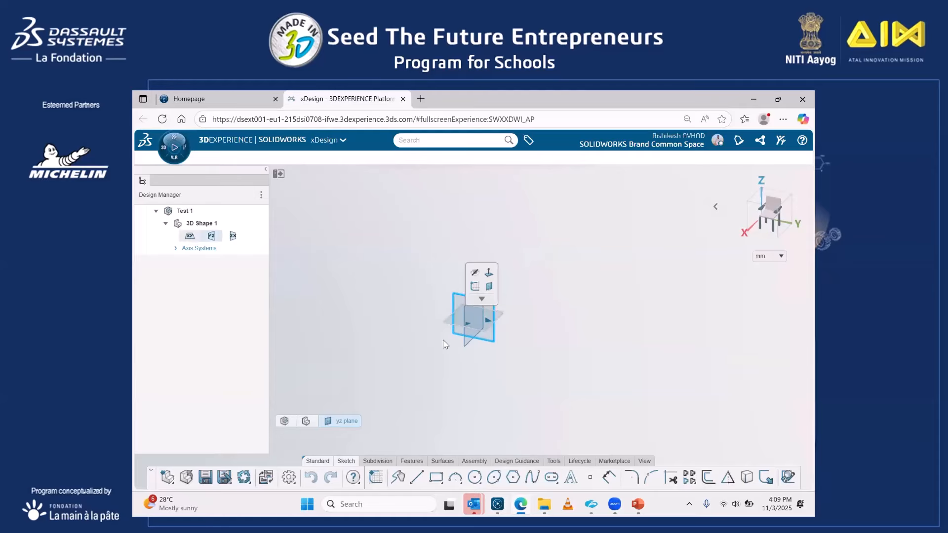
# Start a new sketch on the XY plane.
pyautogui.click(448, 321)
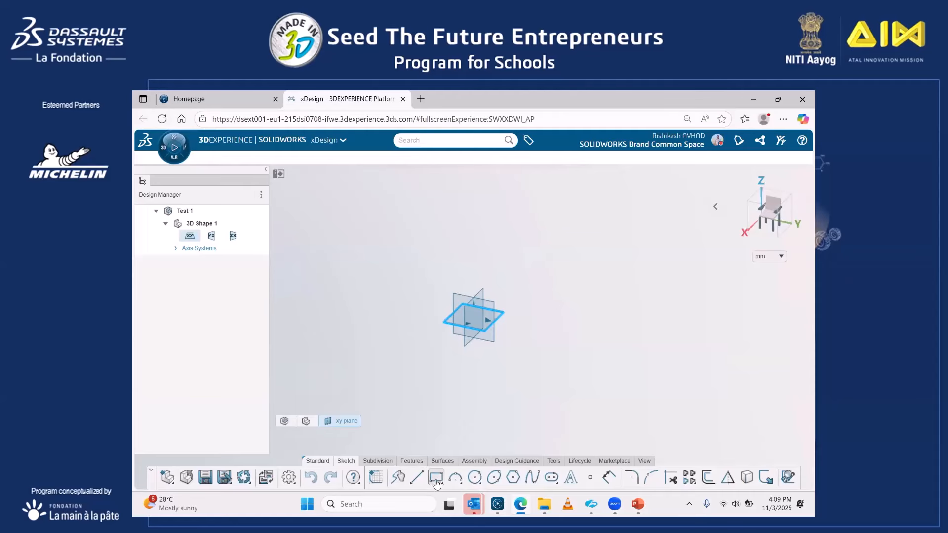
pyautogui.click(416, 477)
pyautogui.click(376, 476)
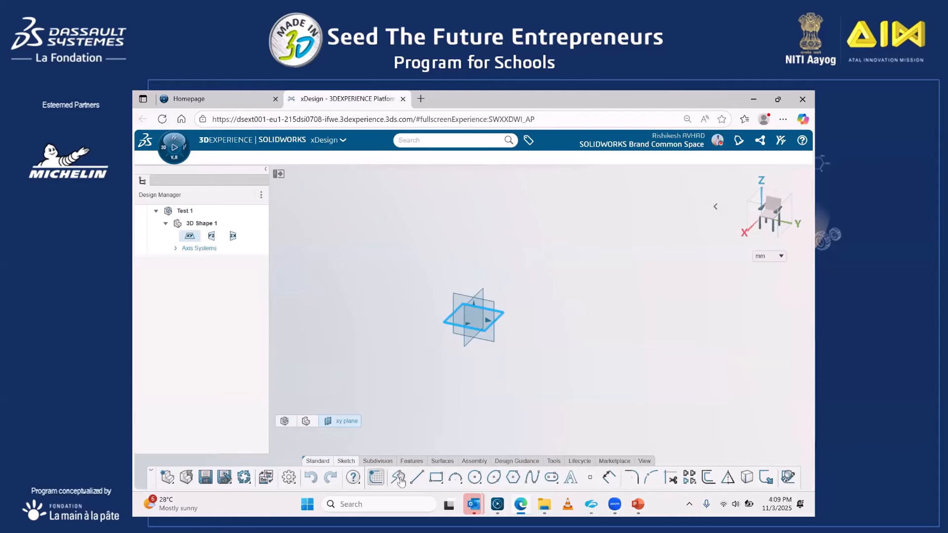
pyautogui.click(490, 318)
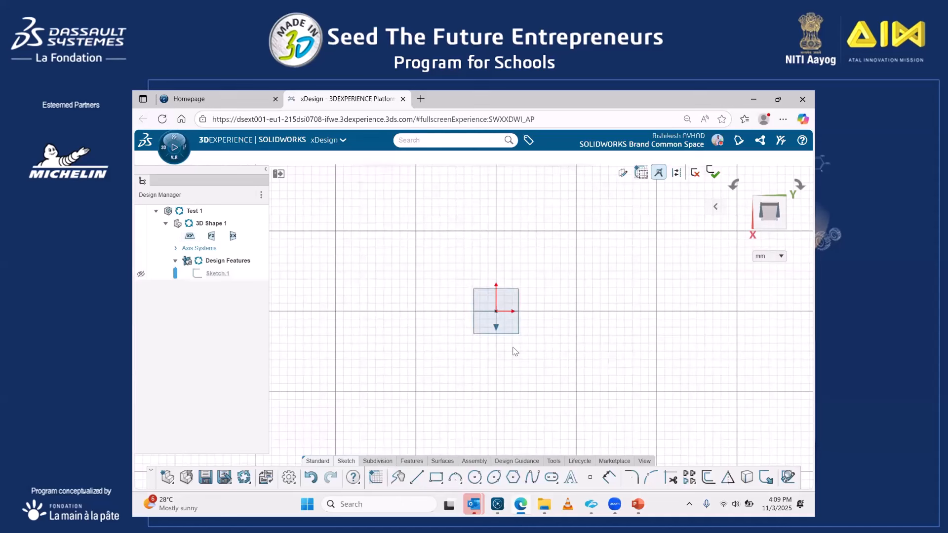
# Sketch a center rectangle about 286 mm wide, centred on the origin.
pyautogui.click(442, 483)
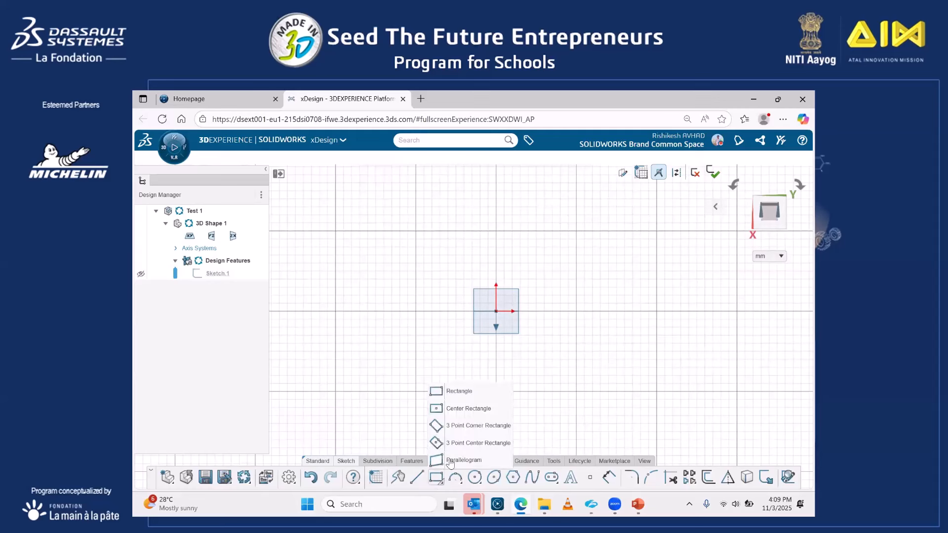
pyautogui.click(468, 410)
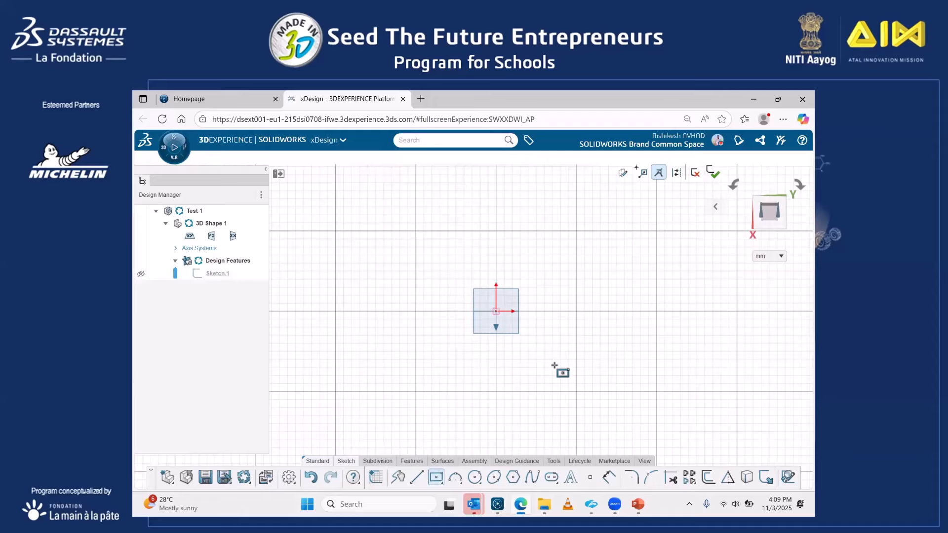
pyautogui.click(496, 311)
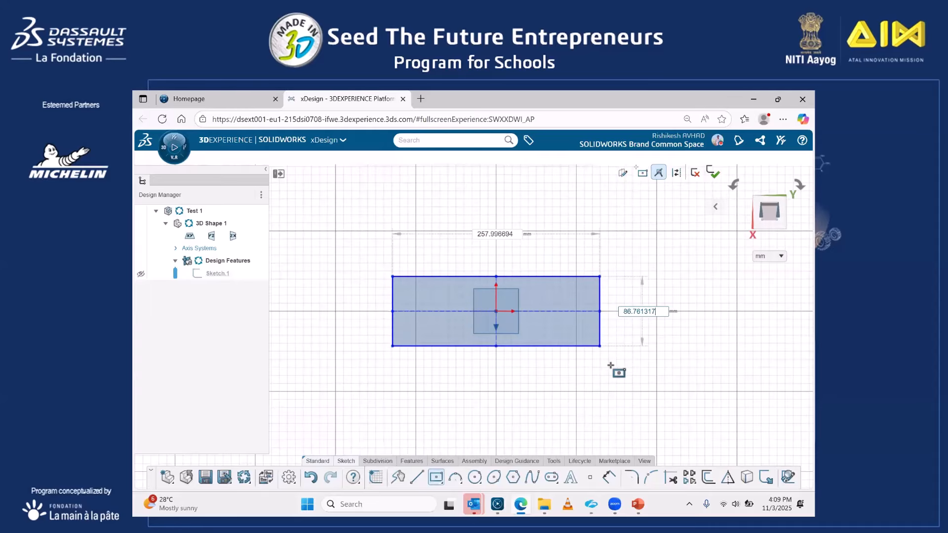
pyautogui.click(611, 366)
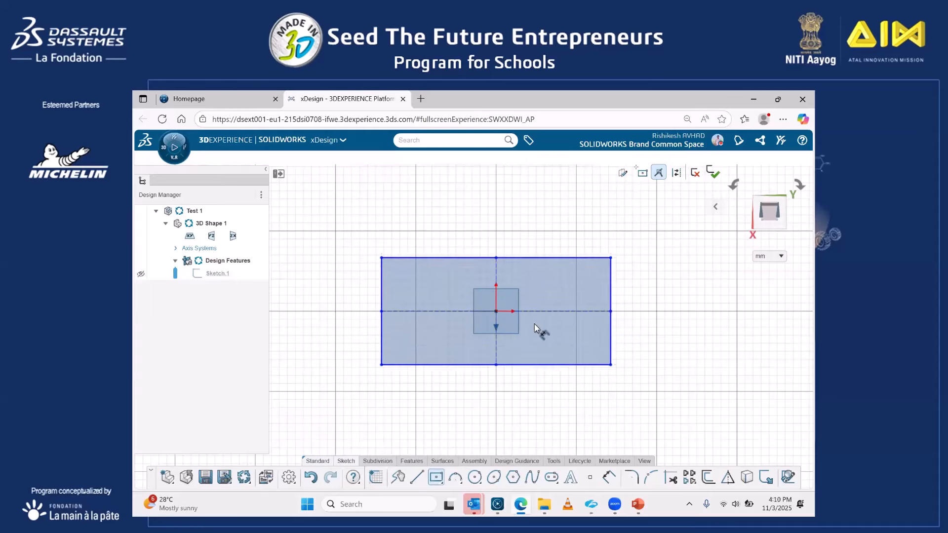
pyautogui.press('Escape')
# Dimension the rectangle with a width of 300 mm and a height of 180 mm.
pyautogui.click(543, 257)
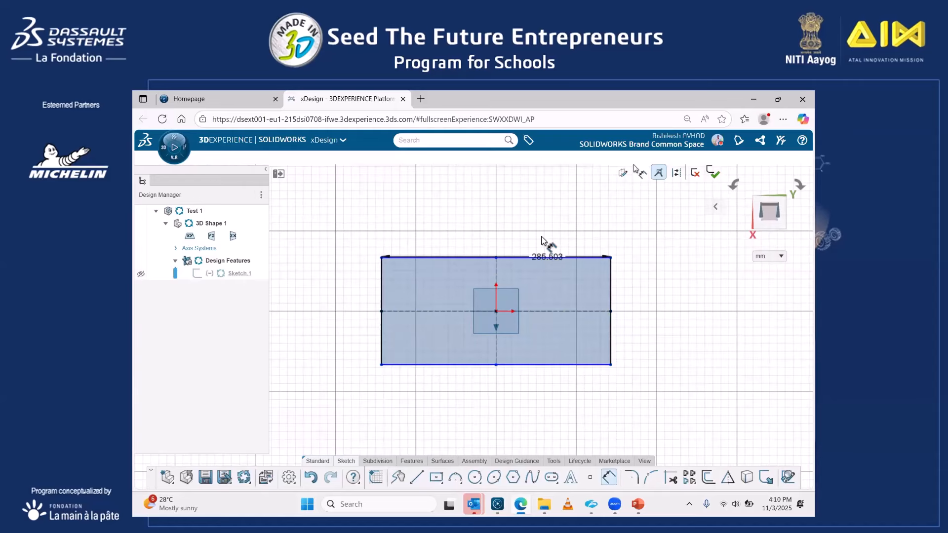
pyautogui.click(497, 236)
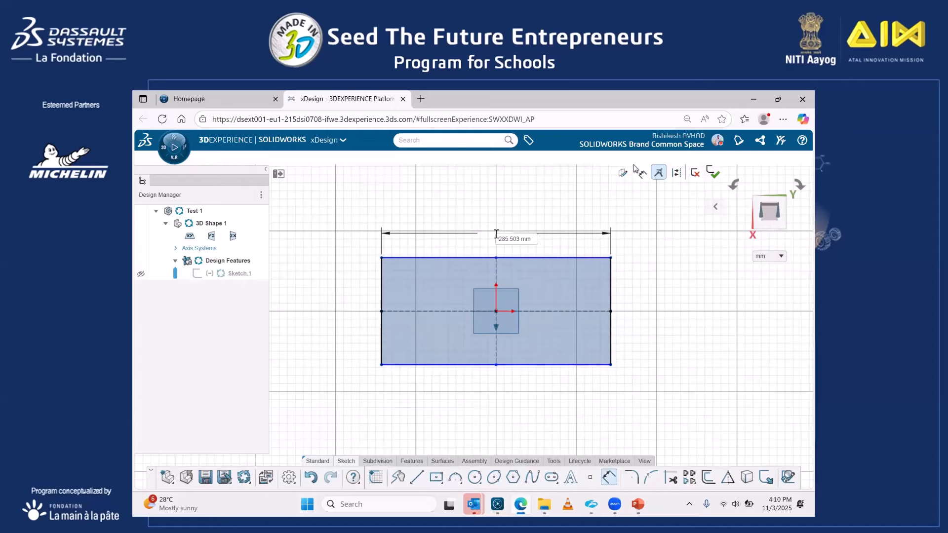
pyautogui.write('300')
pyautogui.press('Return')
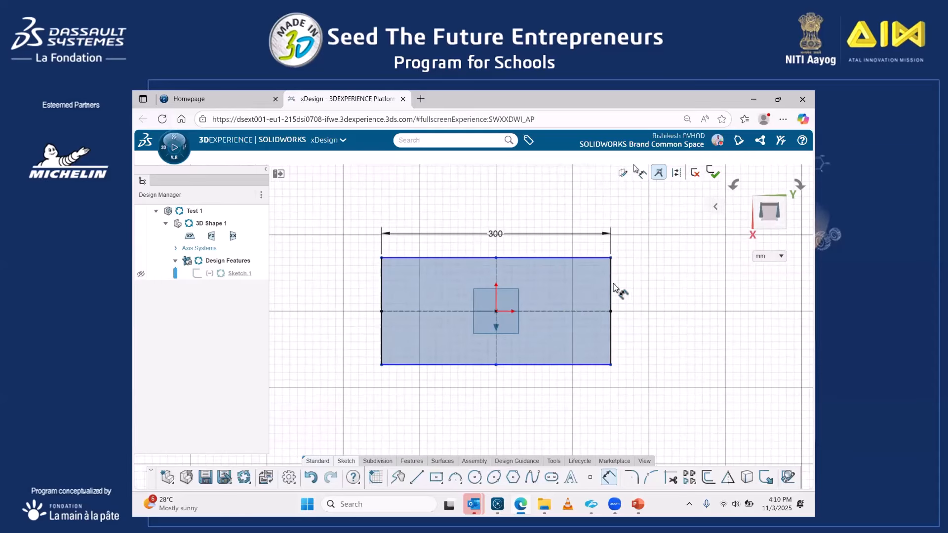
pyautogui.click(634, 299)
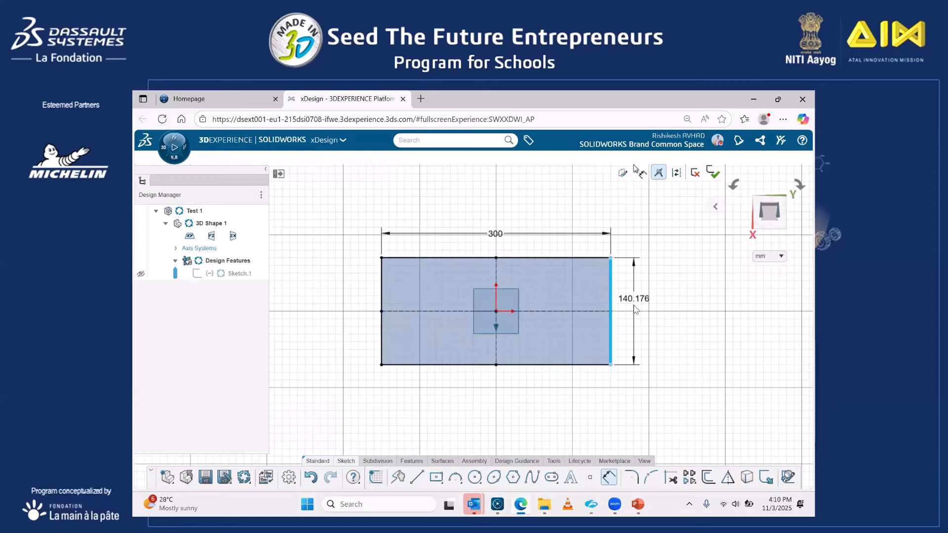
pyautogui.click(634, 306)
pyautogui.write('180')
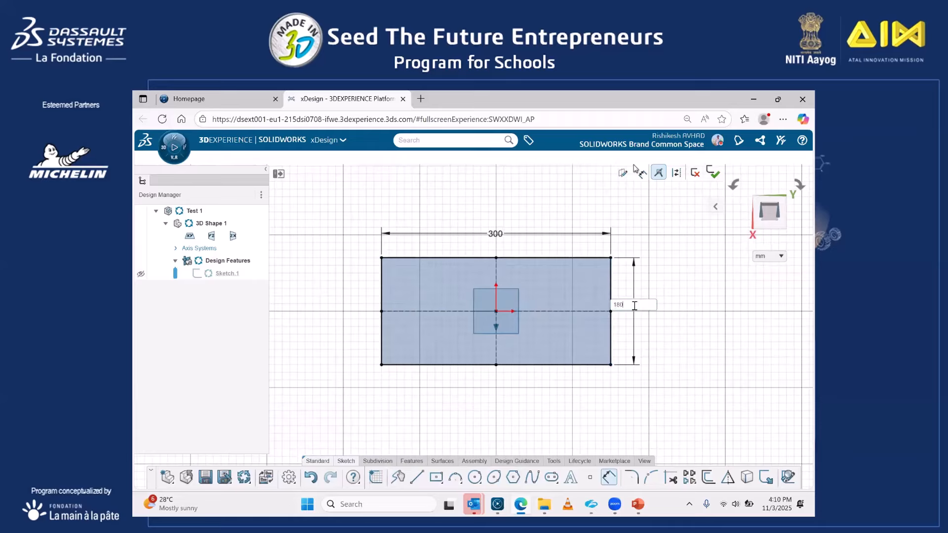
pyautogui.press('Return')
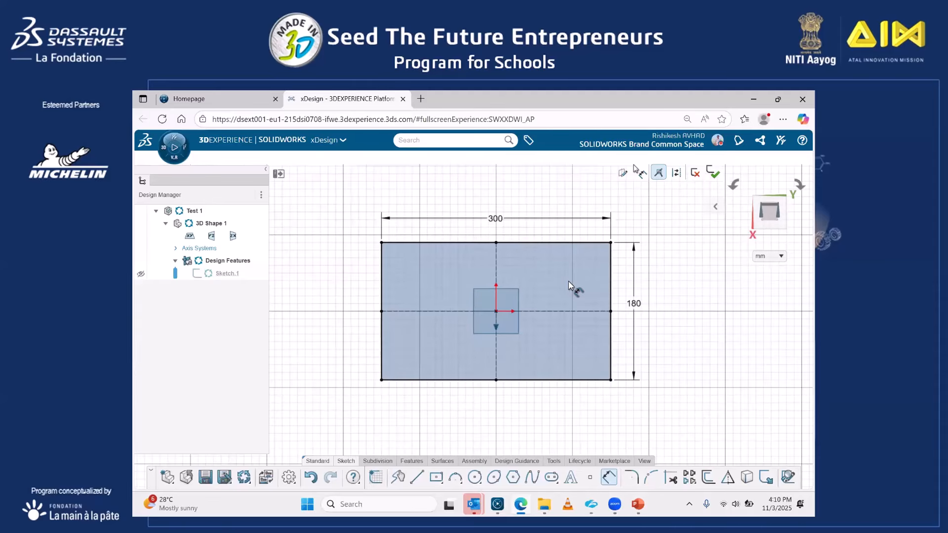
# Extrude the rectangle as a blind solid with a distance of 100 mm, checking the Challenge 1 slide in PowerPoint for reference.
pyautogui.click(411, 461)
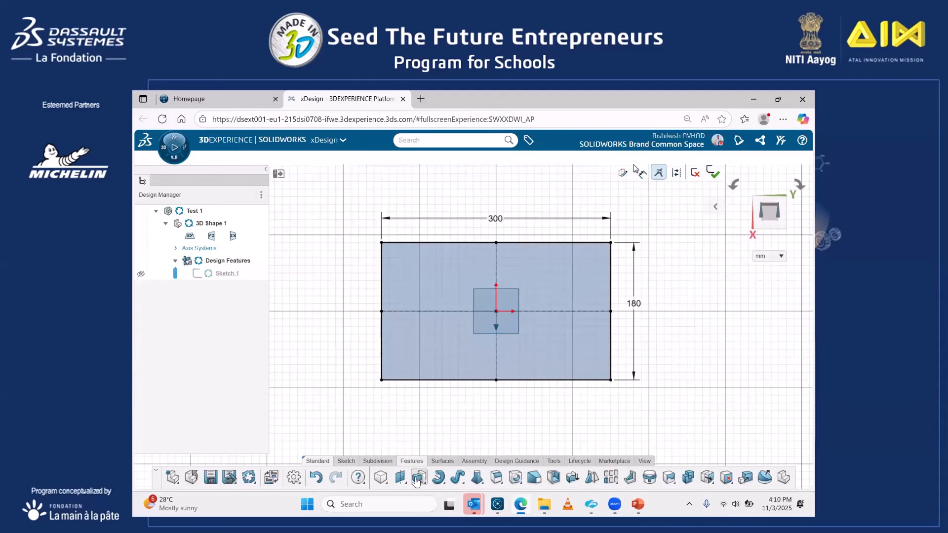
pyautogui.click(419, 477)
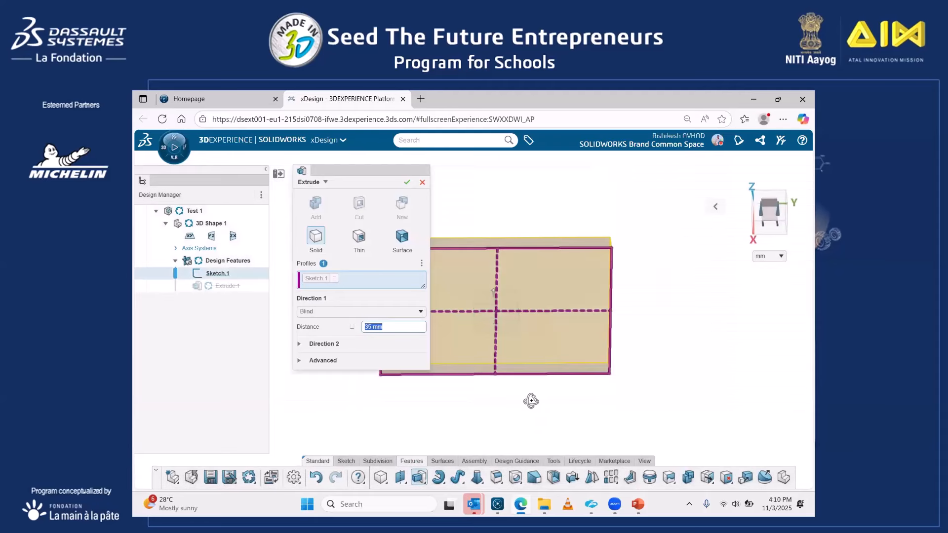
pyautogui.moveTo(529, 398); pyautogui.dragTo(424, 366, button='middle')
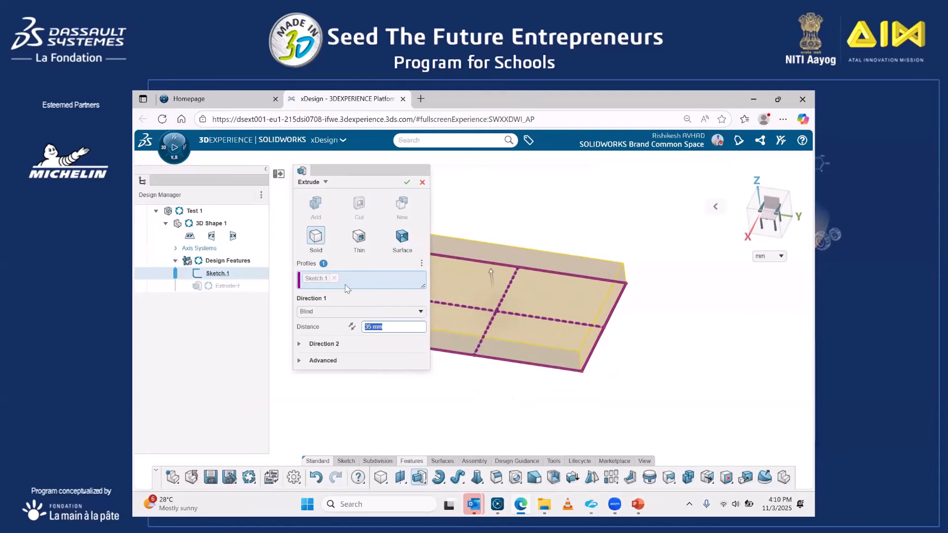
pyautogui.click(641, 504)
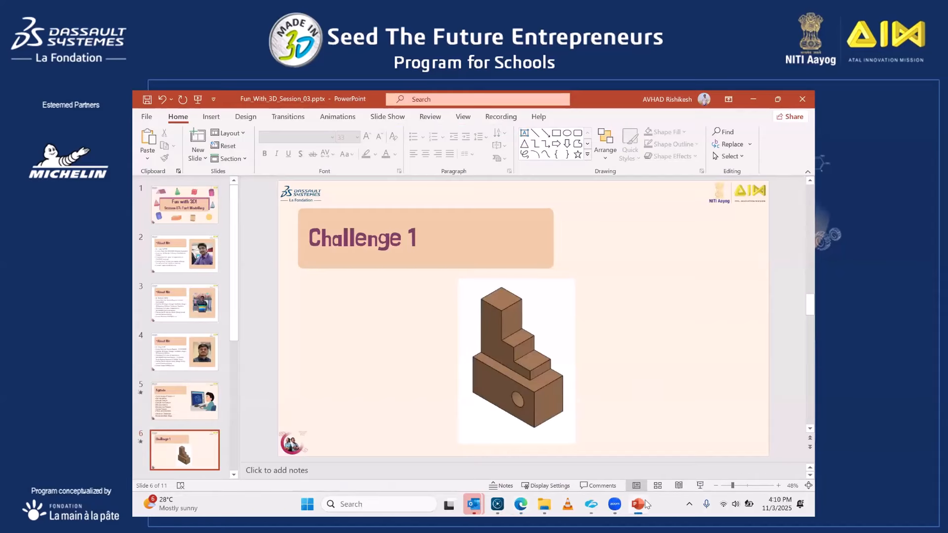
pyautogui.click(642, 503)
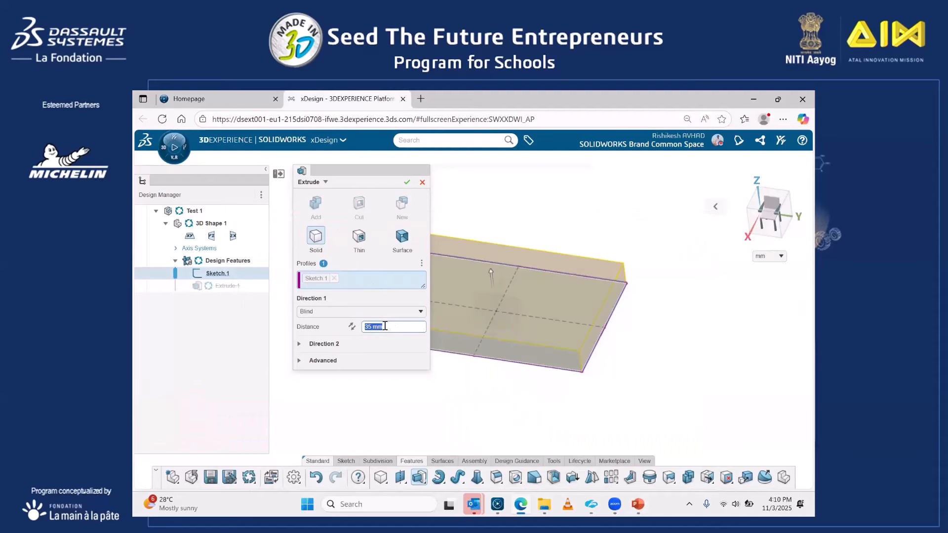
pyautogui.write('100')
pyautogui.press('Return')
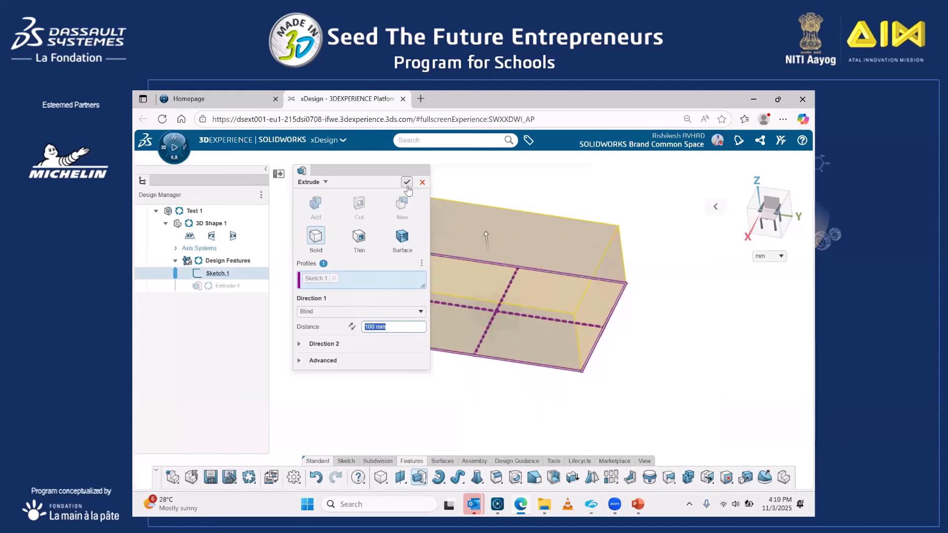
pyautogui.press('Return')
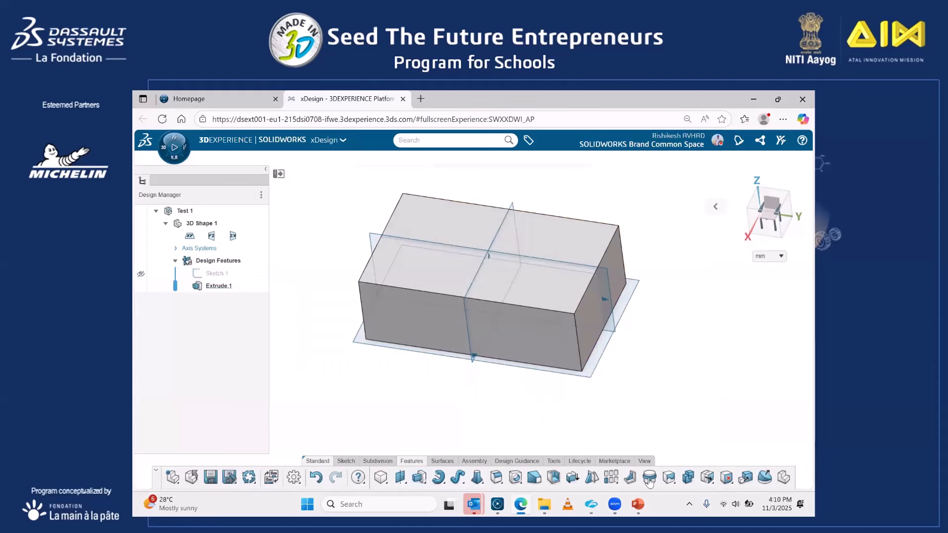
# Review the Challenge 1 model in PowerPoint, return to xDesign and start a sketch on the block's long front face.
pyautogui.click(639, 503)
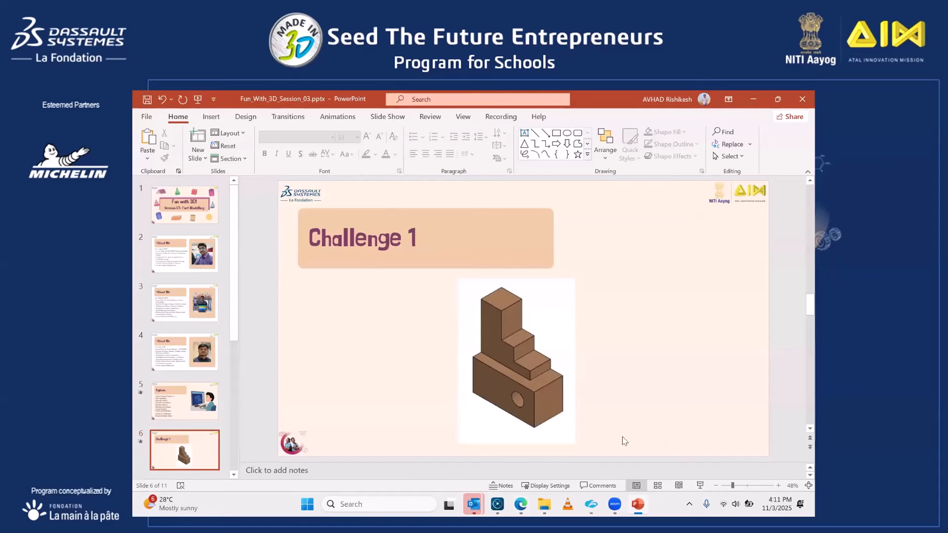
pyautogui.click(639, 504)
pyautogui.click(540, 347)
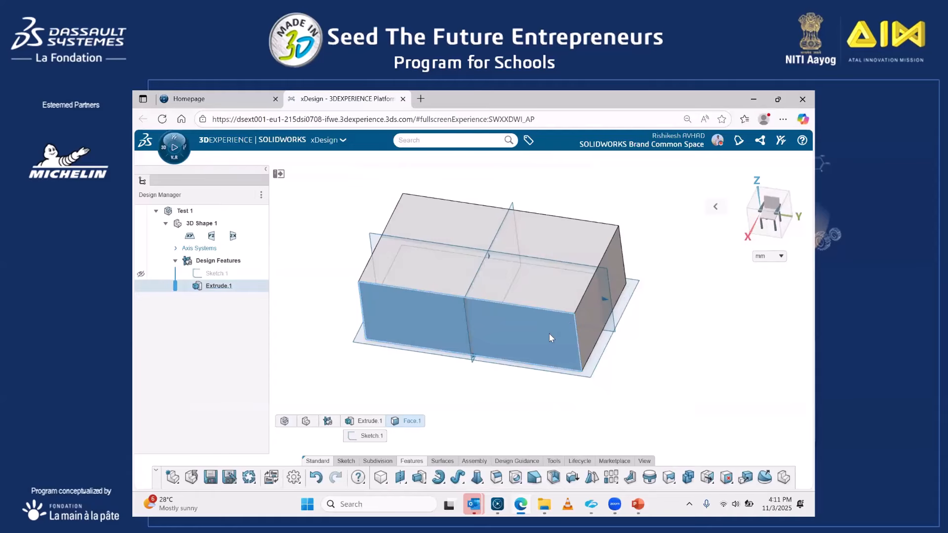
pyautogui.click(347, 461)
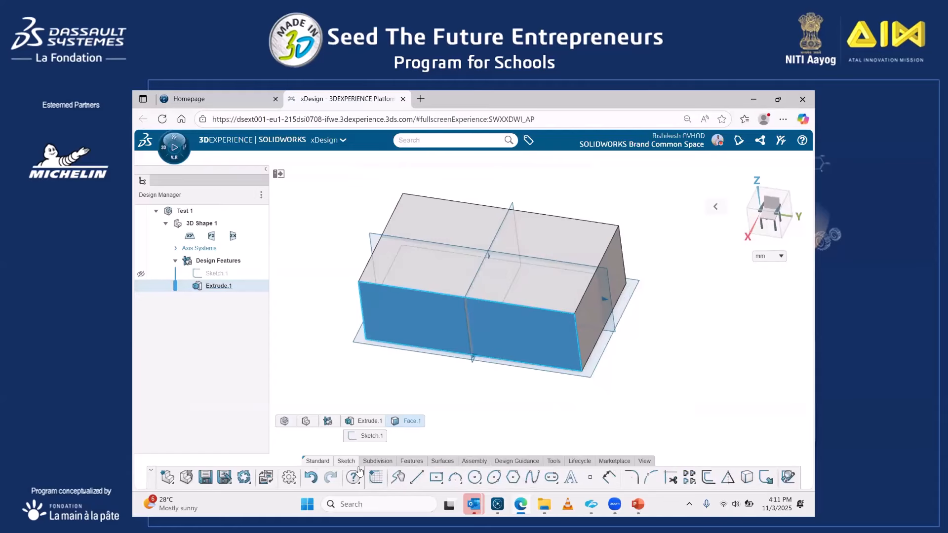
pyautogui.click(375, 477)
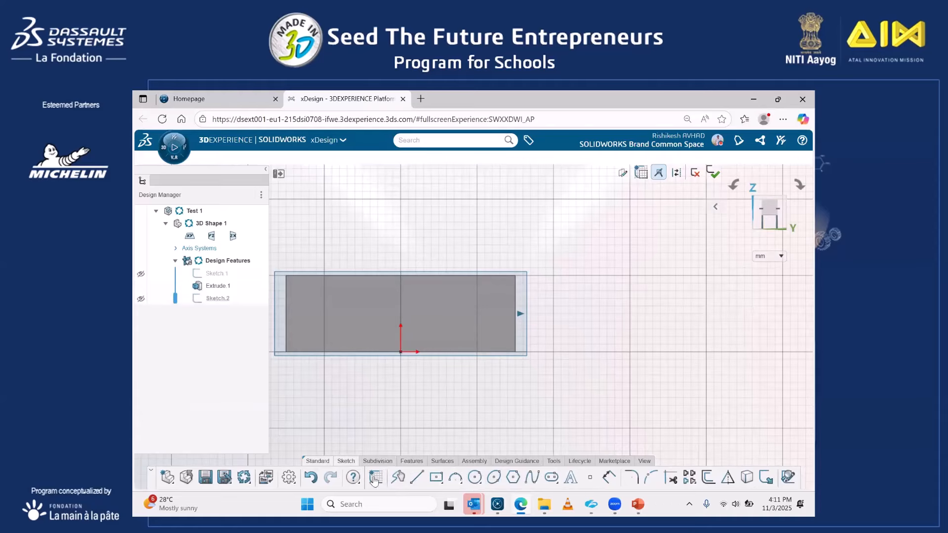
# Sketch a center circle about 41 mm in diameter at mid-height on the front face, between the origin and the +Y end.
pyautogui.moveTo(478, 483)
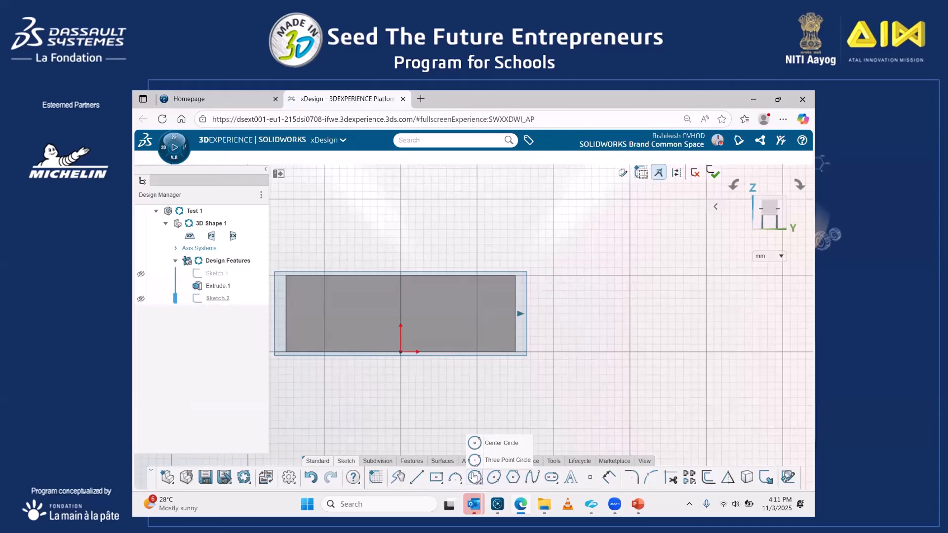
pyautogui.click(474, 478)
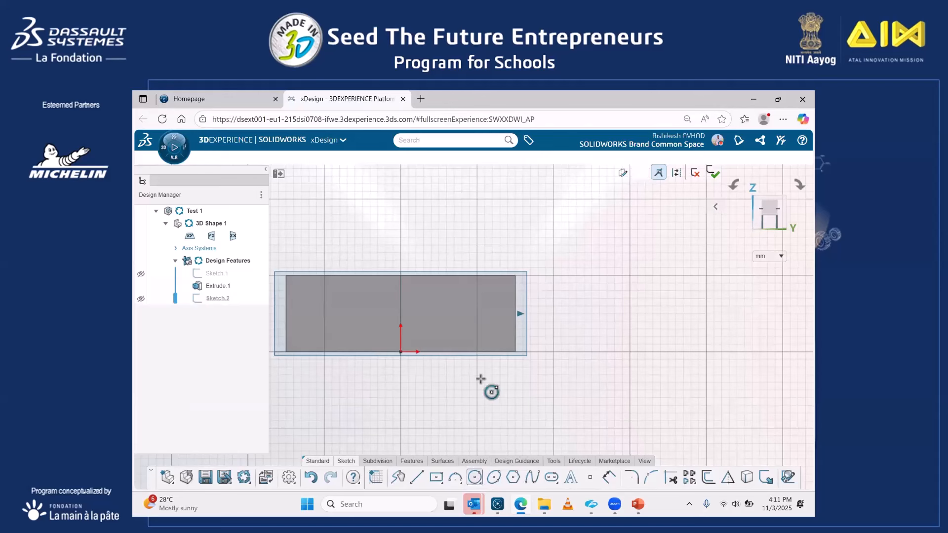
pyautogui.click(465, 314)
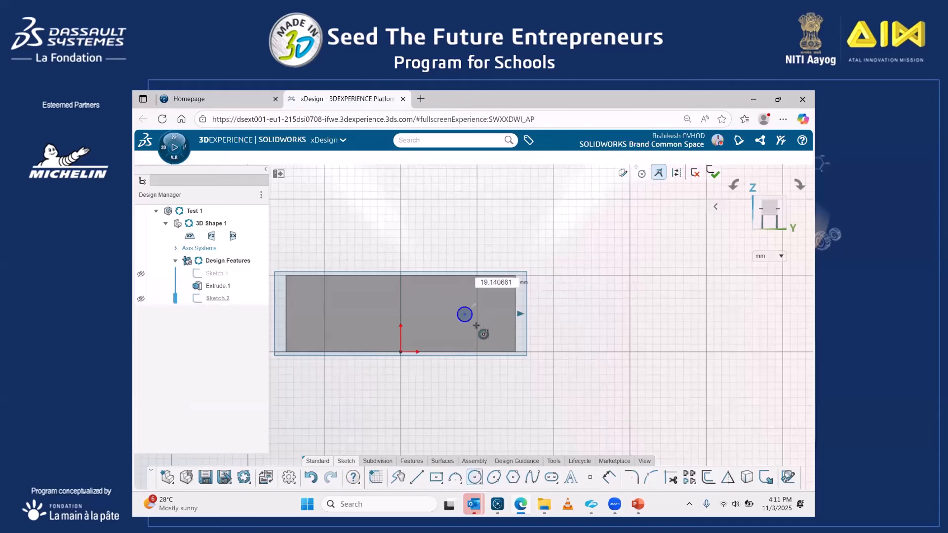
pyautogui.click(476, 324)
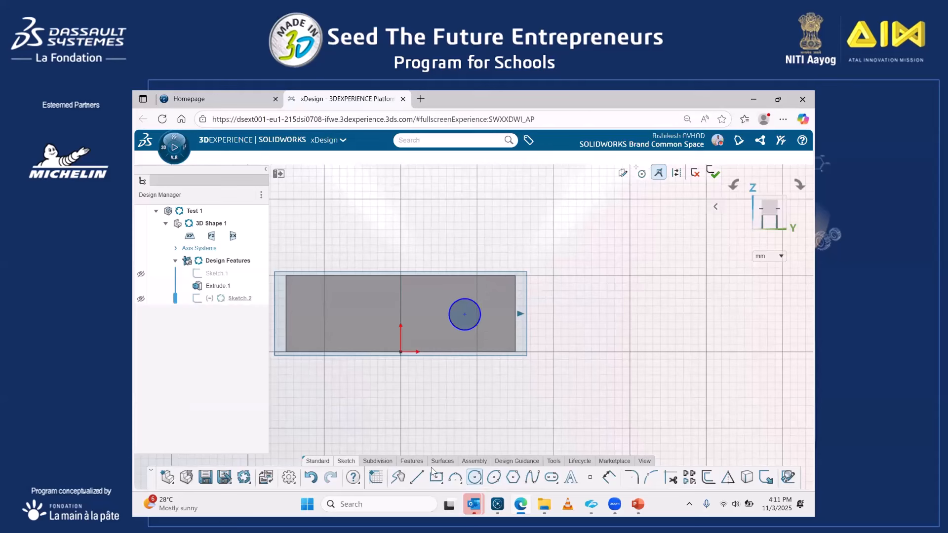
# Dimension the circle with a diameter of 50 mm.
pyautogui.click(609, 477)
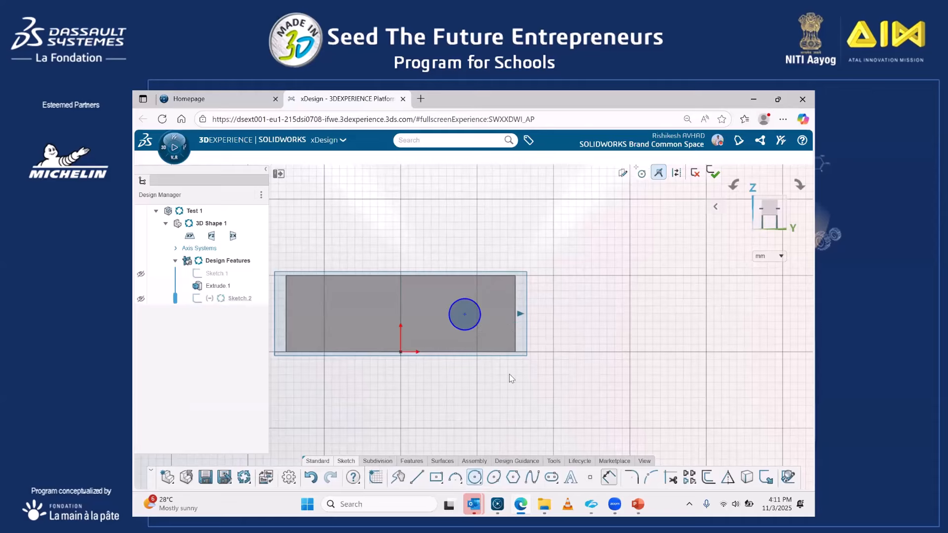
pyautogui.click(464, 302)
pyautogui.click(464, 242)
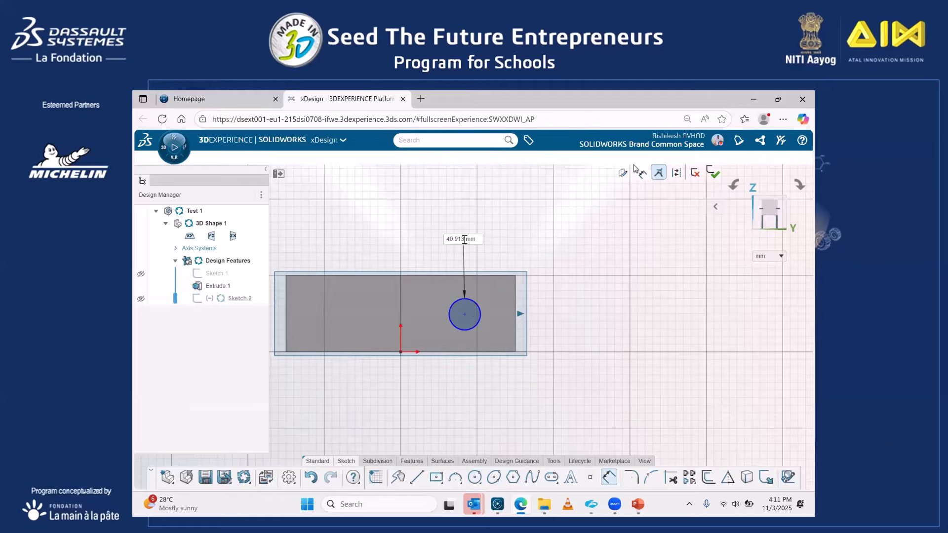
pyautogui.write('50mm')
pyautogui.press('Return')
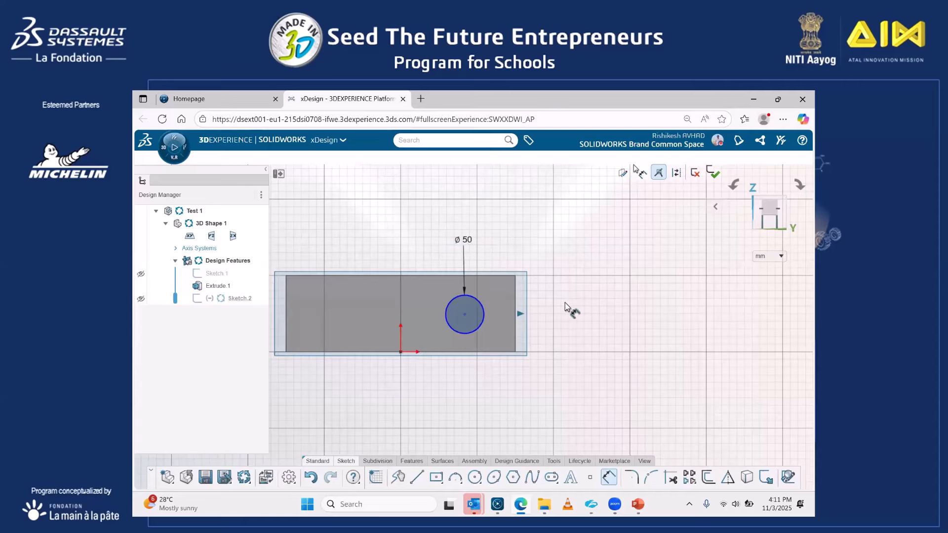
# Cut the 50 mm circle through the block with Extrude Cut, using Through all both for Direction 1.
pyautogui.click(412, 464)
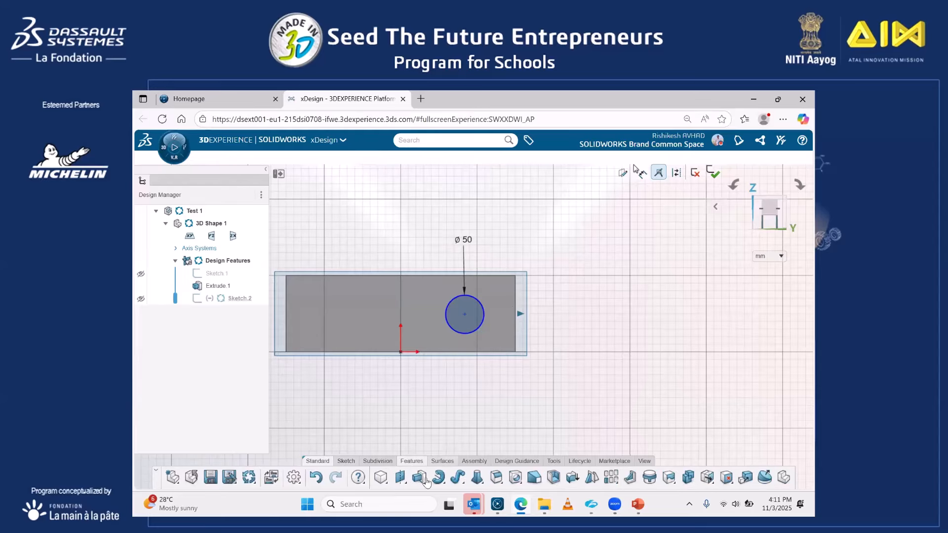
pyautogui.click(425, 483)
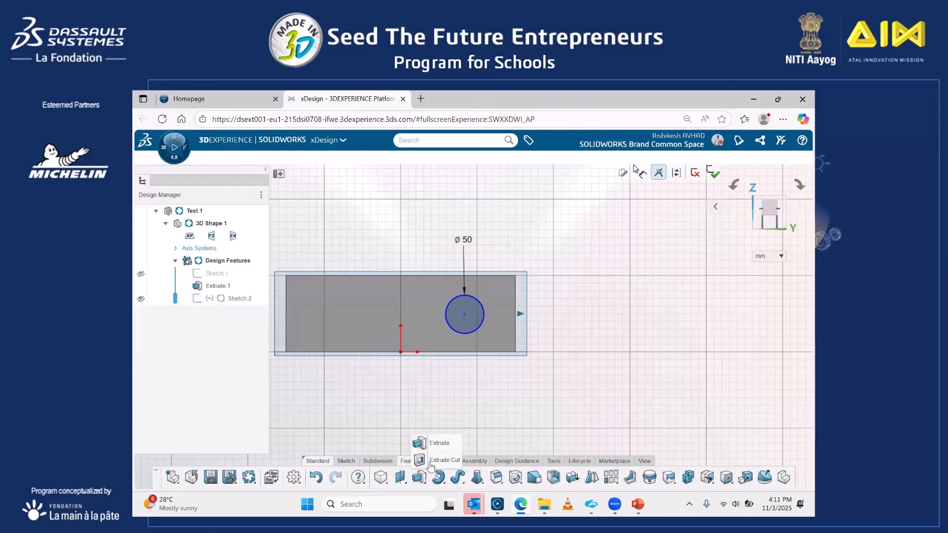
pyautogui.click(431, 461)
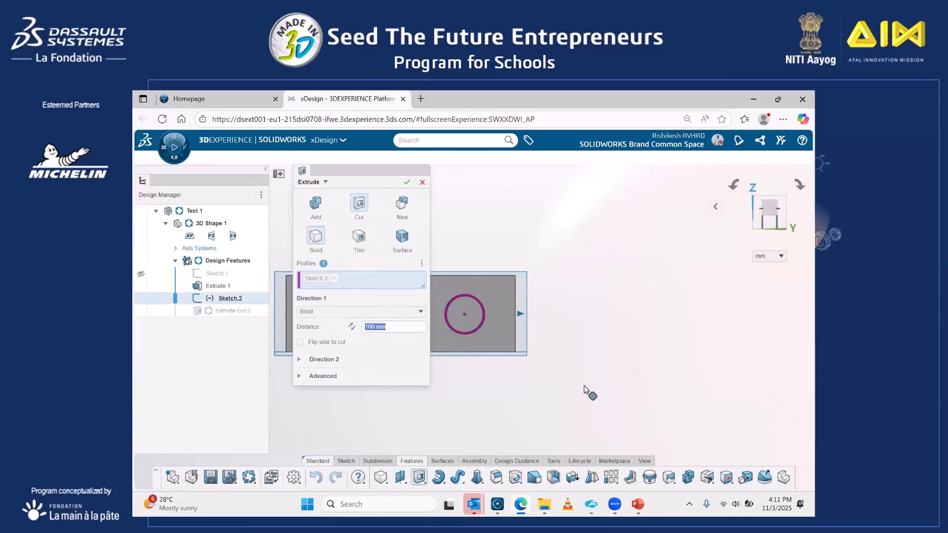
pyautogui.moveTo(550, 421); pyautogui.dragTo(531, 370, button='middle')
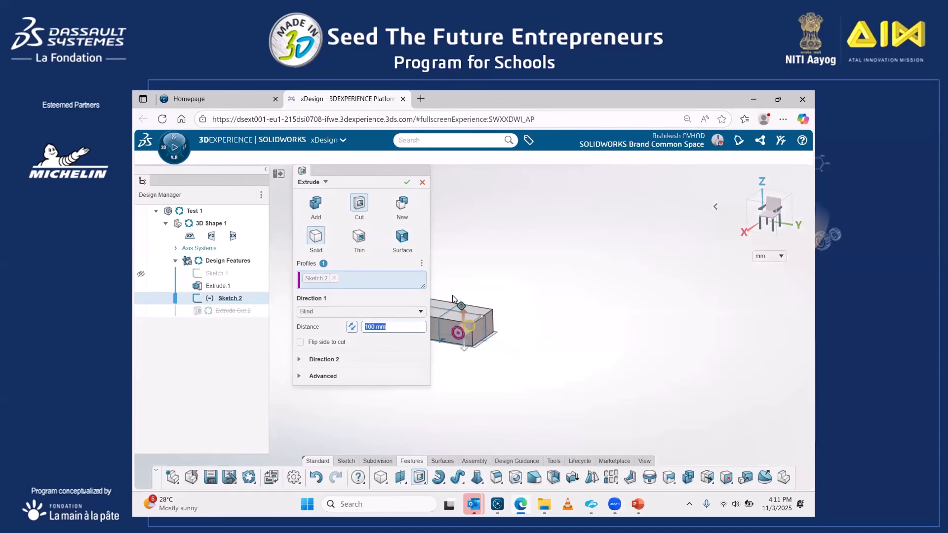
pyautogui.scroll(2, 485, 346)
pyautogui.moveTo(594, 383); pyautogui.dragTo(455, 397, button='middle')
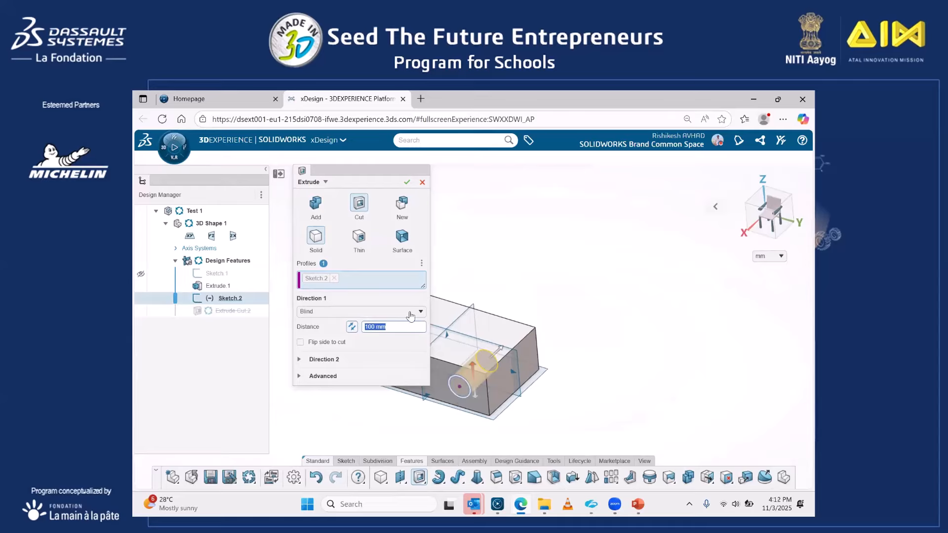
pyautogui.click(395, 312)
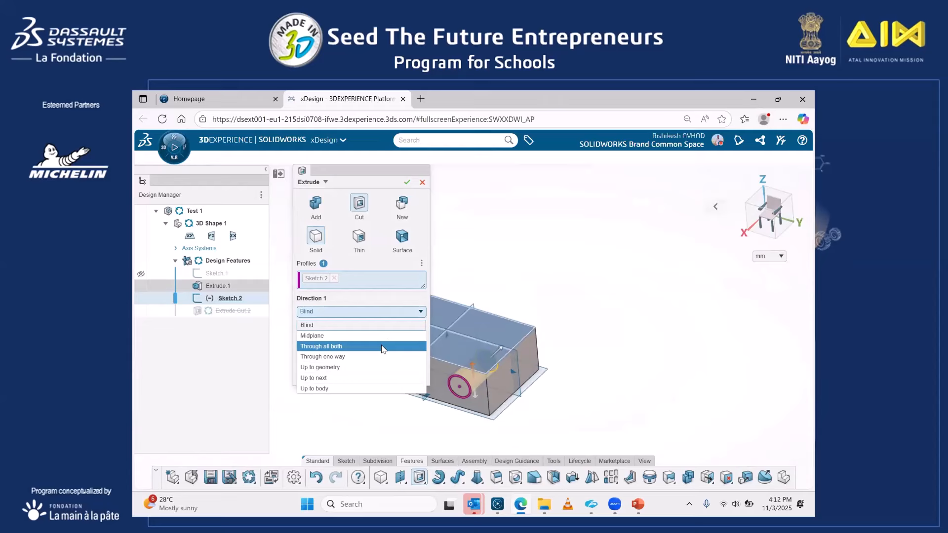
pyautogui.click(384, 347)
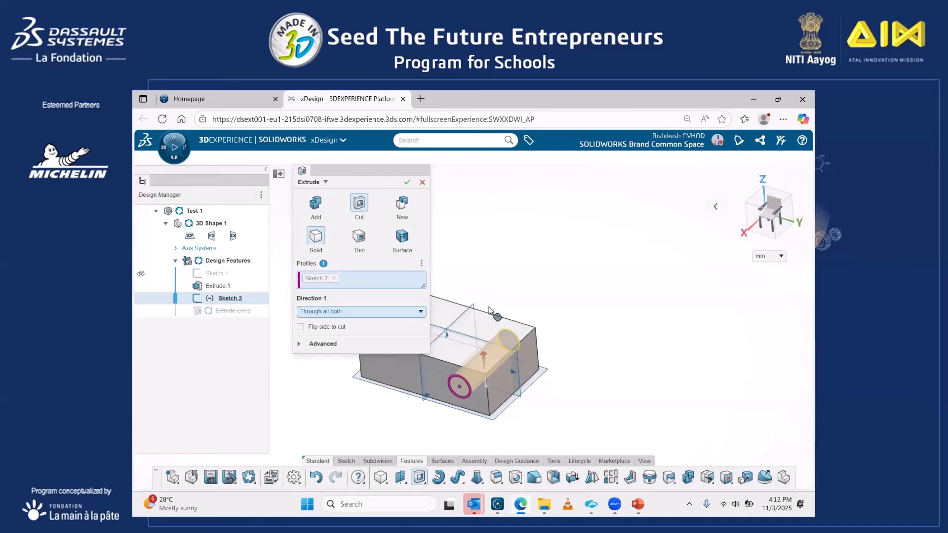
pyautogui.click(409, 181)
# Start a sketch on the block's top face, checking the Challenge 1 slide in PowerPoint for reference.
pyautogui.moveTo(636, 373)
pyautogui.mouseDown(button='middle')
pyautogui.moveTo(620, 305)
pyautogui.moveTo(639, 328)
pyautogui.moveTo(681, 316)
pyautogui.moveTo(650, 380)
pyautogui.mouseUp(button='middle')
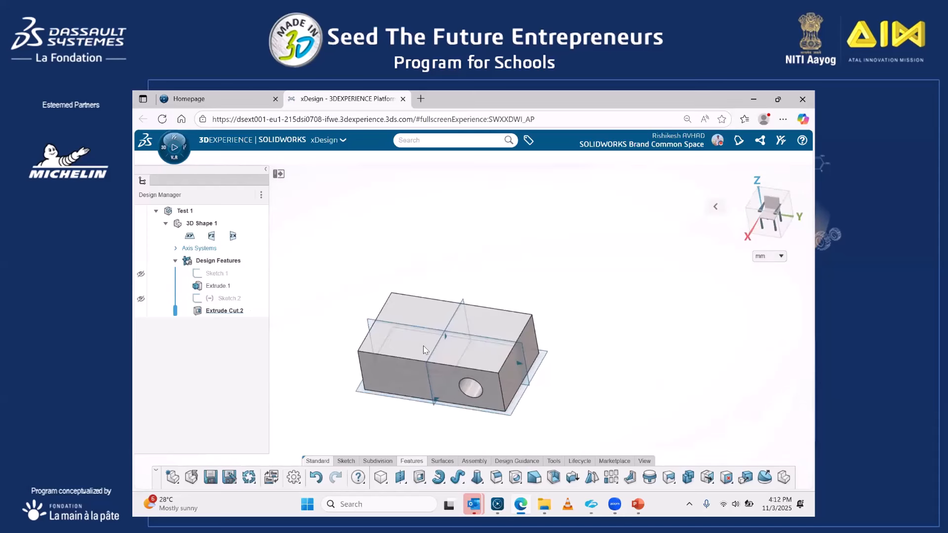
pyautogui.click(412, 344)
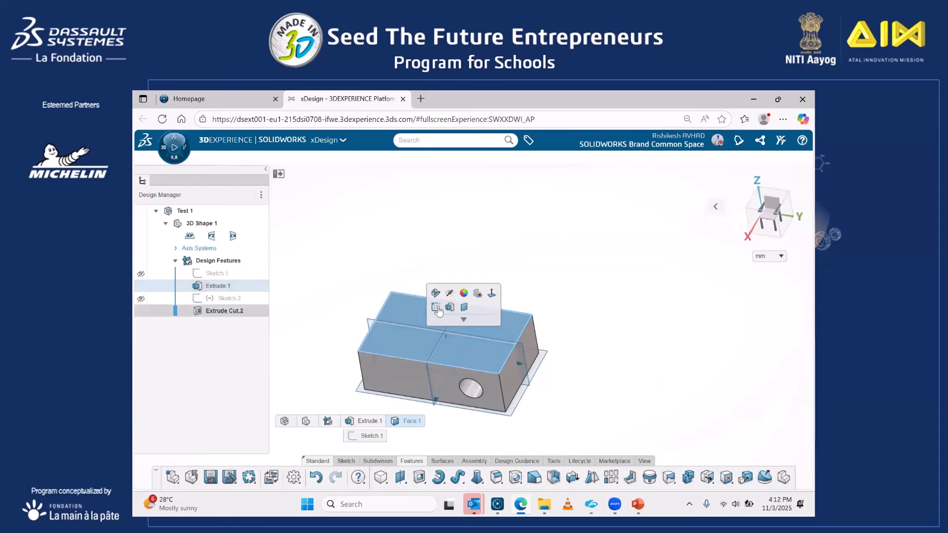
pyautogui.click(436, 307)
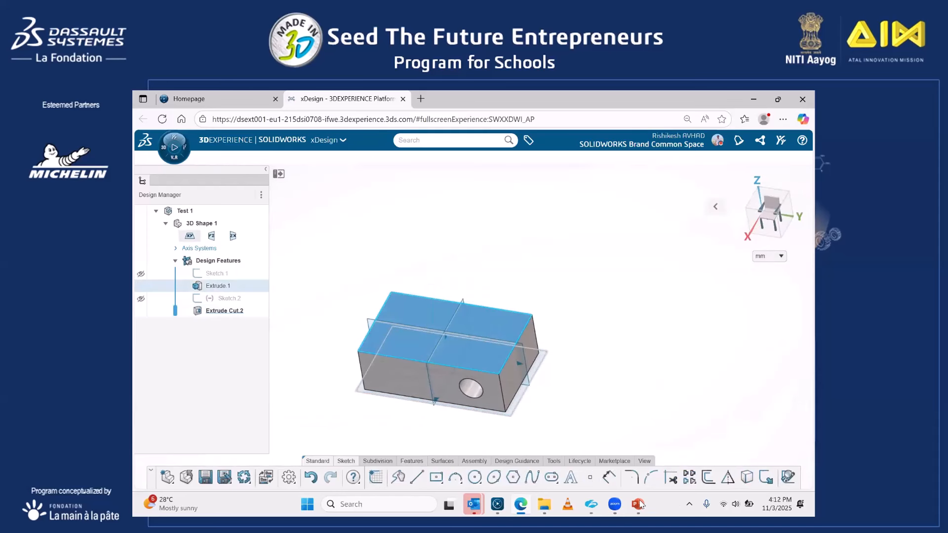
pyautogui.click(639, 504)
pyautogui.click(638, 504)
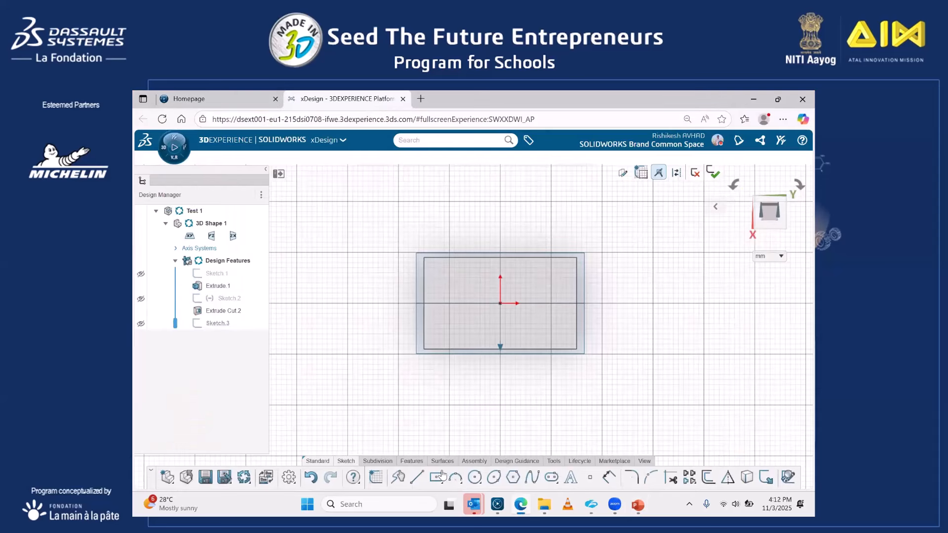
# Sketch a corner rectangle from the top face's back corner at the -Y end, covering roughly three quarters of its length and two thirds of its depth.
pyautogui.click(441, 475)
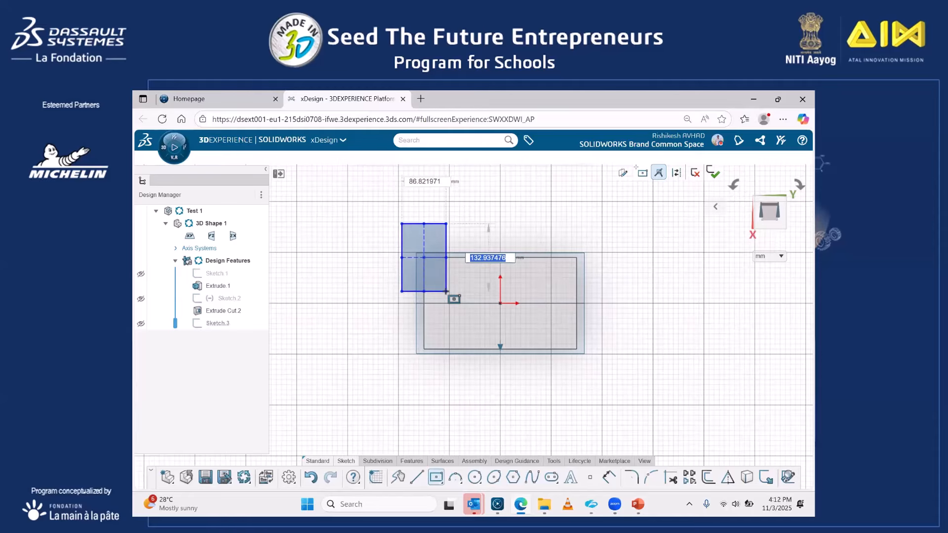
pyautogui.click(494, 477)
pyautogui.click(440, 478)
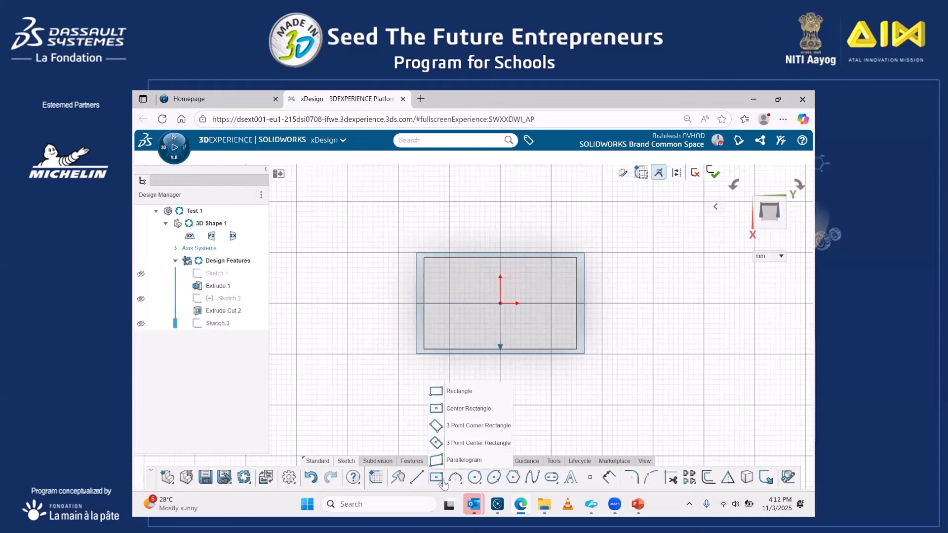
pyautogui.click(463, 391)
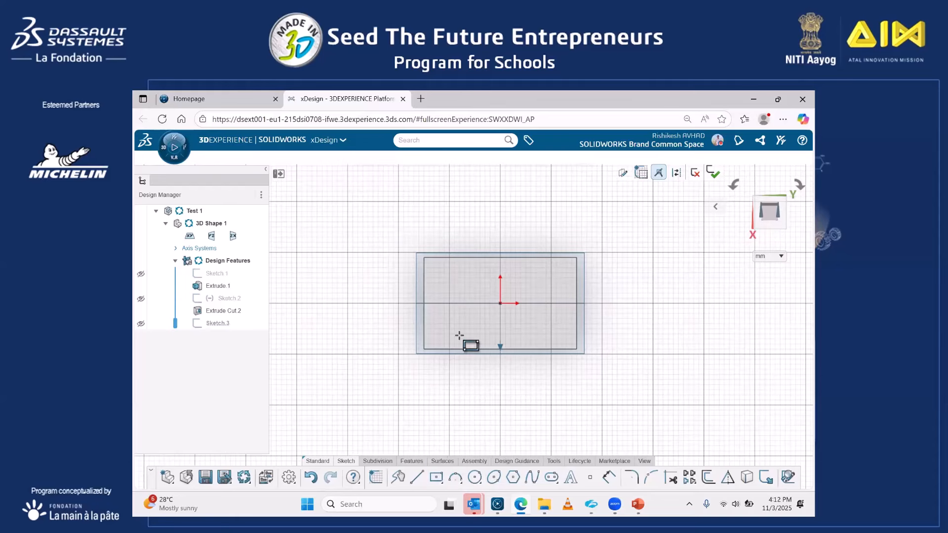
pyautogui.click(423, 257)
pyautogui.click(445, 282)
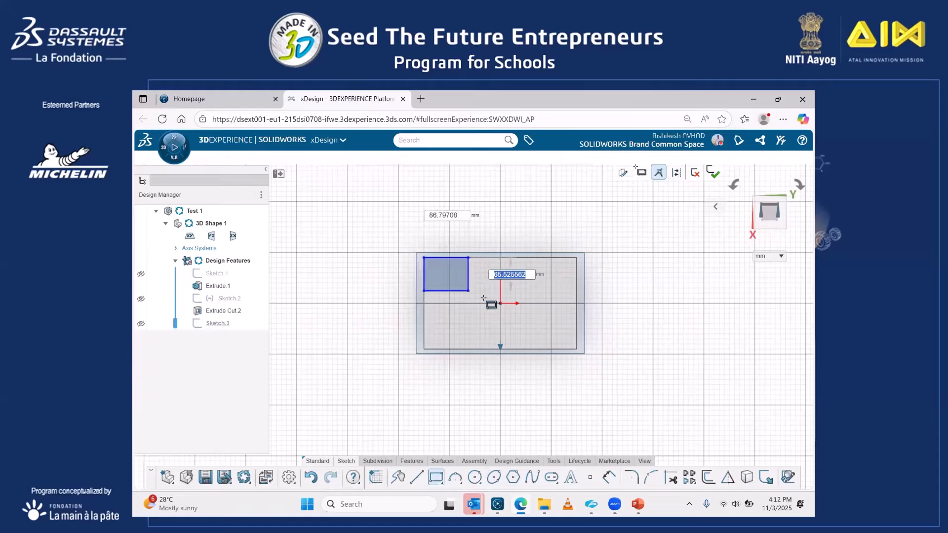
pyautogui.click(544, 319)
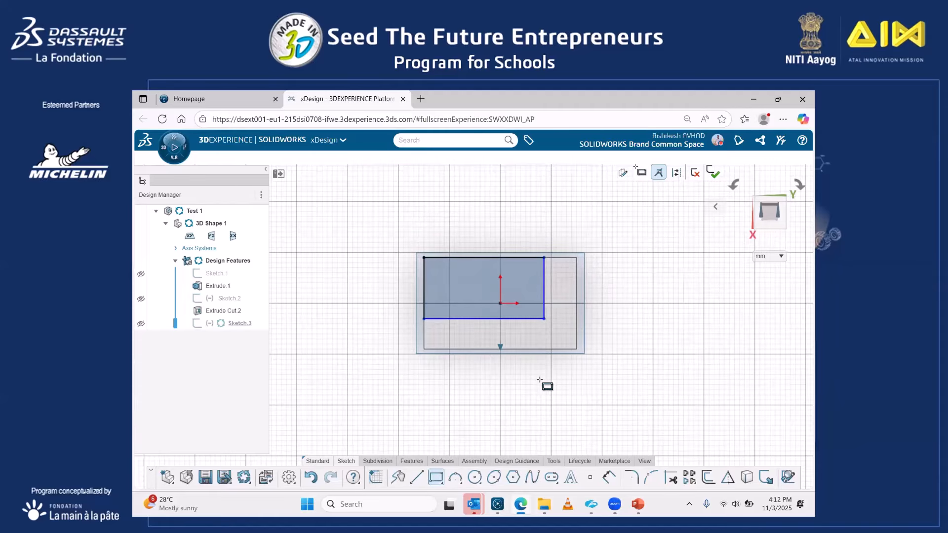
# Check the Challenge 1 slide in PowerPoint, return to xDesign and extrude the rectangle upward as an added blind solid with a distance of 30 mm.
pyautogui.moveTo(546, 383); pyautogui.dragTo(530, 352, button='middle')
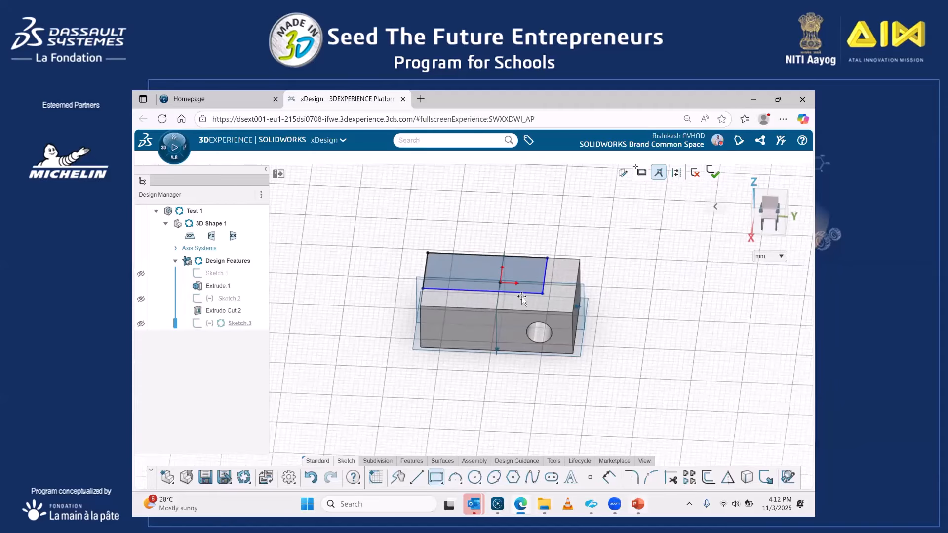
pyautogui.hotkey('alt', 'Tab')
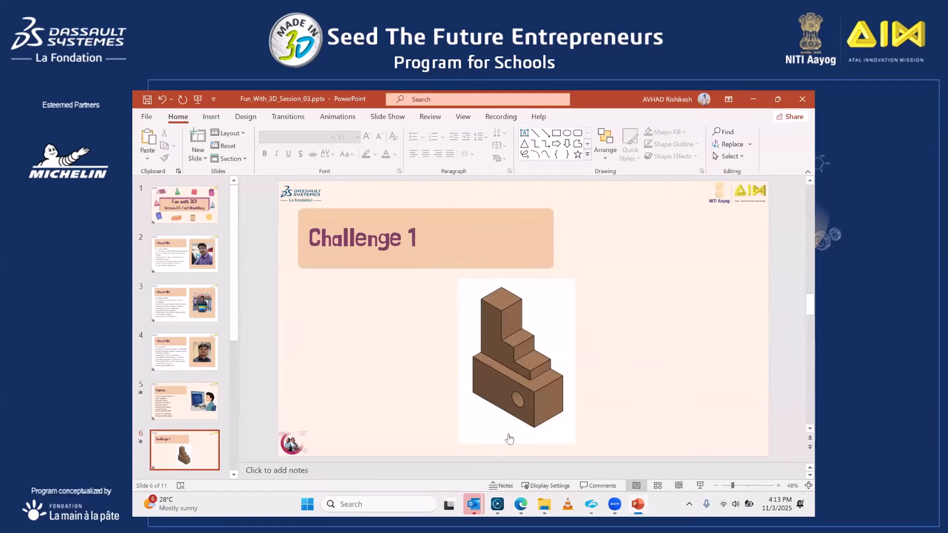
pyautogui.hotkey('alt', 'Tab')
pyautogui.moveTo(477, 359); pyautogui.dragTo(448, 420, button='middle')
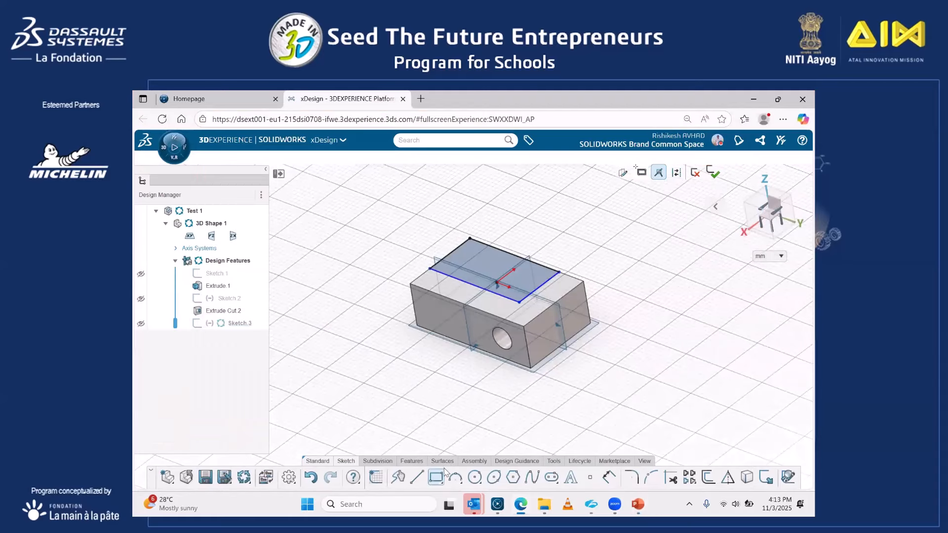
pyautogui.click(409, 462)
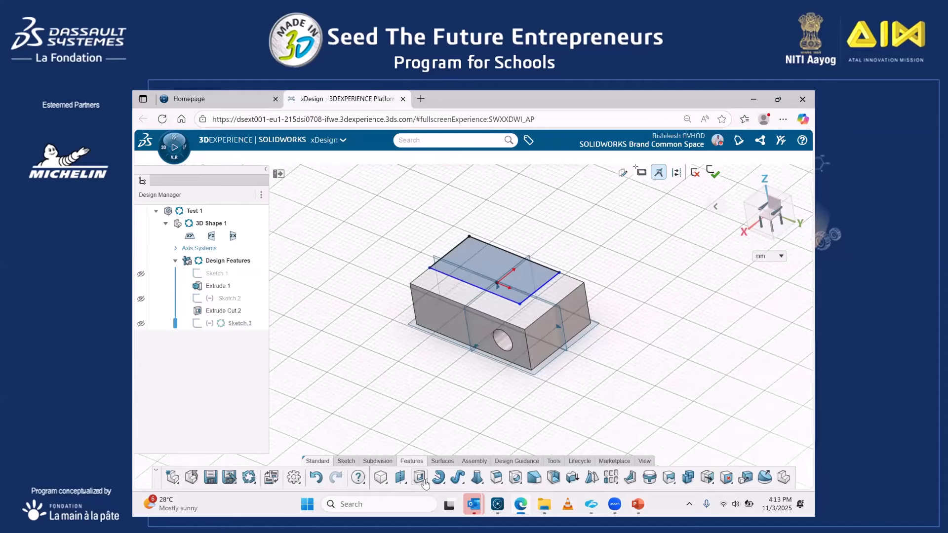
pyautogui.click(420, 477)
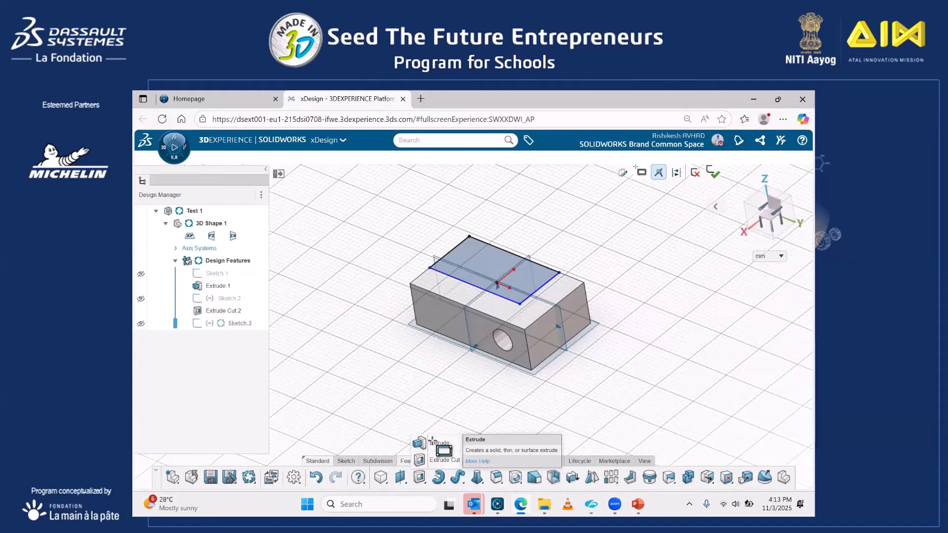
pyautogui.click(432, 444)
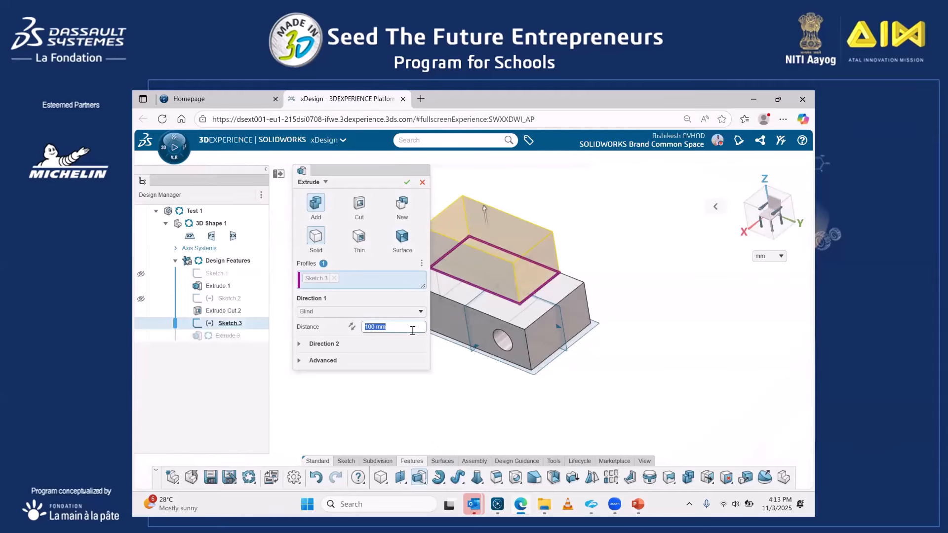
pyautogui.write('30')
pyautogui.press('Return')
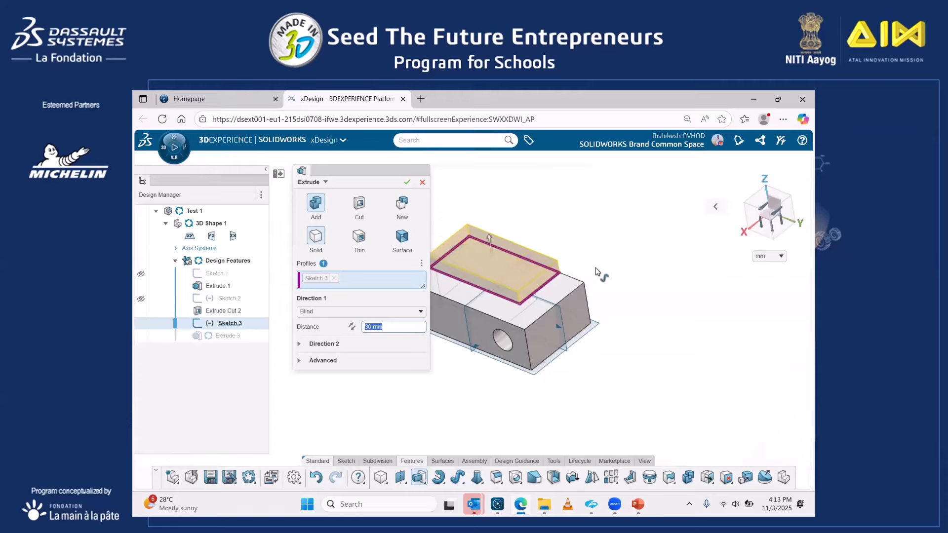
pyautogui.moveTo(625, 315); pyautogui.dragTo(623, 363, button='middle')
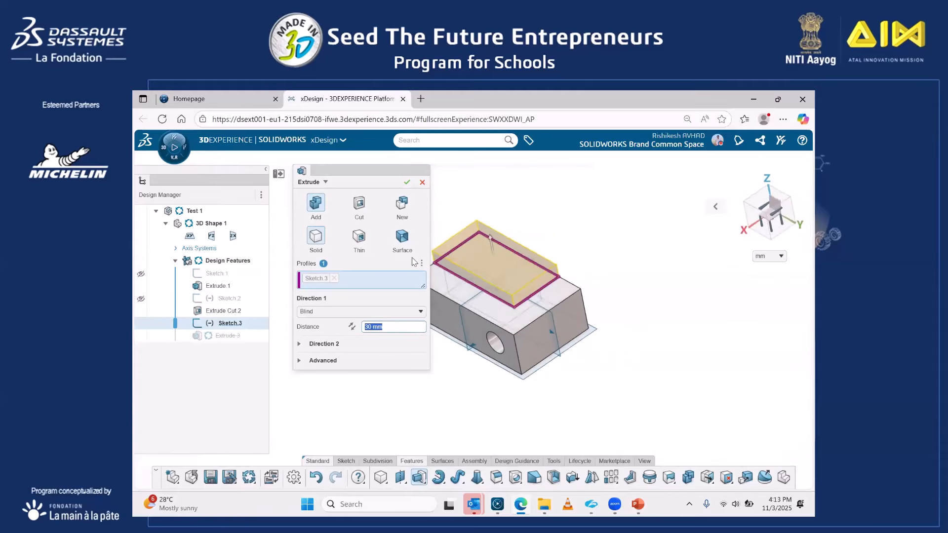
pyautogui.click(403, 185)
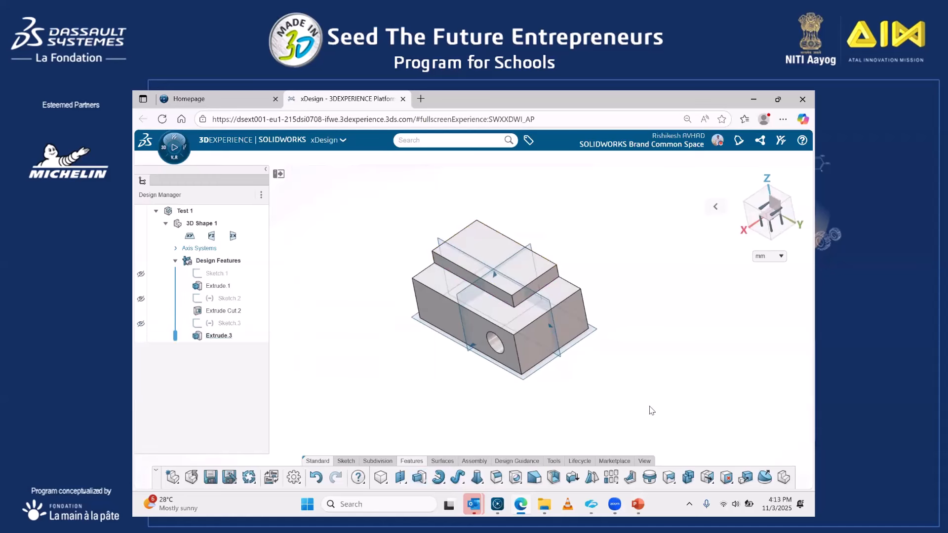
# Start a sketch on the top face of the 30 mm raised step, consulting the Challenge 1 slide in PowerPoint.
pyautogui.moveTo(649, 409); pyautogui.dragTo(645, 376, button='middle')
pyautogui.moveTo(621, 319); pyautogui.dragTo(648, 419, button='middle')
pyautogui.click(637, 503)
pyautogui.click(637, 504)
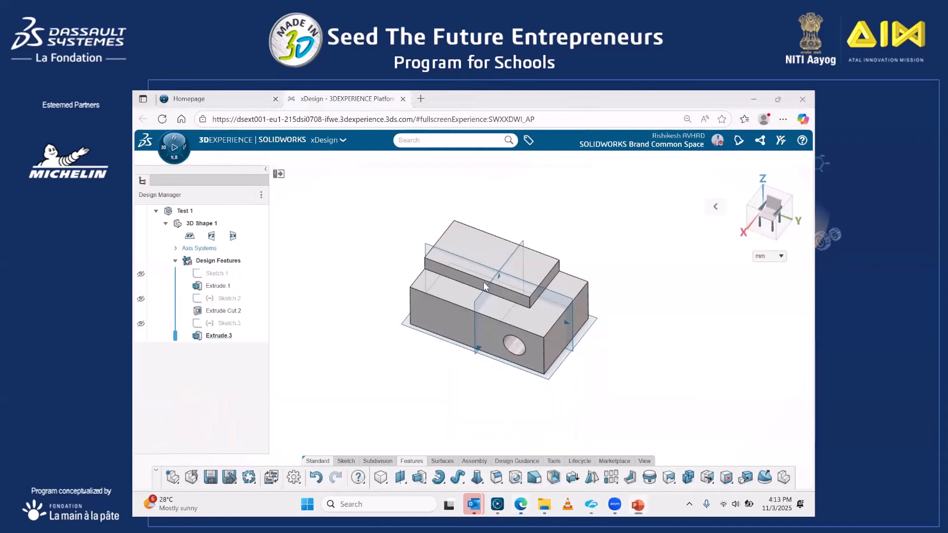
pyautogui.click(474, 239)
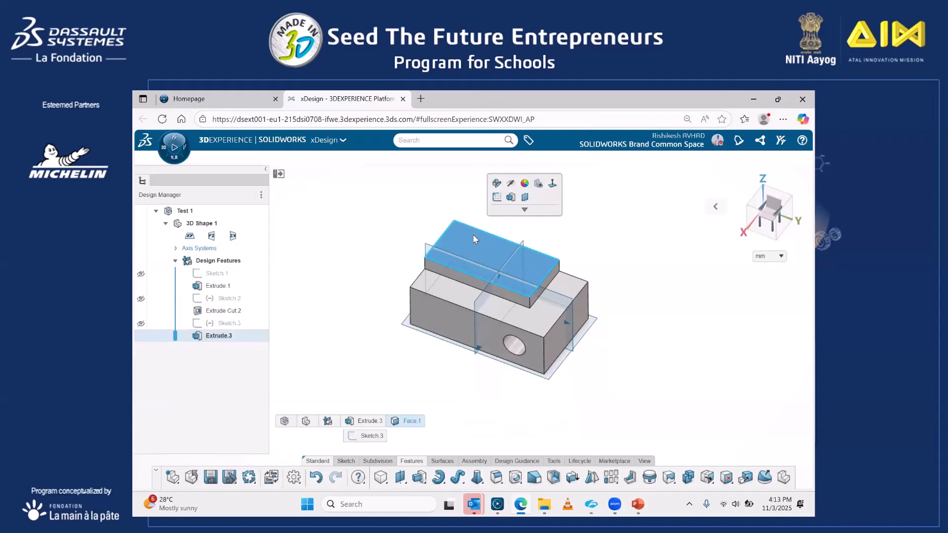
pyautogui.click(496, 197)
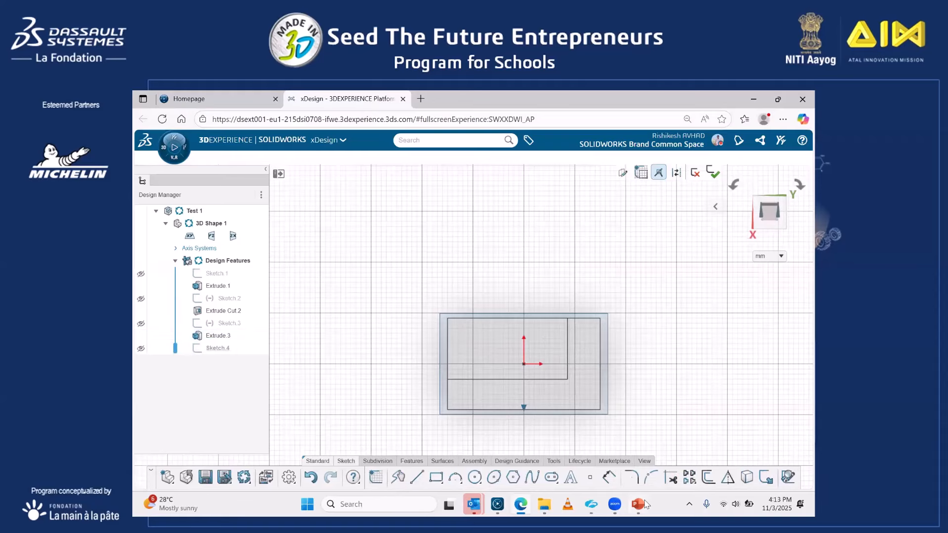
pyautogui.click(644, 504)
pyautogui.click(643, 504)
# Sketch a corner rectangle about 179 mm long from the step's back corner at the -Y end to its front edge.
pyautogui.click(437, 478)
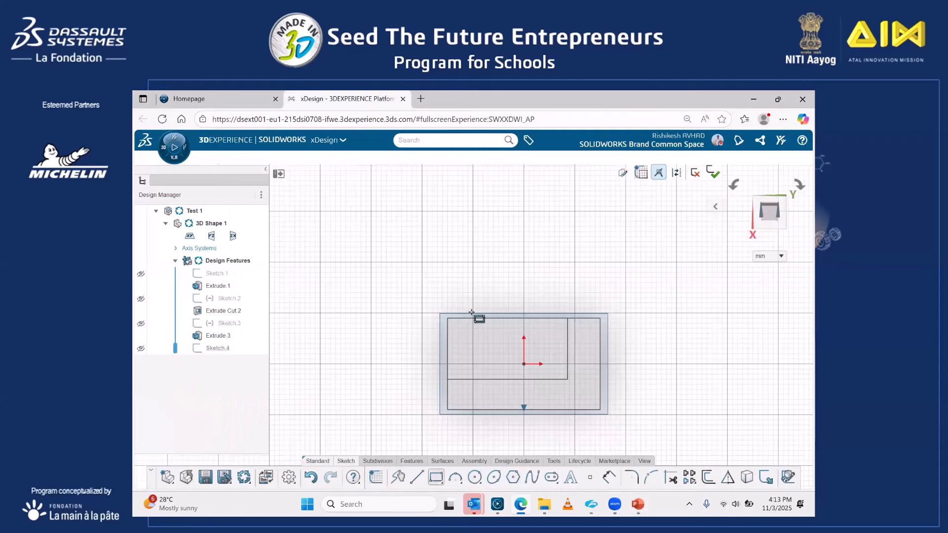
pyautogui.click(447, 318)
pyautogui.click(518, 371)
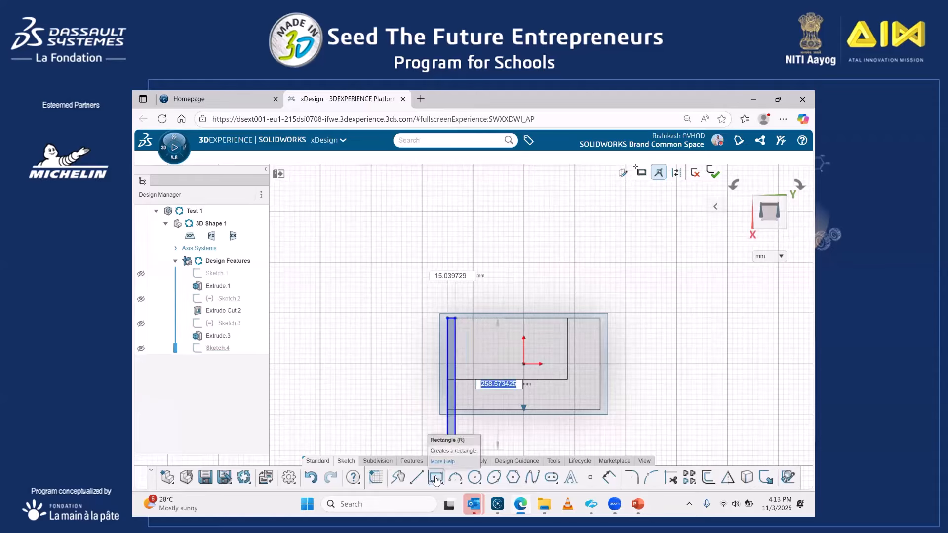
pyautogui.click(442, 487)
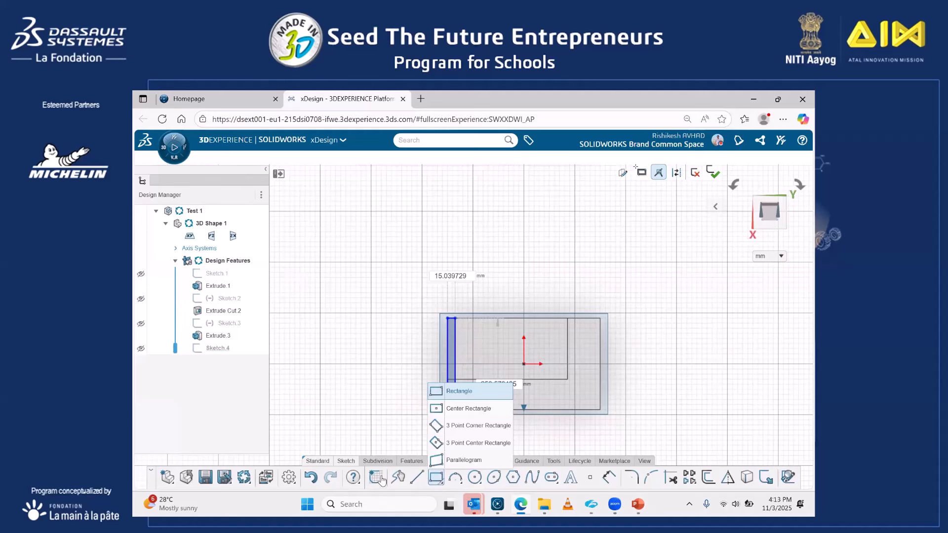
pyautogui.click(539, 379)
# Dimension the rectangle's long back edge with a length of 180 mm.
pyautogui.moveTo(555, 431)
pyautogui.mouseDown(button='middle')
pyautogui.moveTo(535, 387)
pyautogui.moveTo(524, 405)
pyautogui.moveTo(535, 434)
pyautogui.mouseUp(button='middle')
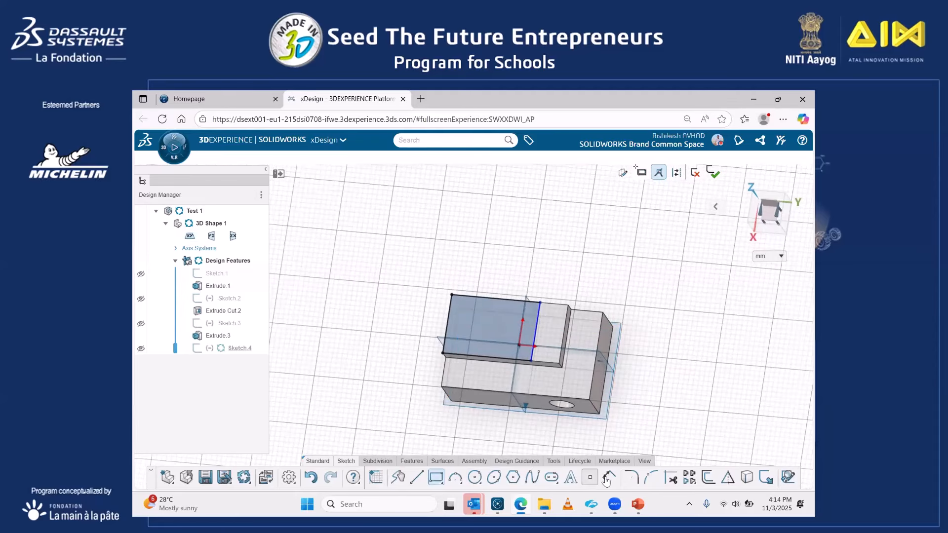
pyautogui.click(500, 295)
pyautogui.doubleClick(497, 285)
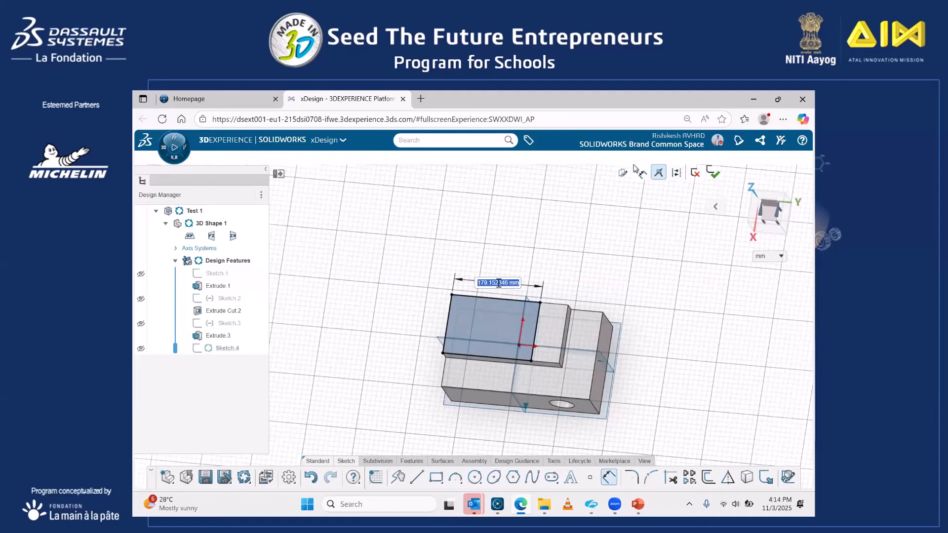
pyautogui.write('180')
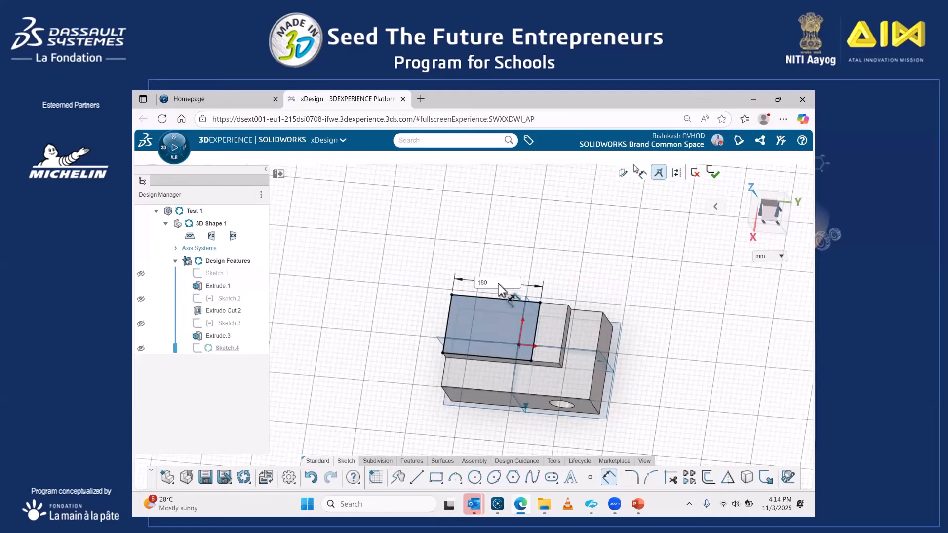
pyautogui.press('Return')
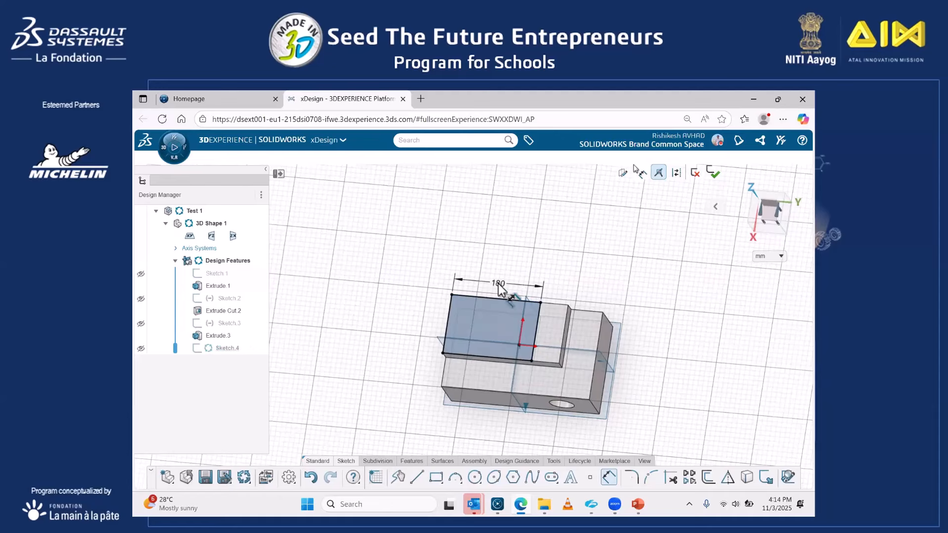
# Extrude the rectangle on the 30 mm step upward as an added blind solid with a distance of 50 mm.
pyautogui.click(537, 325)
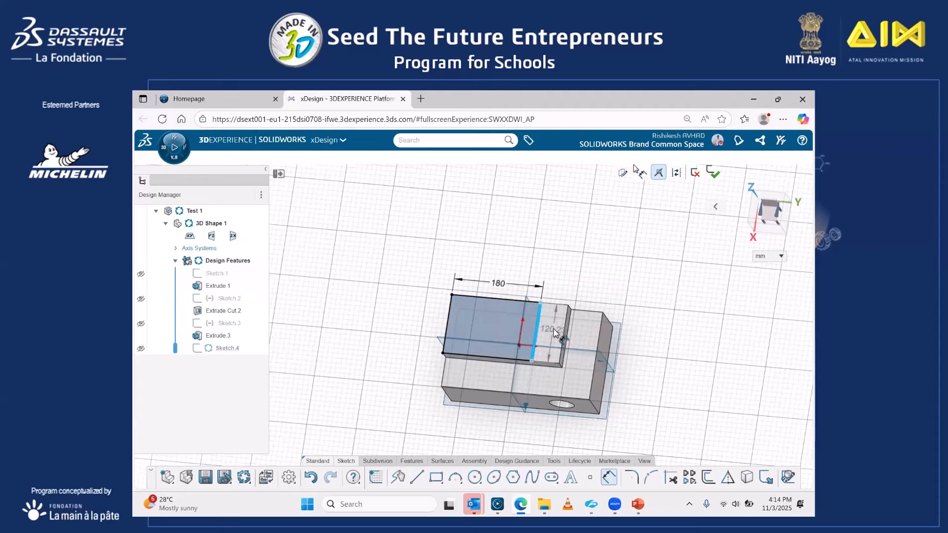
pyautogui.press('Escape')
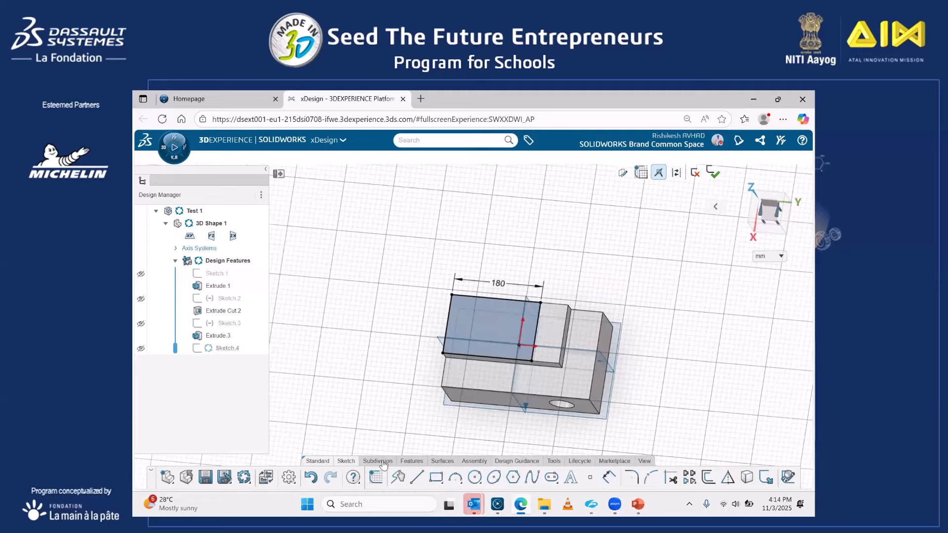
pyautogui.click(412, 461)
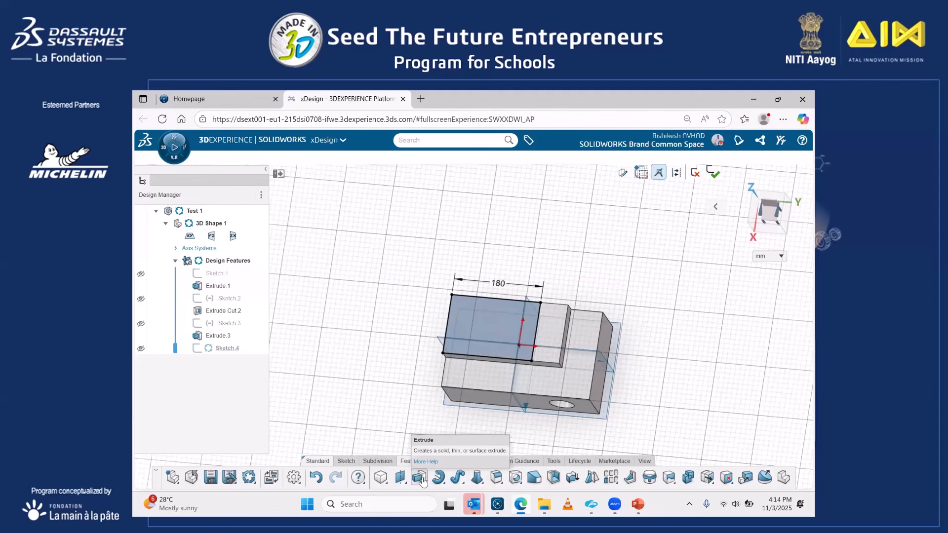
pyautogui.click(419, 478)
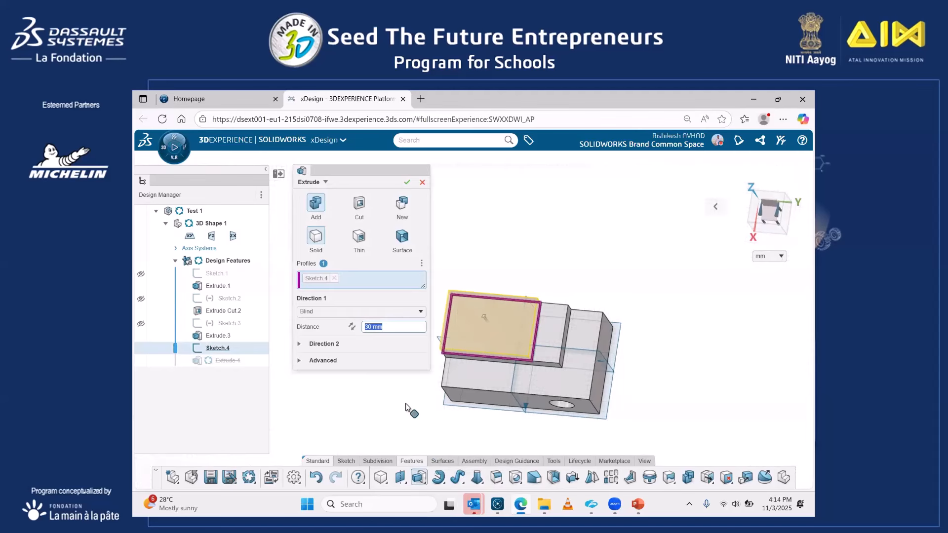
pyautogui.moveTo(439, 400); pyautogui.dragTo(429, 355, button='middle')
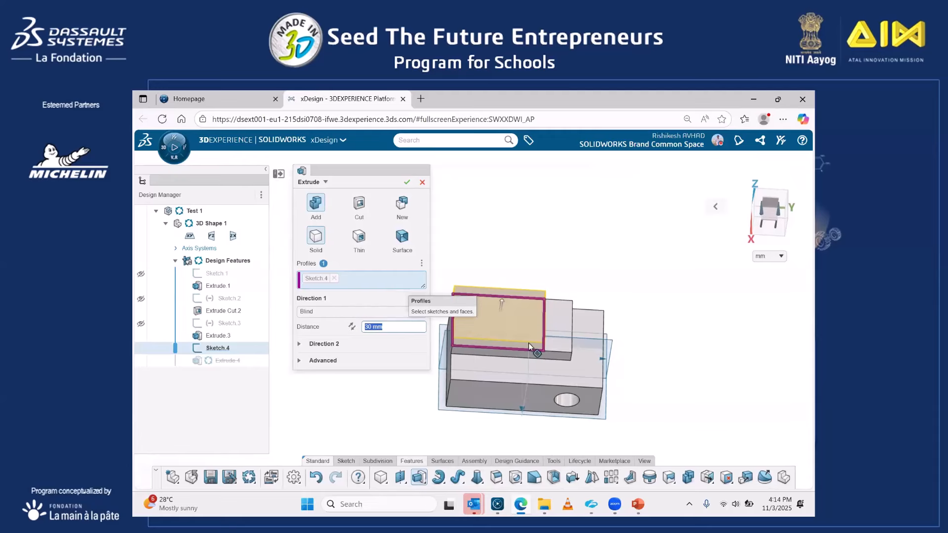
pyautogui.moveTo(525, 387); pyautogui.dragTo(444, 345, button='middle')
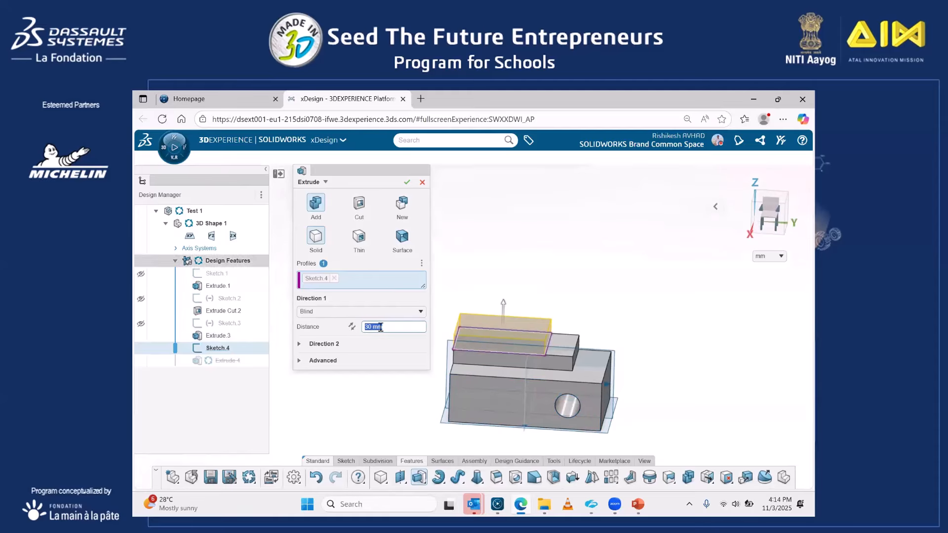
pyautogui.write('50 ')
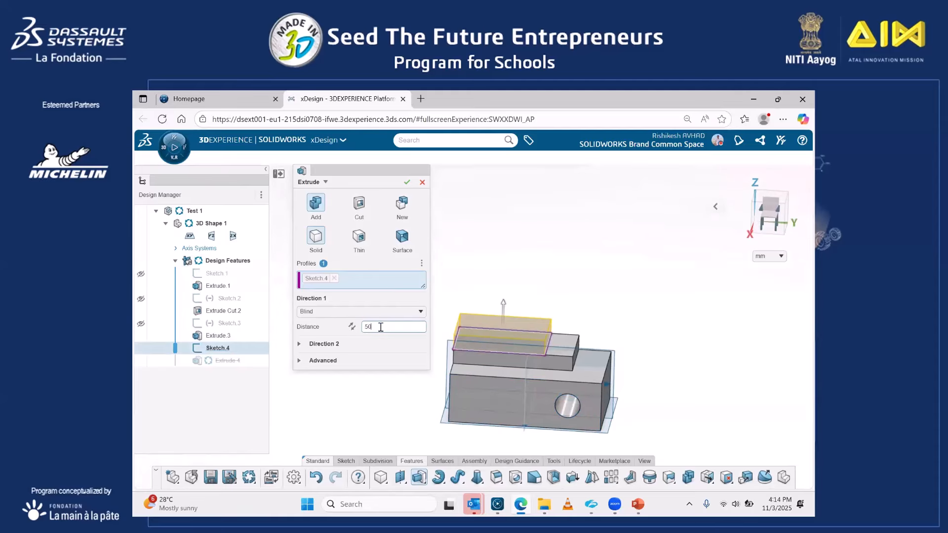
pyautogui.write('mm')
pyautogui.press('Return')
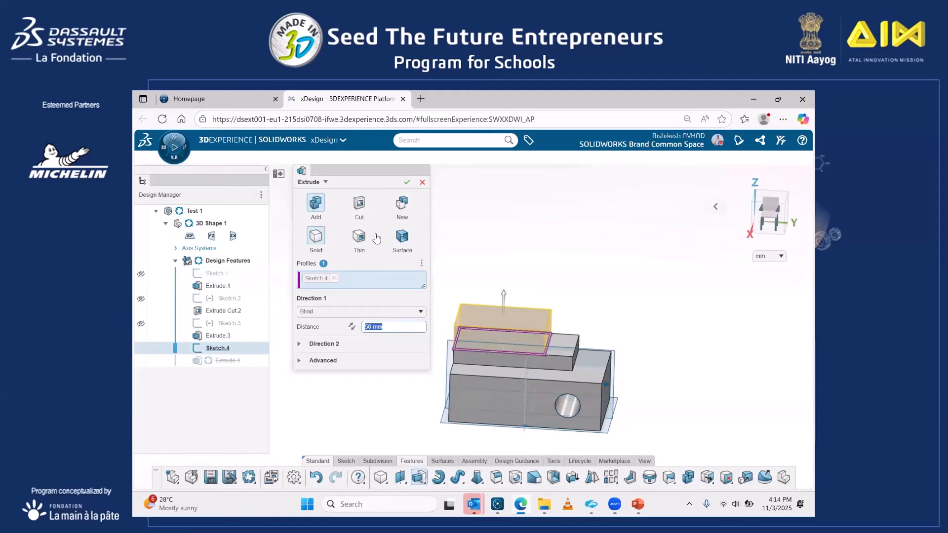
pyautogui.click(406, 182)
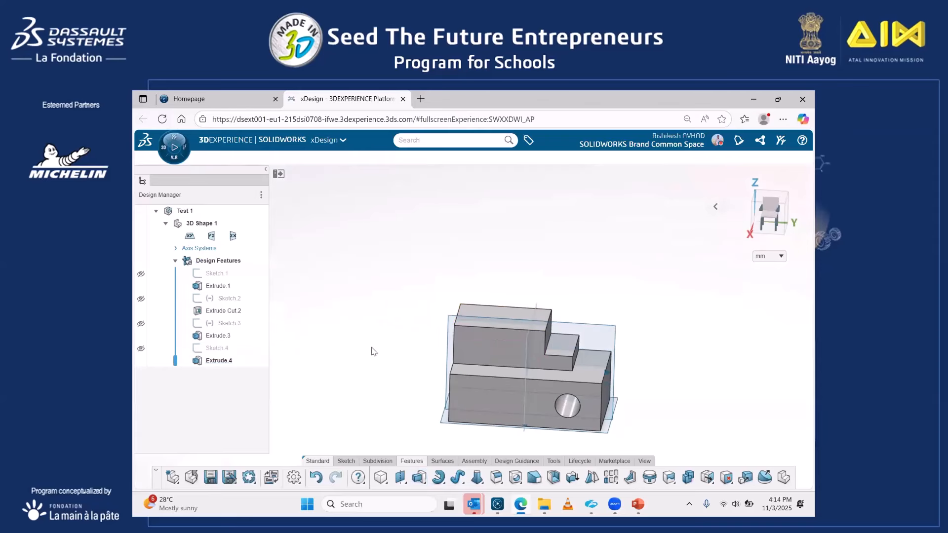
# Check the Challenge 1 slide in PowerPoint, return to xDesign and start a sketch on the top face of the 50 mm step.
pyautogui.moveTo(355, 385); pyautogui.dragTo(395, 390, button='middle')
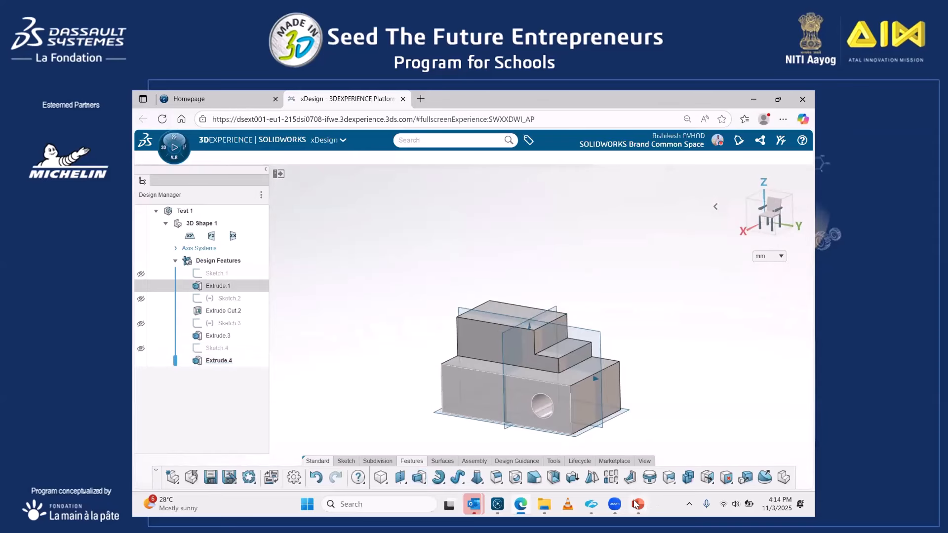
pyautogui.click(637, 503)
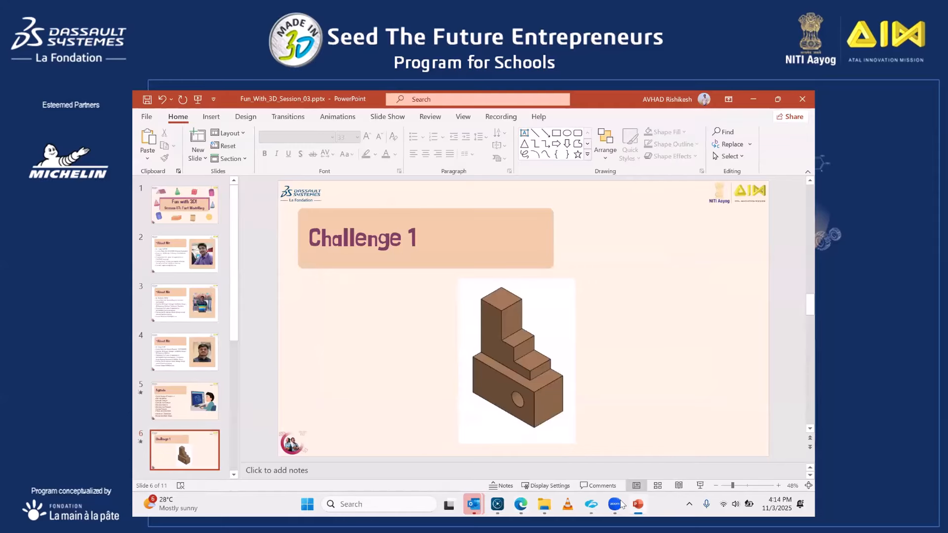
pyautogui.click(637, 504)
pyautogui.moveTo(391, 326); pyautogui.dragTo(481, 299, button='middle')
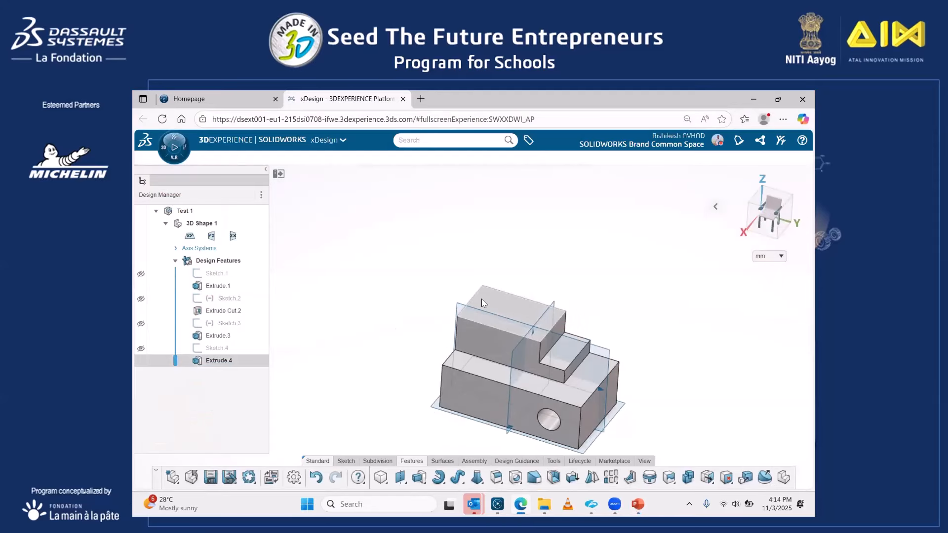
pyautogui.click(482, 300)
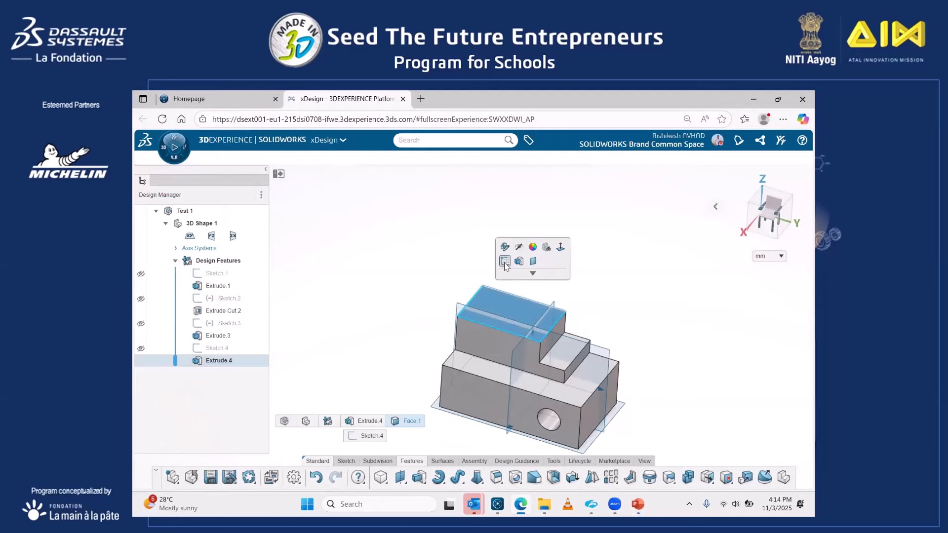
pyautogui.click(504, 263)
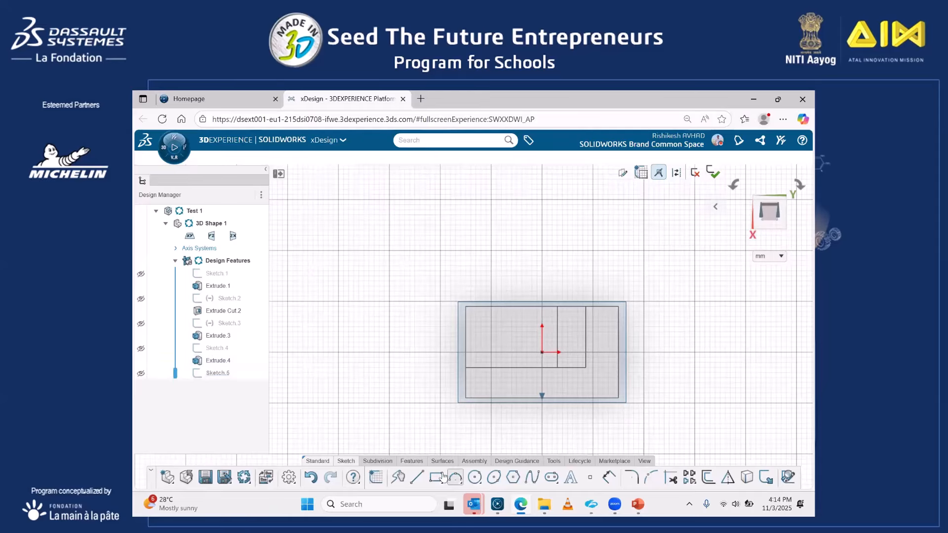
# Sketch a corner rectangle about 129 mm long from the step's back corner at the -Y end to its front edge.
pyautogui.click(435, 476)
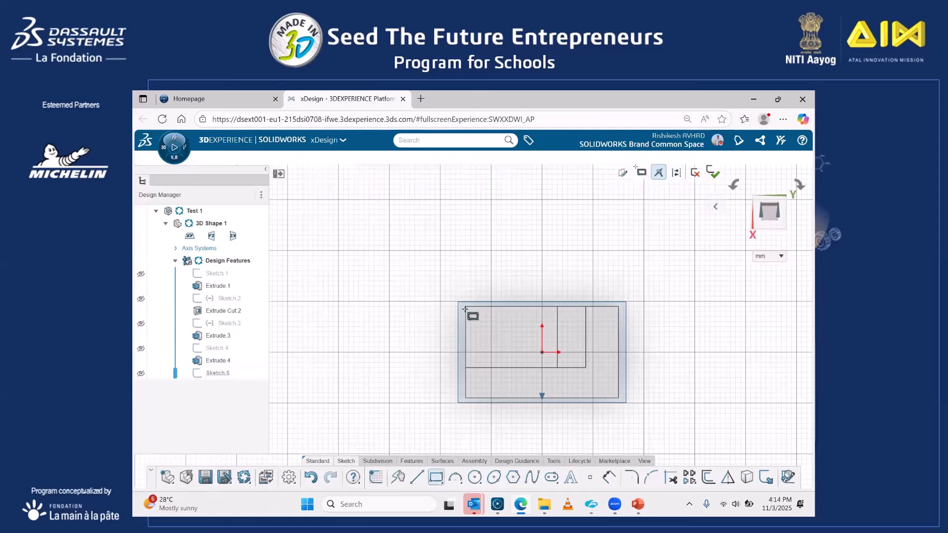
pyautogui.moveTo(465, 306)
pyautogui.mouseDown()
pyautogui.moveTo(480, 332)
pyautogui.moveTo(534, 371)
pyautogui.mouseUp()
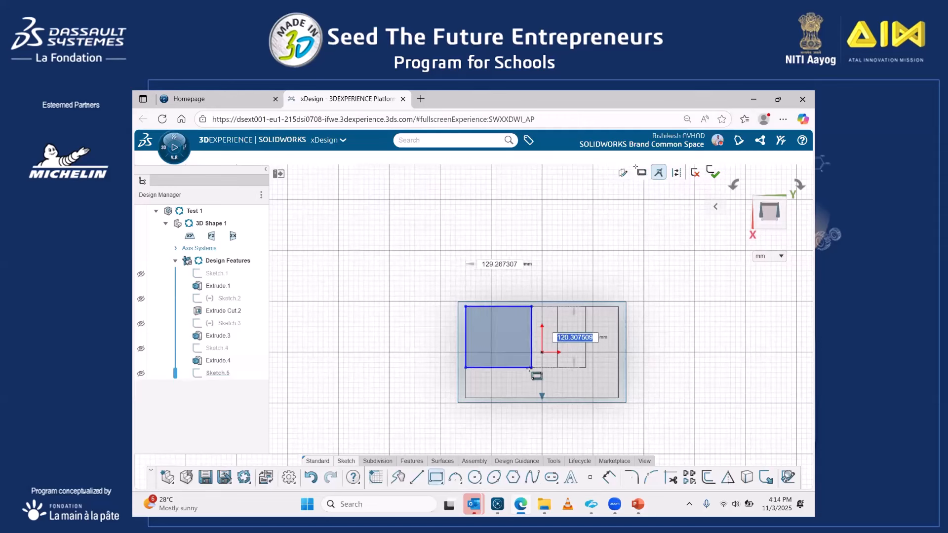
pyautogui.press('Escape')
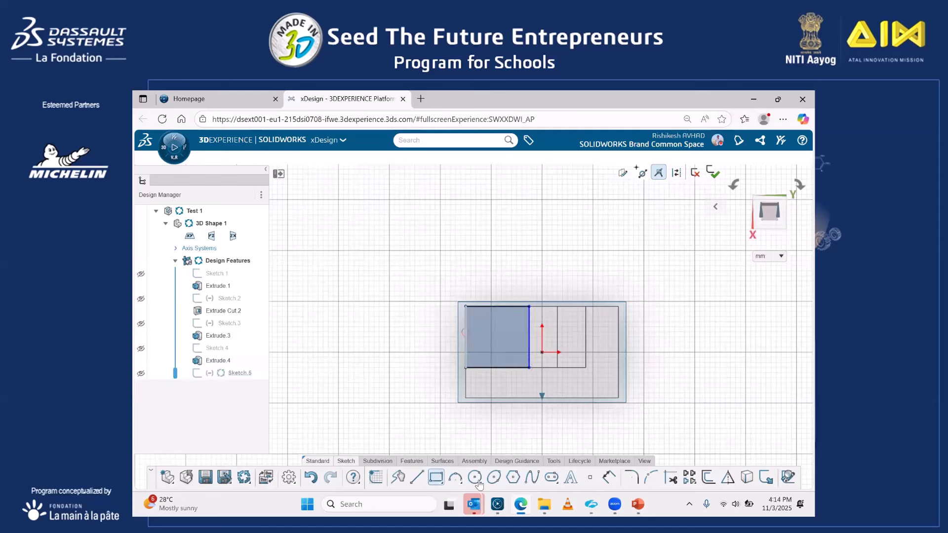
# Dimension the new rectangle's back edge along Y with a length of 100 mm.
pyautogui.click(608, 476)
pyautogui.click(509, 306)
pyautogui.click(508, 291)
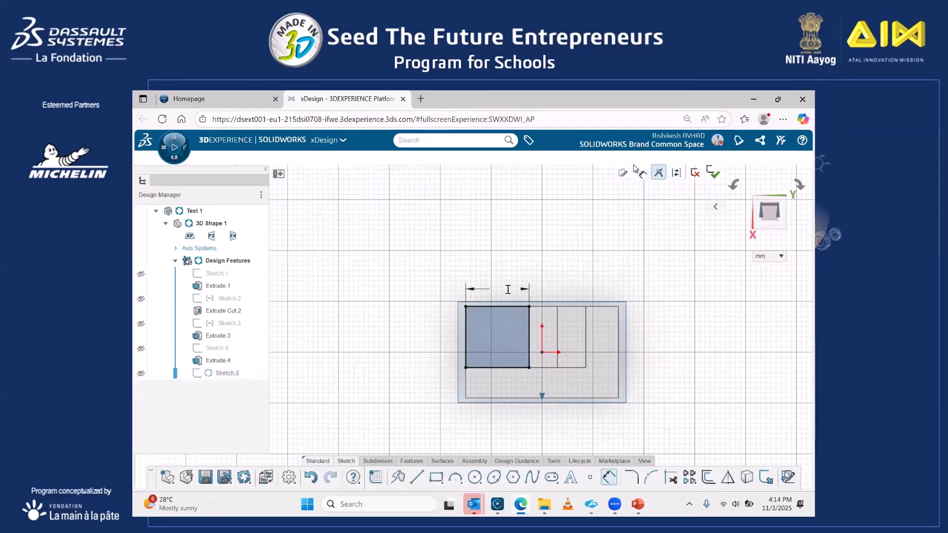
pyautogui.write('100')
pyautogui.press('Return')
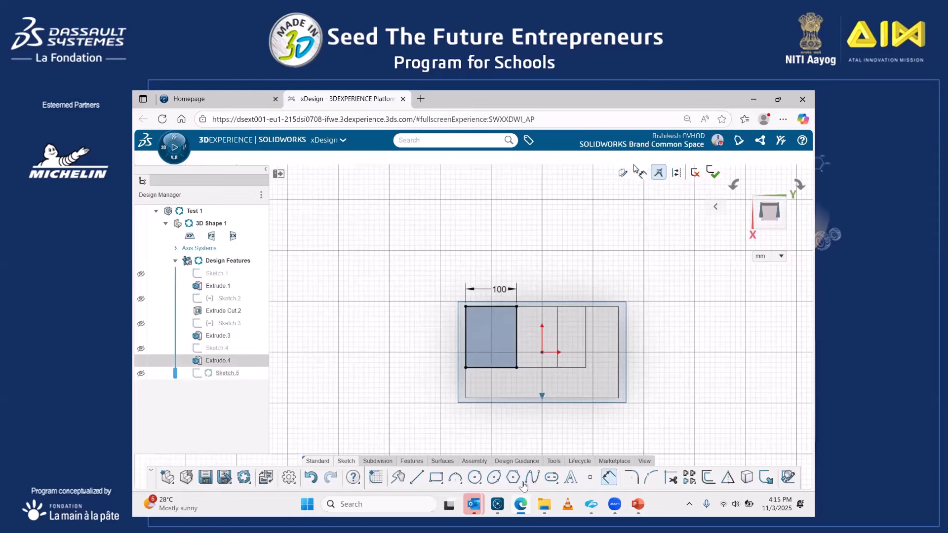
# Extrude the 100 mm long rectangle upward as an added blind solid with a distance of 120 mm.
pyautogui.click(412, 461)
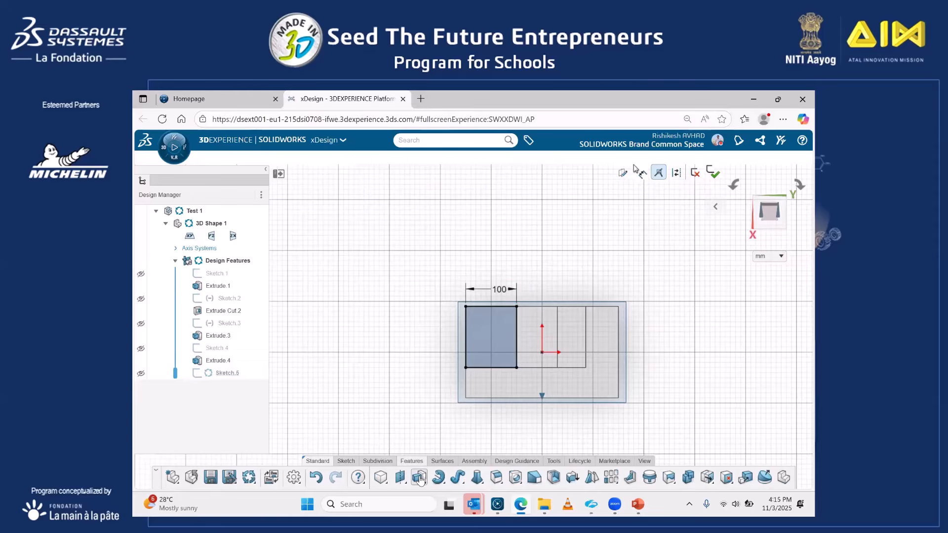
pyautogui.click(419, 477)
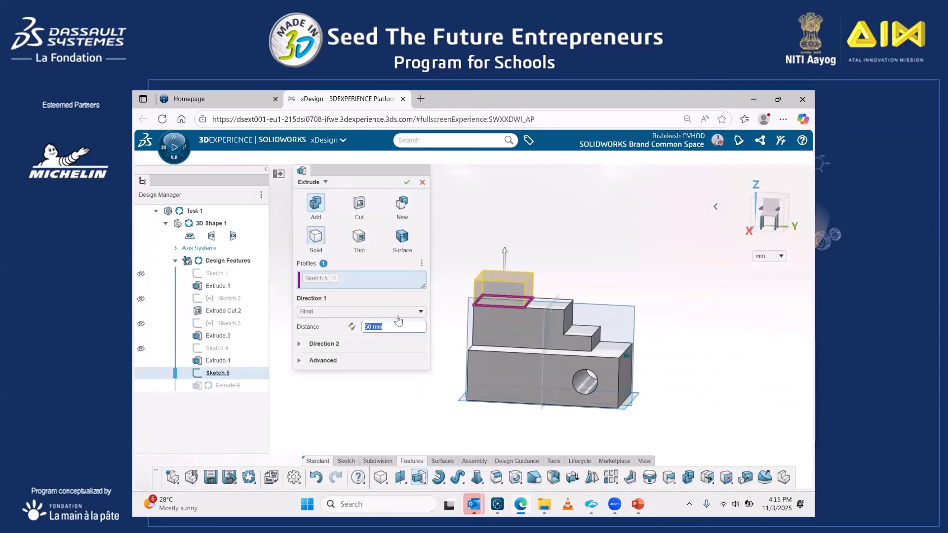
pyautogui.write('200')
pyautogui.press('Return')
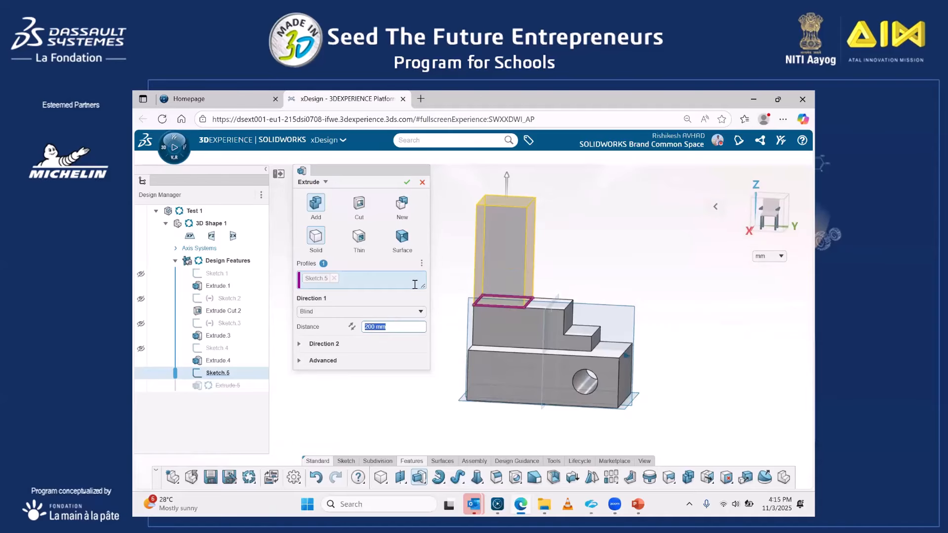
pyautogui.write('120')
pyautogui.press('Return')
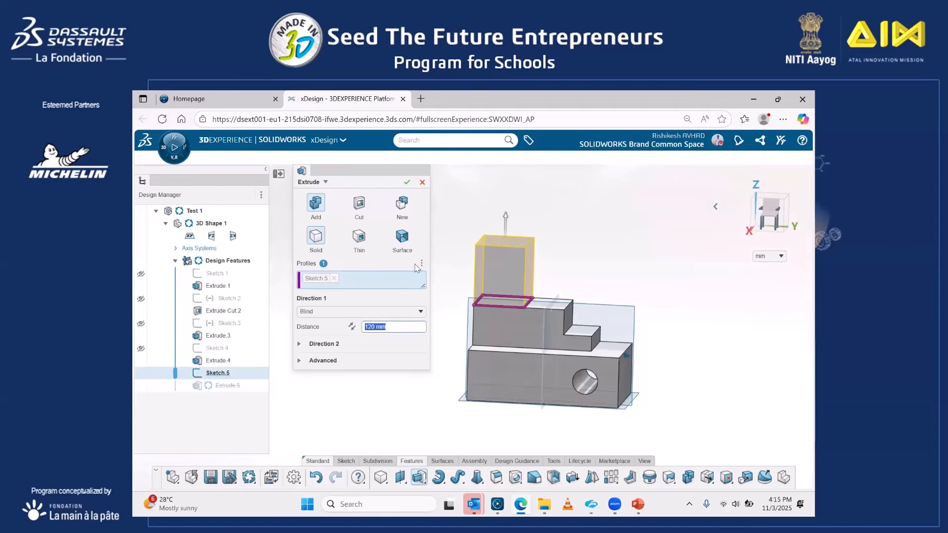
pyautogui.click(407, 182)
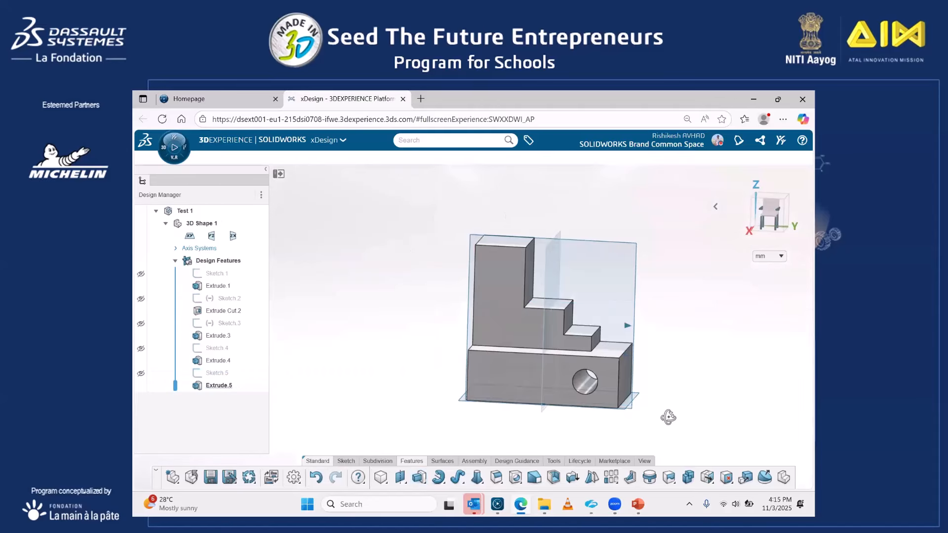
# Compare the block with the Challenge 1 slide in PowerPoint, return to xDesign and hide the zx and yz planes.
pyautogui.click(638, 504)
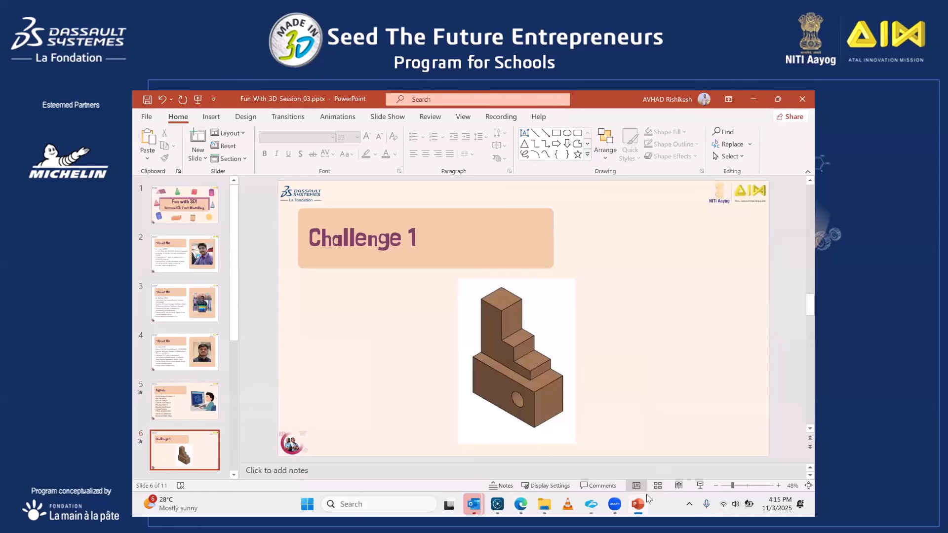
pyautogui.click(642, 504)
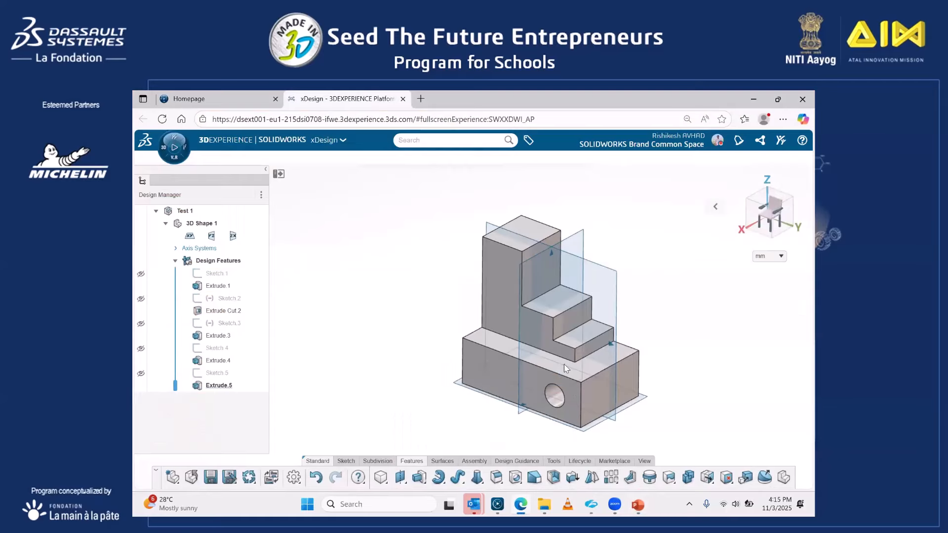
pyautogui.click(568, 262)
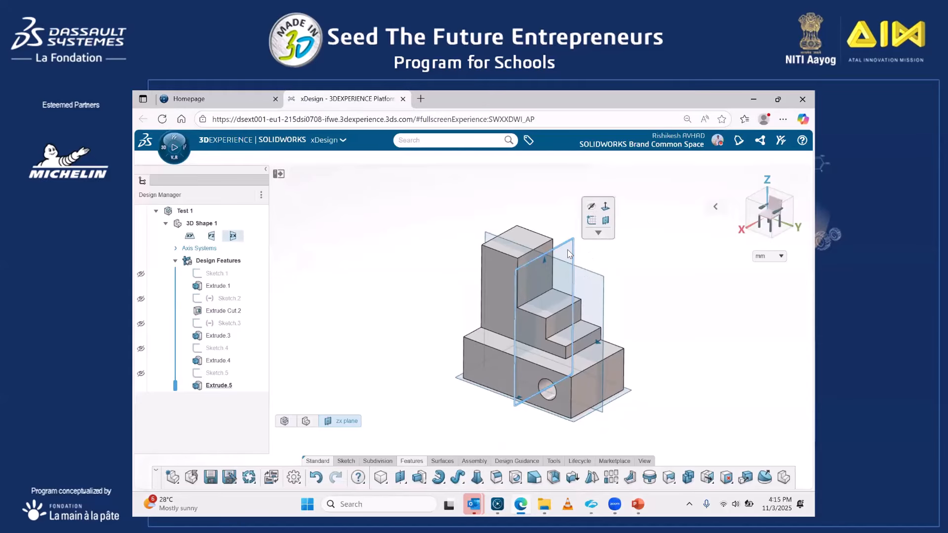
pyautogui.click(591, 212)
pyautogui.click(597, 285)
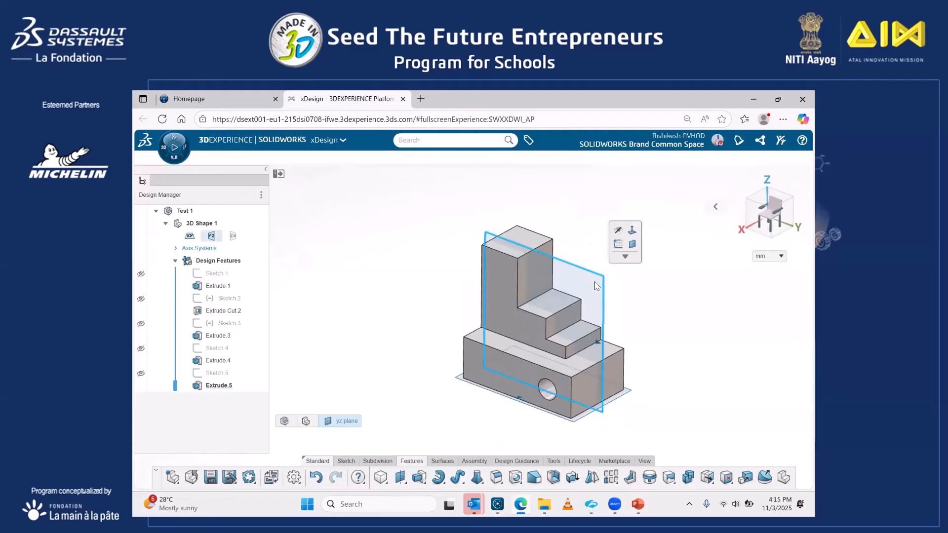
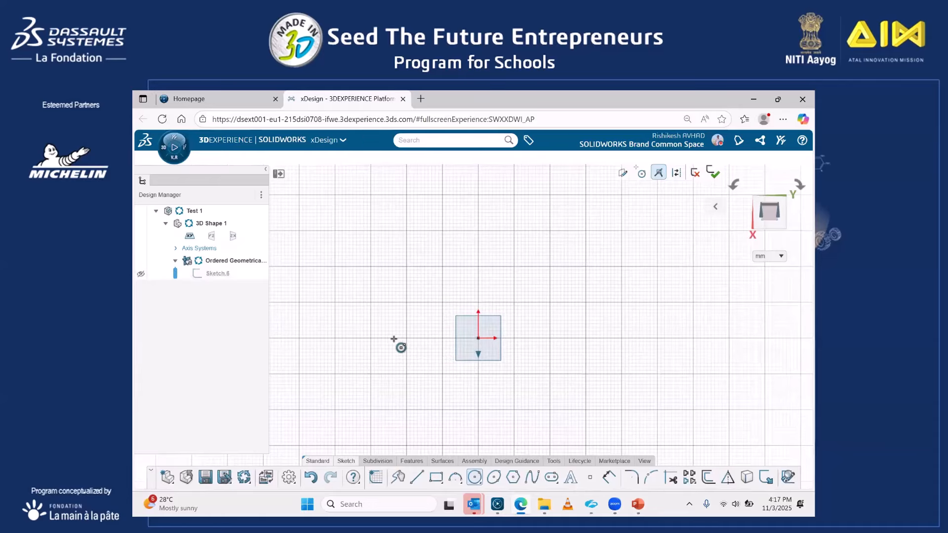
# Sketch two circles about 198 mm in diameter, one on each side of the origin along Y, consulting the Challenge 2 wrench slide in PowerPoint.
pyautogui.click(393, 339)
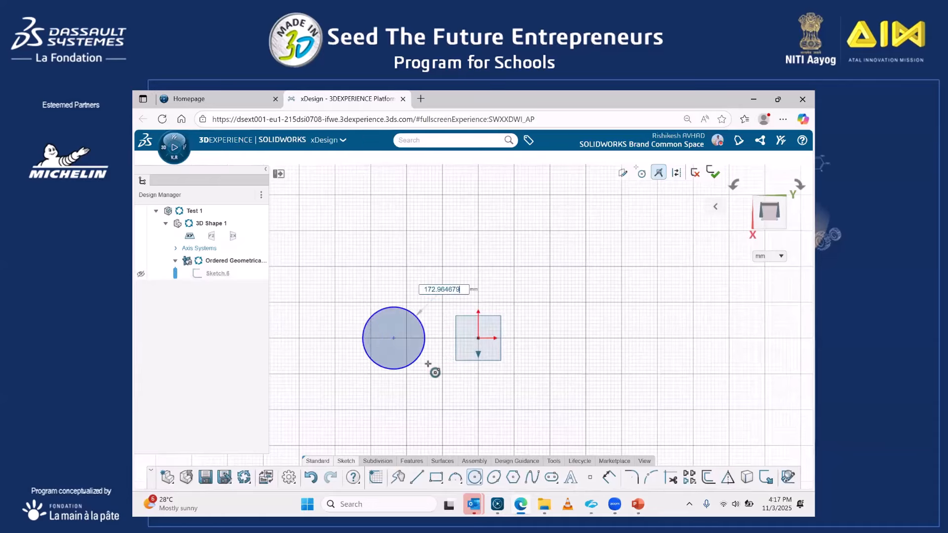
pyautogui.click(423, 358)
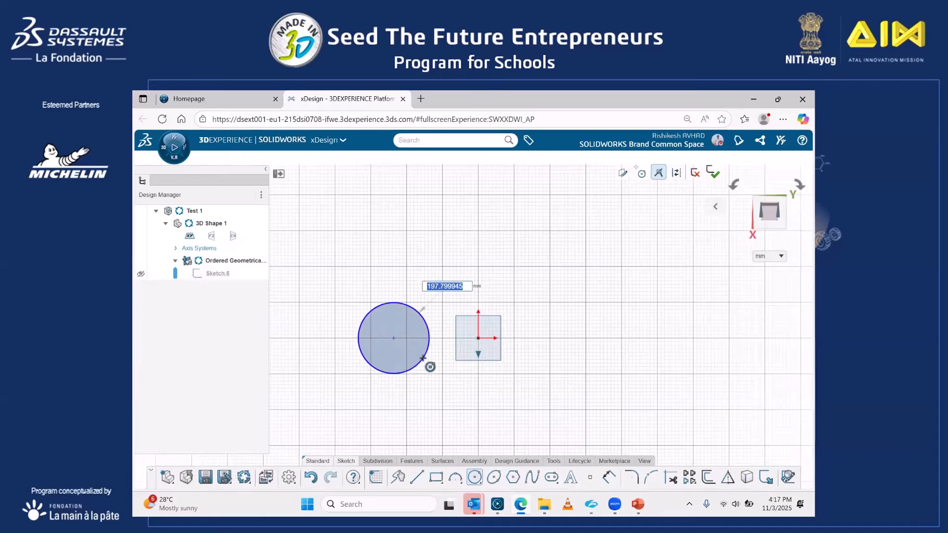
pyautogui.click(633, 504)
pyautogui.click(632, 503)
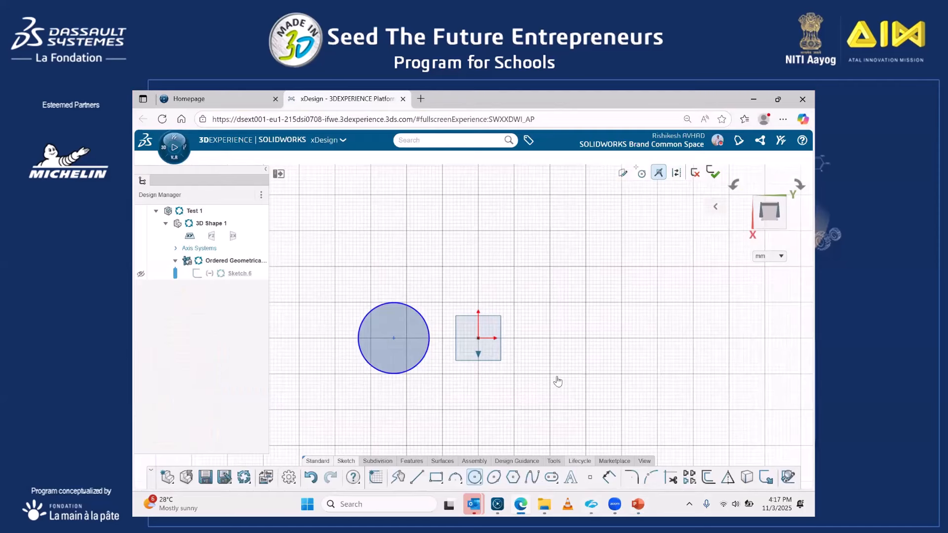
pyautogui.click(632, 338)
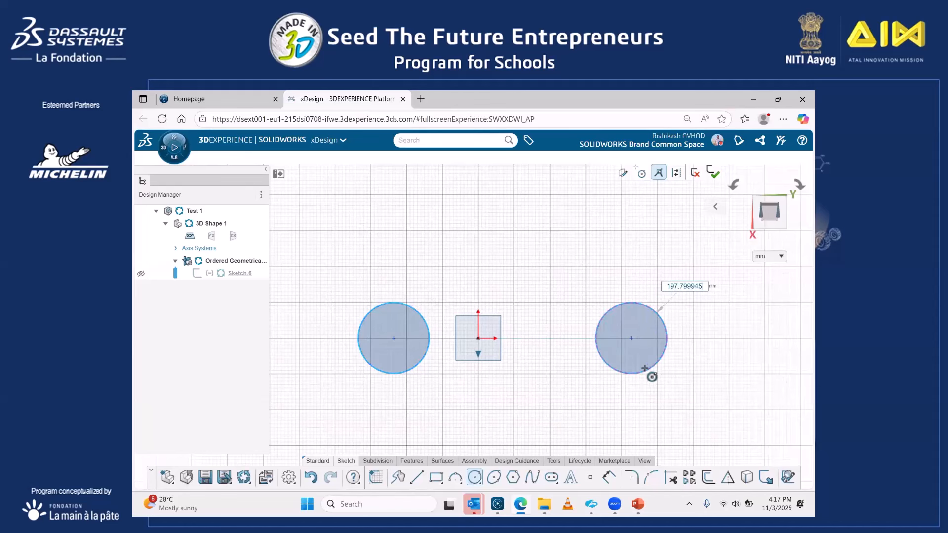
pyautogui.click(649, 370)
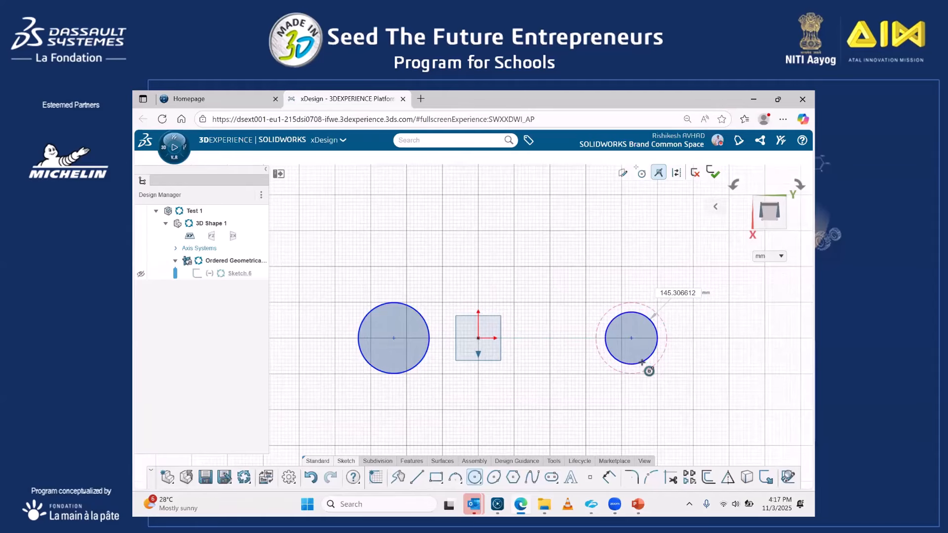
pyautogui.click(638, 503)
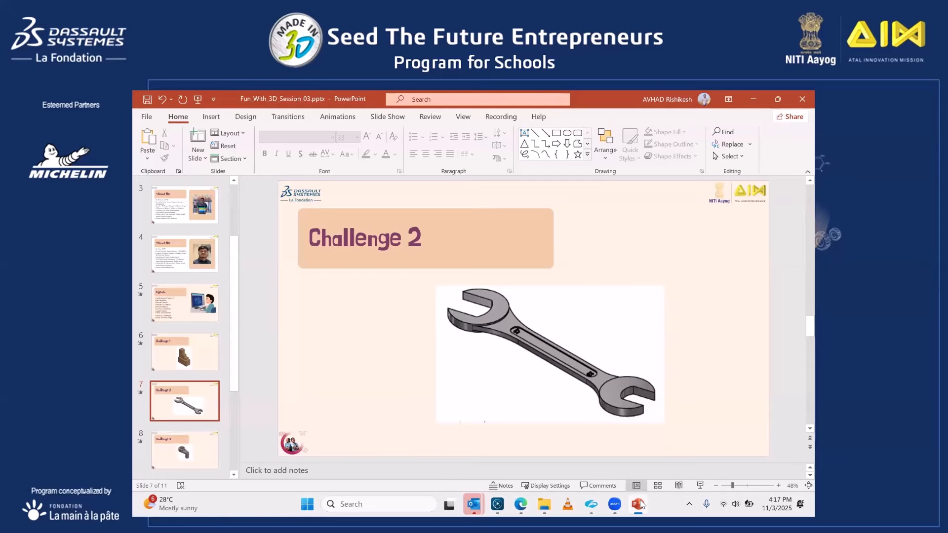
# Consult the Challenge 2 wrench slide in PowerPoint and return to the xDesign sketch.
pyautogui.click(639, 504)
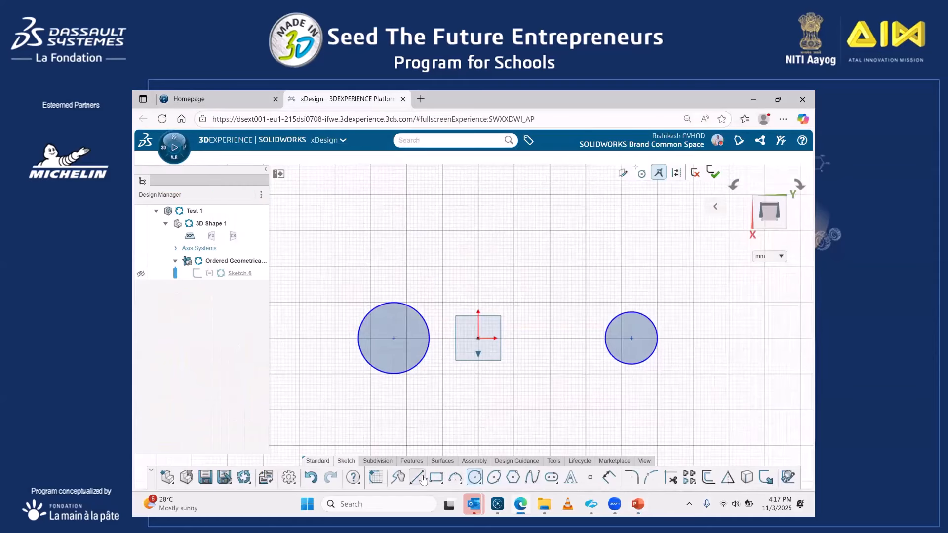
pyautogui.click(638, 503)
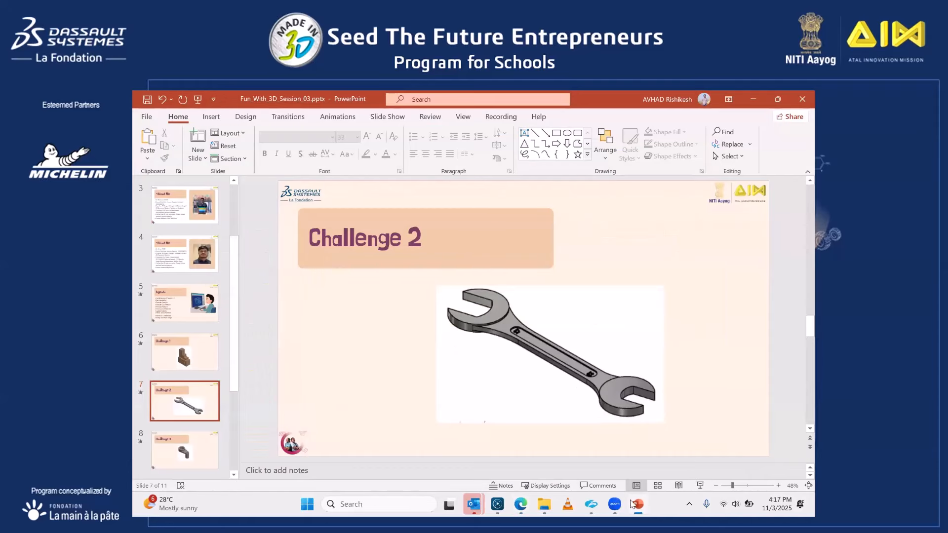
pyautogui.click(632, 503)
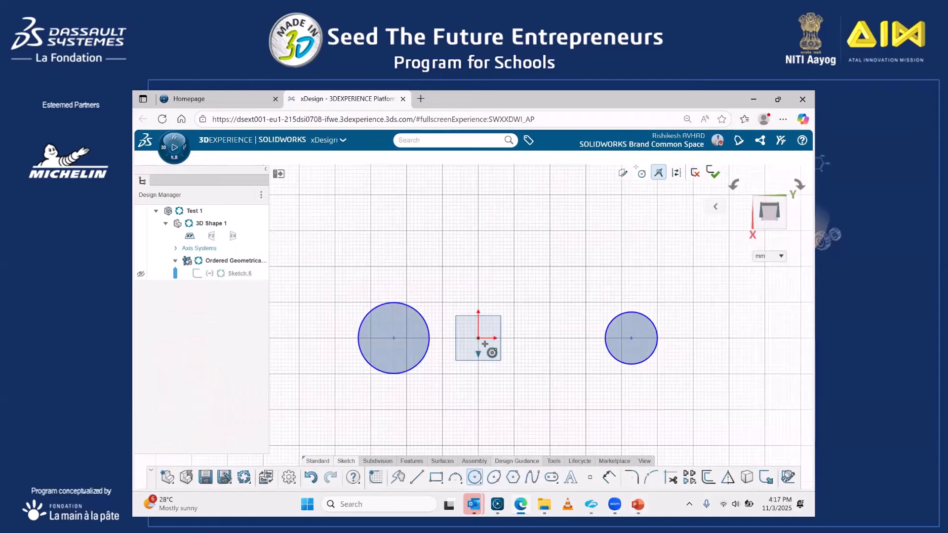
# Draw a four-point spline from the larger circle's -X side to the smaller circle's -X side, sagging toward the Y axis.
pyautogui.click(419, 476)
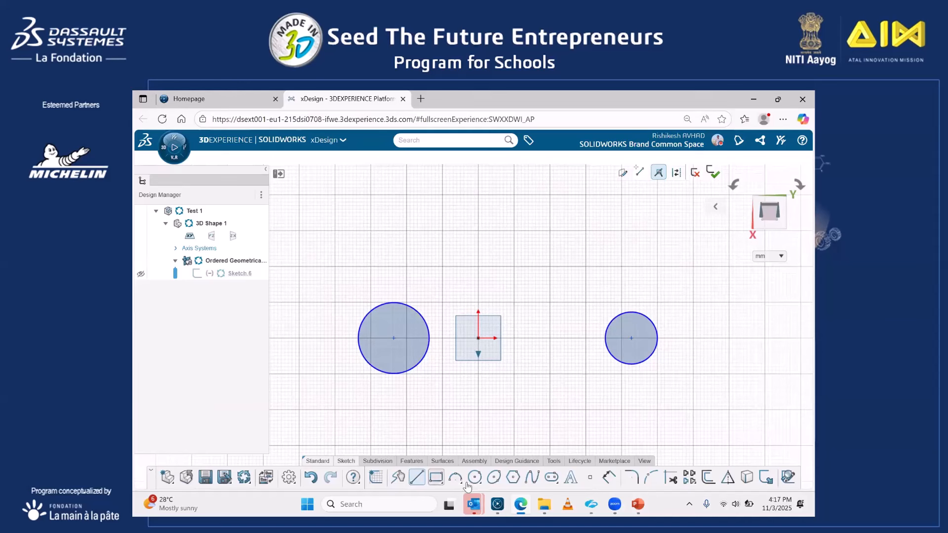
pyautogui.click(531, 477)
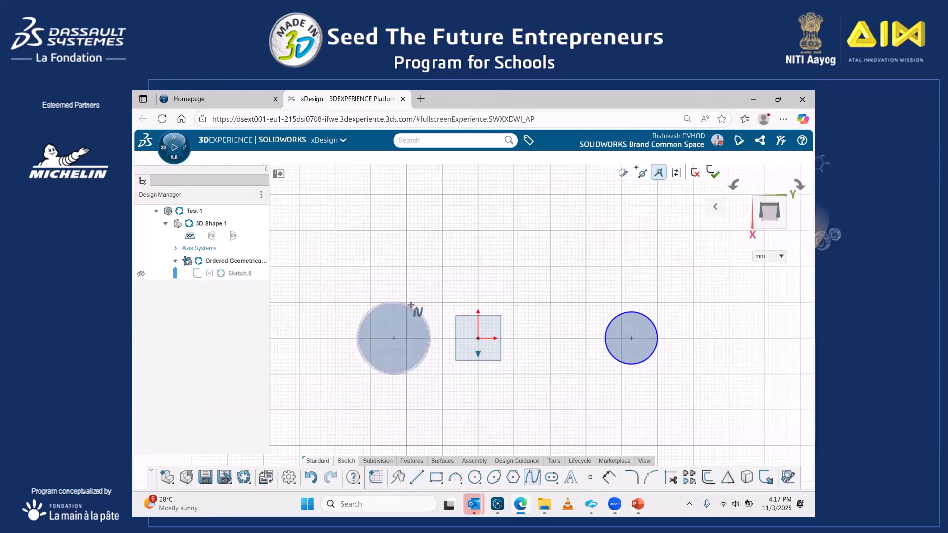
pyautogui.click(411, 306)
pyautogui.click(444, 323)
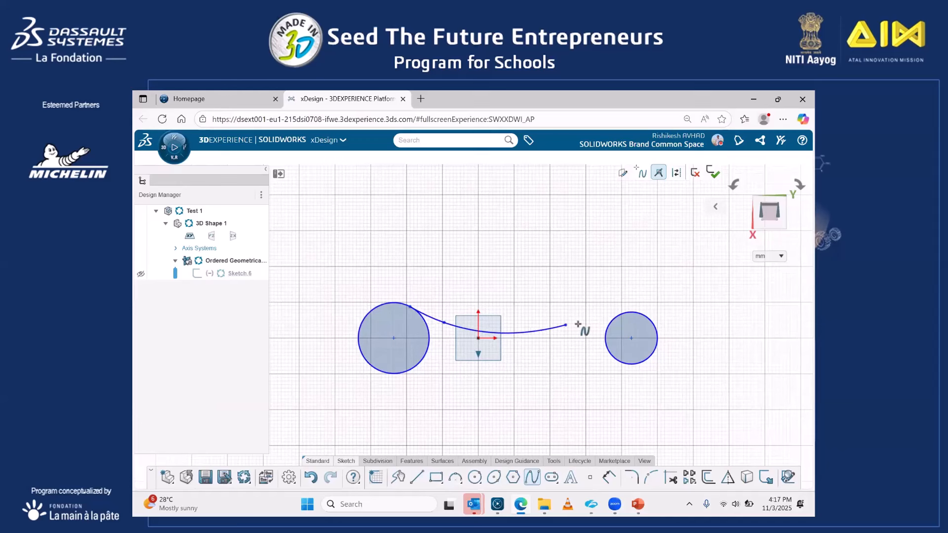
pyautogui.click(565, 327)
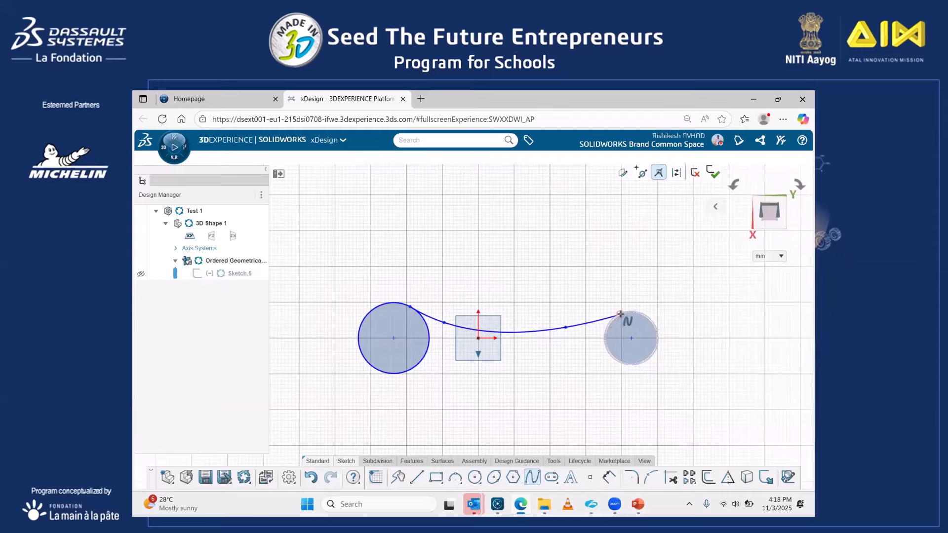
pyautogui.click(621, 314)
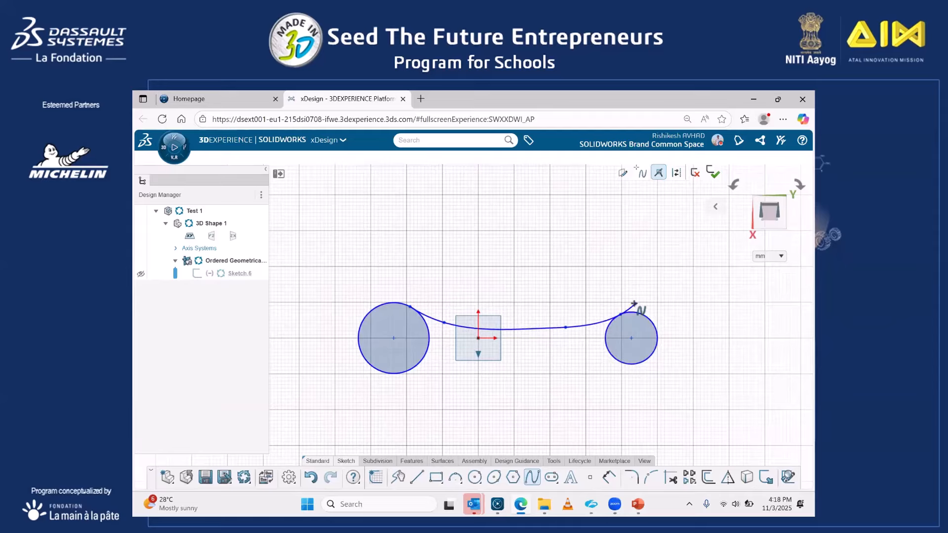
pyautogui.press('Escape')
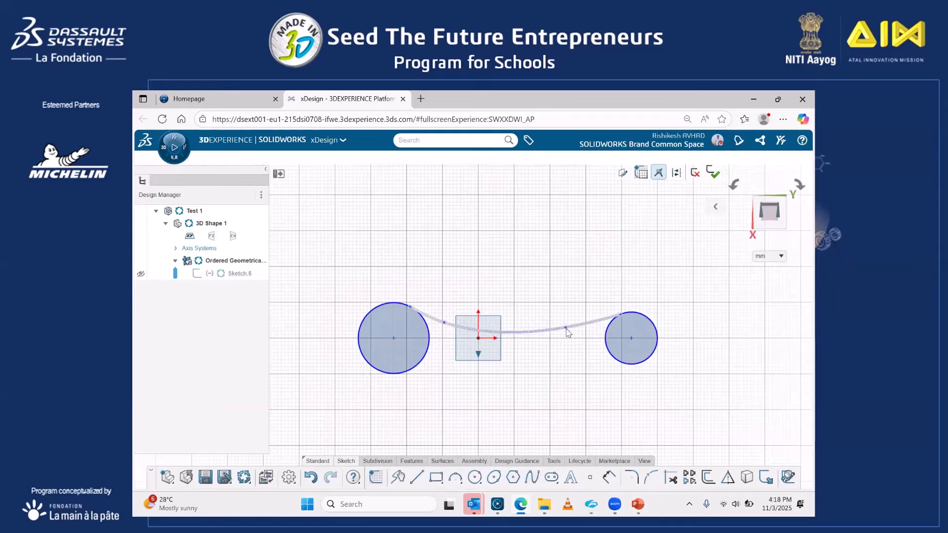
# Reshape the spline near the smaller circle by adjusting the handles of its third point and its end point.
pyautogui.click(569, 331)
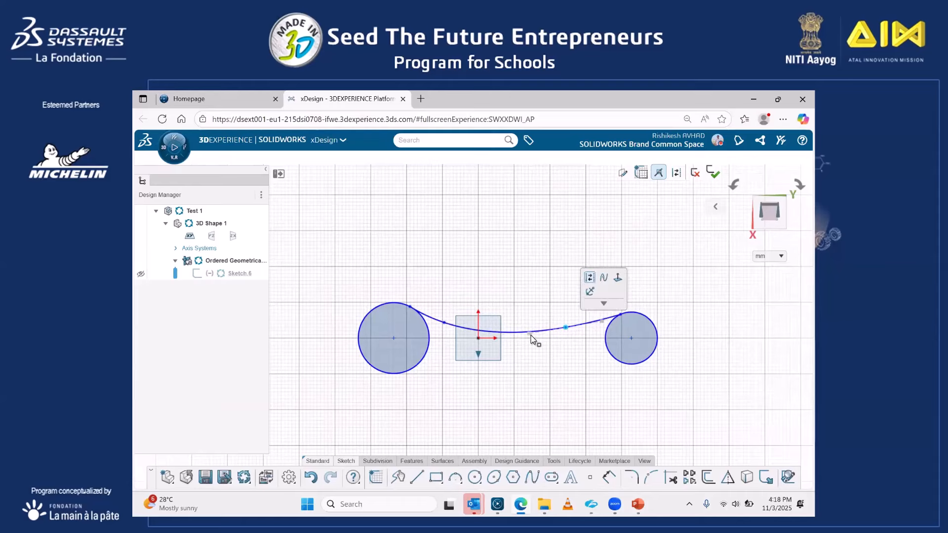
pyautogui.moveTo(530, 334)
pyautogui.mouseDown()
pyautogui.moveTo(550, 364)
pyautogui.moveTo(537, 341)
pyautogui.mouseUp()
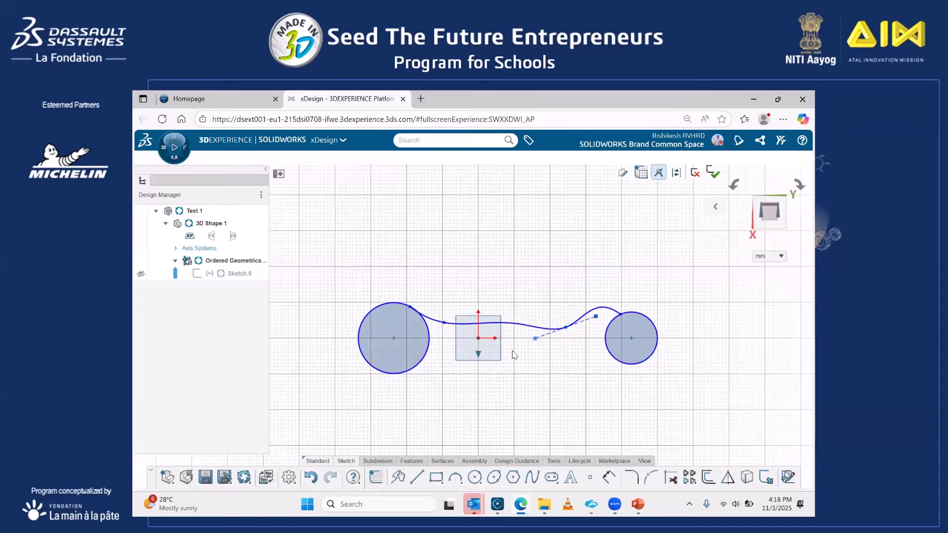
pyautogui.click(621, 312)
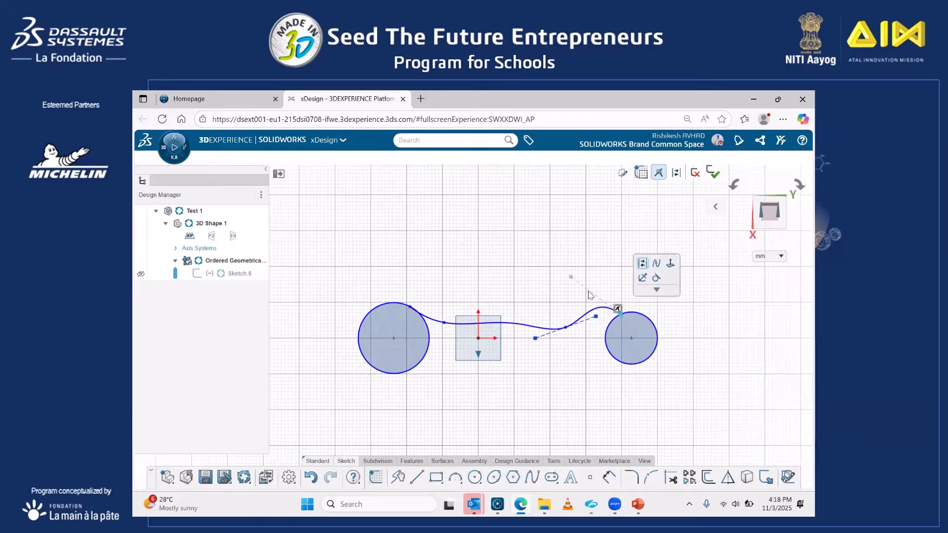
pyautogui.click(656, 278)
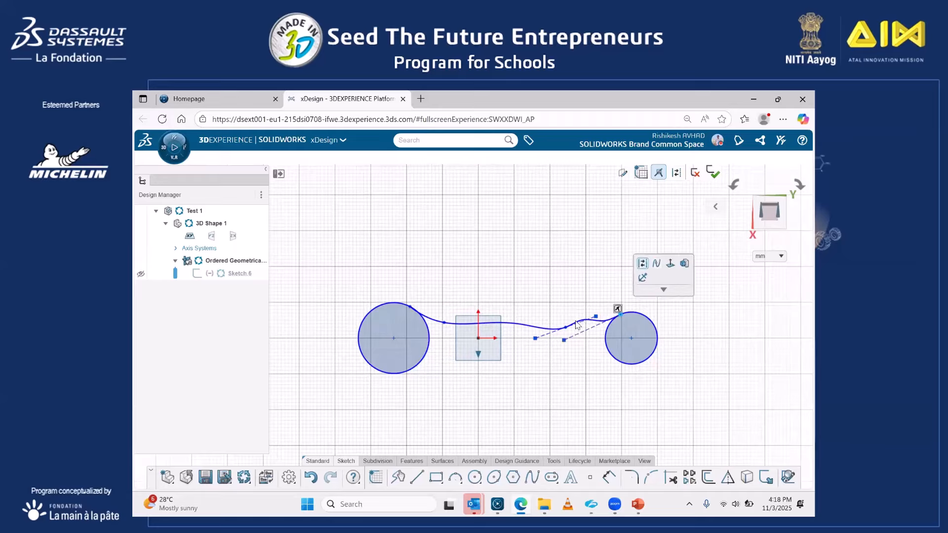
pyautogui.click(591, 324)
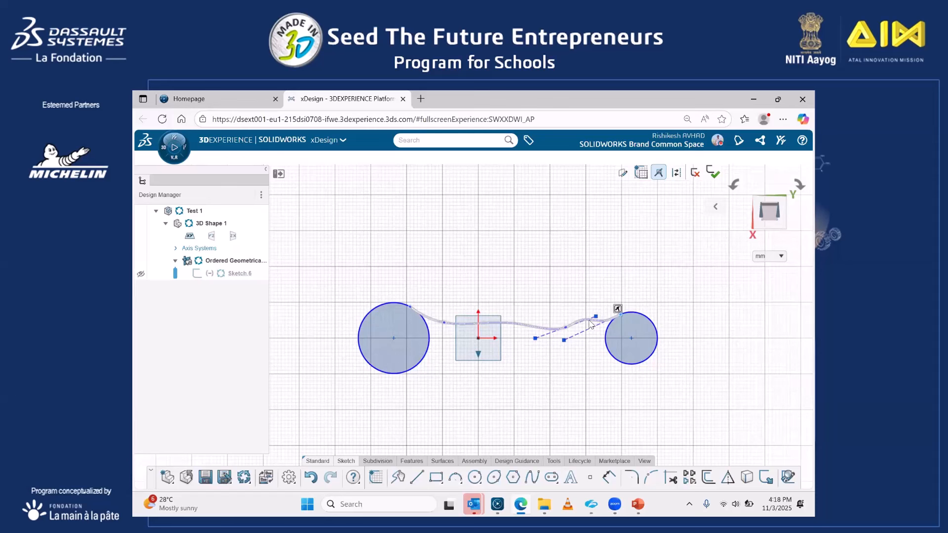
pyautogui.moveTo(580, 325); pyautogui.dragTo(578, 328)
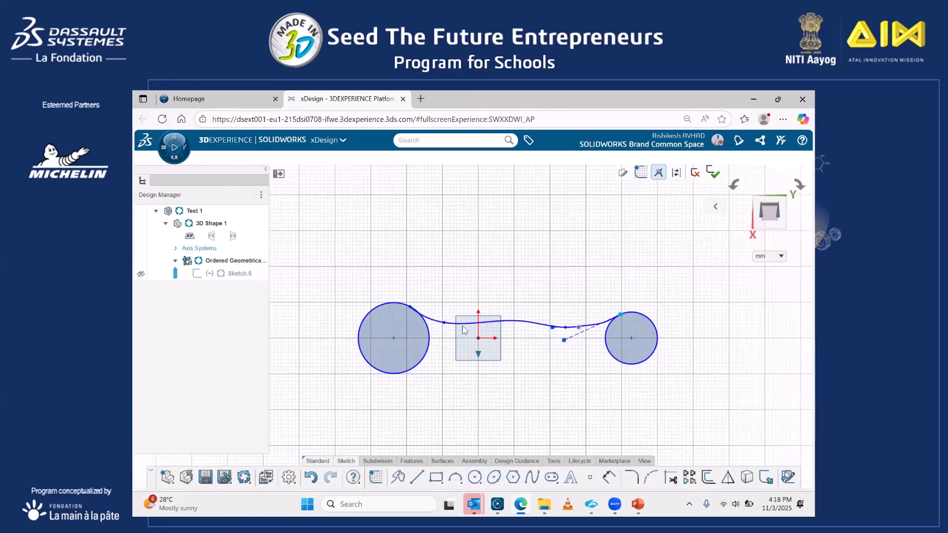
pyautogui.click(552, 330)
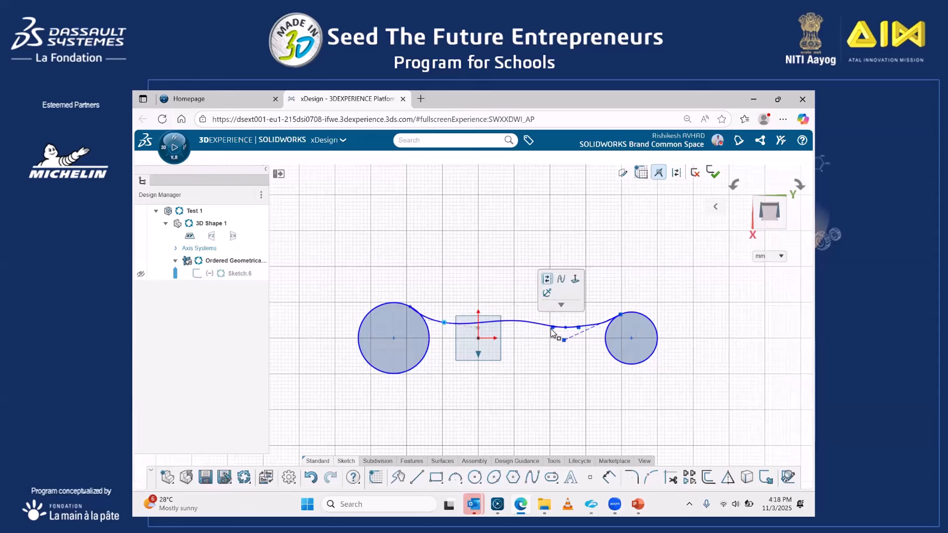
pyautogui.moveTo(552, 329); pyautogui.dragTo(559, 335)
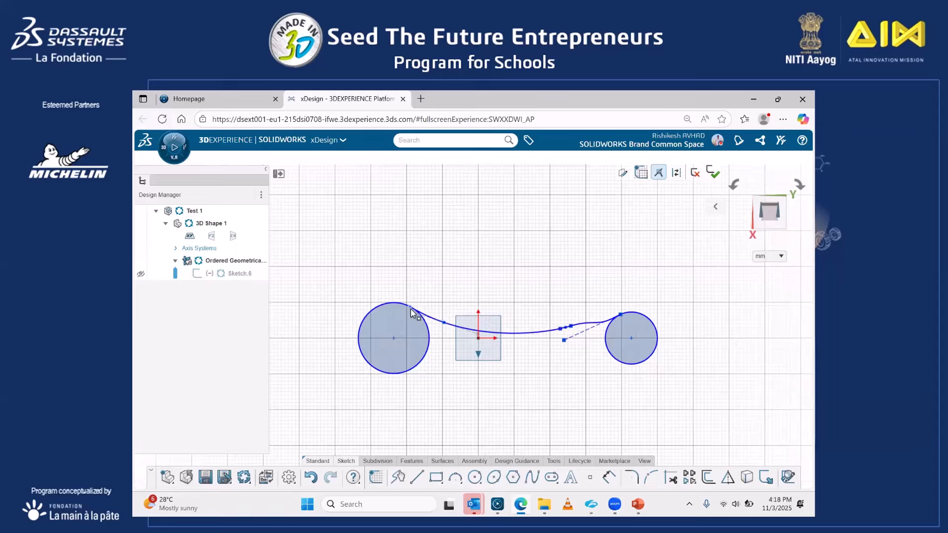
# Shift the spline's second and third points toward the origin and refine the curve's end handle at the smaller circle.
pyautogui.click(412, 309)
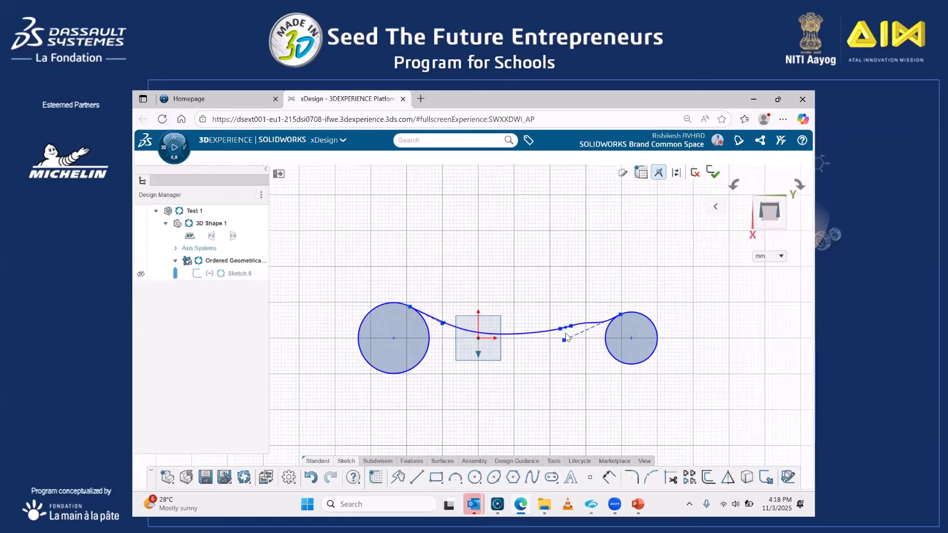
pyautogui.moveTo(566, 333); pyautogui.dragTo(565, 328)
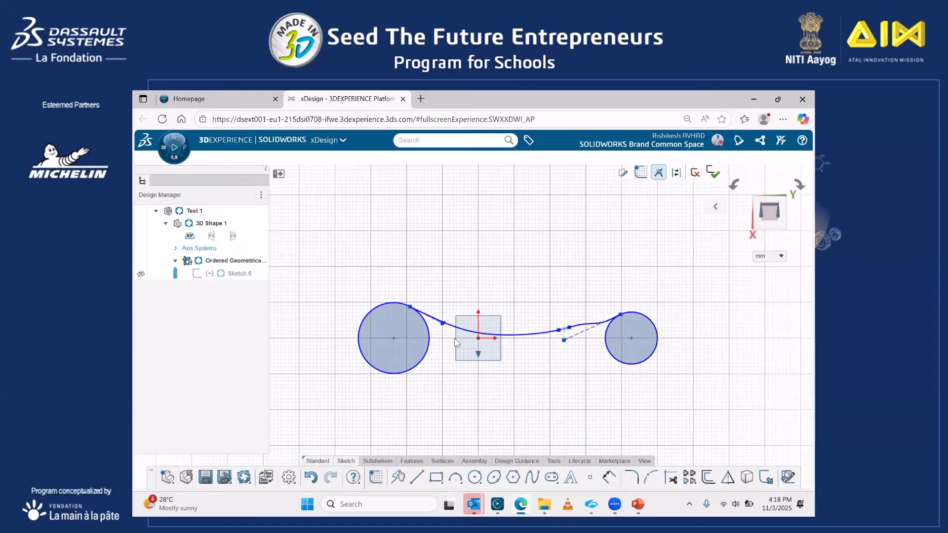
pyautogui.moveTo(446, 326)
pyautogui.mouseDown()
pyautogui.moveTo(473, 326)
pyautogui.moveTo(464, 329)
pyautogui.mouseUp()
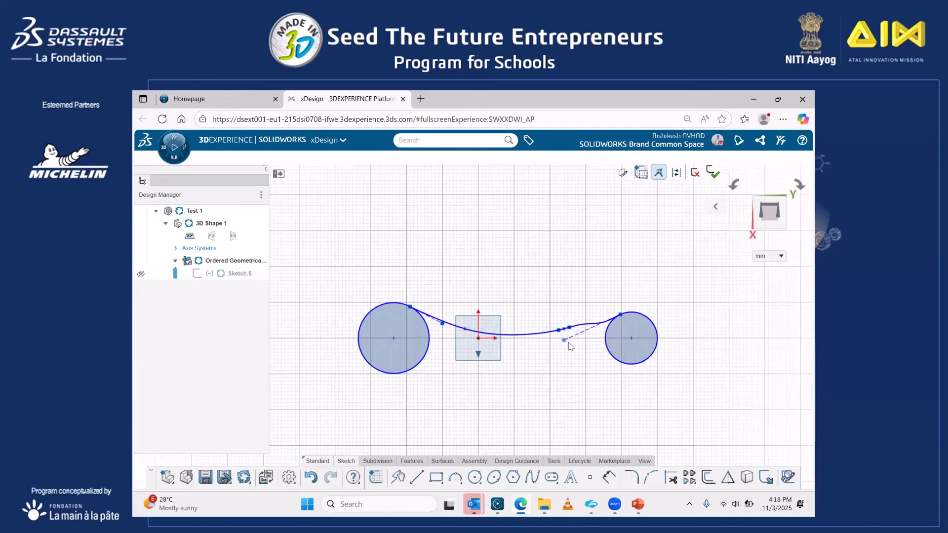
pyautogui.moveTo(576, 340)
pyautogui.mouseDown()
pyautogui.moveTo(592, 330)
pyautogui.moveTo(556, 341)
pyautogui.moveTo(556, 332)
pyautogui.moveTo(560, 341)
pyautogui.mouseUp()
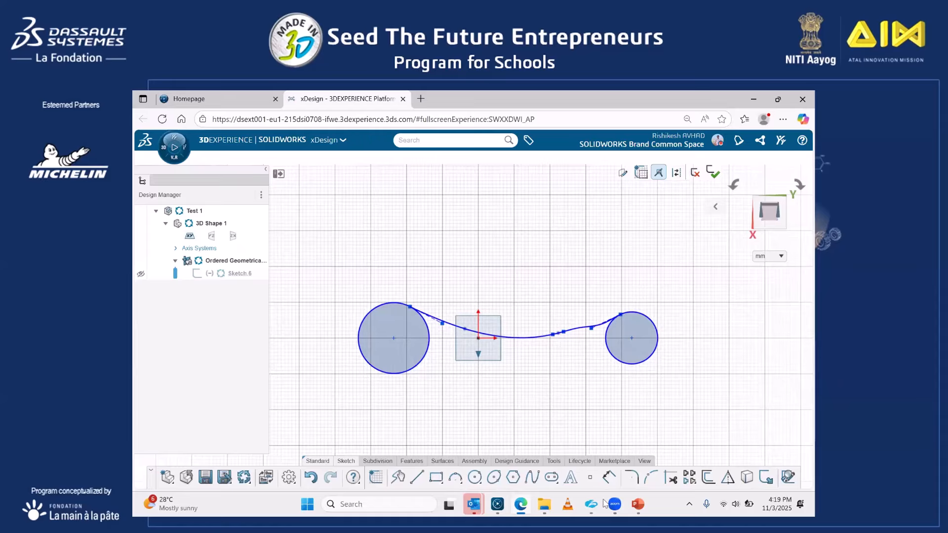
# Nudge the spline's third point toward the origin again and trim the whole spline out of the sketch.
pyautogui.scroll(-1, 497, 384)
pyautogui.click(417, 478)
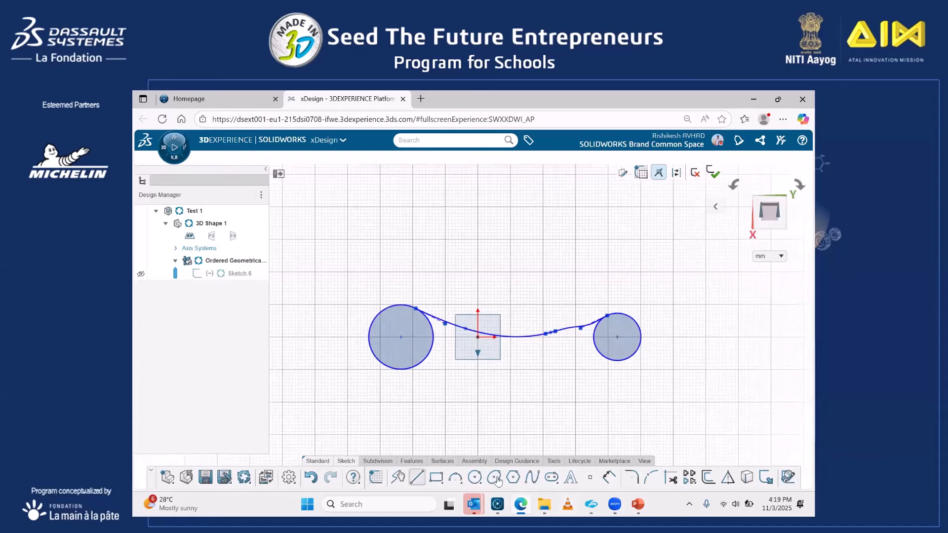
pyautogui.click(532, 477)
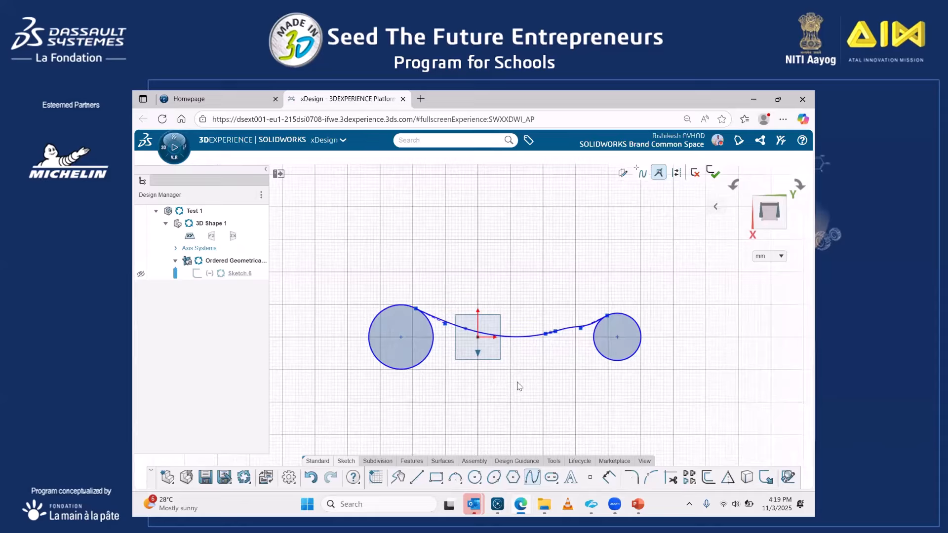
pyautogui.press('Escape')
pyautogui.moveTo(549, 331); pyautogui.dragTo(542, 336)
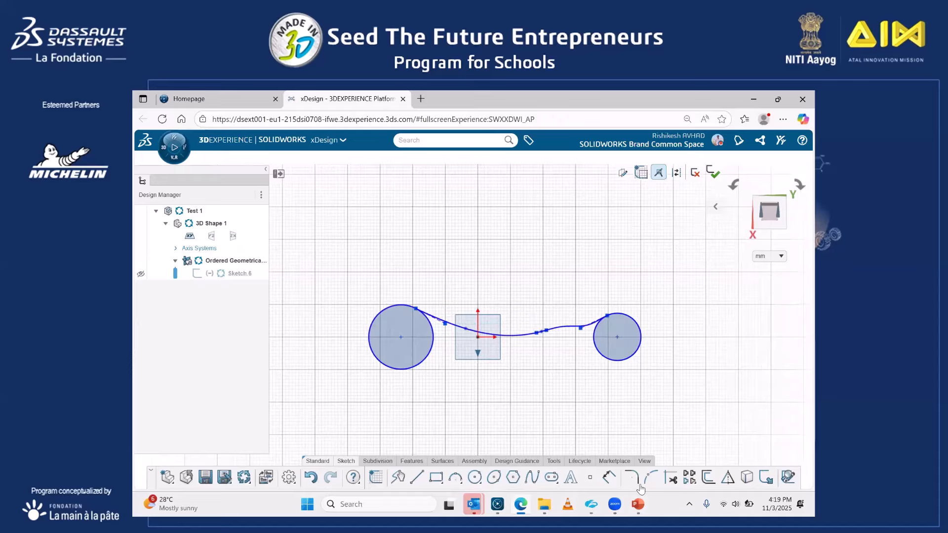
pyautogui.click(670, 485)
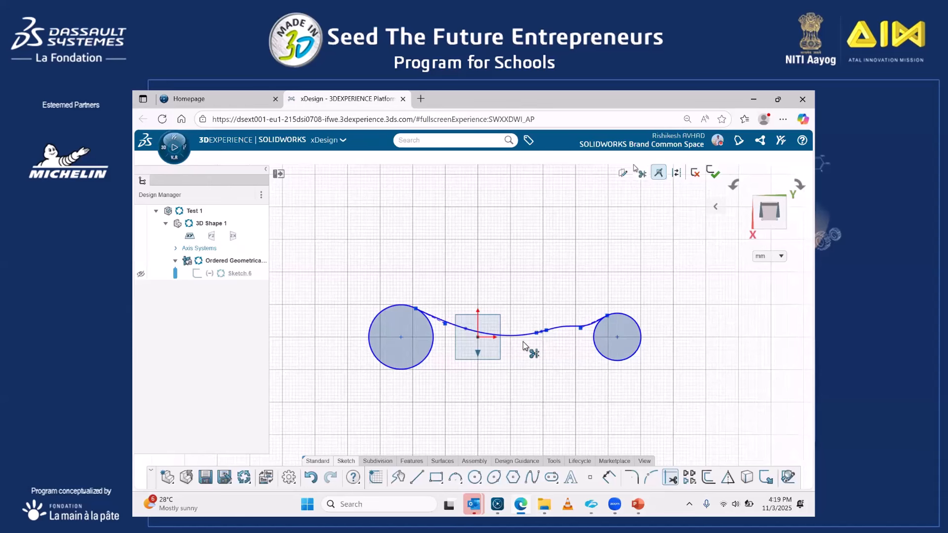
pyautogui.click(523, 336)
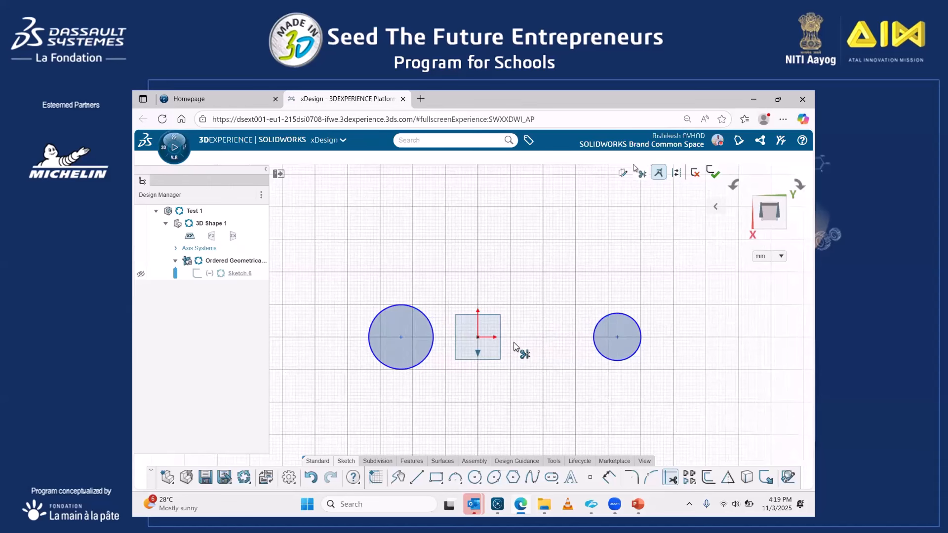
# Extrude both sketched circles as solids with a Midplane extent and a distance of 20 mm.
pyautogui.click(406, 462)
pyautogui.press('e')
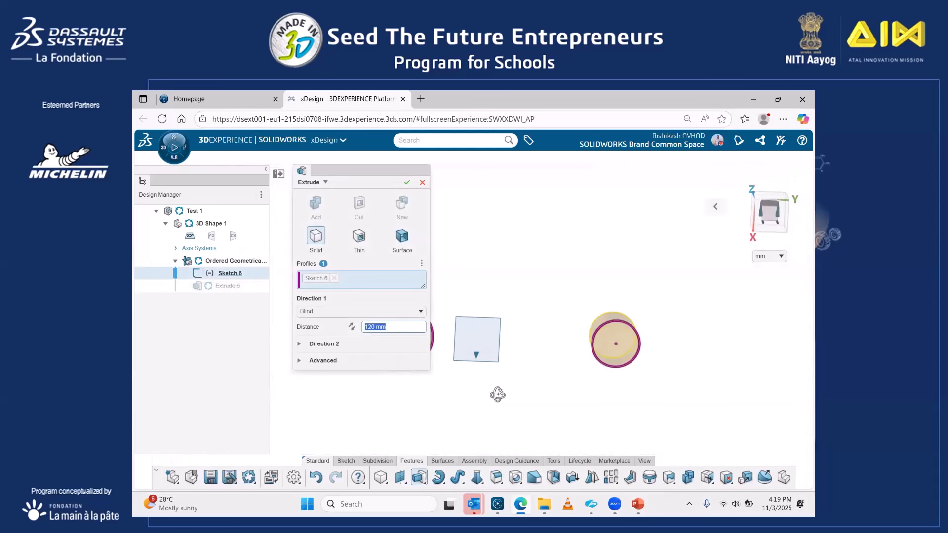
pyautogui.write('2')
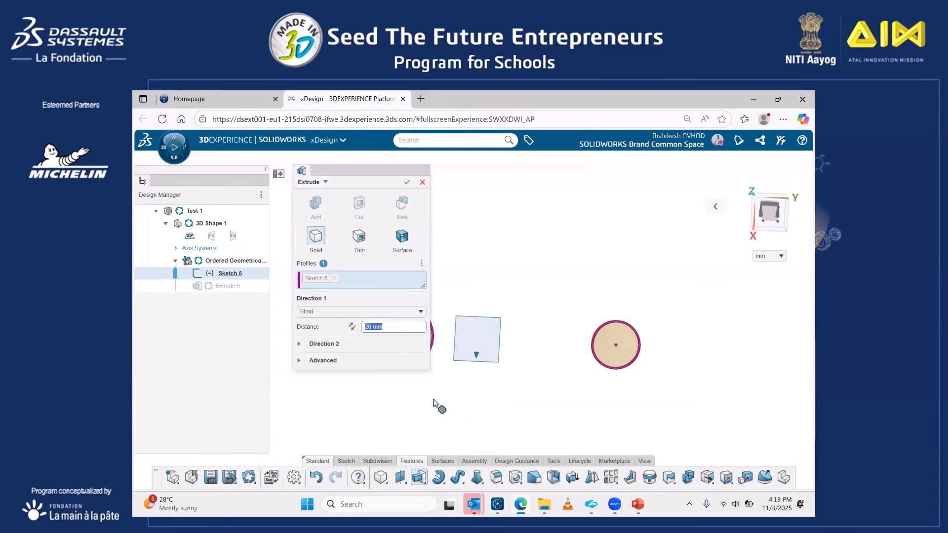
pyautogui.moveTo(510, 324)
pyautogui.mouseDown(button='middle')
pyautogui.moveTo(510, 274)
pyautogui.moveTo(515, 309)
pyautogui.mouseUp(button='middle')
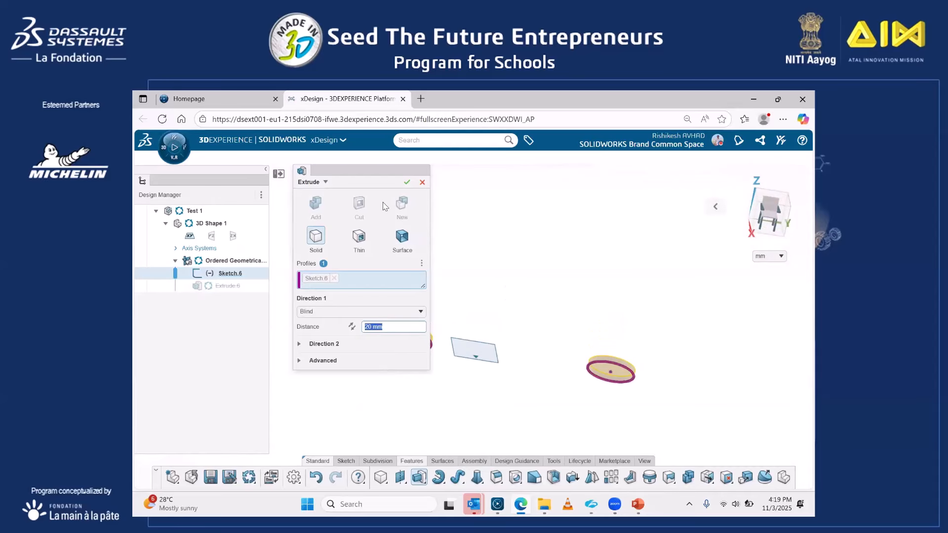
pyautogui.click(356, 312)
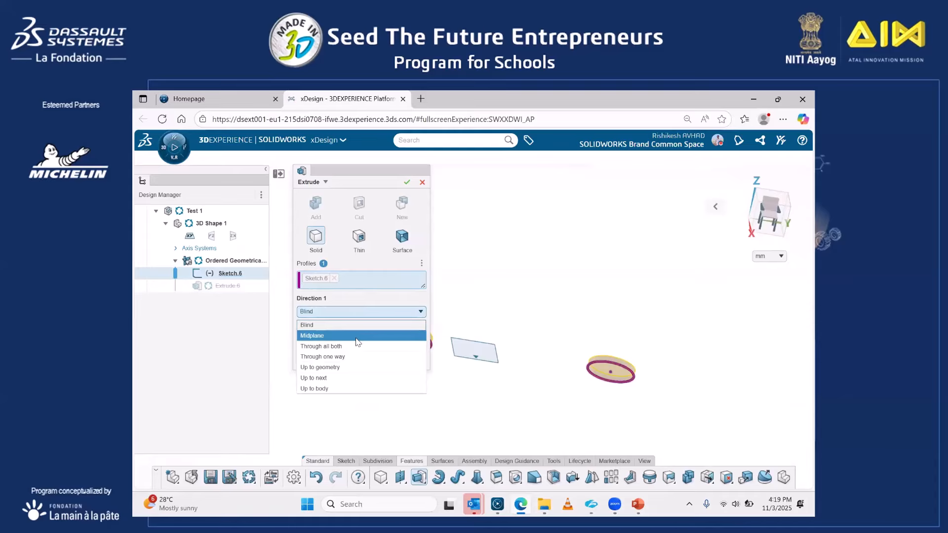
pyautogui.click(357, 336)
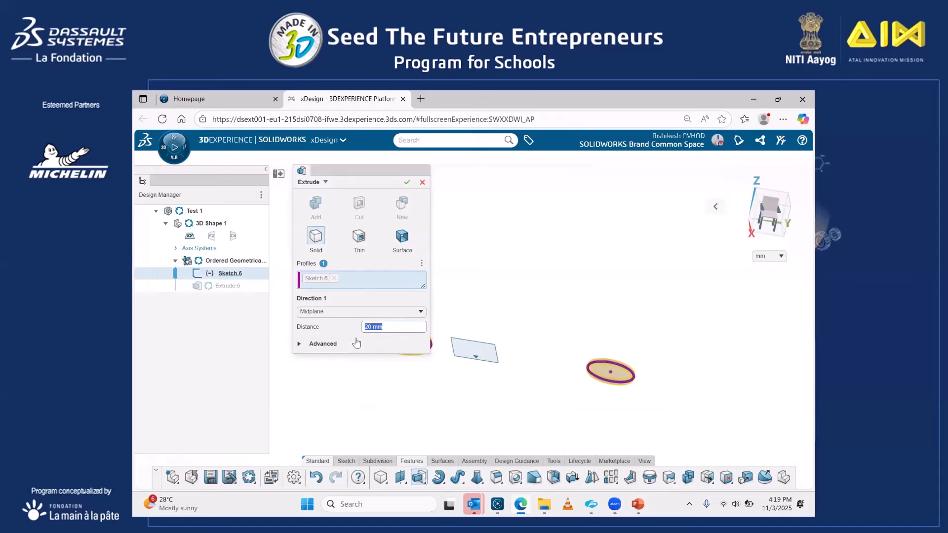
pyautogui.click(406, 184)
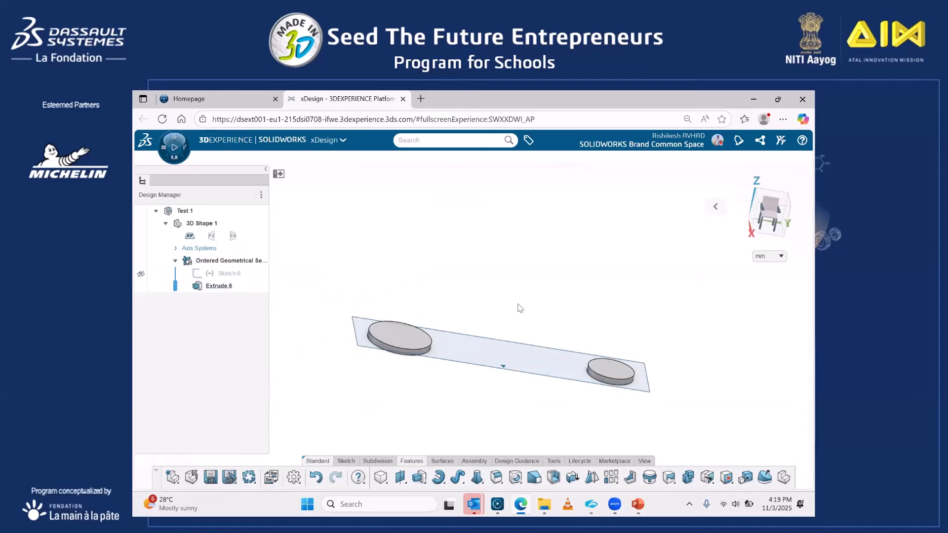
# Compare the two extruded discs with the Challenge 2 wrench slide in PowerPoint and return to the xDesign model.
pyautogui.moveTo(521, 366); pyautogui.dragTo(513, 415, button='middle')
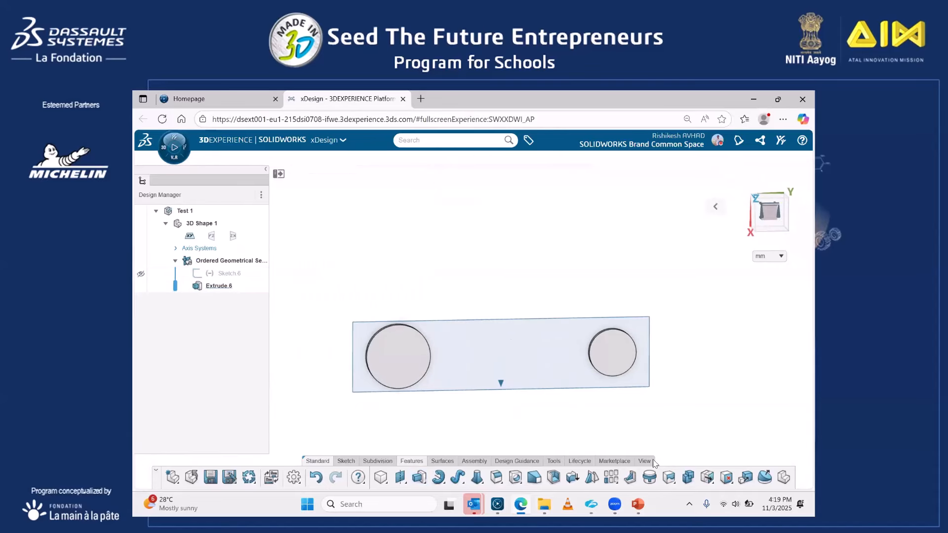
pyautogui.click(637, 503)
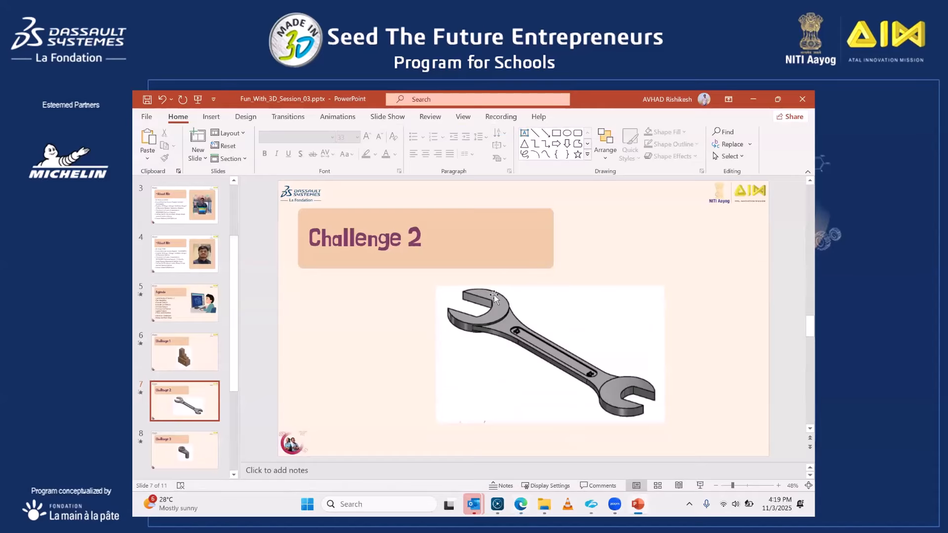
pyautogui.click(637, 504)
pyautogui.moveTo(469, 301); pyautogui.dragTo(423, 360, button='middle')
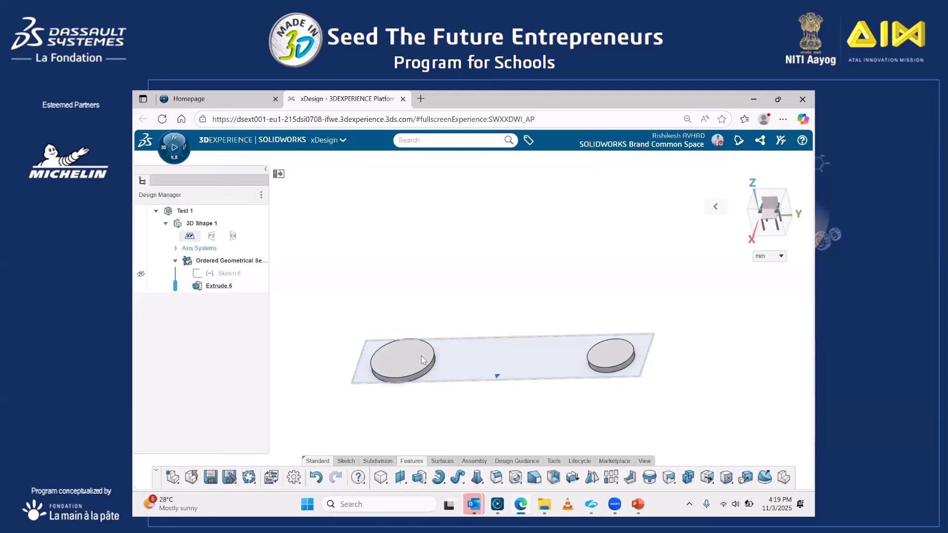
# Start a sketch on the xy plane and draw two parallel horizontal lines about 287 mm long between the discs, one on each side of the origin.
pyautogui.click(508, 347)
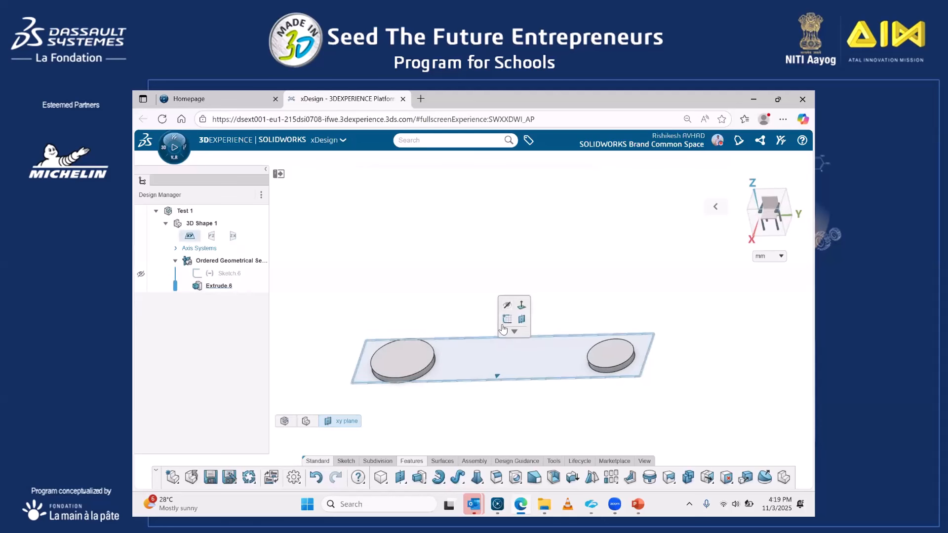
pyautogui.click(504, 320)
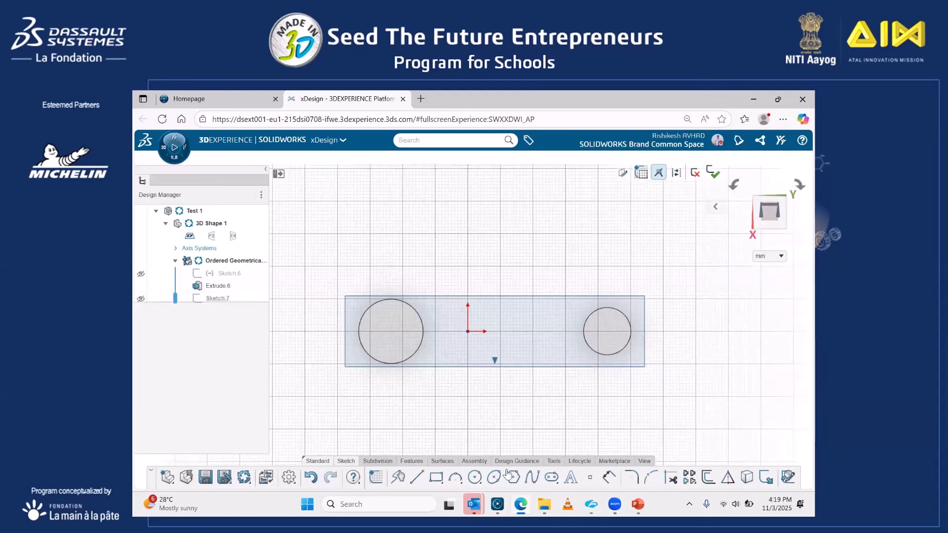
pyautogui.click(417, 477)
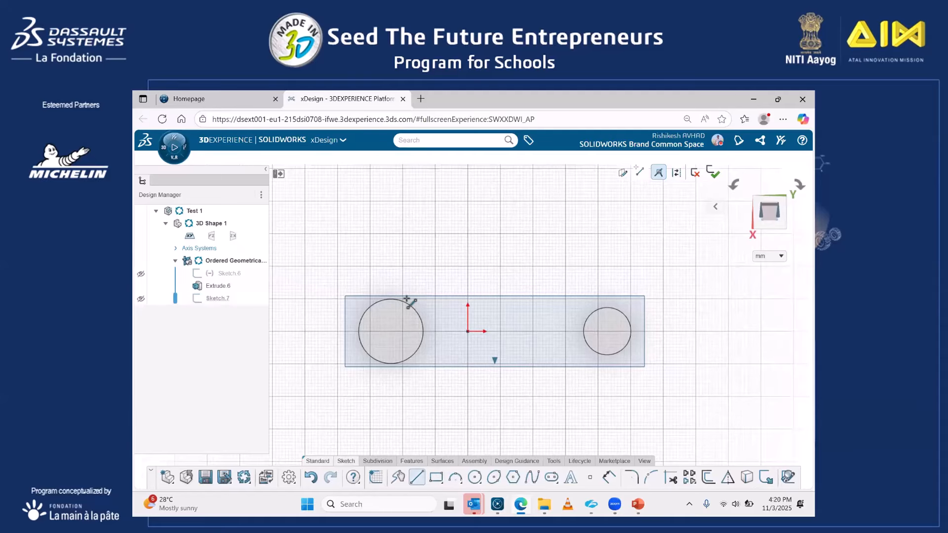
pyautogui.click(454, 319)
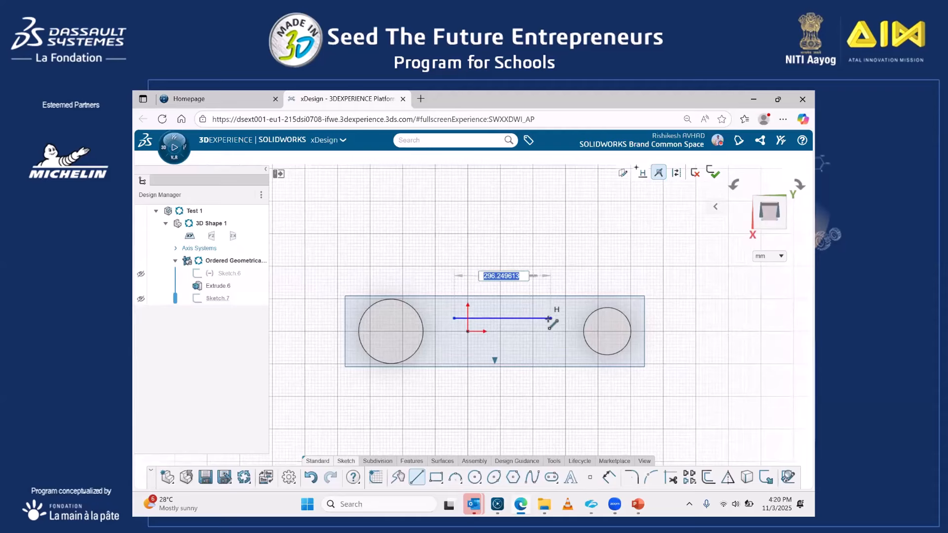
pyautogui.click(548, 318)
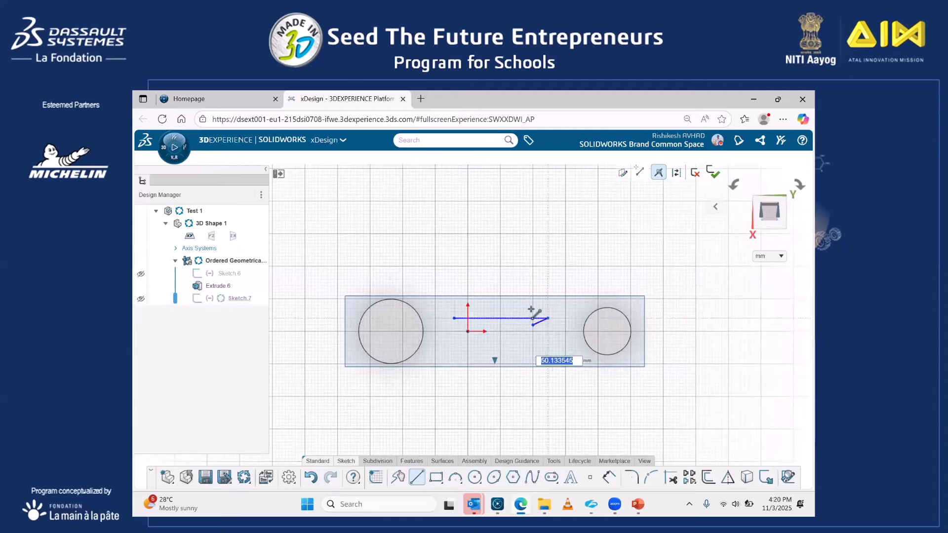
pyautogui.press('Escape')
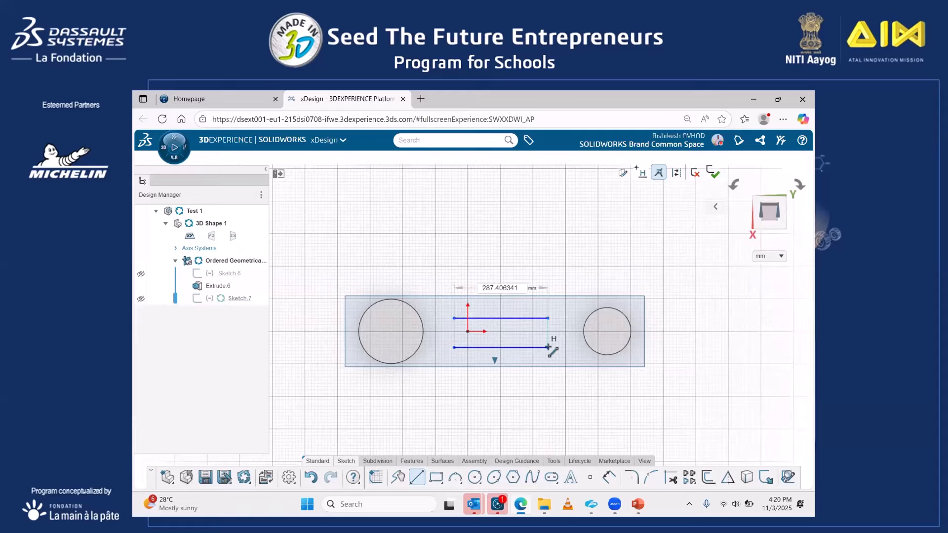
pyautogui.click(545, 347)
pyautogui.press('Escape')
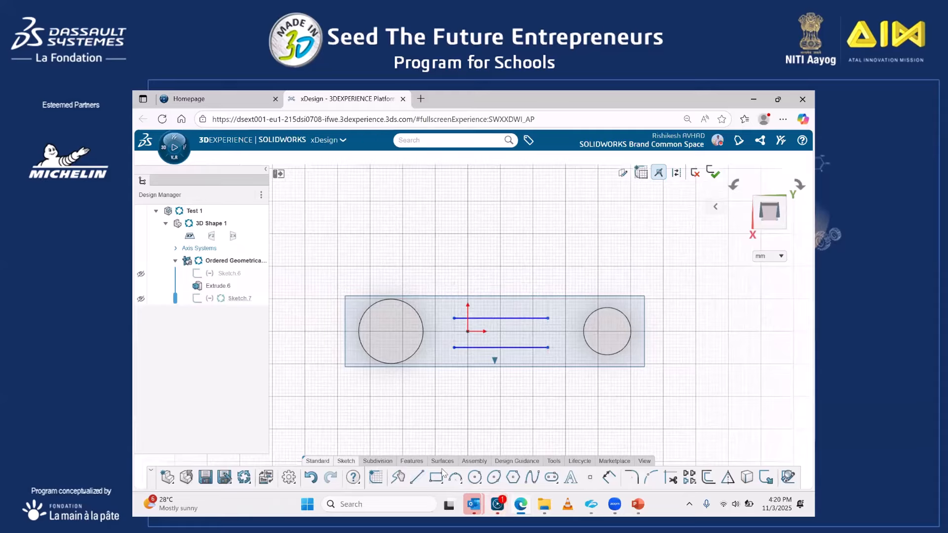
pyautogui.click(455, 477)
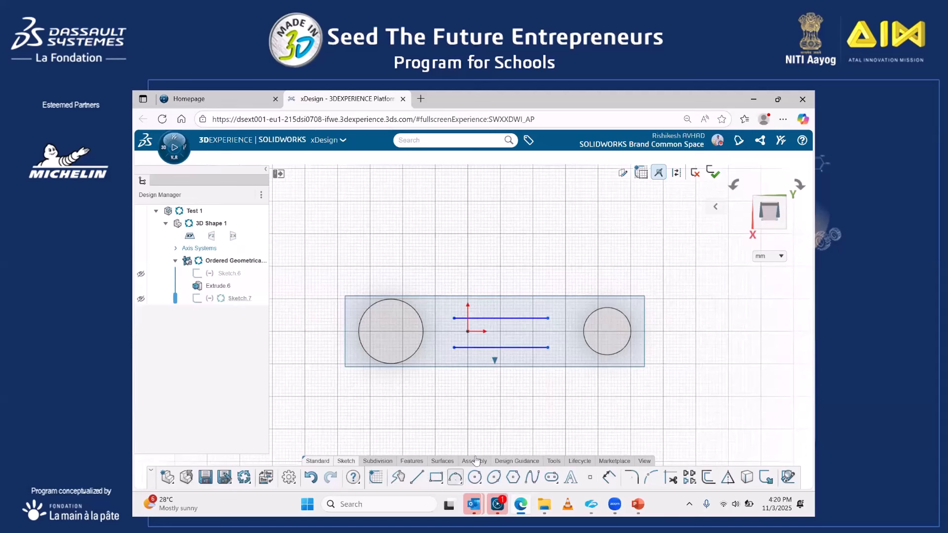
pyautogui.click(548, 318)
pyautogui.click(598, 310)
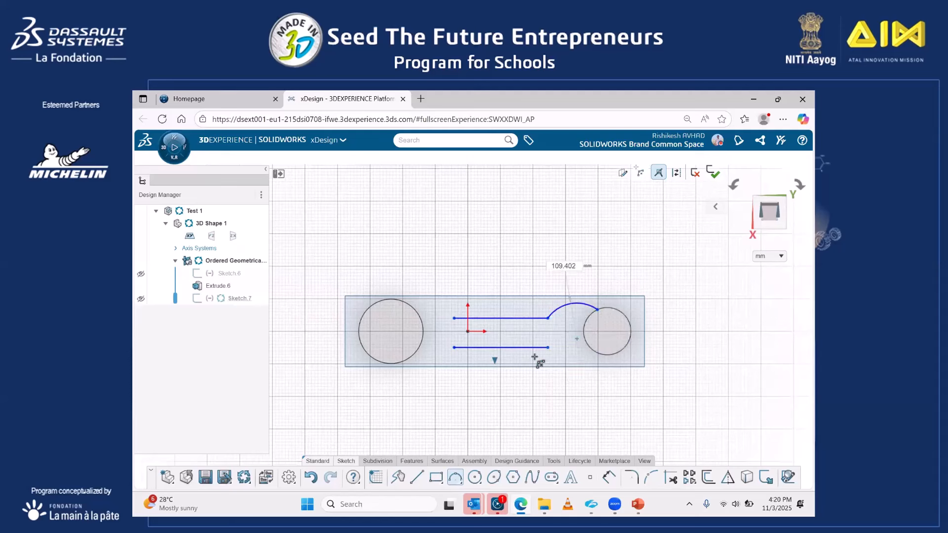
pyautogui.press('Escape')
# Draw a two-point spline from the upper line's end to the upper edge of the smaller disc.
pyautogui.click(532, 477)
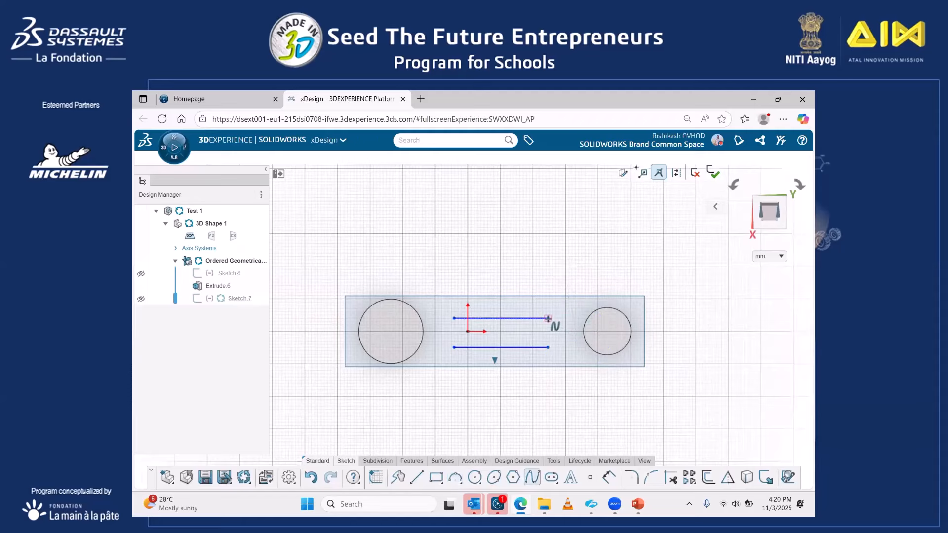
pyautogui.click(548, 319)
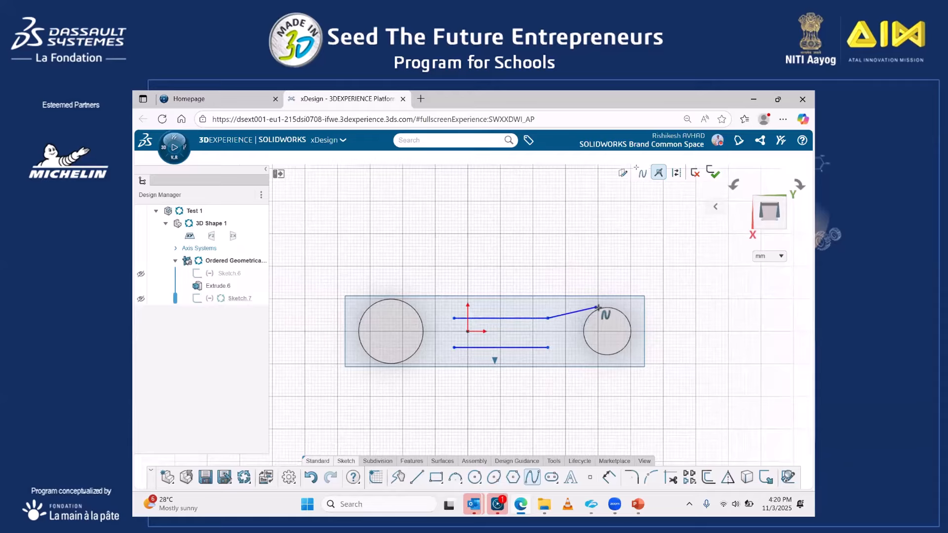
pyautogui.click(601, 308)
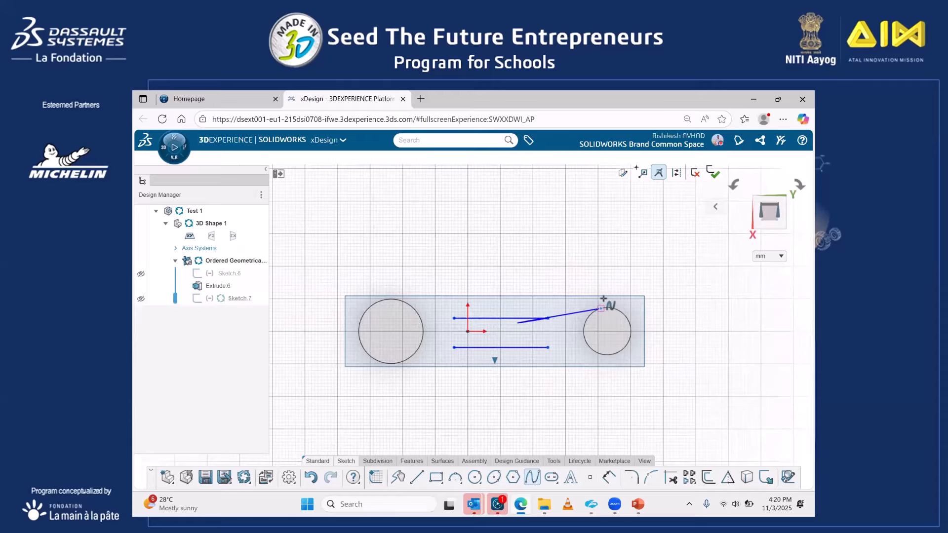
pyautogui.press('Escape')
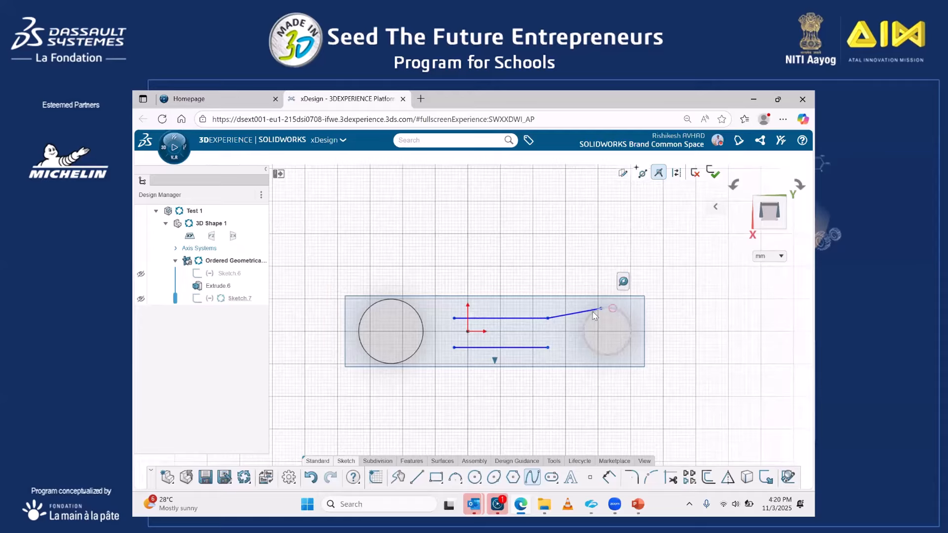
# Make the spline tangent at its junction with the upper line and at its end point on the smaller disc.
pyautogui.click(549, 318)
pyautogui.scroll(2, 563, 300)
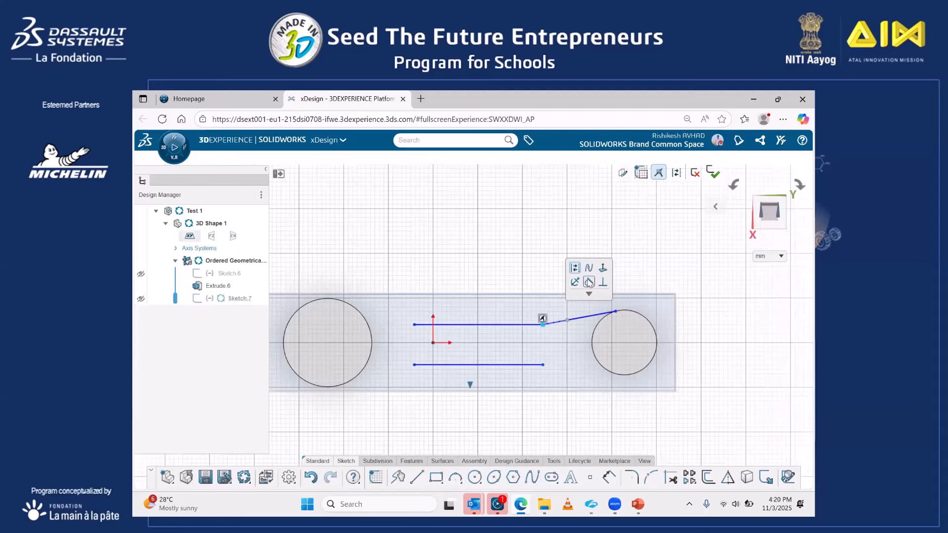
pyautogui.click(589, 283)
pyautogui.click(615, 310)
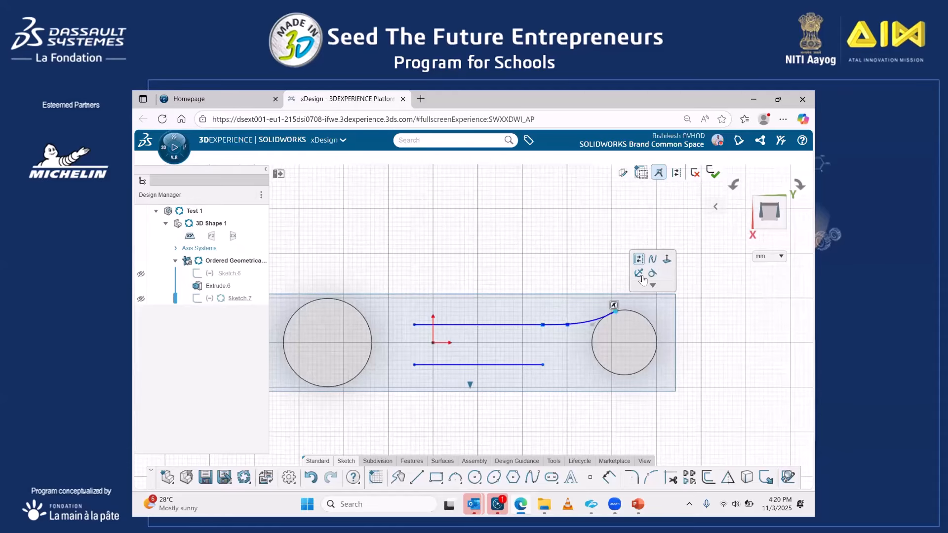
pyautogui.click(649, 276)
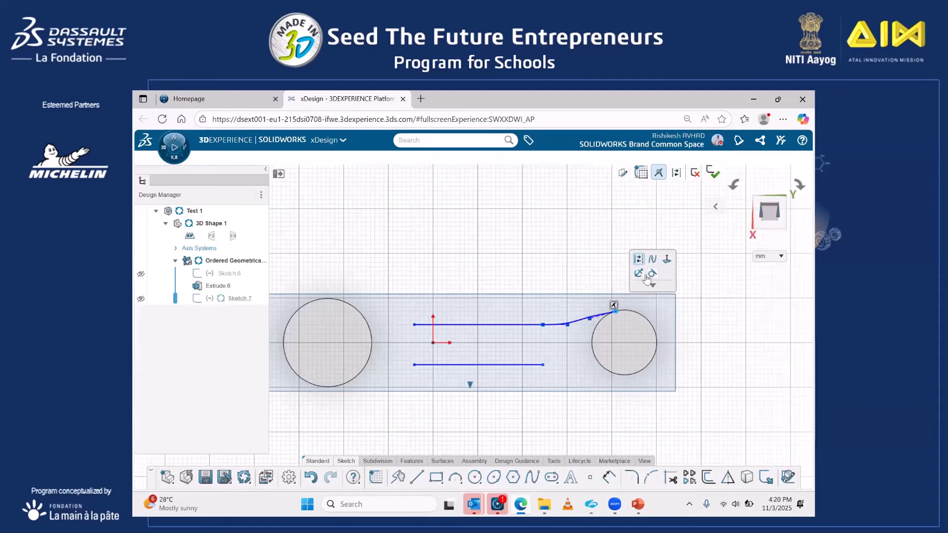
pyautogui.click(416, 329)
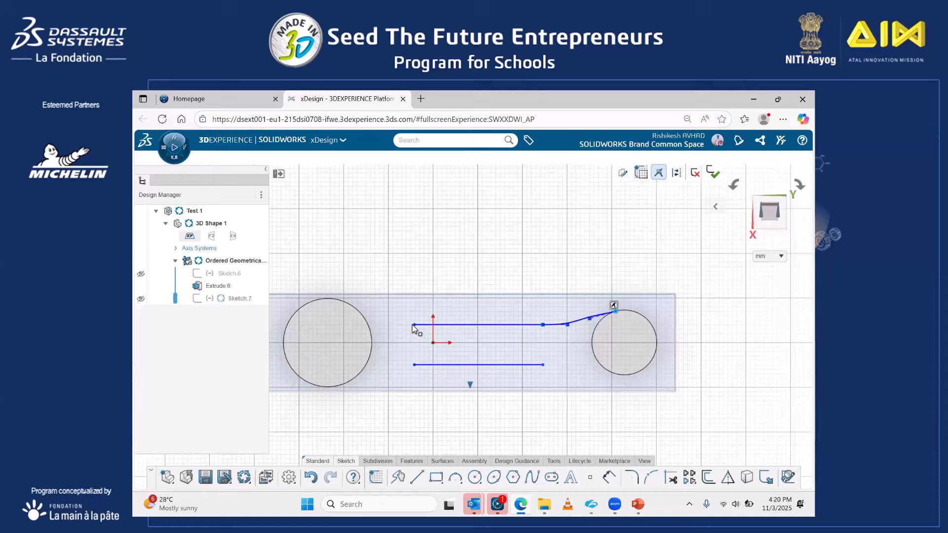
pyautogui.click(344, 302)
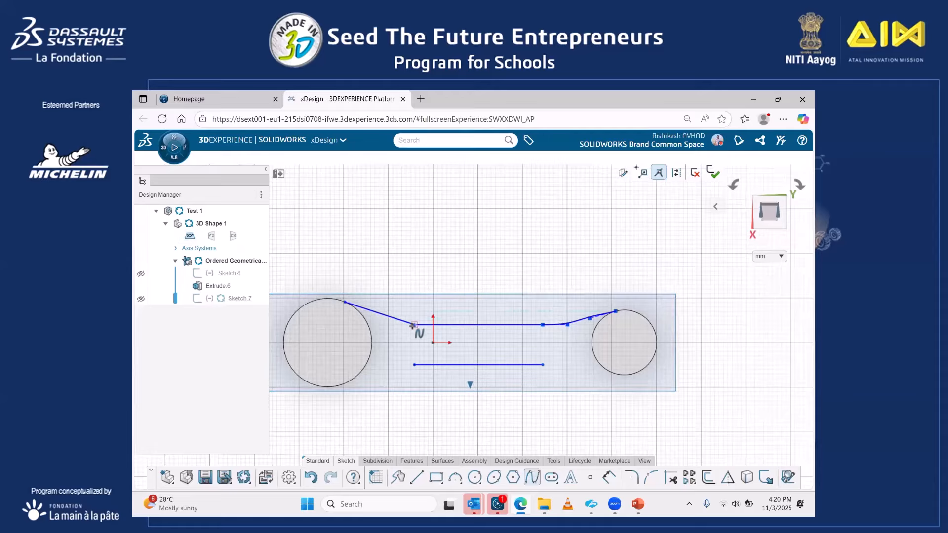
pyautogui.press('Escape')
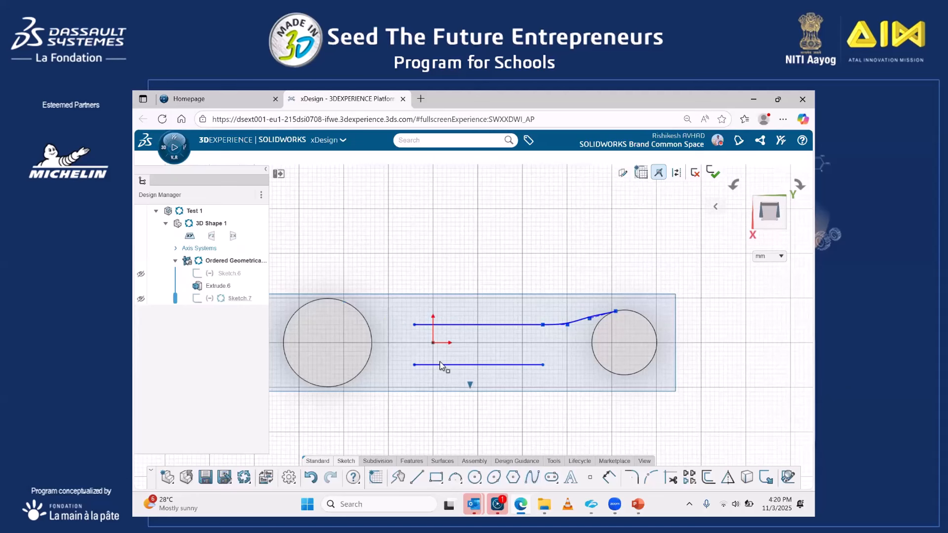
# Draw a two-point spline from the larger disc's upper edge to the upper line's near end and make it tangent to that line.
pyautogui.click(419, 478)
pyautogui.click(530, 477)
pyautogui.click(347, 302)
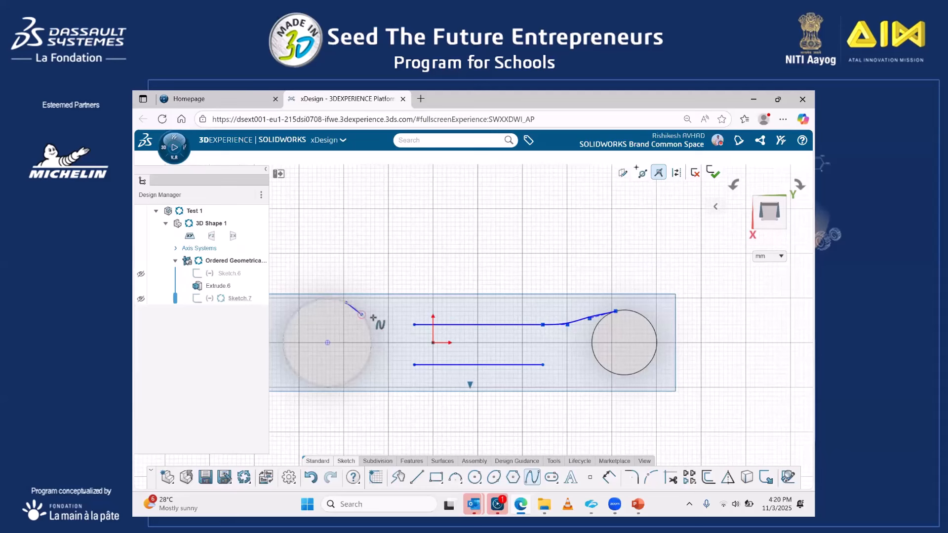
pyautogui.click(414, 325)
pyautogui.press('Escape')
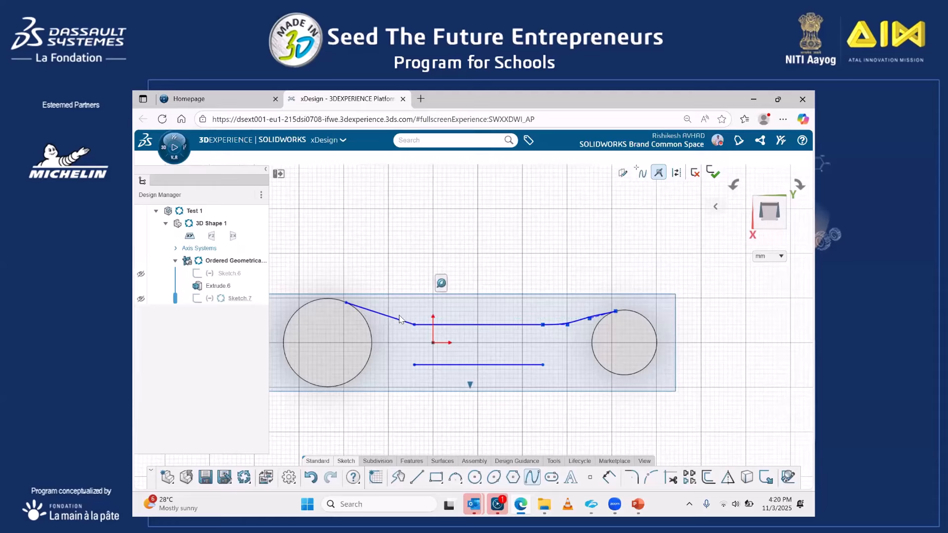
pyautogui.press('Escape')
pyautogui.click(414, 326)
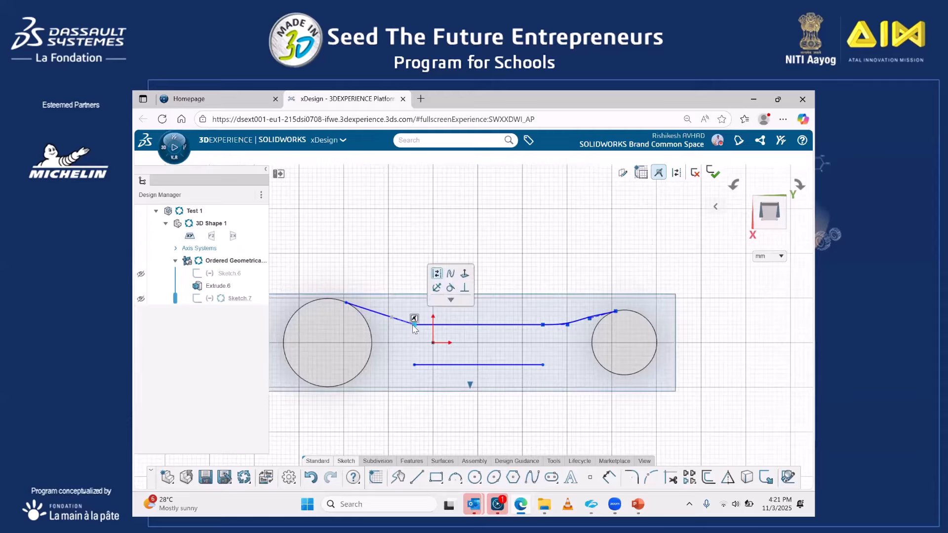
pyautogui.click(449, 290)
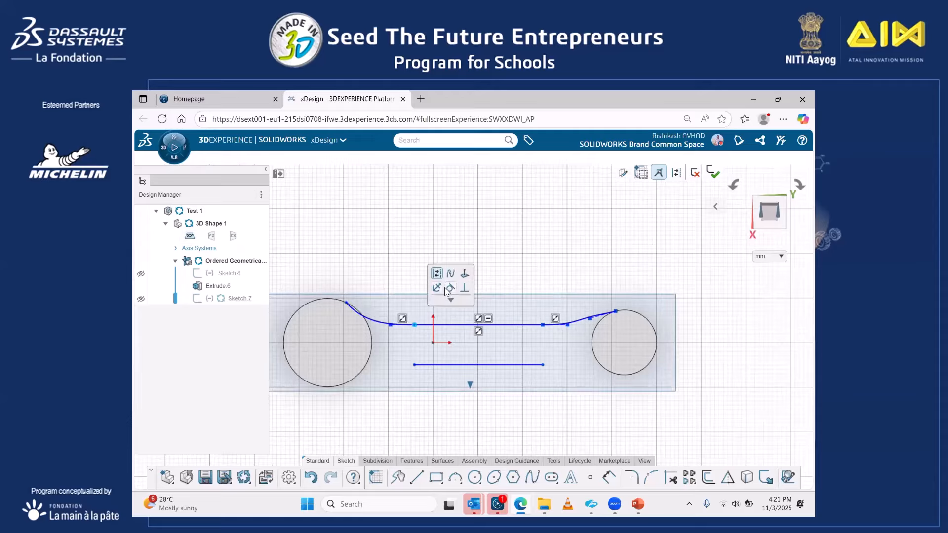
# Activate the spline's end handle at the larger disc and move it outward so the curve follows the disc's edge more closely.
pyautogui.click(346, 303)
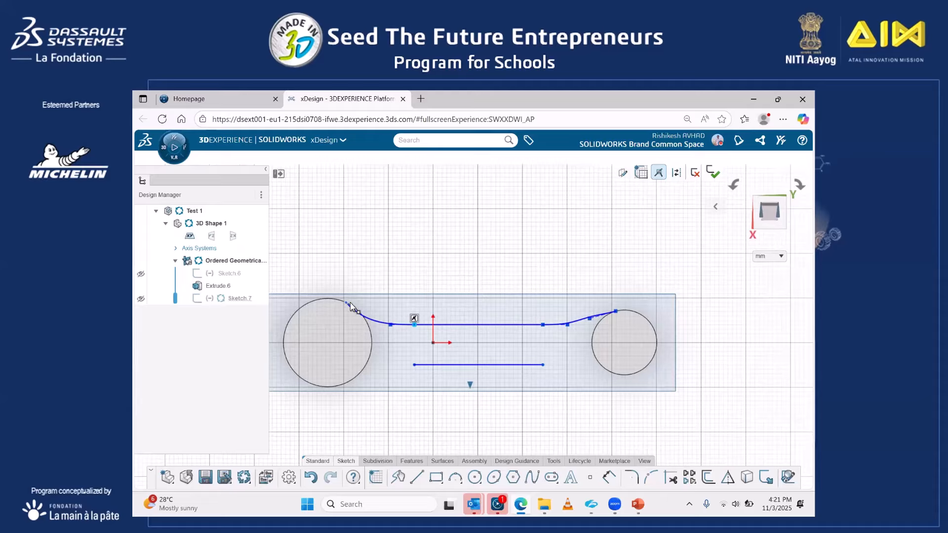
pyautogui.click(376, 328)
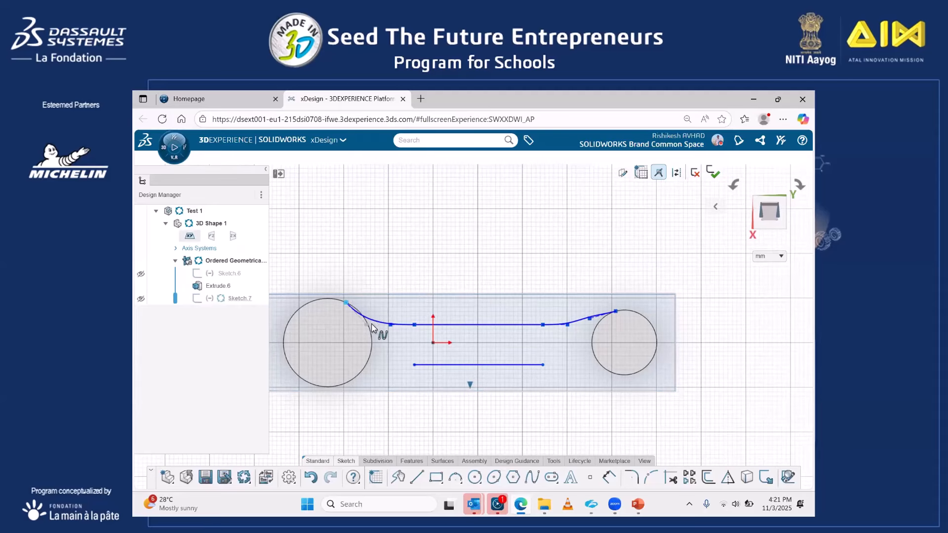
pyautogui.scroll(3, 358, 275)
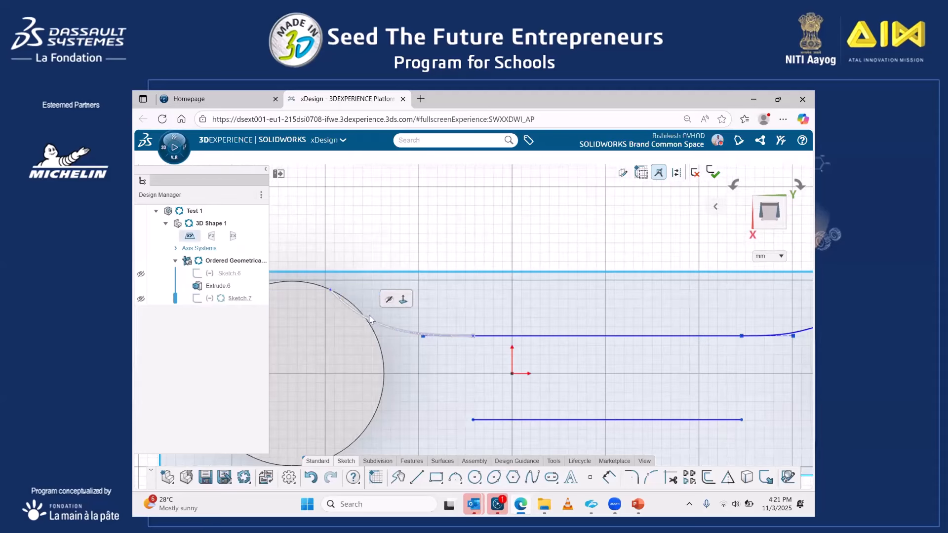
pyautogui.click(330, 292)
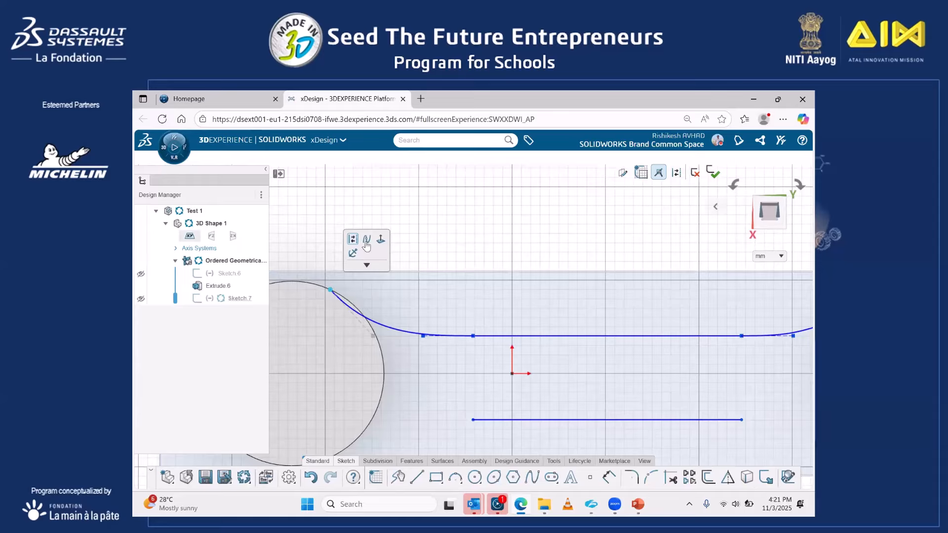
pyautogui.click(366, 242)
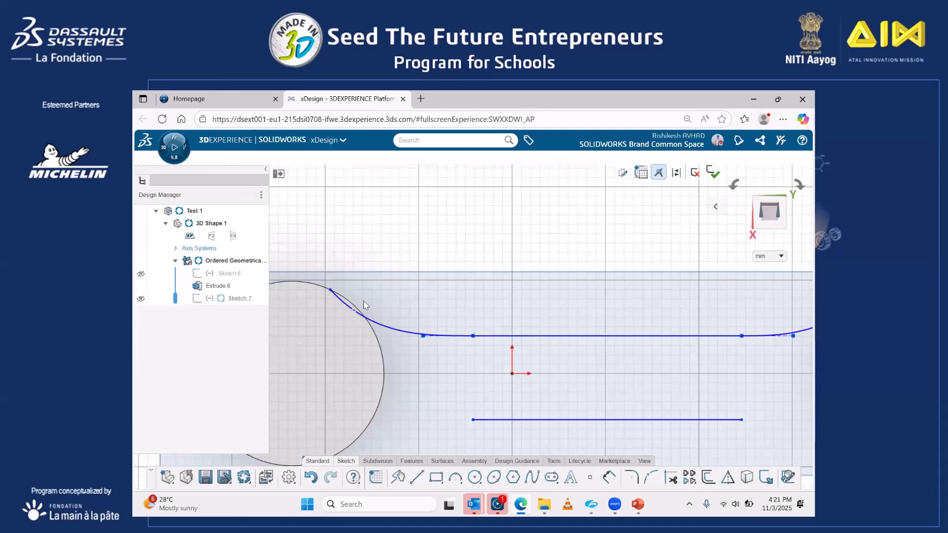
pyautogui.moveTo(365, 305); pyautogui.dragTo(376, 313)
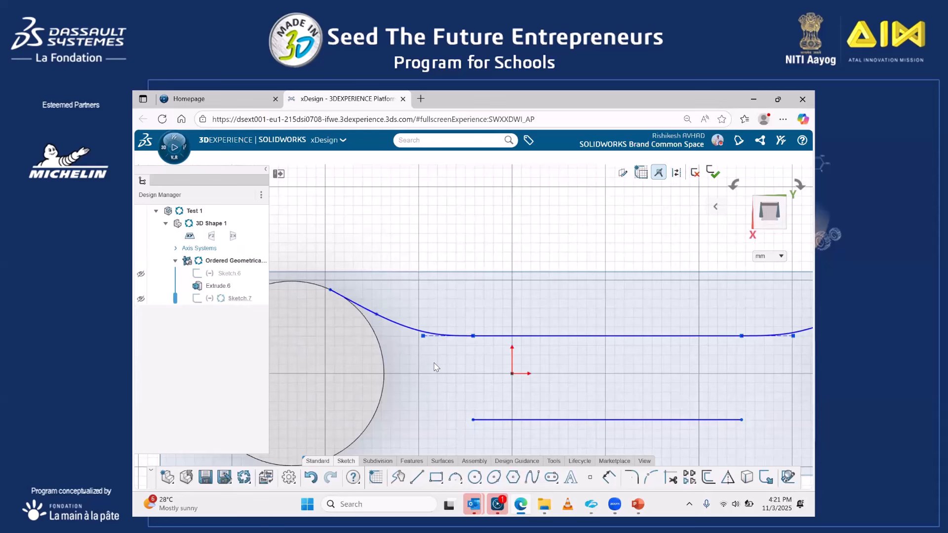
# Examine the handle sketch's upper profile and lower line relative to both discs from tilted and close-up views.
pyautogui.scroll(-5, 444, 366)
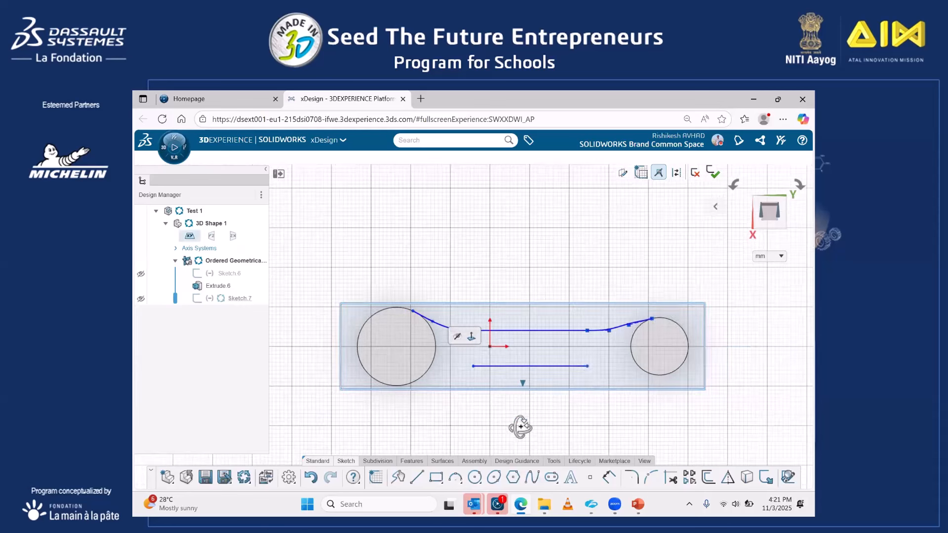
pyautogui.moveTo(512, 362)
pyautogui.mouseDown(button='middle')
pyautogui.moveTo(499, 408)
pyautogui.moveTo(509, 414)
pyautogui.moveTo(514, 375)
pyautogui.mouseUp(button='middle')
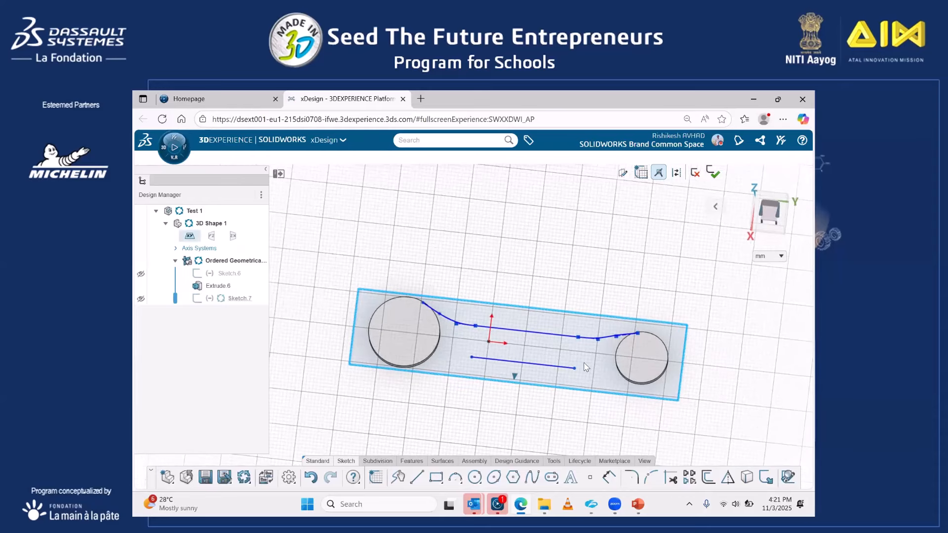
pyautogui.moveTo(584, 388); pyautogui.dragTo(607, 338, button='middle')
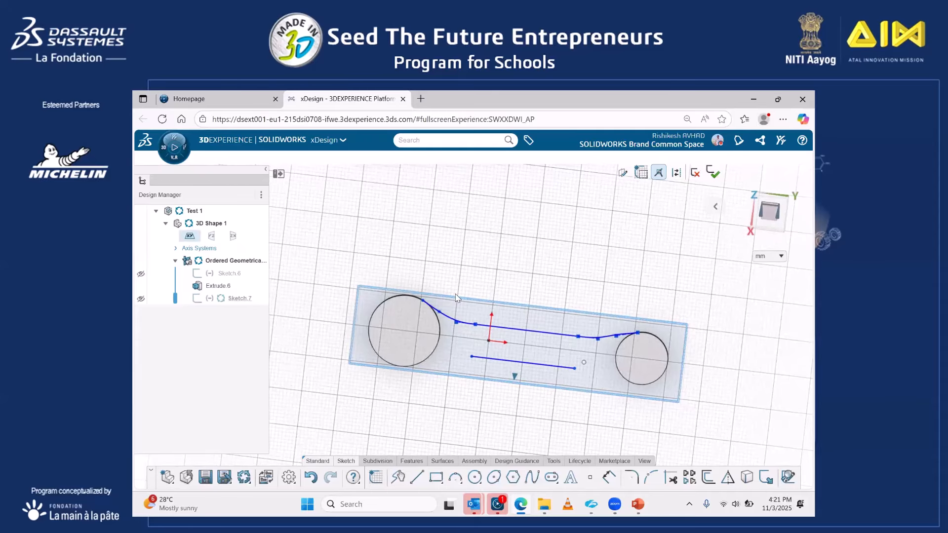
pyautogui.scroll(3, 510, 238)
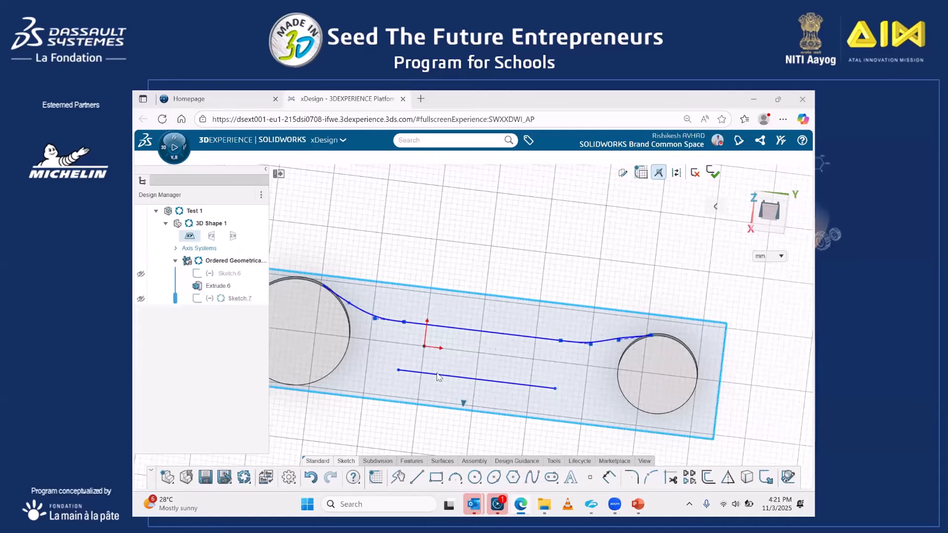
pyautogui.scroll(5, 438, 377)
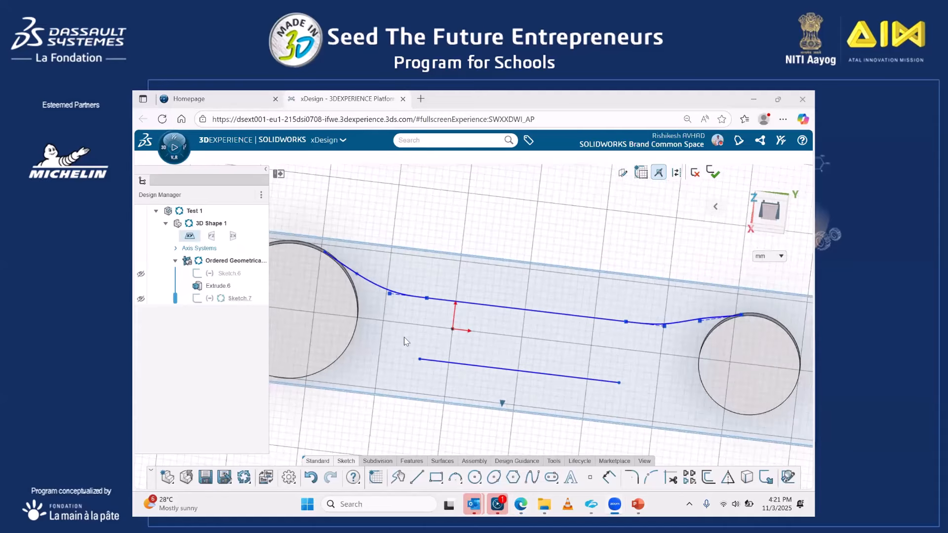
pyautogui.scroll(-4, 404, 338)
pyautogui.scroll(3, 461, 395)
pyautogui.moveTo(461, 396); pyautogui.dragTo(452, 350, button='middle')
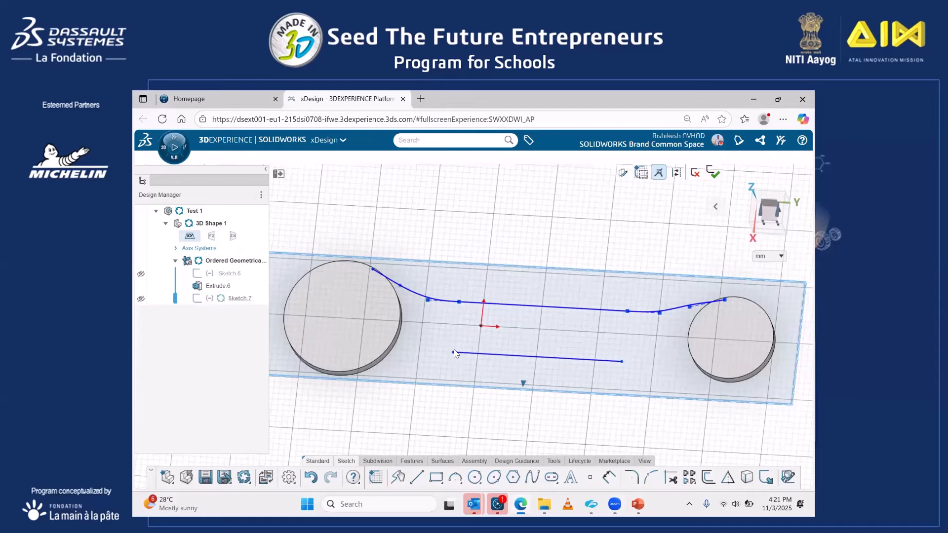
# Mirror the upper profile's line and both splines about the yz plane to form the handle's lower side.
pyautogui.scroll(-2, 455, 353)
pyautogui.moveTo(472, 381); pyautogui.dragTo(472, 388, button='middle')
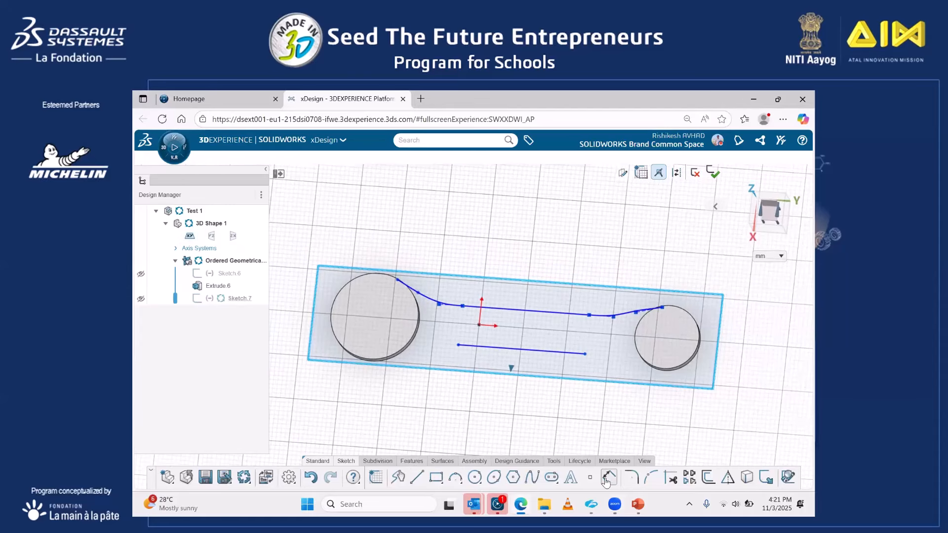
pyautogui.click(727, 477)
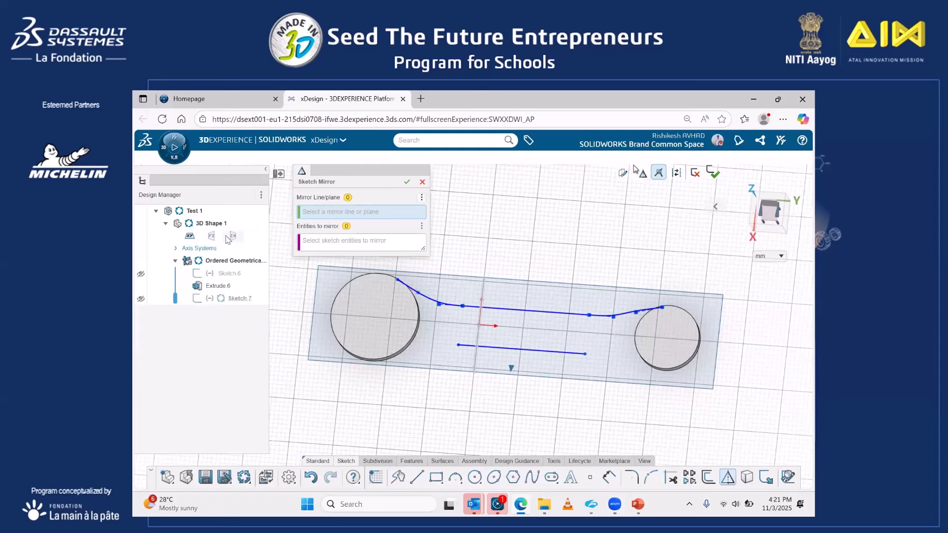
pyautogui.click(211, 236)
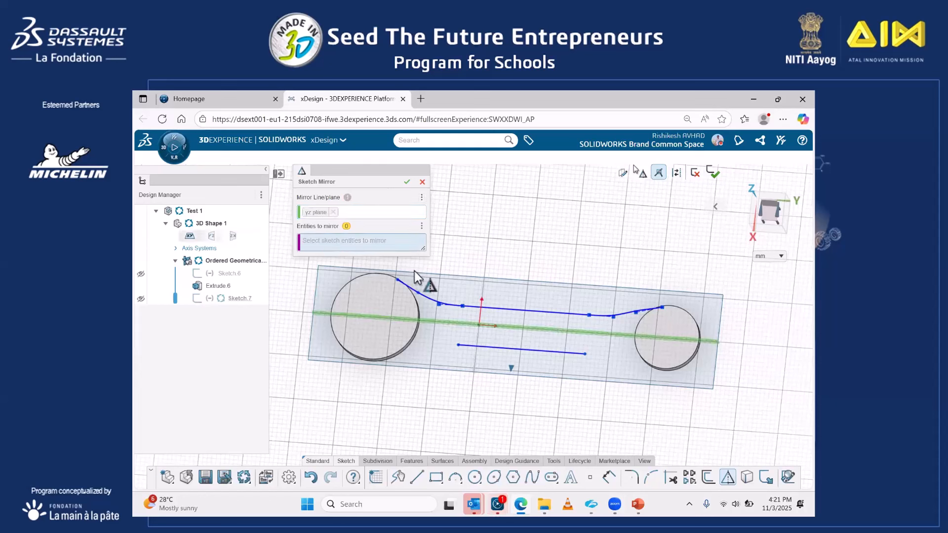
pyautogui.click(428, 300)
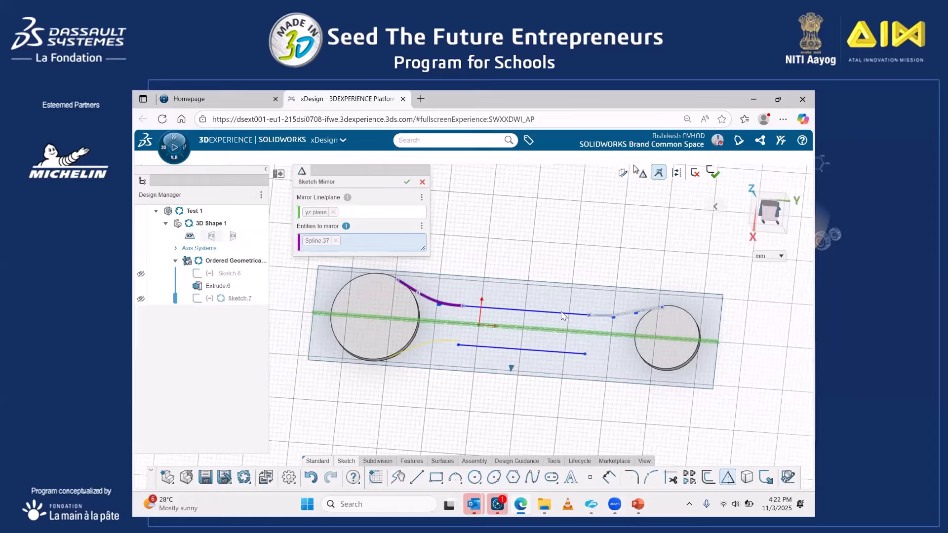
pyautogui.click(603, 315)
pyautogui.click(561, 313)
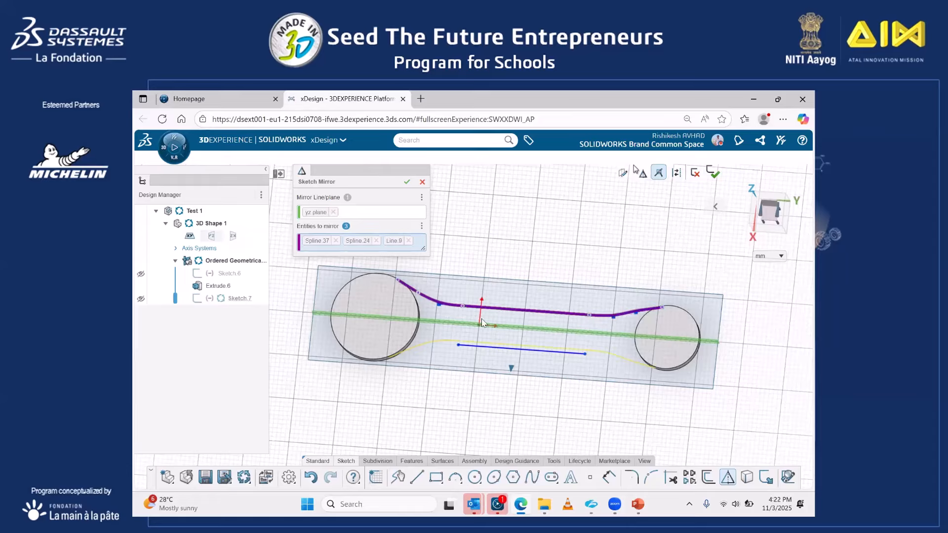
pyautogui.click(407, 182)
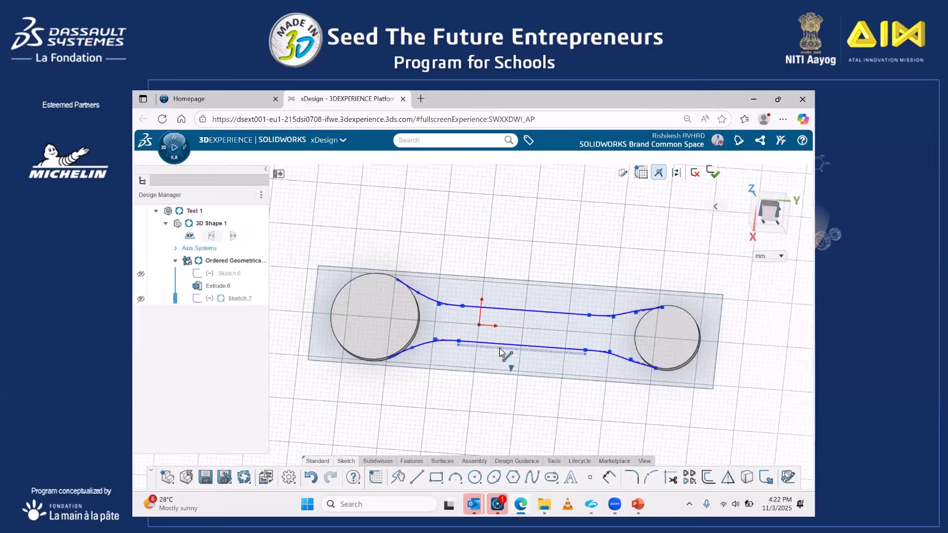
# Delete the original separate lower line beside the mirrored line.
pyautogui.click(500, 351)
pyautogui.press('Escape')
pyautogui.moveTo(493, 356)
pyautogui.mouseDown(button='middle')
pyautogui.moveTo(498, 425)
pyautogui.moveTo(492, 373)
pyautogui.moveTo(502, 360)
pyautogui.moveTo(550, 328)
pyautogui.moveTo(571, 332)
pyautogui.mouseUp(button='middle')
pyautogui.scroll(3, 584, 338)
pyautogui.scroll(-2, 588, 341)
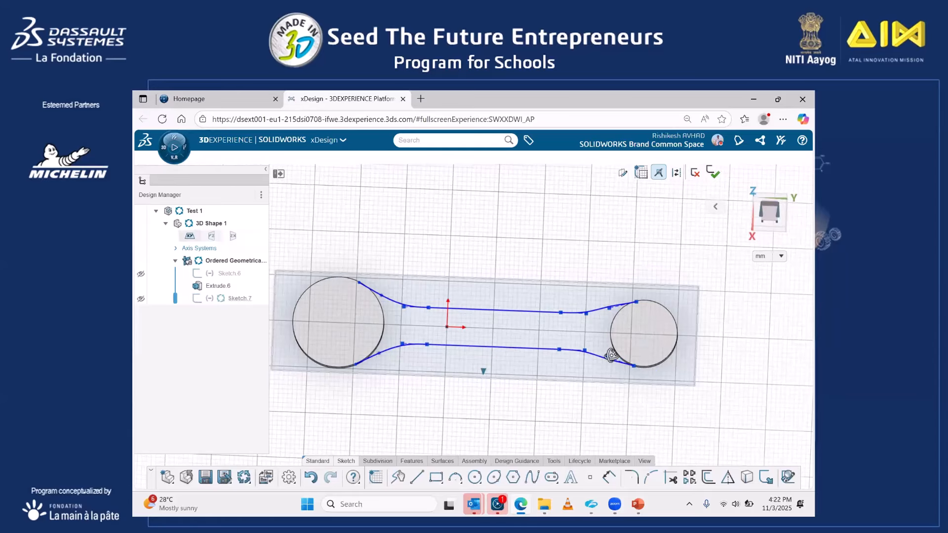
# Project the circular edges of the larger and smaller discs into the handle sketch.
pyautogui.scroll(2, 397, 313)
pyautogui.click(397, 313)
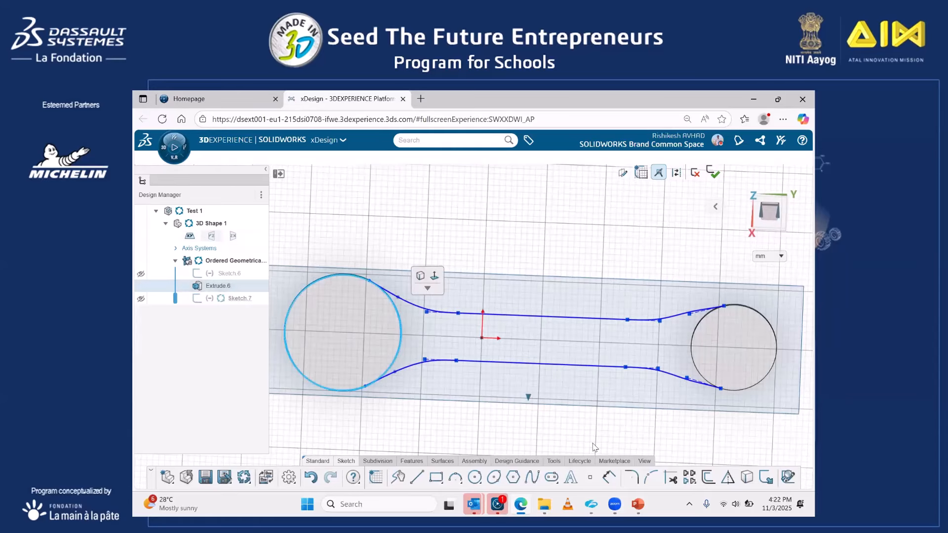
pyautogui.click(751, 484)
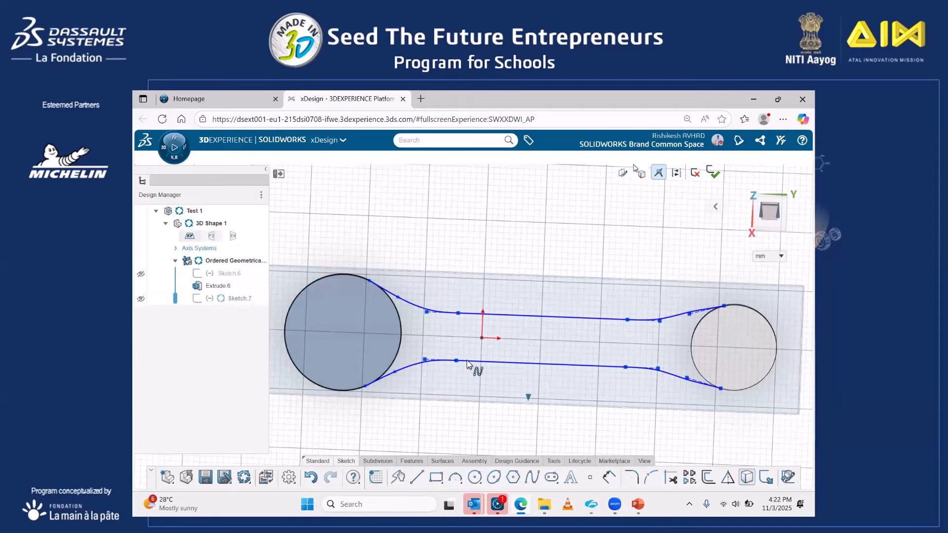
pyautogui.click(692, 335)
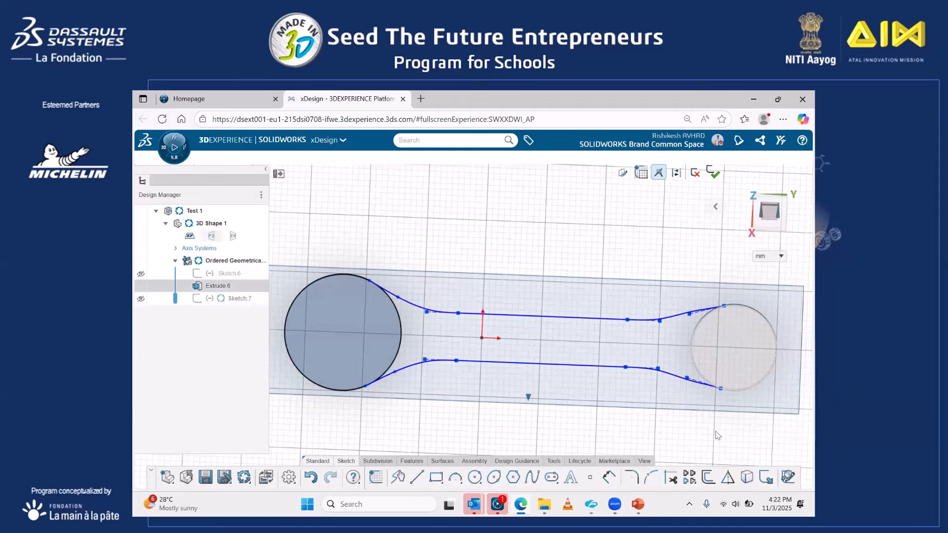
pyautogui.click(747, 480)
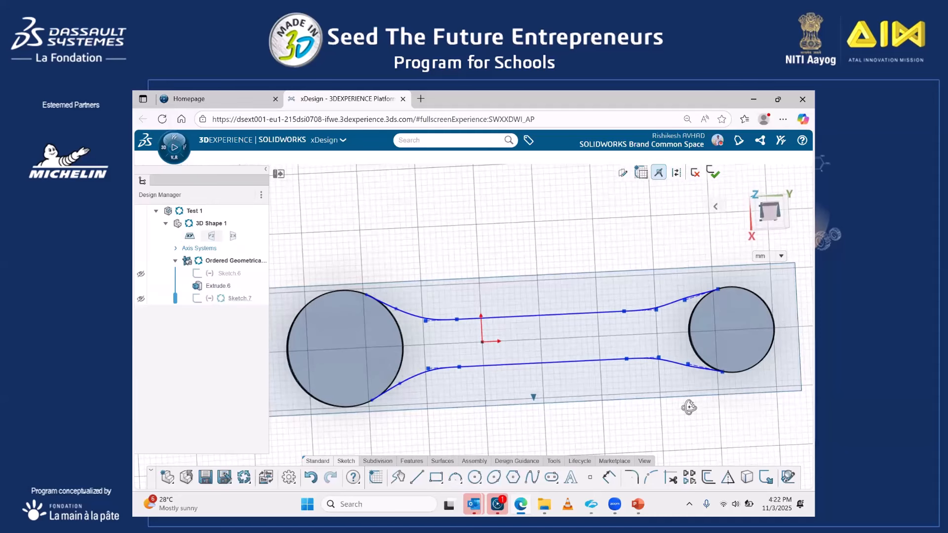
# Try to trim the smaller disc's projected circle where the handle splines meet it.
pyautogui.click(403, 312)
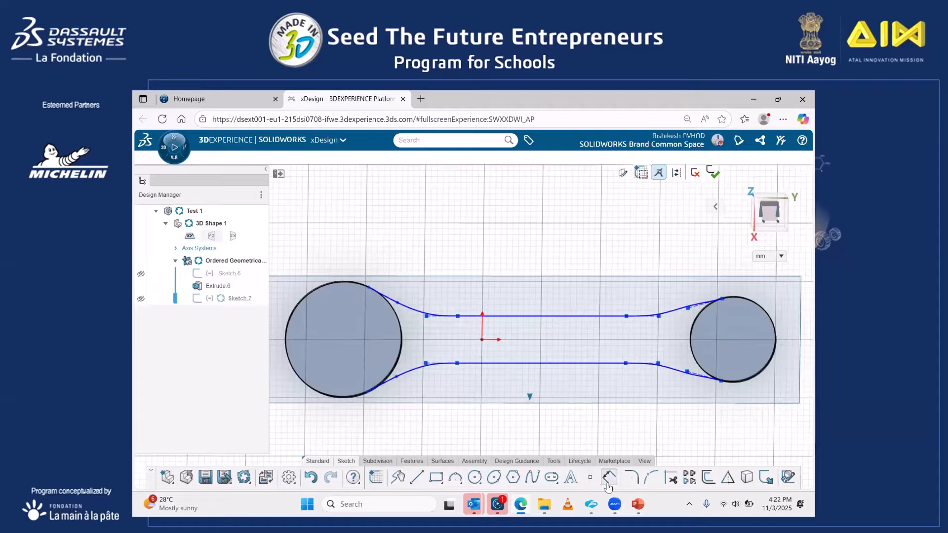
pyautogui.click(740, 303)
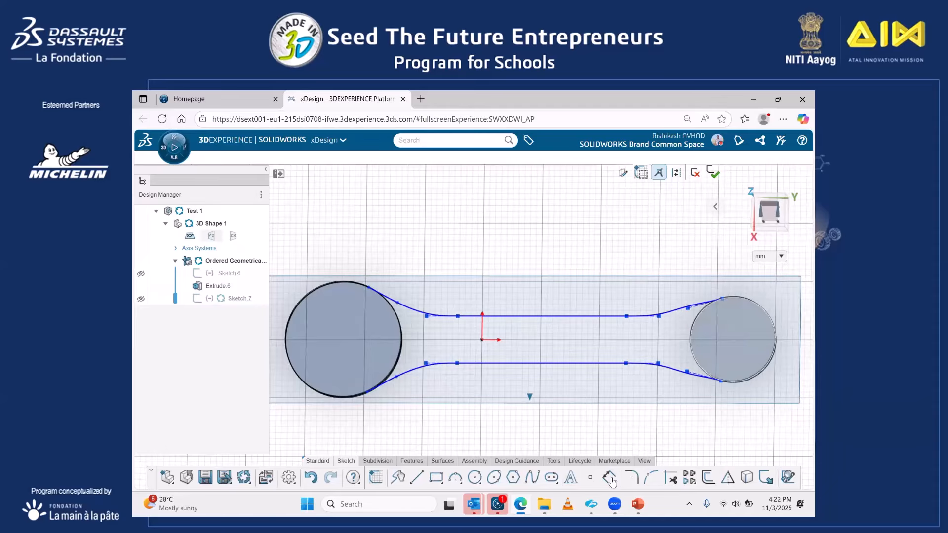
pyautogui.click(672, 478)
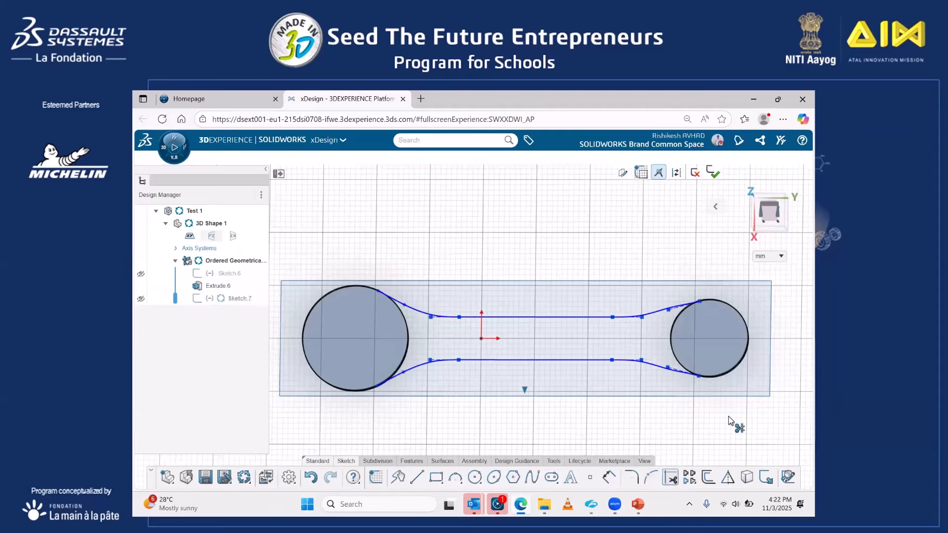
pyautogui.click(734, 346)
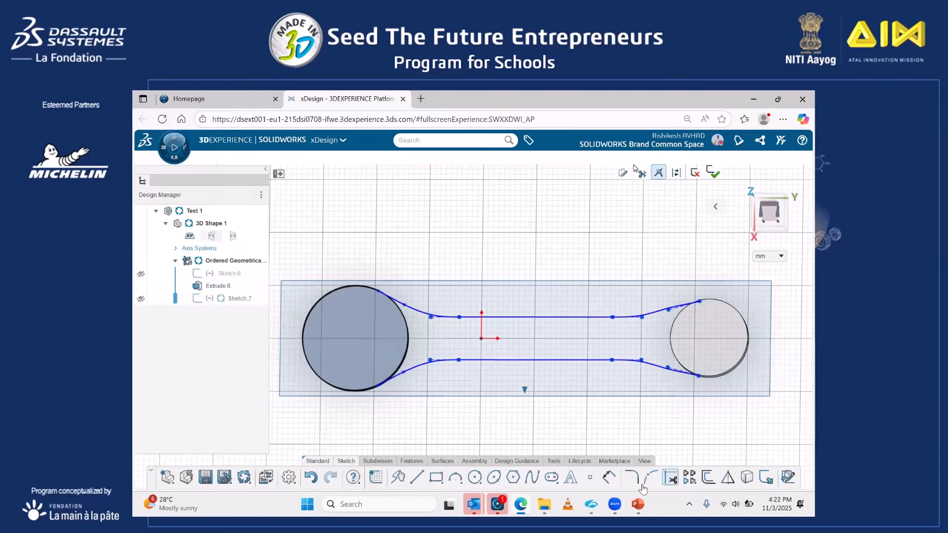
pyautogui.hotkey('ctrl', 'z')
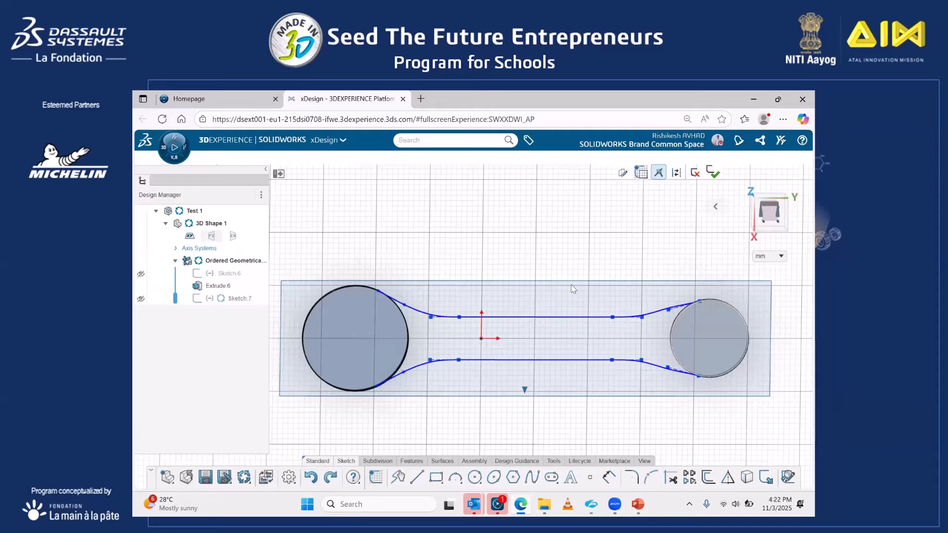
# Make the lower spline tangent to the larger disc's projected circle at its end point.
pyautogui.scroll(2, 369, 333)
pyautogui.scroll(-3, 368, 346)
pyautogui.moveTo(363, 364)
pyautogui.mouseDown(button='middle')
pyautogui.moveTo(366, 311)
pyautogui.moveTo(371, 373)
pyautogui.mouseUp(button='middle')
pyautogui.scroll(2, 364, 421)
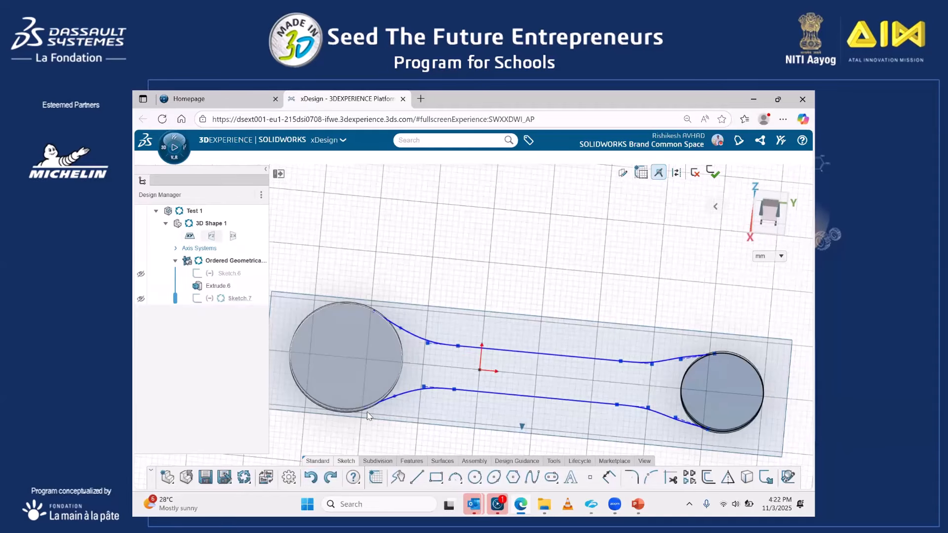
pyautogui.scroll(2, 364, 423)
pyautogui.click(358, 423)
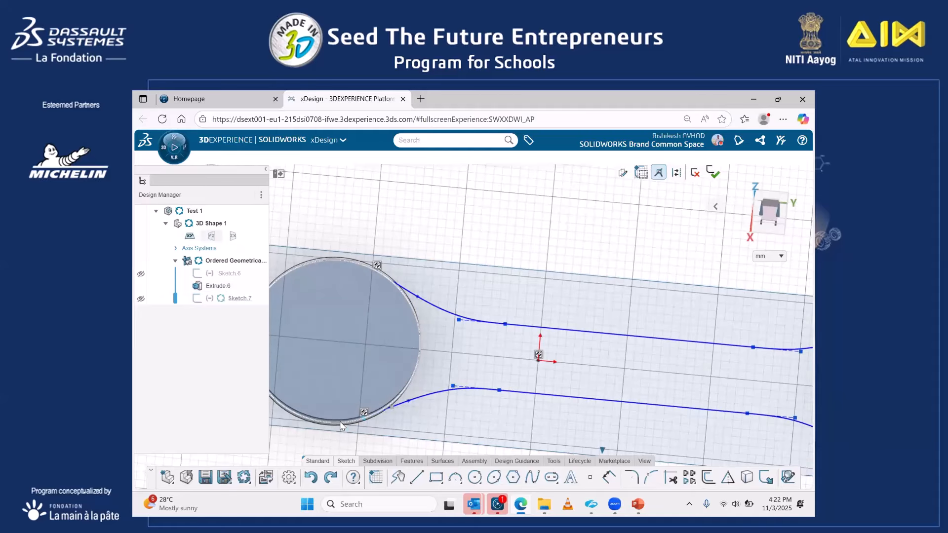
pyautogui.click(339, 422)
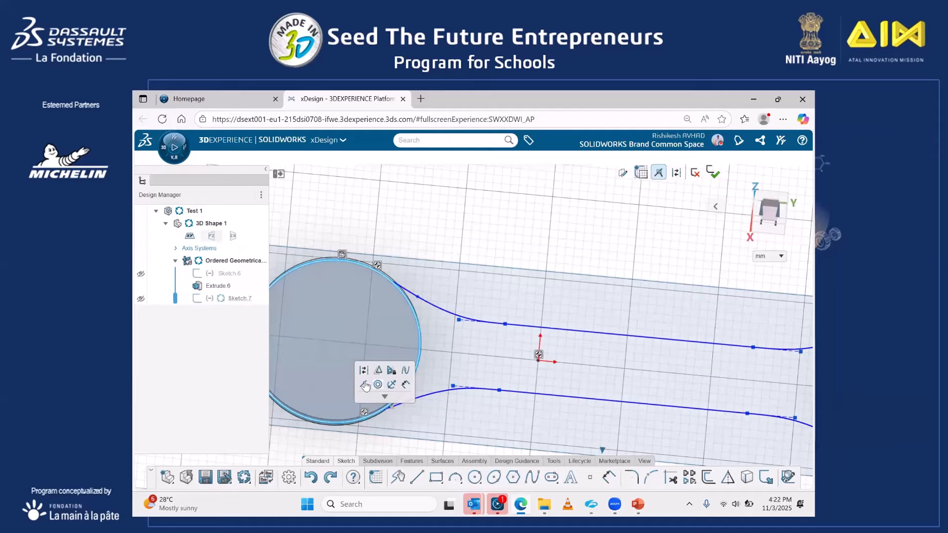
pyautogui.click(364, 384)
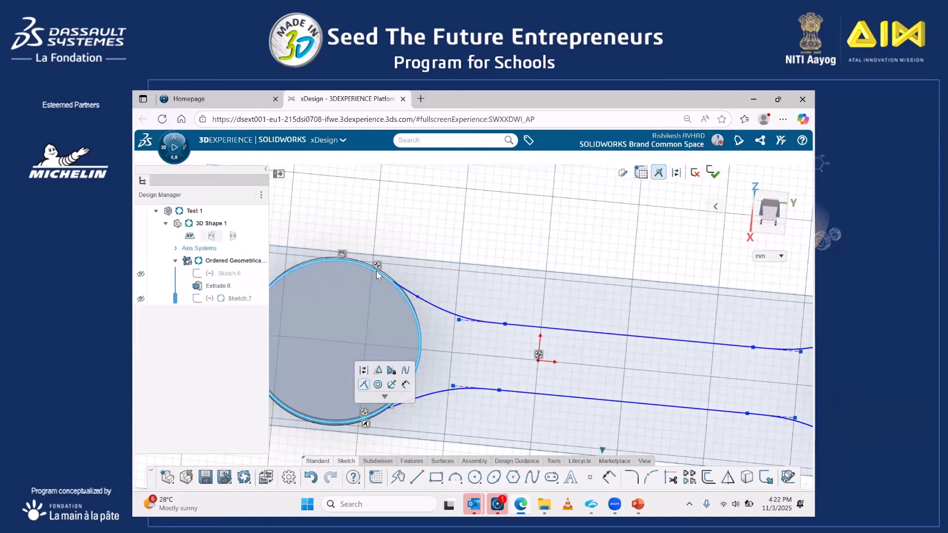
# Make the upper spline tangent to the larger disc's projected circle at its end point.
pyautogui.click(377, 271)
pyautogui.scroll(2, 356, 267)
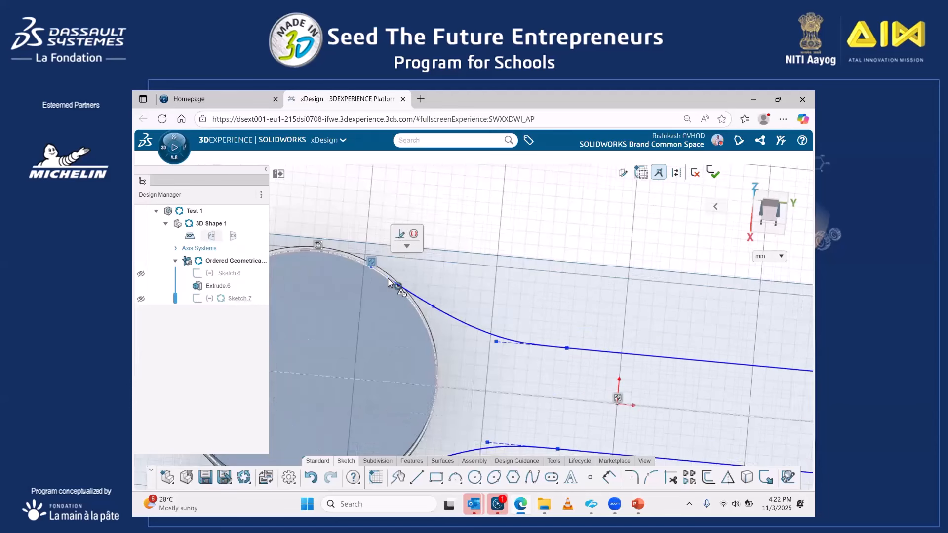
pyautogui.keyDown('ctrl'); pyautogui.click(358, 262); pyautogui.keyUp('ctrl')
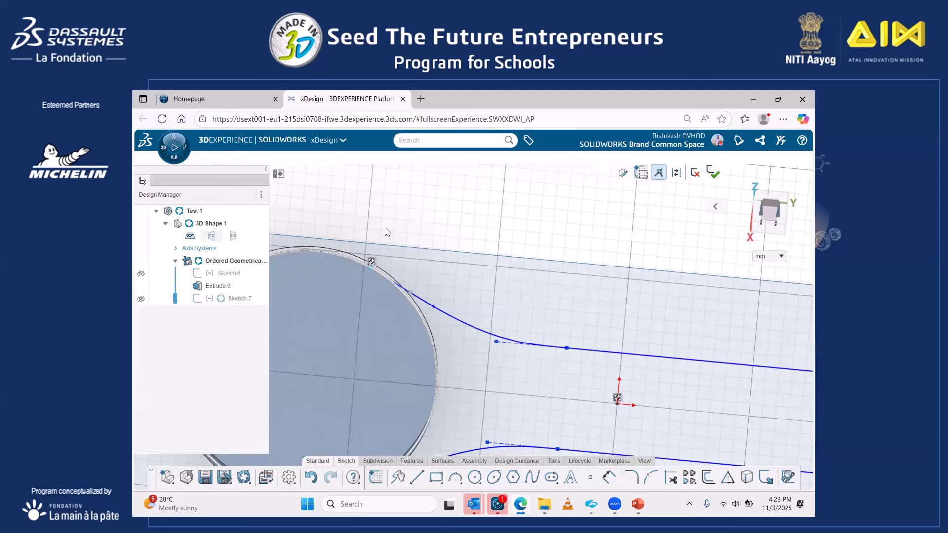
pyautogui.scroll(-4, 505, 444)
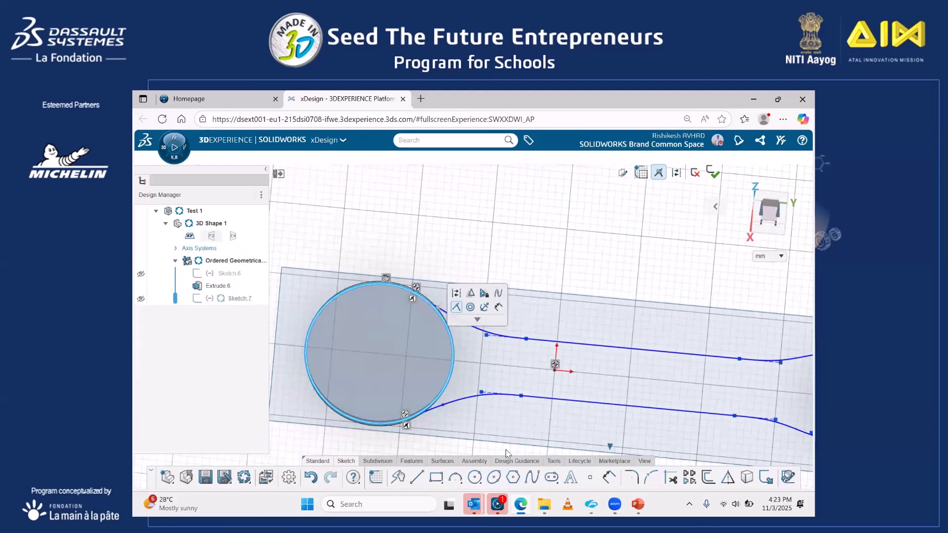
# Trim away the outer portion of the larger disc's projected circle, keeping the inner arc between the spline ends.
pyautogui.press('t')
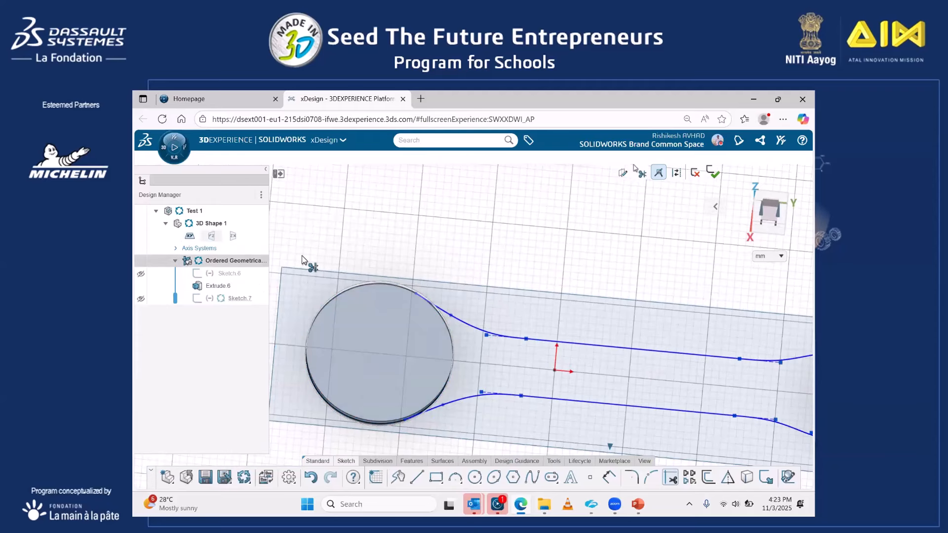
pyautogui.scroll(-3, 635, 364)
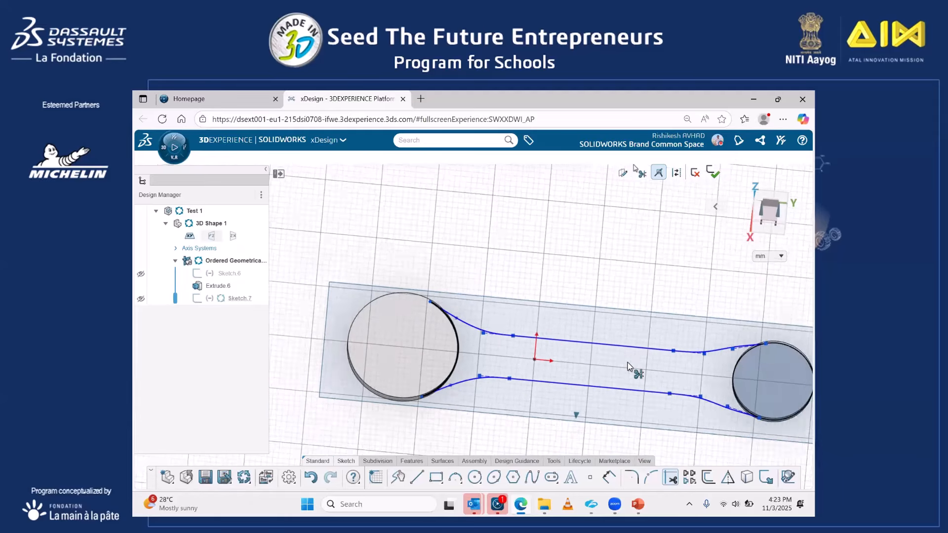
pyautogui.scroll(3, 717, 326)
pyautogui.press('Escape')
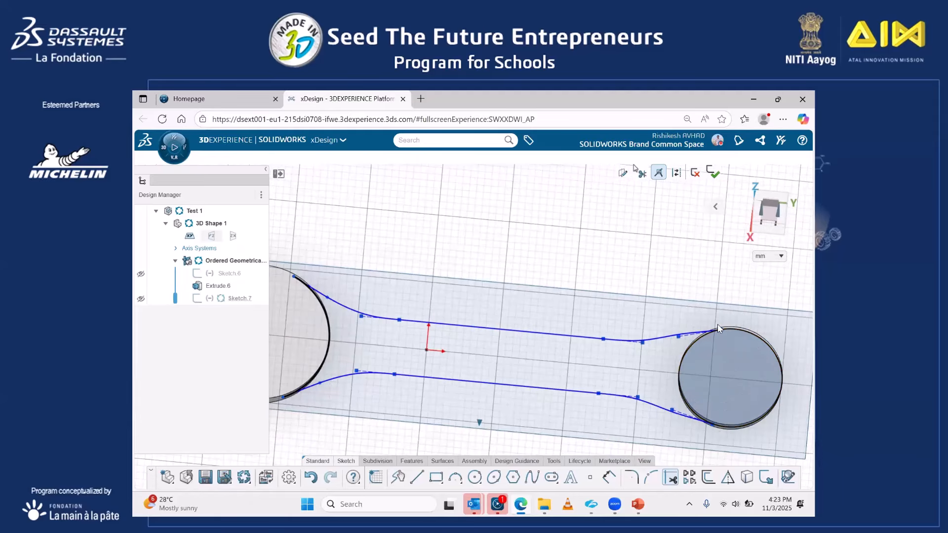
# Make the upper spline's end point tangent to the smaller disc's projected circle.
pyautogui.scroll(3, 714, 341)
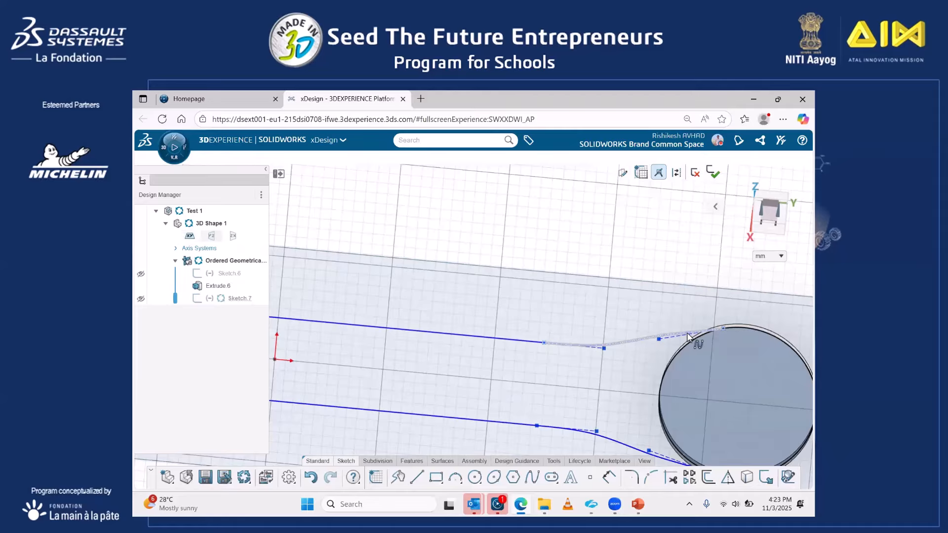
pyautogui.click(724, 329)
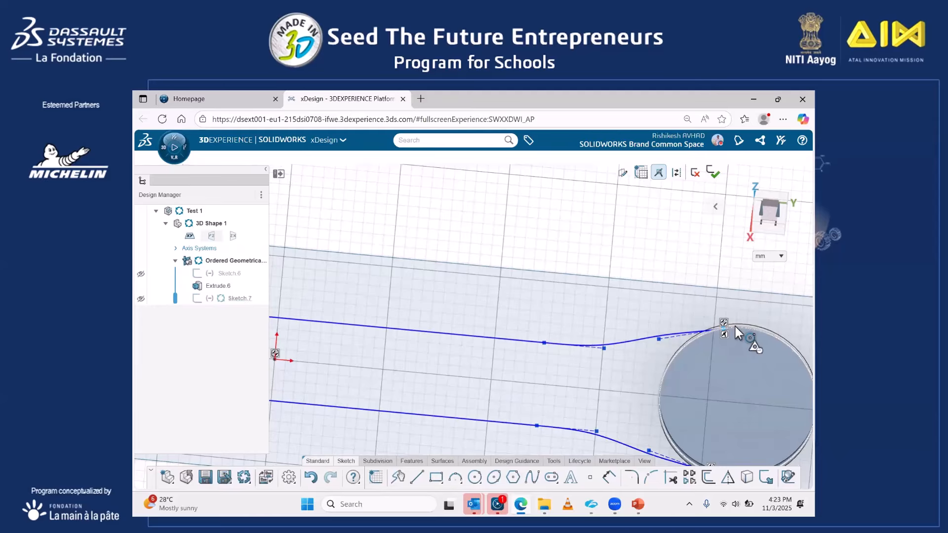
pyautogui.click(739, 327)
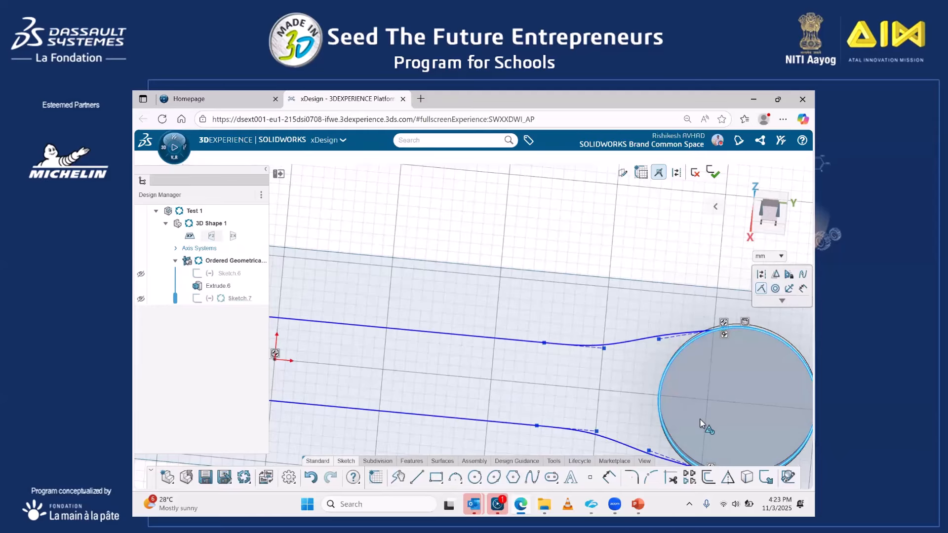
# Try to make the lower spline's end point tangent to the smaller disc's projected circle.
pyautogui.scroll(-5, 641, 415)
pyautogui.click(576, 414)
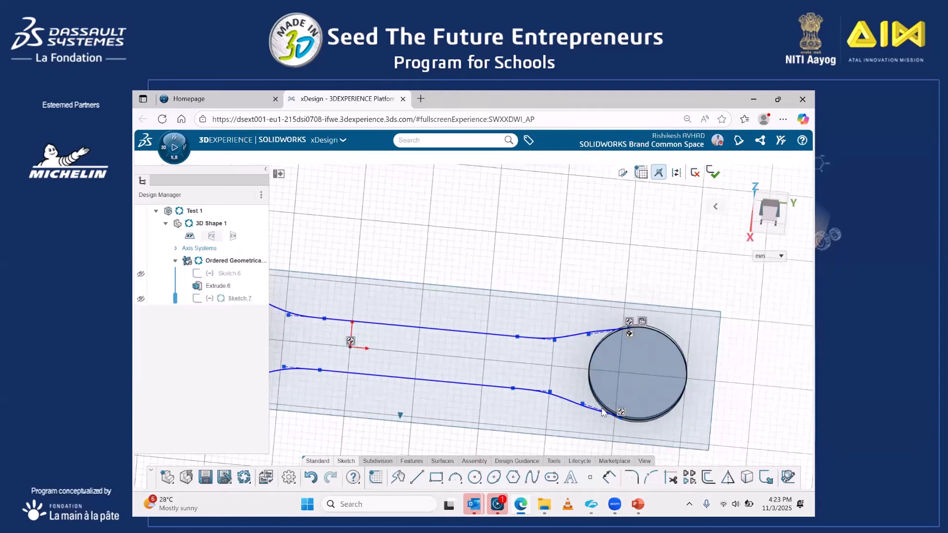
pyautogui.scroll(5, 585, 411)
pyautogui.click(661, 426)
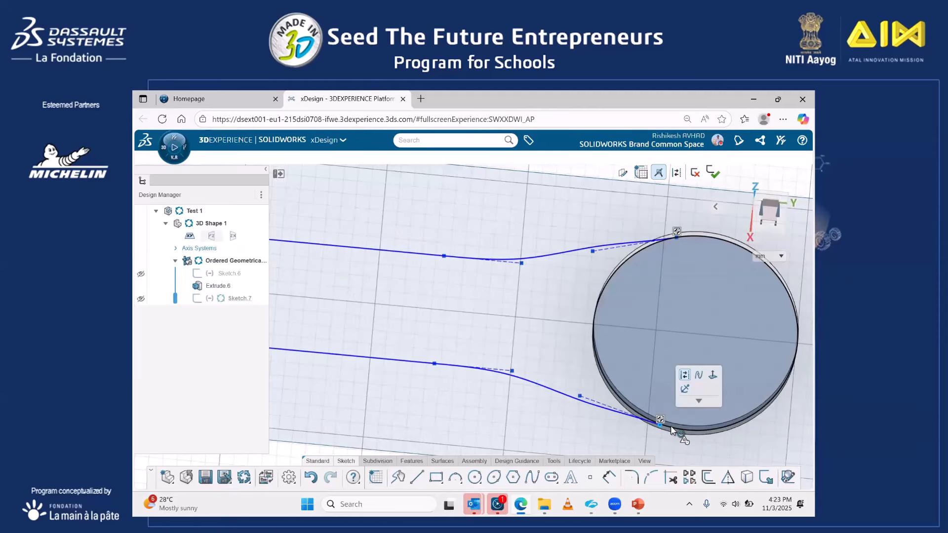
pyautogui.click(671, 426)
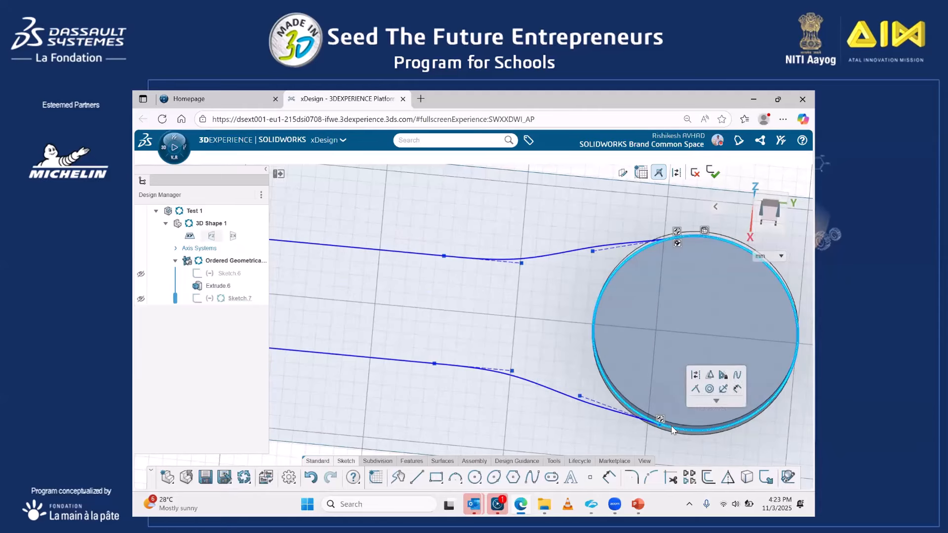
pyautogui.click(693, 389)
pyautogui.click(795, 374)
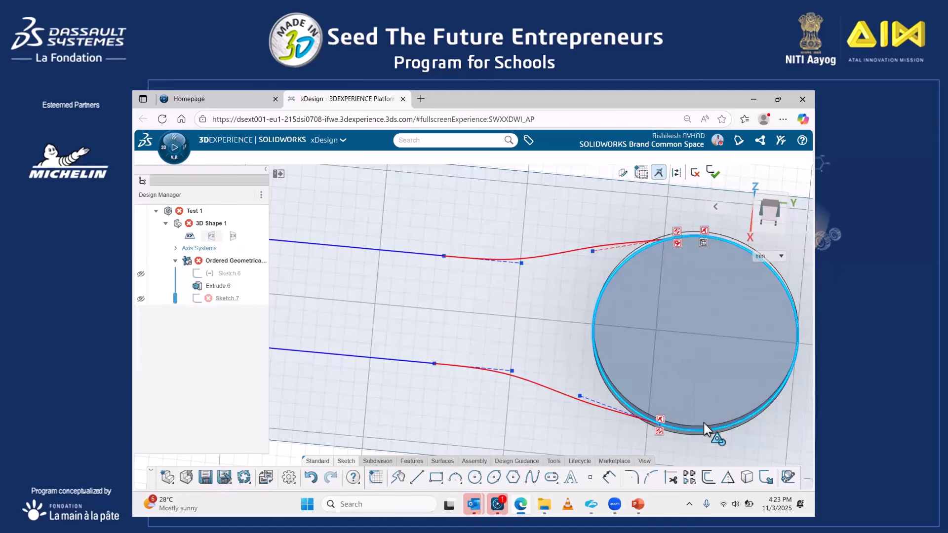
pyautogui.hotkey('ctrl', 'z')
# Try to trim the smaller disc's projected circle between the two spline ends.
pyautogui.scroll(-2, 693, 294)
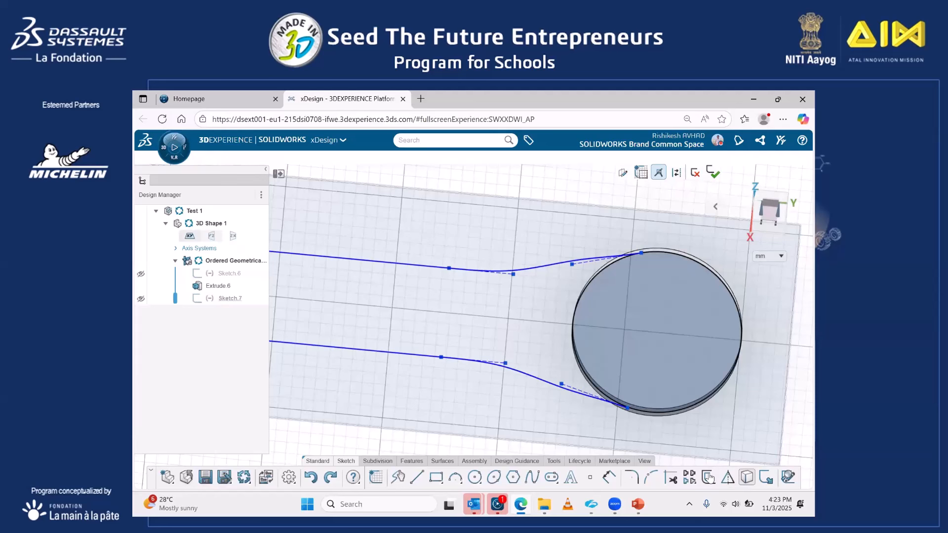
pyautogui.click(671, 477)
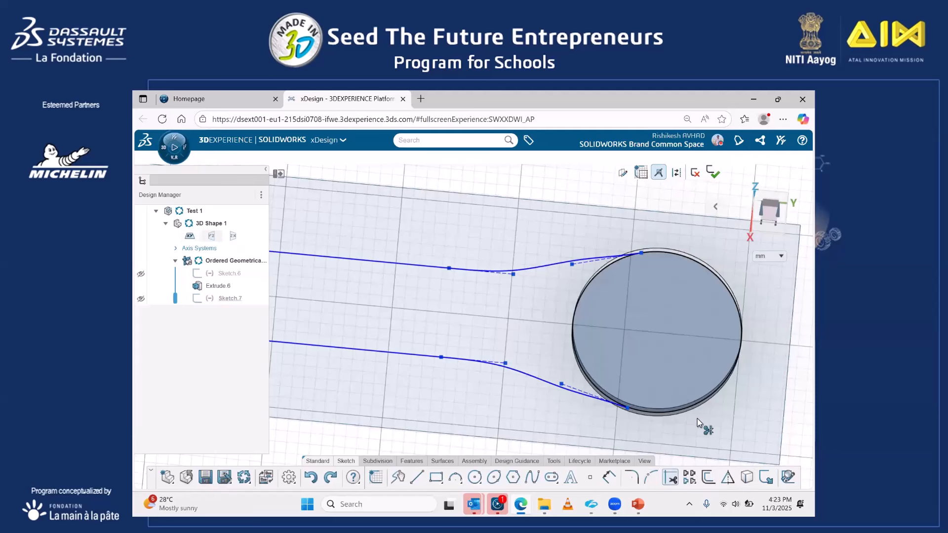
pyautogui.scroll(-2, 668, 362)
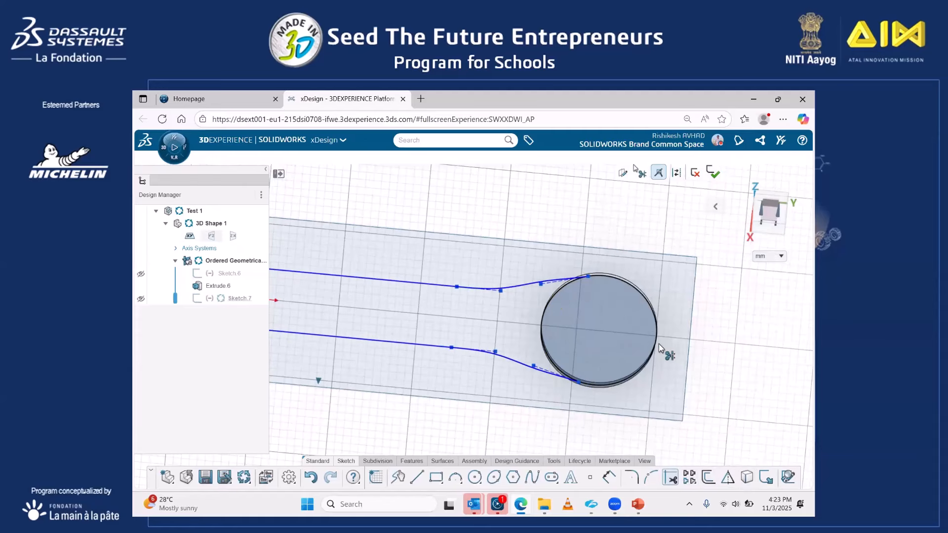
pyautogui.moveTo(654, 354); pyautogui.dragTo(573, 351, button='right')
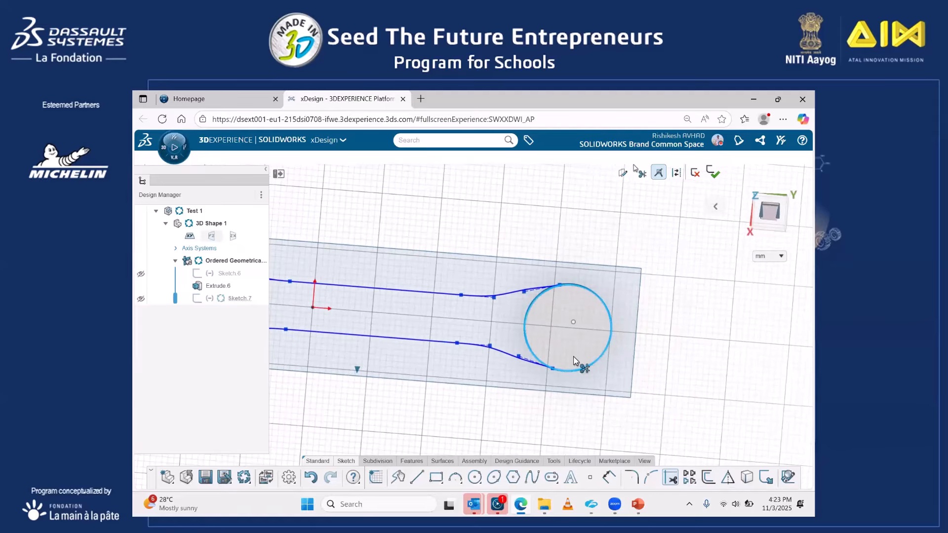
pyautogui.press('Escape')
pyautogui.scroll(-1, 574, 361)
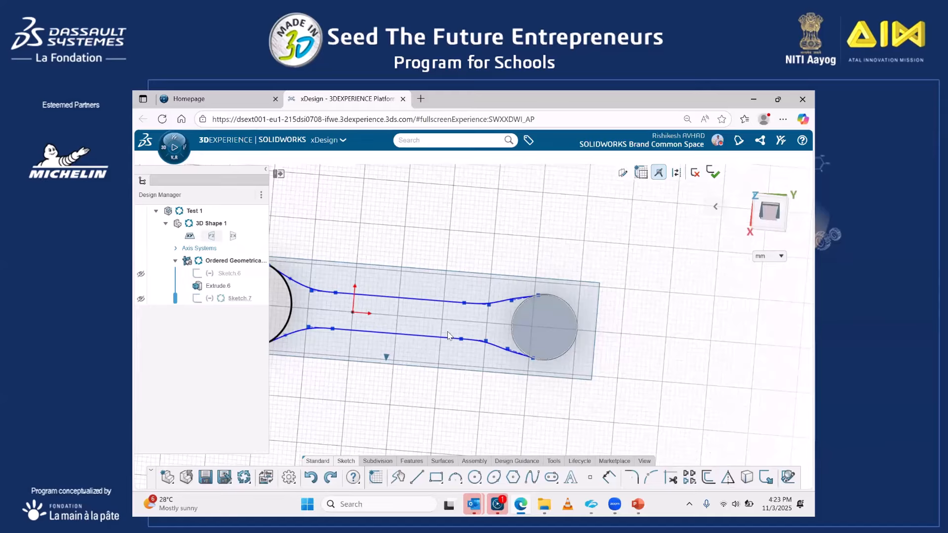
pyautogui.scroll(-3, 531, 306)
pyautogui.scroll(2, 531, 306)
pyautogui.scroll(3, 531, 306)
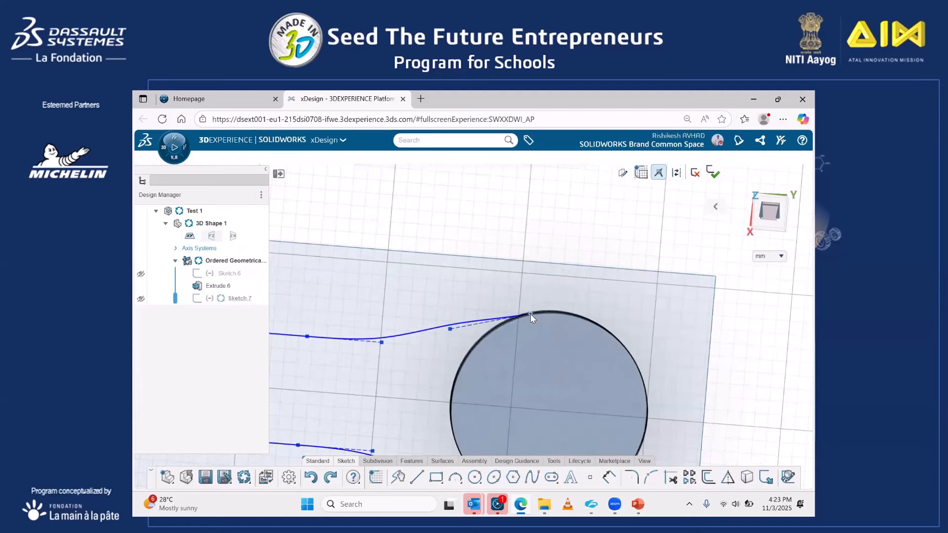
pyautogui.click(531, 314)
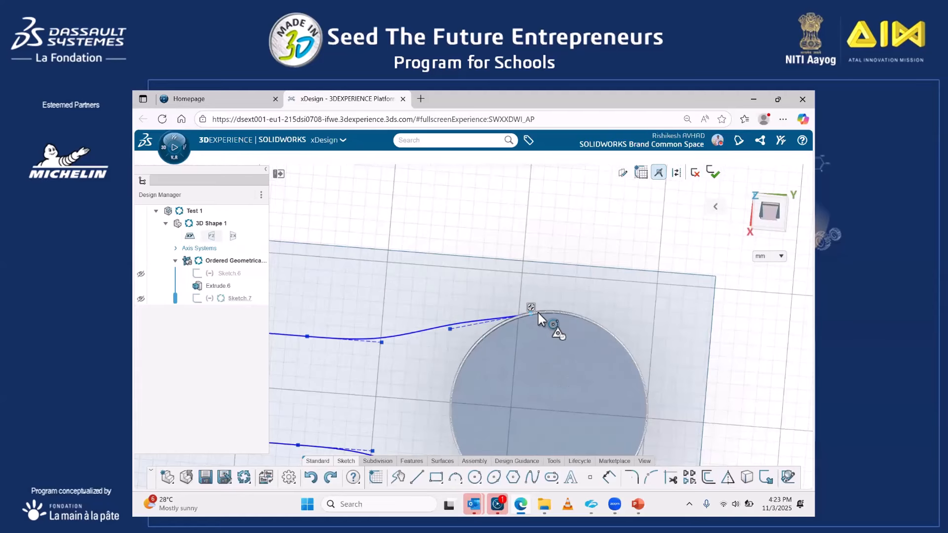
pyautogui.click(538, 314)
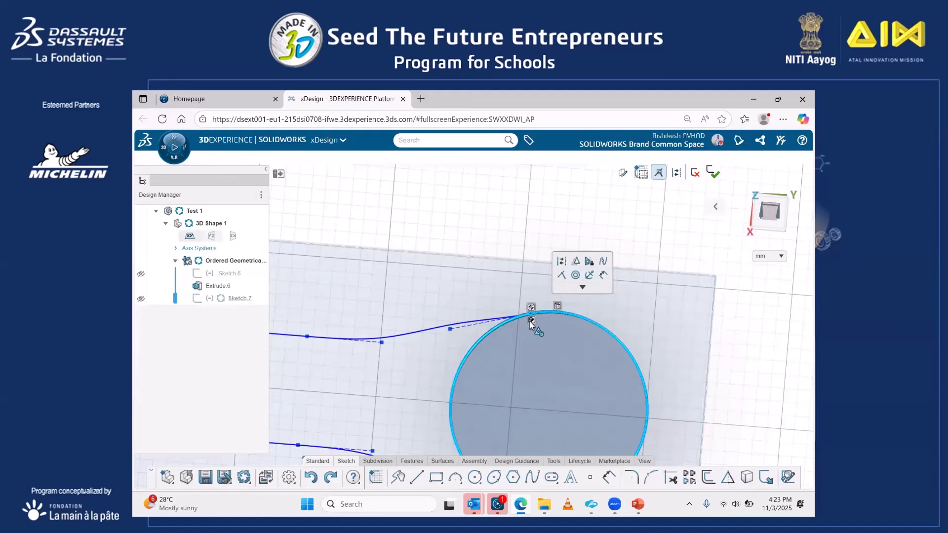
pyautogui.scroll(-5, 474, 335)
pyautogui.press('Escape')
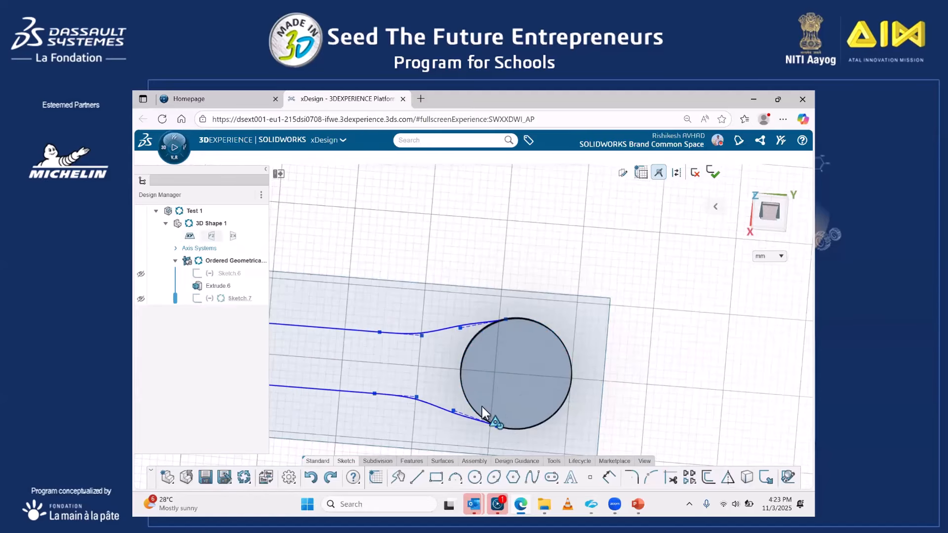
# Try again to make the lower spline's end tangent to the smaller disc's projected circle and resolve the over-defined sketch.
pyautogui.scroll(3, 499, 434)
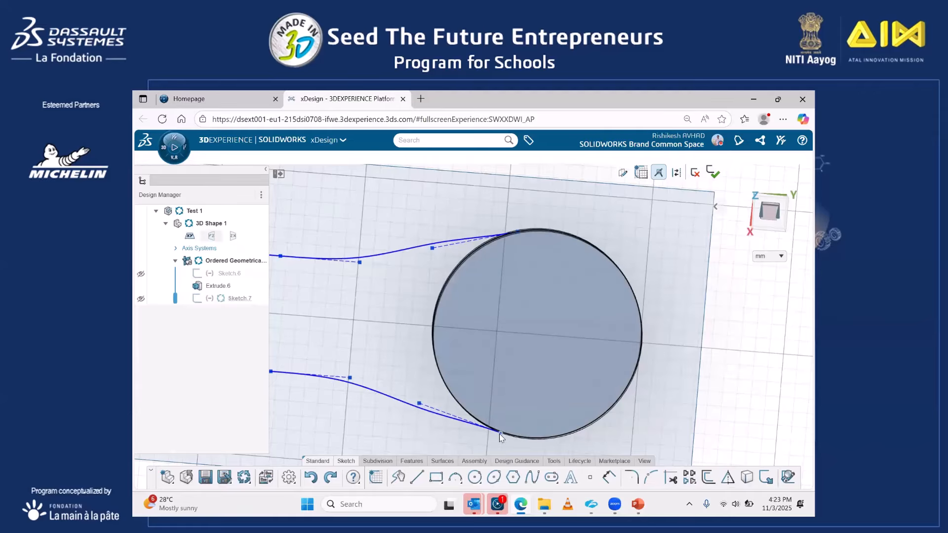
pyautogui.click(516, 438)
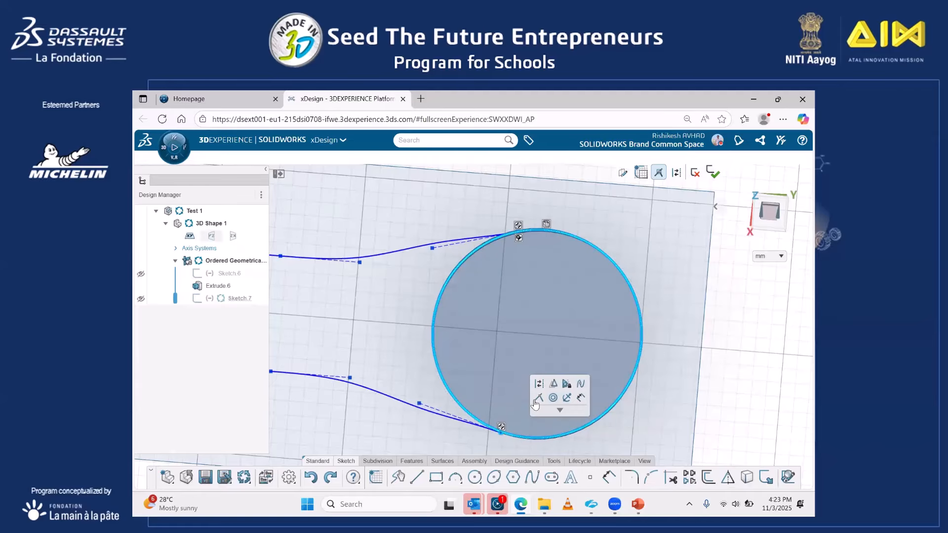
pyautogui.click(538, 397)
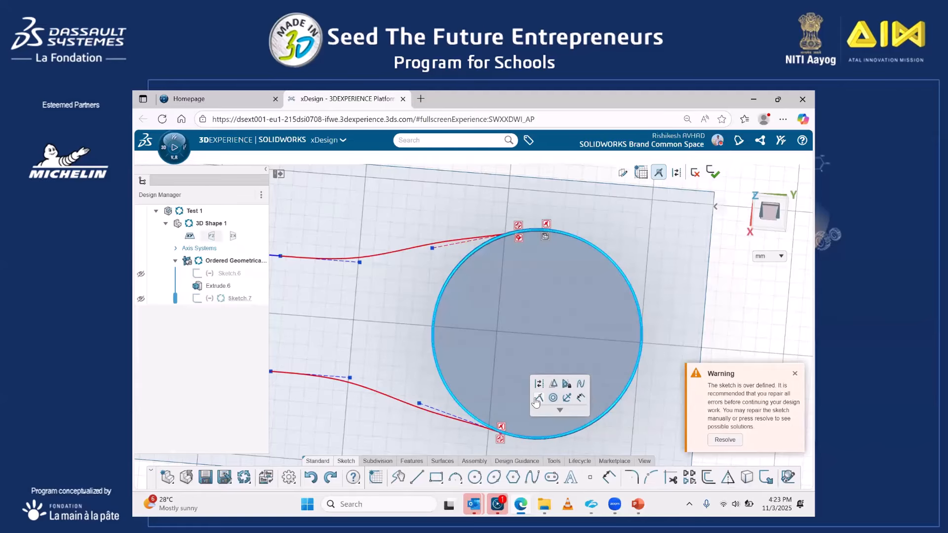
pyautogui.click(727, 439)
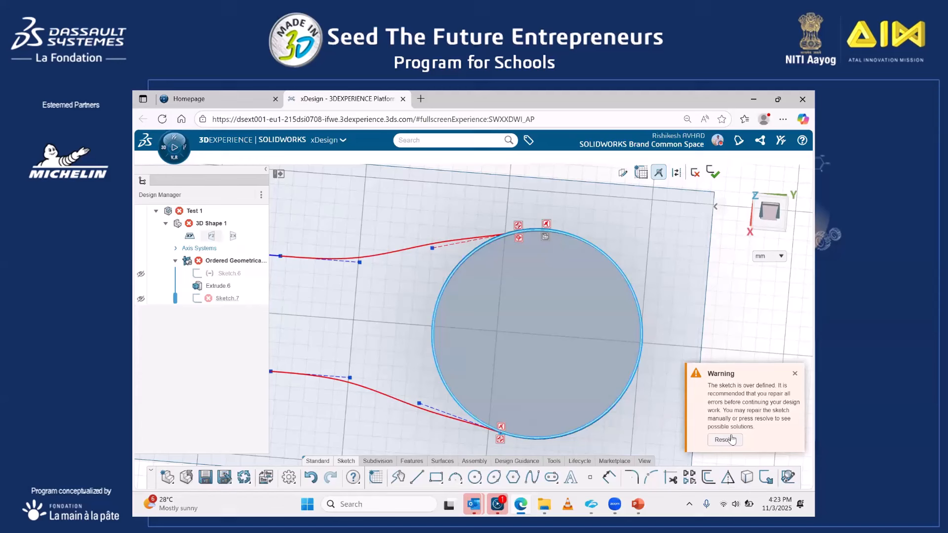
# Delete the conflicting constraints at the lower spline's end point on the smaller disc.
pyautogui.click(500, 440)
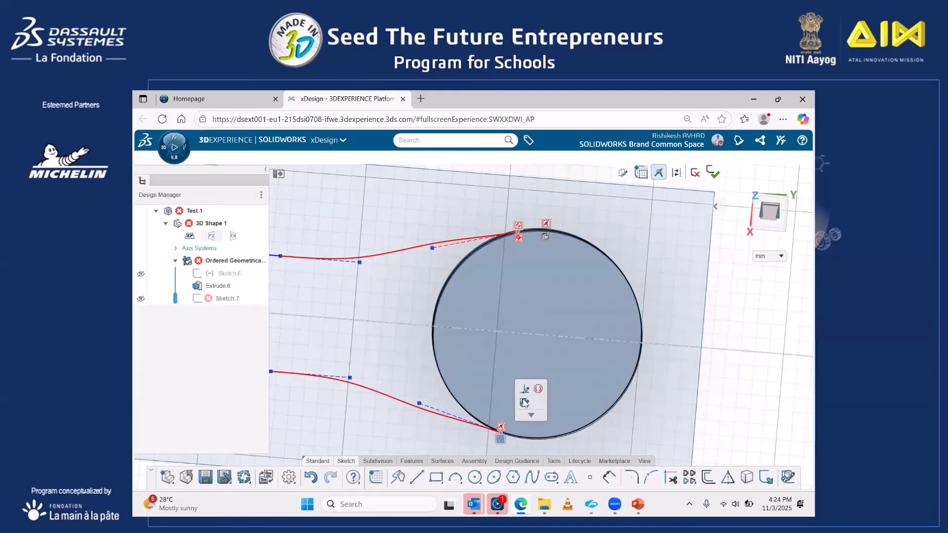
pyautogui.click(517, 417)
pyautogui.scroll(2, 513, 417)
pyautogui.click(497, 409)
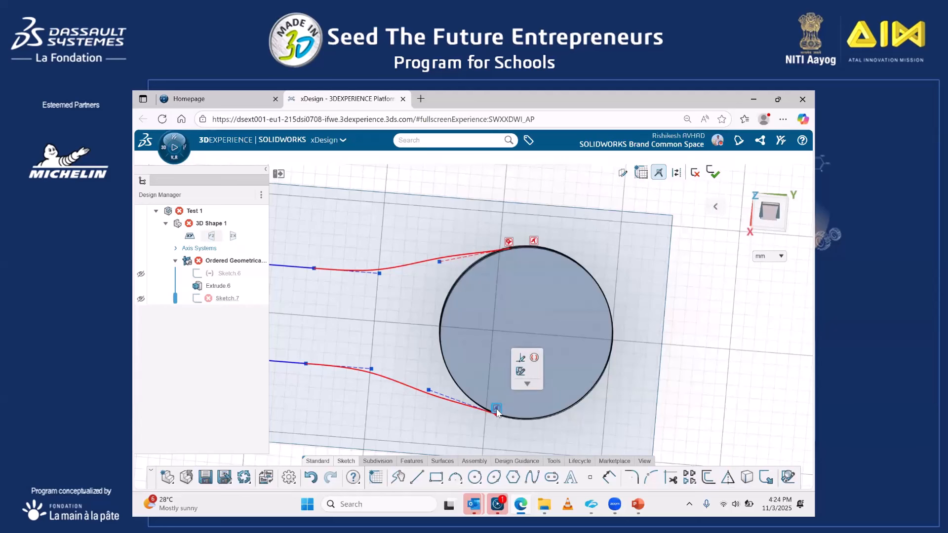
pyautogui.click(523, 377)
pyautogui.scroll(-5, 506, 412)
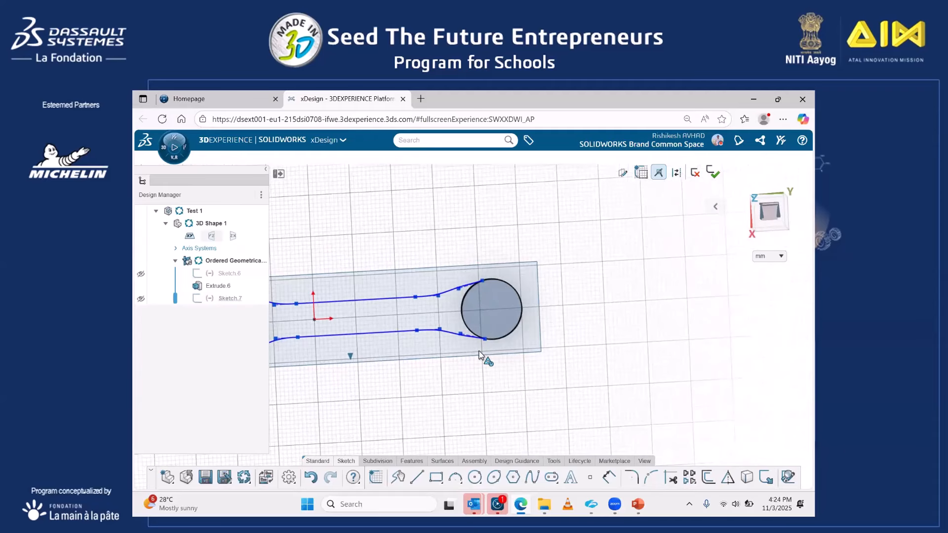
# Delete the smaller disc's projected circle from the handle sketch.
pyautogui.scroll(3, 478, 350)
pyautogui.moveTo(459, 324); pyautogui.dragTo(468, 340, button='middle')
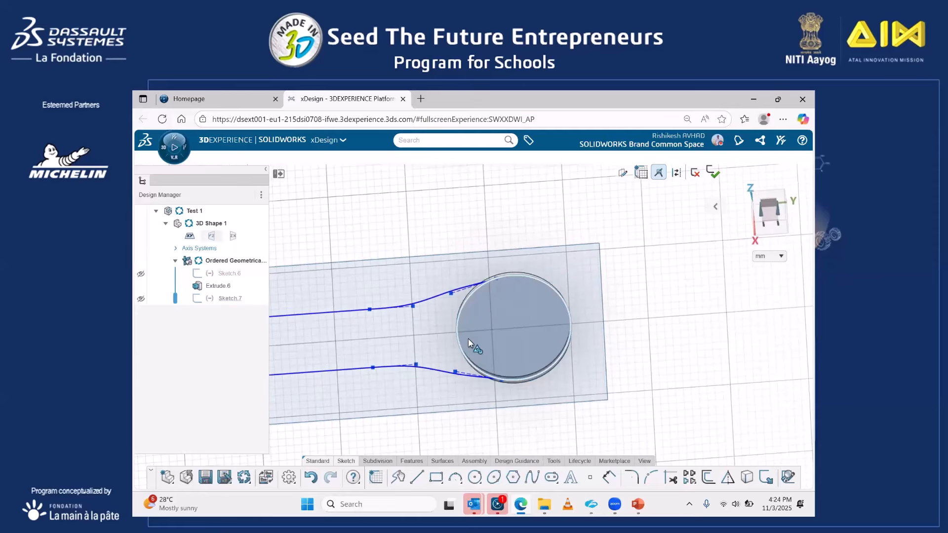
pyautogui.click(570, 335)
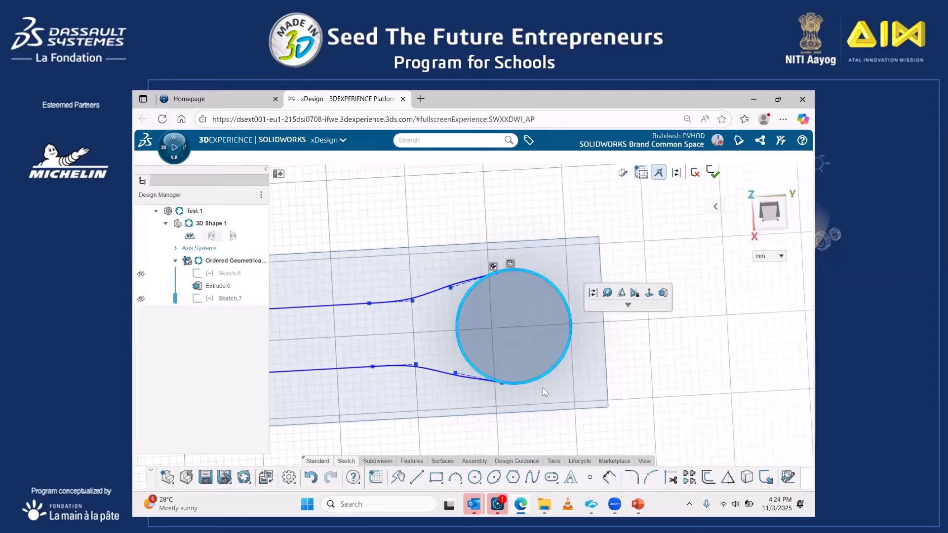
pyautogui.click(475, 477)
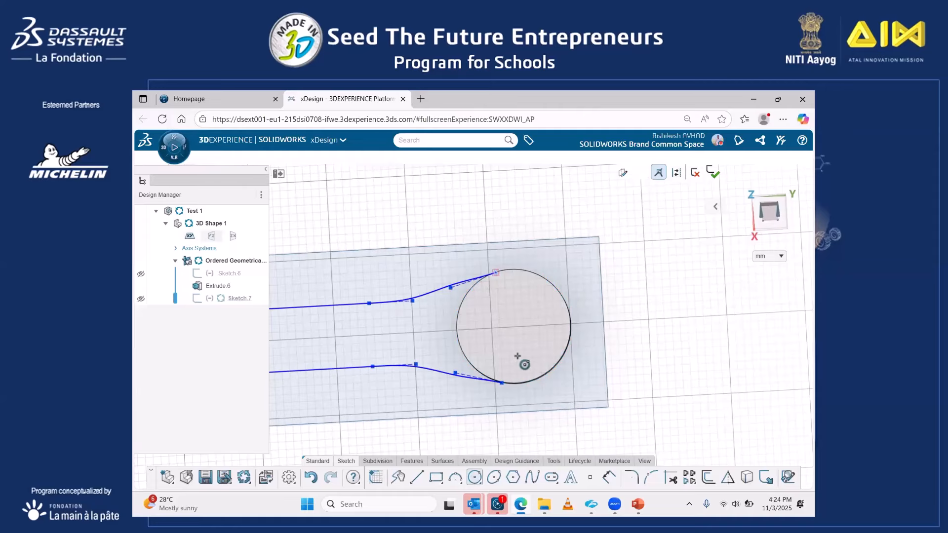
pyautogui.click(455, 478)
pyautogui.click(495, 273)
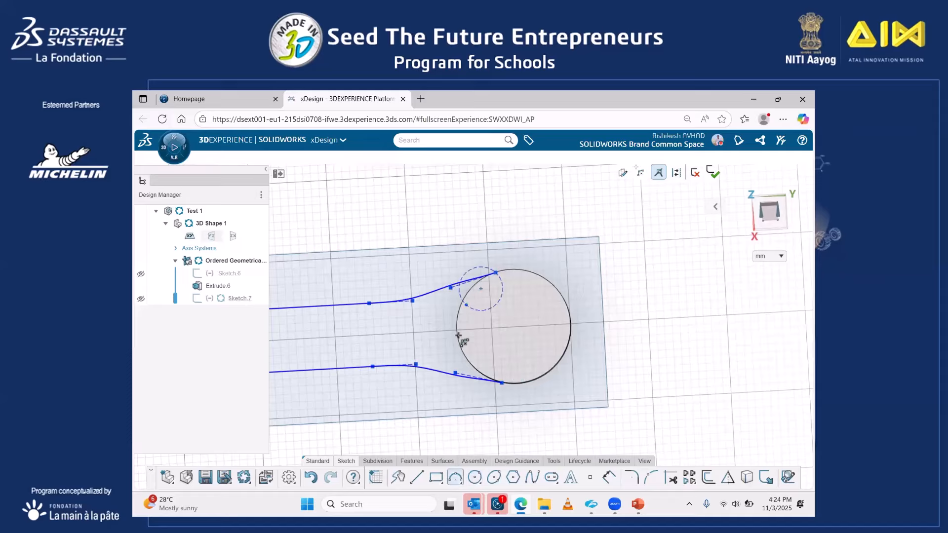
pyautogui.click(462, 486)
pyautogui.click(478, 446)
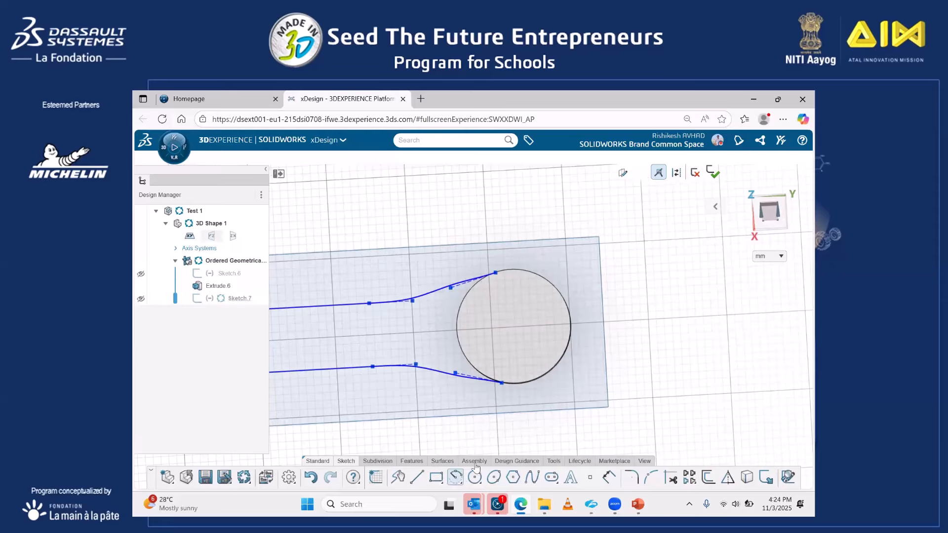
pyautogui.click(462, 485)
pyautogui.click(468, 463)
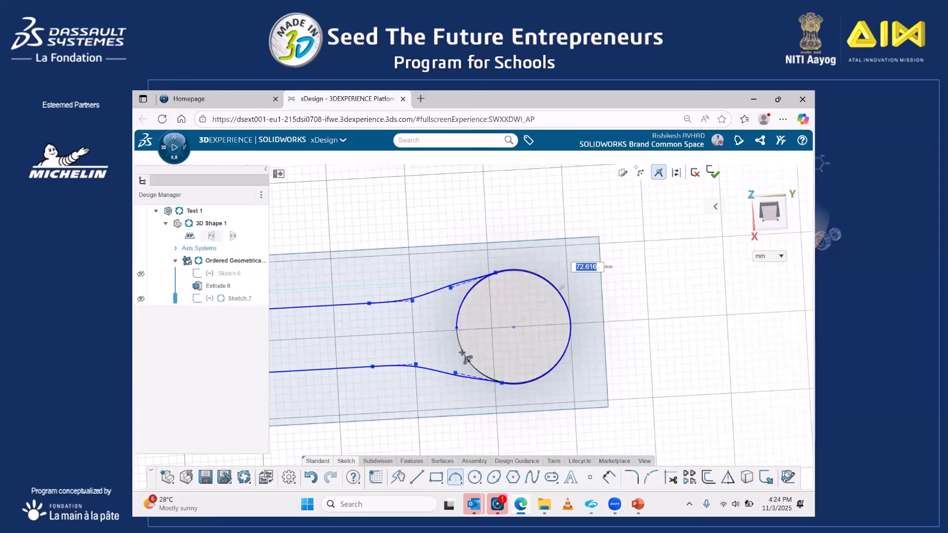
pyautogui.press('Escape')
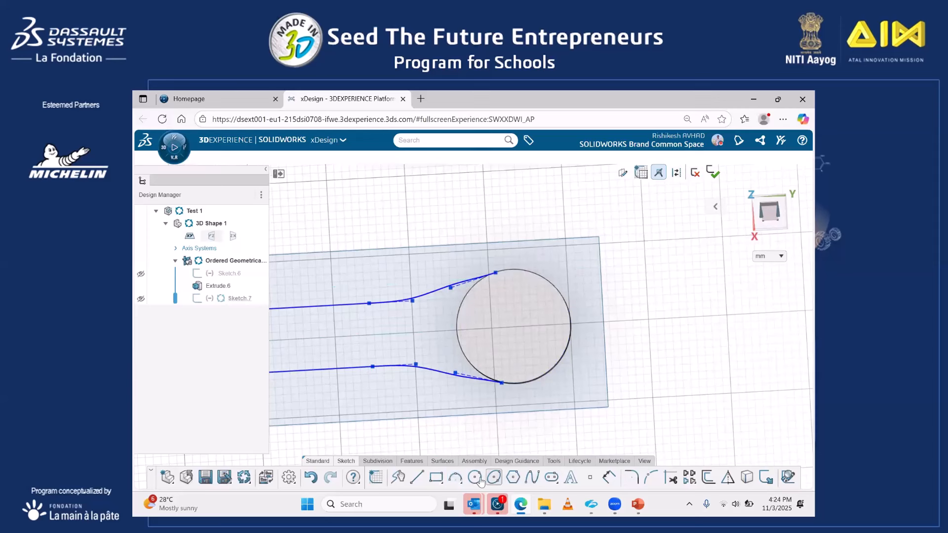
pyautogui.click(476, 478)
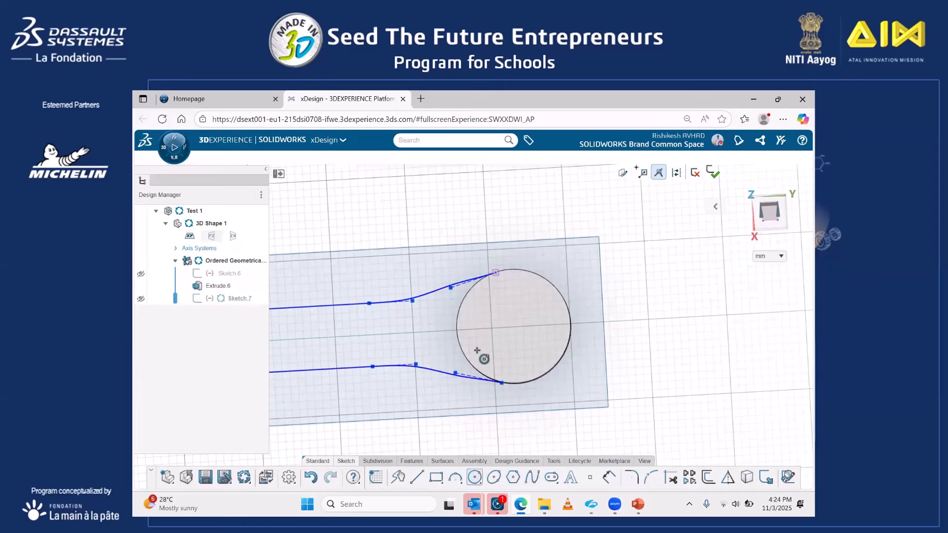
pyautogui.click(495, 272)
pyautogui.press('Escape')
# Draw a three-point arc of about 73 mm radius between both spline end points, following the smaller disc's inner edge.
pyautogui.click(461, 482)
pyautogui.click(477, 427)
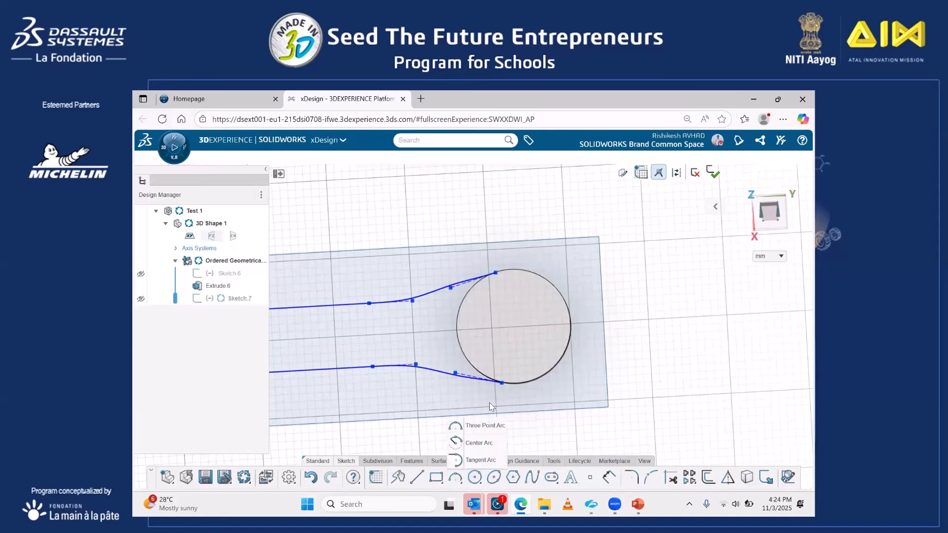
pyautogui.click(496, 272)
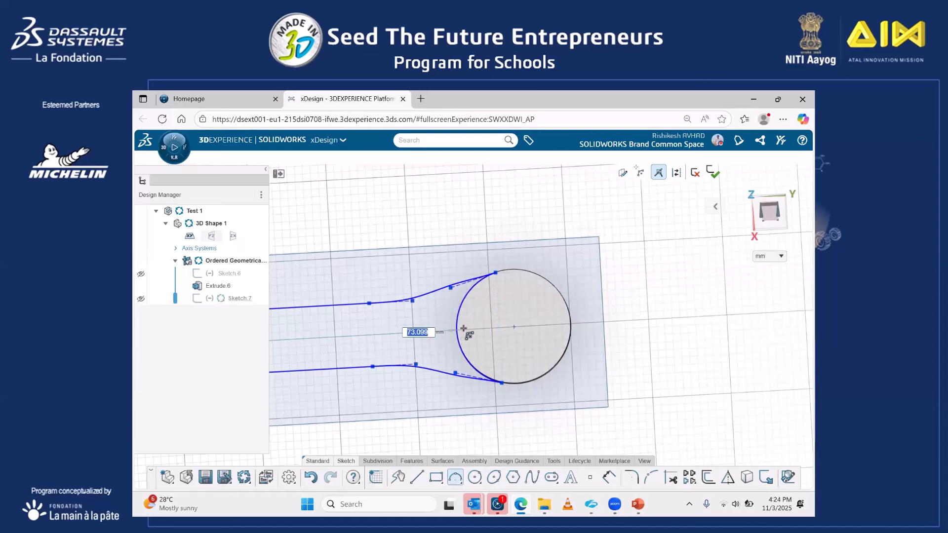
pyautogui.click(464, 329)
# Bring up the feature commands needed to extrude the closed handle profile.
pyautogui.scroll(-5, 513, 332)
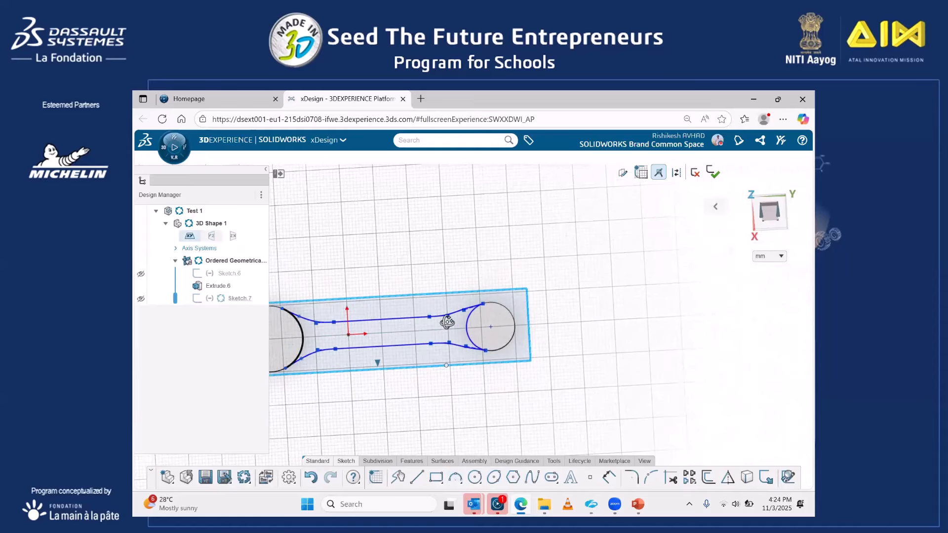
pyautogui.moveTo(447, 322); pyautogui.dragTo(440, 345, button='middle')
pyautogui.click(411, 460)
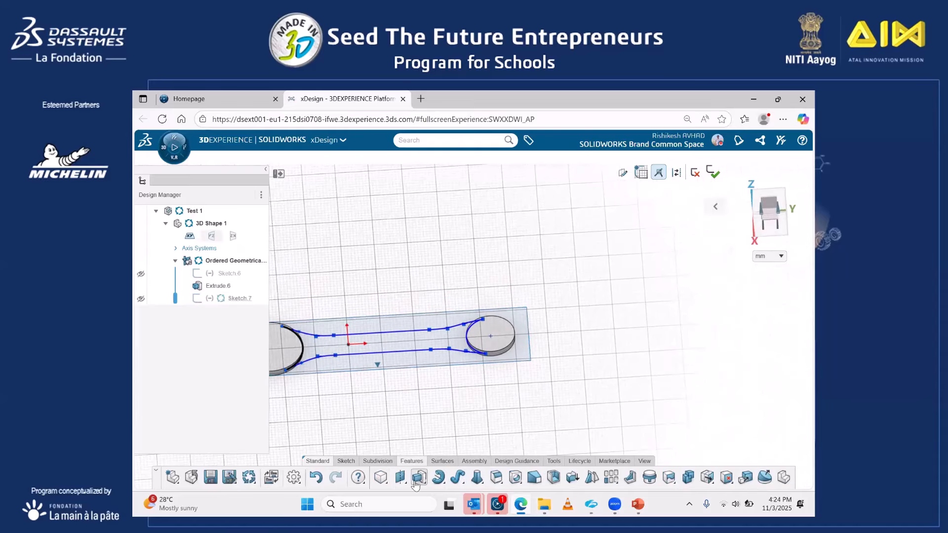
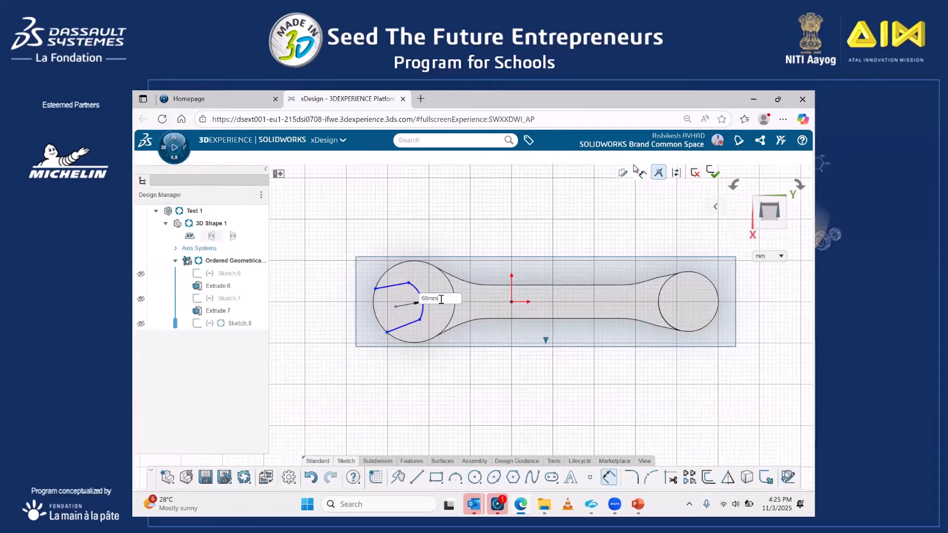
# Set the jaw opening's arc radius to 68 mm and dimension the opening's upper line to 80 mm.
pyautogui.press('Return')
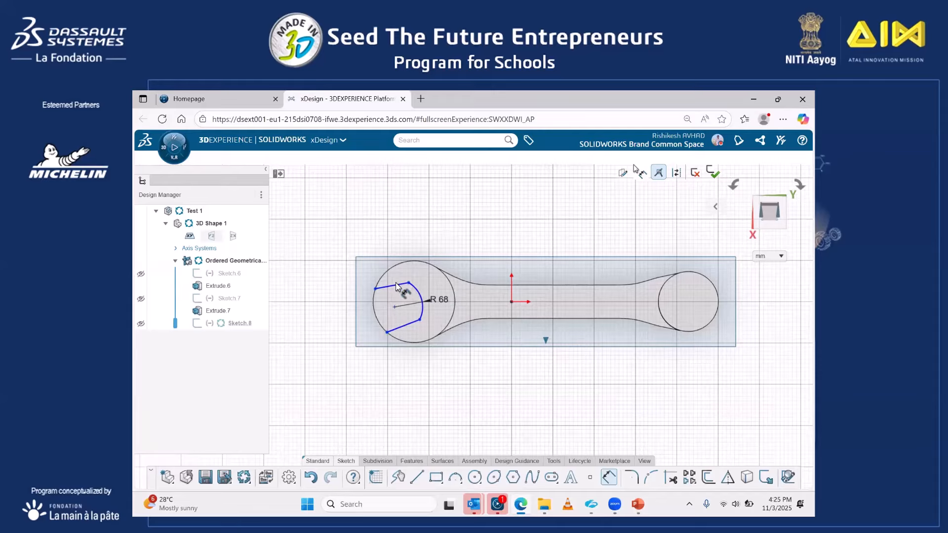
pyautogui.click(393, 286)
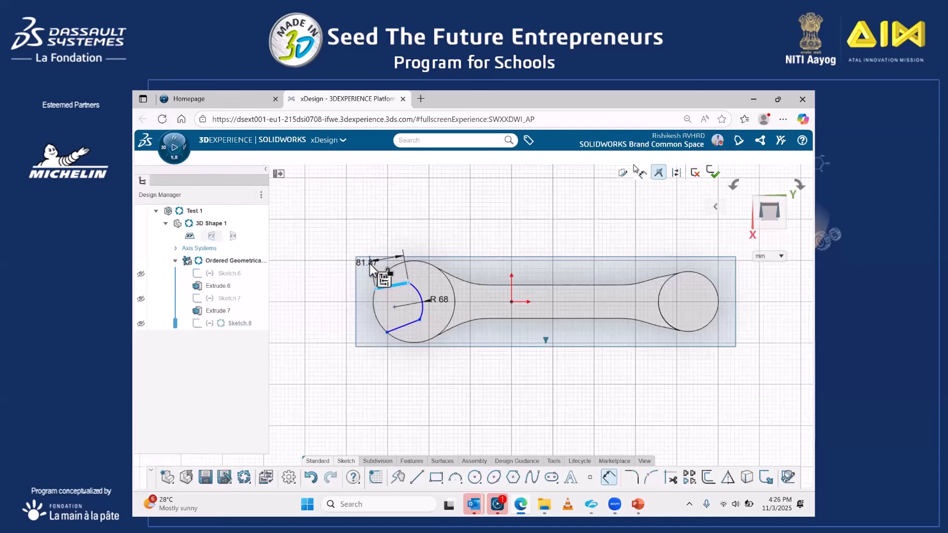
pyautogui.click(370, 263)
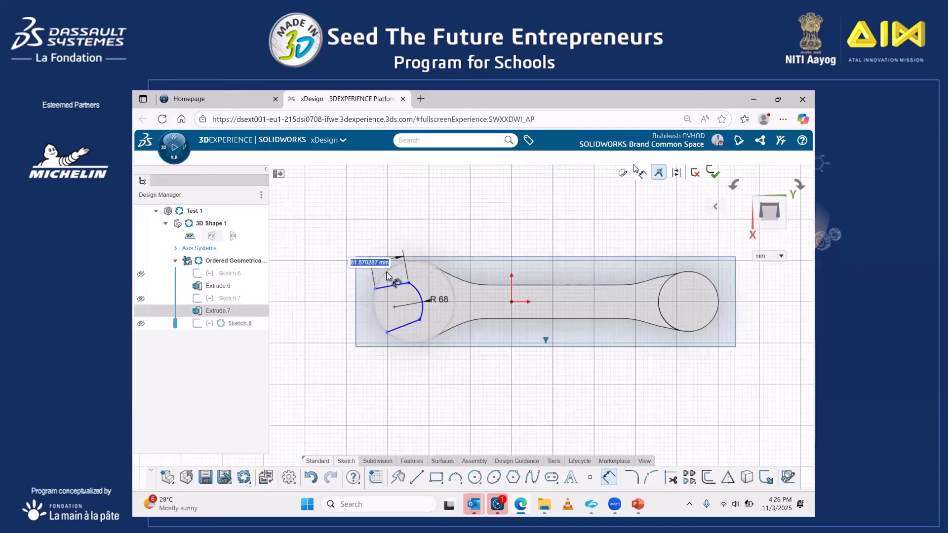
pyautogui.write('80mm')
pyautogui.press('Return')
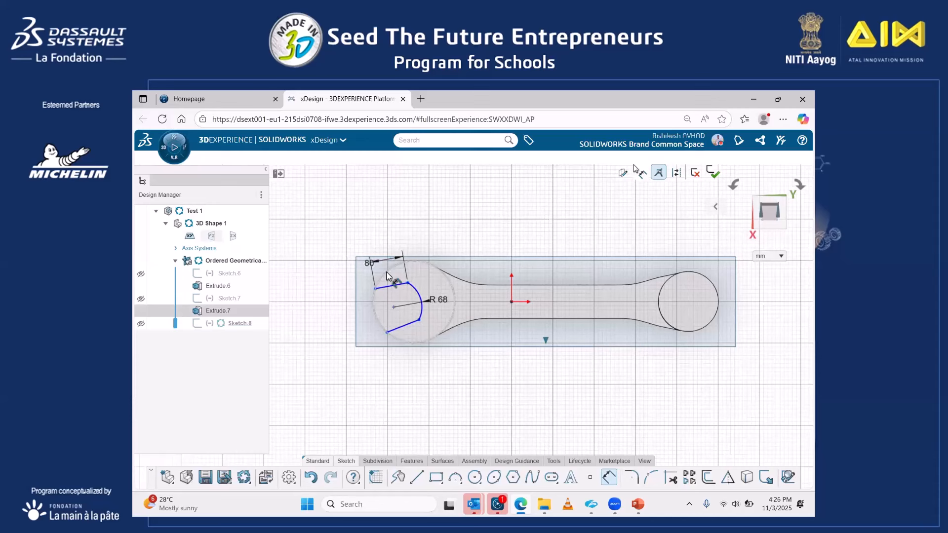
# Dimension the lower line of the jaw opening to 80 mm.
pyautogui.click(401, 326)
pyautogui.click(431, 357)
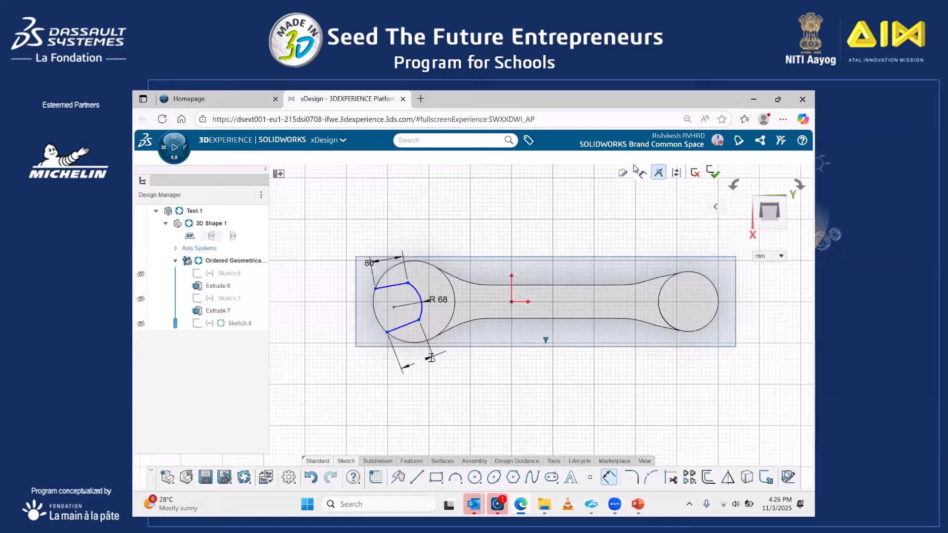
pyautogui.write('80mm')
pyautogui.press('Return')
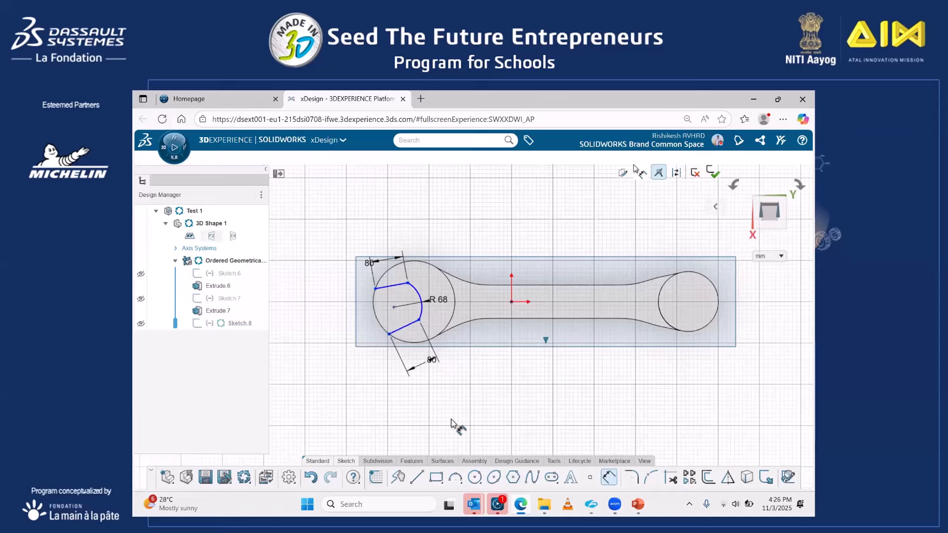
# Convert the larger disc's circular edge into the sketch and trim it to the arc that closes the jaw opening.
pyautogui.press('Escape')
pyautogui.scroll(3, 393, 307)
pyautogui.click(365, 296)
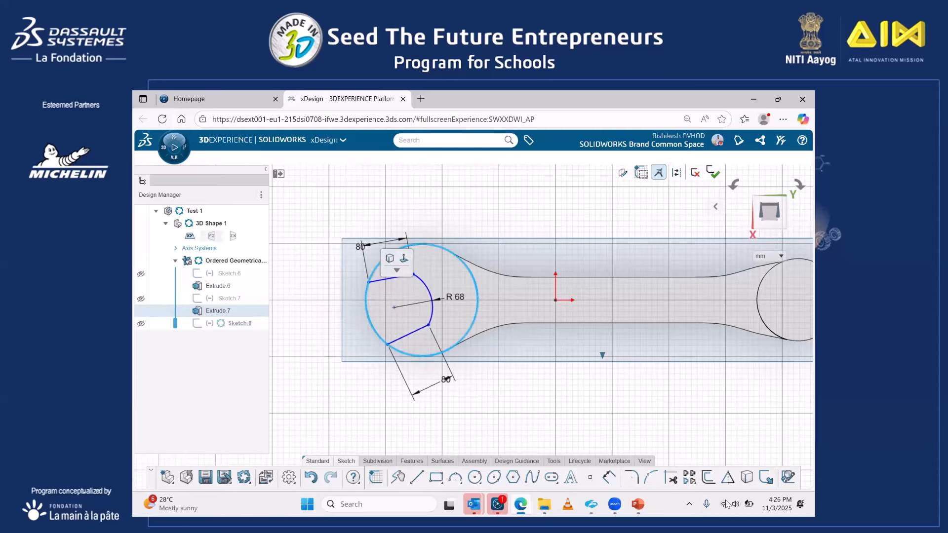
pyautogui.click(555, 395)
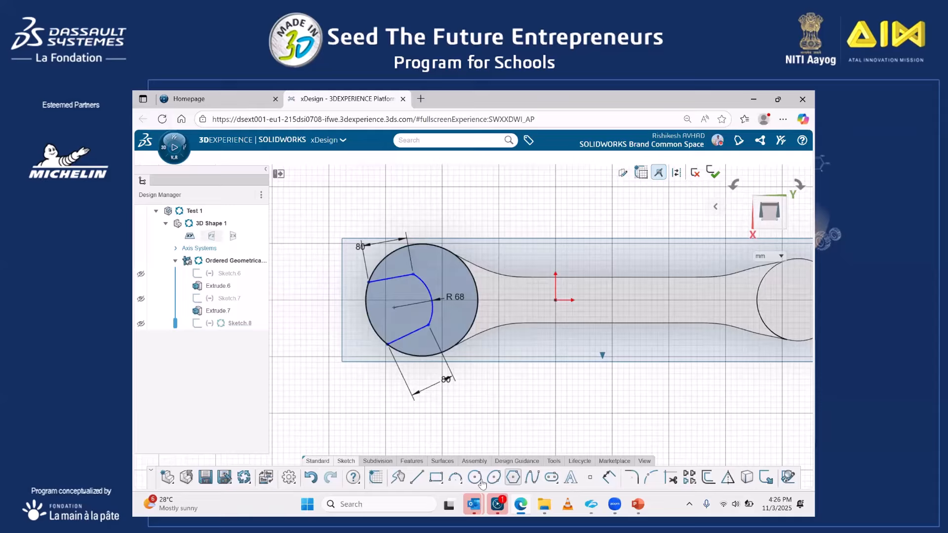
pyautogui.click(671, 477)
pyautogui.click(436, 248)
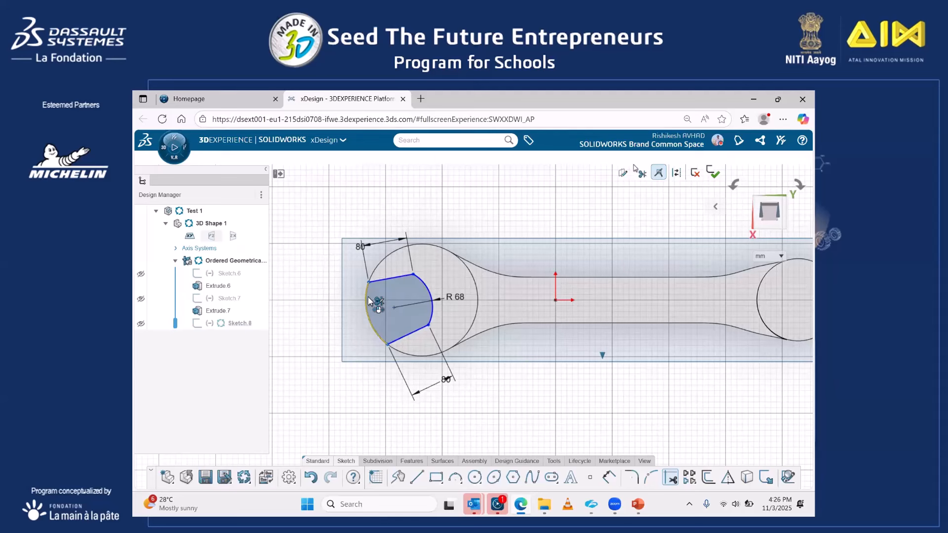
# Sketch the smaller disc's jaw opening, joining the inner ends of its two slanted lines with a three-point arc.
pyautogui.scroll(-4, 564, 383)
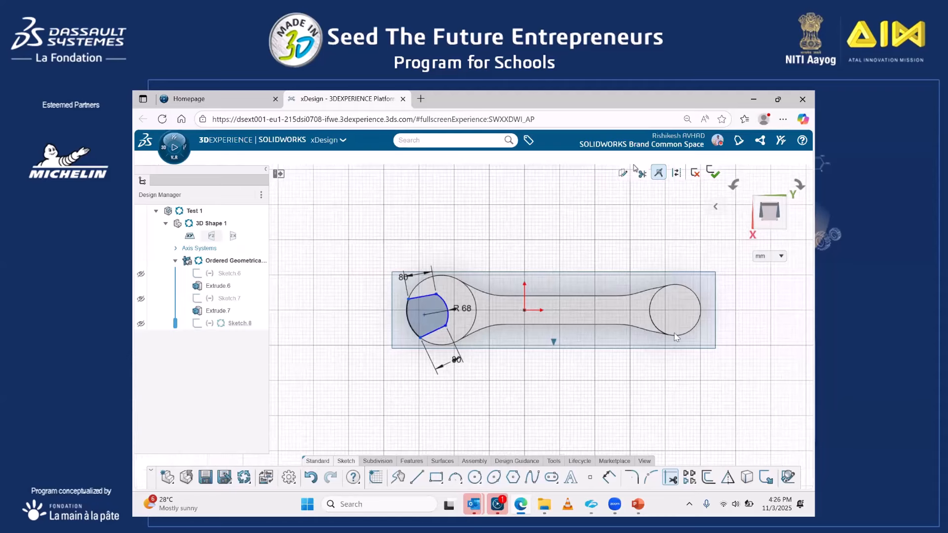
pyautogui.scroll(3, 597, 309)
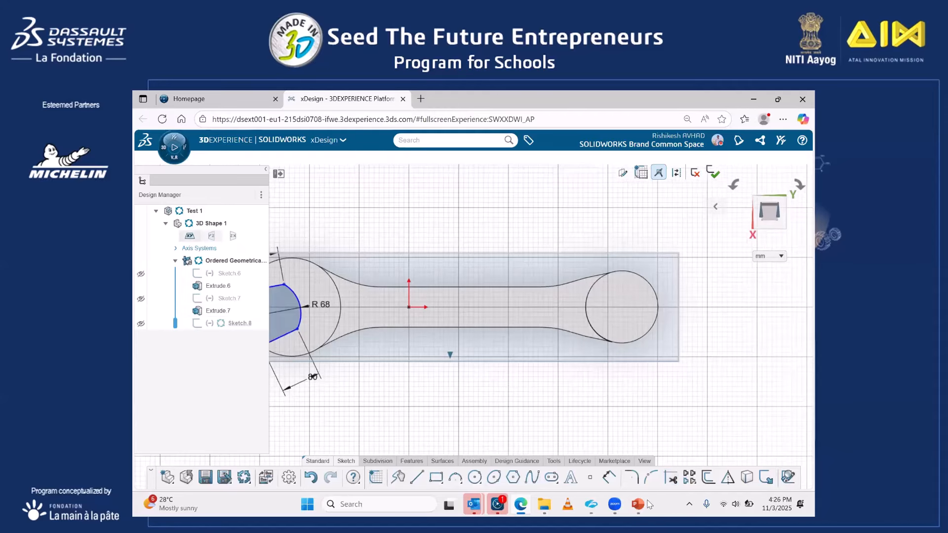
pyautogui.click(647, 503)
pyautogui.click(647, 502)
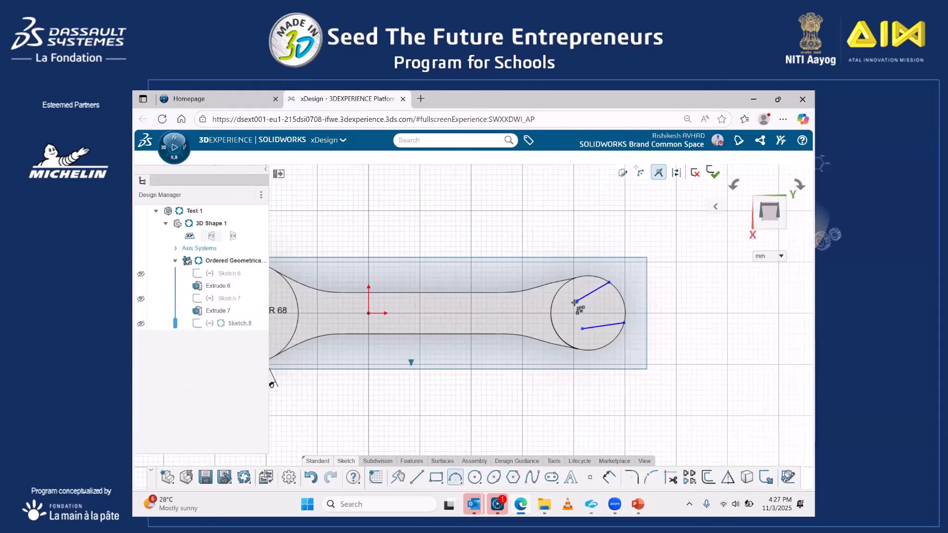
pyautogui.click(577, 300)
pyautogui.click(582, 328)
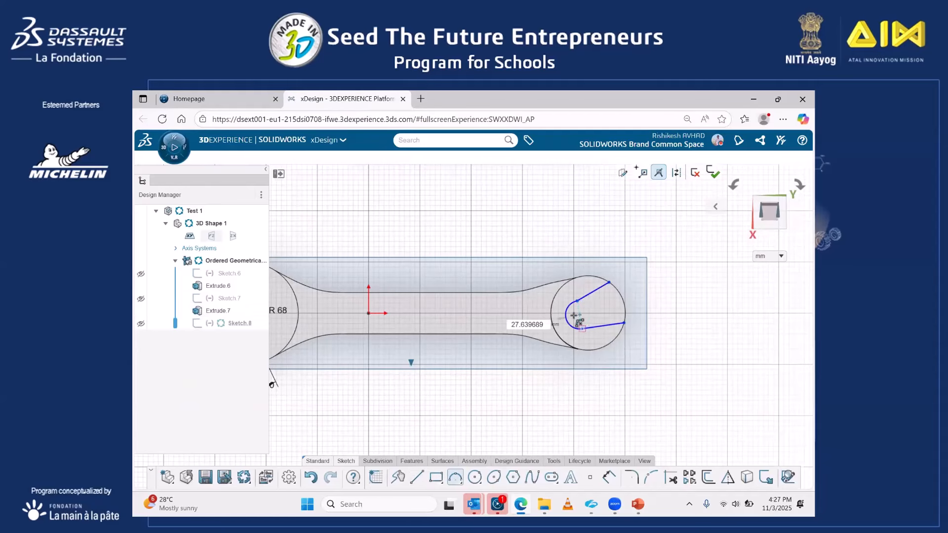
pyautogui.press('Escape')
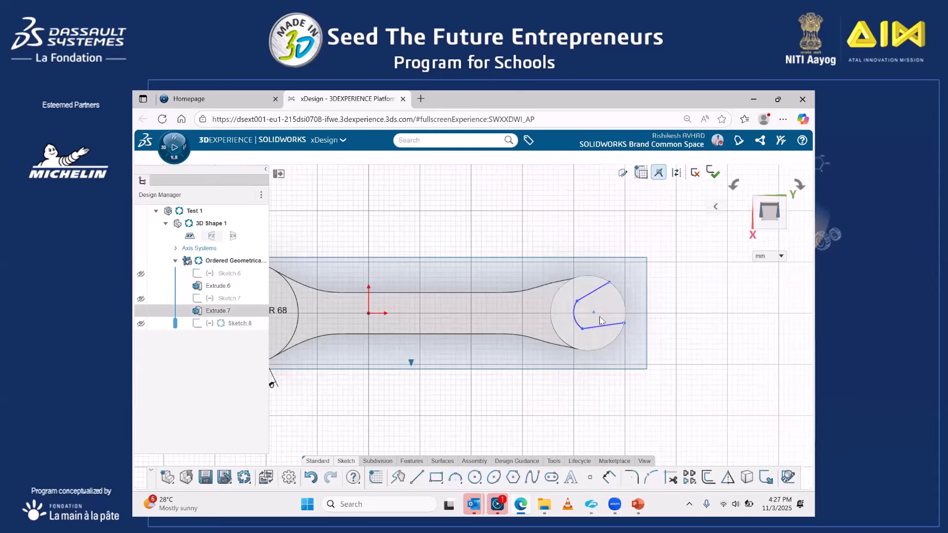
# Dimension the upper line of the smaller disc's jaw opening to 65 mm.
pyautogui.scroll(-3, 537, 317)
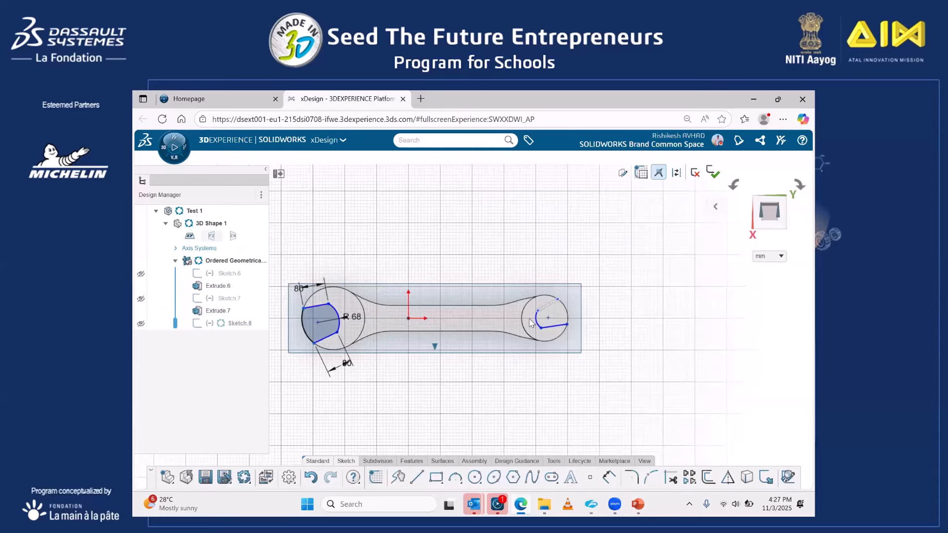
pyautogui.scroll(2, 544, 296)
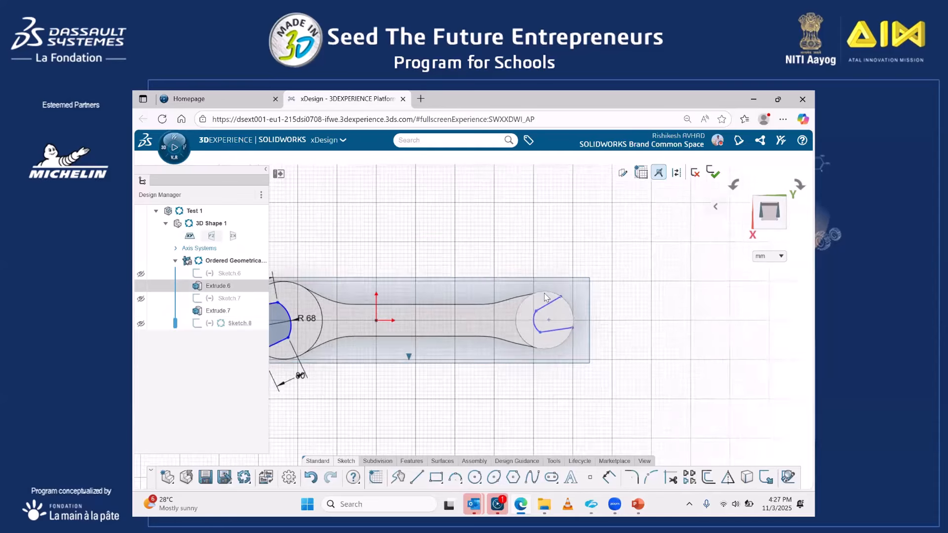
pyautogui.scroll(2, 545, 297)
pyautogui.click(609, 477)
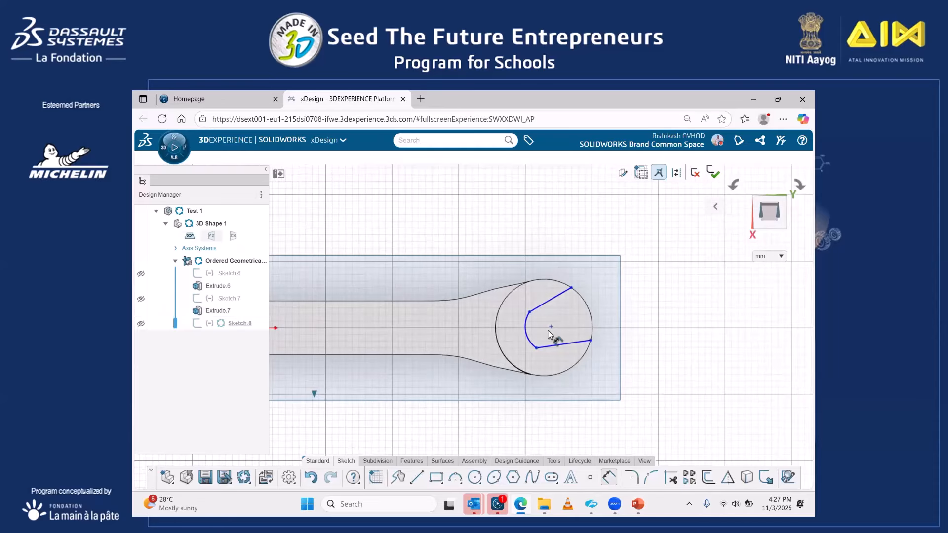
pyautogui.click(543, 304)
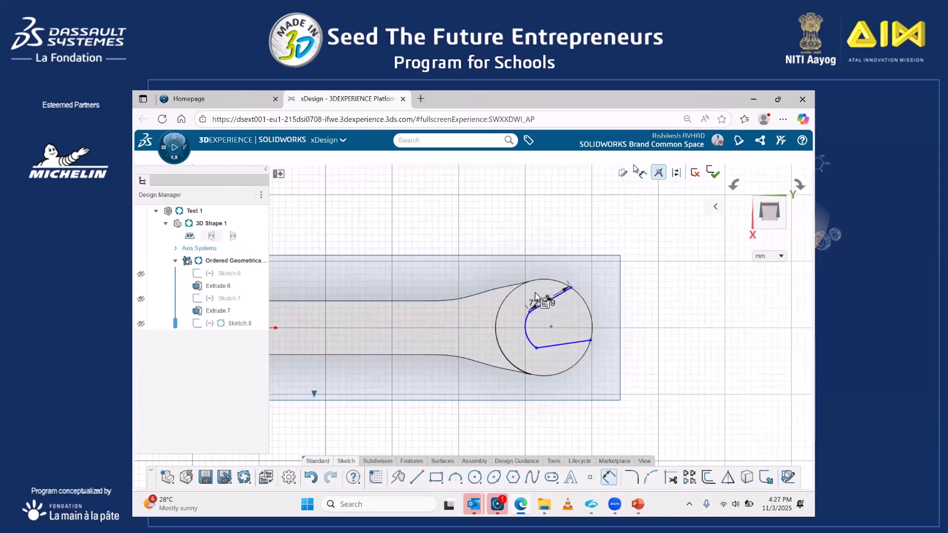
pyautogui.click(507, 242)
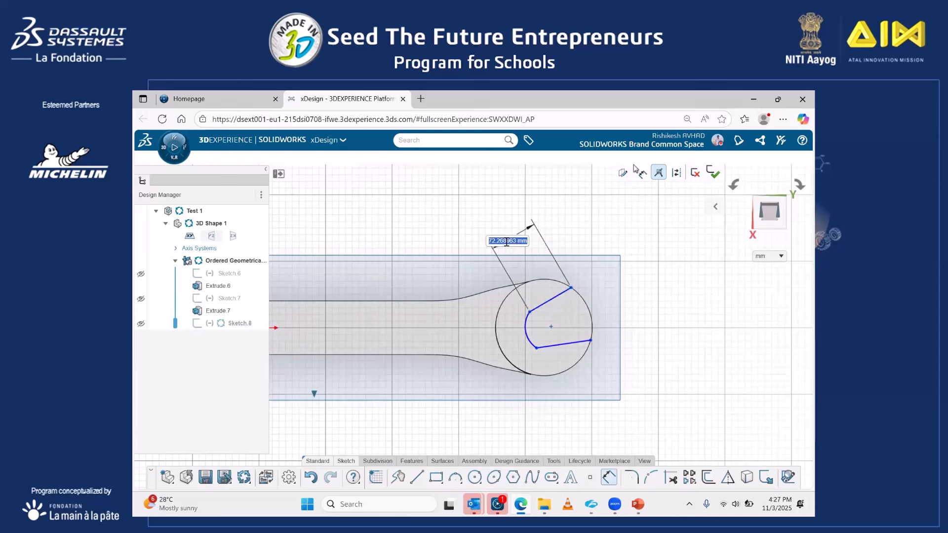
pyautogui.write('65')
pyautogui.press('Return')
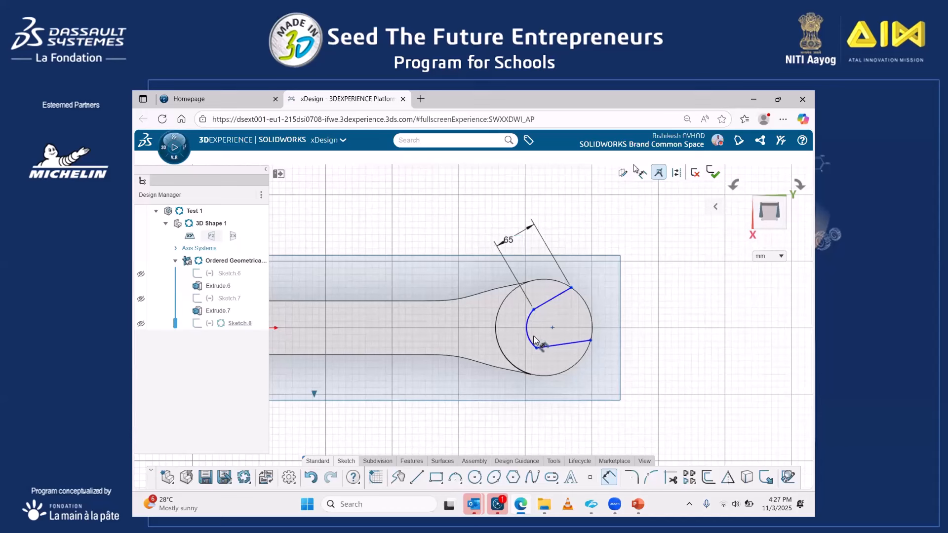
# Dimension the lower line of the smaller disc's jaw opening to 74 mm.
pyautogui.click(564, 349)
pyautogui.click(609, 477)
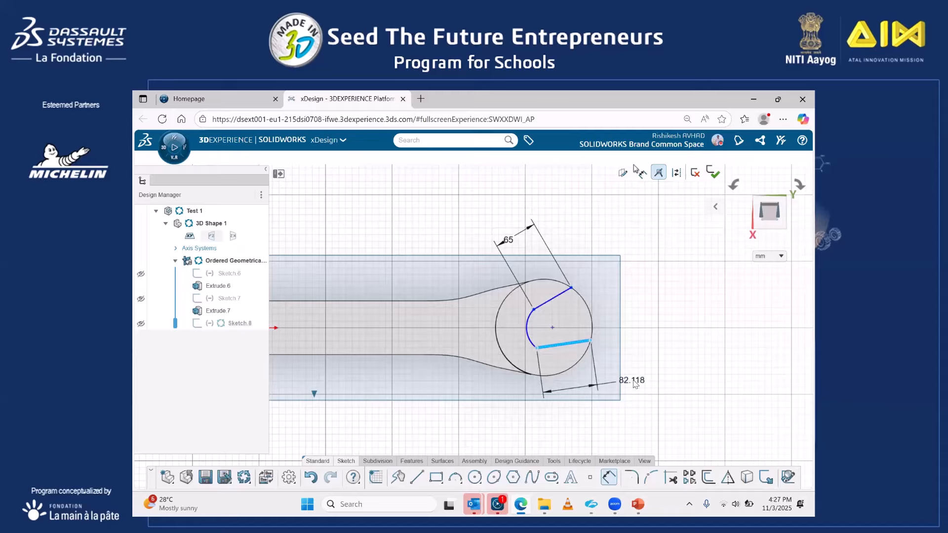
pyautogui.click(634, 380)
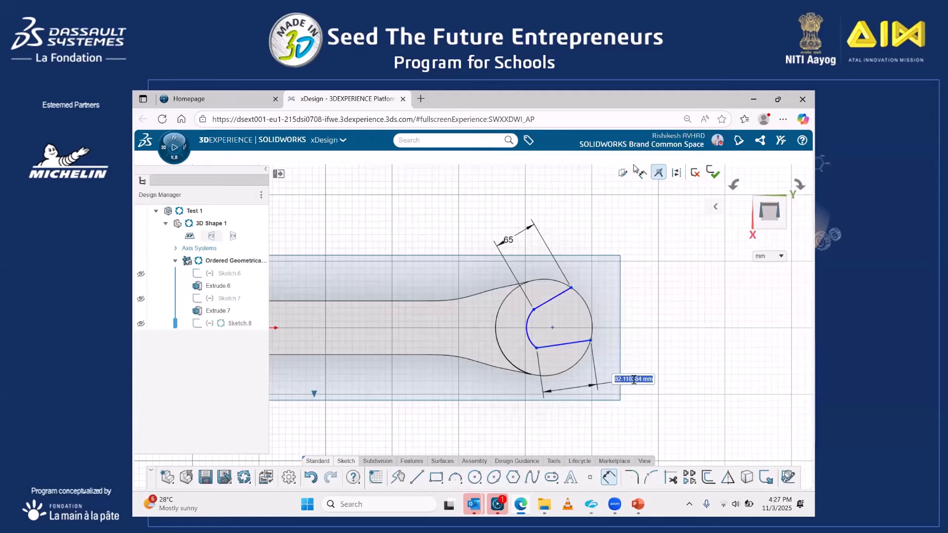
pyautogui.write('71')
pyautogui.press('Return')
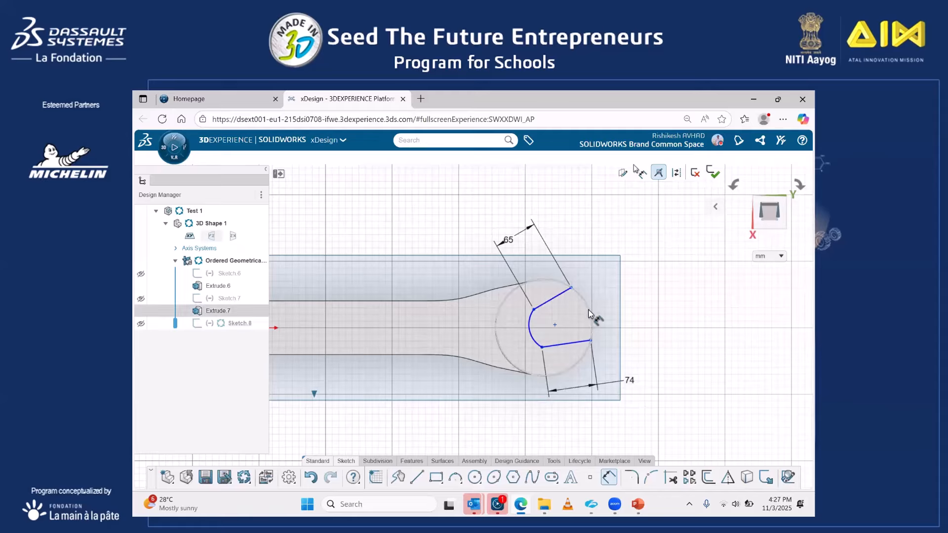
pyautogui.press('Escape')
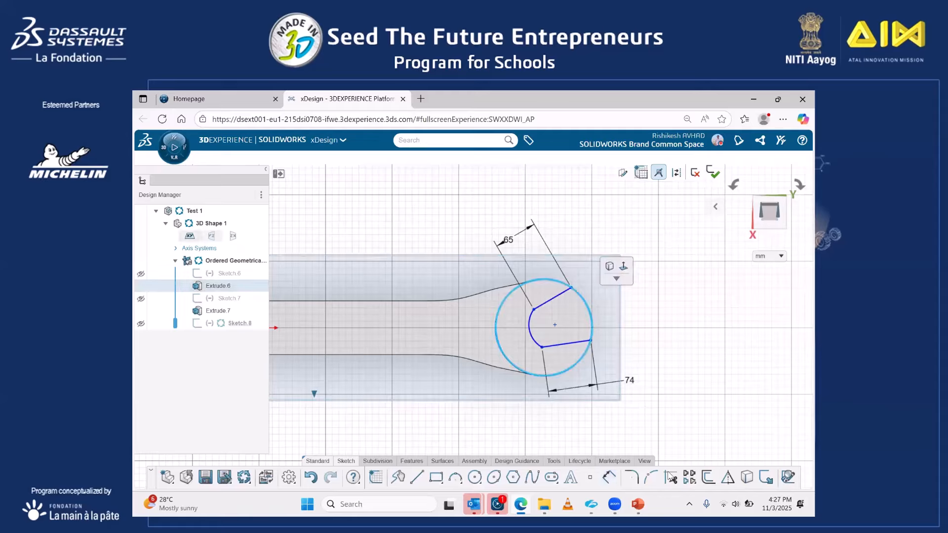
# Convert the smaller disc's circular edge into the sketch and trim away the part outside its jaw opening.
pyautogui.click(587, 310)
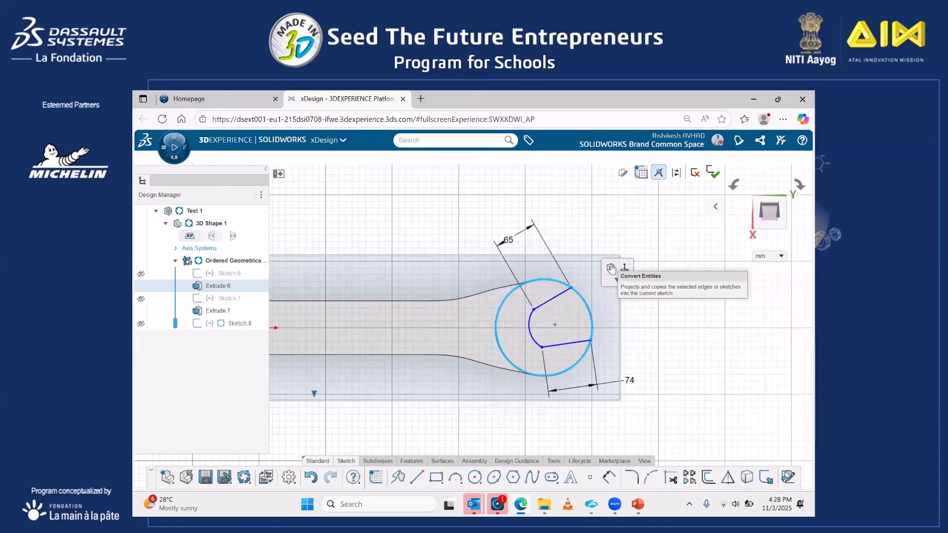
pyautogui.click(611, 268)
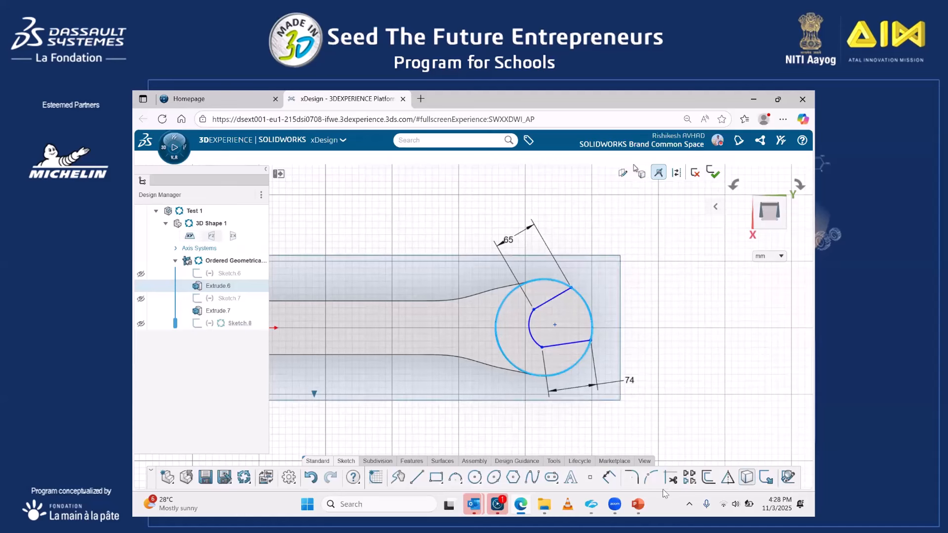
pyautogui.click(669, 482)
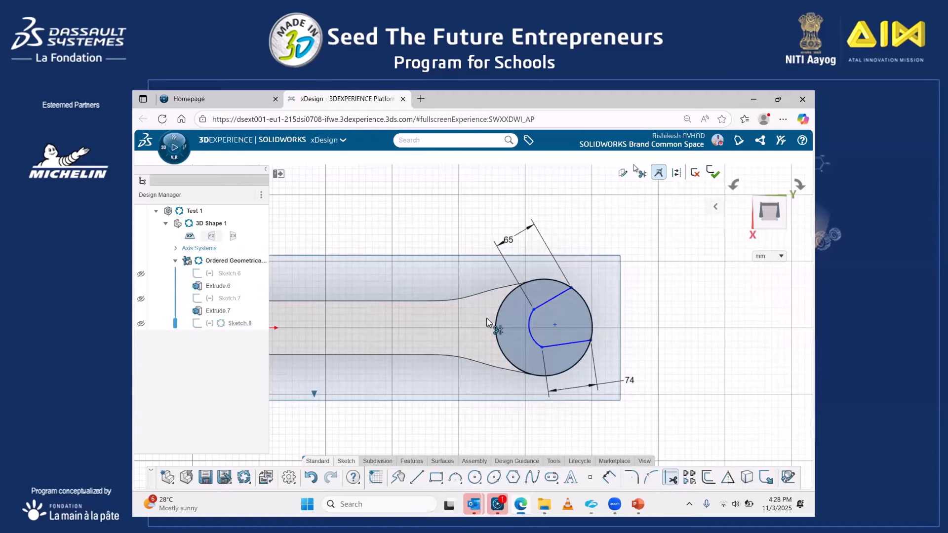
pyautogui.click(503, 327)
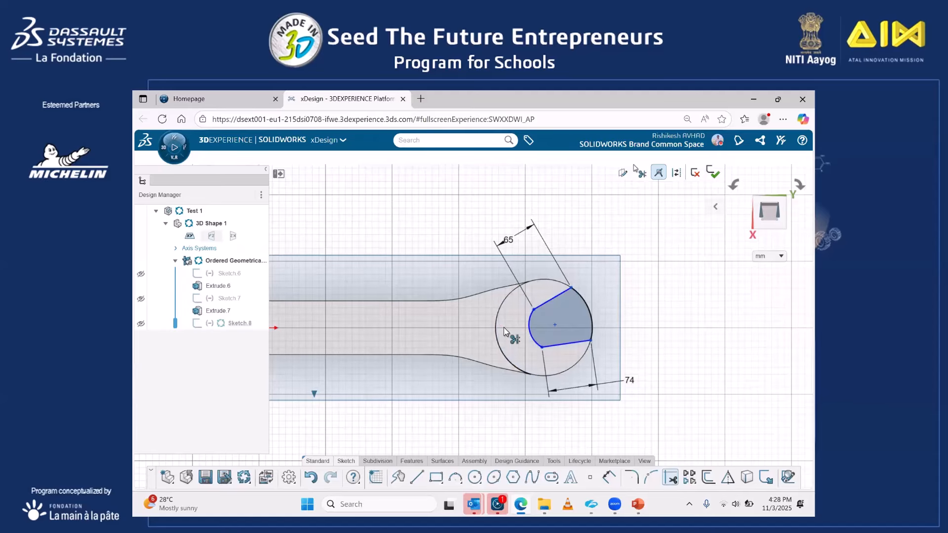
# Extrude-cut both jaw opening profiles using the Through all both end condition.
pyautogui.scroll(-6, 503, 328)
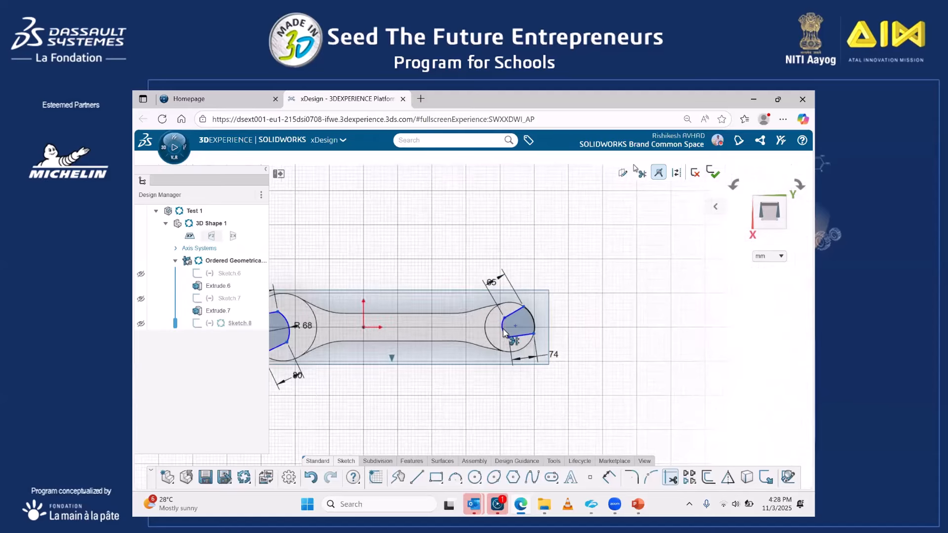
pyautogui.click(412, 460)
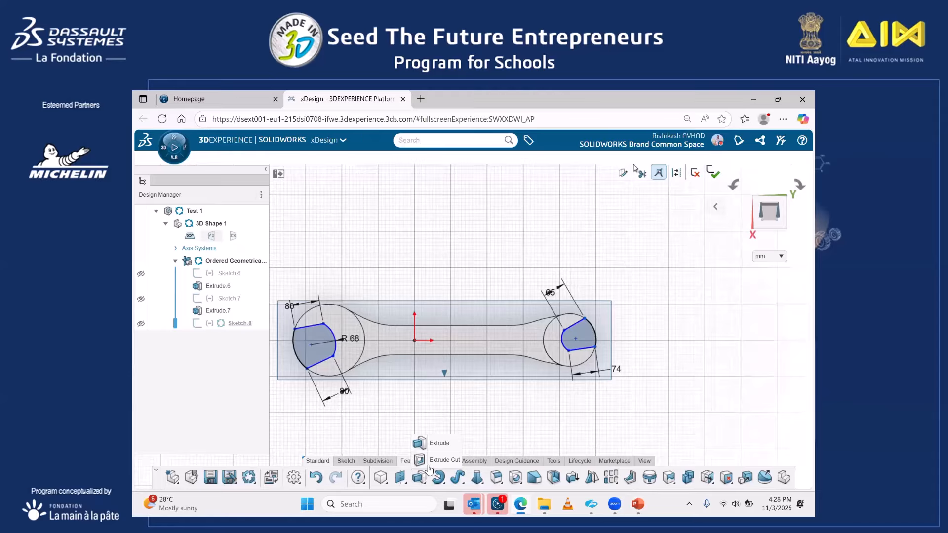
pyautogui.click(429, 463)
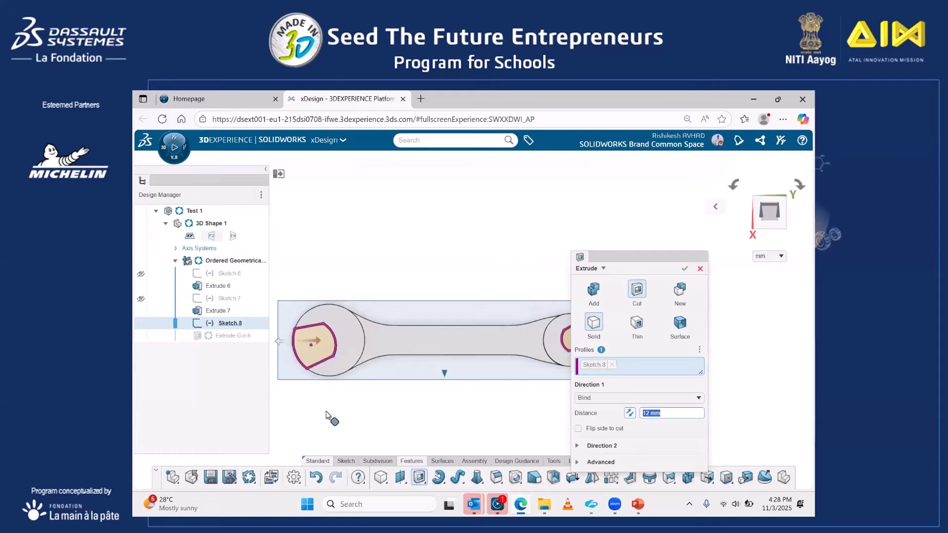
pyautogui.click(598, 401)
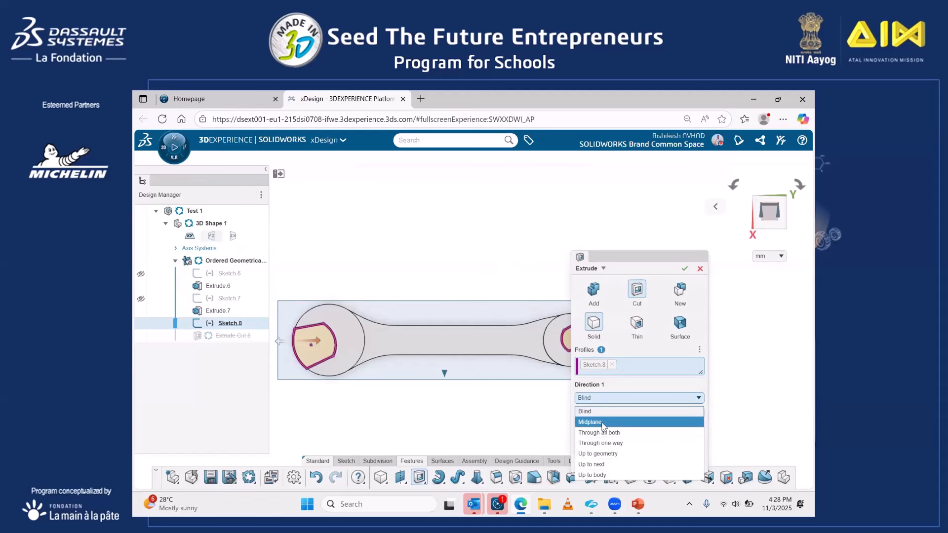
pyautogui.click(604, 433)
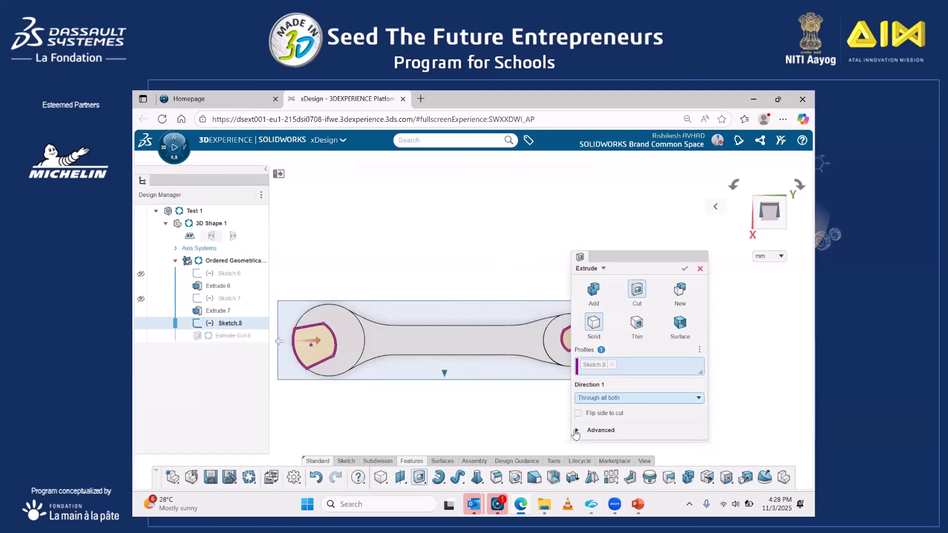
pyautogui.moveTo(501, 475); pyautogui.dragTo(512, 420, button='middle')
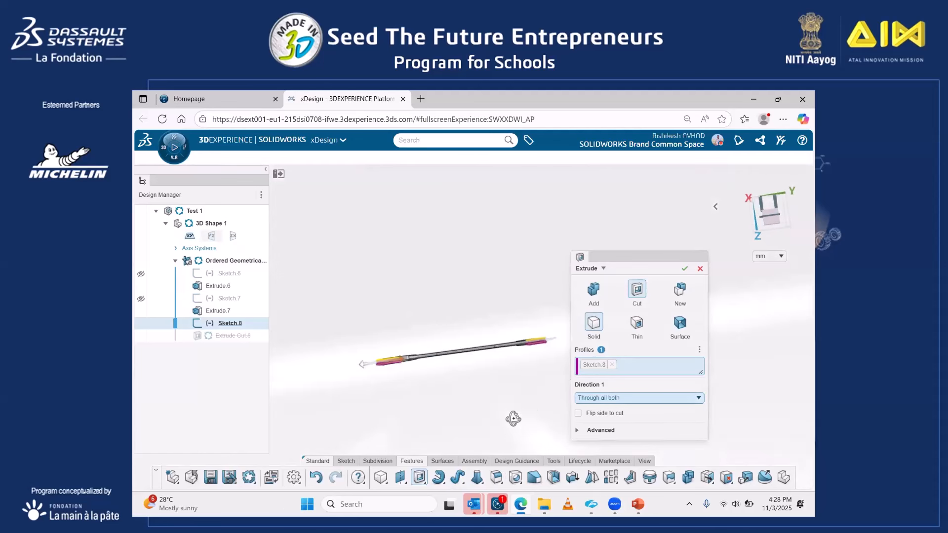
pyautogui.moveTo(635, 256); pyautogui.dragTo(588, 275)
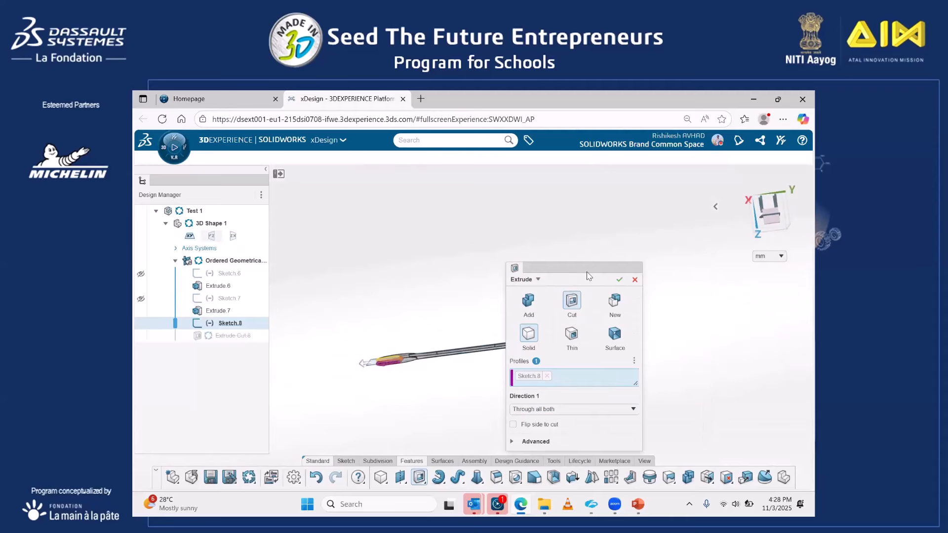
pyautogui.click(618, 280)
pyautogui.moveTo(619, 279); pyautogui.dragTo(523, 276, button='middle')
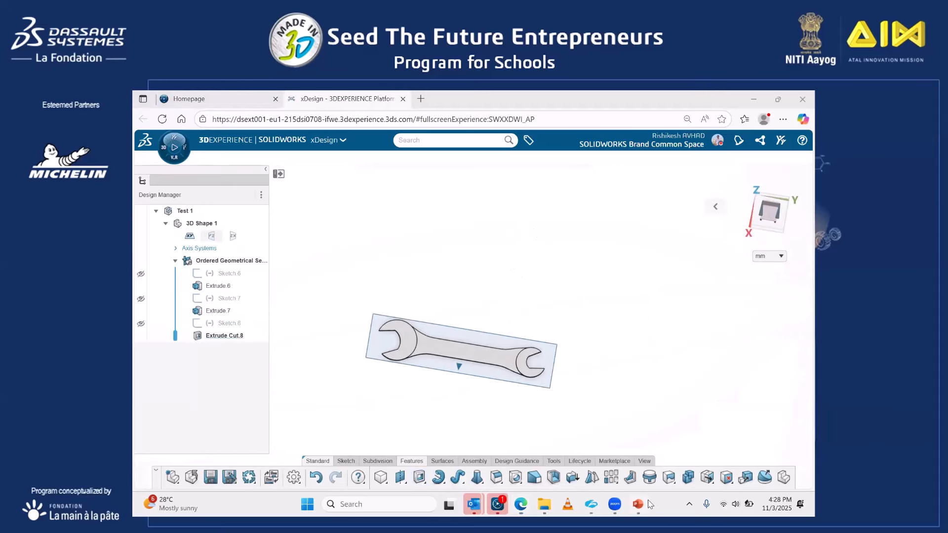
# Compare the wrench model with the reference picture on the Challenge 2 slide in PowerPoint and return to xDesign.
pyautogui.click(648, 502)
pyautogui.click(648, 504)
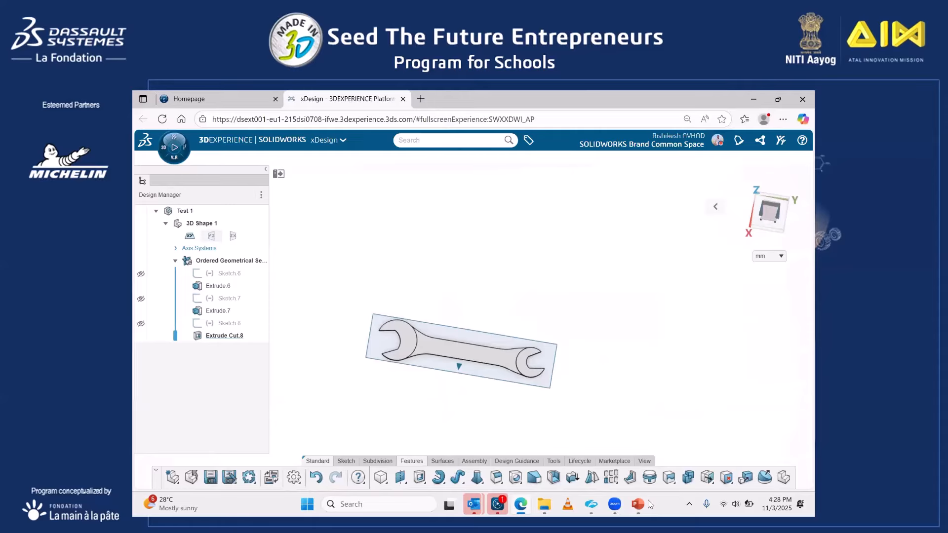
pyautogui.click(649, 504)
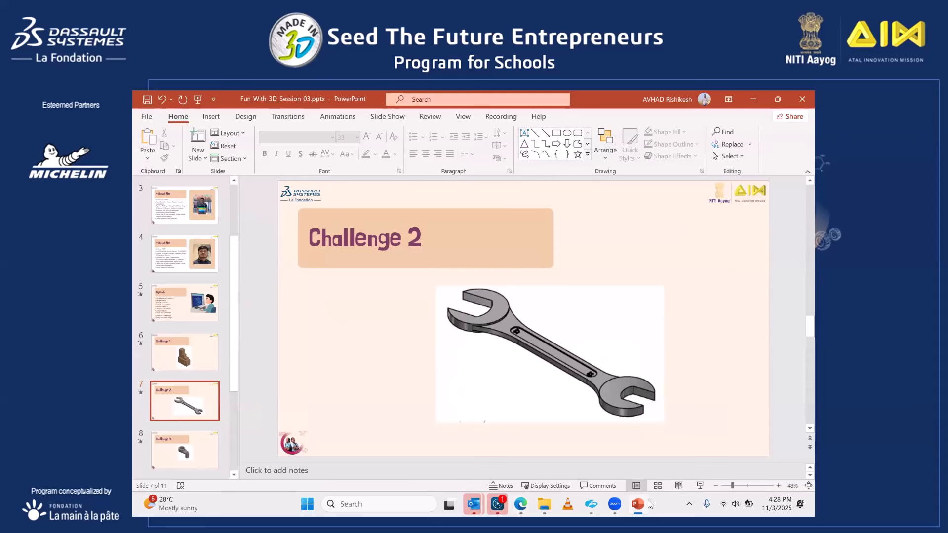
pyautogui.click(648, 504)
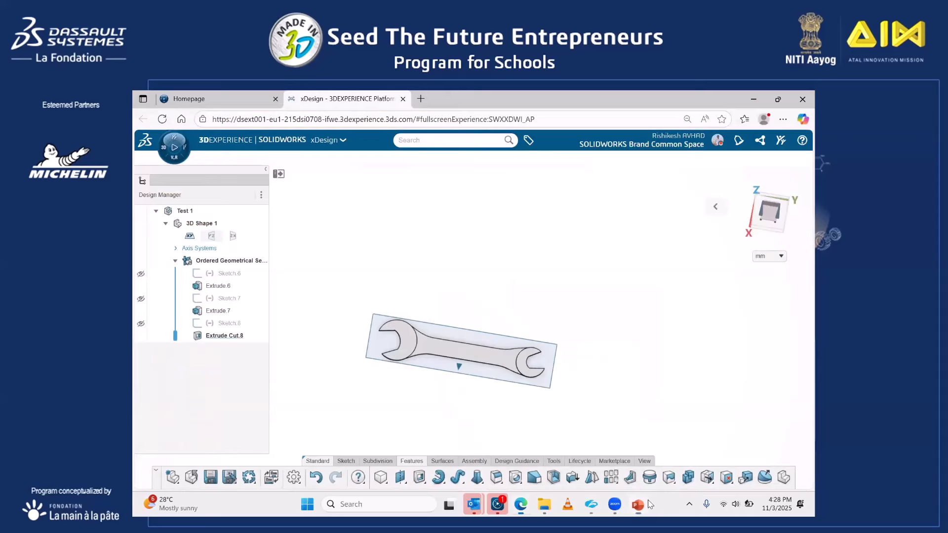
pyautogui.click(649, 504)
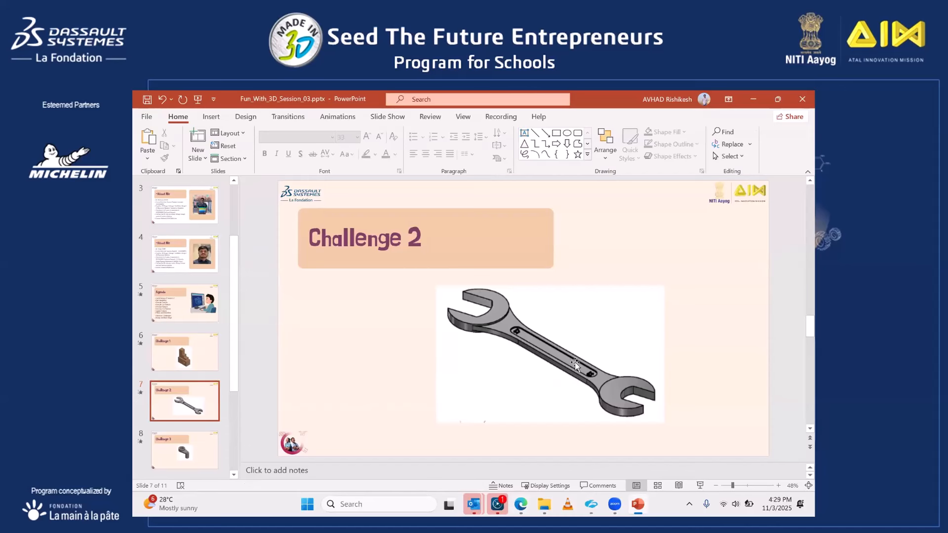
pyautogui.click(637, 504)
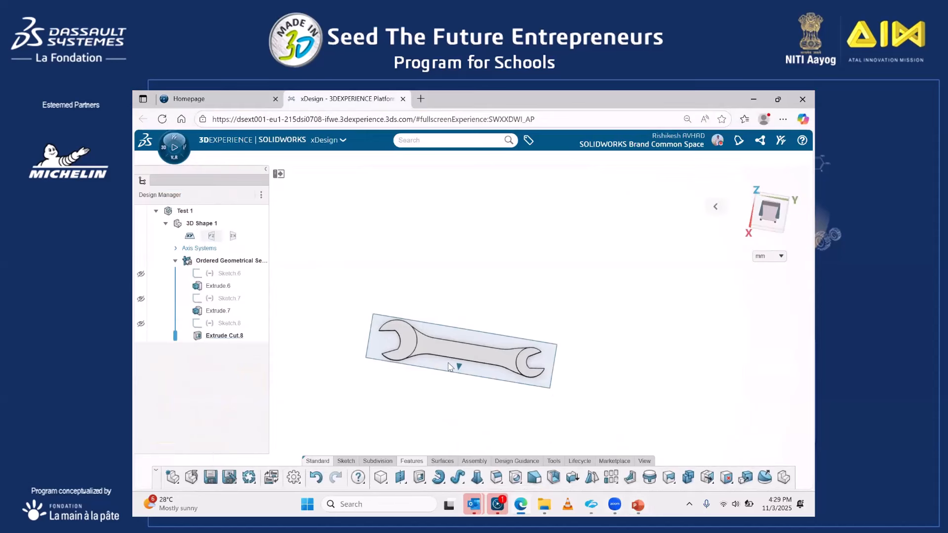
# Start a sketch on the wrench handle's top face and draw a straight slot lengthwise along the handle's centreline.
pyautogui.click(487, 357)
pyautogui.click(542, 330)
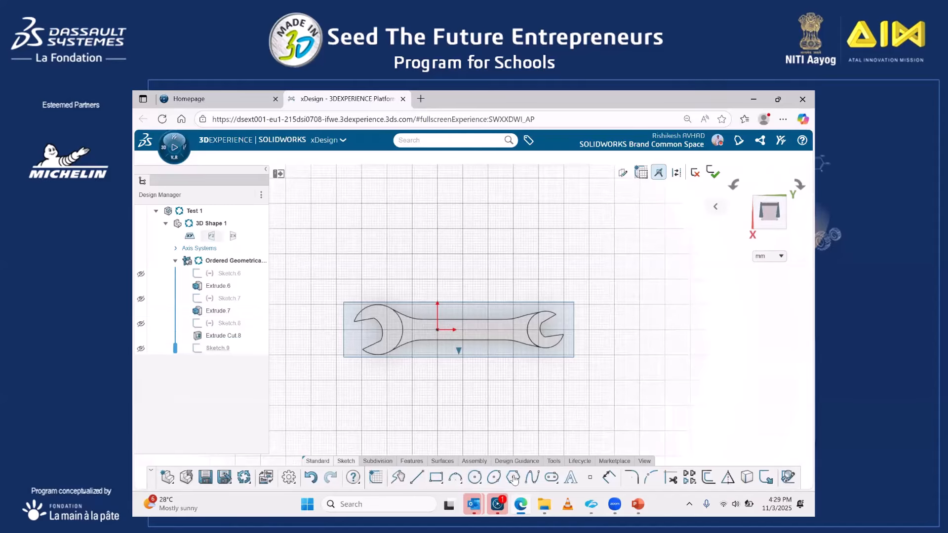
pyautogui.click(551, 478)
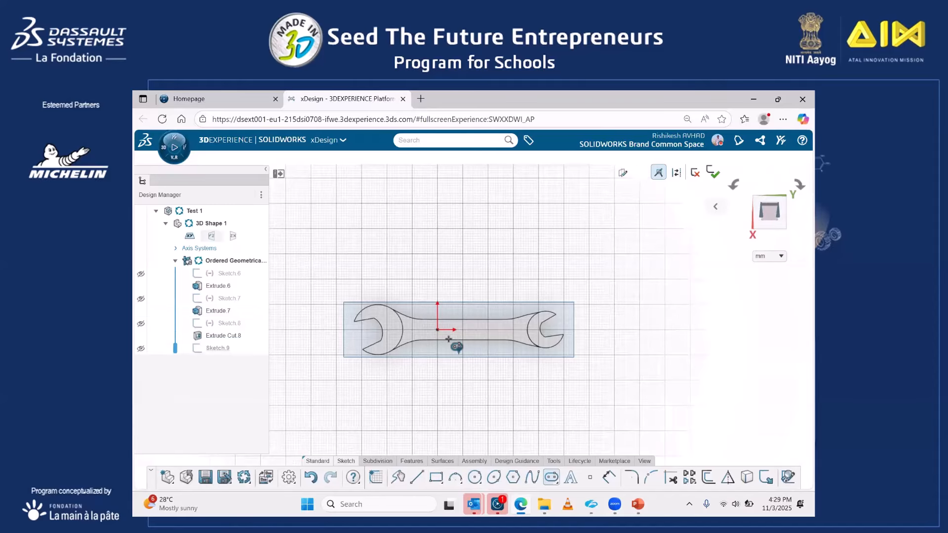
pyautogui.scroll(-4, 461, 341)
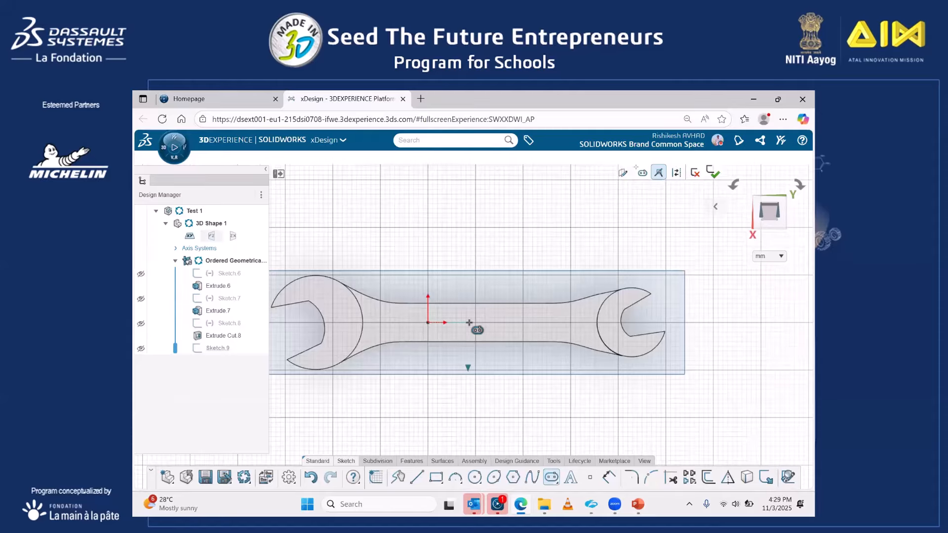
pyautogui.click(469, 322)
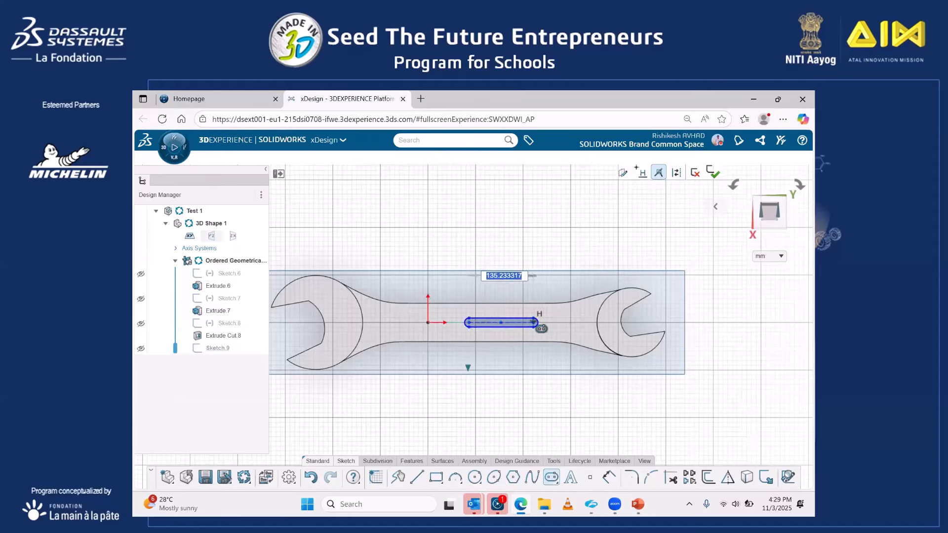
pyautogui.press('Escape')
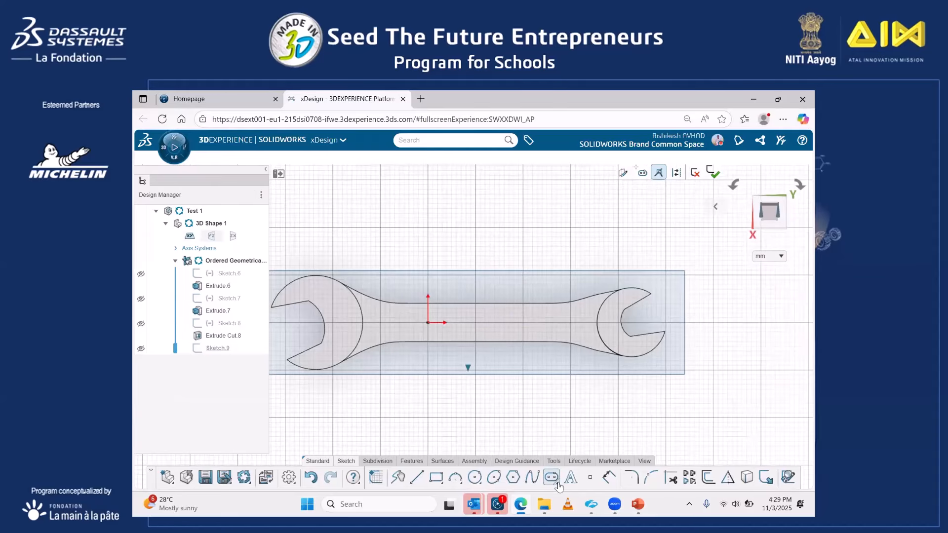
pyautogui.click(558, 485)
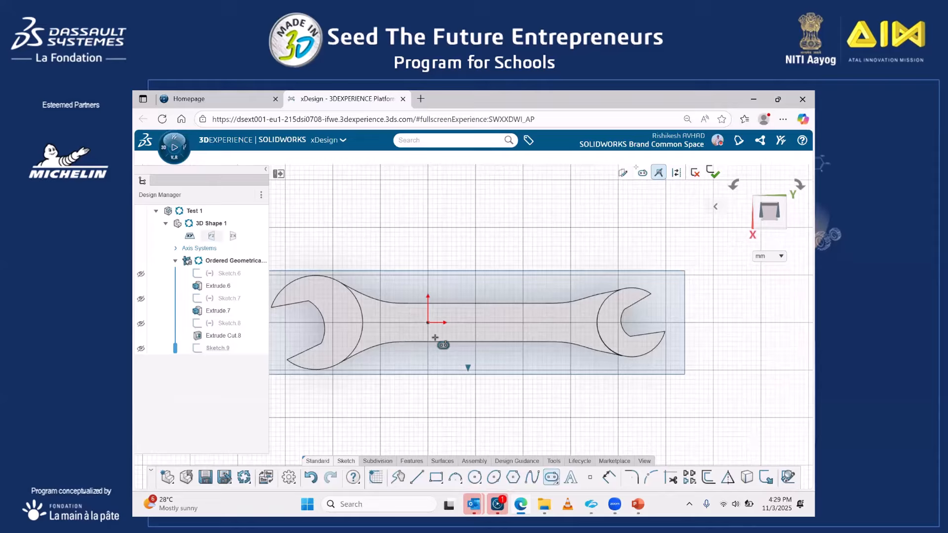
pyautogui.click(405, 322)
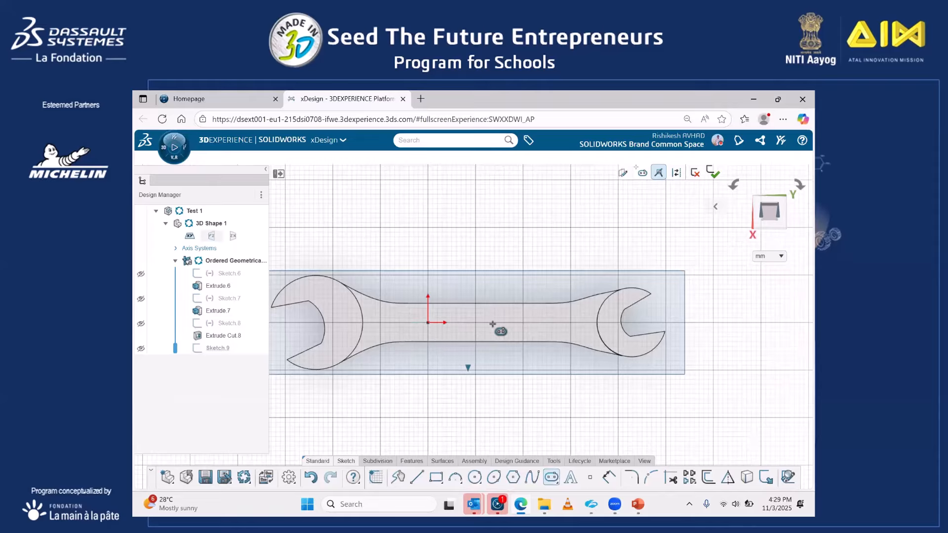
pyautogui.click(558, 322)
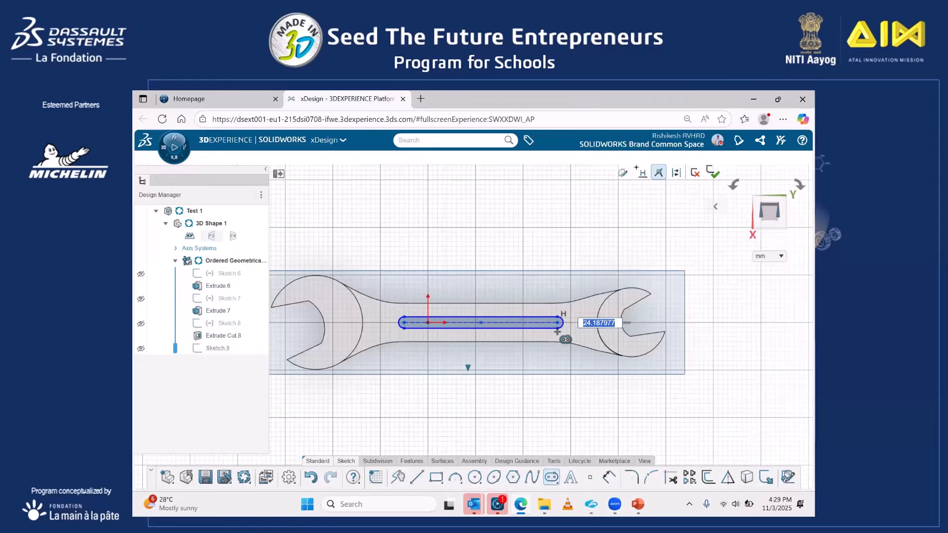
pyautogui.click(565, 339)
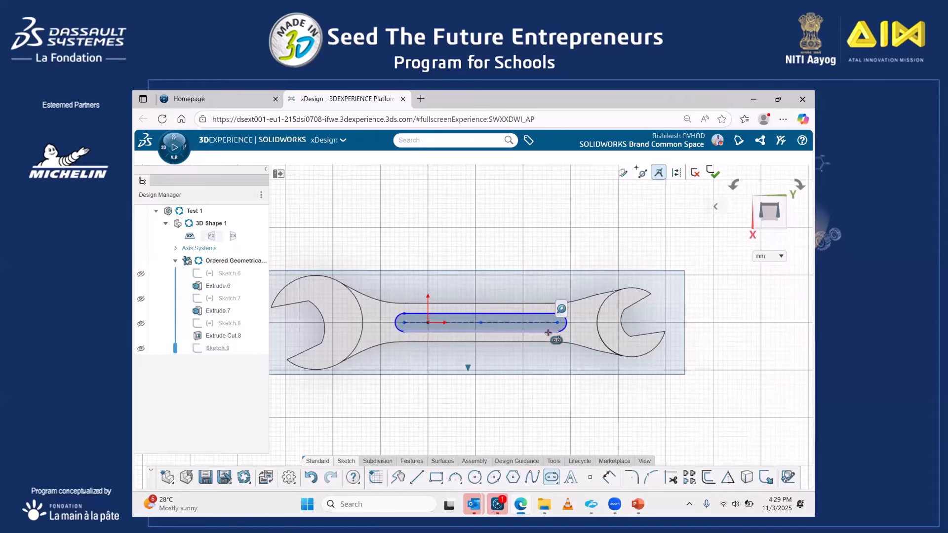
# Extrude-cut the handle's slot sketch to a Blind depth of 3 mm.
pyautogui.moveTo(527, 388); pyautogui.dragTo(438, 481, button='middle')
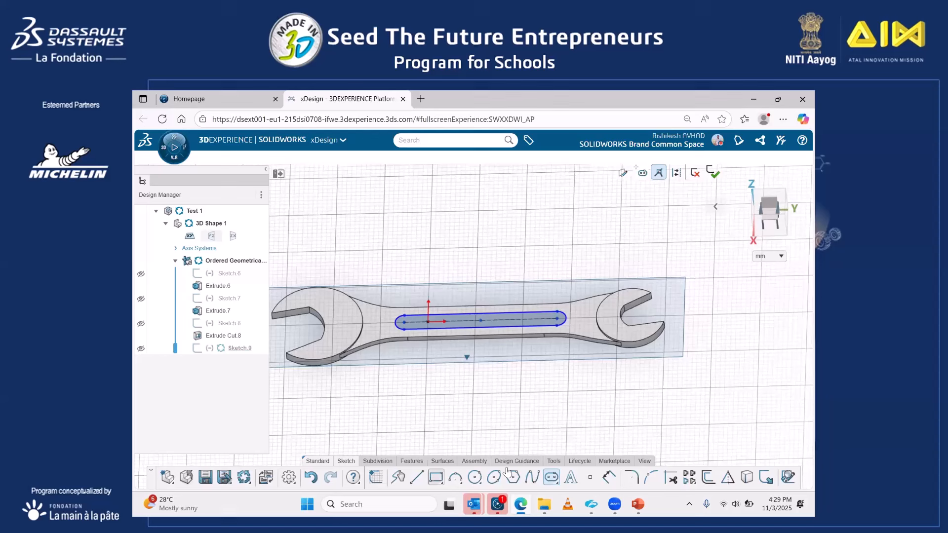
pyautogui.click(411, 461)
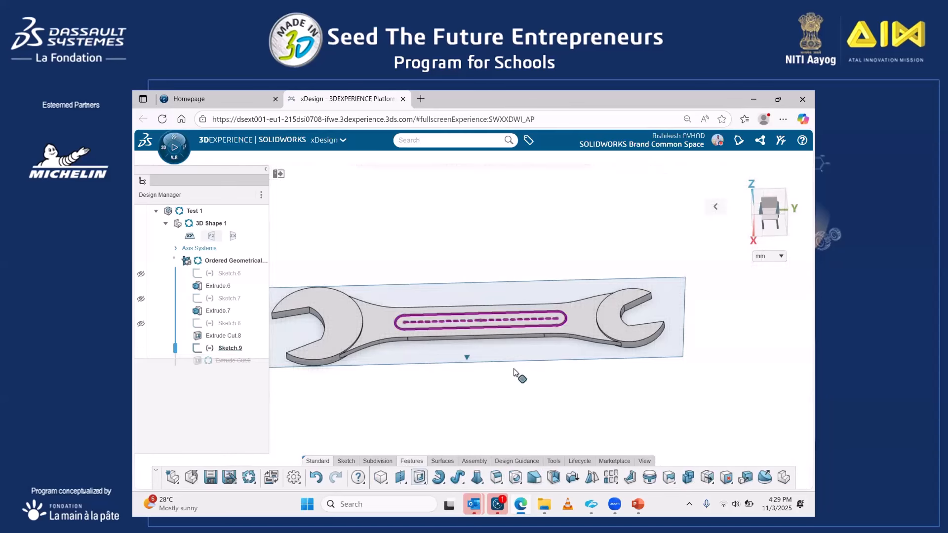
pyautogui.click(564, 409)
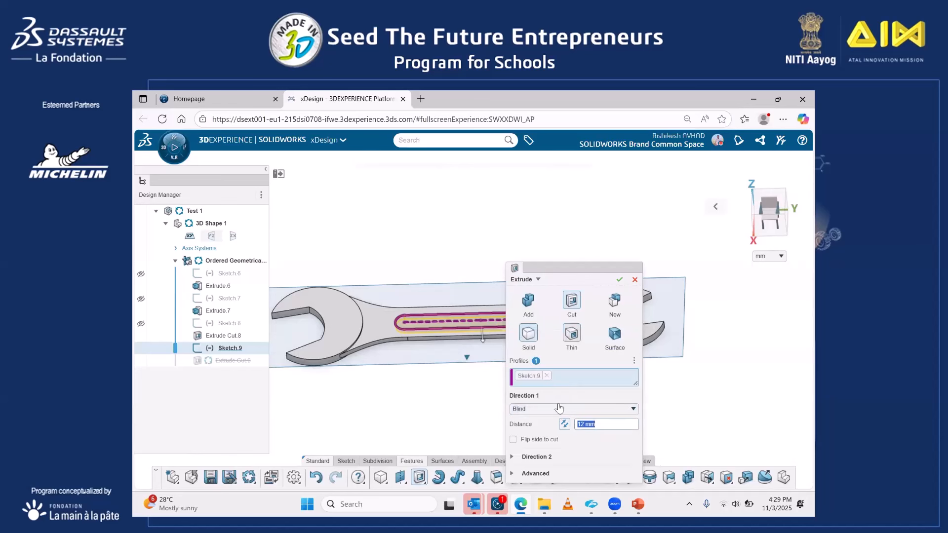
pyautogui.click(559, 408)
pyautogui.write('2')
pyautogui.press('Return')
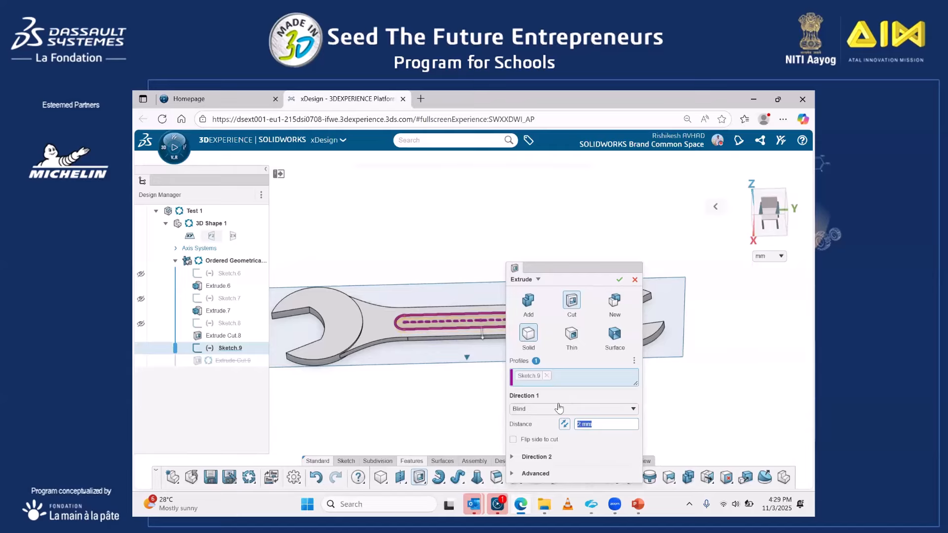
pyautogui.moveTo(463, 329); pyautogui.dragTo(463, 338, button='middle')
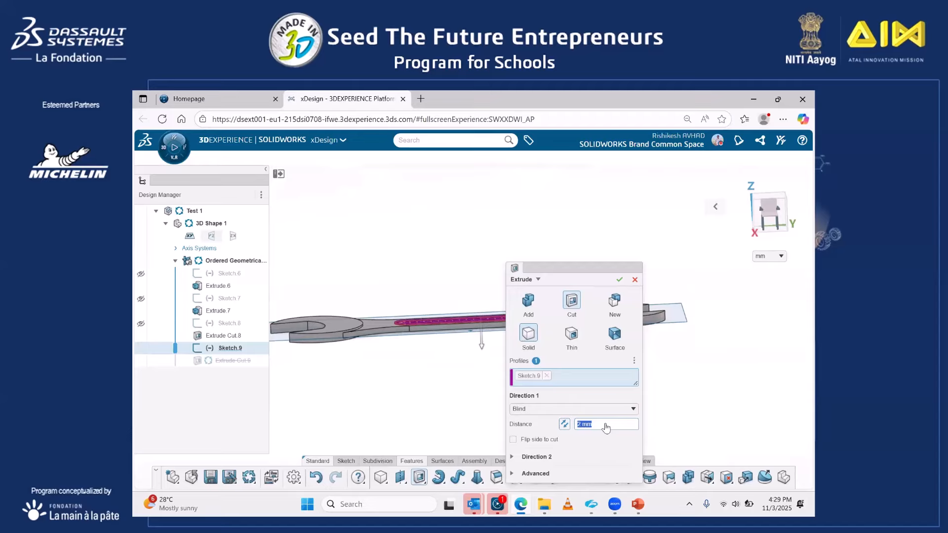
pyautogui.press('BackSpace')
pyautogui.press('Return')
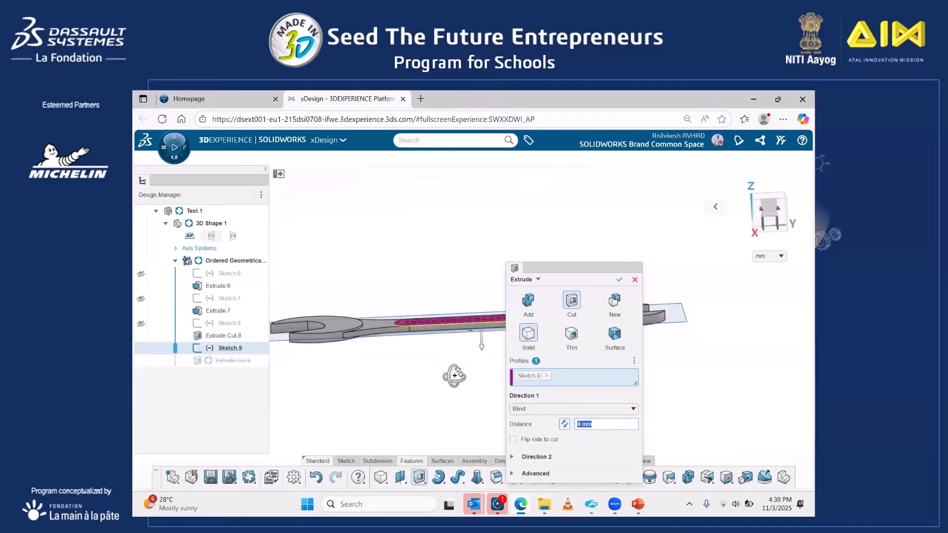
pyautogui.moveTo(450, 377); pyautogui.dragTo(405, 390, button='middle')
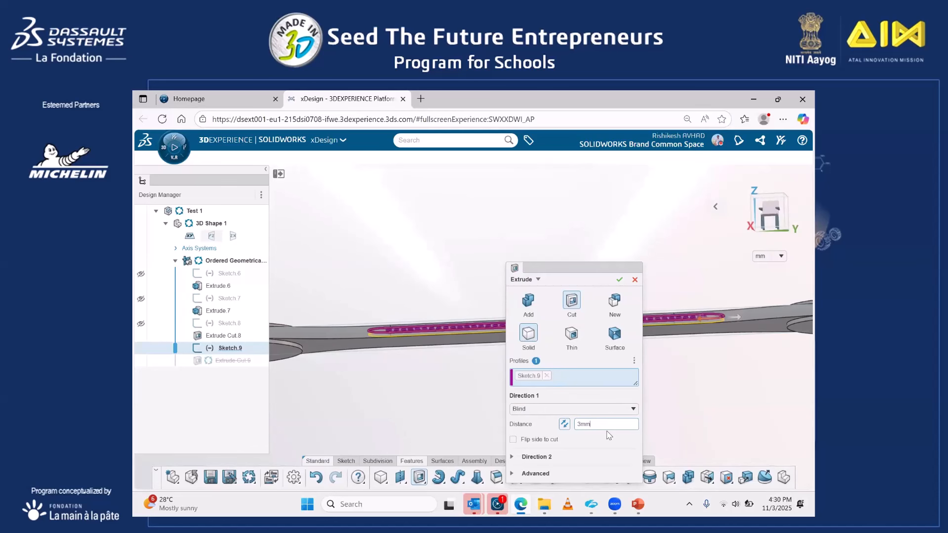
pyautogui.press('Return')
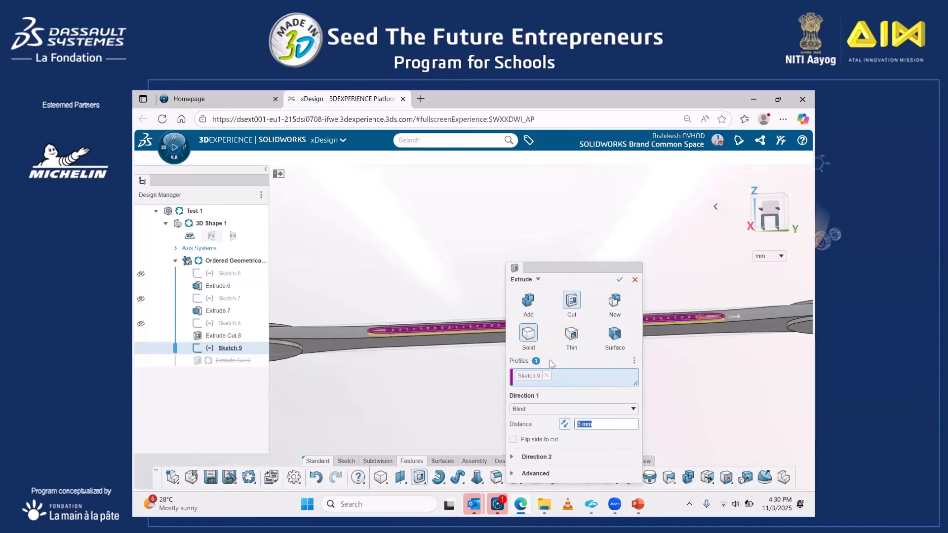
pyautogui.click(619, 281)
# Select the floor face of the handle's slot recess and orient the view normal to it.
pyautogui.moveTo(539, 315); pyautogui.dragTo(513, 370, button='middle')
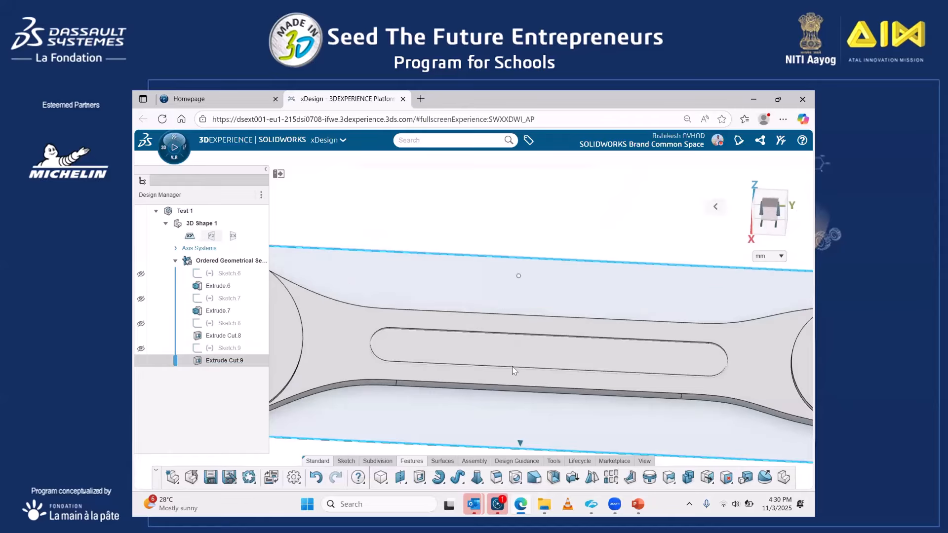
pyautogui.click(477, 351)
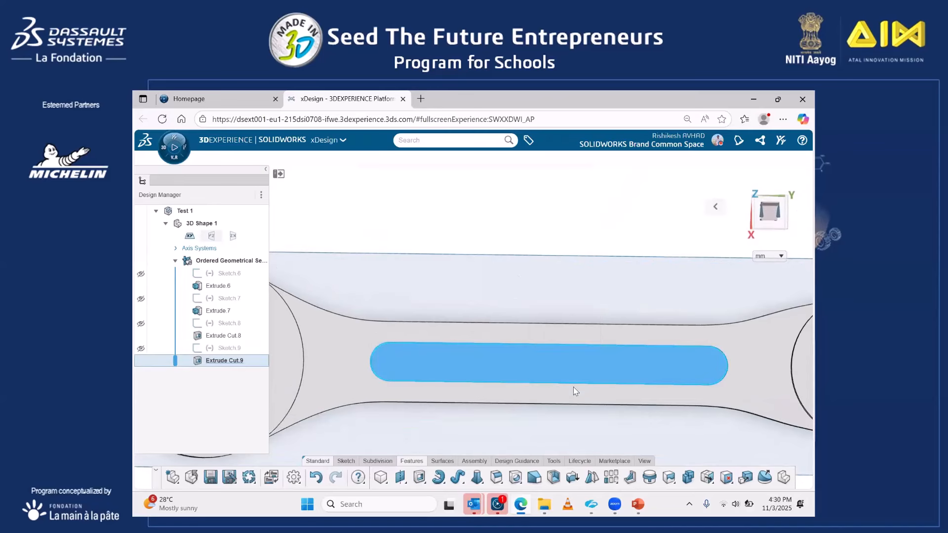
pyautogui.press('n')
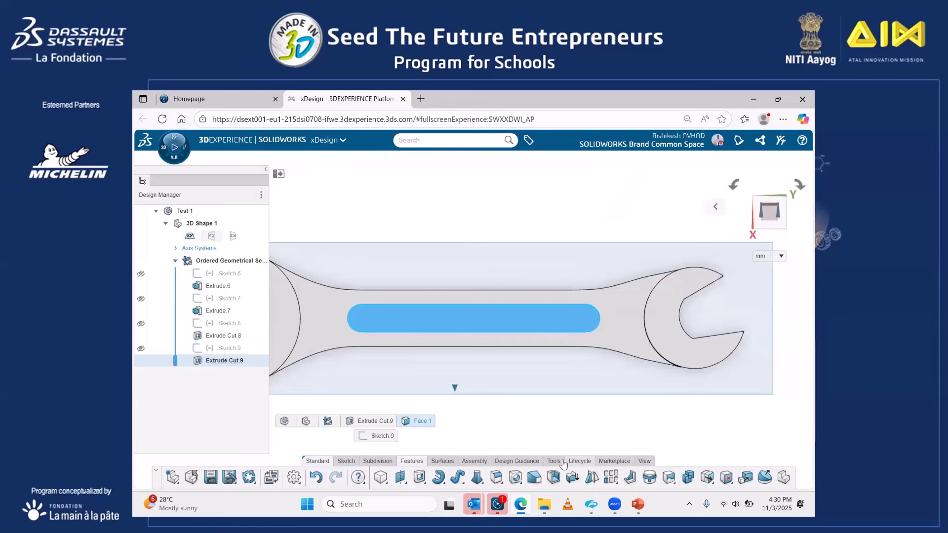
pyautogui.click(474, 461)
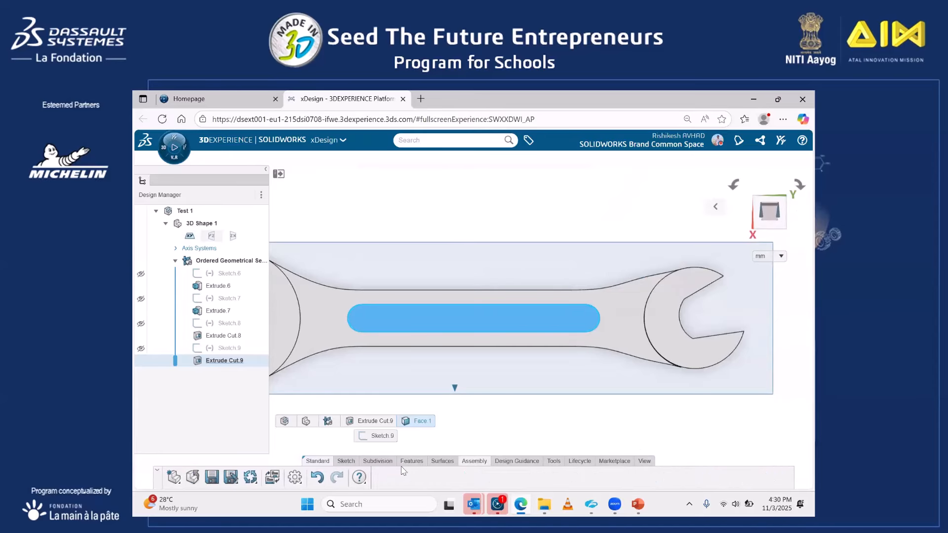
pyautogui.click(377, 461)
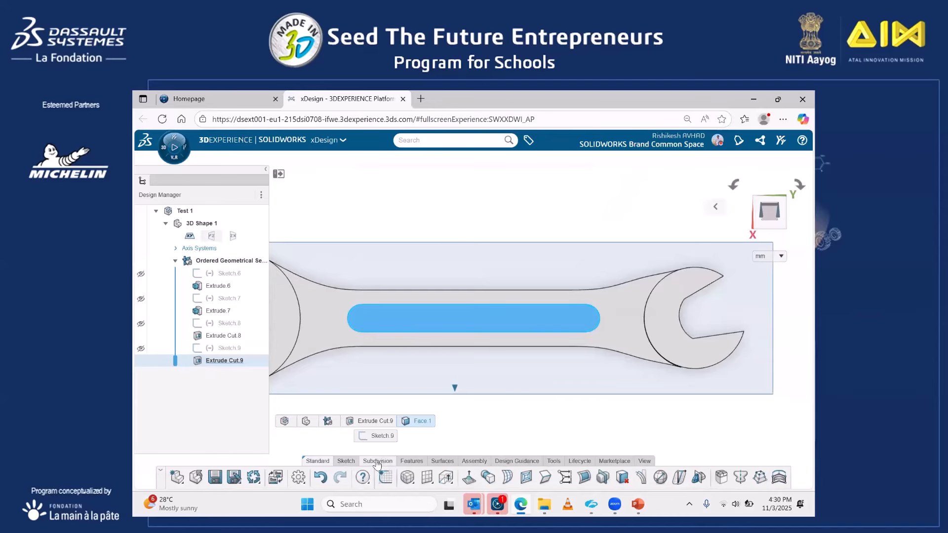
pyautogui.click(411, 461)
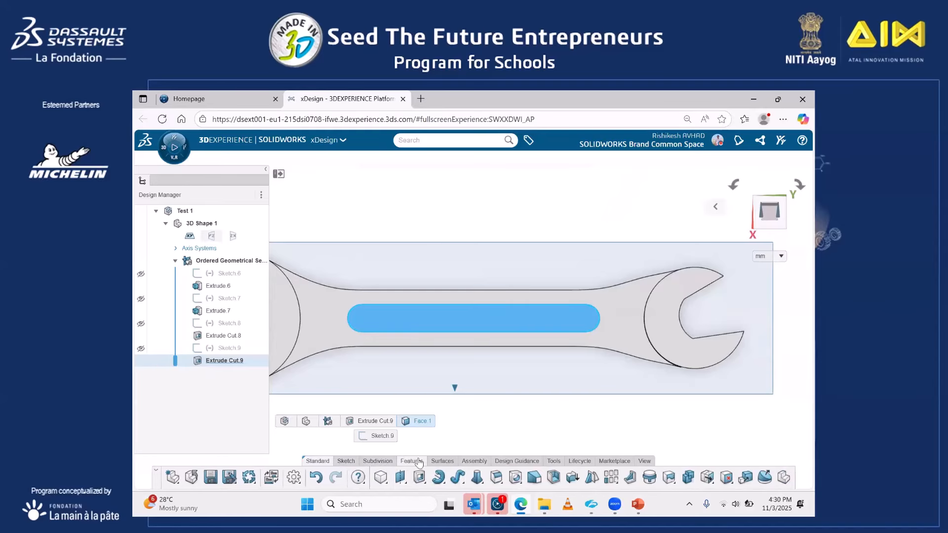
pyautogui.click(444, 461)
pyautogui.click(473, 461)
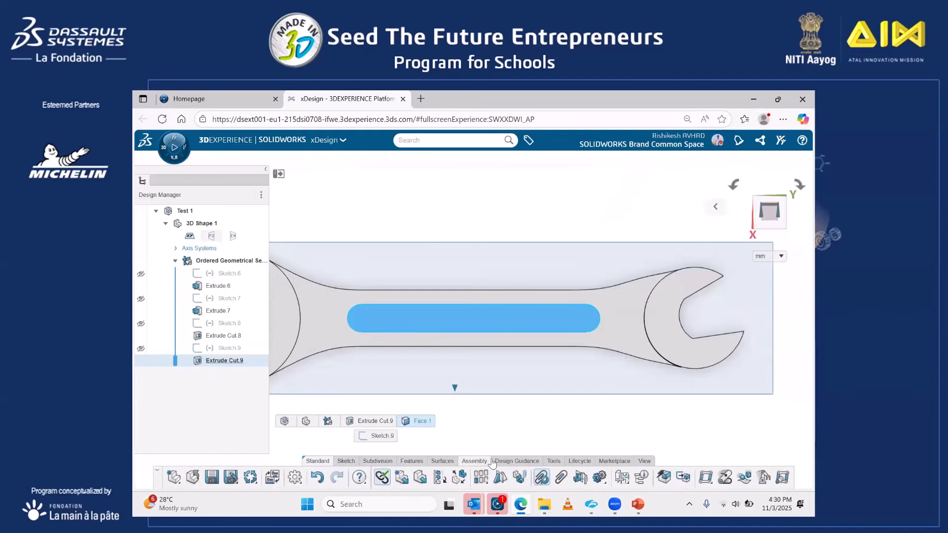
pyautogui.click(517, 461)
pyautogui.click(553, 461)
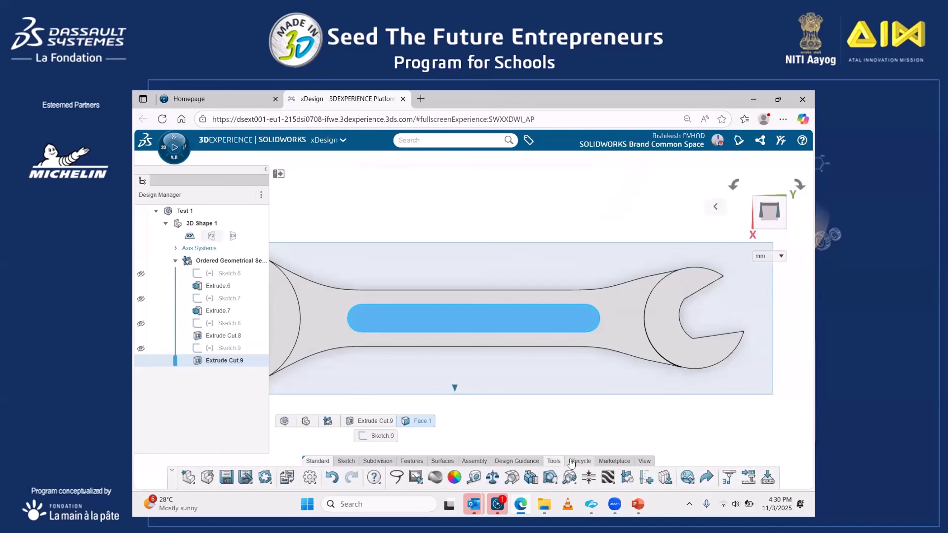
pyautogui.click(571, 461)
pyautogui.click(614, 461)
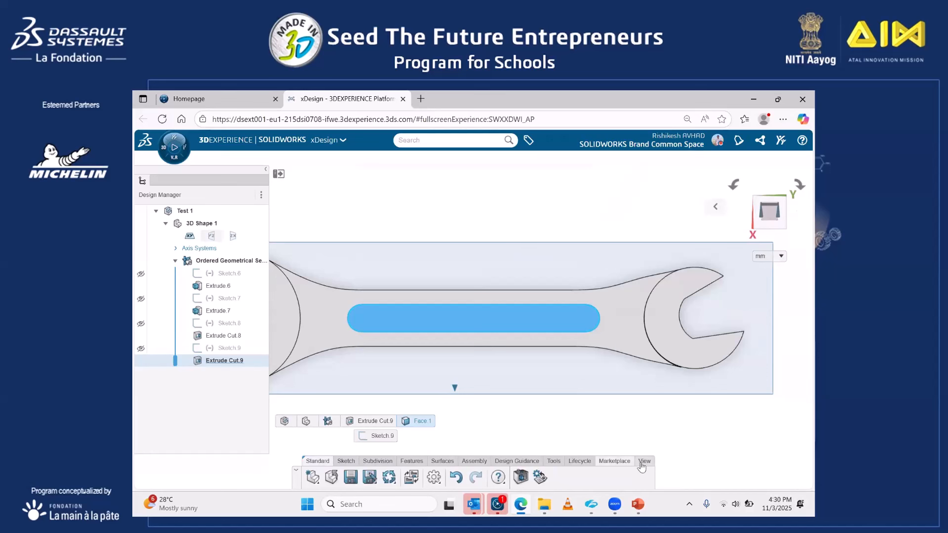
pyautogui.click(644, 461)
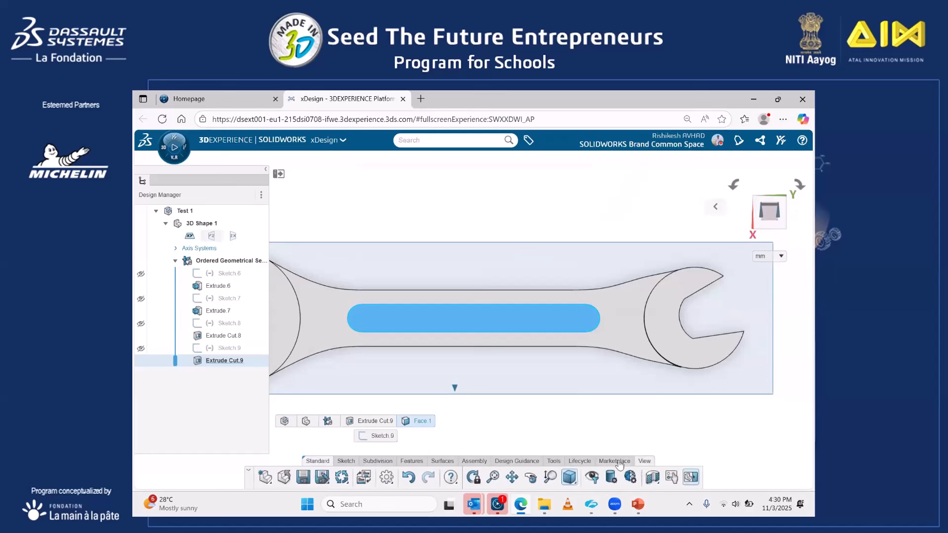
# Start a sketch text on the slot recess floor reading 17, with the font size set to 18 mm.
pyautogui.click(353, 462)
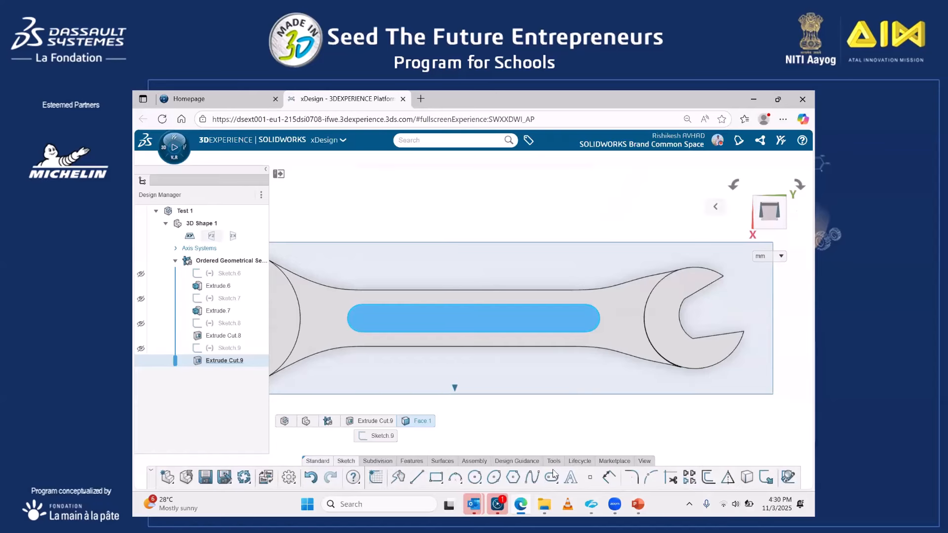
pyautogui.click(568, 480)
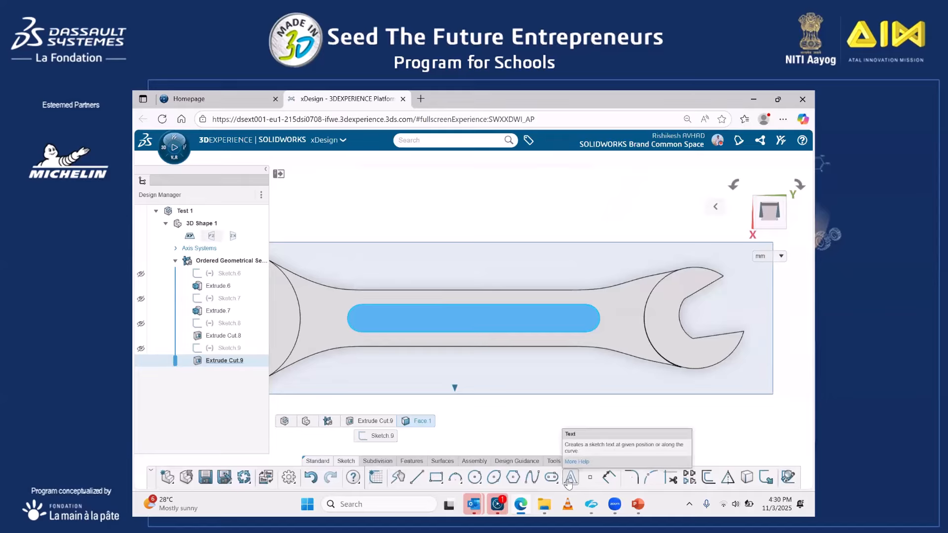
pyautogui.click(371, 325)
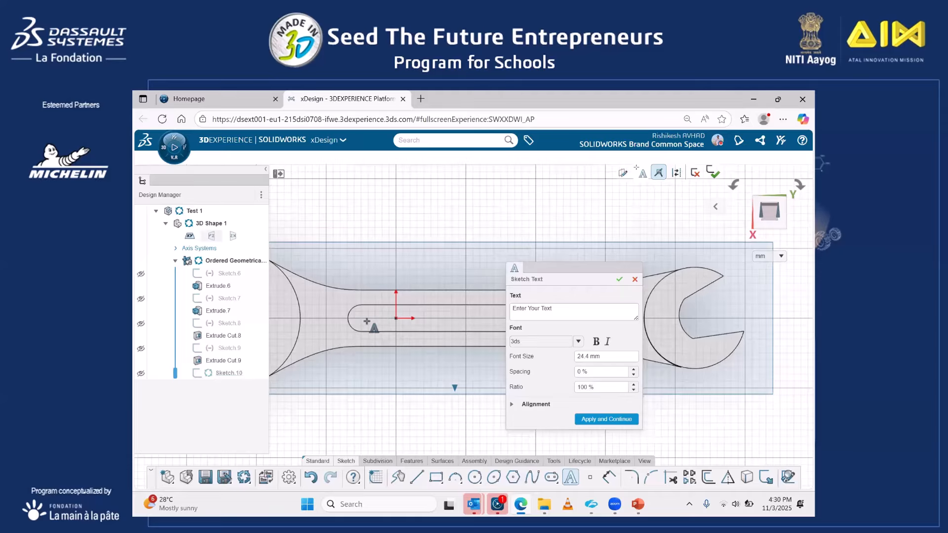
pyautogui.click(363, 320)
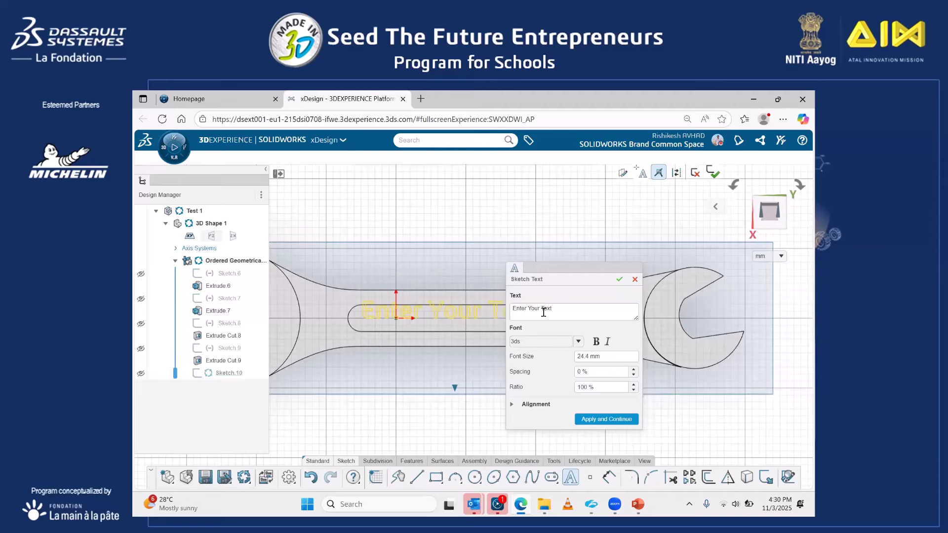
pyautogui.click(578, 313)
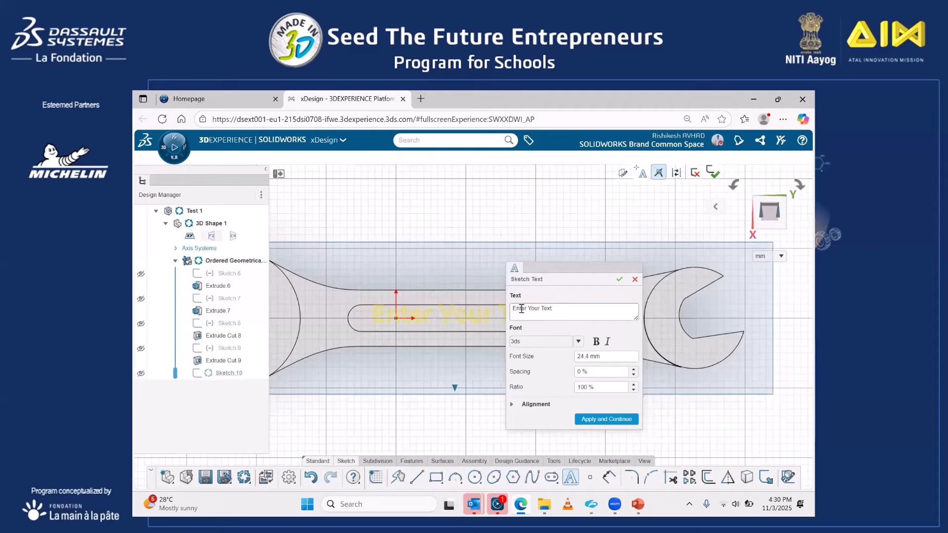
pyautogui.hotkey('ctrl', 'a')
pyautogui.write('1')
pyautogui.click(604, 356)
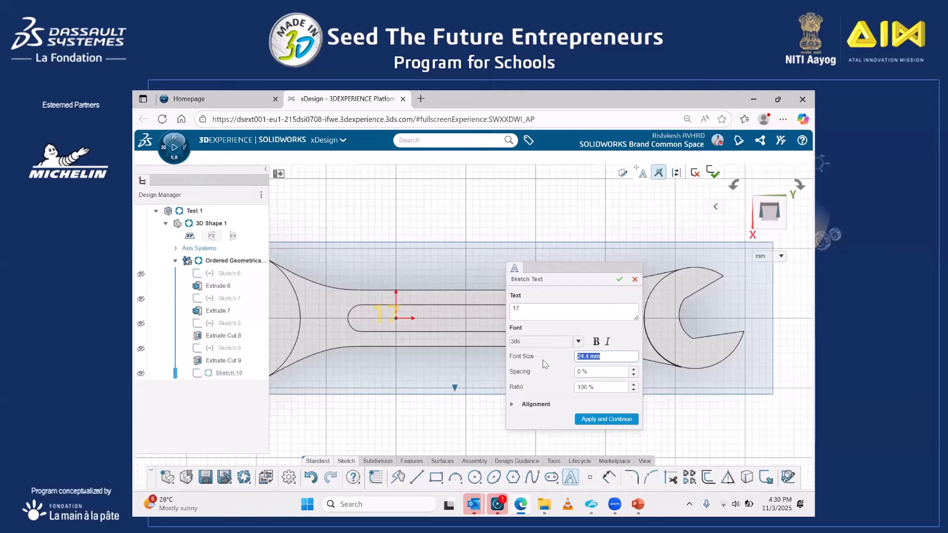
pyautogui.write('20')
# Set the 17 text's vertical alignment to middle and place it in the slot near the wrench's larger head.
pyautogui.click(524, 405)
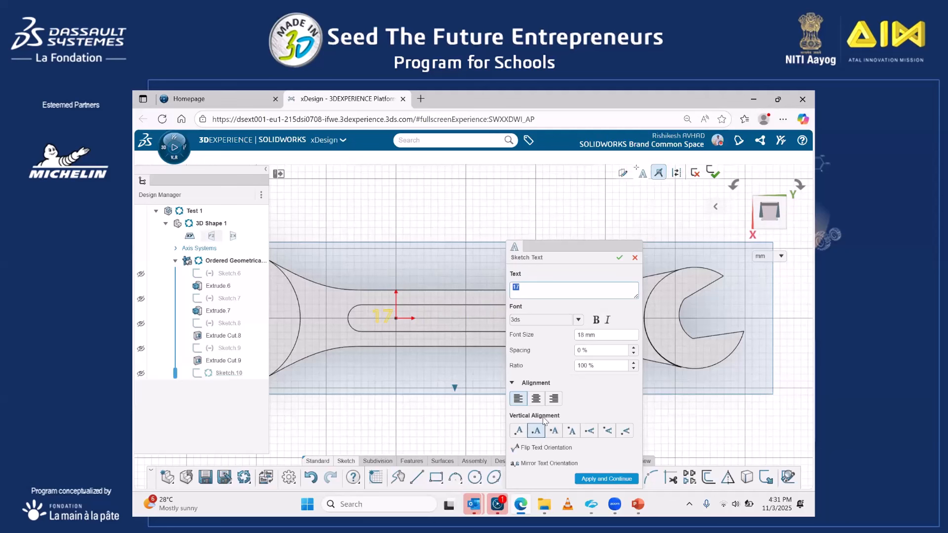
pyautogui.click(589, 432)
pyautogui.click(623, 433)
pyautogui.click(553, 431)
pyautogui.click(379, 324)
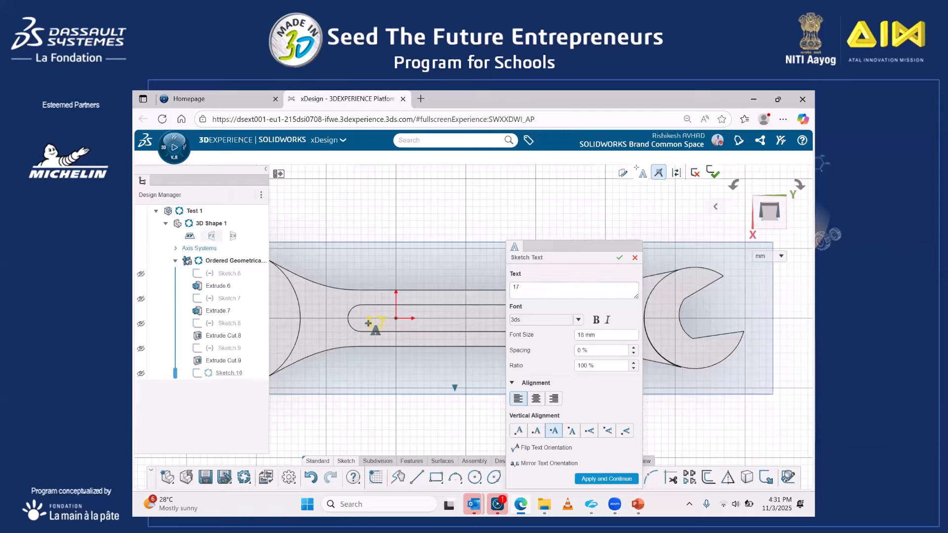
pyautogui.click(594, 482)
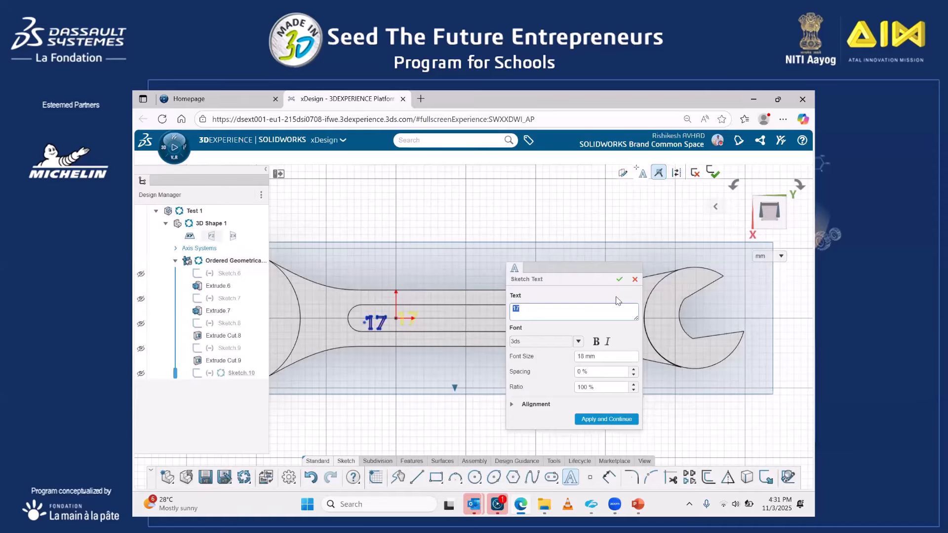
pyautogui.click(619, 279)
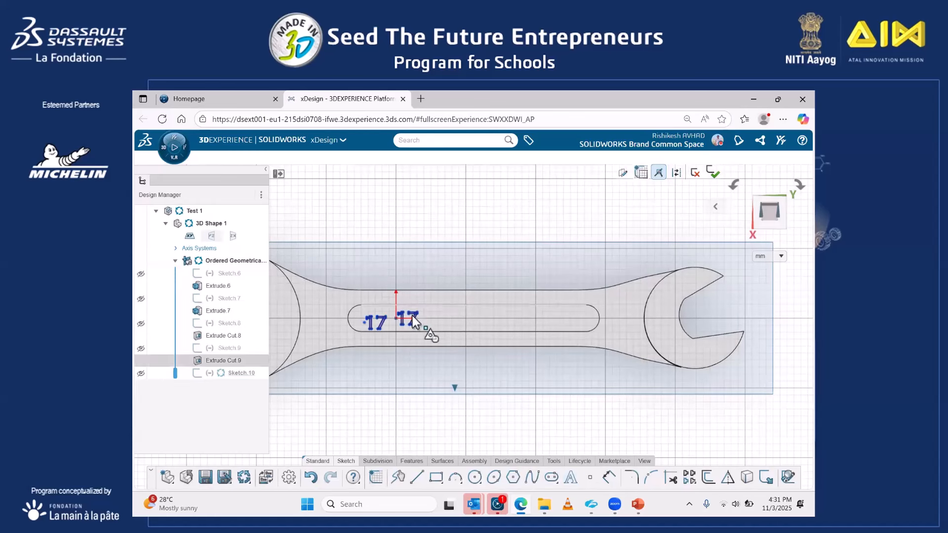
# Move the duplicate 17 to the slot's end near the smaller head and the first 17 close to the opposite end.
pyautogui.moveTo(472, 322)
pyautogui.mouseDown()
pyautogui.moveTo(459, 327)
pyautogui.moveTo(486, 327)
pyautogui.mouseUp()
pyautogui.moveTo(544, 318); pyautogui.dragTo(578, 318)
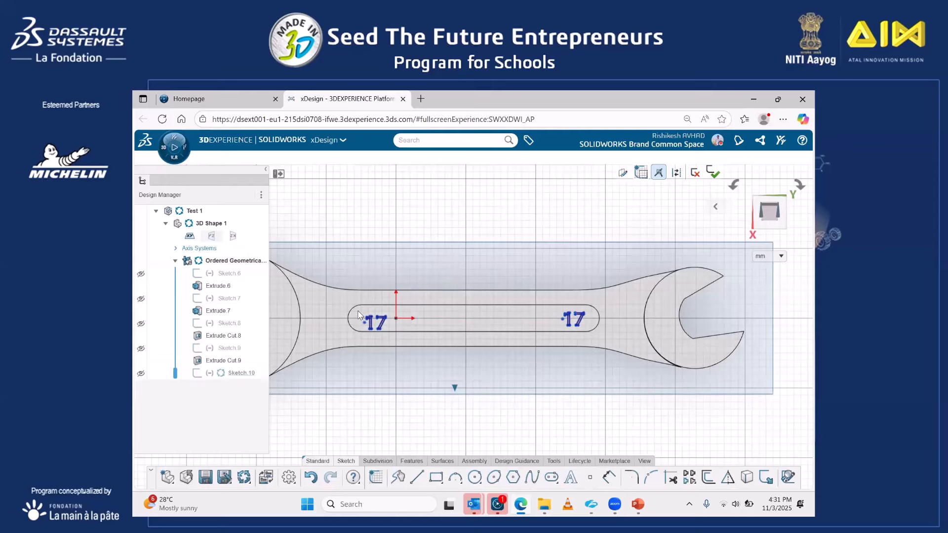
pyautogui.moveTo(373, 322); pyautogui.dragTo(361, 317)
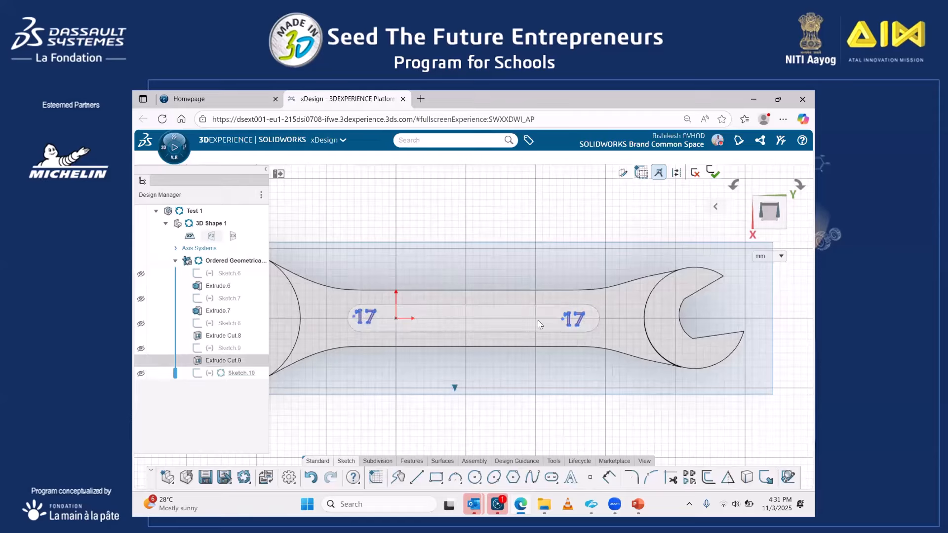
# Delete the duplicate 17 text at the slot's end near the smaller head.
pyautogui.click(576, 320)
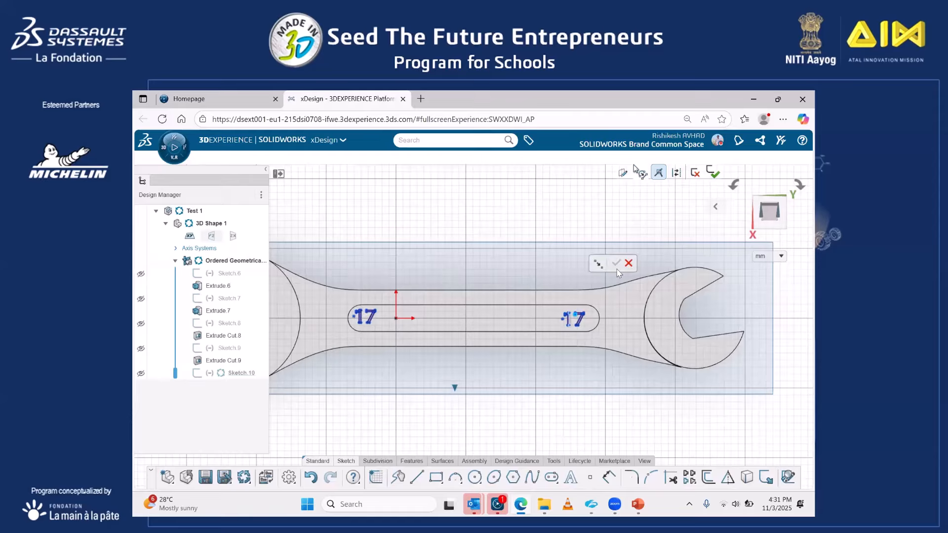
pyautogui.click(574, 322)
pyautogui.click(629, 263)
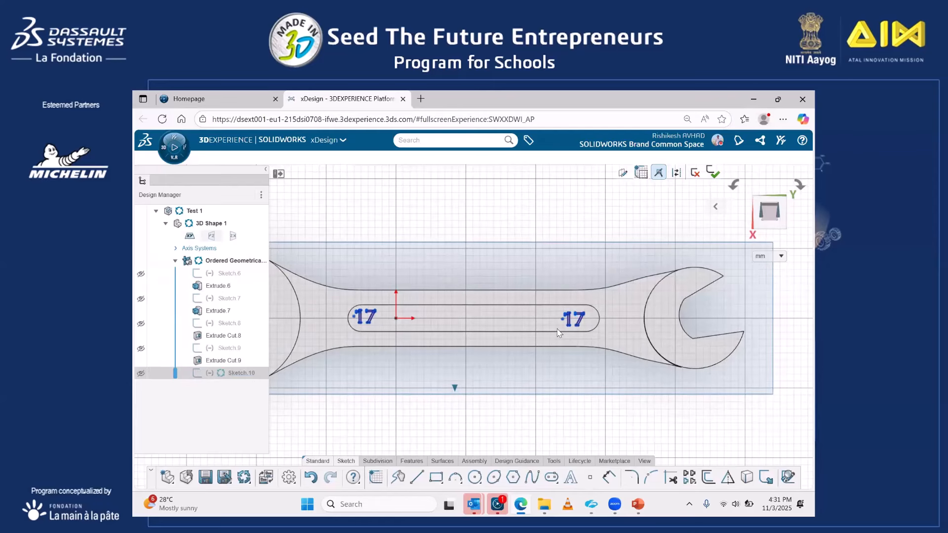
pyautogui.click(589, 341)
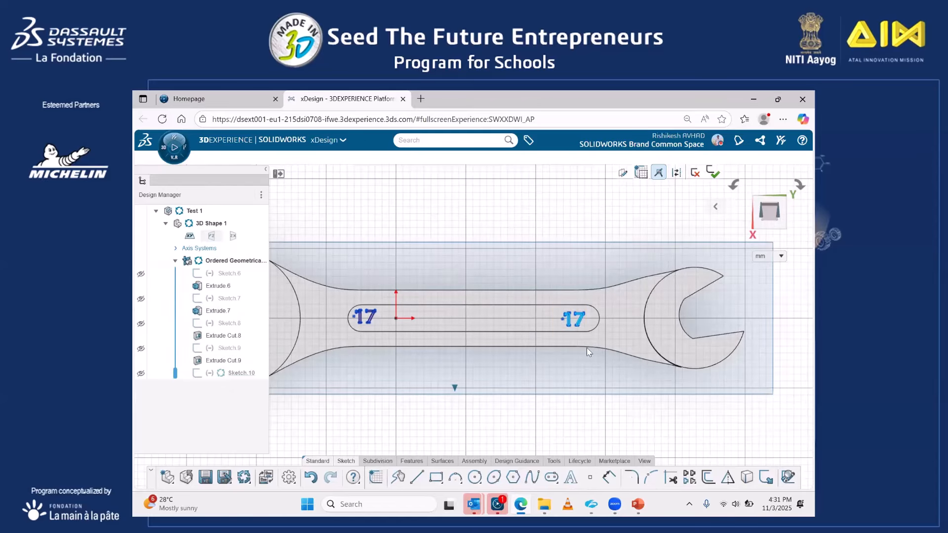
pyautogui.press('Delete')
# Add an 18 mm sketch text reading 13 to the slot recess sketch.
pyautogui.click(350, 462)
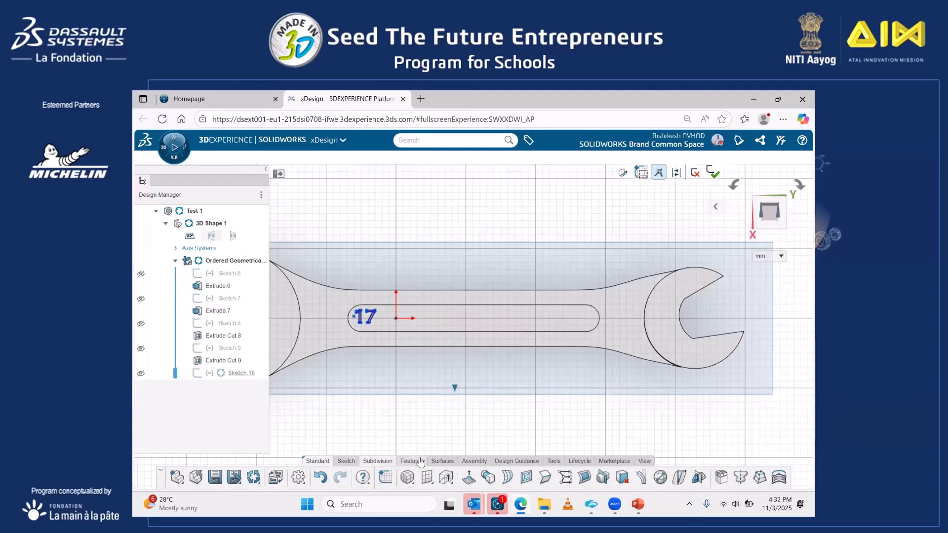
pyautogui.click(353, 462)
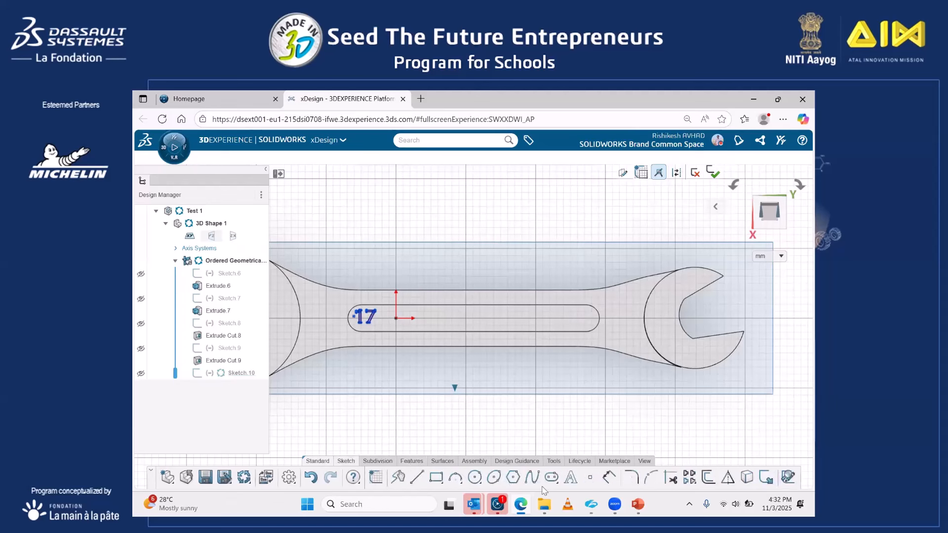
pyautogui.click(570, 478)
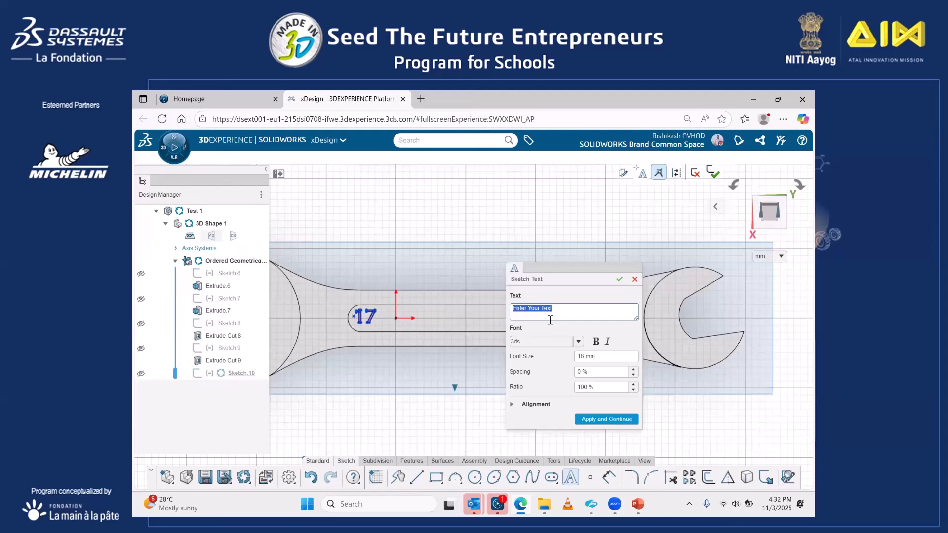
pyautogui.write('13')
pyautogui.click(597, 421)
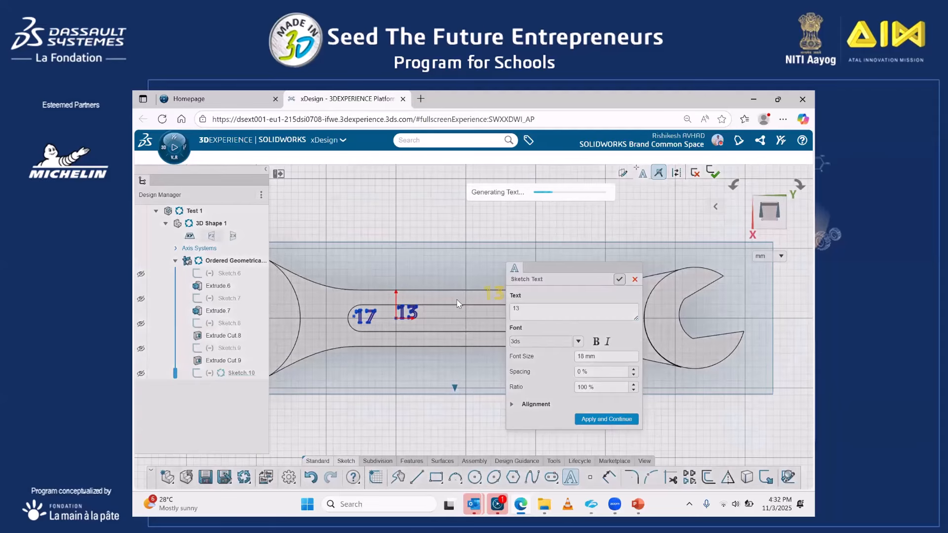
pyautogui.press('Escape')
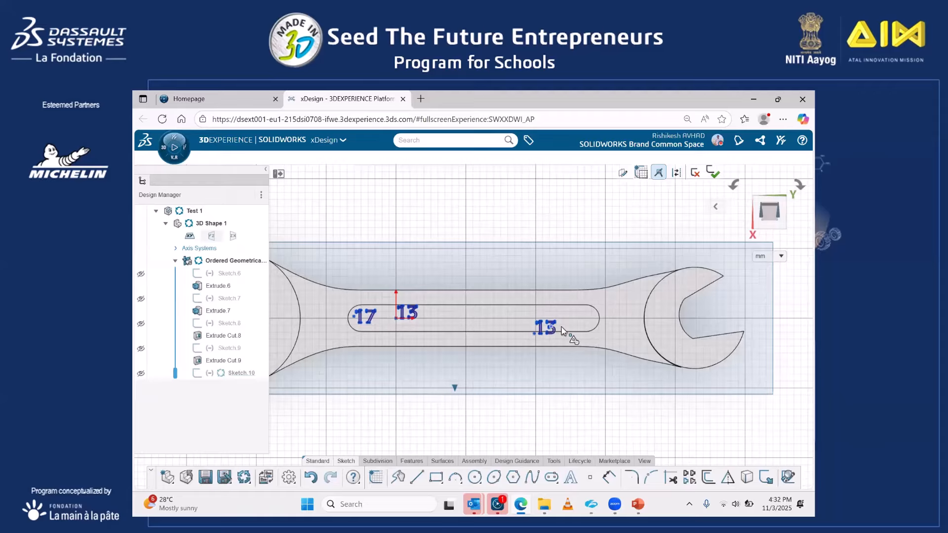
# Move the 13 text into the slot's end near the smaller head and delete the extra 13 at the origin.
pyautogui.moveTo(589, 315); pyautogui.dragTo(572, 318)
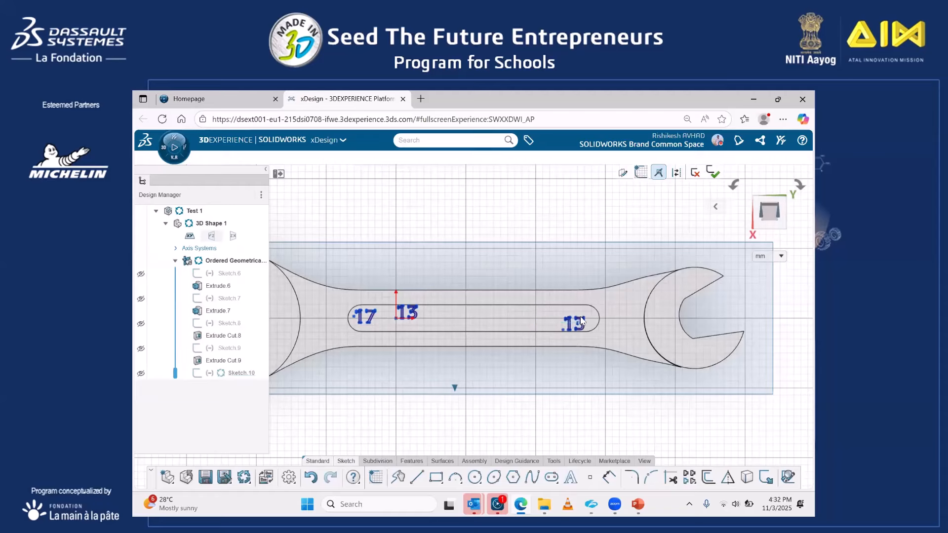
pyautogui.click(416, 311)
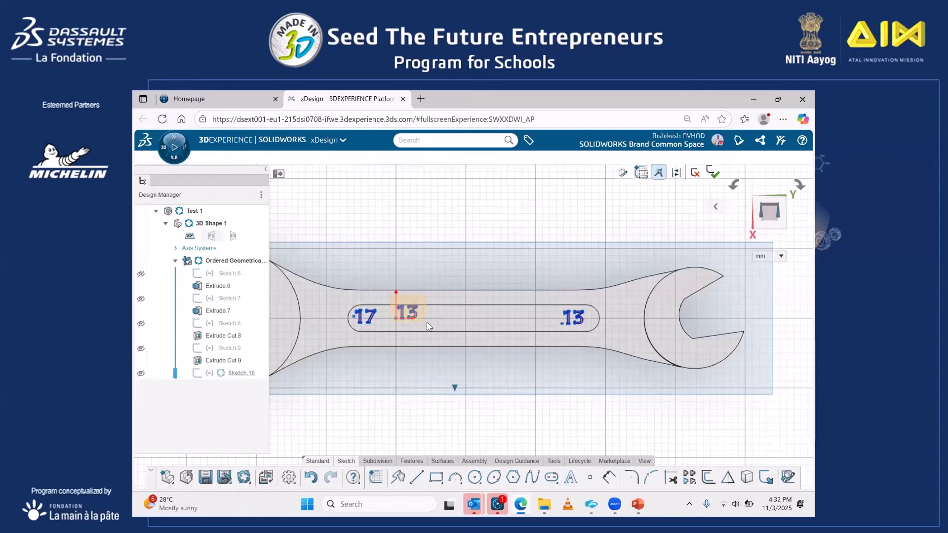
pyautogui.press('Delete')
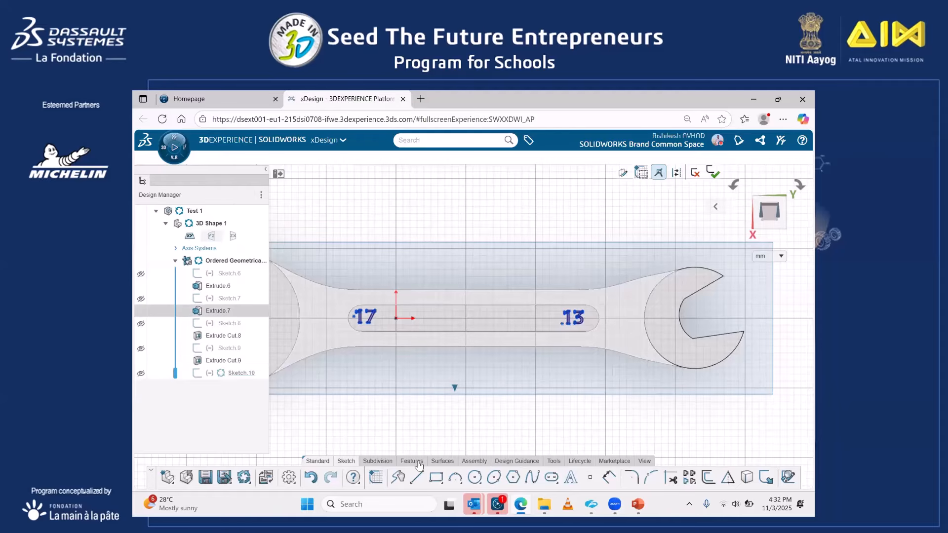
# Extrude the 17 and 13 text sketch as an added solid with the Blind end condition.
pyautogui.click(418, 462)
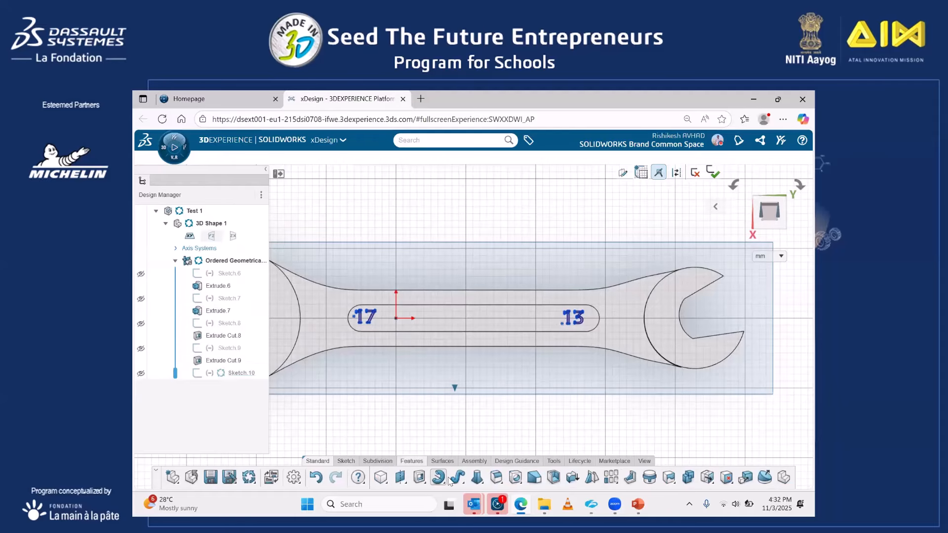
pyautogui.click(417, 478)
pyautogui.click(444, 444)
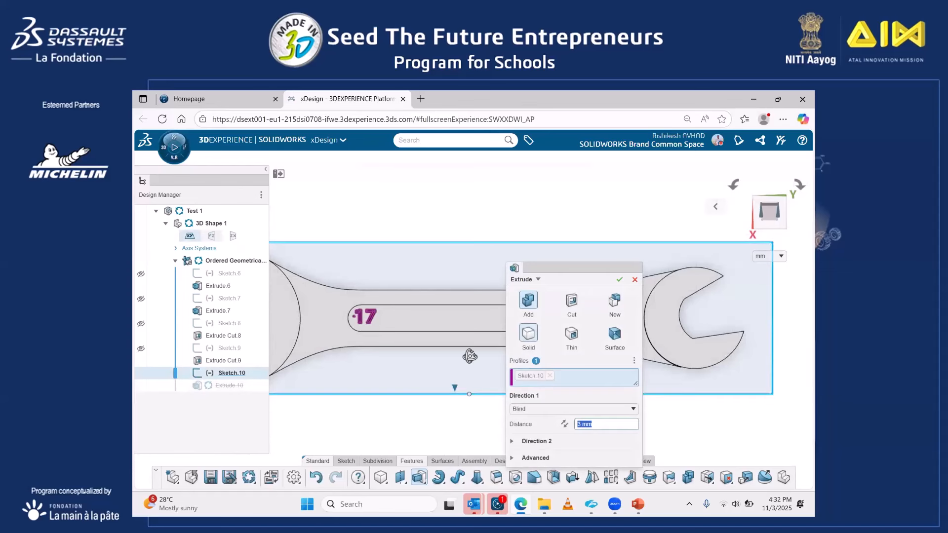
pyautogui.moveTo(470, 408); pyautogui.dragTo(468, 261, button='middle')
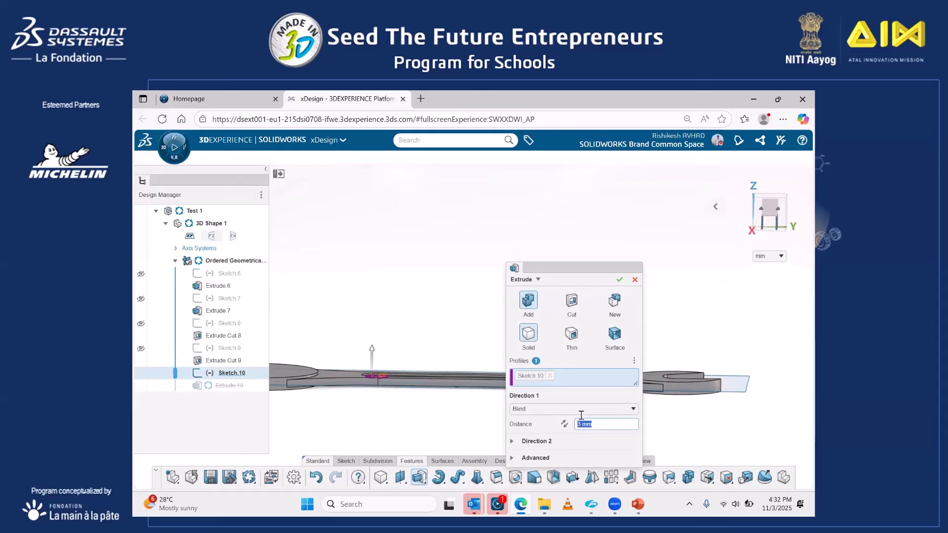
pyautogui.write('7')
pyautogui.press('BackSpace')
pyautogui.click(619, 279)
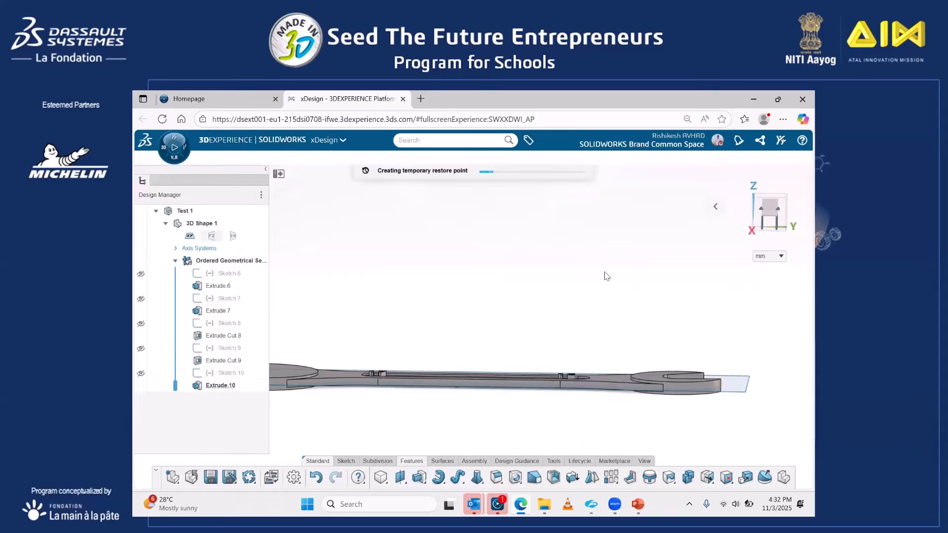
pyautogui.moveTo(603, 273); pyautogui.dragTo(581, 294, button='middle')
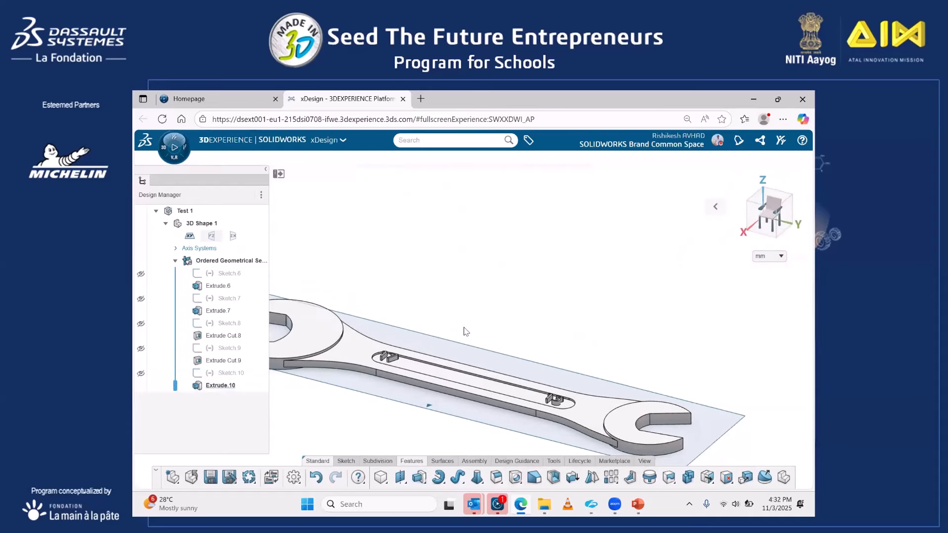
pyautogui.moveTo(529, 291); pyautogui.dragTo(546, 339, button='middle')
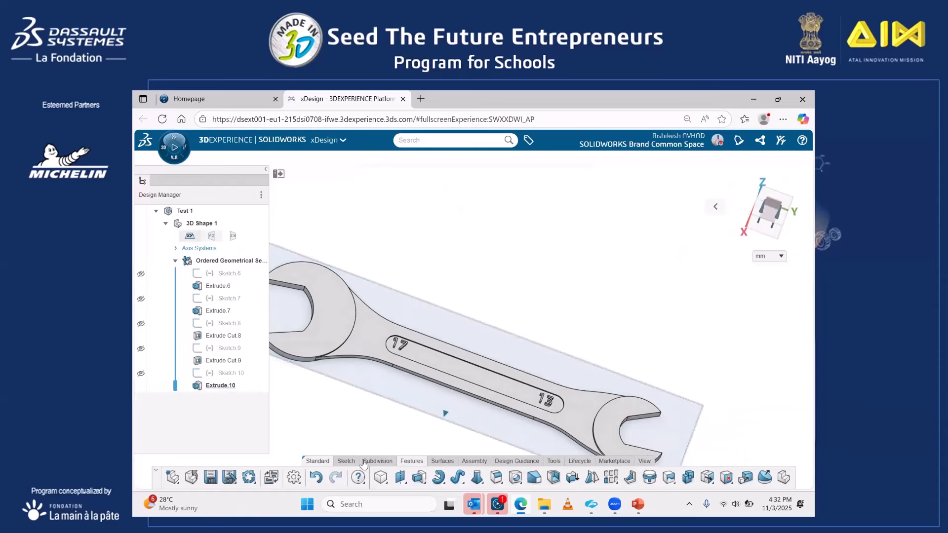
pyautogui.moveTo(444, 364); pyautogui.dragTo(424, 434, button='middle')
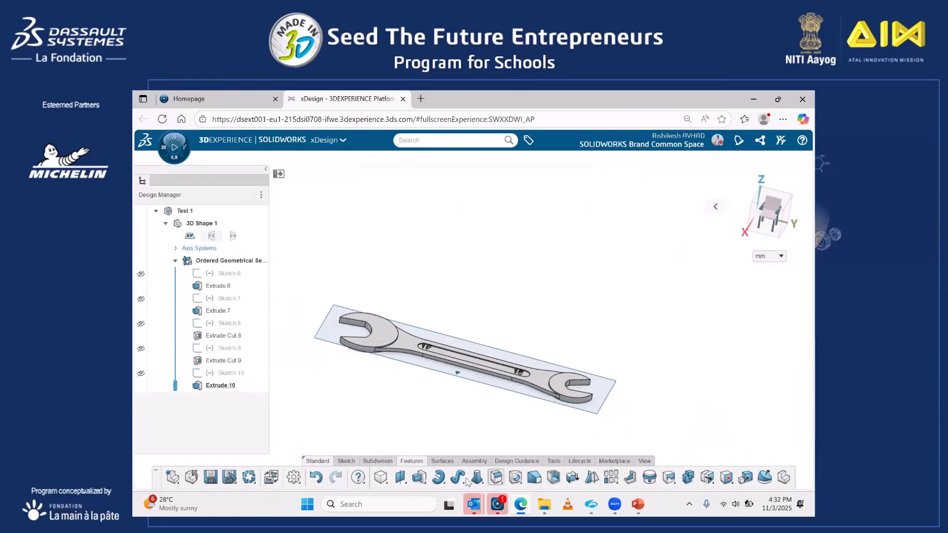
pyautogui.click(381, 463)
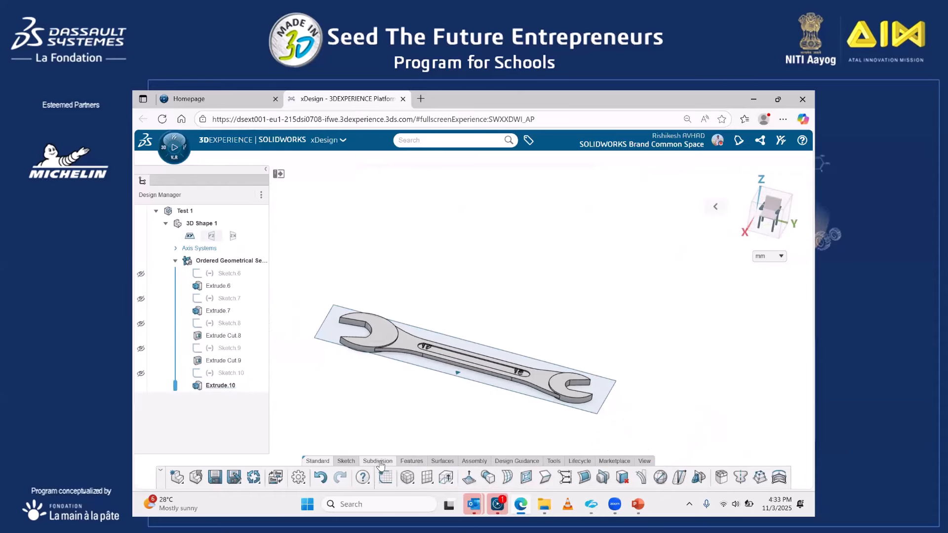
pyautogui.click(699, 476)
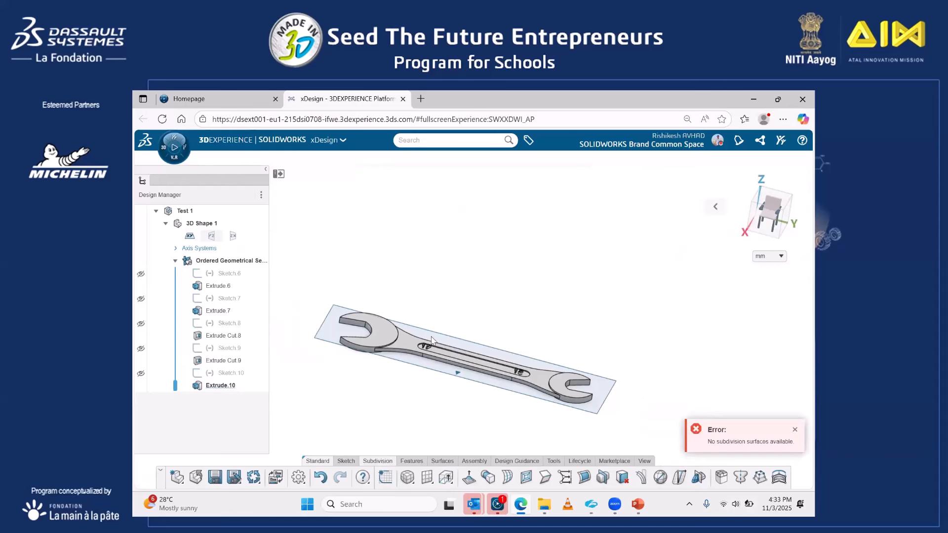
pyautogui.scroll(2, 439, 350)
pyautogui.scroll(2, 439, 350)
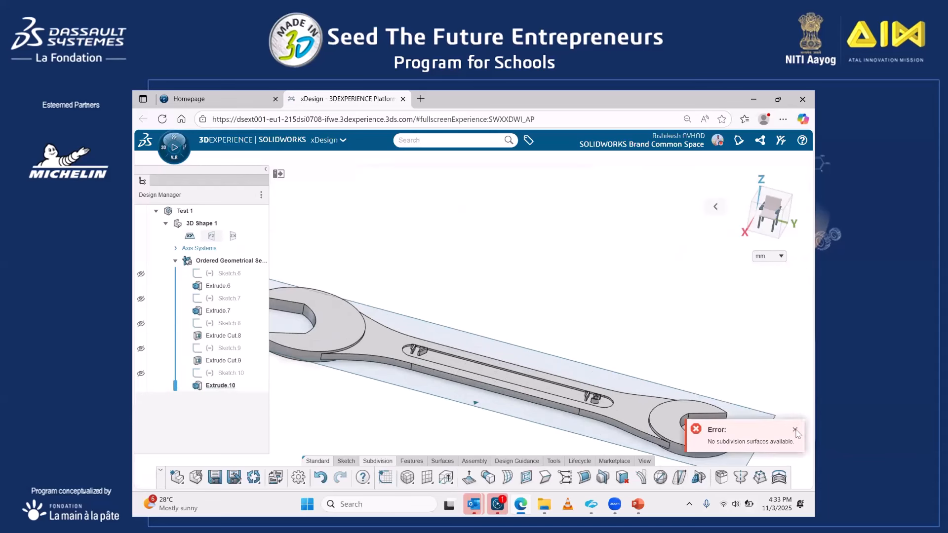
pyautogui.click(795, 430)
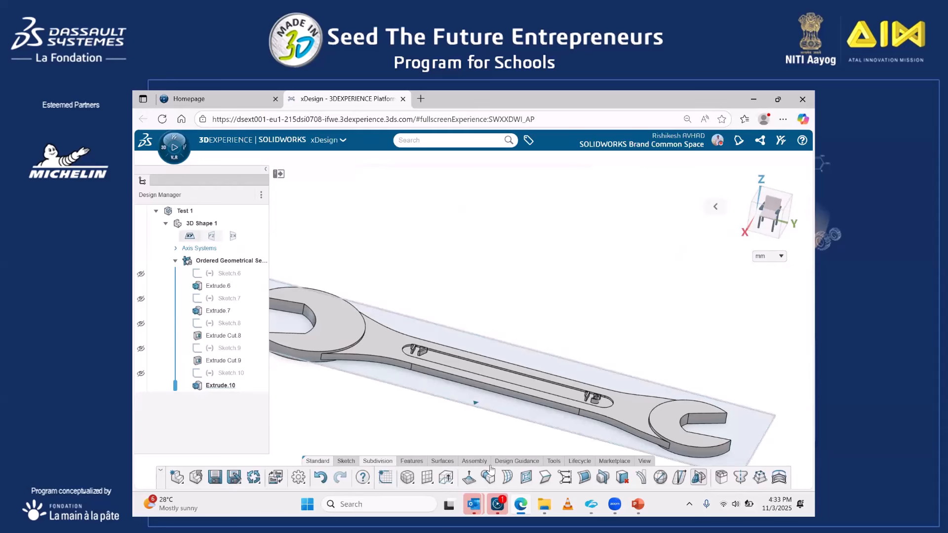
pyautogui.click(409, 462)
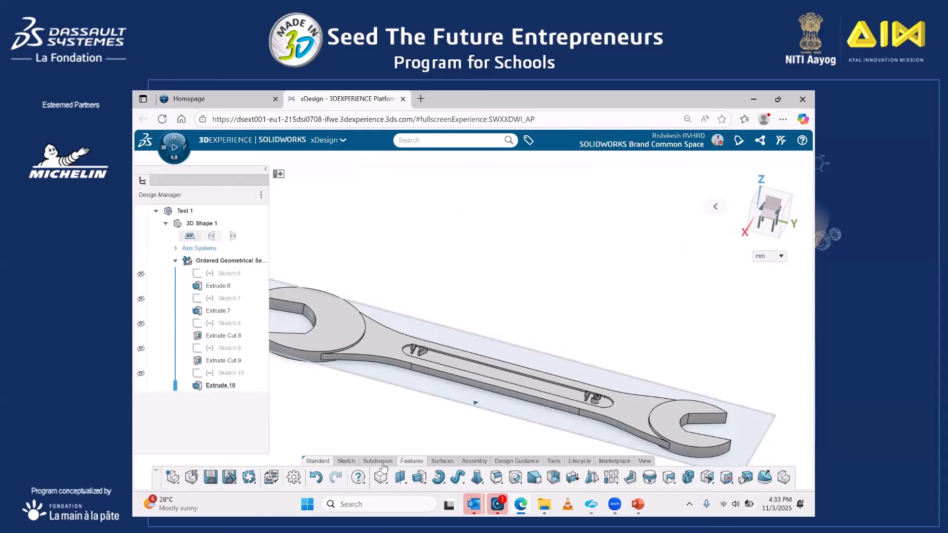
pyautogui.click(346, 461)
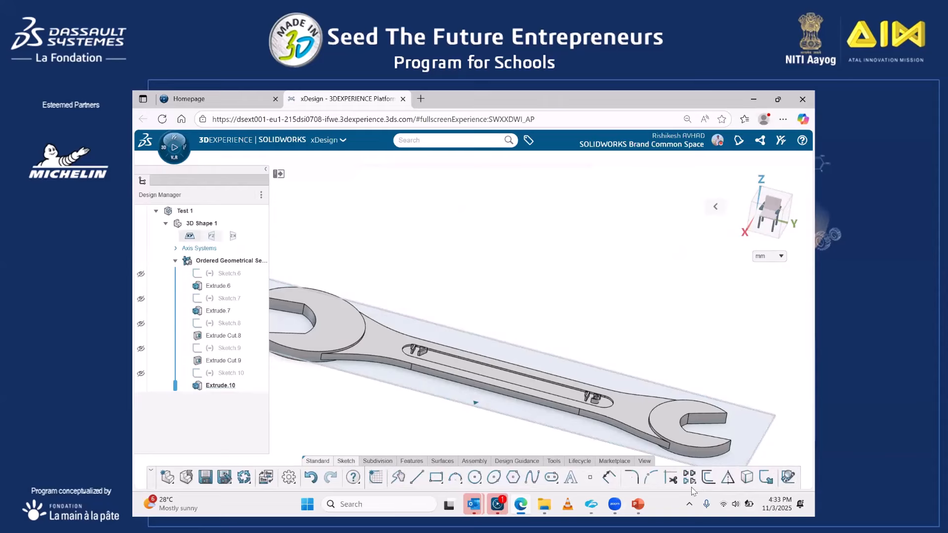
pyautogui.click(724, 479)
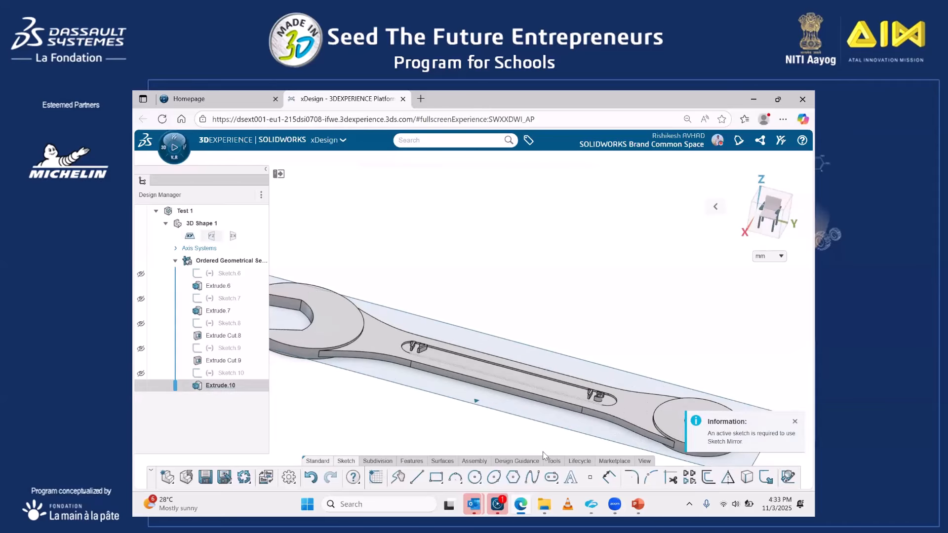
pyautogui.click(412, 461)
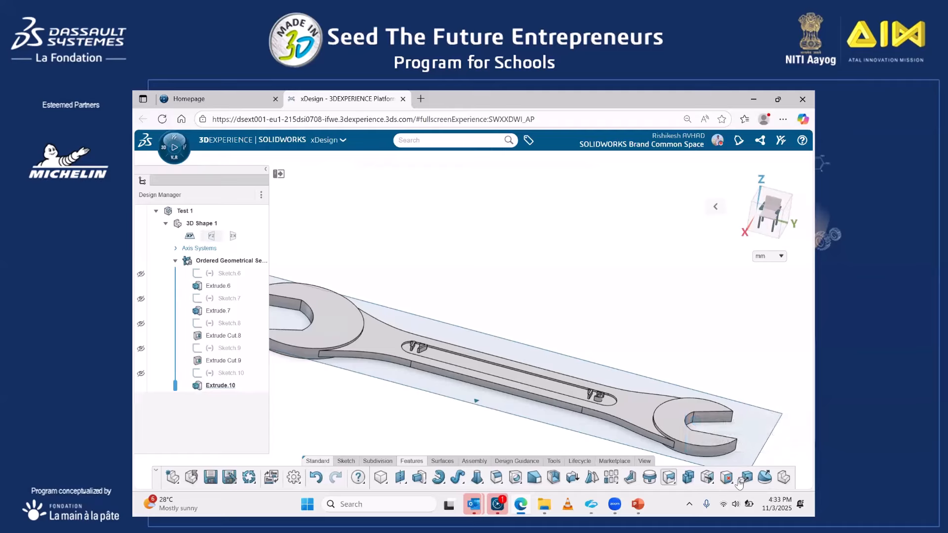
pyautogui.click(443, 461)
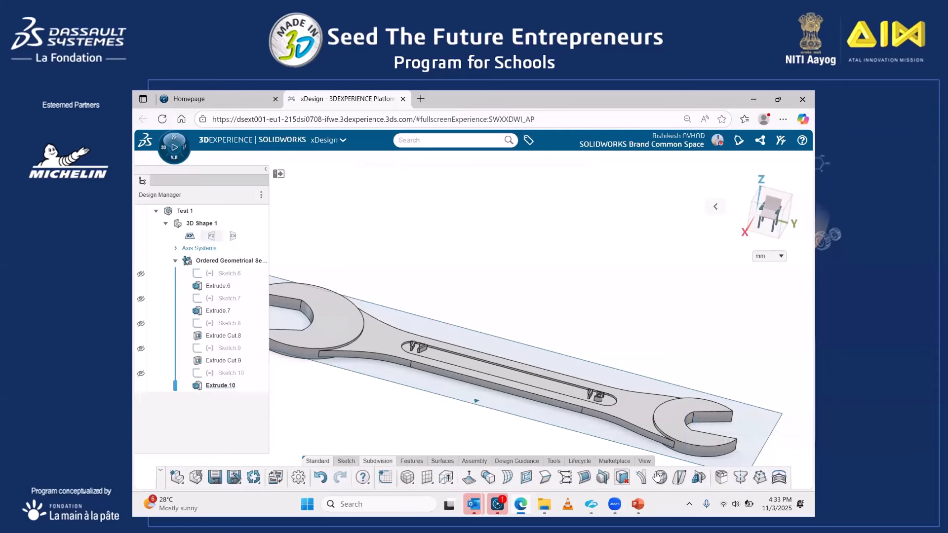
pyautogui.click(694, 478)
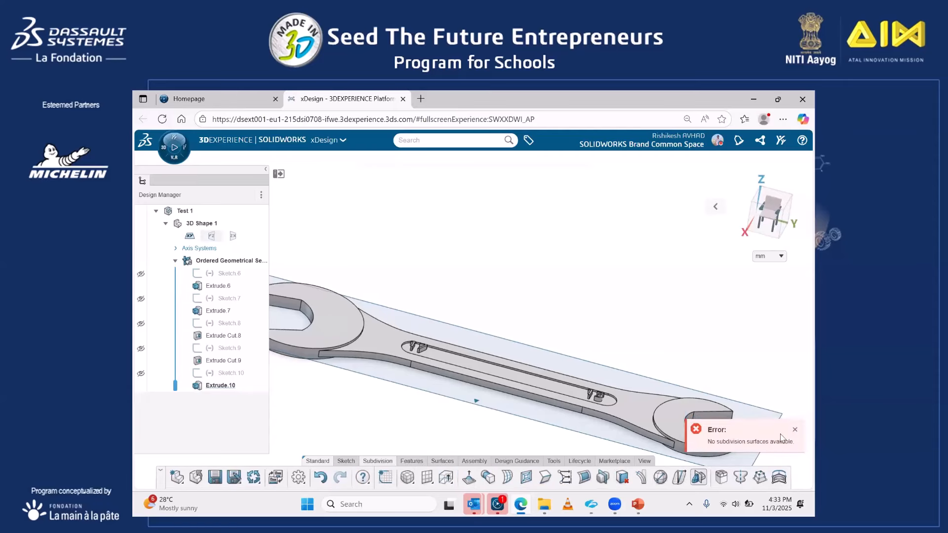
# Mirror the slot cut and the raised 17 and 13 text extrusion across the xy plane, and hide that plane.
pyautogui.click(400, 461)
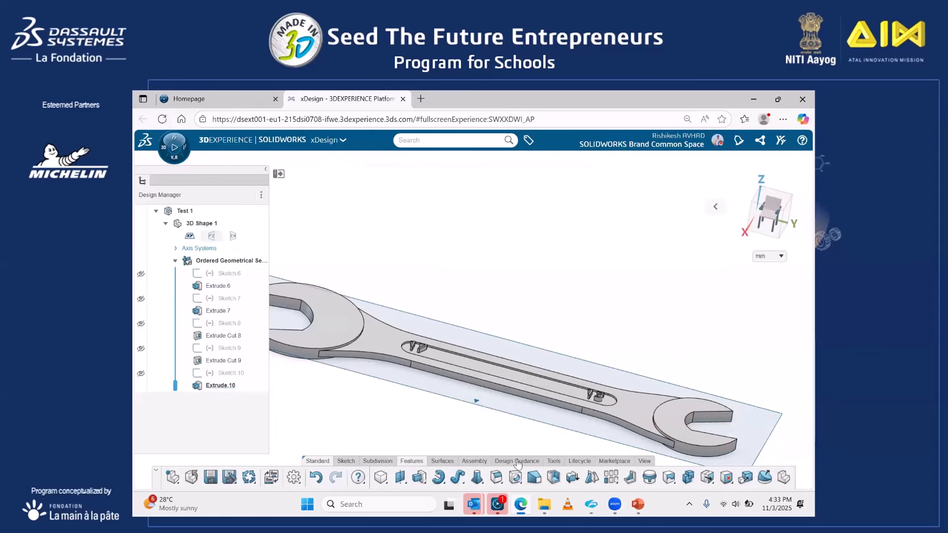
pyautogui.click(591, 477)
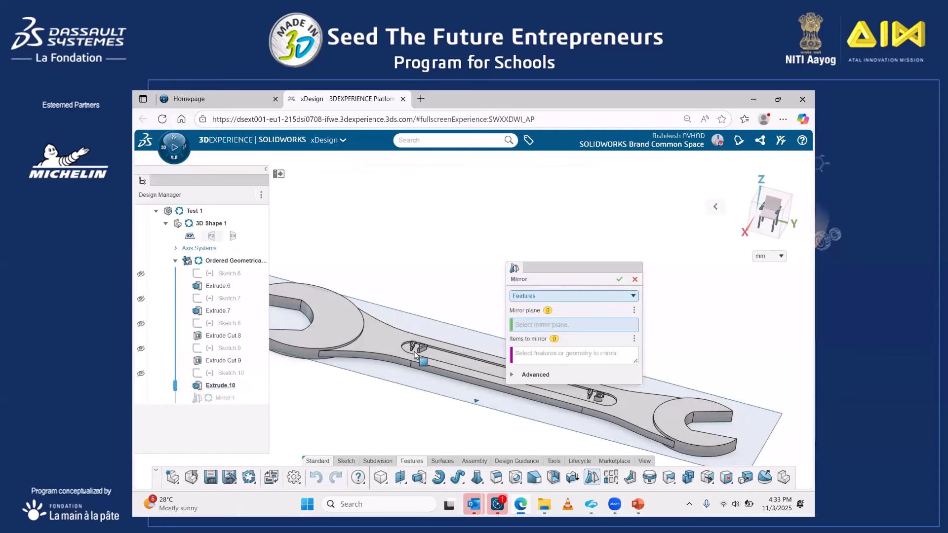
pyautogui.click(431, 352)
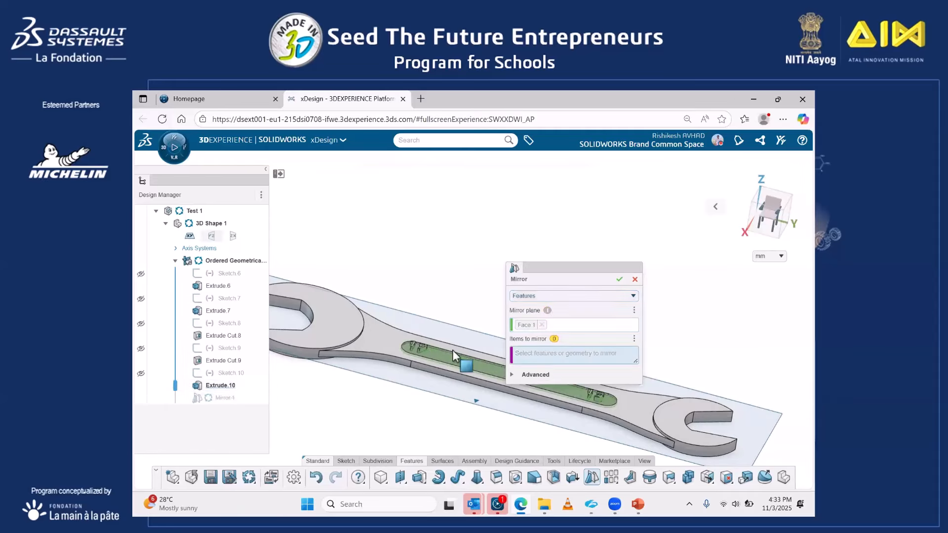
pyautogui.click(542, 324)
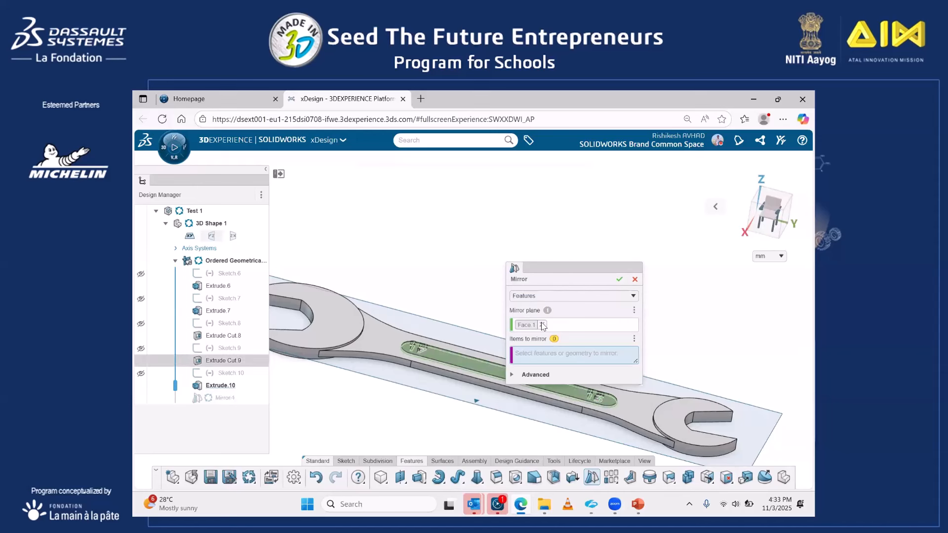
pyautogui.click(487, 405)
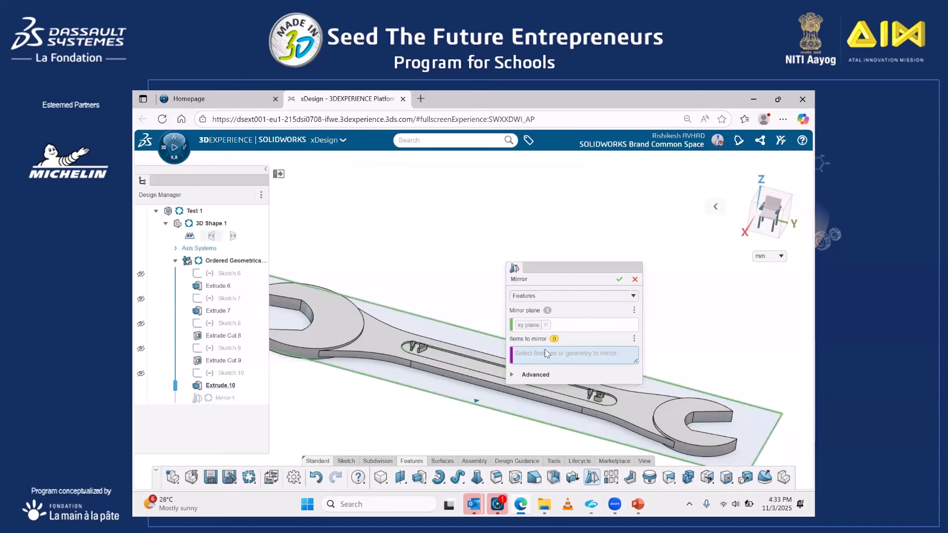
pyautogui.click(436, 357)
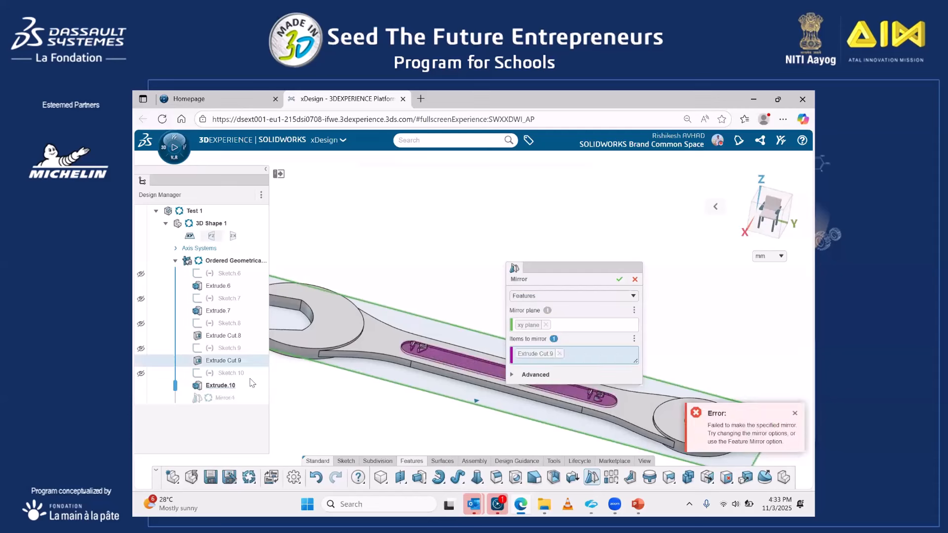
pyautogui.click(221, 387)
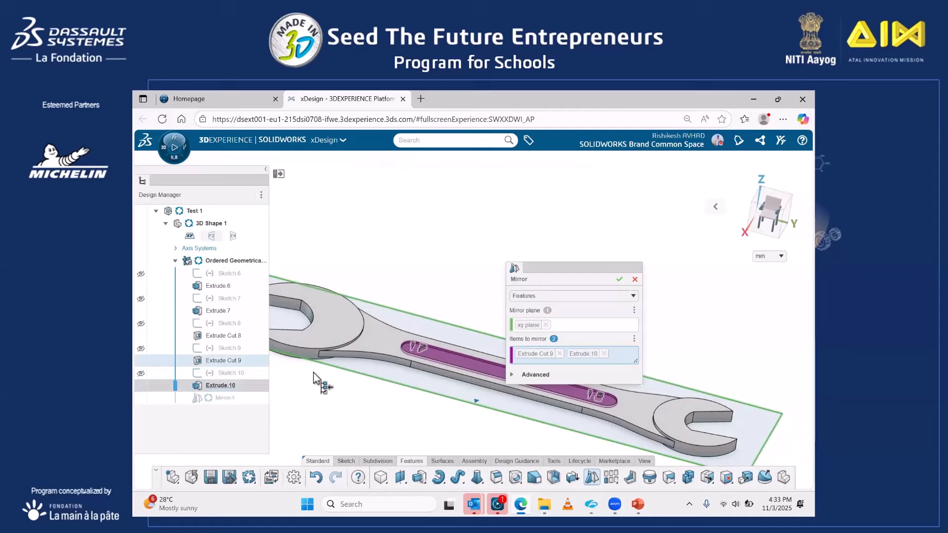
pyautogui.click(619, 280)
pyautogui.moveTo(456, 339); pyautogui.dragTo(500, 354, button='middle')
pyautogui.click(506, 348)
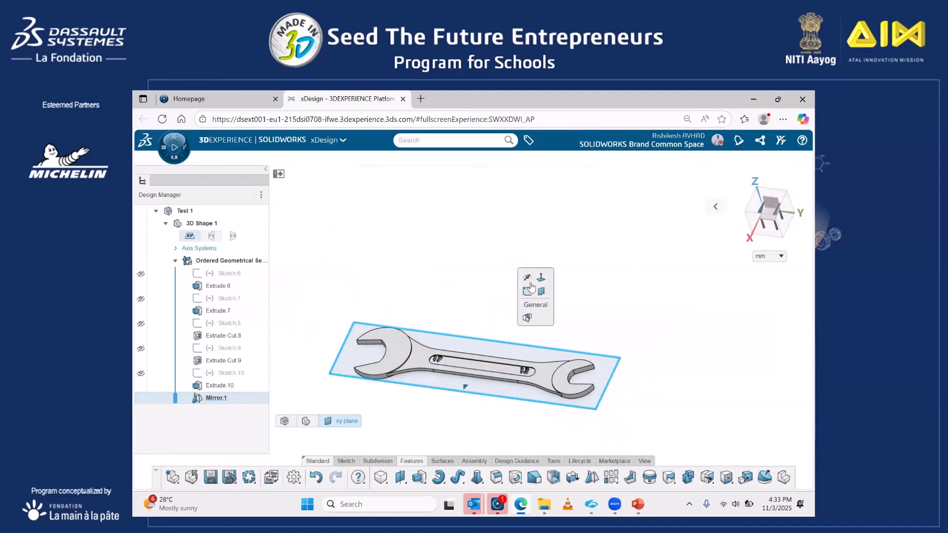
# Try to recolour the wrench greyish pink with hex value cdabab using the Color tool.
pyautogui.click(552, 461)
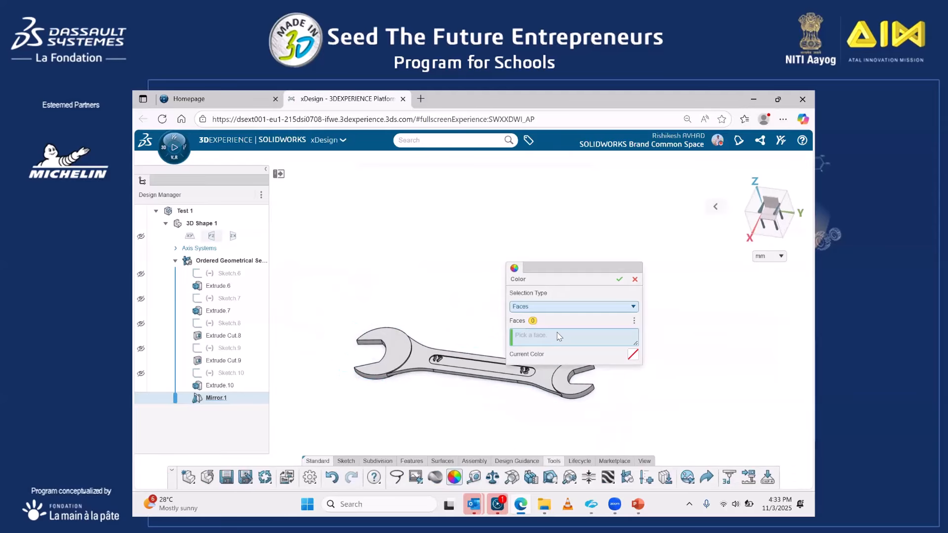
pyautogui.click(565, 307)
pyautogui.click(566, 331)
pyautogui.click(633, 355)
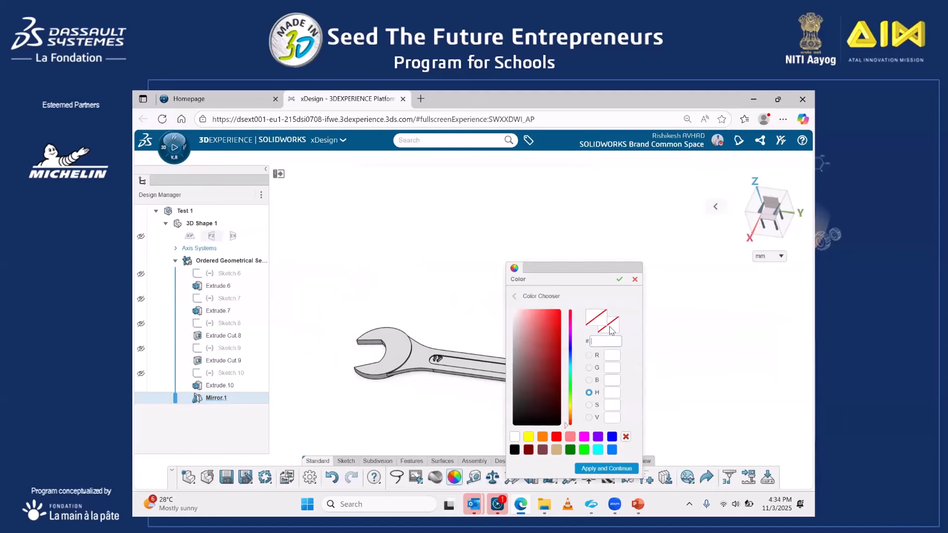
pyautogui.click(515, 437)
pyautogui.click(516, 449)
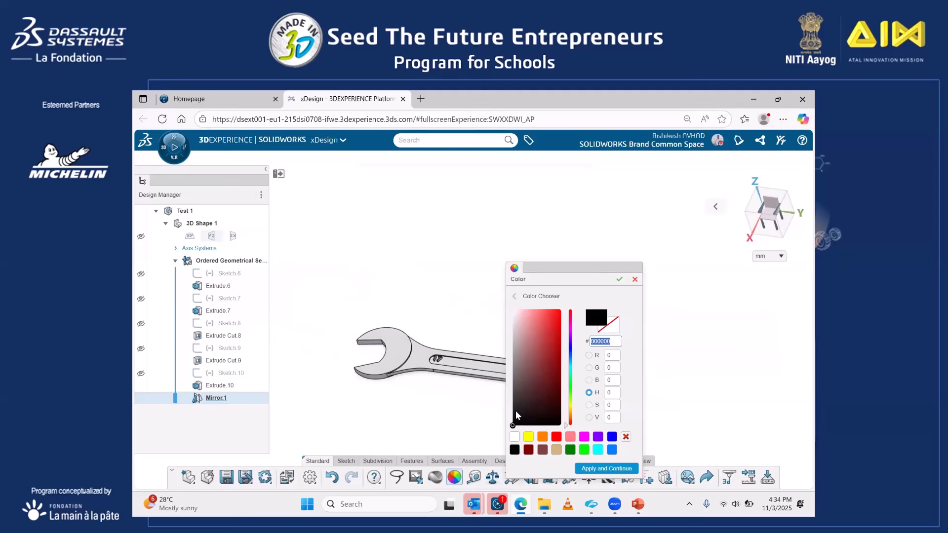
pyautogui.moveTo(525, 352)
pyautogui.mouseDown()
pyautogui.moveTo(520, 369)
pyautogui.moveTo(520, 330)
pyautogui.mouseUp()
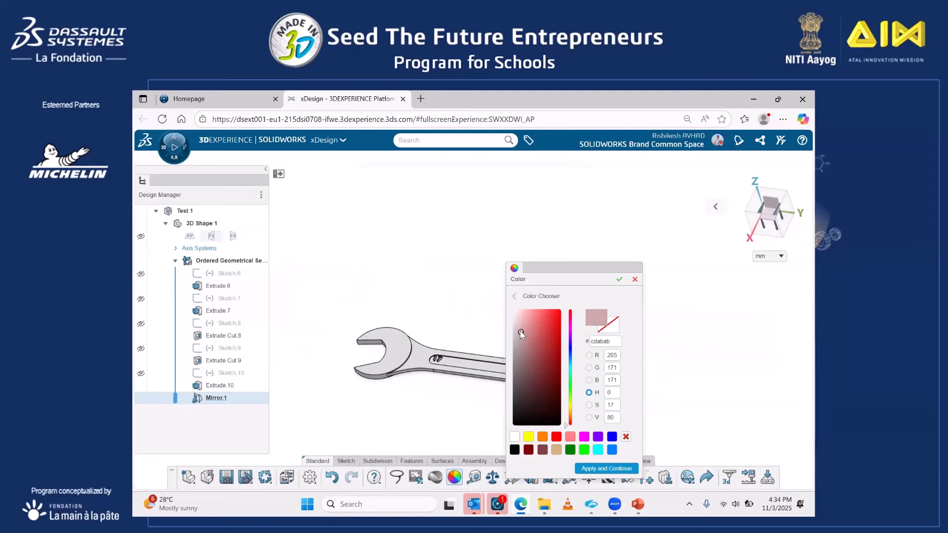
pyautogui.click(620, 279)
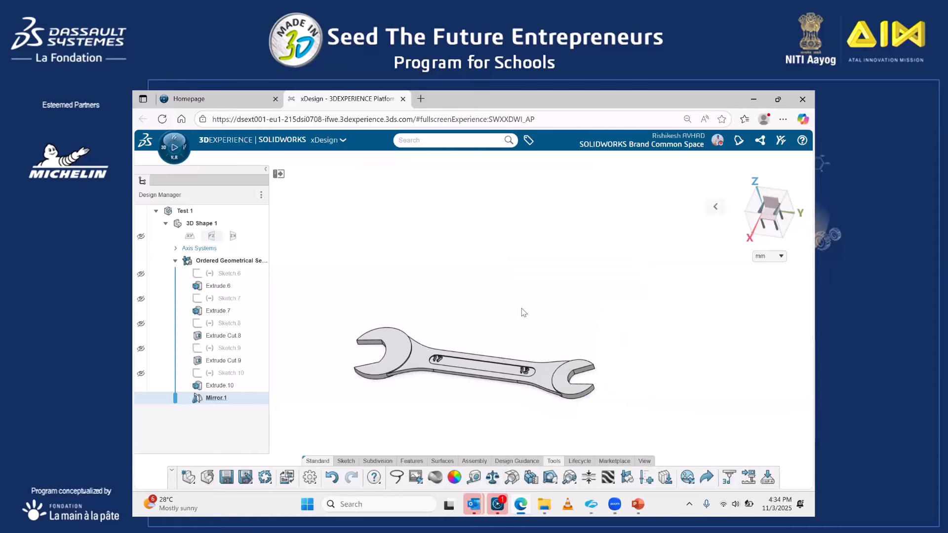
# Try to recolour the wrench a darker muted brown-grey with RGB values 147, 119, 119.
pyautogui.moveTo(558, 323); pyautogui.dragTo(513, 323, button='middle')
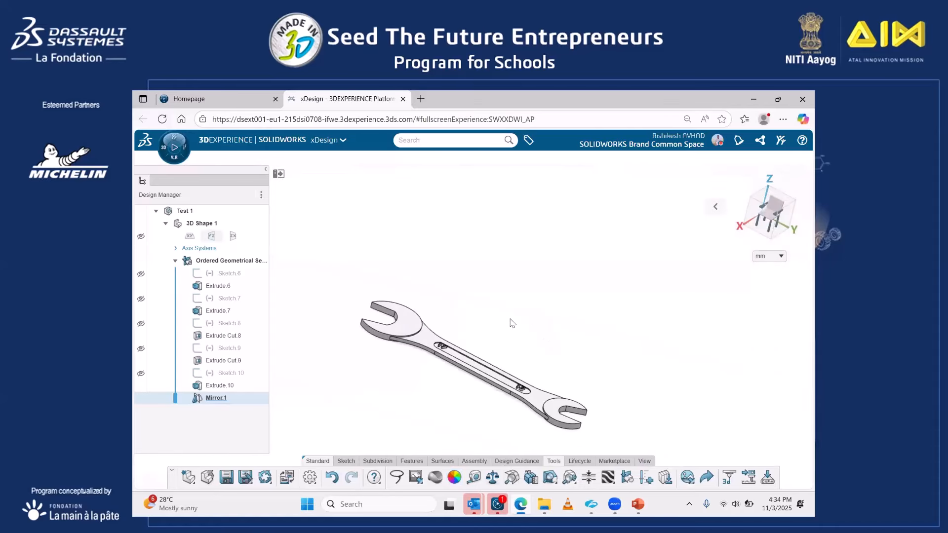
pyautogui.click(454, 477)
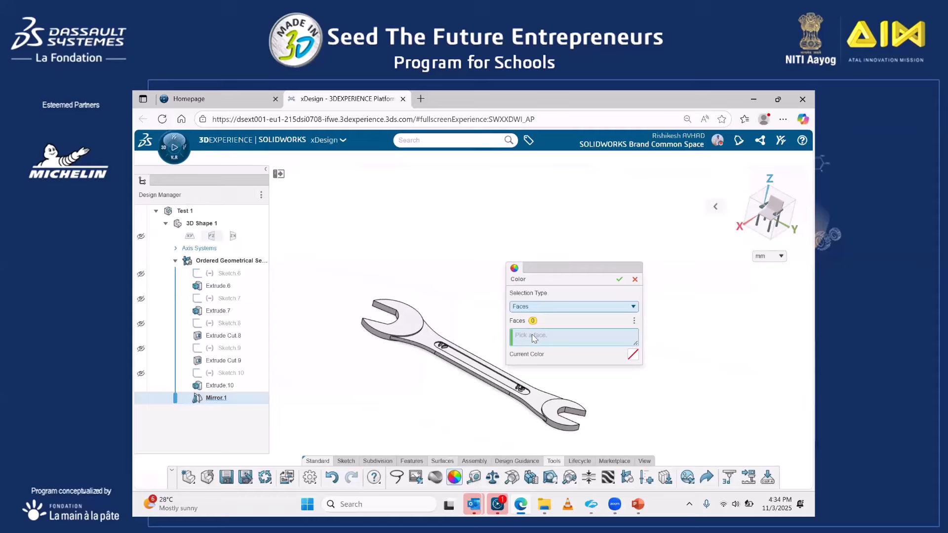
pyautogui.click(549, 309)
pyautogui.click(547, 330)
pyautogui.click(632, 355)
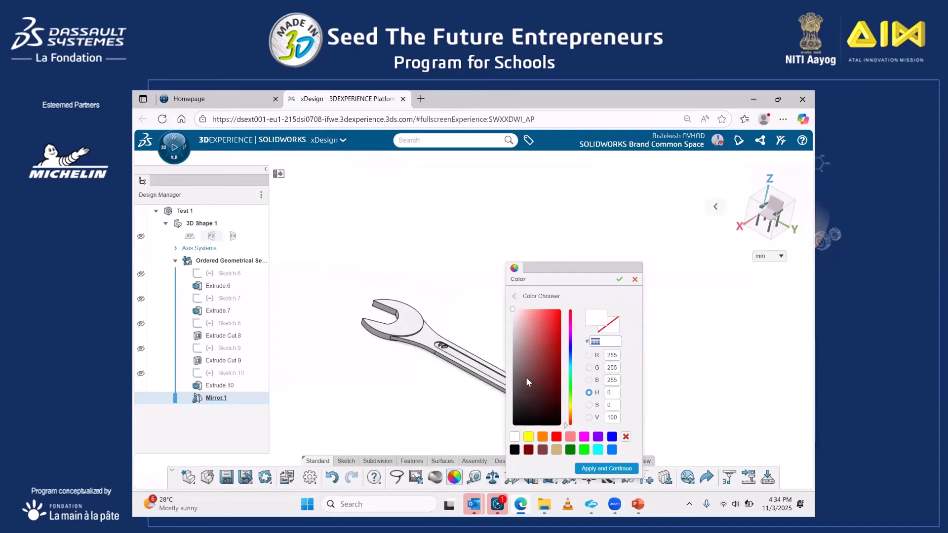
pyautogui.moveTo(524, 376)
pyautogui.mouseDown()
pyautogui.moveTo(515, 354)
pyautogui.moveTo(524, 359)
pyautogui.mouseUp()
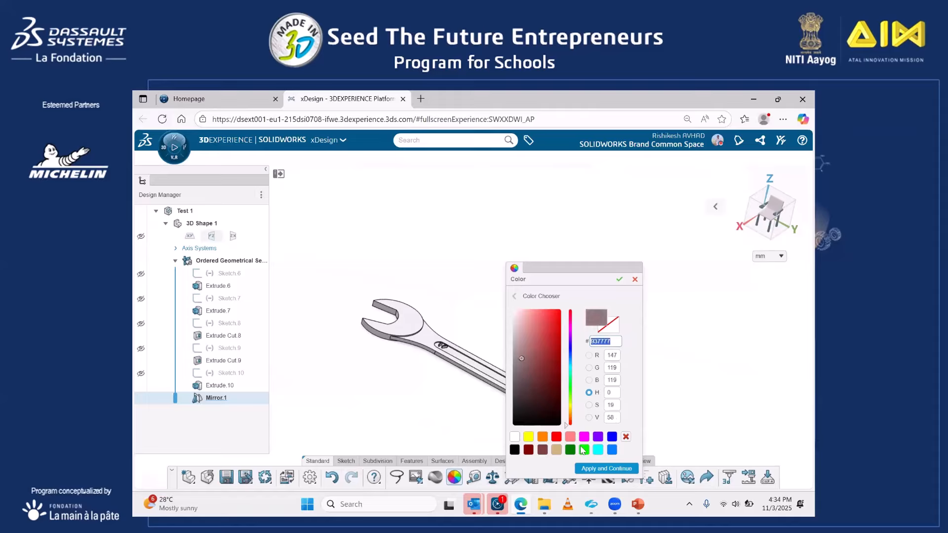
pyautogui.click(594, 471)
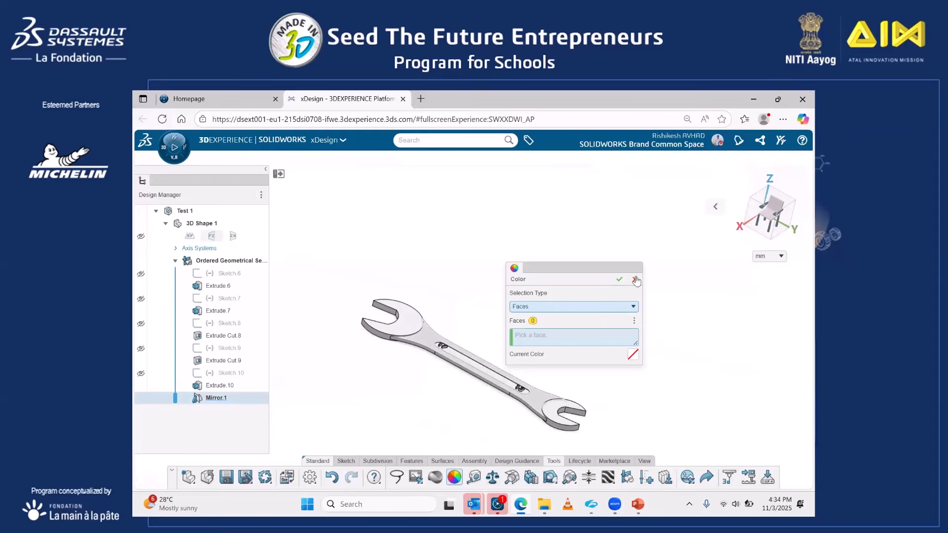
pyautogui.click(634, 279)
# Switch to PowerPoint to view the Challenge 3 slide, and return to the wrench model in xDesign.
pyautogui.moveTo(580, 262); pyautogui.dragTo(606, 375, button='middle')
pyautogui.click(638, 503)
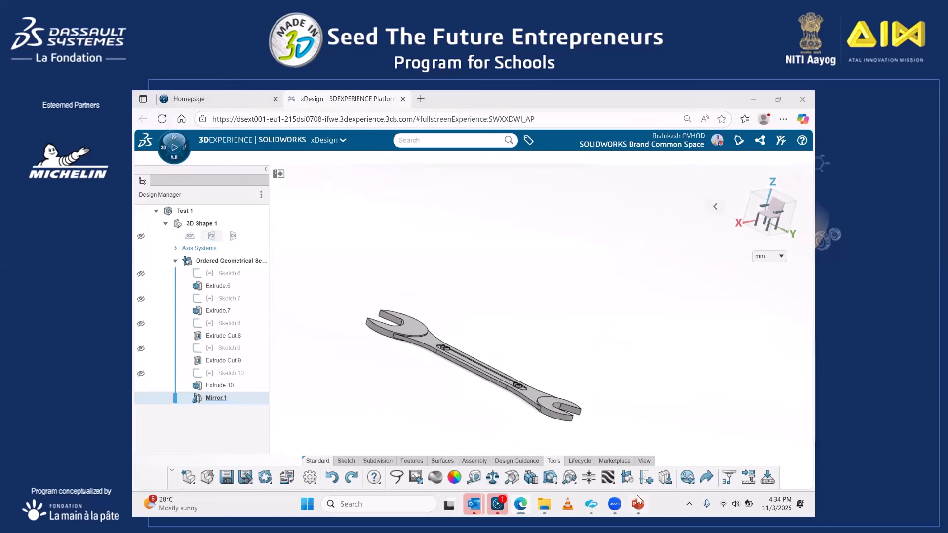
pyautogui.scroll(-1, 583, 356)
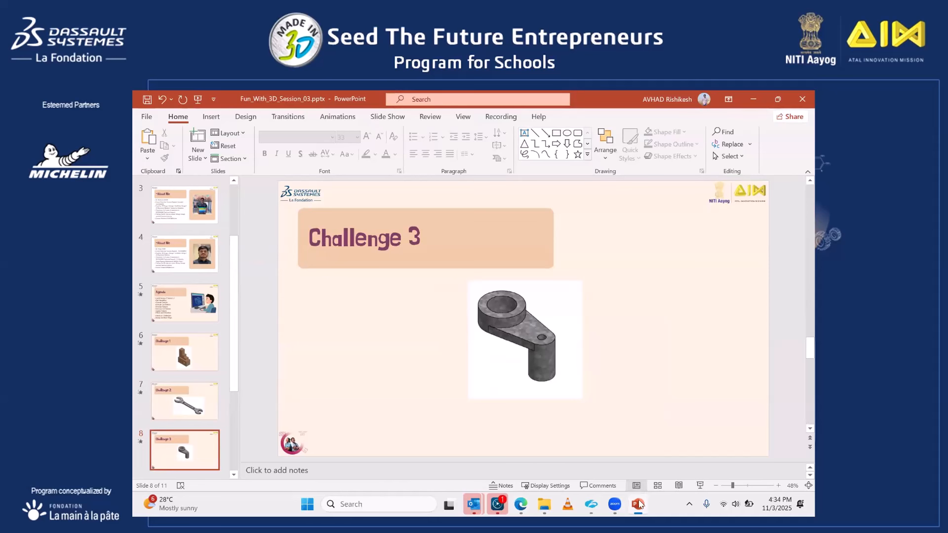
pyautogui.moveTo(638, 502)
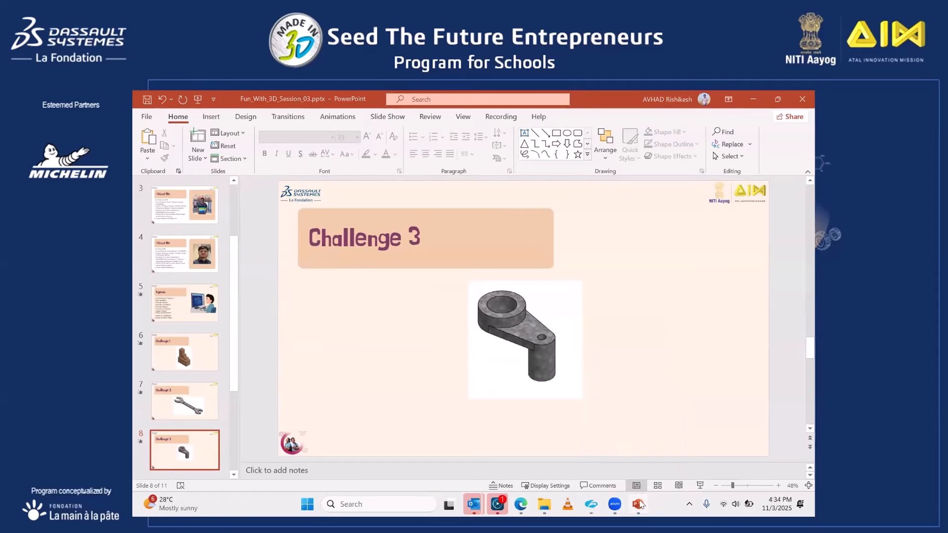
pyautogui.click(636, 504)
# Open the wrench handle's profile sketch, Sketch.7, for editing to review its curves between the two round heads.
pyautogui.moveTo(522, 429); pyautogui.dragTo(472, 430, button='middle')
pyautogui.scroll(-3, 530, 368)
pyautogui.scroll(-3, 474, 433)
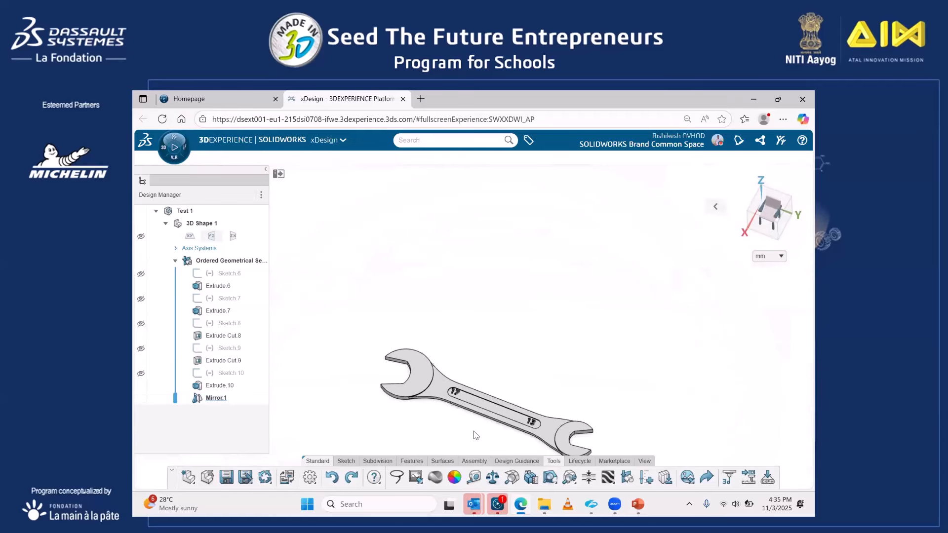
pyautogui.scroll(-3, 501, 409)
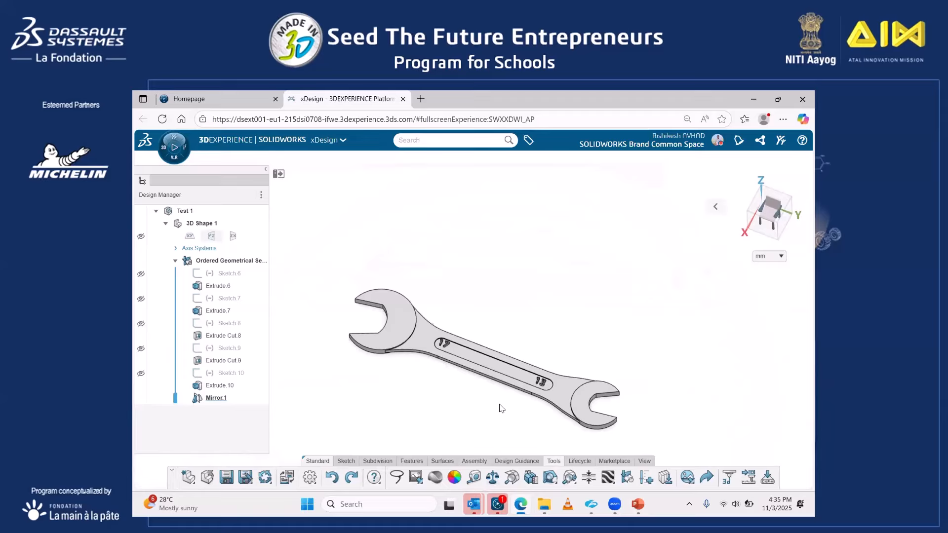
pyautogui.doubleClick(214, 299)
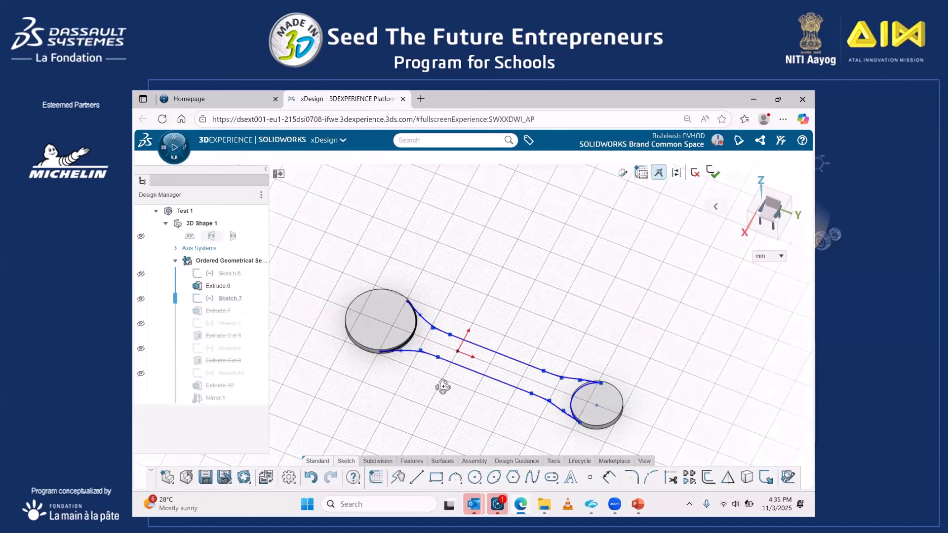
pyautogui.moveTo(474, 383); pyautogui.dragTo(467, 401, button='middle')
pyautogui.scroll(3, 488, 371)
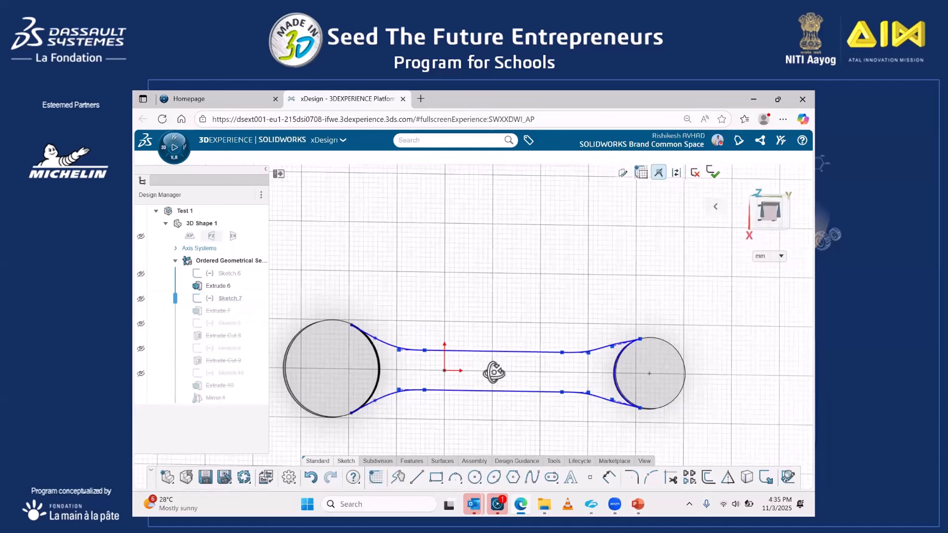
pyautogui.scroll(2, 489, 366)
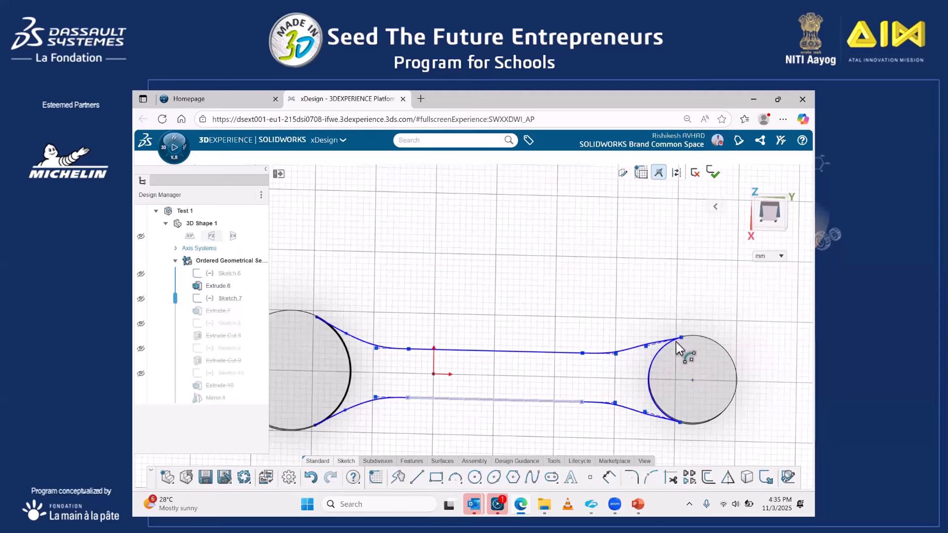
# Inspect the constraint at the upper point where the handle's curve meets the smaller head's circle.
pyautogui.scroll(3, 691, 338)
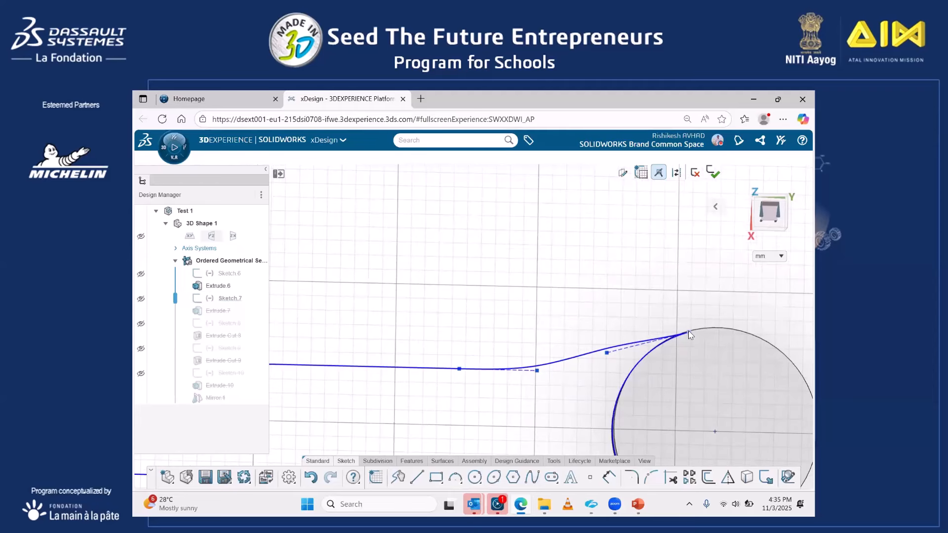
pyautogui.click(690, 334)
pyautogui.scroll(-5, 616, 305)
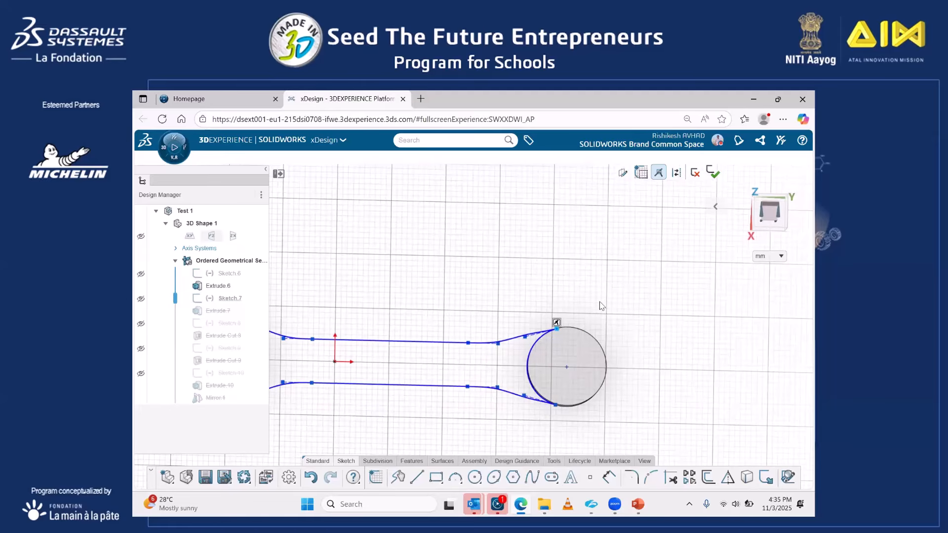
pyautogui.scroll(3, 602, 306)
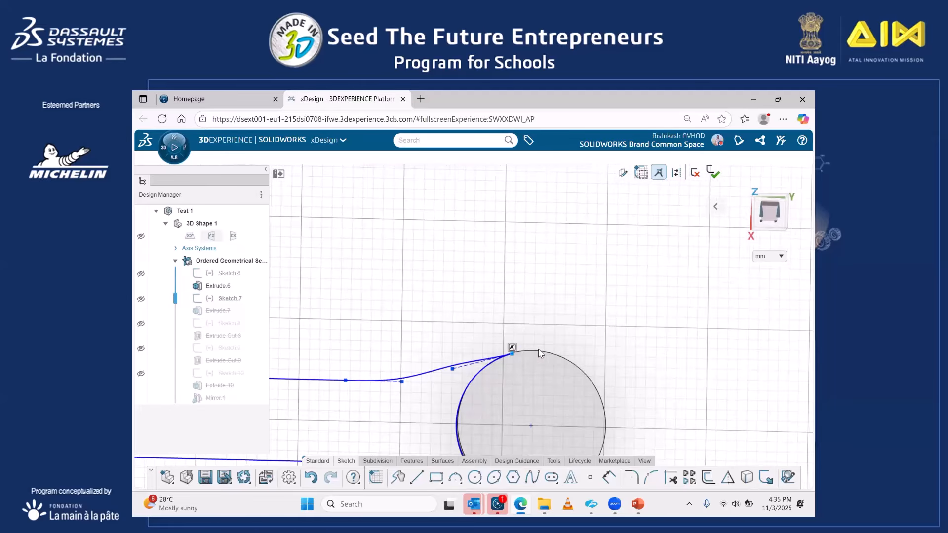
pyautogui.click(512, 348)
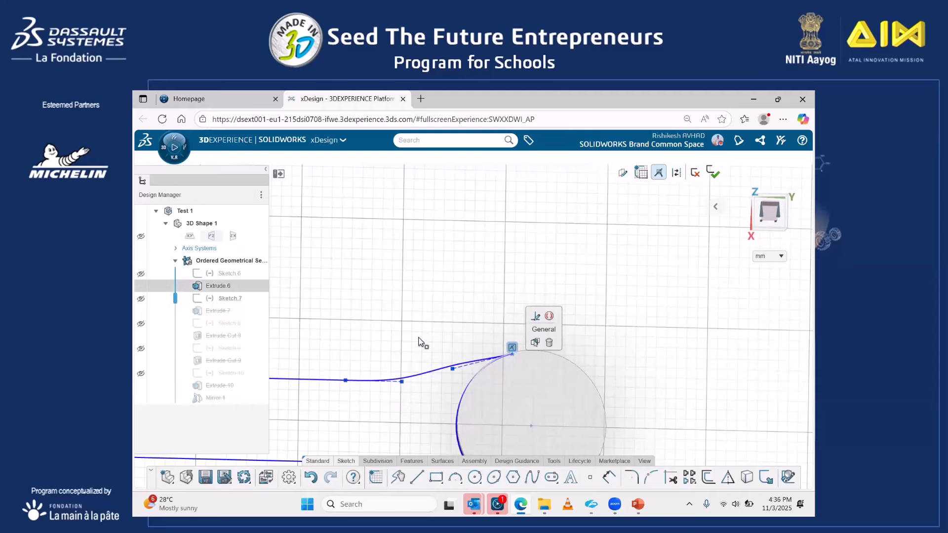
pyautogui.scroll(-2, 423, 343)
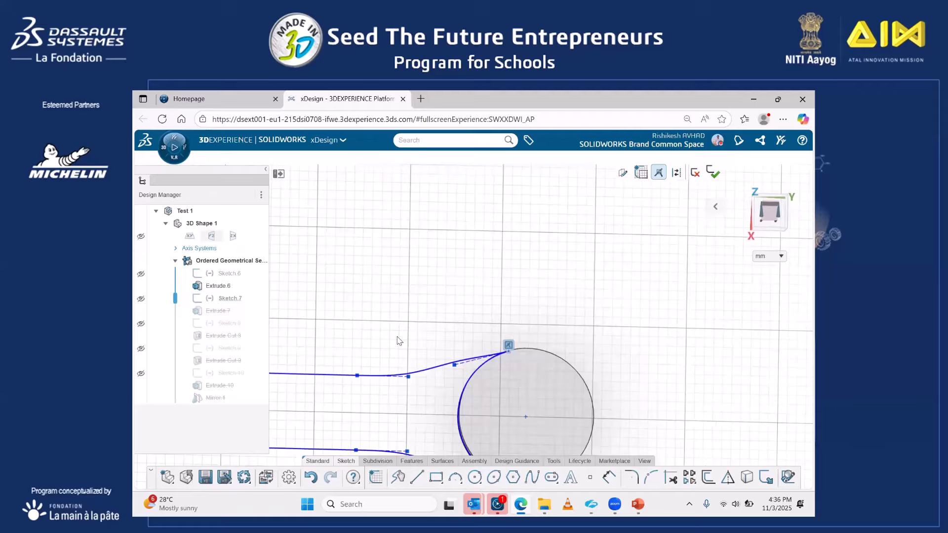
# Inspect the constraints at both ends of the handle's upper straight edge, where it joins the curves.
pyautogui.click(377, 367)
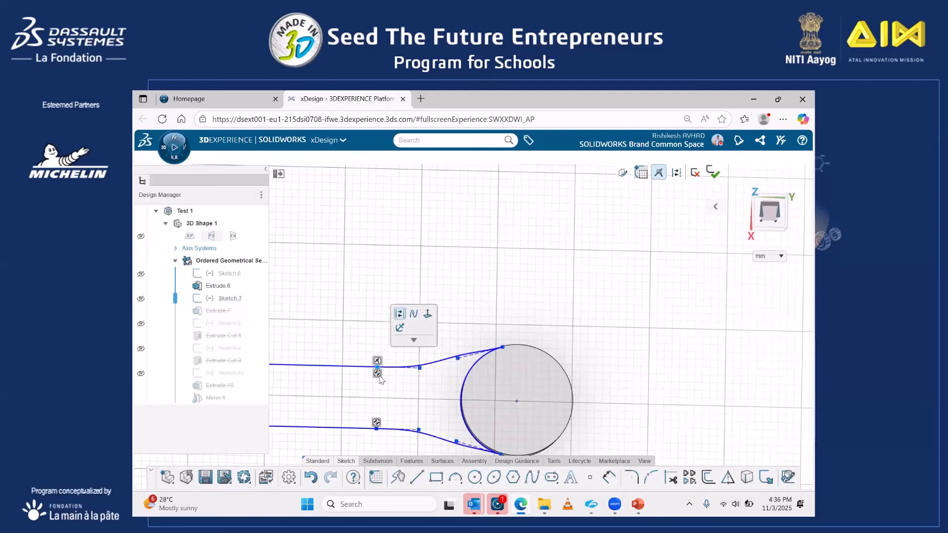
pyautogui.scroll(-3, 350, 323)
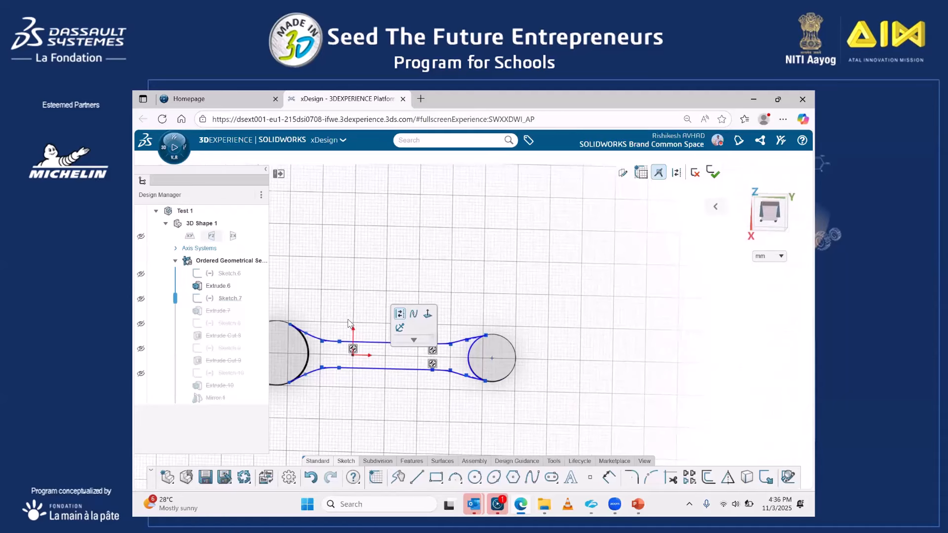
pyautogui.scroll(4, 334, 331)
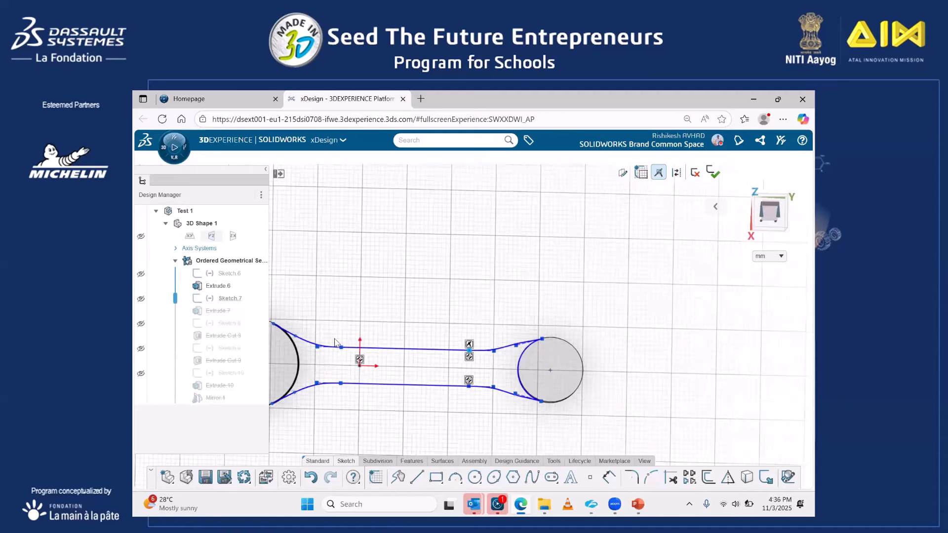
pyautogui.scroll(2, 390, 342)
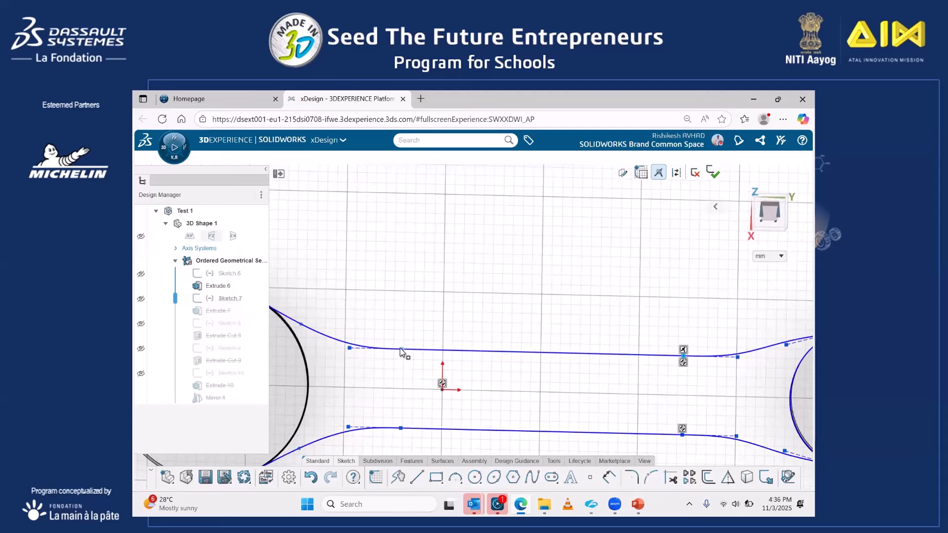
pyautogui.click(401, 350)
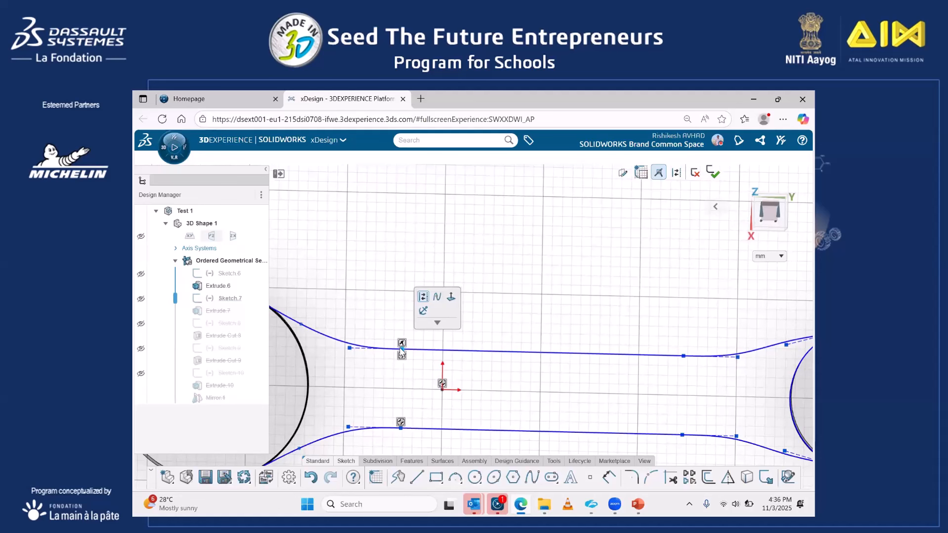
# Roll the feature history forward to Mirror.1 and view the complete wrench at an angle.
pyautogui.click(734, 503)
pyautogui.click(671, 504)
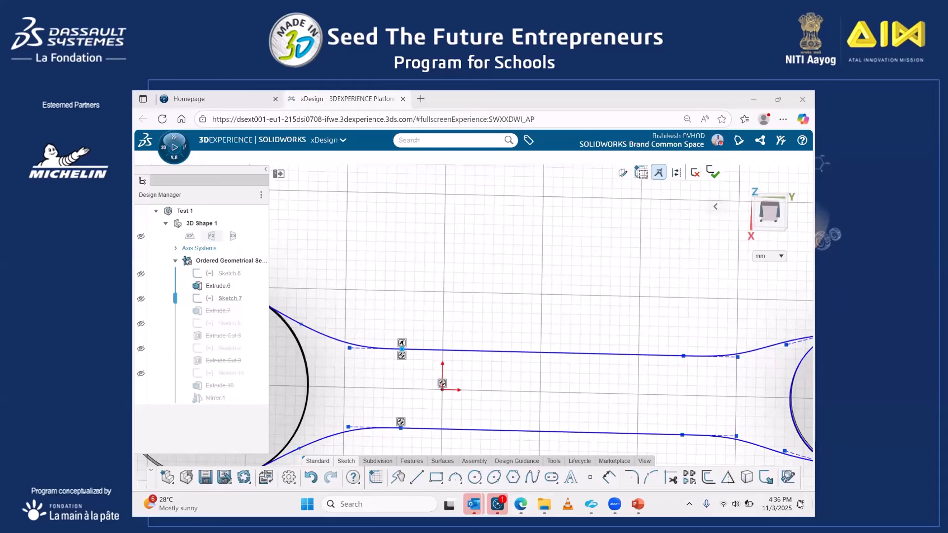
pyautogui.scroll(-5, 675, 373)
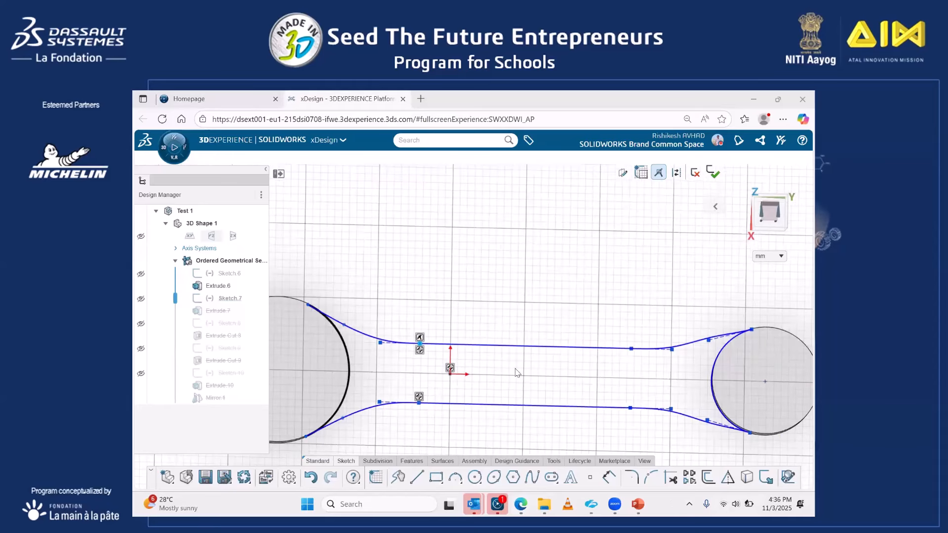
pyautogui.scroll(2, 426, 346)
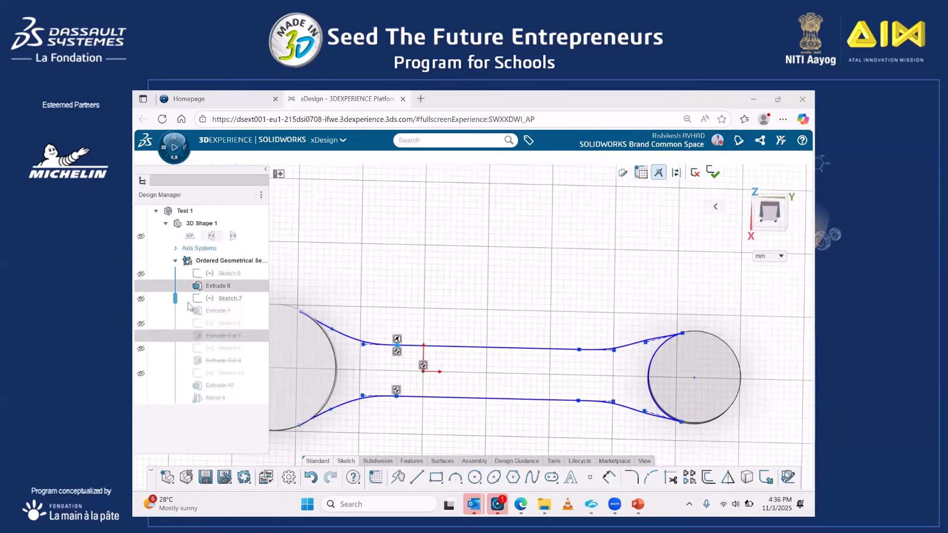
pyautogui.moveTo(175, 298)
pyautogui.mouseDown()
pyautogui.moveTo(176, 312)
pyautogui.moveTo(176, 301)
pyautogui.mouseUp()
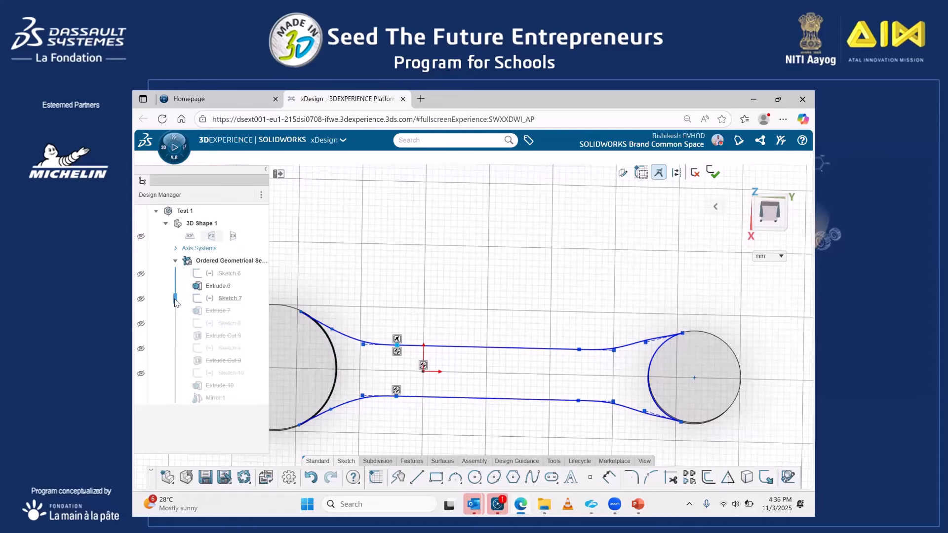
pyautogui.moveTo(177, 354); pyautogui.dragTo(175, 399)
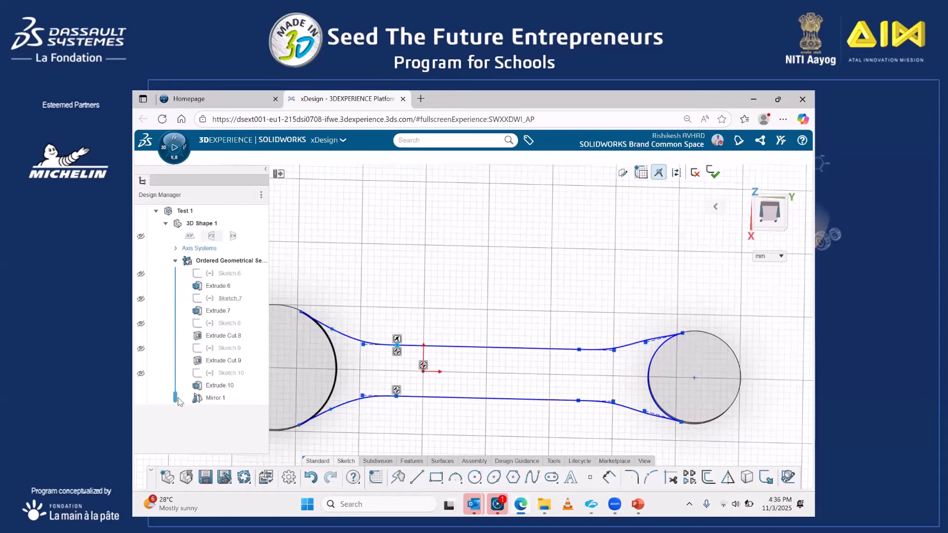
pyautogui.scroll(-2, 537, 332)
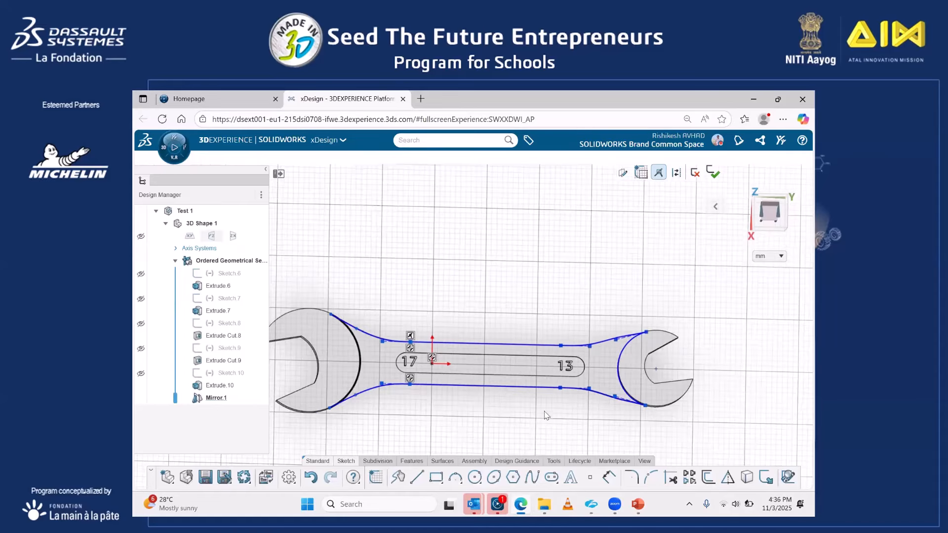
pyautogui.moveTo(551, 385)
pyautogui.mouseDown(button='middle')
pyautogui.moveTo(532, 346)
pyautogui.moveTo(409, 366)
pyautogui.moveTo(209, 291)
pyautogui.mouseUp(button='middle')
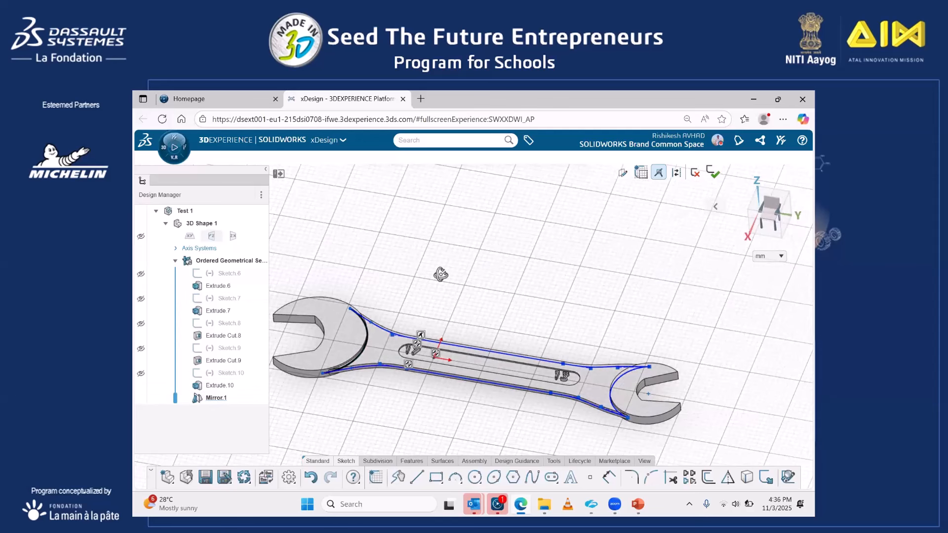
pyautogui.moveTo(440, 271); pyautogui.dragTo(440, 246, button='middle')
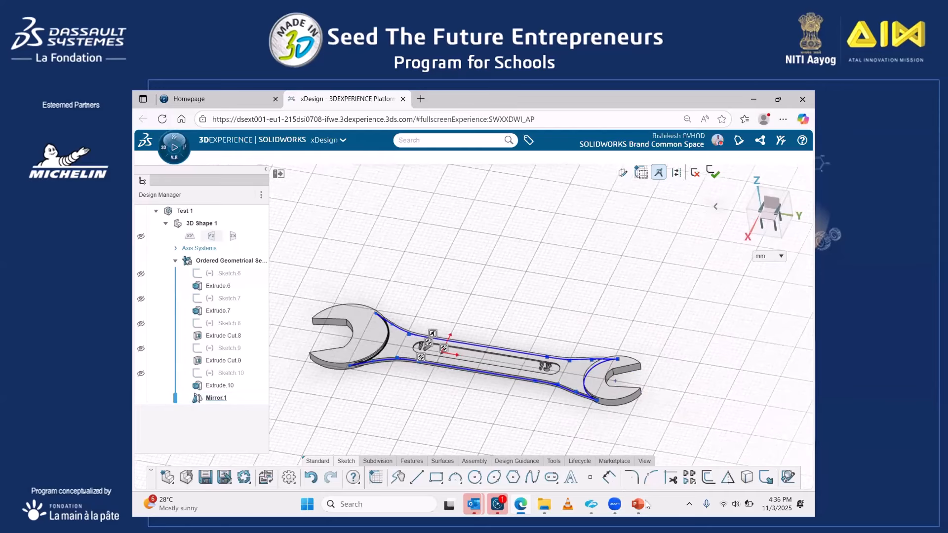
# Switch to PowerPoint to examine the Challenge 3 reference part, and return to xDesign.
pyautogui.hotkey('alt', 'Tab')
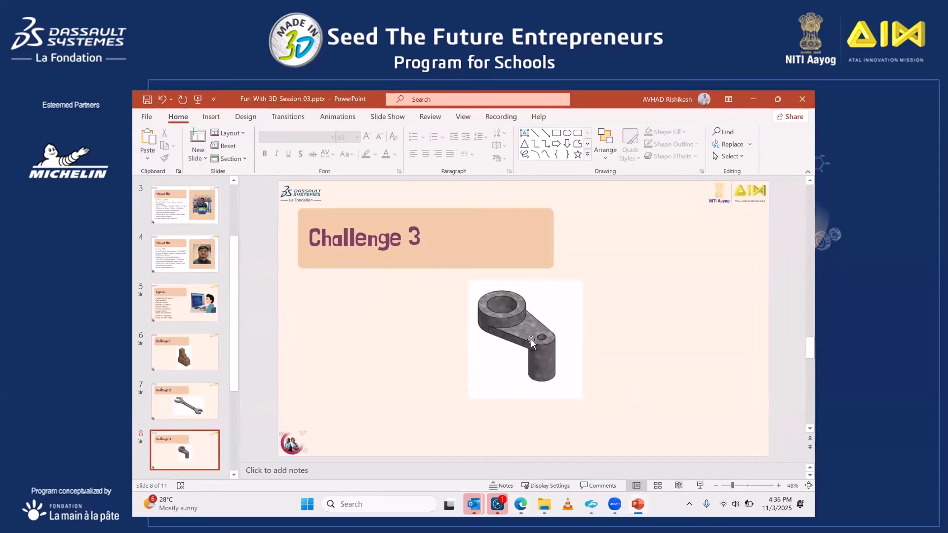
pyautogui.click(637, 503)
pyautogui.click(232, 260)
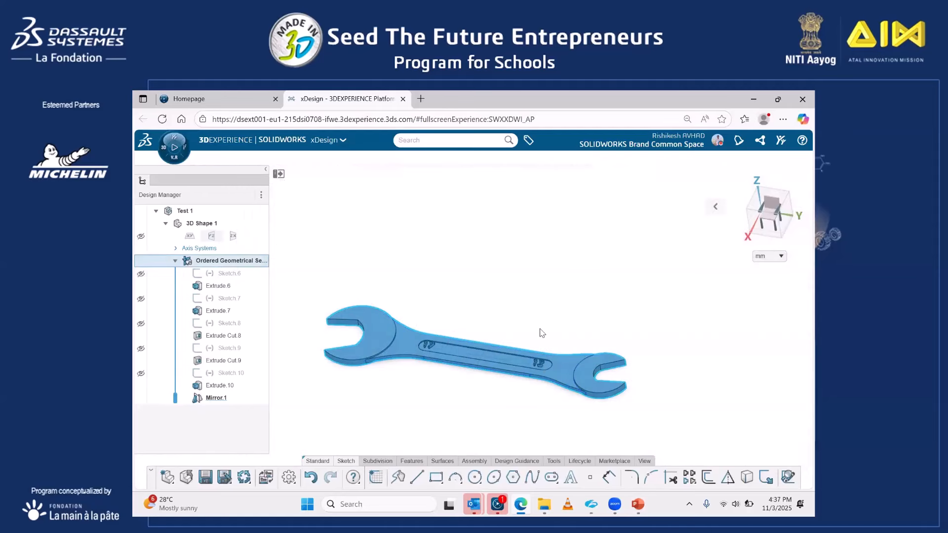
pyautogui.click(219, 263)
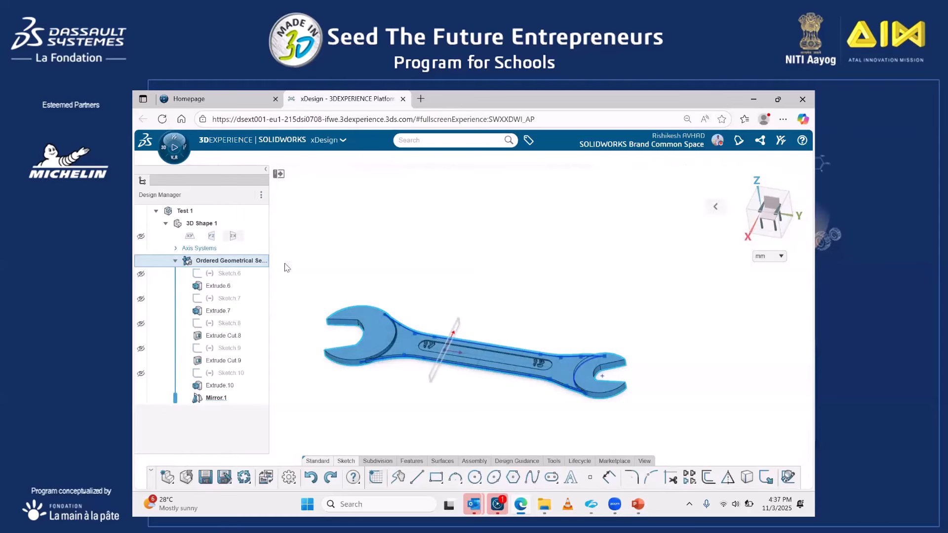
pyautogui.click(226, 400)
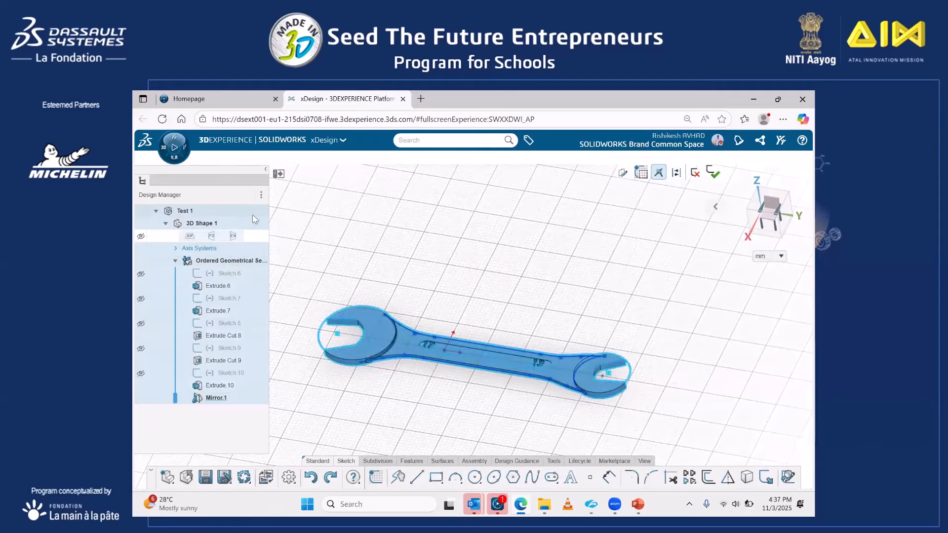
pyautogui.click(222, 261)
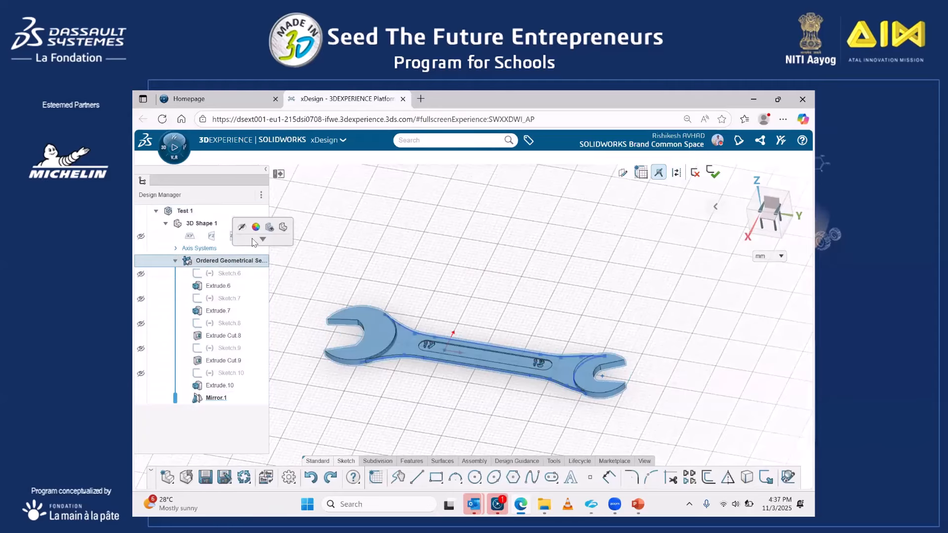
pyautogui.click(249, 228)
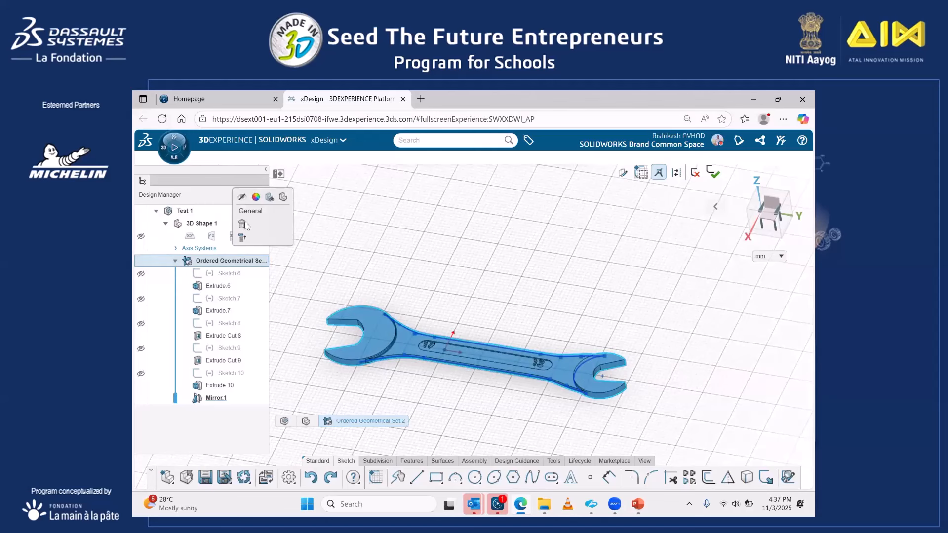
pyautogui.click(220, 285)
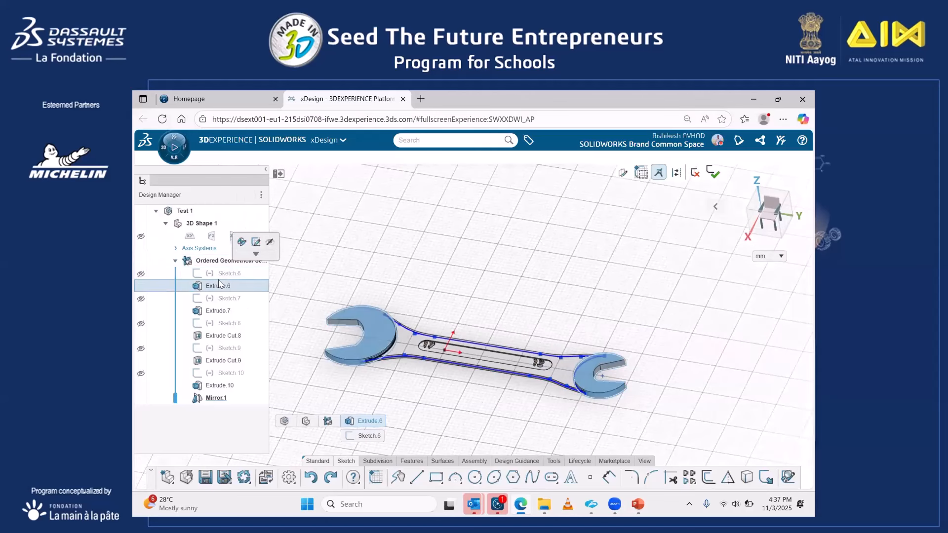
pyautogui.click(471, 246)
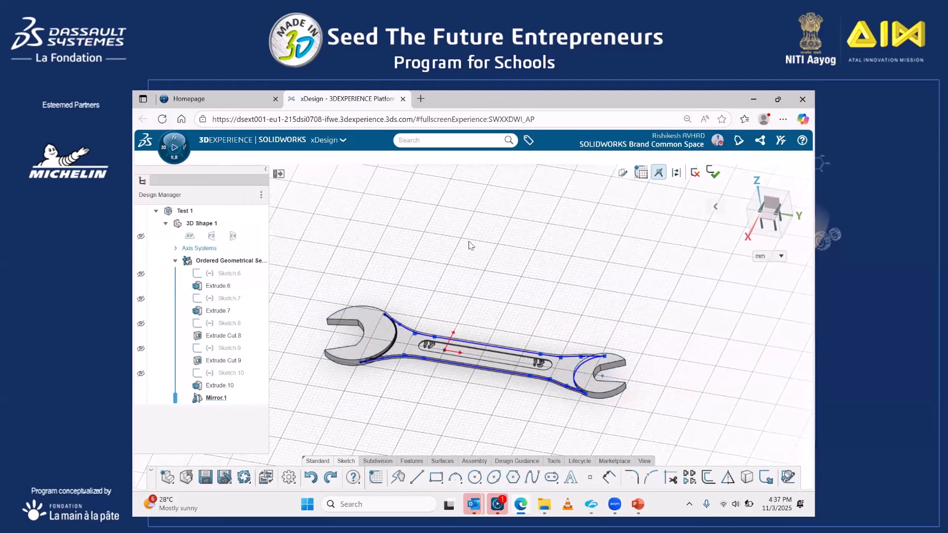
# Exit the open sketch, discarding its changes, and delete the Ordered Geometrical Set that holds the wrench.
pyautogui.scroll(-3, 477, 253)
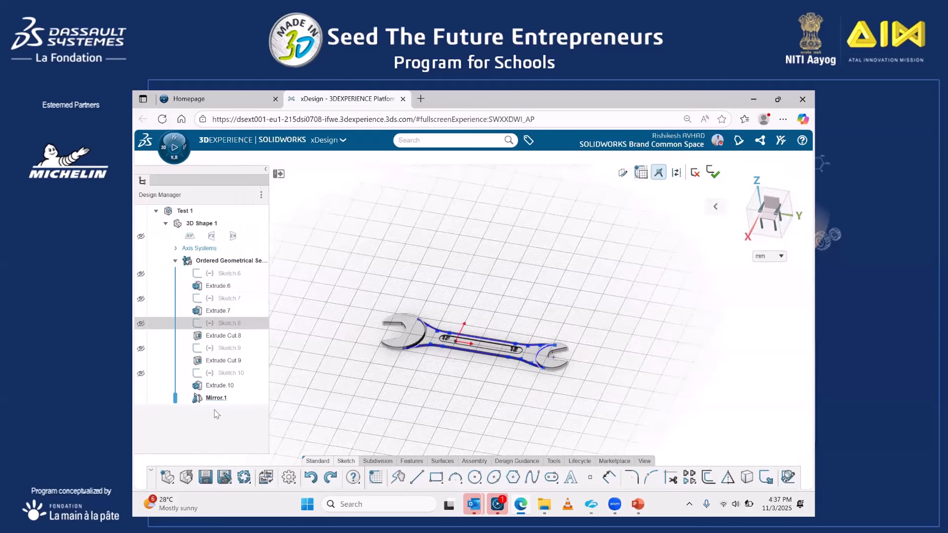
pyautogui.scroll(-2, 547, 260)
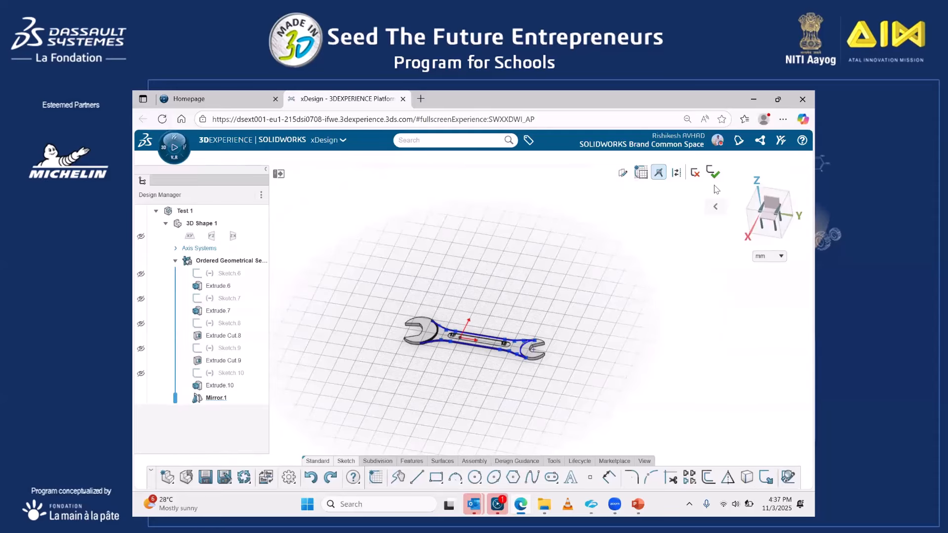
pyautogui.click(223, 265)
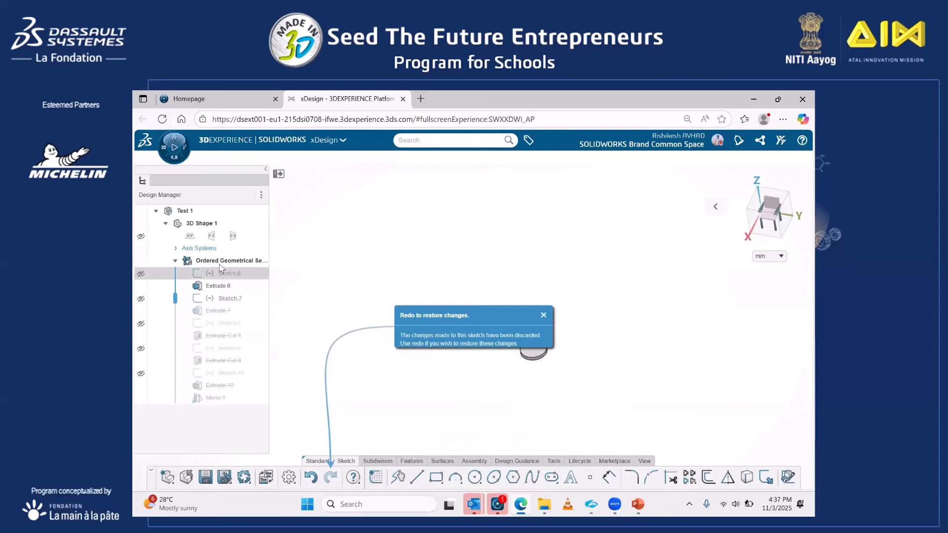
pyautogui.click(243, 224)
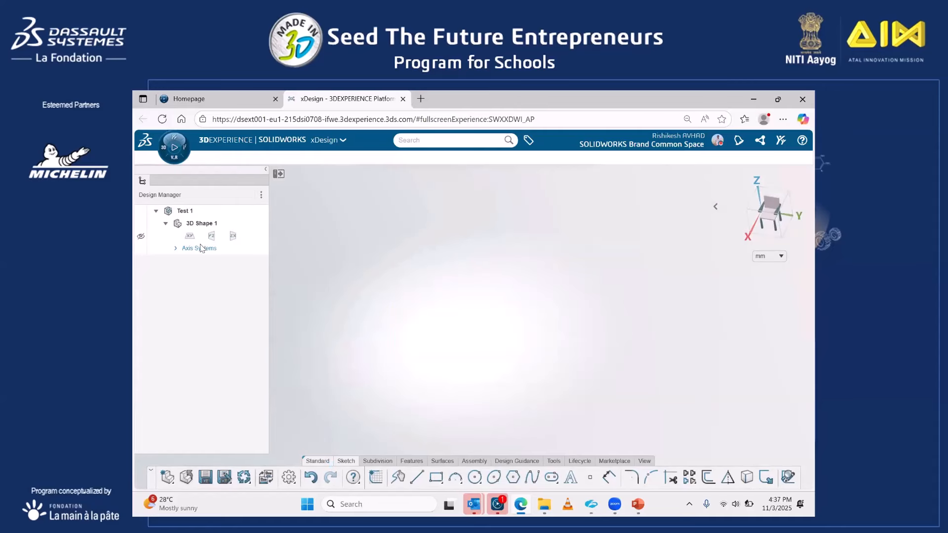
# Start a sketch on the xy plane and draw a circle centred on the origin.
pyautogui.click(190, 236)
pyautogui.click(218, 212)
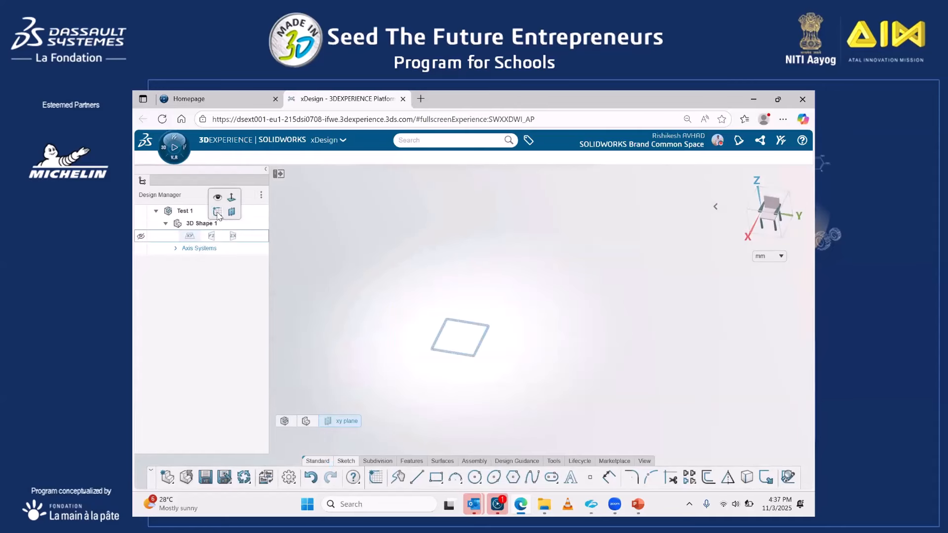
pyautogui.click(472, 477)
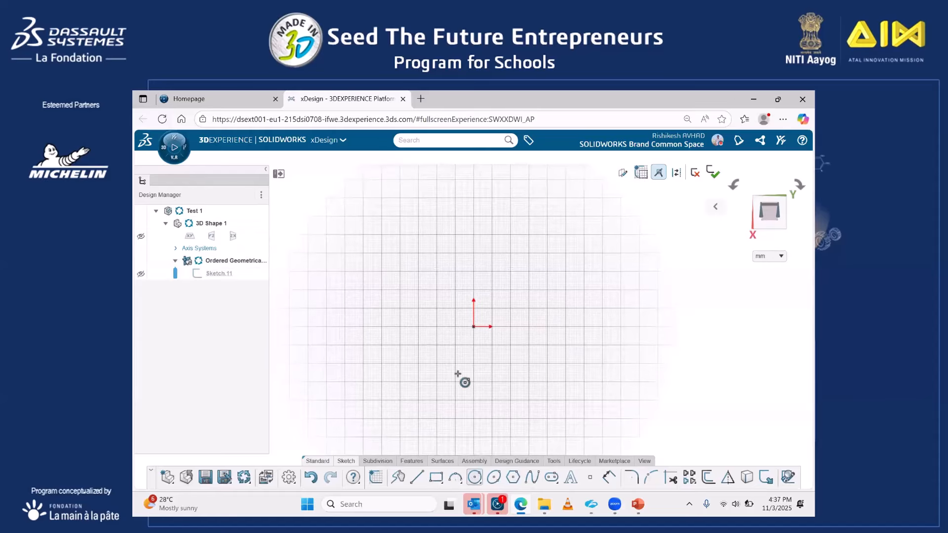
pyautogui.click(486, 327)
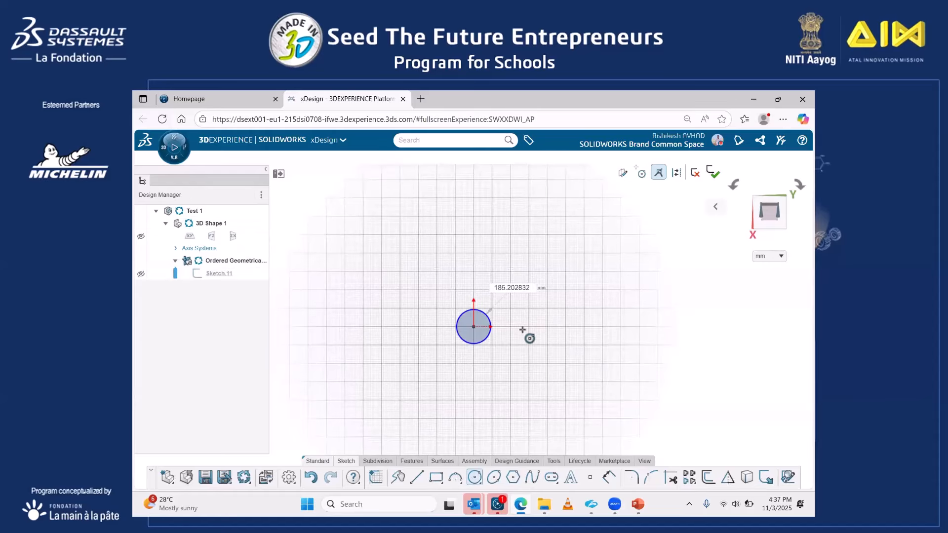
pyautogui.click(529, 334)
# Dimension the circle's diameter as 500 mm.
pyautogui.press('Escape')
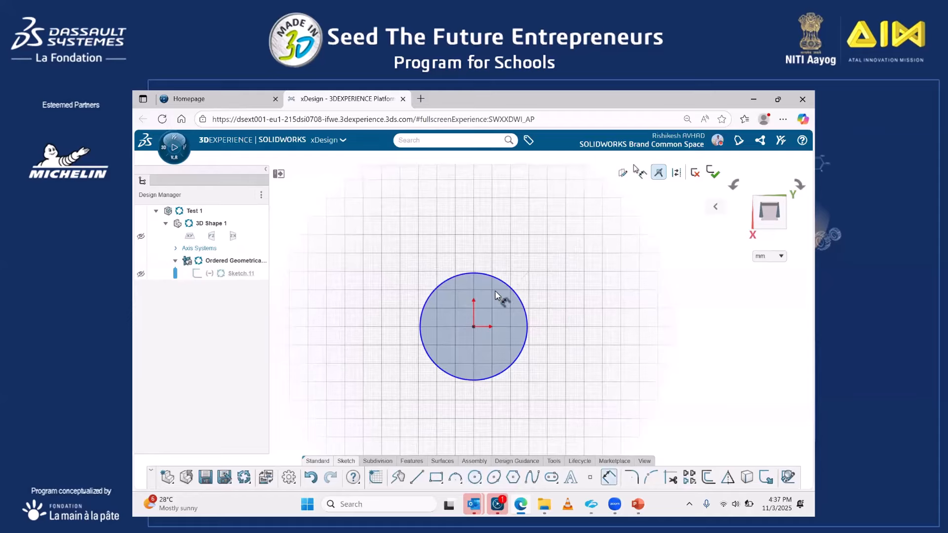
pyautogui.click(514, 291)
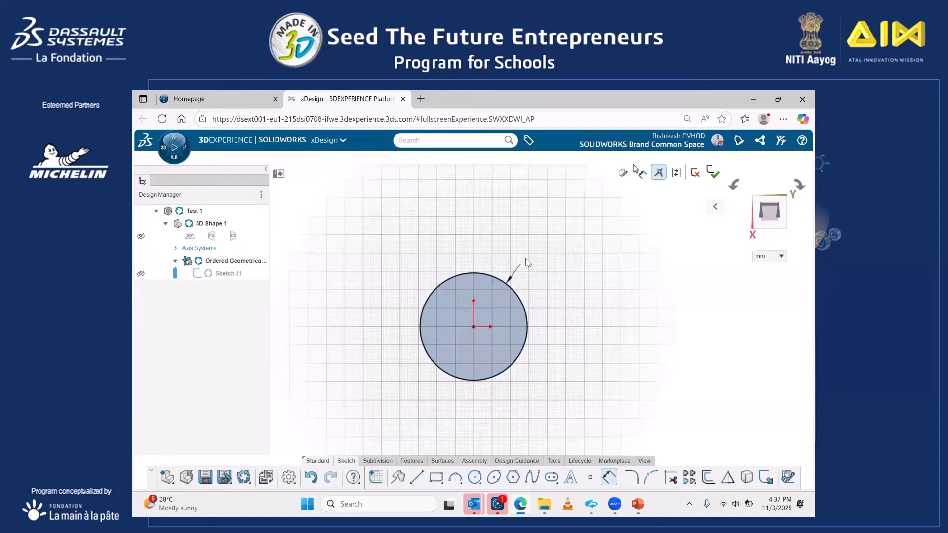
pyautogui.click(527, 258)
pyautogui.write('500mm')
pyautogui.press('Return')
# Draw a concentric inner circle about 301 mm in diameter, centred on the origin.
pyautogui.click(644, 504)
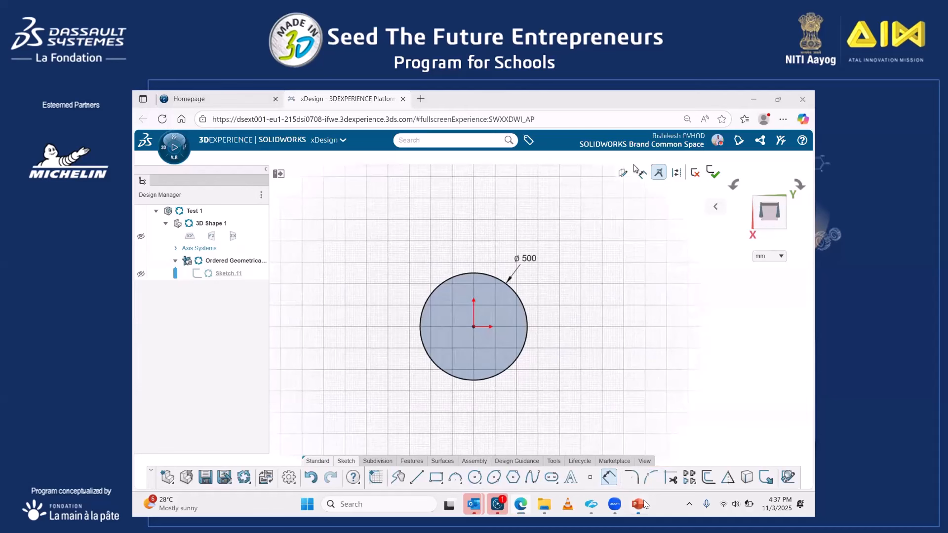
pyautogui.click(644, 504)
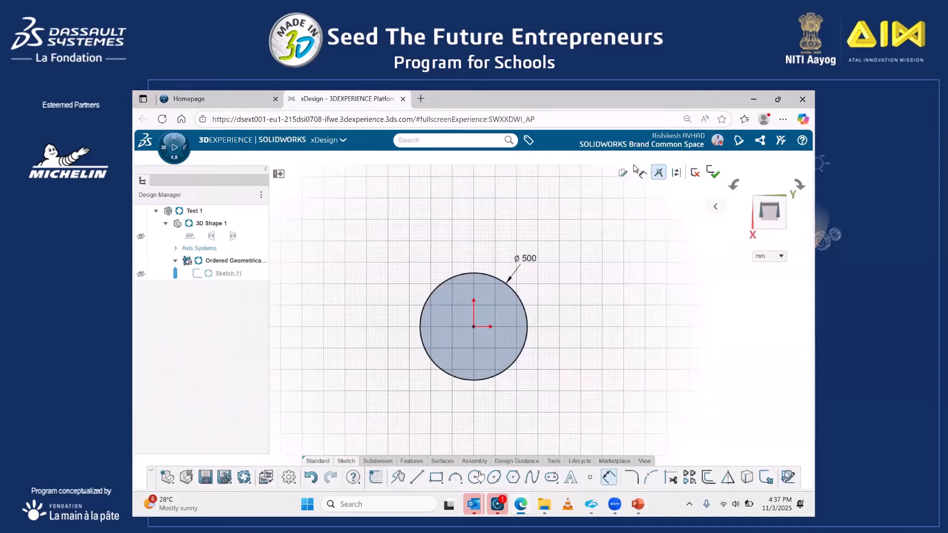
pyautogui.click(478, 475)
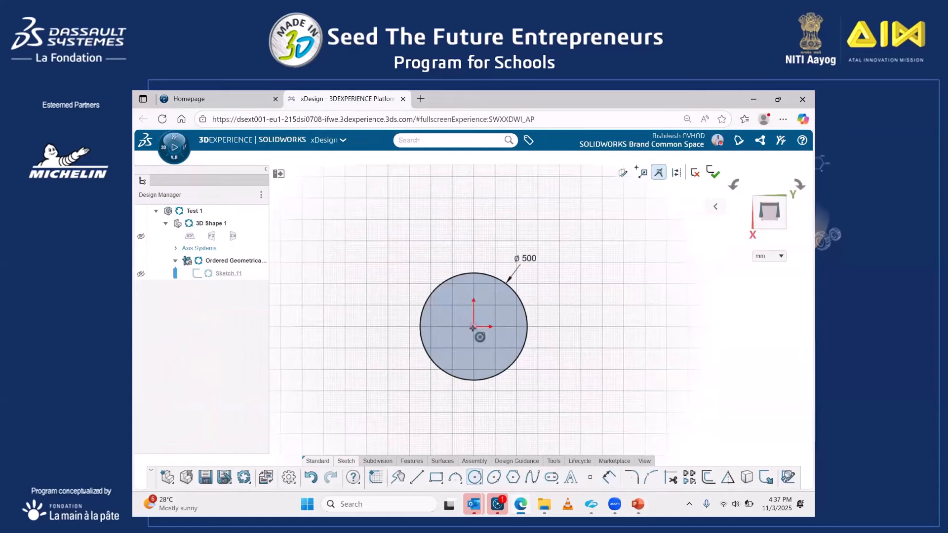
pyautogui.click(472, 326)
pyautogui.click(505, 334)
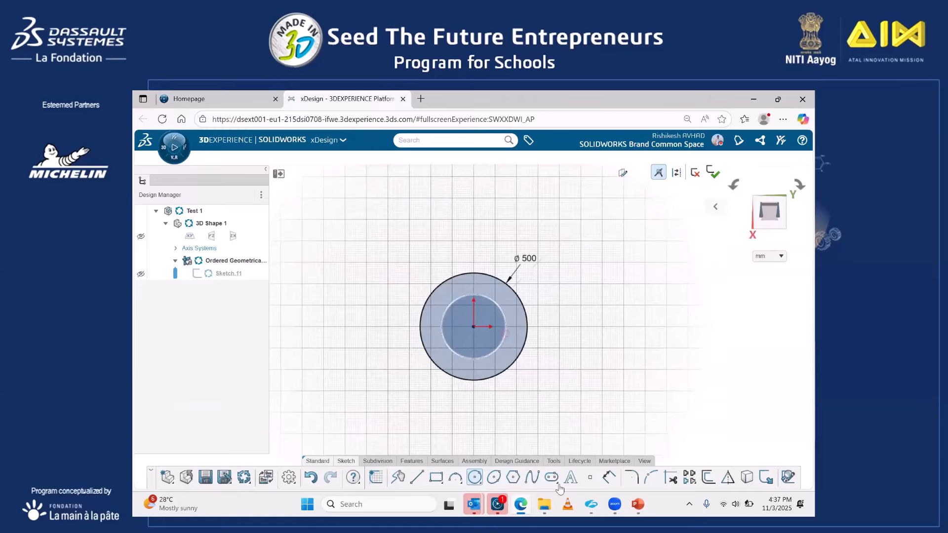
# Dimension the inner circle's diameter as 300 mm.
pyautogui.click(608, 477)
pyautogui.click(506, 326)
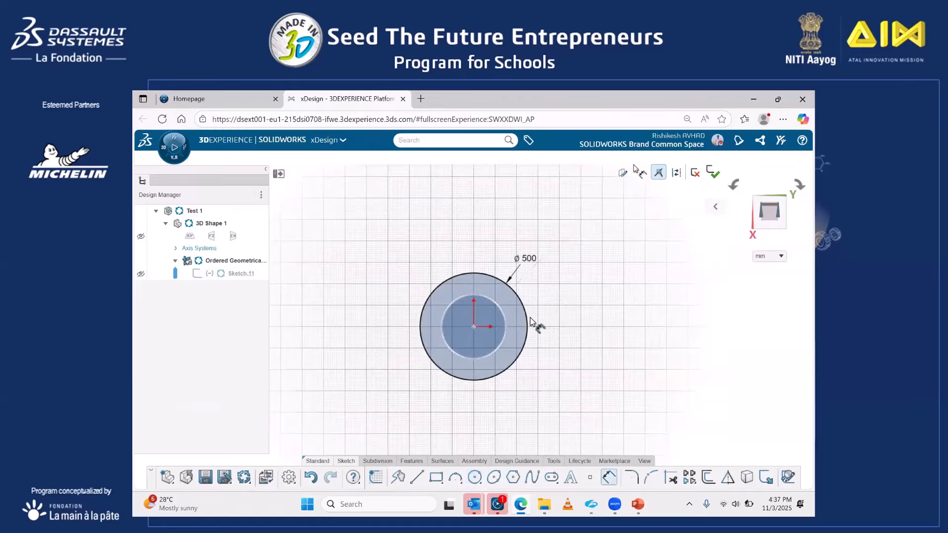
pyautogui.click(560, 316)
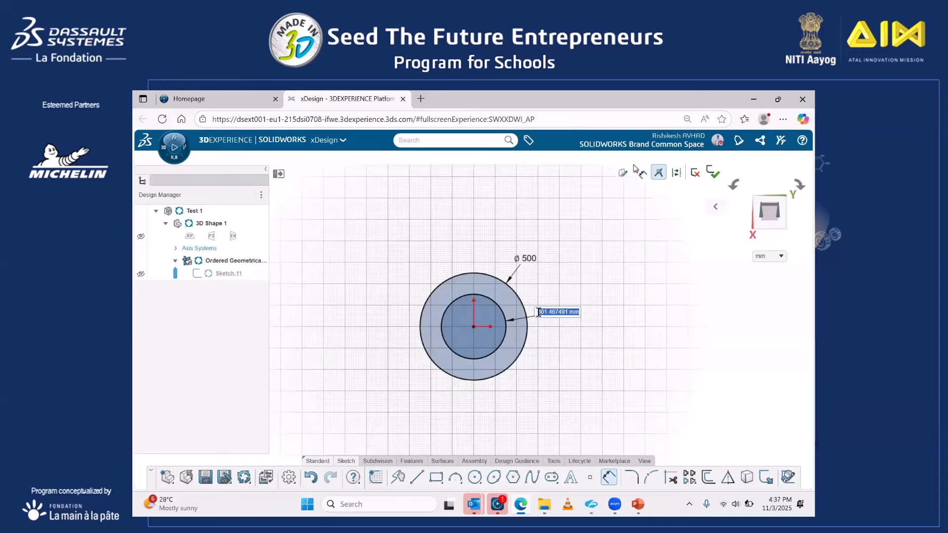
pyautogui.write('300mm')
pyautogui.press('Return')
# Extrude the two-circle ring sketch as a solid using the Midplane end condition with a distance of 50 mm.
pyautogui.click(413, 461)
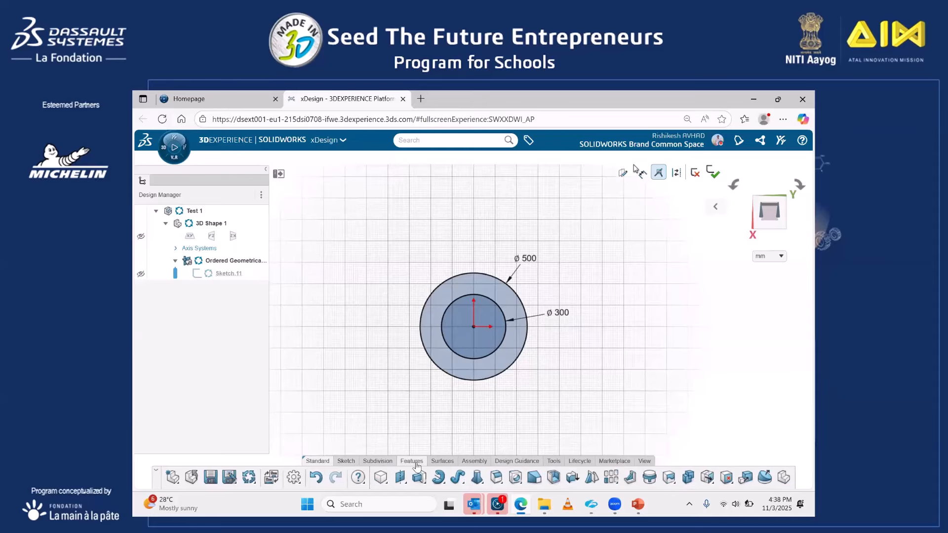
pyautogui.click(419, 478)
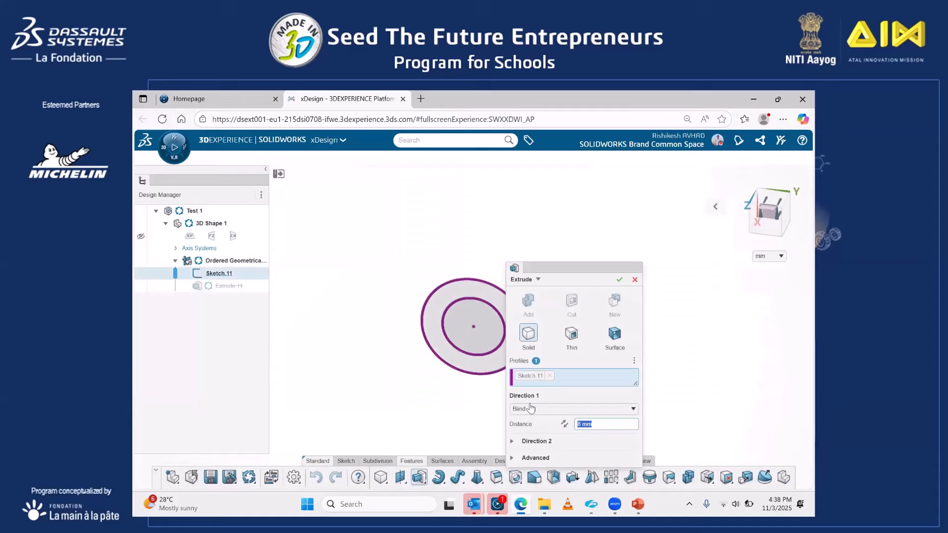
pyautogui.moveTo(391, 311)
pyautogui.mouseDown(button='middle')
pyautogui.moveTo(414, 319)
pyautogui.moveTo(474, 392)
pyautogui.mouseUp(button='middle')
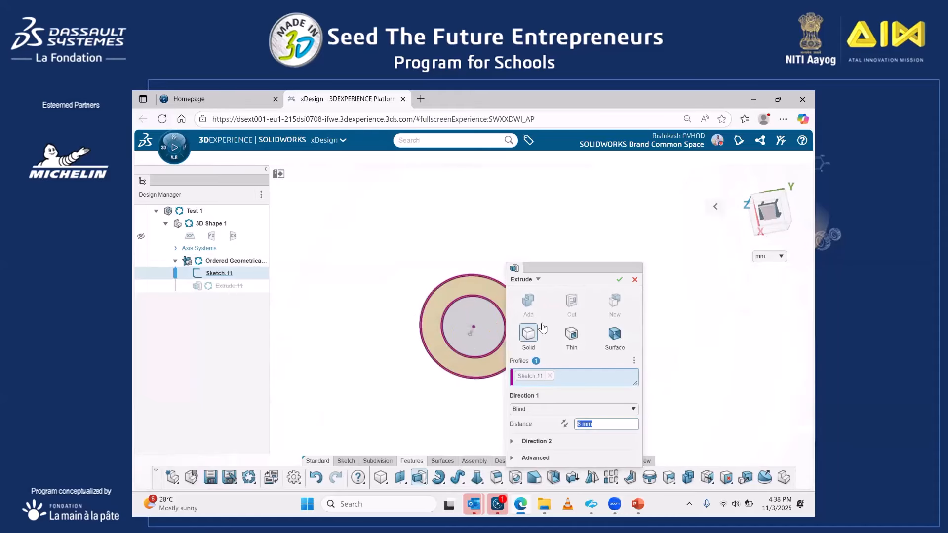
pyautogui.moveTo(567, 272); pyautogui.dragTo(653, 214)
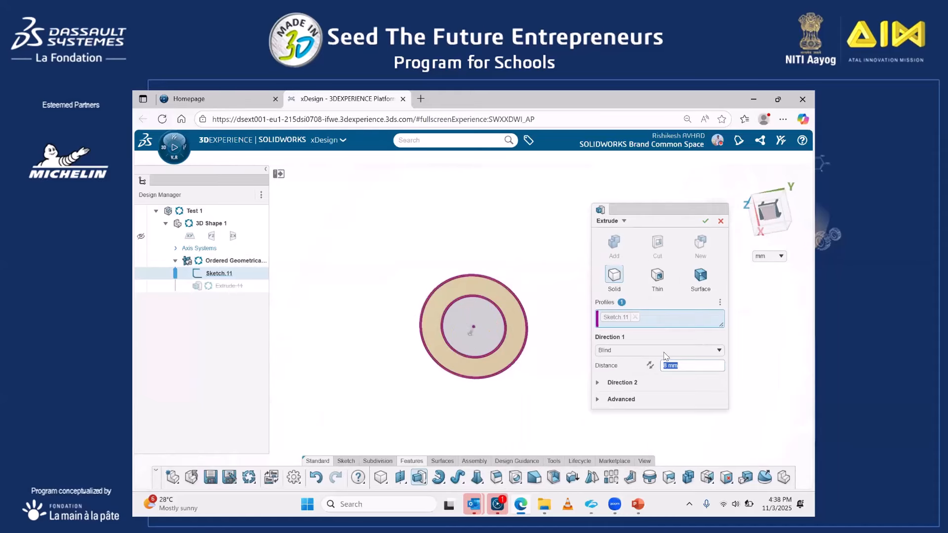
pyautogui.click(682, 352)
pyautogui.click(667, 381)
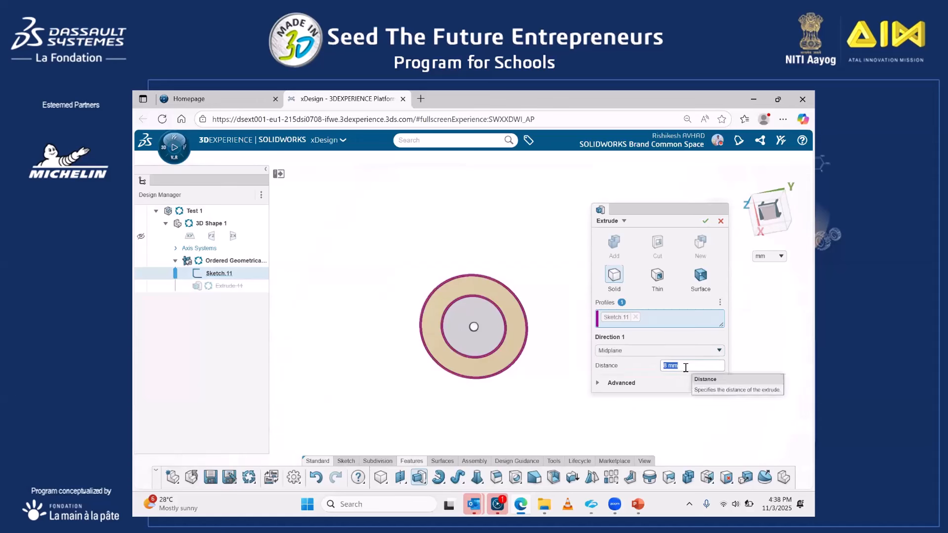
pyautogui.write('50')
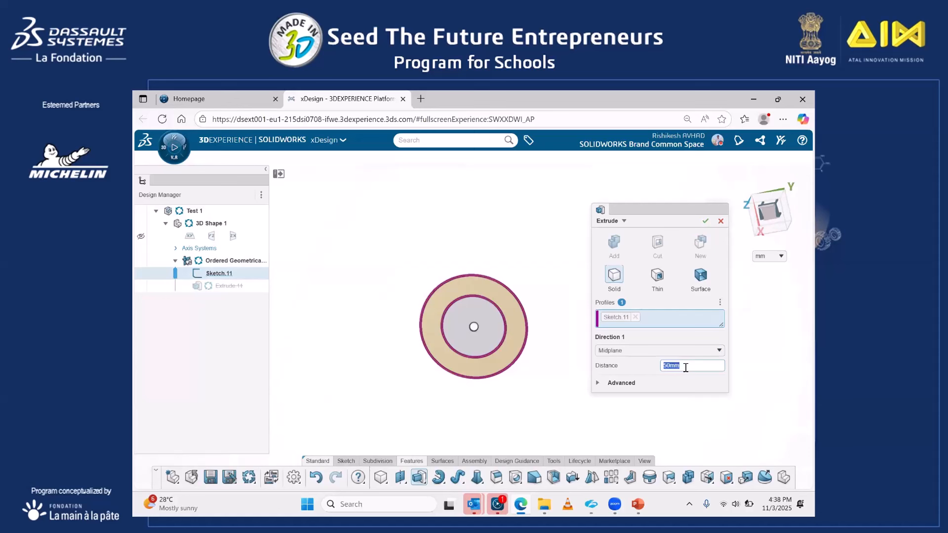
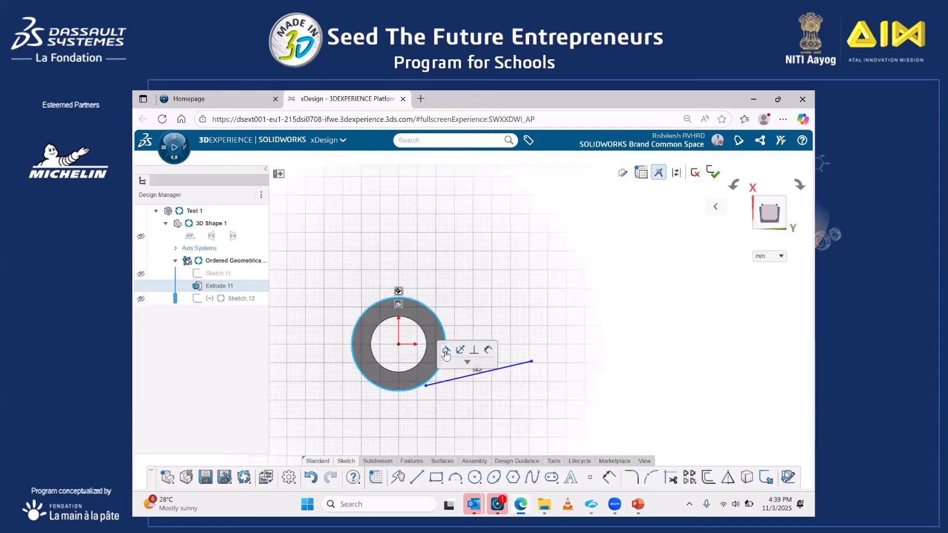
# Move the slanted line's inner endpoint along the ring's outer edge towards its lowest point and adjust the line's free end outward.
pyautogui.click(437, 395)
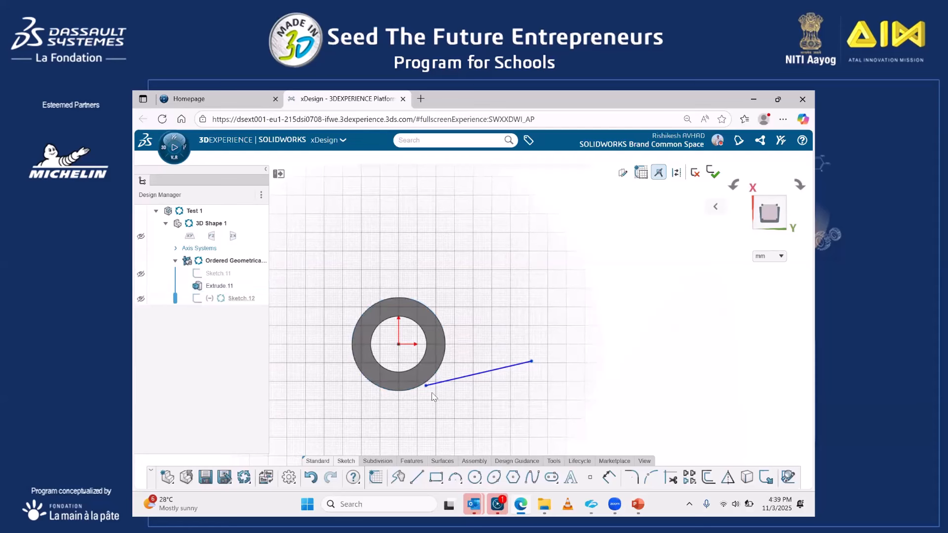
pyautogui.scroll(4, 429, 390)
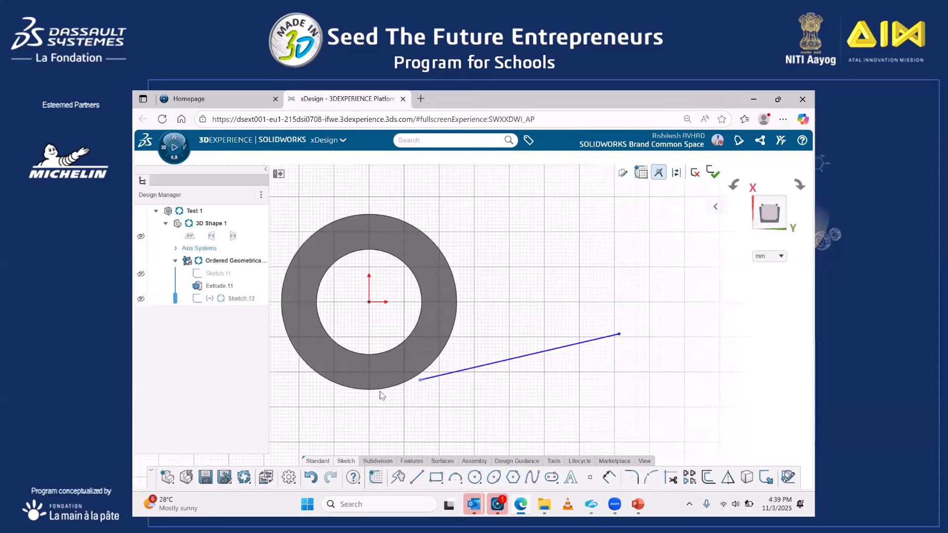
pyautogui.moveTo(420, 379); pyautogui.dragTo(397, 390)
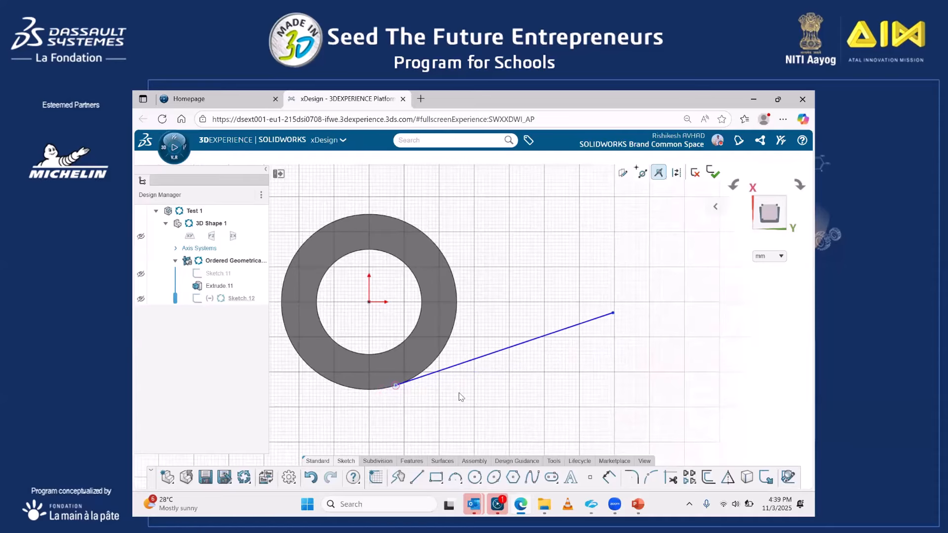
pyautogui.scroll(-1, 607, 324)
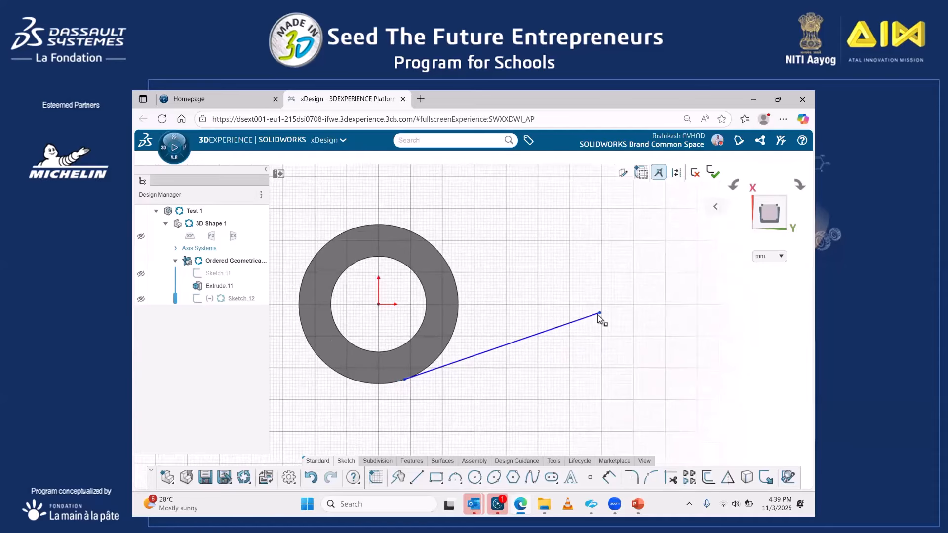
pyautogui.moveTo(601, 337); pyautogui.dragTo(618, 325)
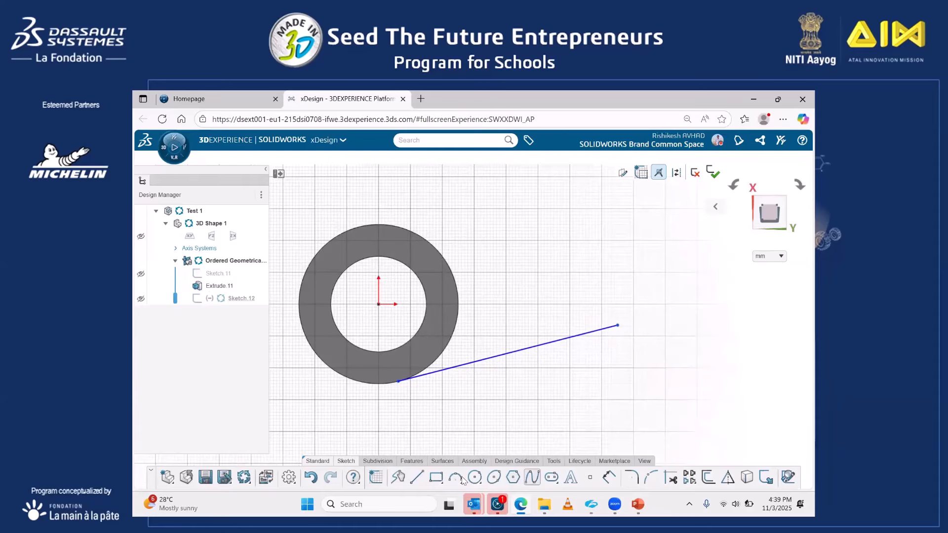
# Mirror the slanted line about the yz plane within the sketch.
pyautogui.click(404, 462)
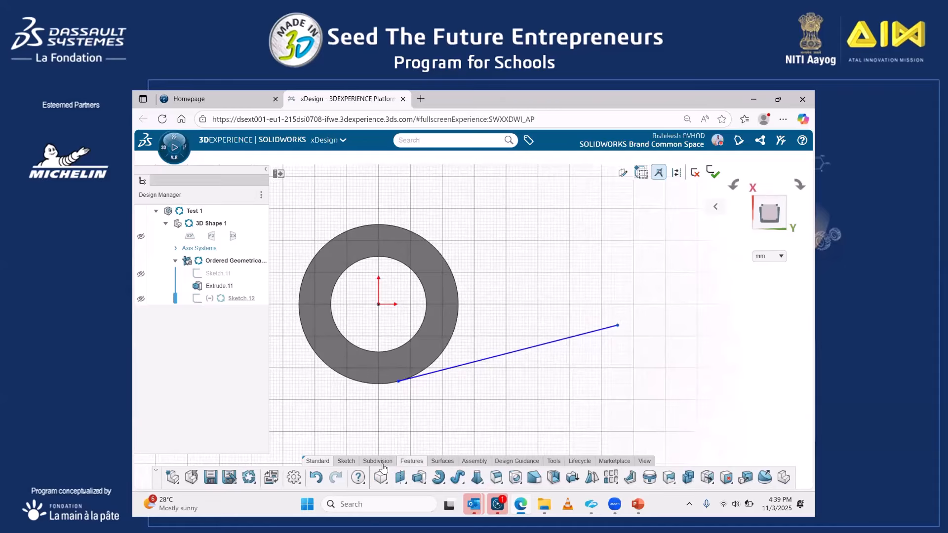
pyautogui.click(346, 461)
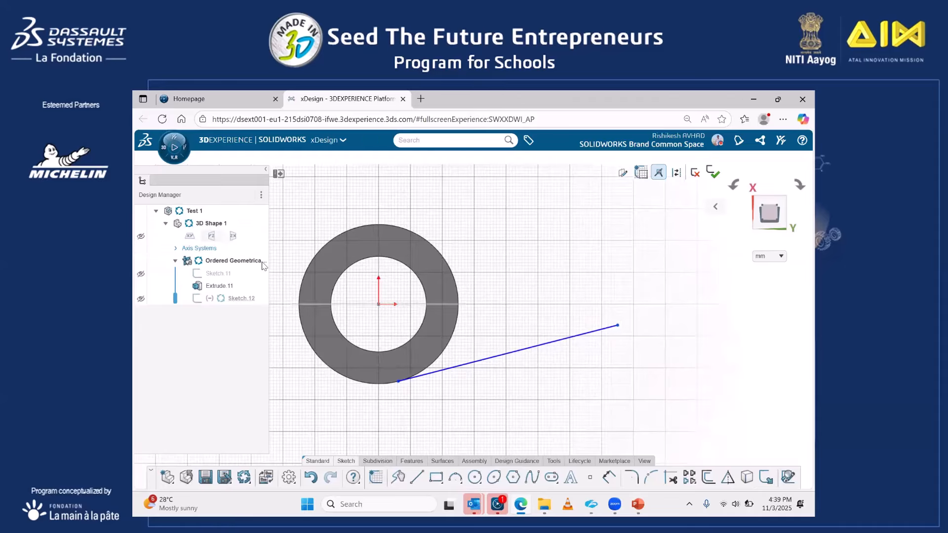
pyautogui.click(212, 236)
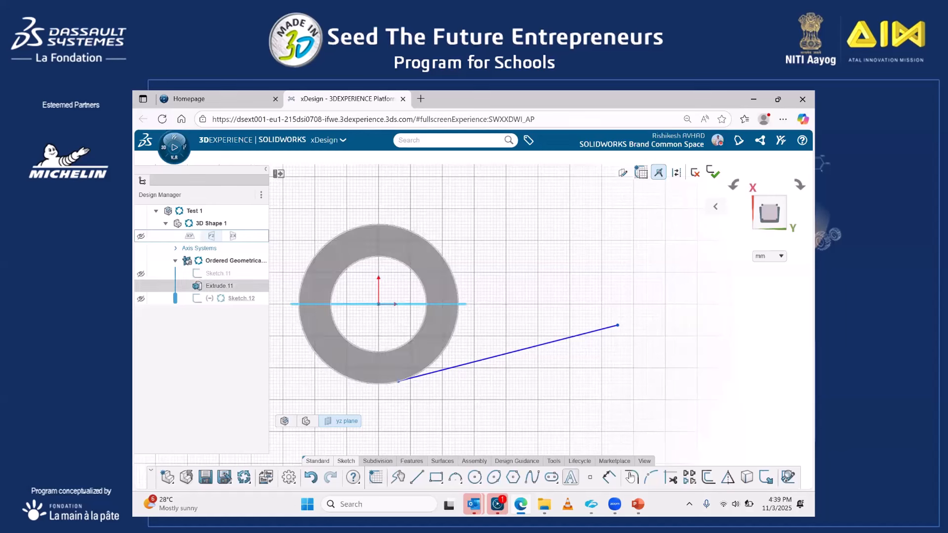
pyautogui.click(727, 476)
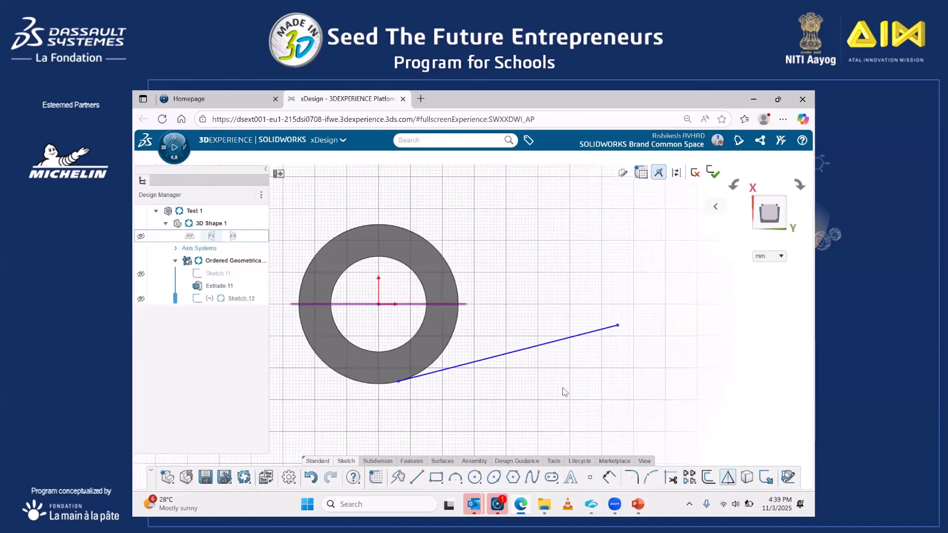
pyautogui.click(586, 337)
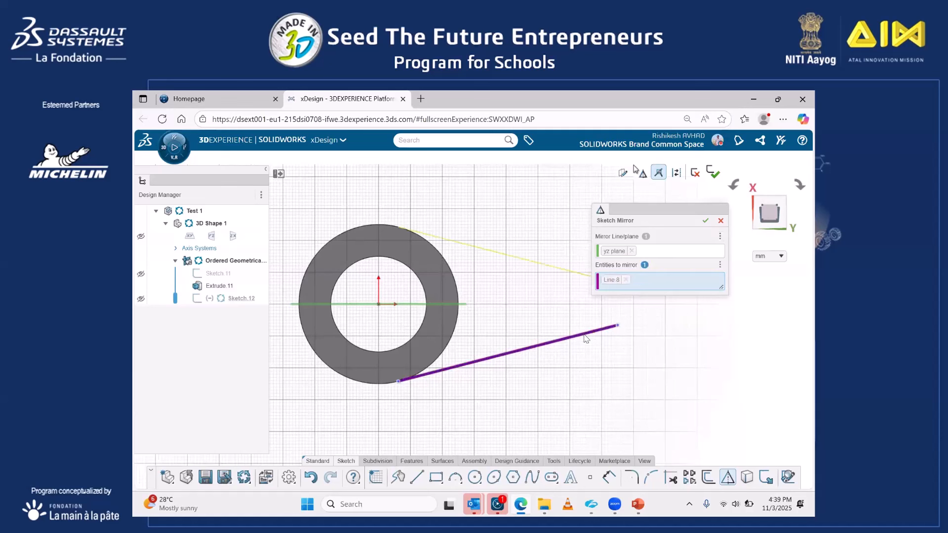
pyautogui.click(703, 221)
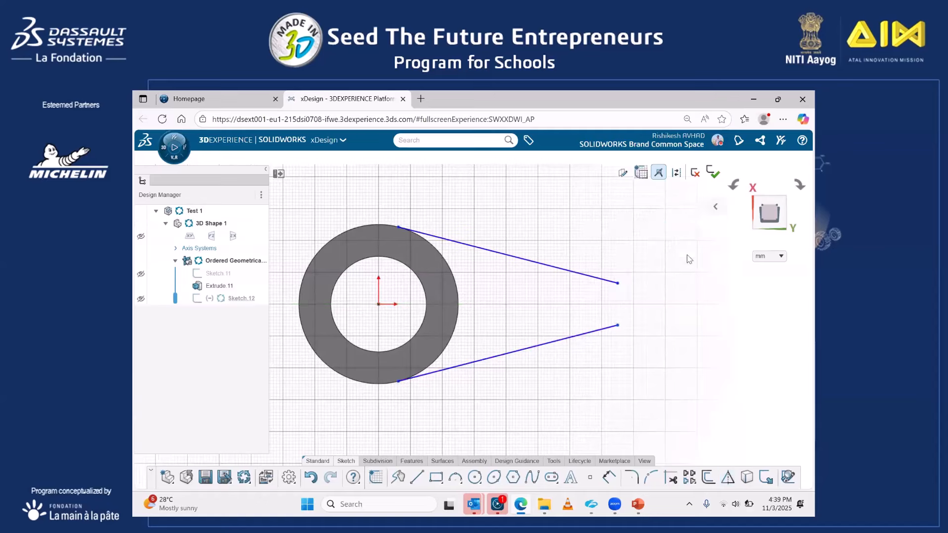
# Draw an outward-bulging arc of about 73 mm radius joining the free ends of the two slanted lines.
pyautogui.click(456, 477)
pyautogui.click(617, 285)
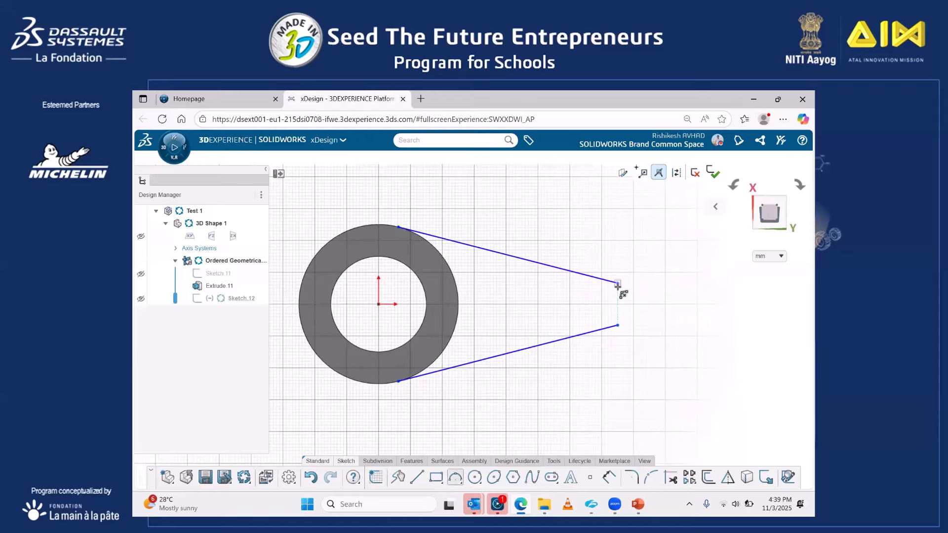
pyautogui.click(618, 325)
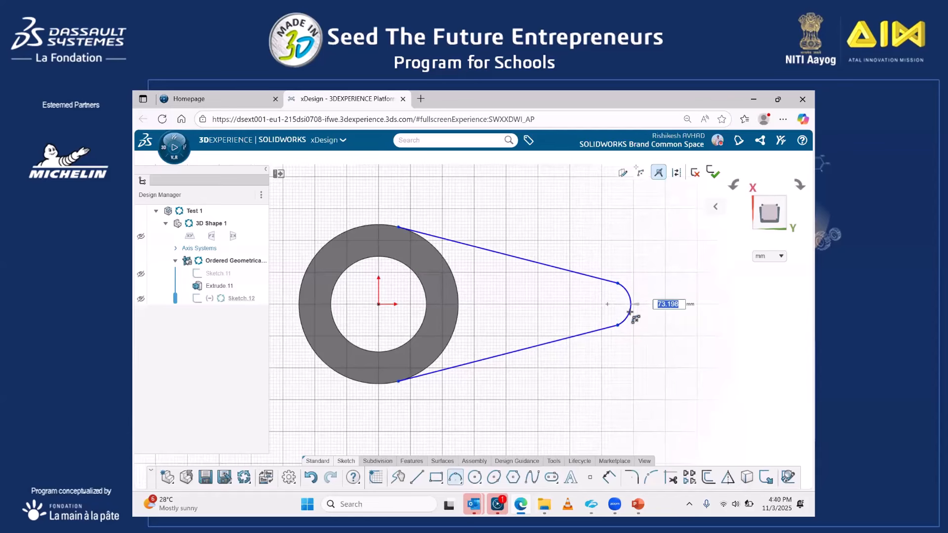
pyautogui.click(629, 313)
pyautogui.press('Escape')
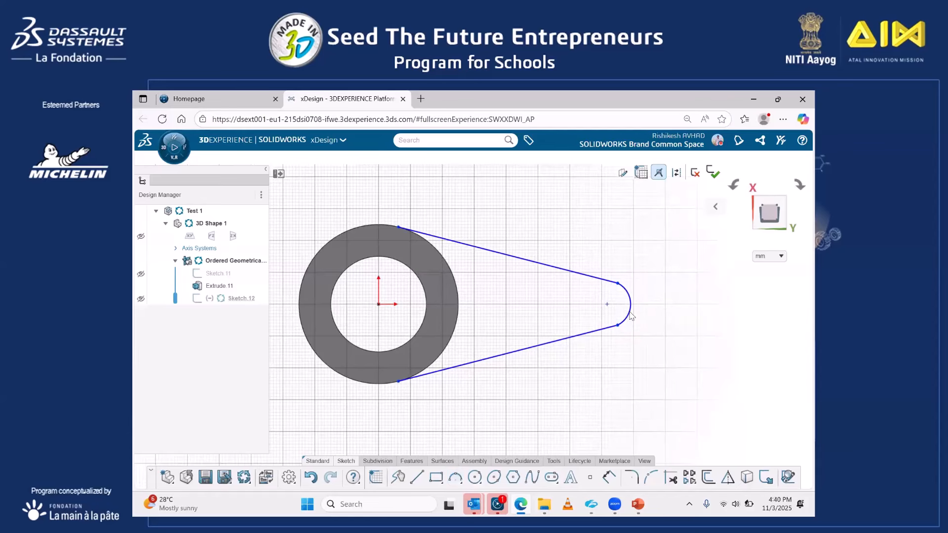
# Draw a circle about 66 mm in diameter centred on the end arc's centre point.
pyautogui.click(474, 477)
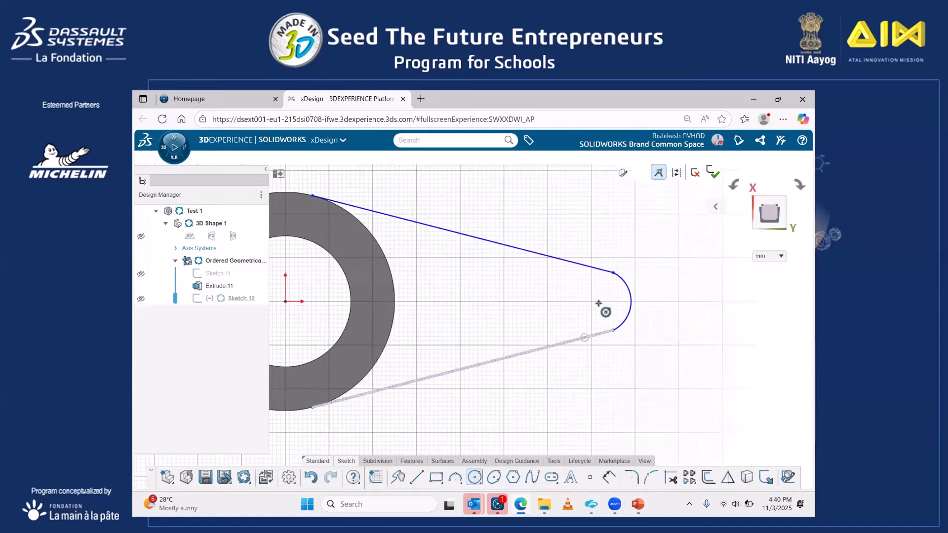
pyautogui.click(598, 302)
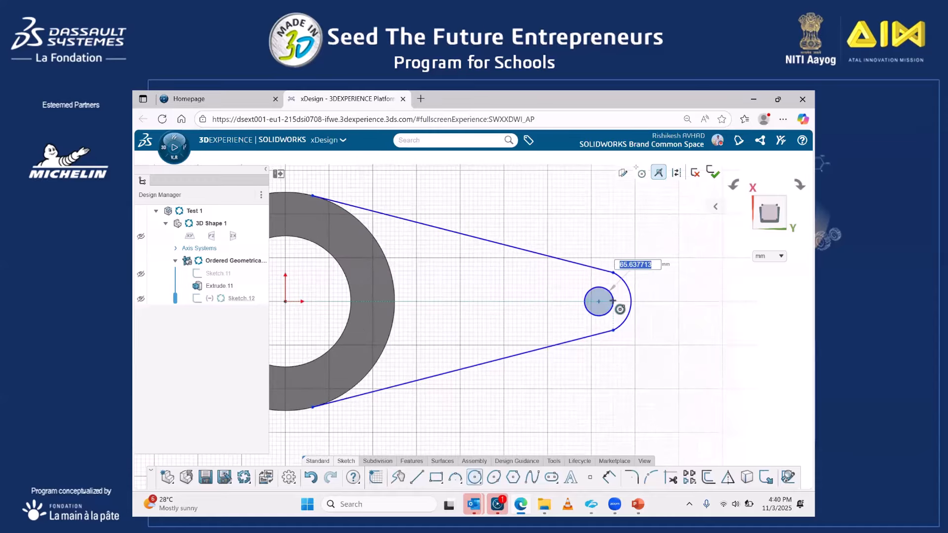
pyautogui.click(613, 300)
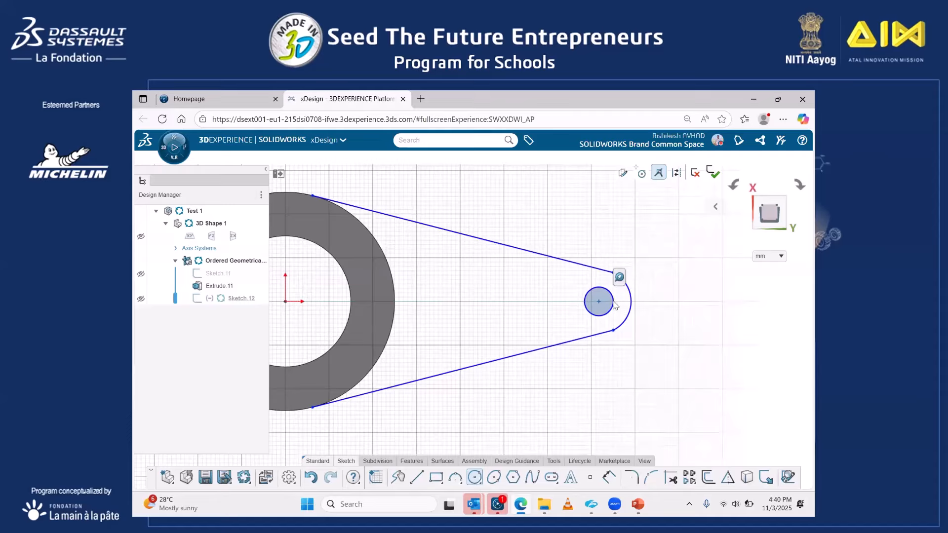
# Dimension the diameter of the small circle inside the end arc as 60 mm.
pyautogui.click(609, 477)
pyautogui.click(612, 302)
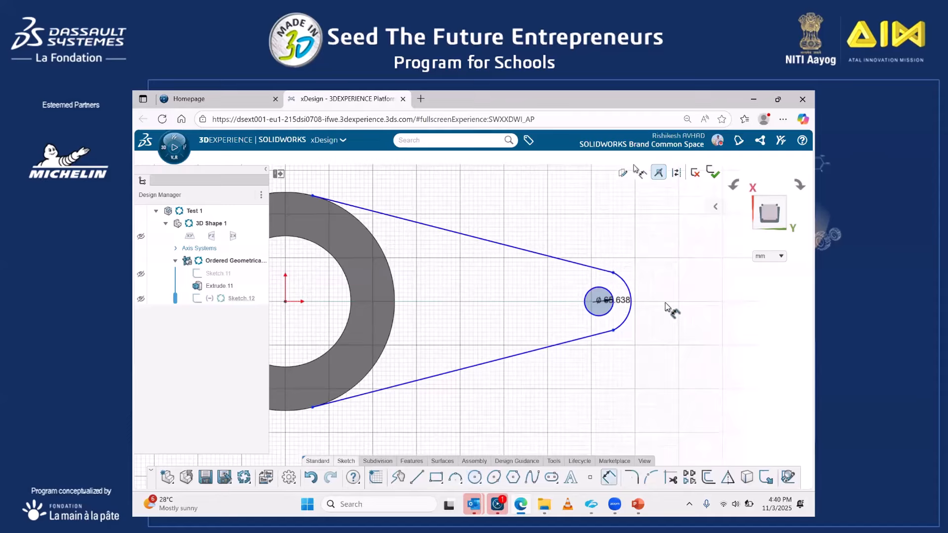
pyautogui.click(675, 302)
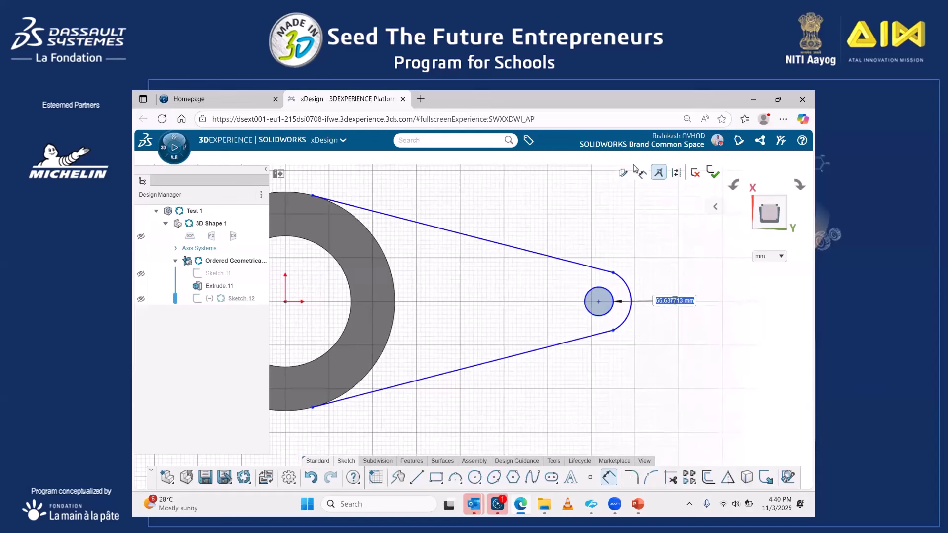
pyautogui.write('7')
pyautogui.write('0mm')
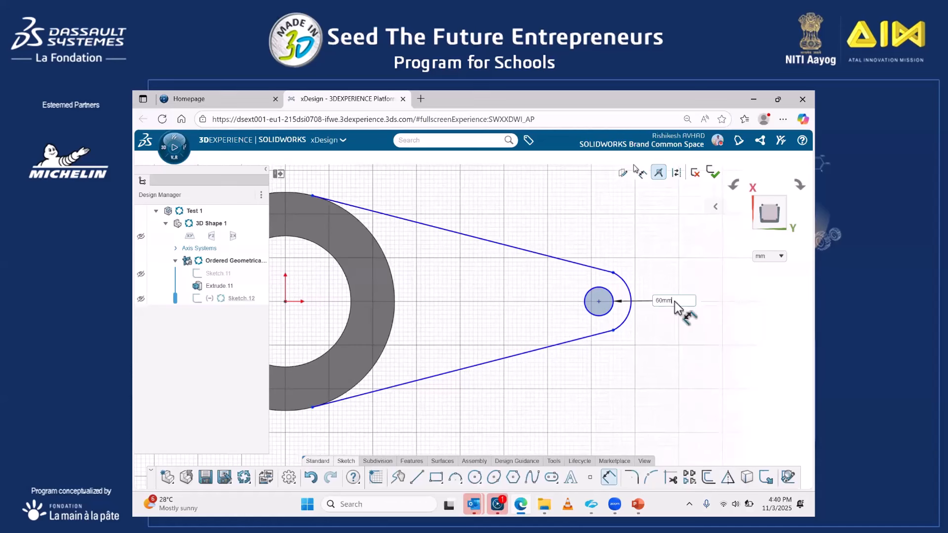
pyautogui.press('Return')
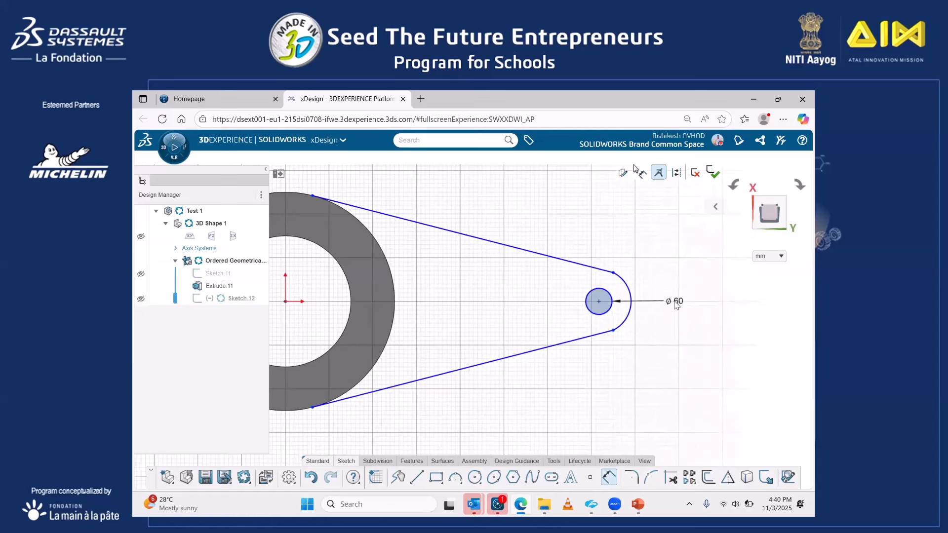
# Dimension the upper slanted line's length as 710 mm and add a reference length dimension to the lower slanted line.
pyautogui.click(590, 266)
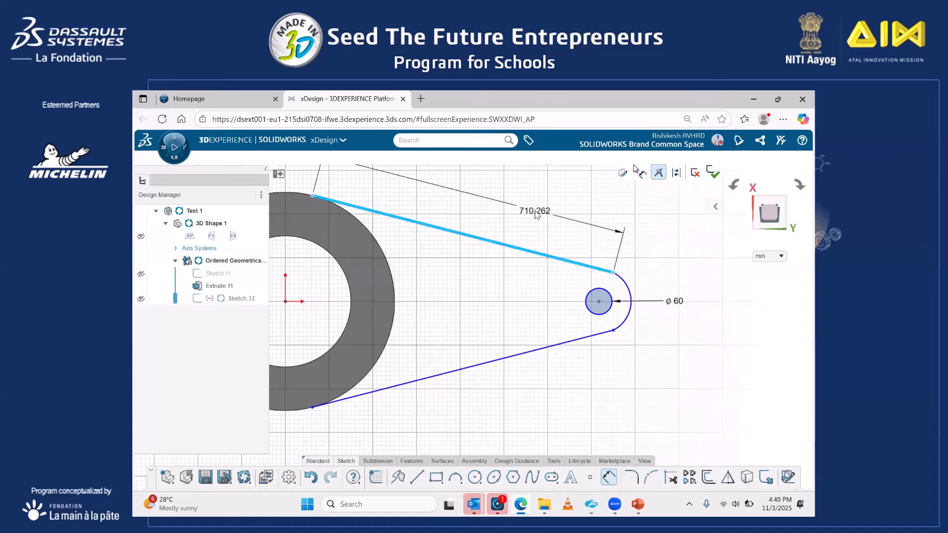
pyautogui.click(551, 219)
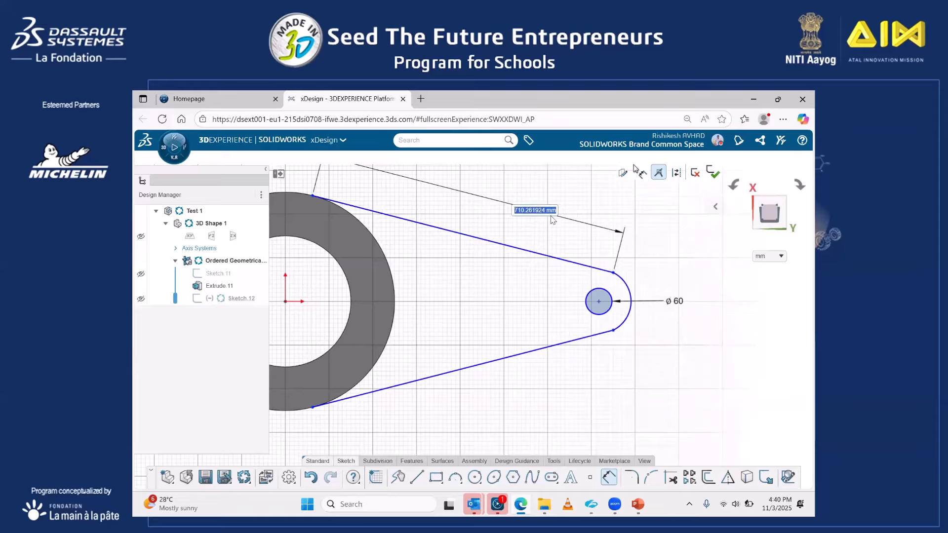
pyautogui.write('710mm')
pyautogui.press('Return')
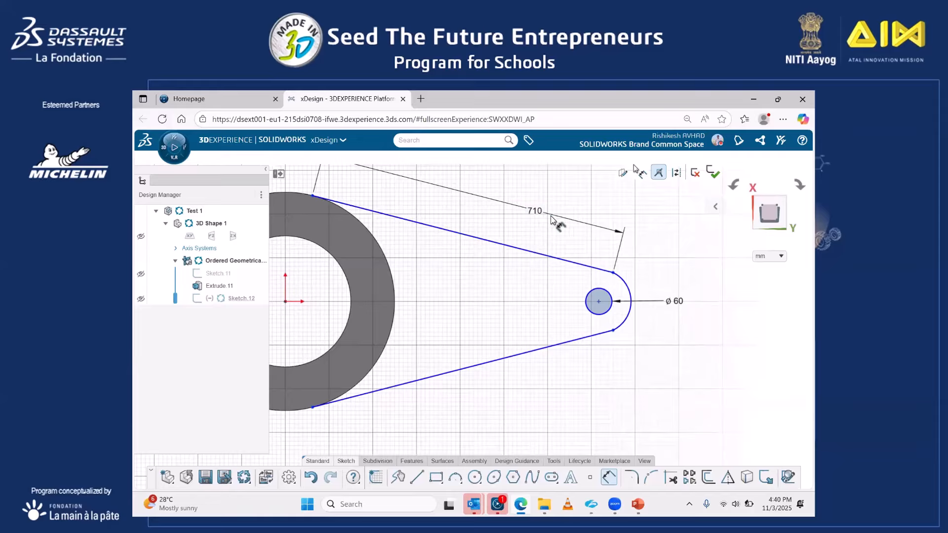
pyautogui.click(573, 341)
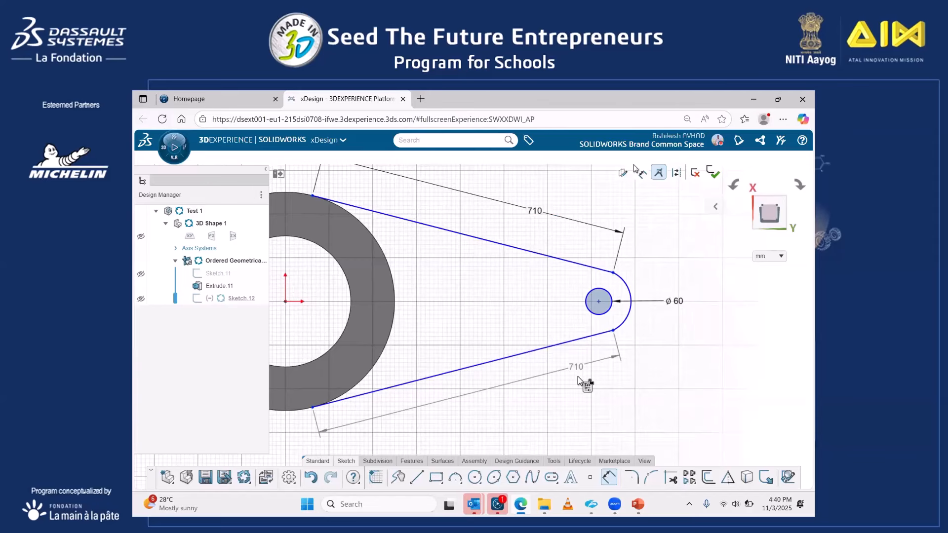
pyautogui.click(580, 379)
pyautogui.press('Escape')
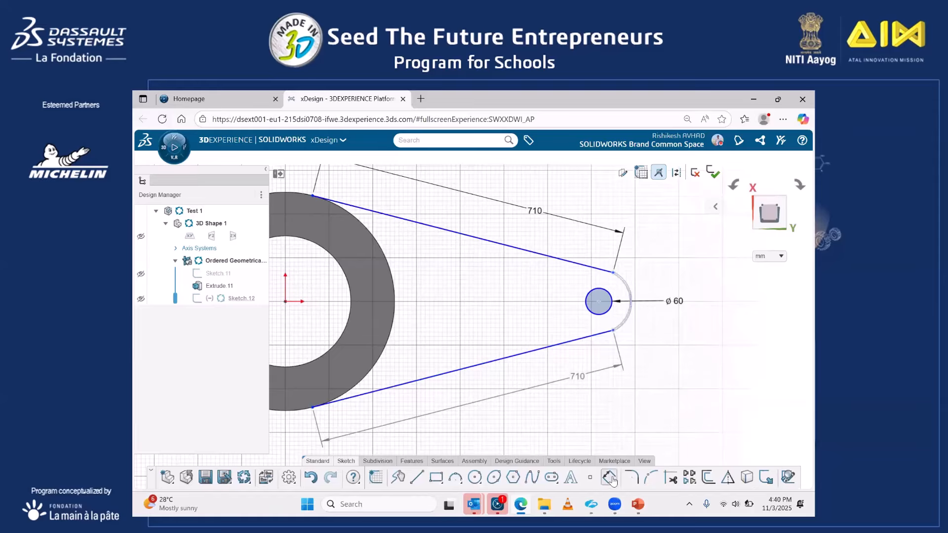
# Dimension the radius of the arm's end arc as 74 mm.
pyautogui.click(631, 297)
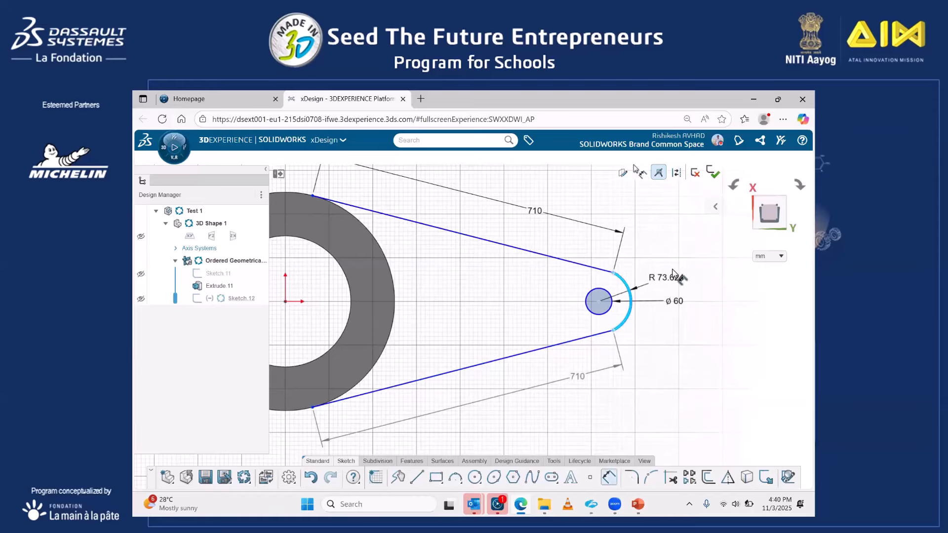
pyautogui.click(674, 270)
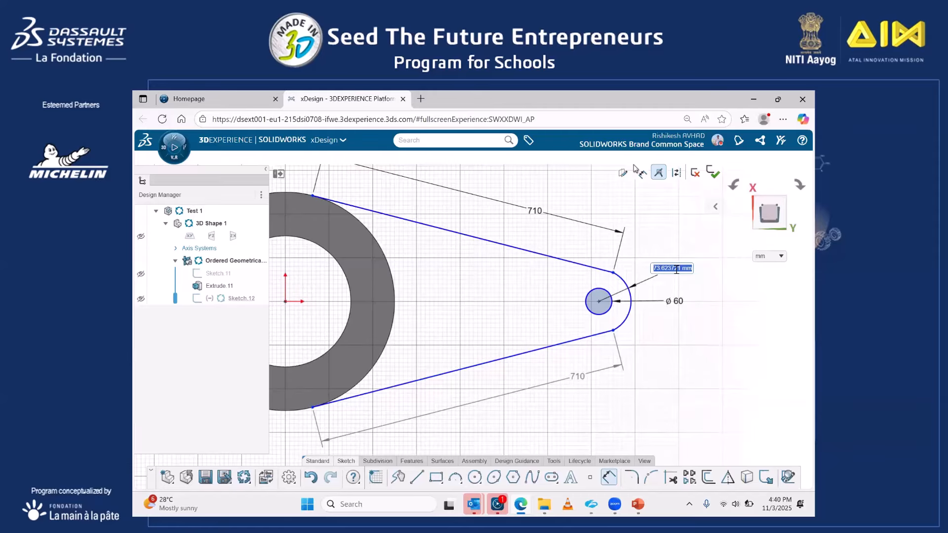
pyautogui.write('74mm')
pyautogui.press('Return')
pyautogui.scroll(-2, 616, 323)
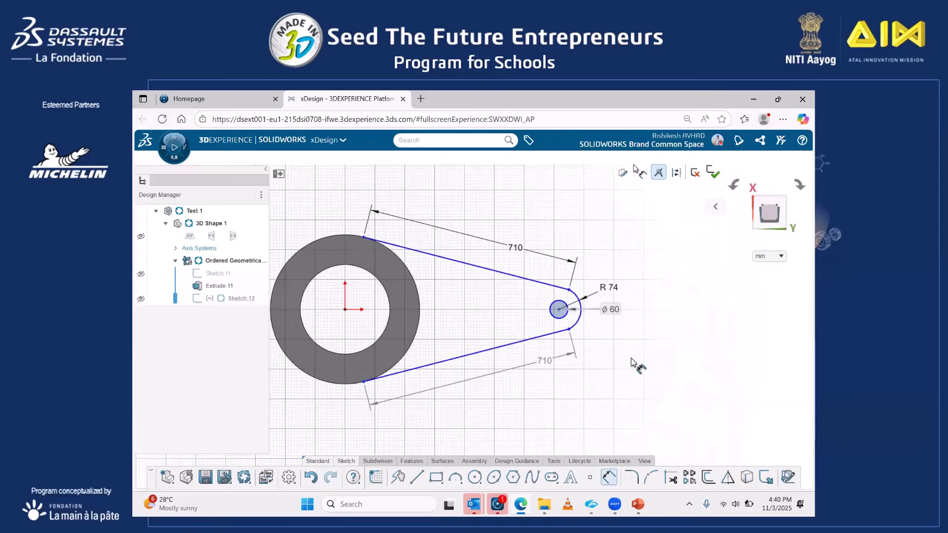
# Project the hub's outer circular edge into the arm sketch.
pyautogui.moveTo(633, 262)
pyautogui.mouseDown(button='middle')
pyautogui.moveTo(631, 239)
pyautogui.moveTo(631, 258)
pyautogui.moveTo(621, 241)
pyautogui.moveTo(605, 428)
pyautogui.mouseUp(button='middle')
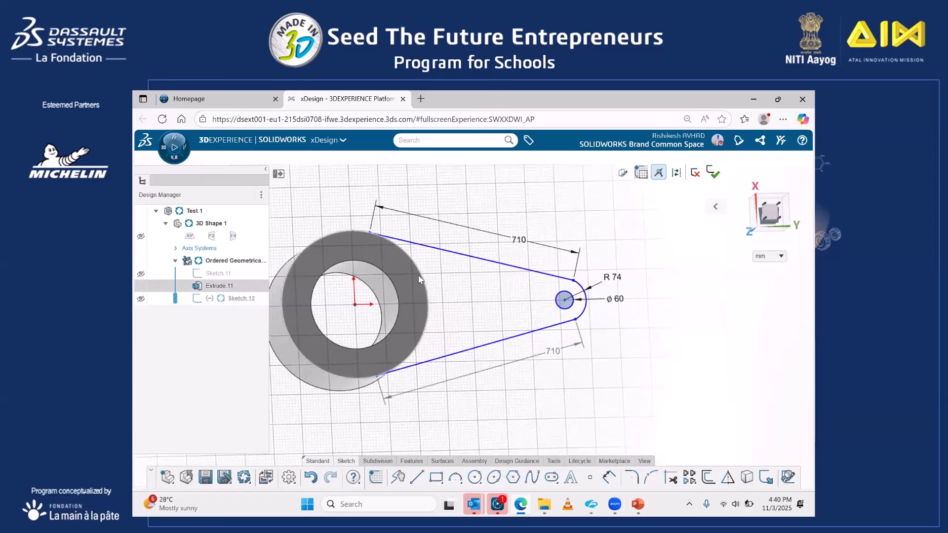
pyautogui.click(422, 282)
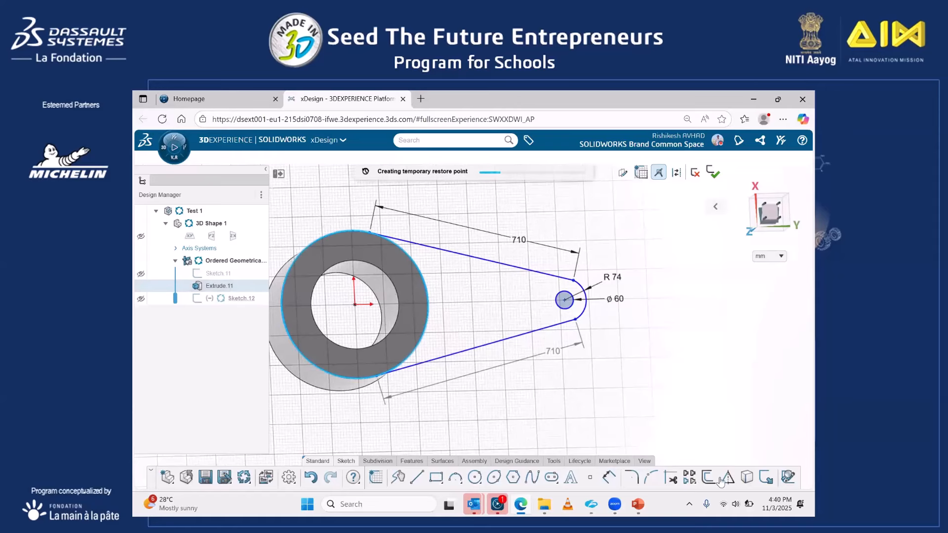
pyautogui.click(746, 477)
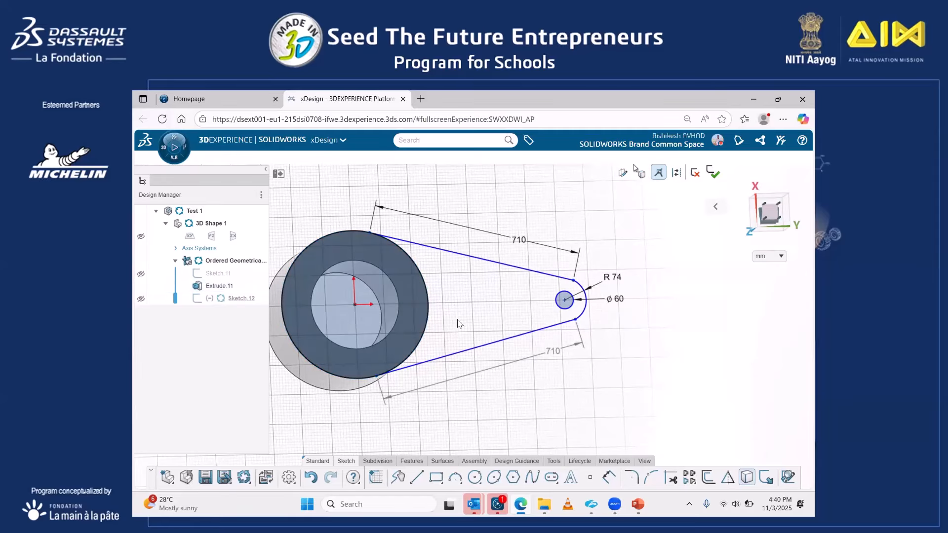
pyautogui.moveTo(458, 323); pyautogui.dragTo(469, 349, button='middle')
# Trim away the part of the projected hub circle outside the arm, keeping the arc between the two slanted lines.
pyautogui.click(670, 477)
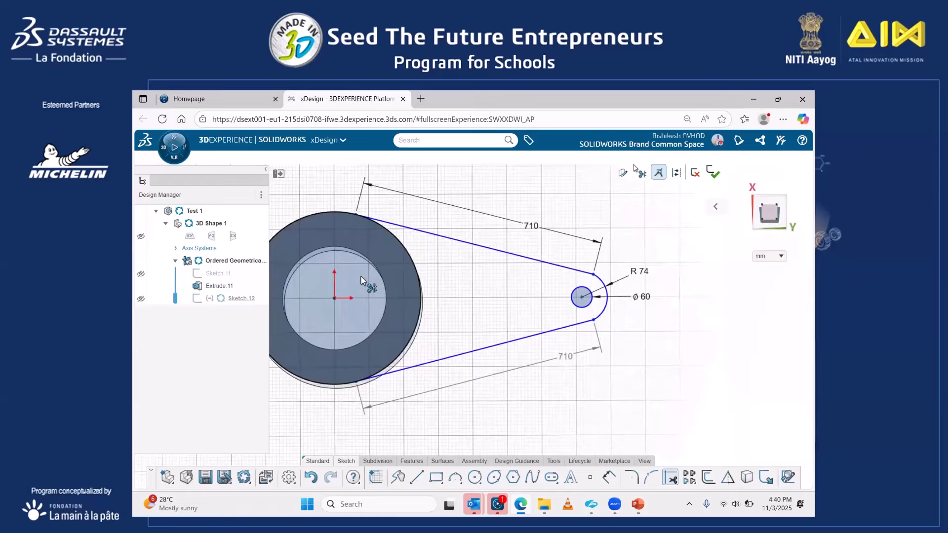
pyautogui.click(329, 269)
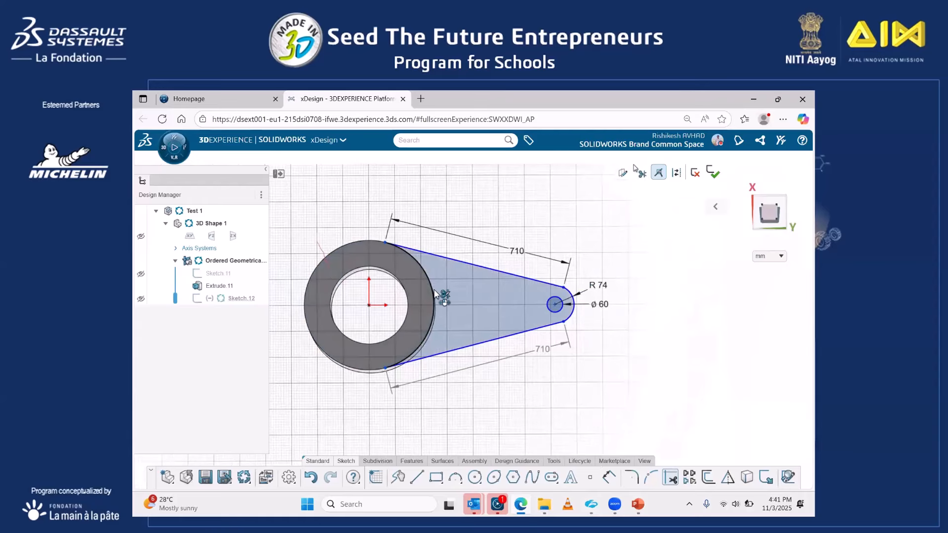
pyautogui.moveTo(447, 332)
pyautogui.mouseDown(button='middle')
pyautogui.moveTo(454, 284)
pyautogui.moveTo(458, 352)
pyautogui.mouseUp(button='middle')
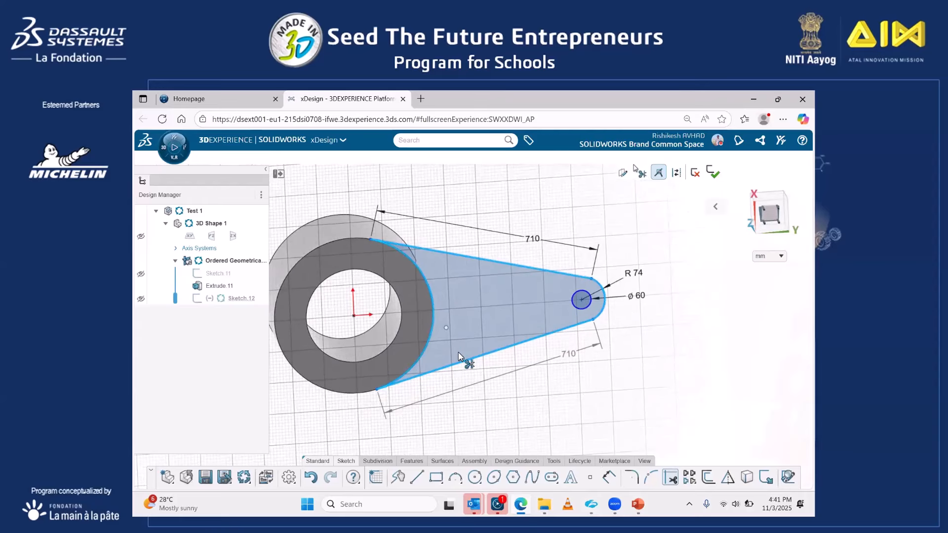
pyautogui.moveTo(428, 300); pyautogui.dragTo(423, 286, button='middle')
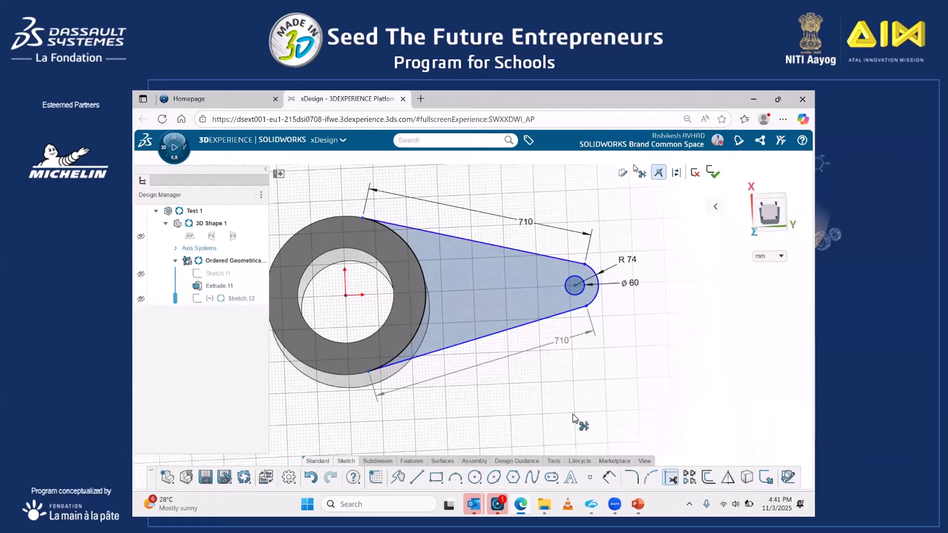
# Extrude the arm sketch as an added solid 80 mm deep, with the direction reversed to run alongside the hub's body.
pyautogui.click(411, 461)
pyautogui.click(419, 477)
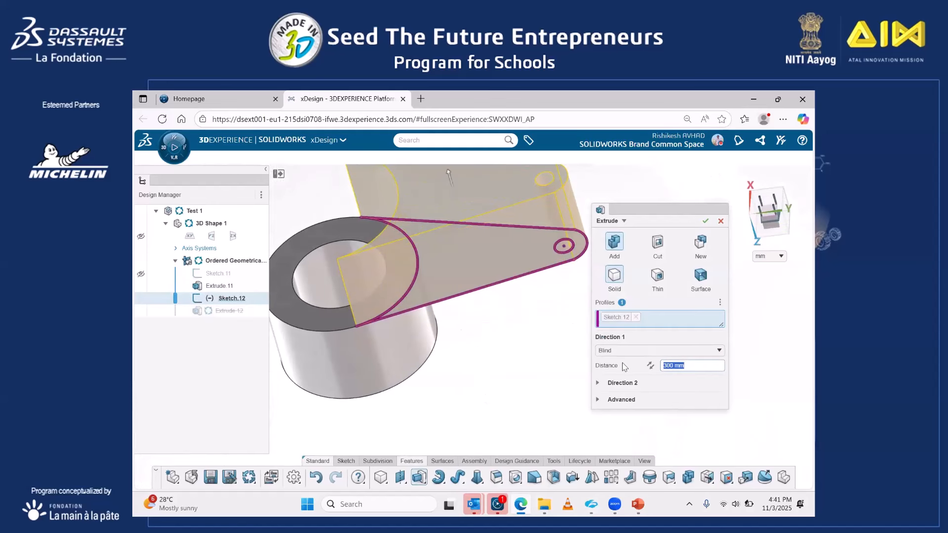
pyautogui.click(650, 366)
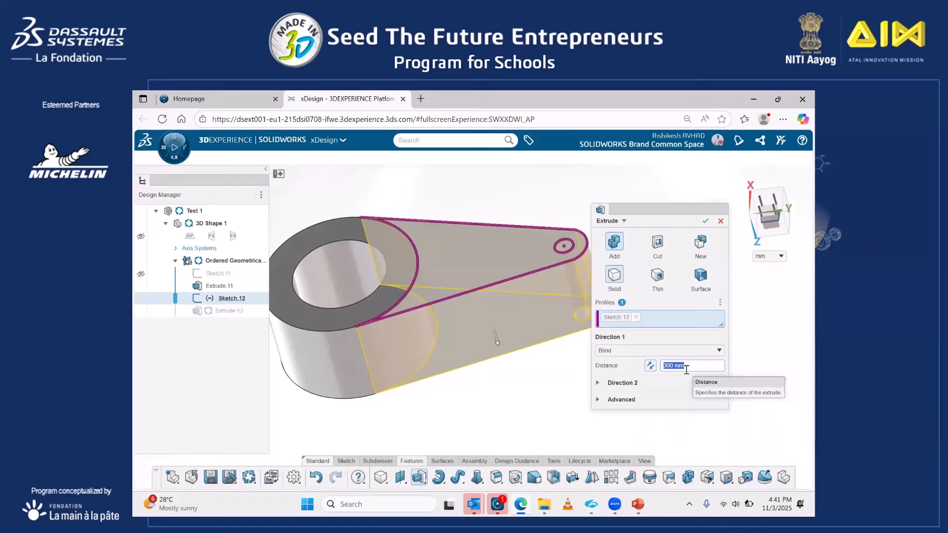
pyautogui.write('3')
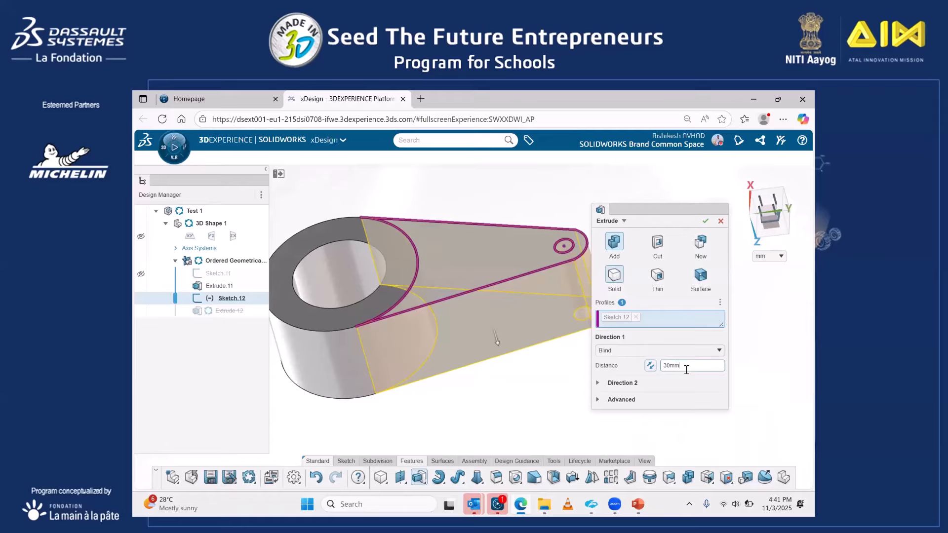
pyautogui.press('Return')
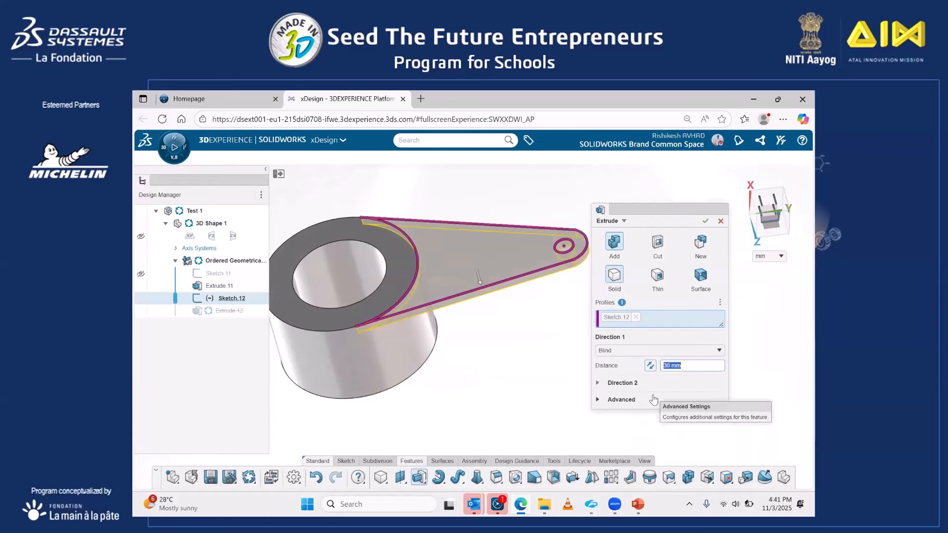
pyautogui.write('80 ')
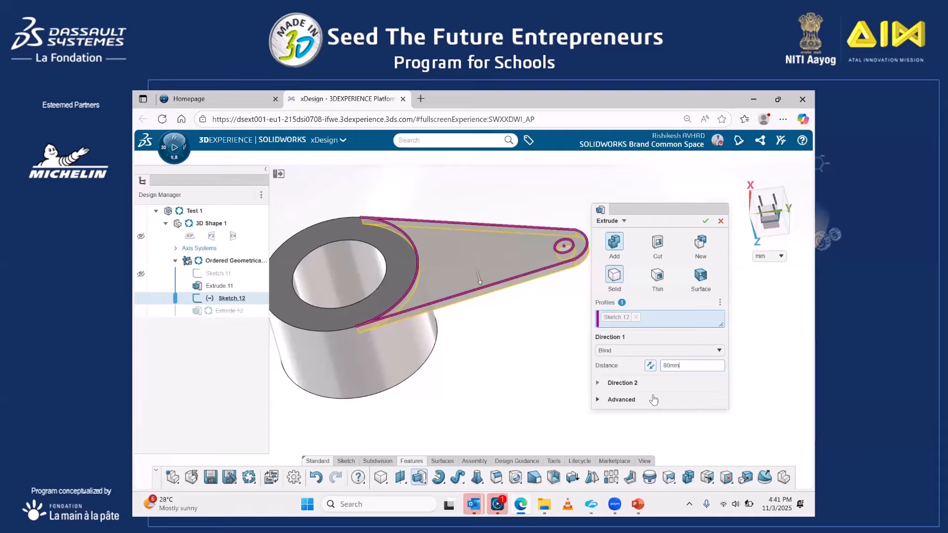
pyautogui.write('mm')
pyautogui.press('Return')
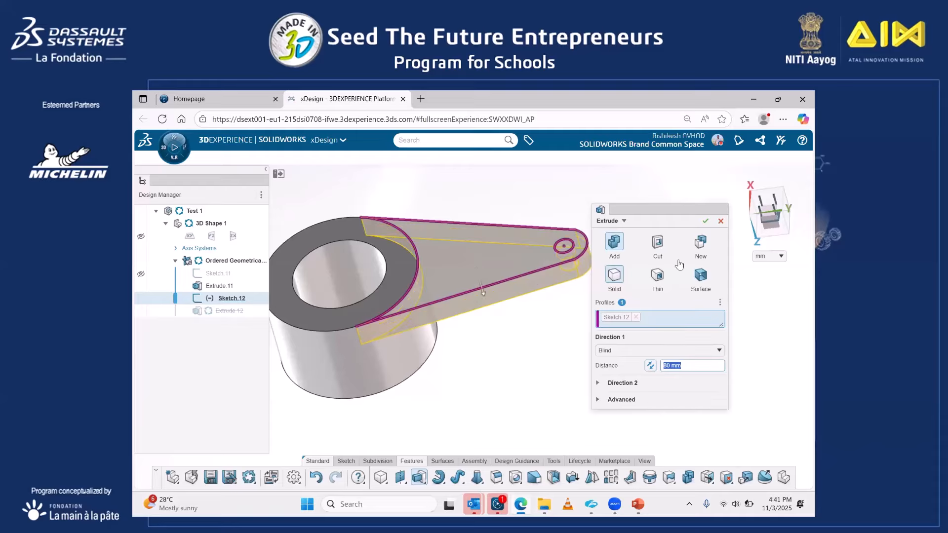
pyautogui.click(705, 221)
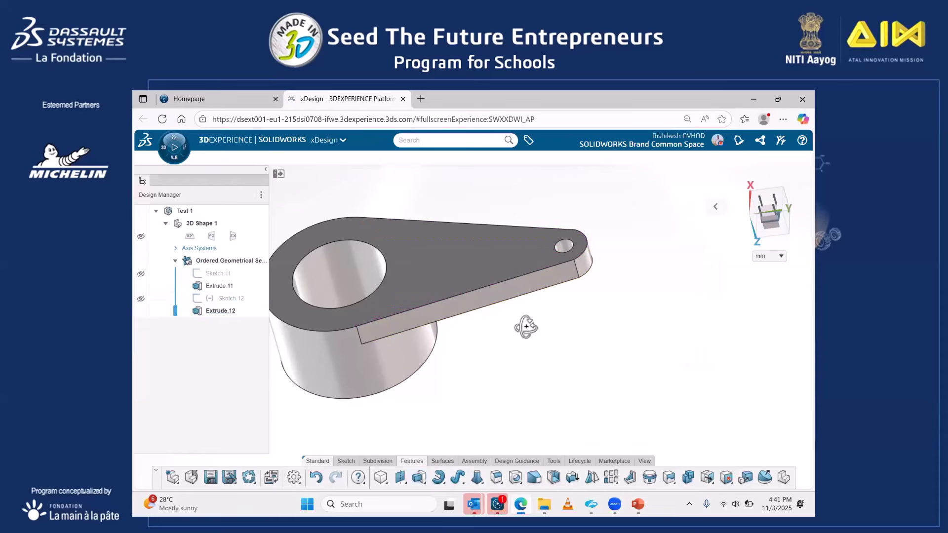
# Start a new sketch on the arm's flat face that is flush with the hub's end.
pyautogui.moveTo(525, 321); pyautogui.dragTo(543, 346, button='middle')
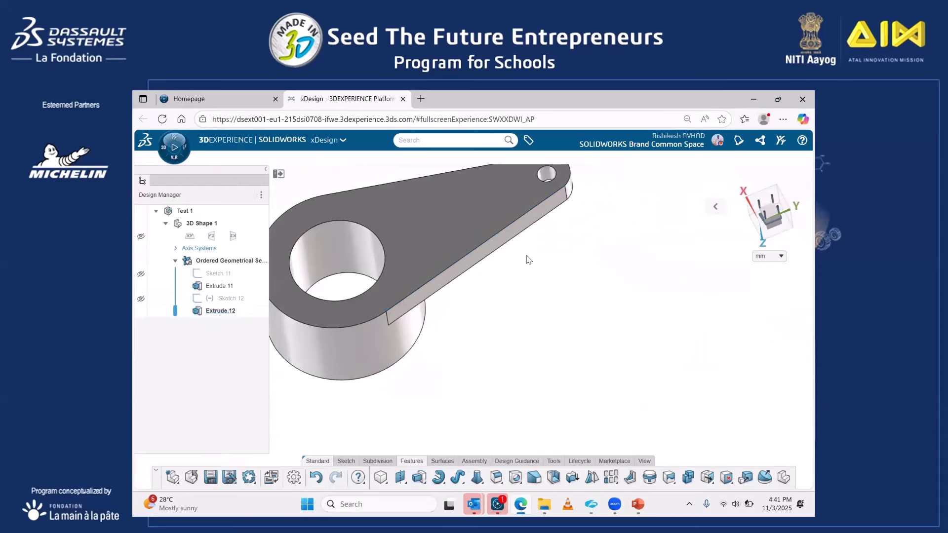
pyautogui.scroll(-3, 518, 230)
pyautogui.scroll(5, 508, 232)
pyautogui.click(507, 230)
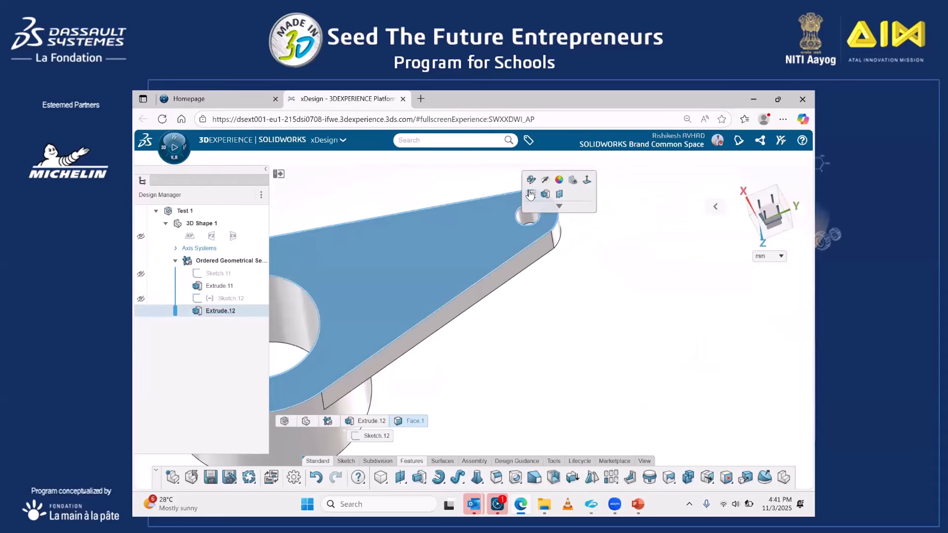
pyautogui.click(531, 194)
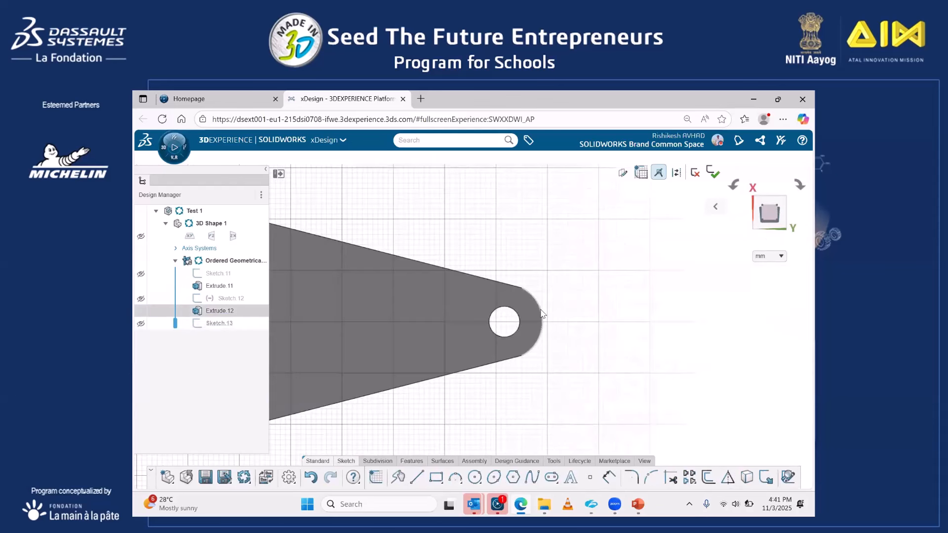
# Draw a 148 mm diameter circle centred on the small hole, reaching the arm's rounded end.
pyautogui.click(541, 314)
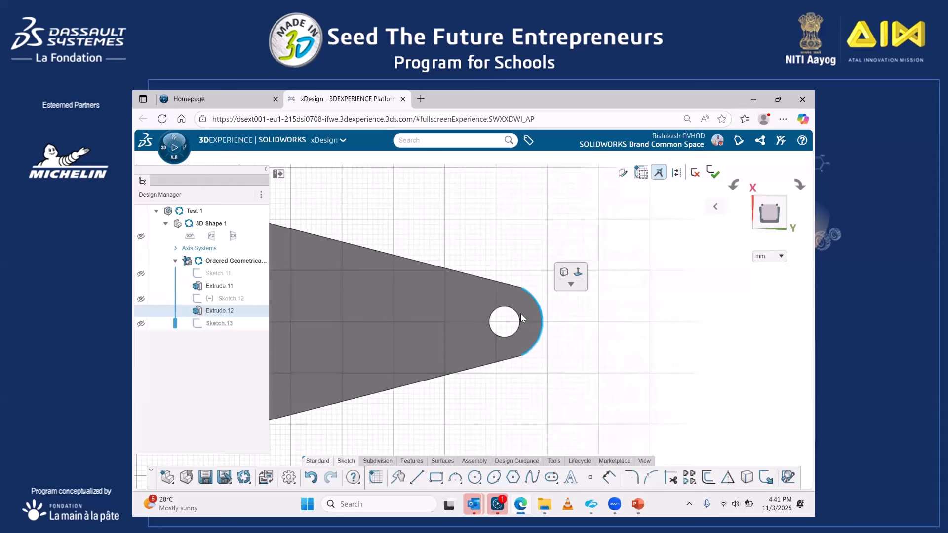
pyautogui.scroll(-2, 560, 381)
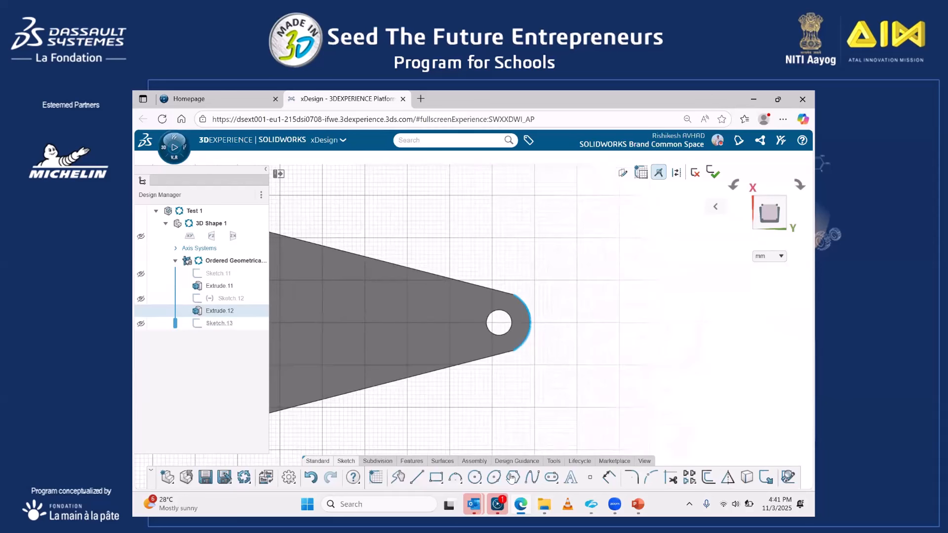
pyautogui.click(474, 477)
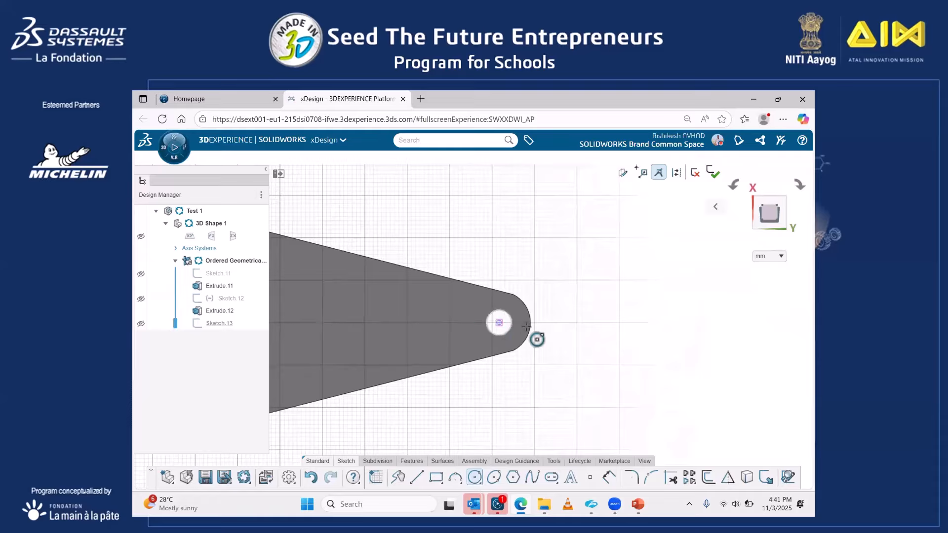
pyautogui.click(499, 322)
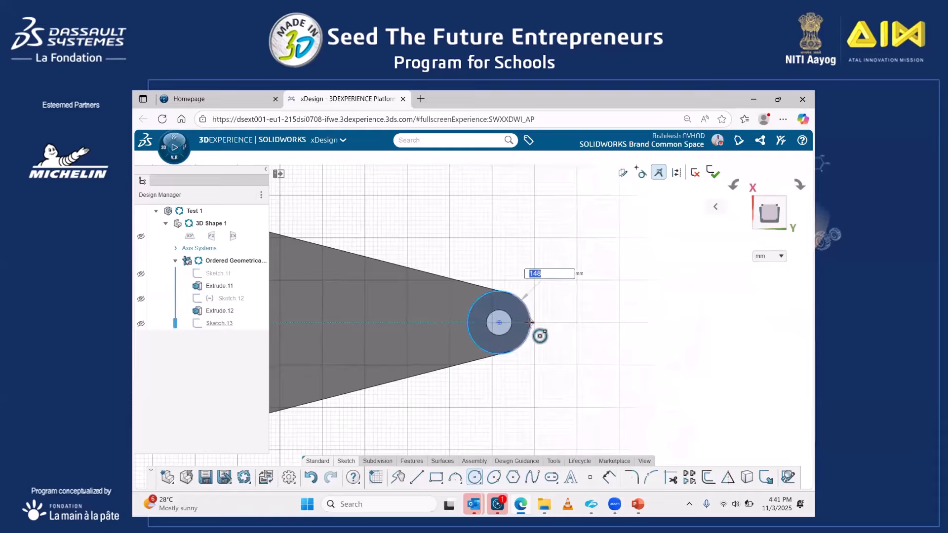
pyautogui.click(530, 322)
pyautogui.scroll(-1, 494, 324)
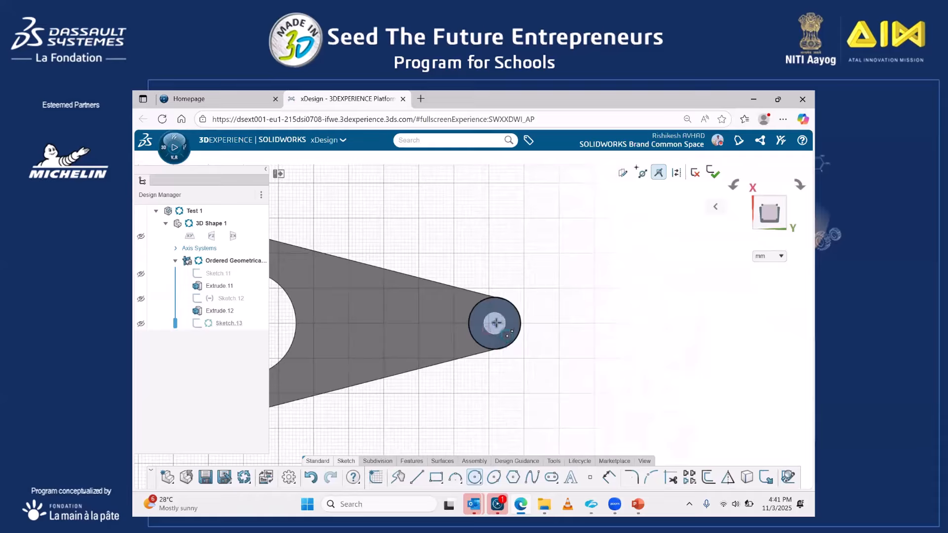
# Draw a concentric 60 mm diameter circle matching the arm's small hole.
pyautogui.click(495, 323)
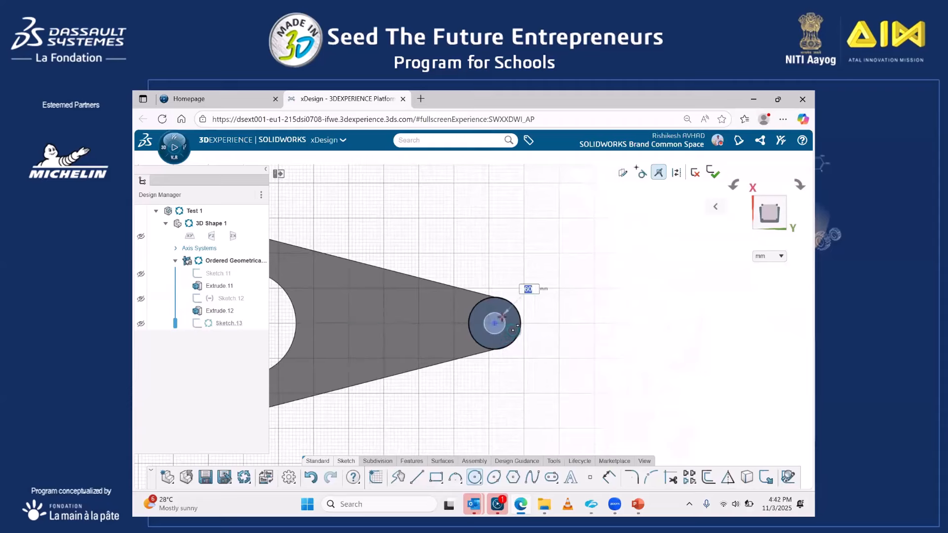
pyautogui.click(502, 318)
pyautogui.scroll(-2, 578, 358)
pyautogui.moveTo(578, 361); pyautogui.dragTo(488, 340, button='middle')
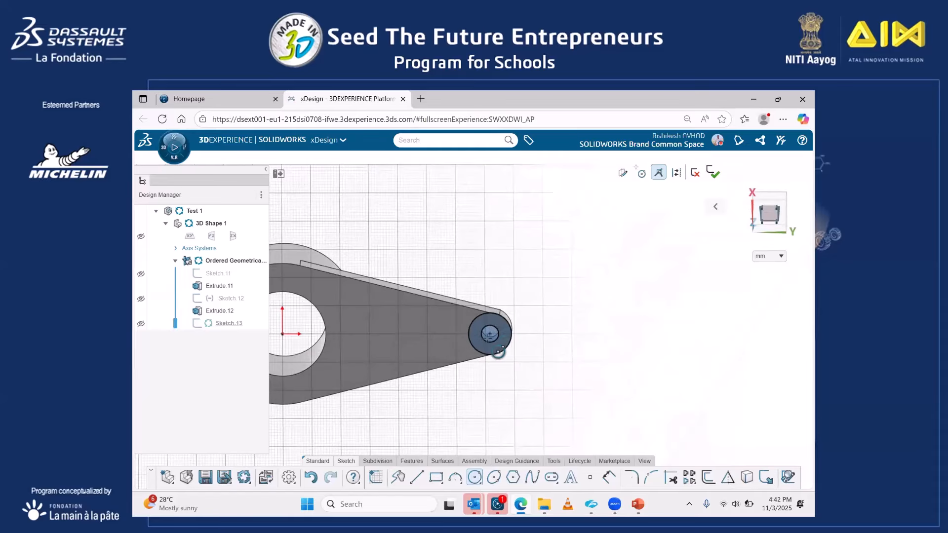
pyautogui.scroll(3, 498, 352)
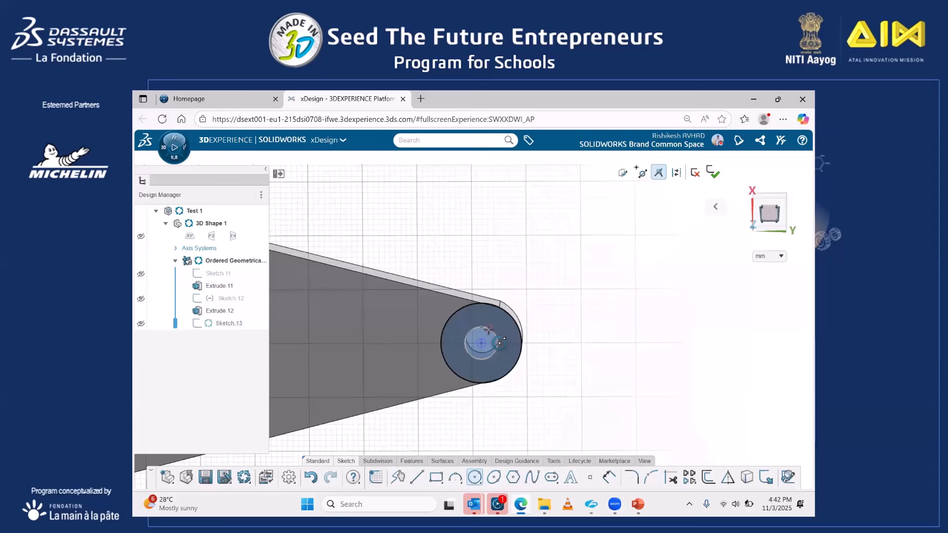
pyautogui.click(488, 330)
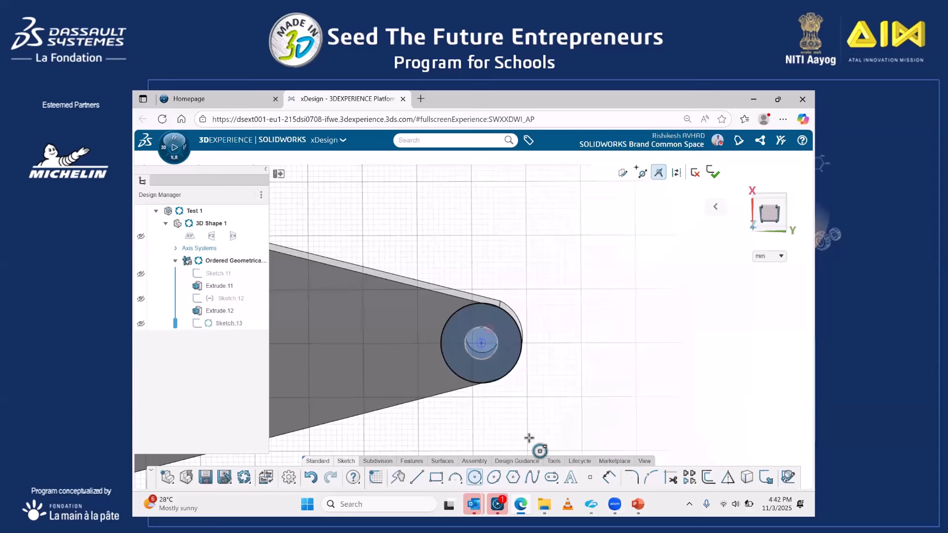
# Extrude the two concentric circles 180 mm outward from the arm's face as an added solid boss.
pyautogui.click(411, 461)
pyautogui.click(419, 478)
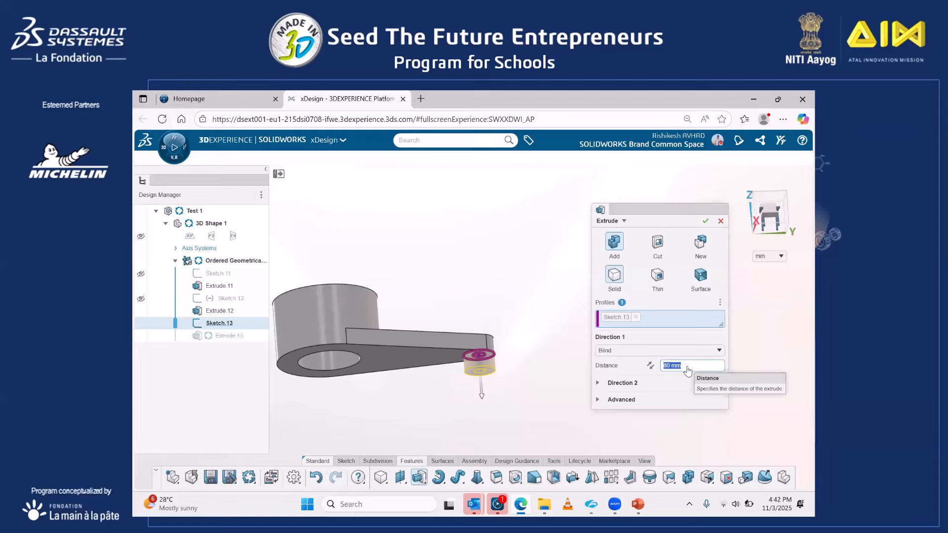
pyautogui.write('1')
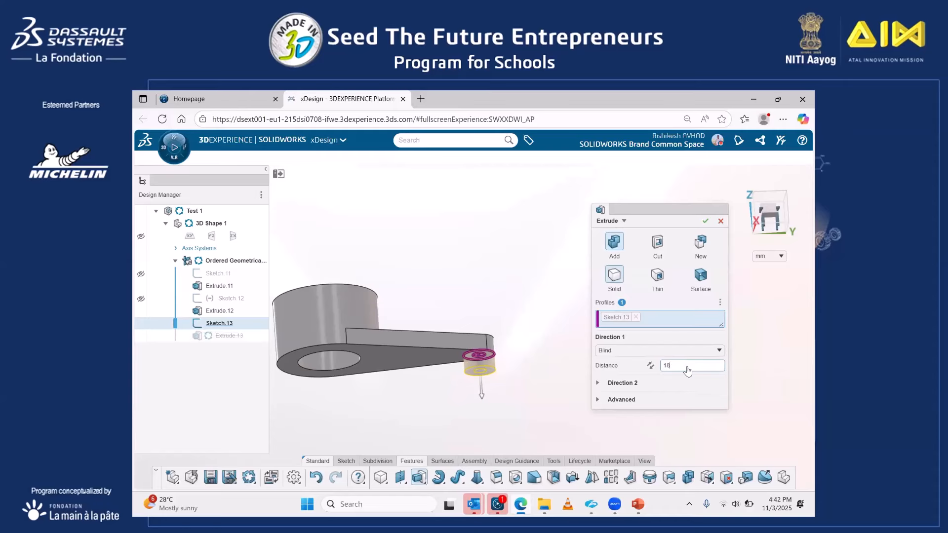
pyautogui.press('Return')
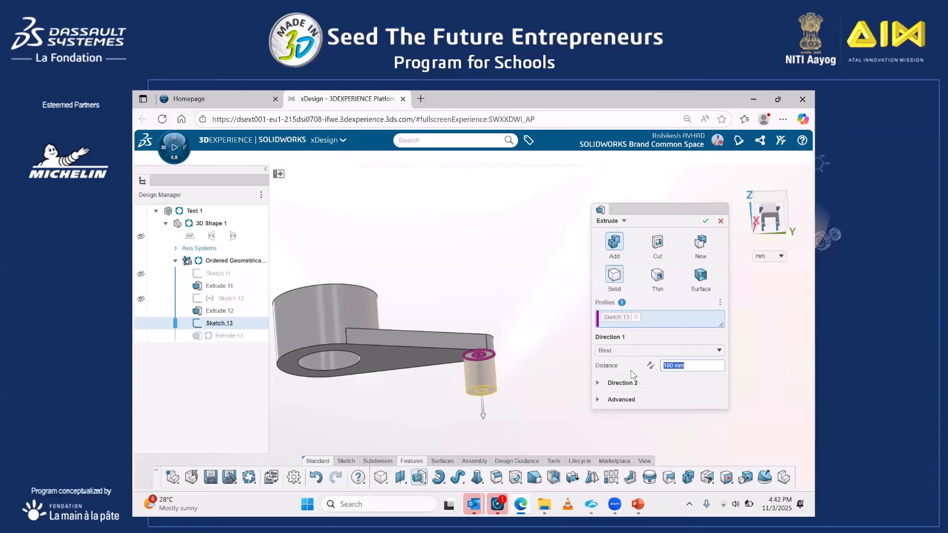
pyautogui.moveTo(493, 413); pyautogui.dragTo(553, 363, button='middle')
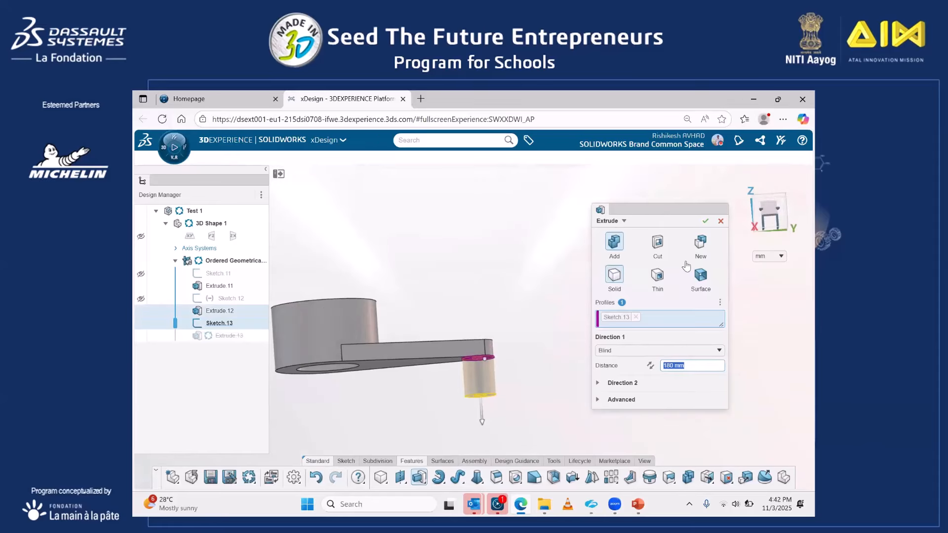
pyautogui.click(702, 223)
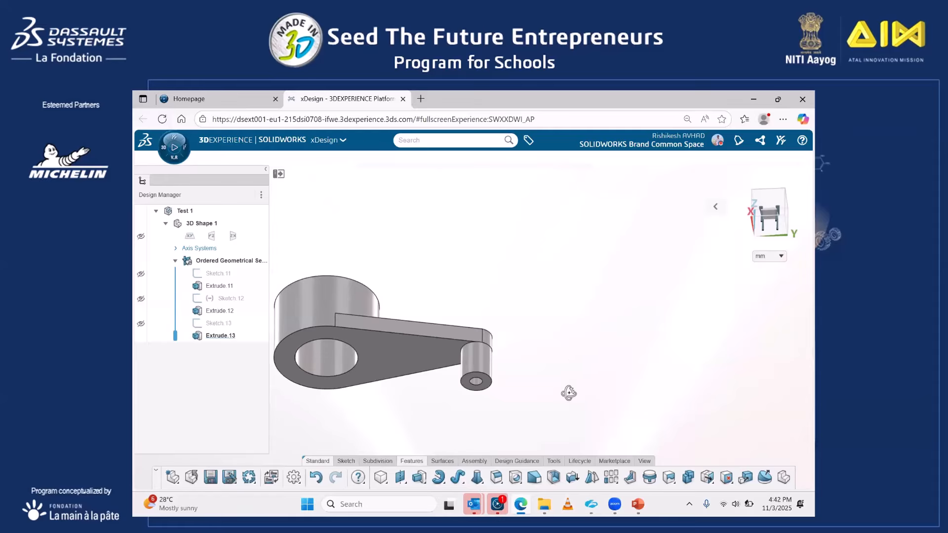
pyautogui.moveTo(568, 394); pyautogui.dragTo(560, 438, button='middle')
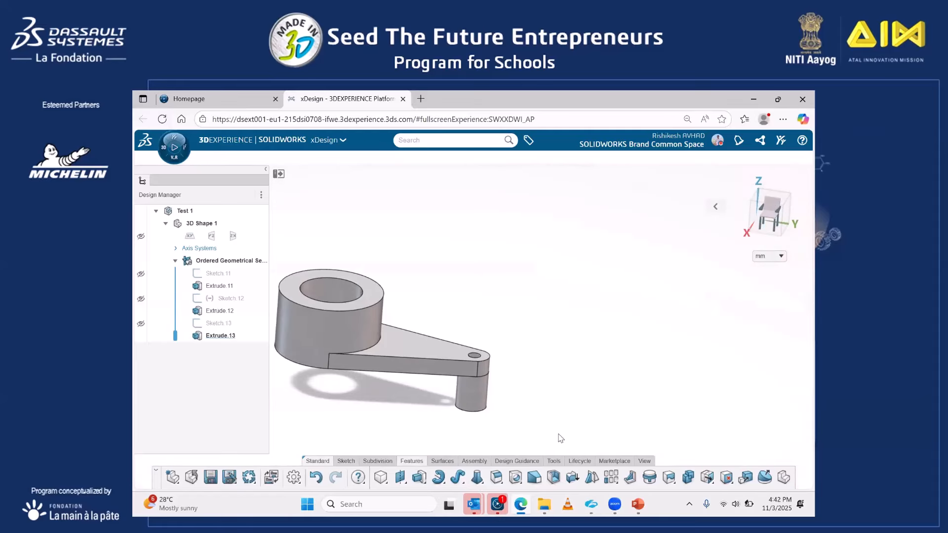
# Set the model display to shaded without edges using a view mode preset, and open the Color tool.
pyautogui.click(638, 504)
pyautogui.click(638, 504)
pyautogui.moveTo(527, 397); pyautogui.dragTo(535, 360, button='middle')
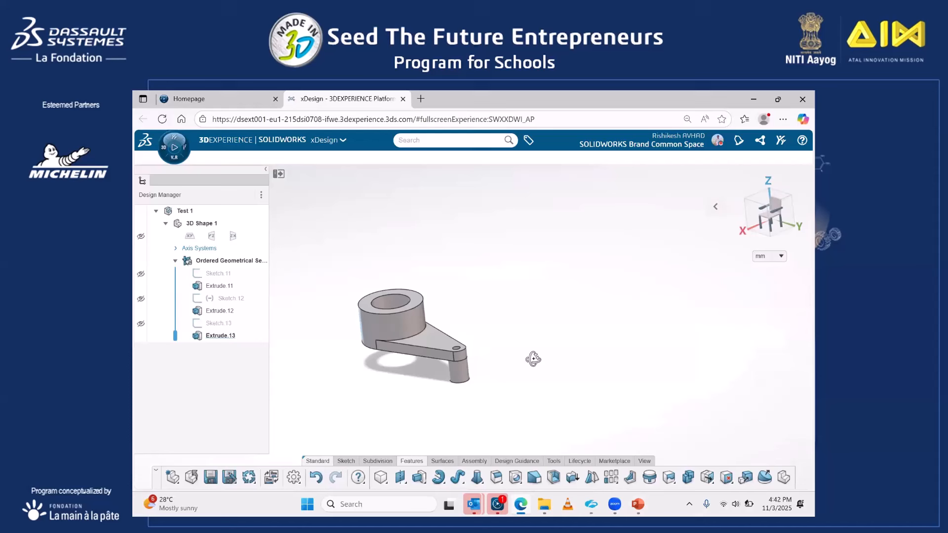
pyautogui.click(554, 461)
pyautogui.click(579, 461)
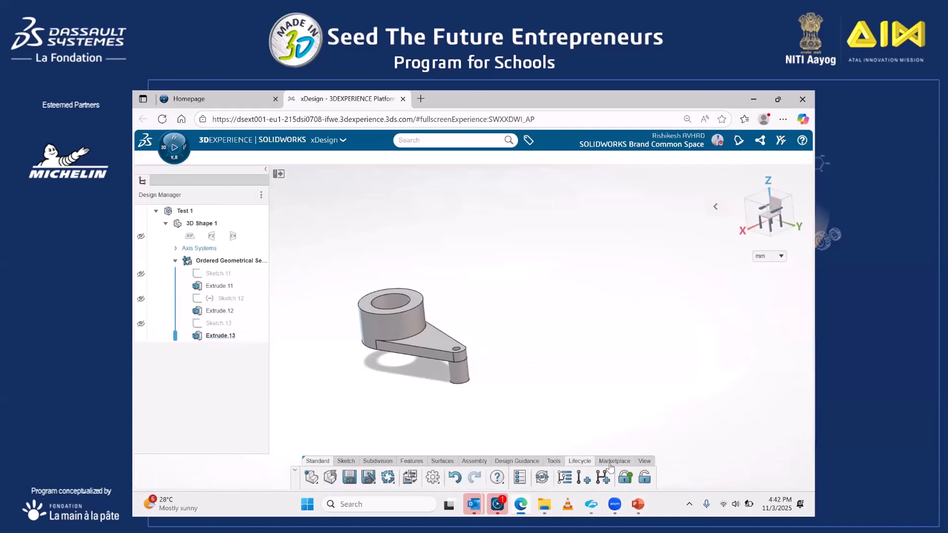
pyautogui.click(645, 461)
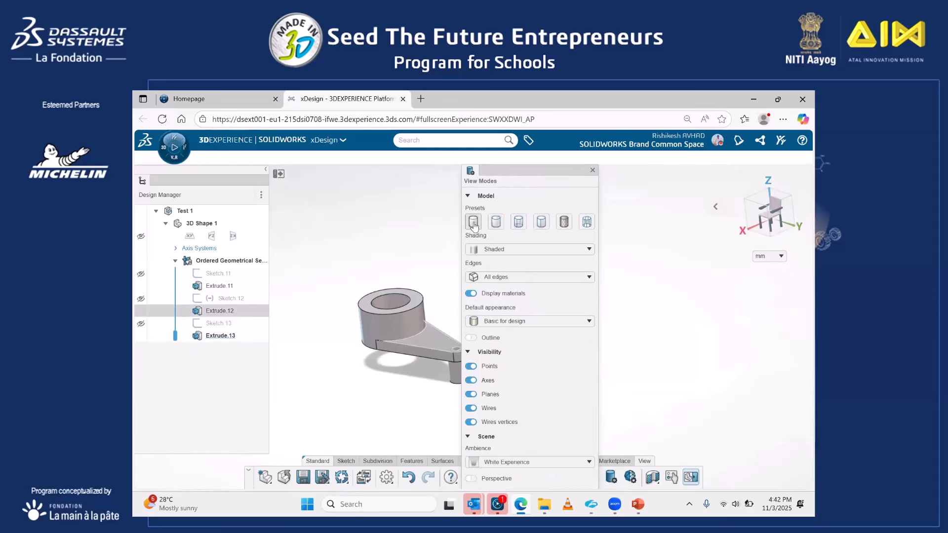
pyautogui.click(496, 223)
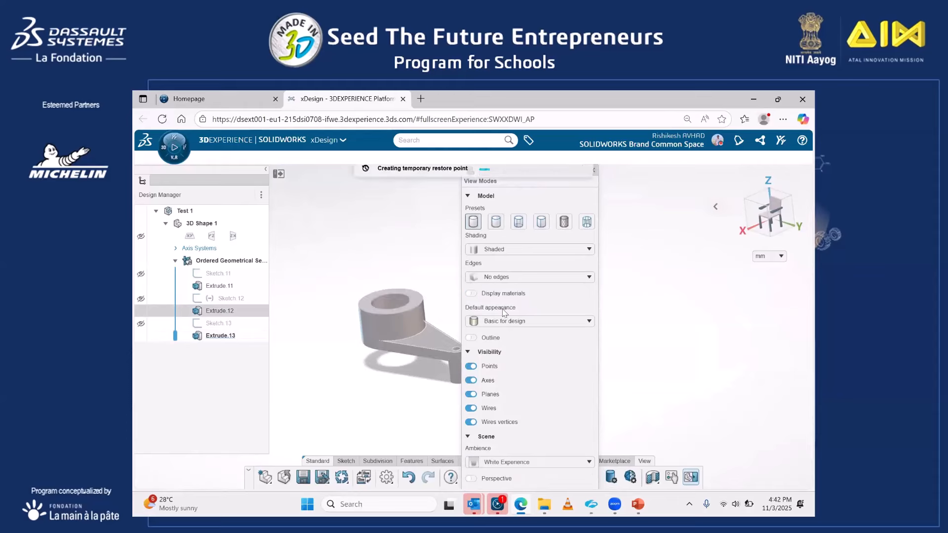
pyautogui.click(592, 170)
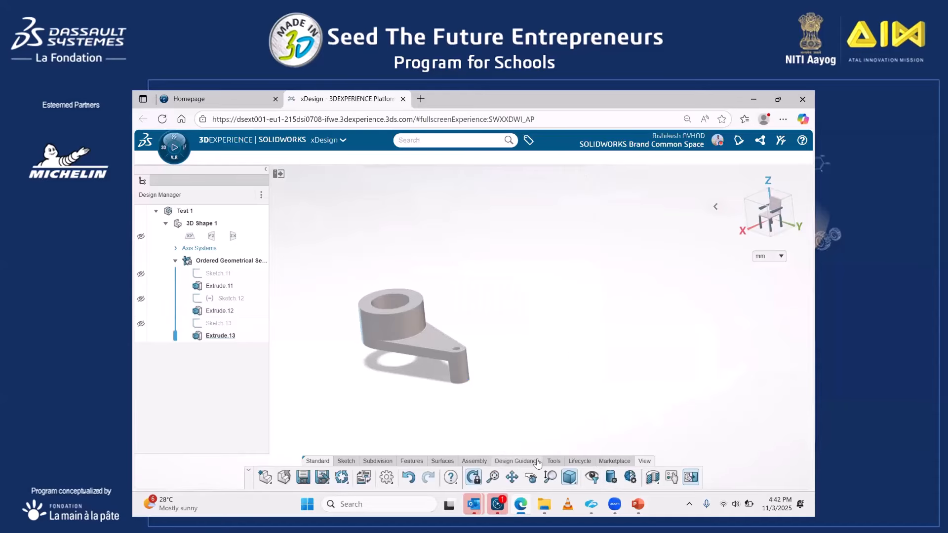
pyautogui.click(454, 477)
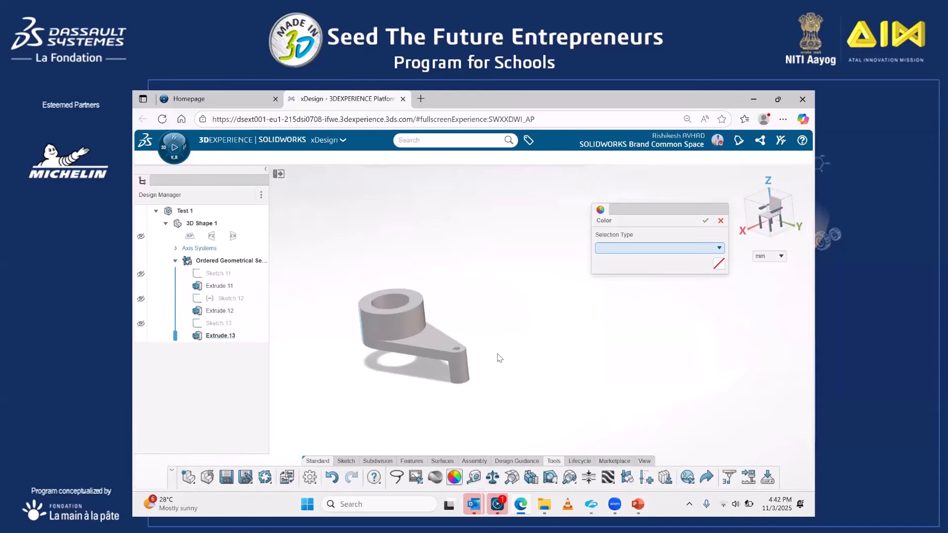
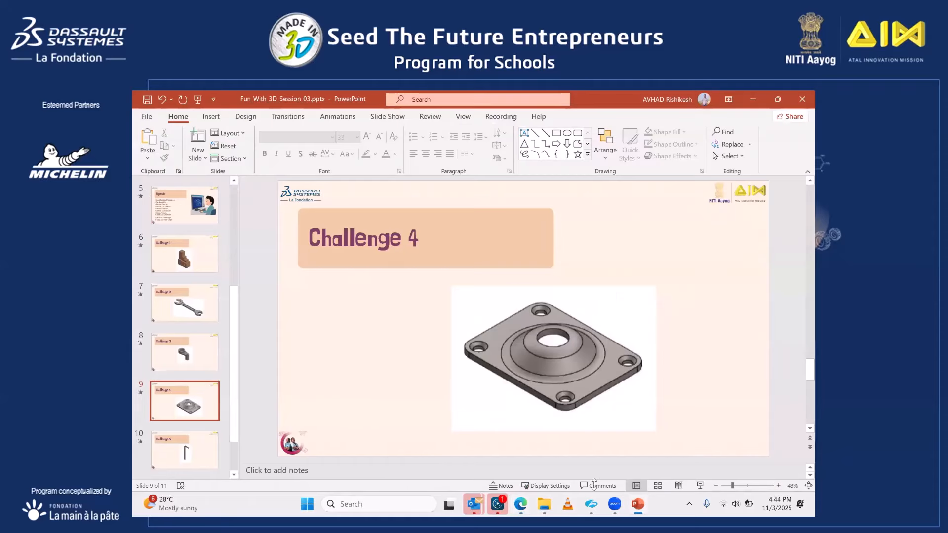
# Return to xDesign and dimension the centred rectangle's horizontal side at 400 mm.
pyautogui.click(521, 503)
pyautogui.click(607, 476)
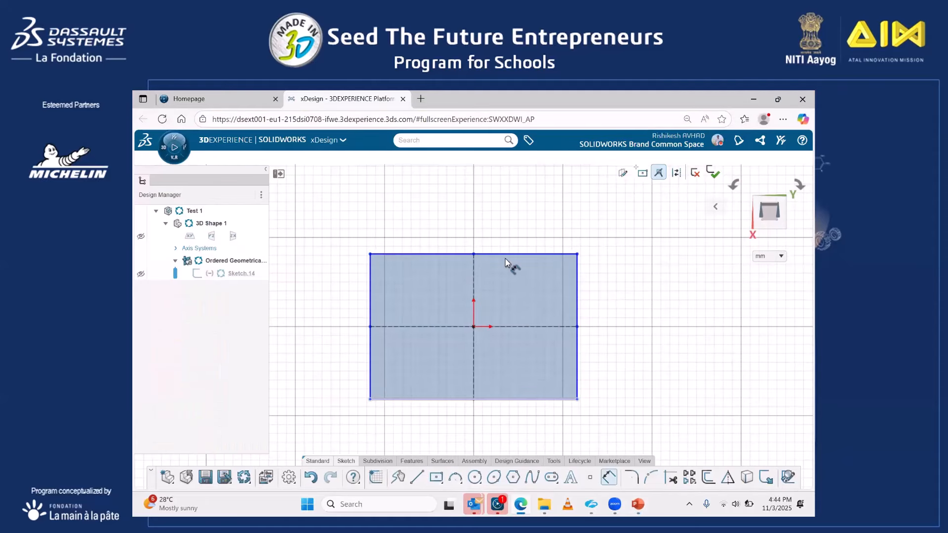
pyautogui.click(508, 254)
pyautogui.click(477, 239)
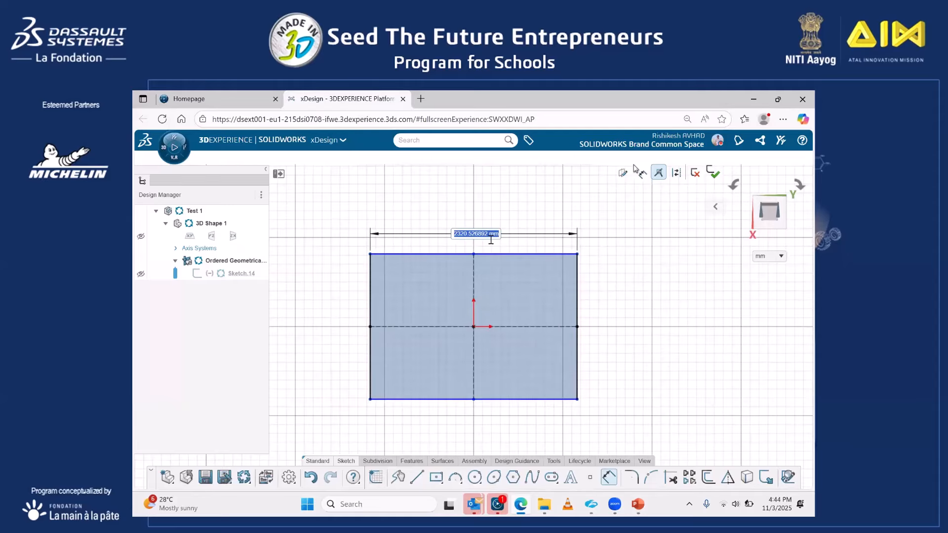
pyautogui.write('400mm')
pyautogui.press('Return')
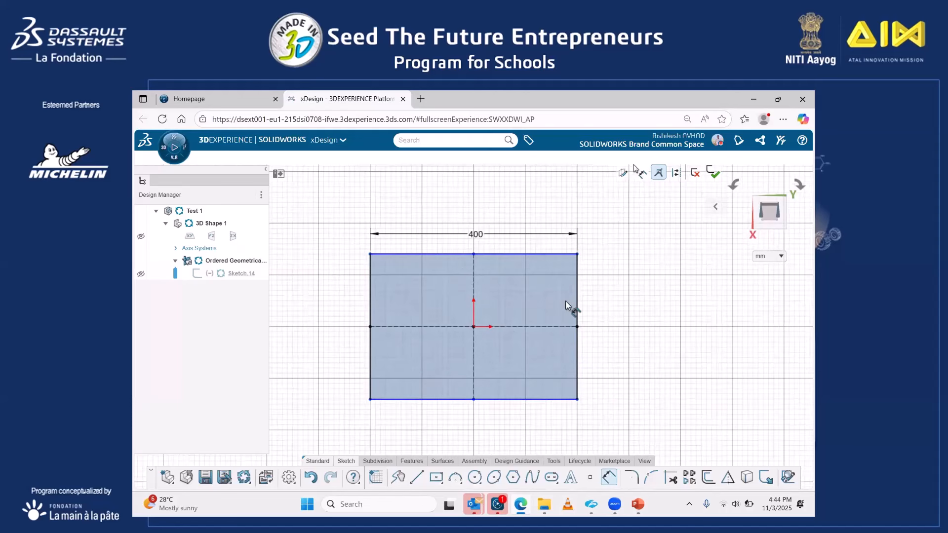
# Dimension the rectangle's vertical side at 250 mm and check the Challenge 4 reference picture.
pyautogui.click(578, 316)
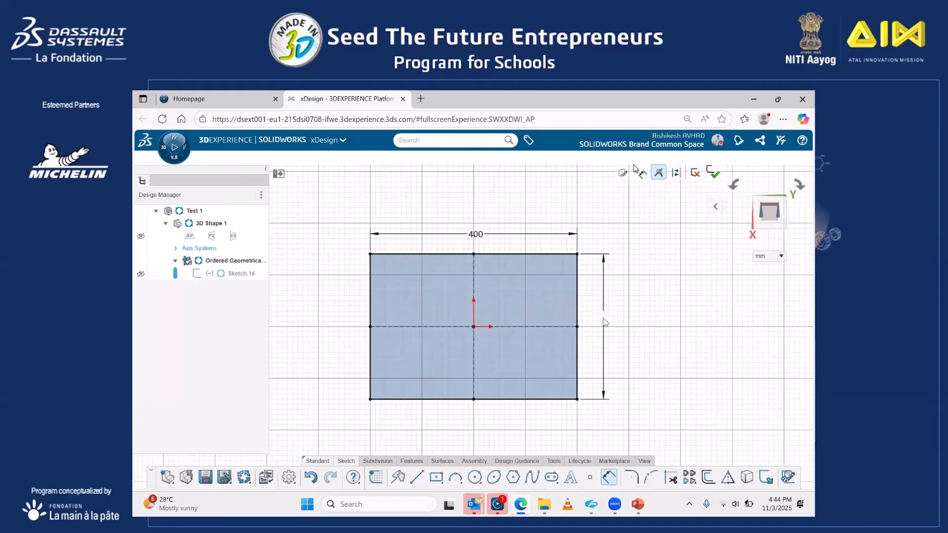
pyautogui.click(603, 317)
pyautogui.click(604, 317)
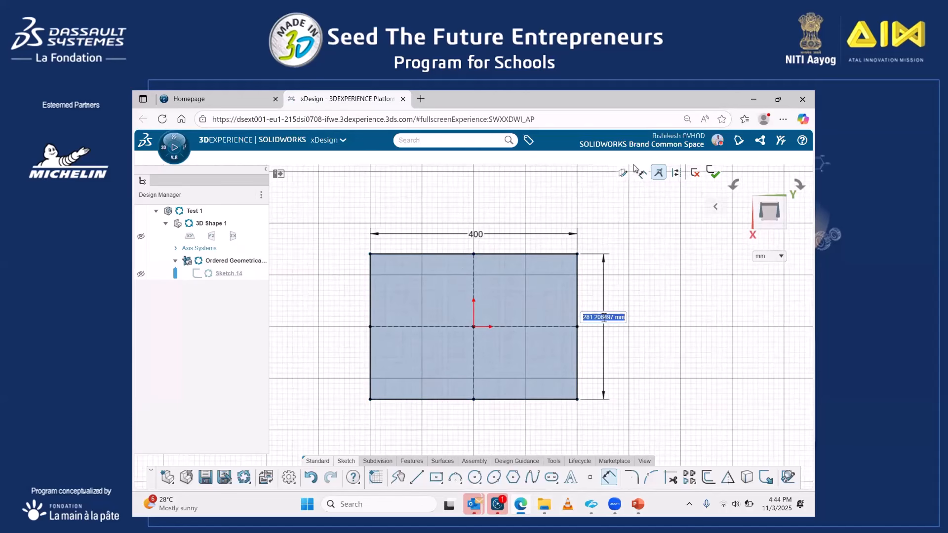
pyautogui.write('250')
pyautogui.press('Return')
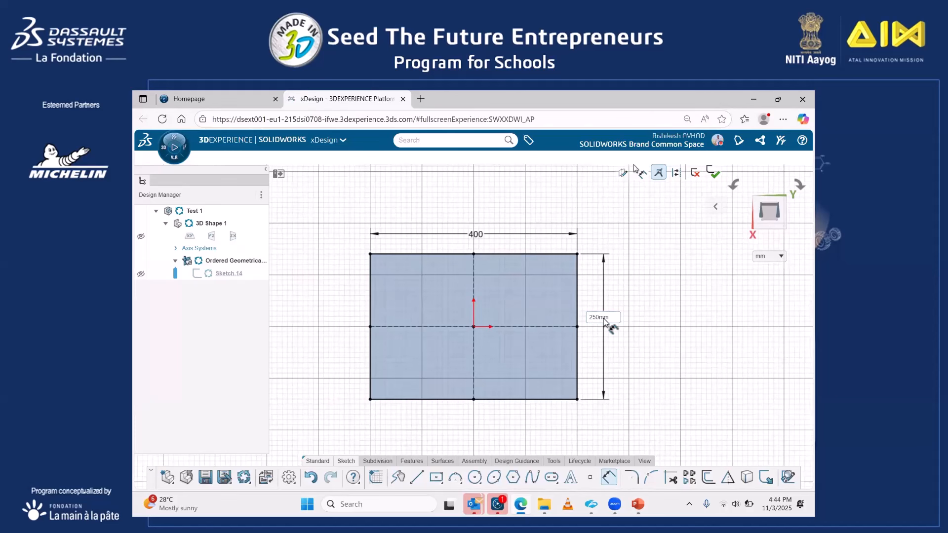
pyautogui.click(637, 504)
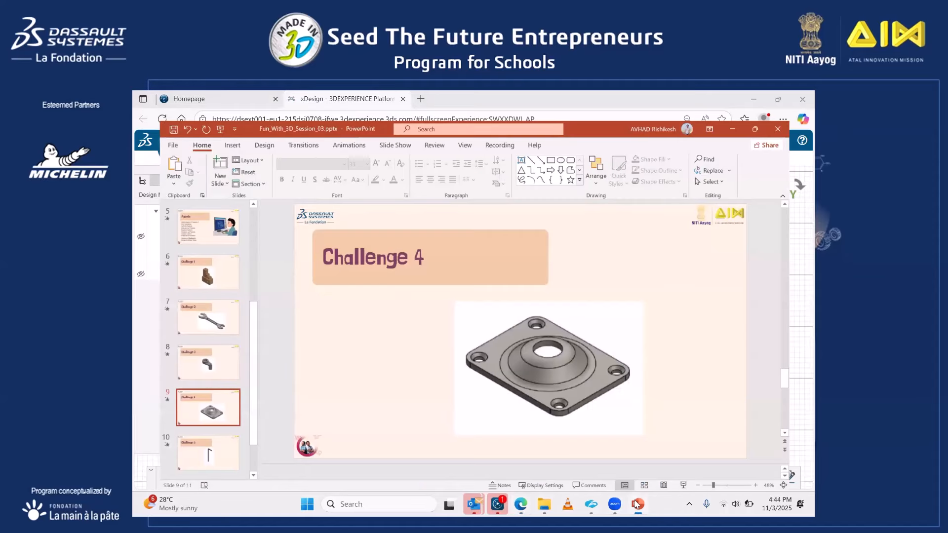
pyautogui.click(636, 503)
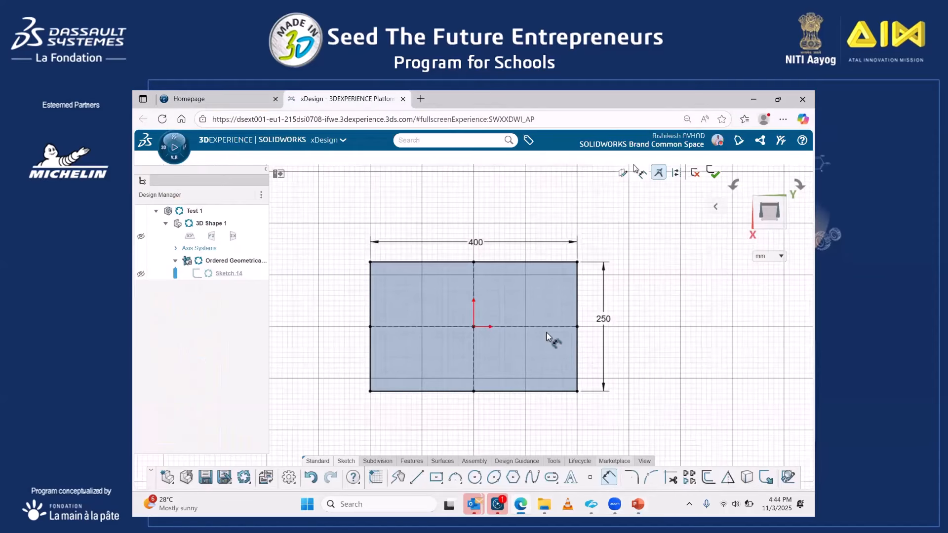
# Extrude the 400 by 250 mm rectangle as a solid plate, Midplane, with a distance of 25 mm.
pyautogui.click(412, 460)
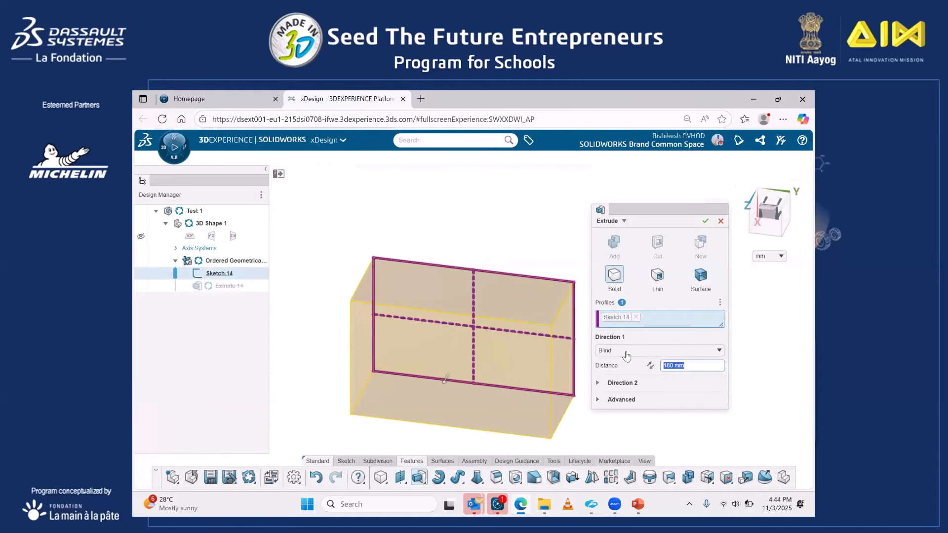
pyautogui.click(627, 350)
pyautogui.click(627, 373)
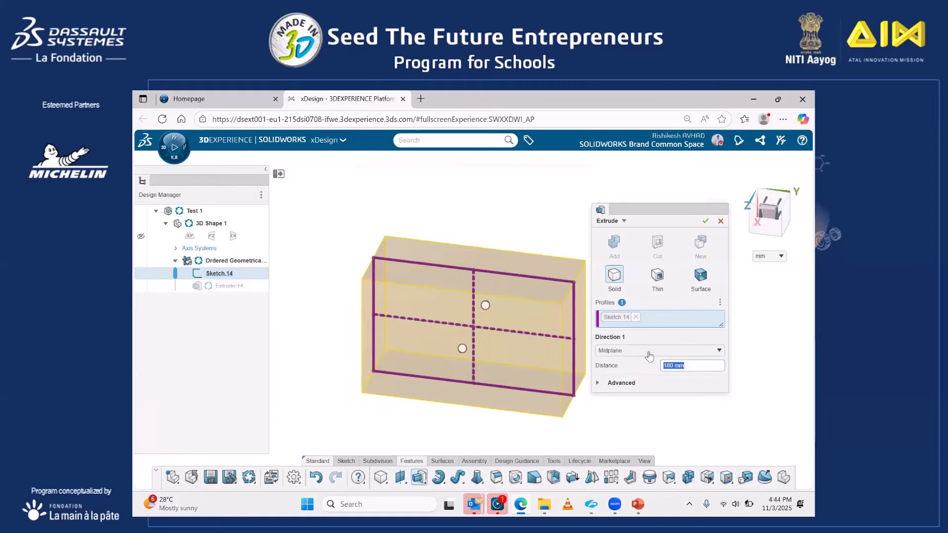
pyautogui.write('25')
pyautogui.moveTo(507, 304); pyautogui.dragTo(567, 377, button='middle')
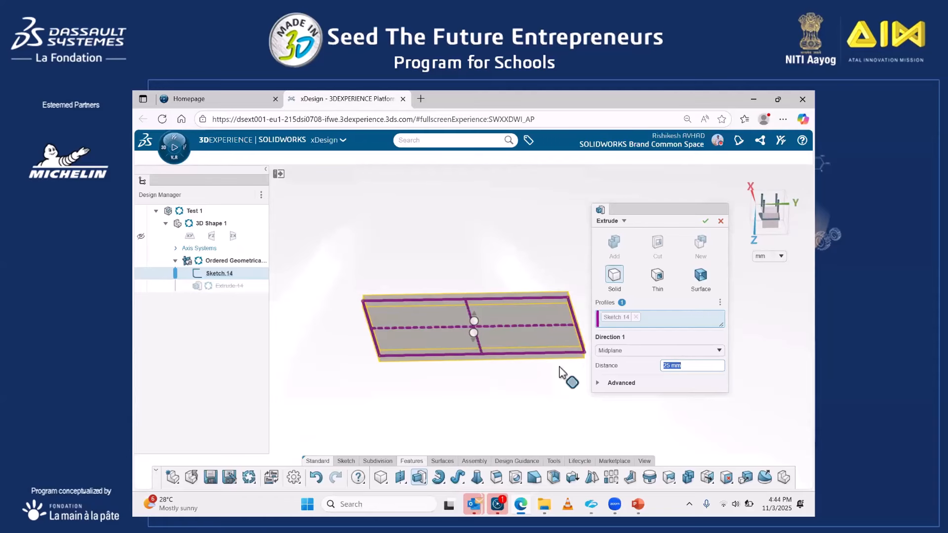
pyautogui.click(638, 503)
pyautogui.click(638, 504)
pyautogui.click(638, 504)
pyautogui.click(637, 503)
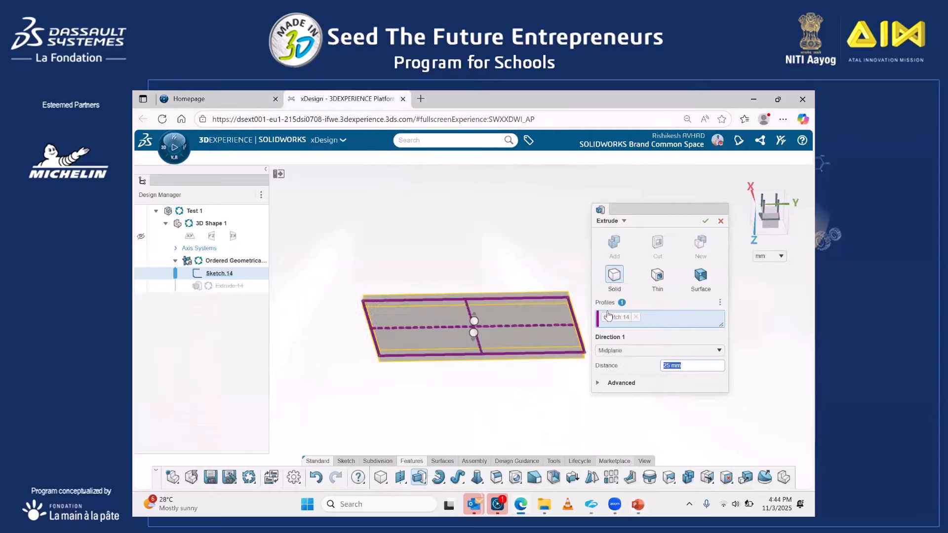
pyautogui.click(705, 220)
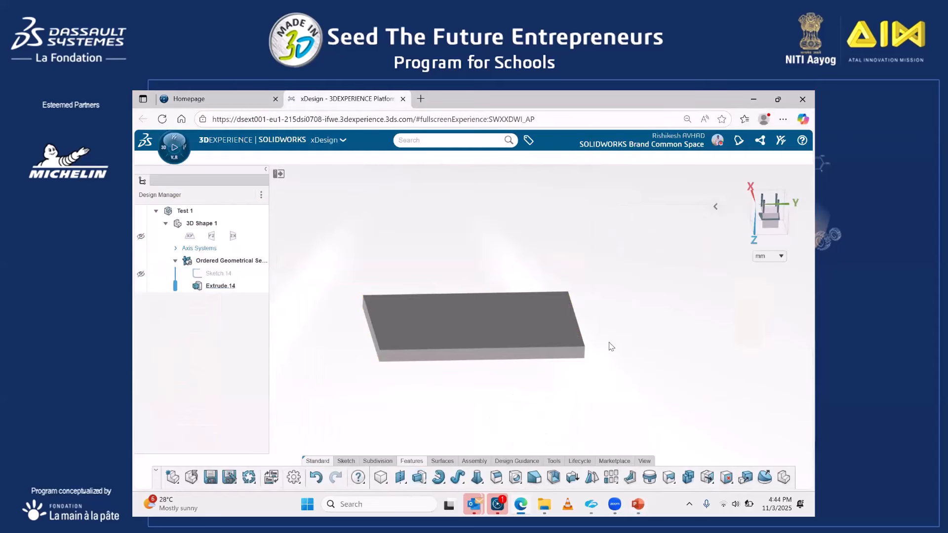
# Start a new sketch on the plate's large flat face.
pyautogui.moveTo(587, 306); pyautogui.dragTo(570, 326, button='middle')
pyautogui.moveTo(560, 405); pyautogui.dragTo(668, 344, button='middle')
pyautogui.scroll(2, 501, 339)
pyautogui.click(500, 339)
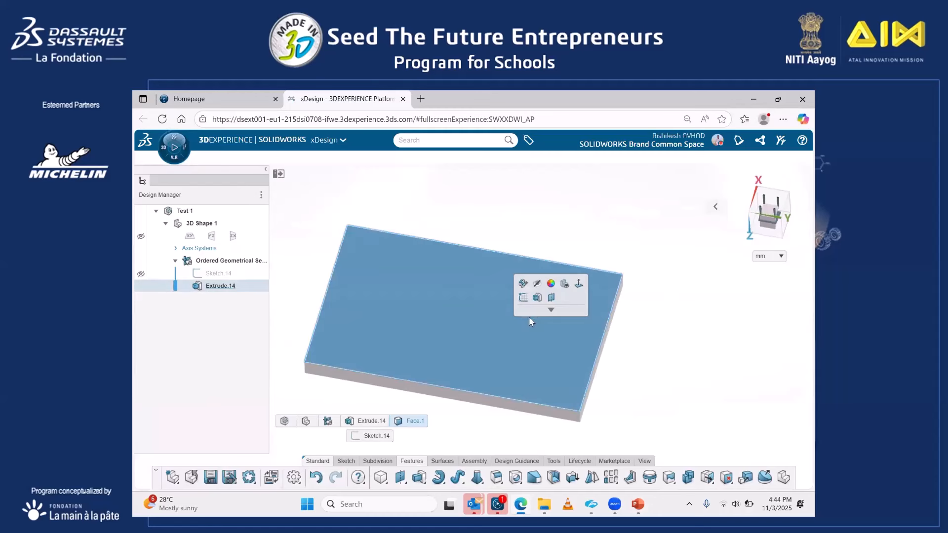
pyautogui.click(523, 297)
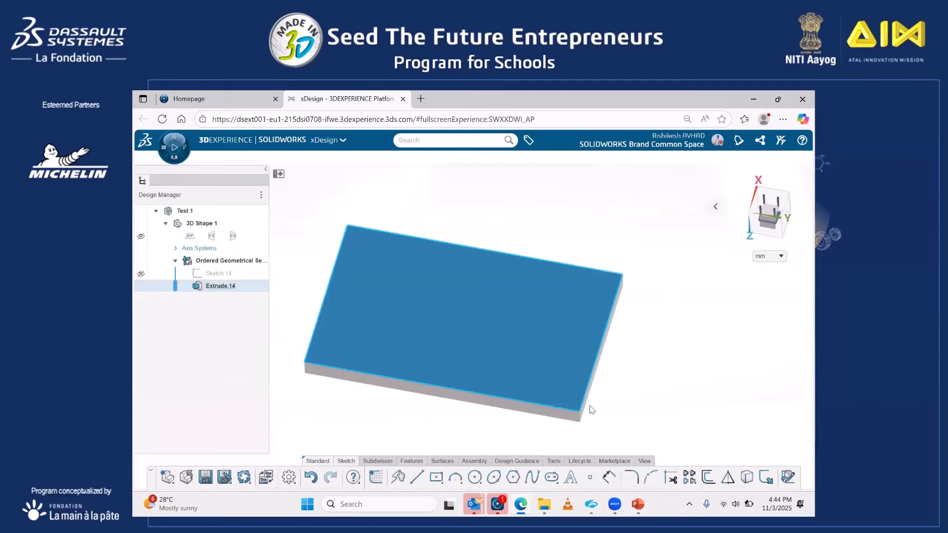
# Draw a circle centred on the origin of the plate face and set its diameter to 200 mm.
pyautogui.click(473, 477)
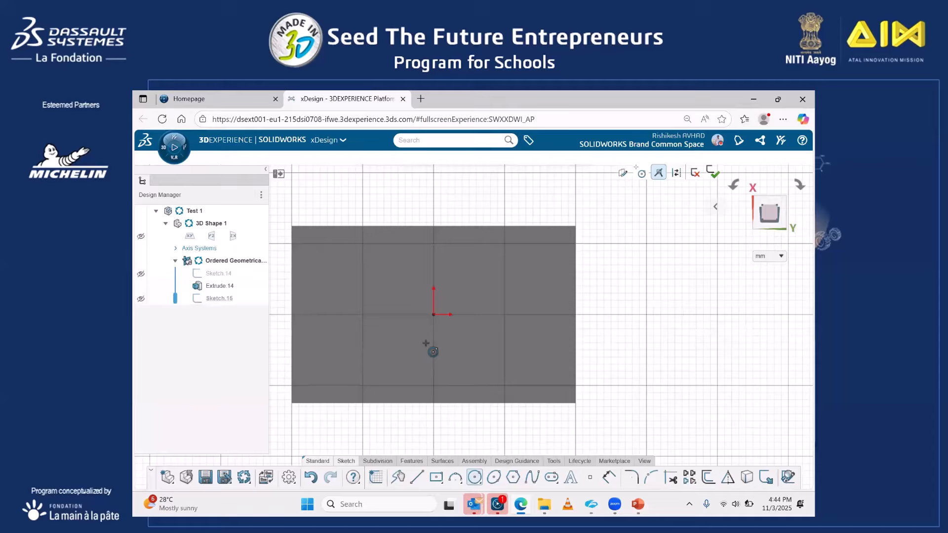
pyautogui.click(433, 315)
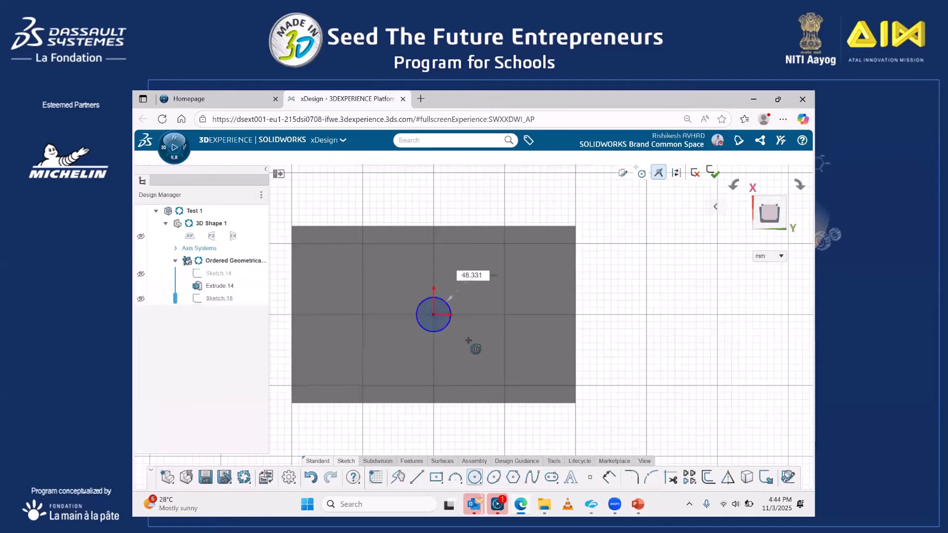
pyautogui.click(498, 321)
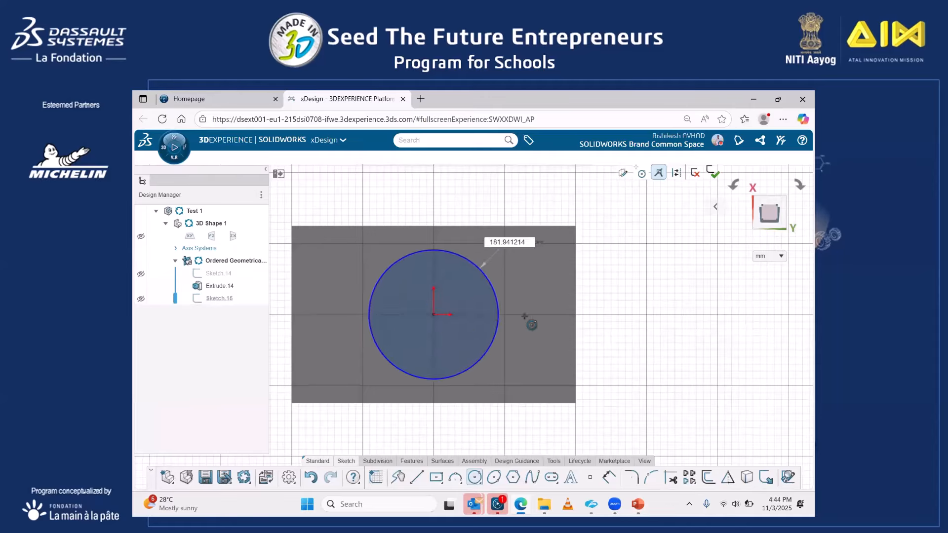
pyautogui.click(609, 477)
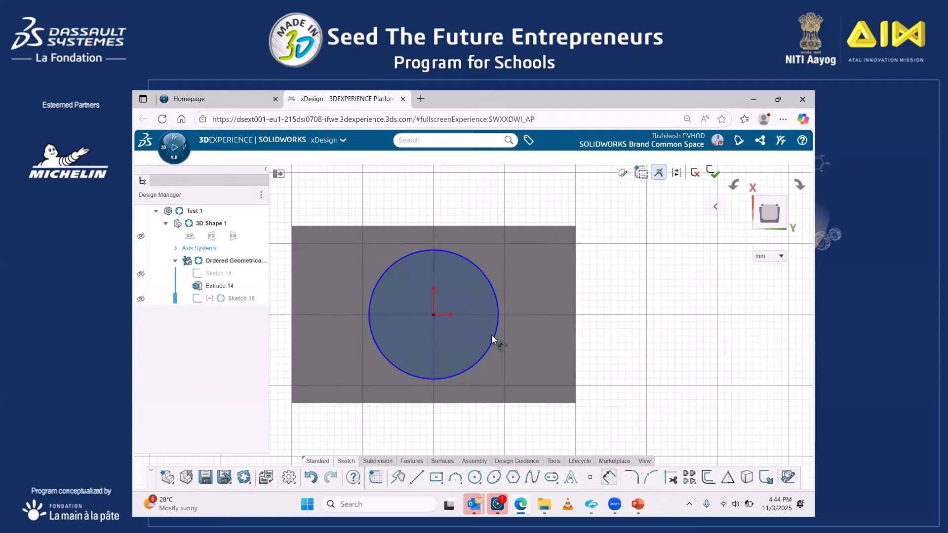
pyautogui.click(497, 310)
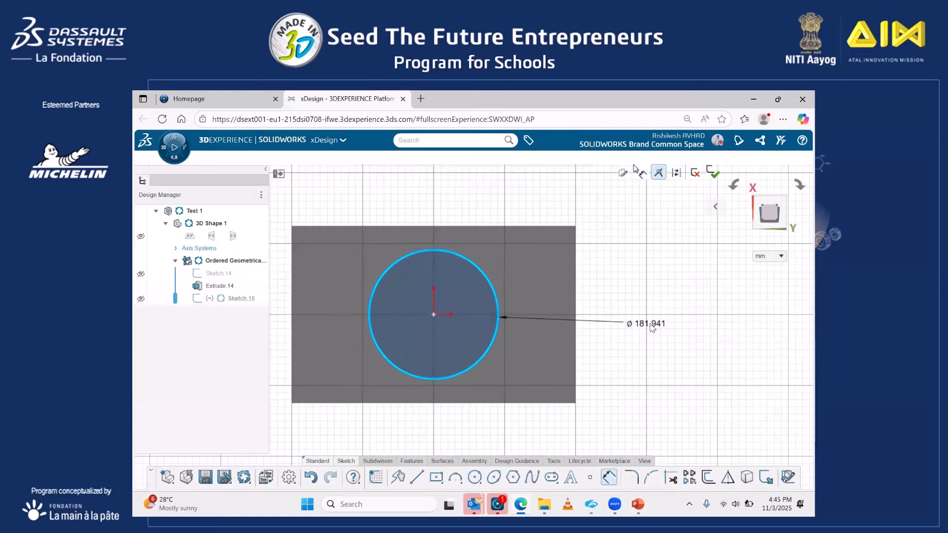
pyautogui.click(650, 324)
pyautogui.write('200mm')
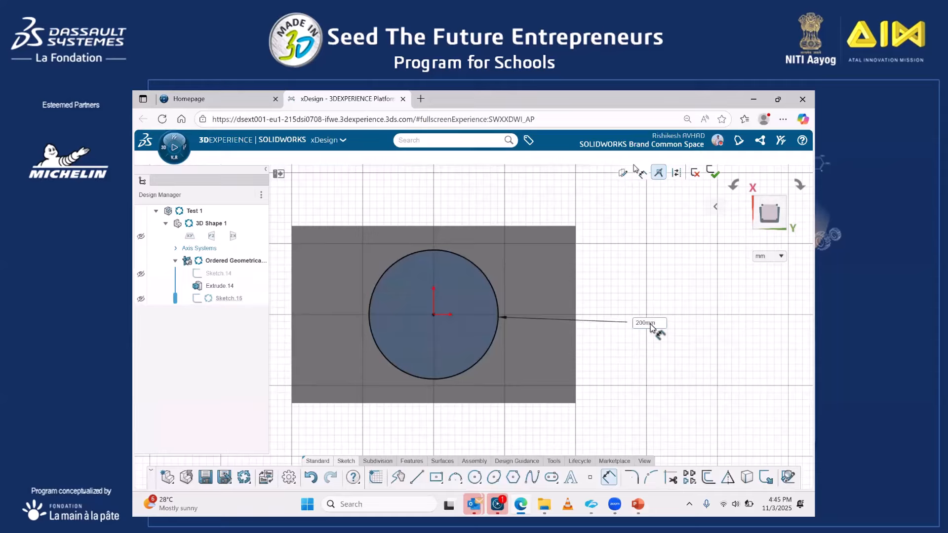
pyautogui.press('Return')
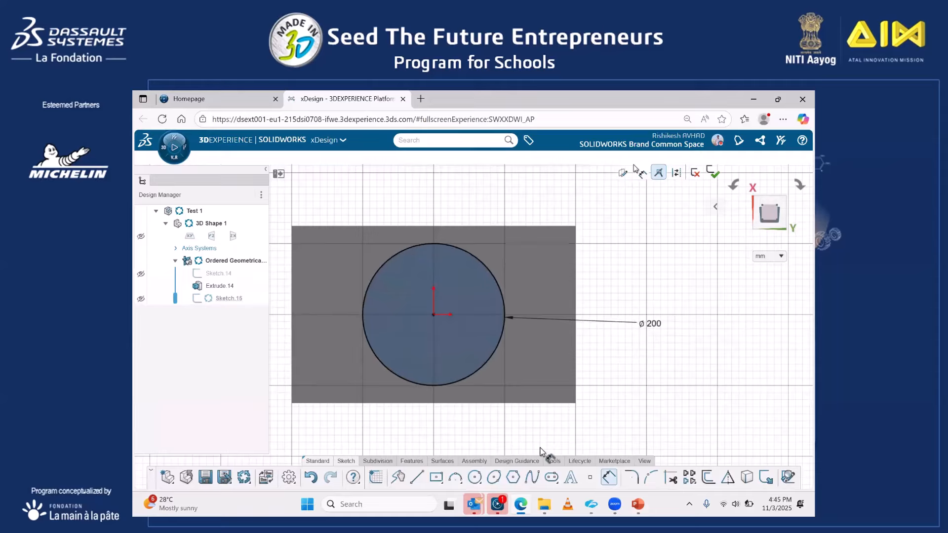
# Cut the 200 mm circle through the plate with a blind Extrude Cut of 25 mm.
pyautogui.click(413, 461)
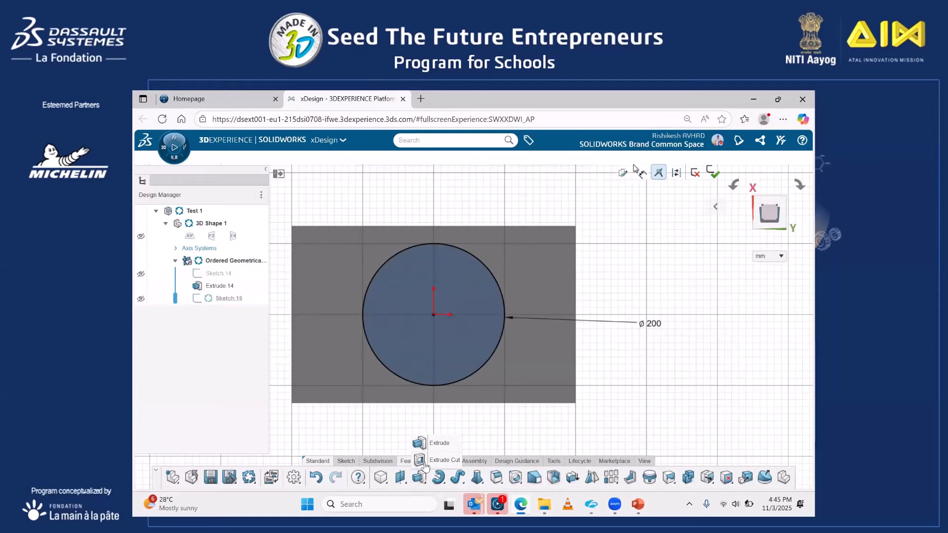
pyautogui.click(420, 477)
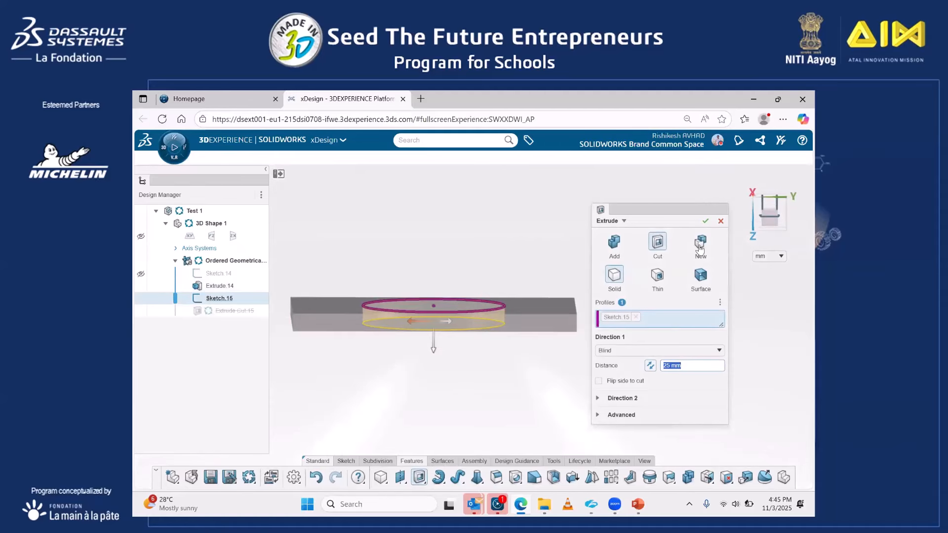
pyautogui.click(706, 222)
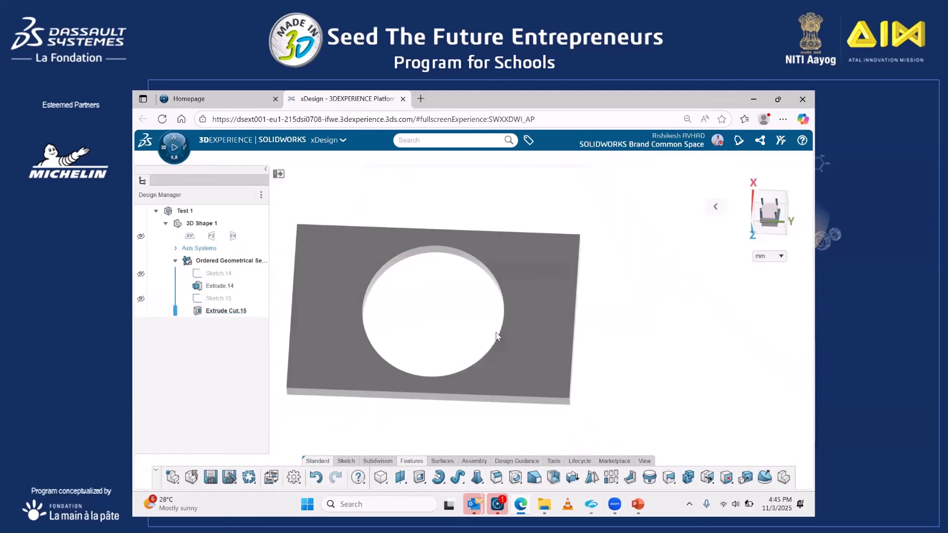
# Check the Challenge 4 reference picture and start another sketch on the plate's large face around the round opening.
pyautogui.click(639, 504)
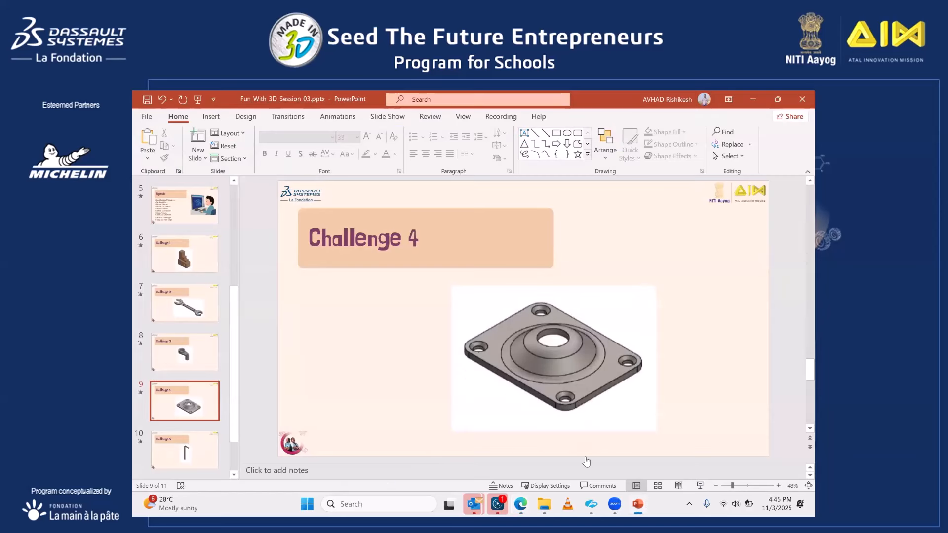
pyautogui.hotkey('alt', 'Tab')
pyautogui.click(573, 241)
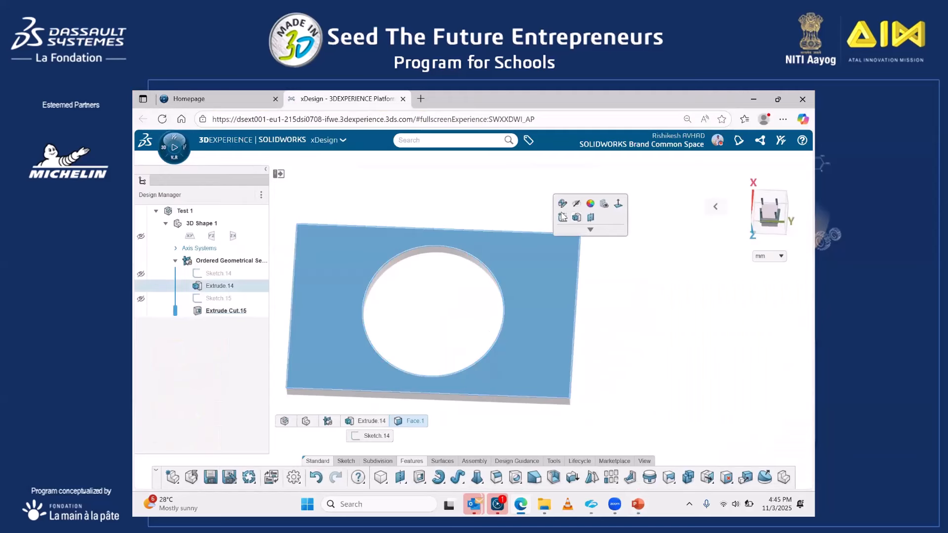
pyautogui.click(562, 218)
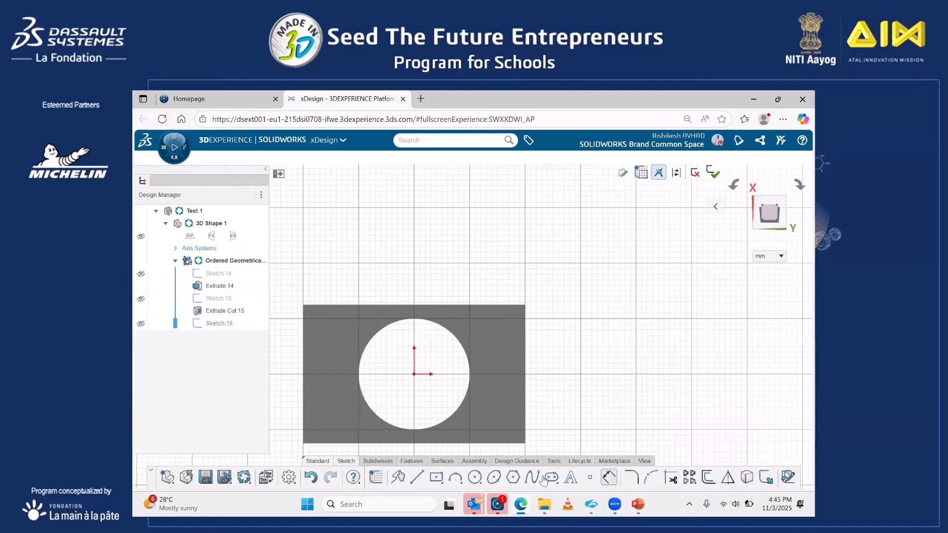
# Draw a circle near the plate's upper-right corner and set its diameter to 40 mm.
pyautogui.click(474, 477)
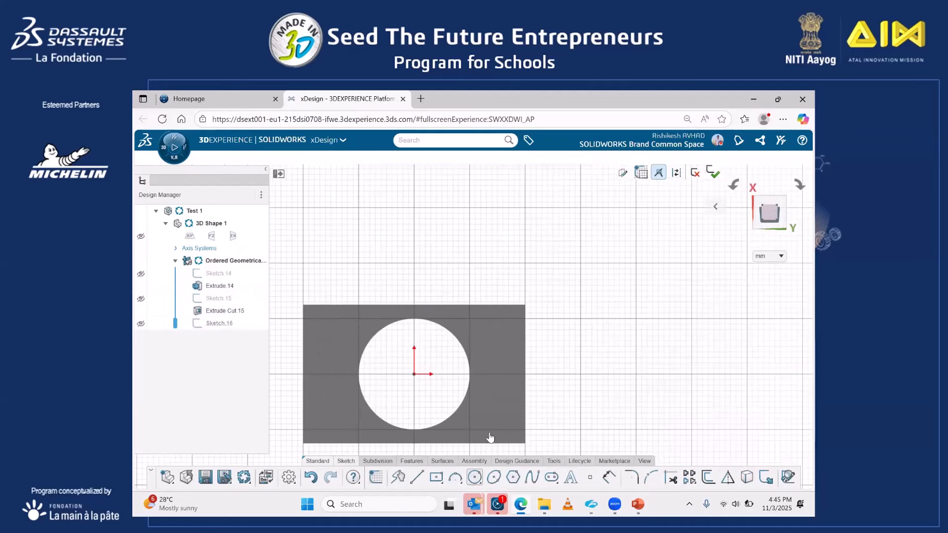
pyautogui.click(509, 320)
pyautogui.click(516, 328)
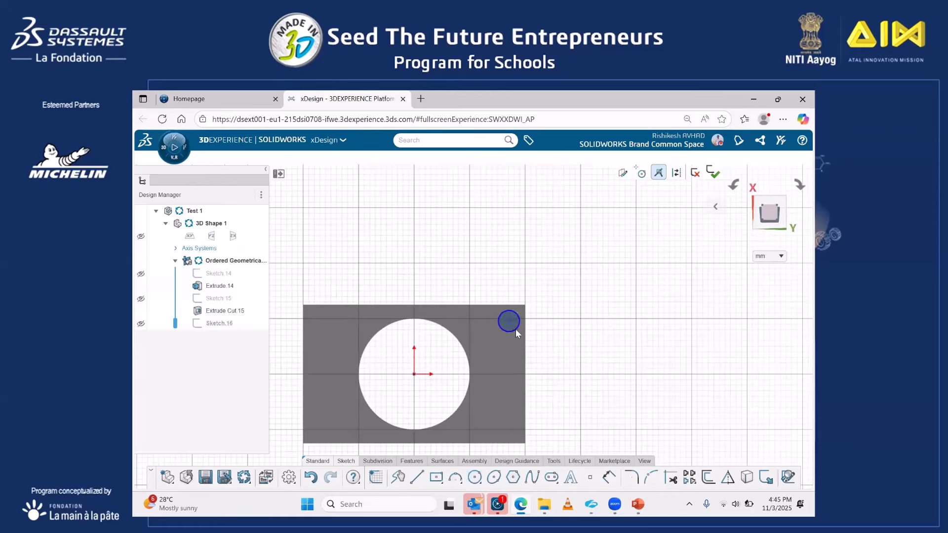
pyautogui.click(609, 477)
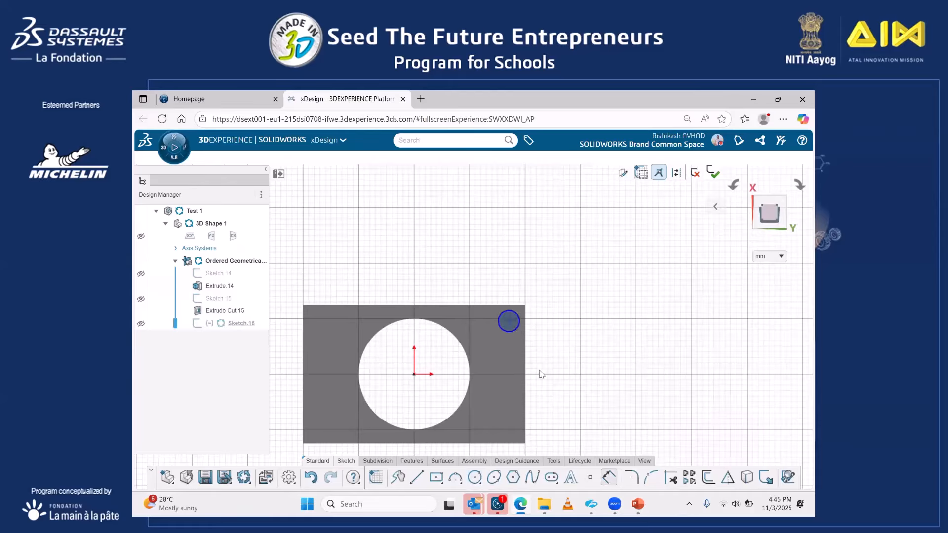
pyautogui.click(518, 319)
pyautogui.click(562, 325)
pyautogui.write('40mm')
pyautogui.press('Return')
# Dimension the 40 mm circle's centre 40 mm from the plate's upper edge and 40 mm from its right edge.
pyautogui.click(513, 304)
pyautogui.click(509, 322)
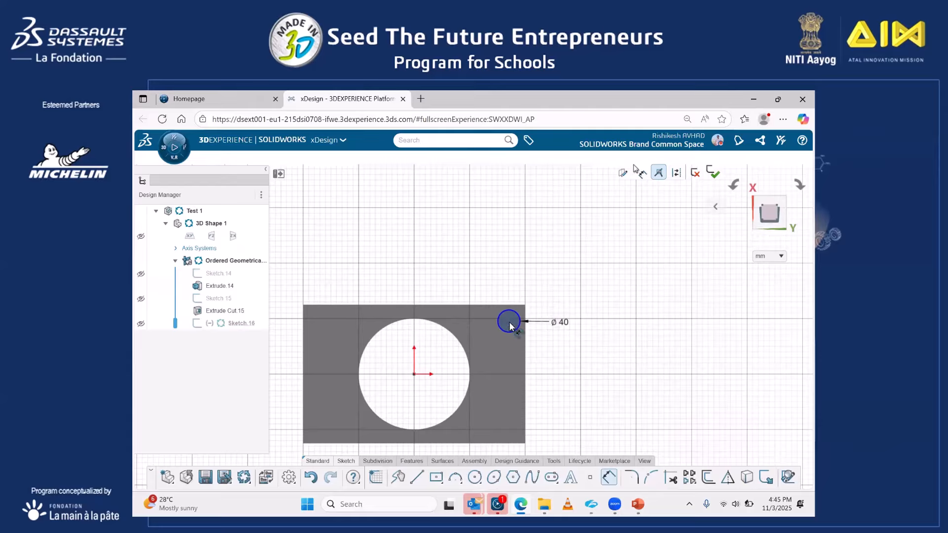
pyautogui.click(596, 314)
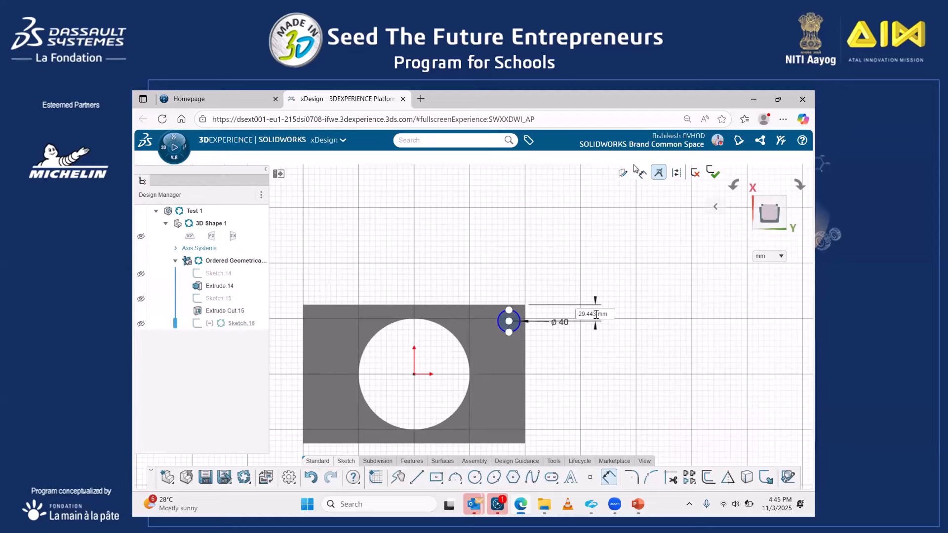
pyautogui.write('40')
pyautogui.press('Return')
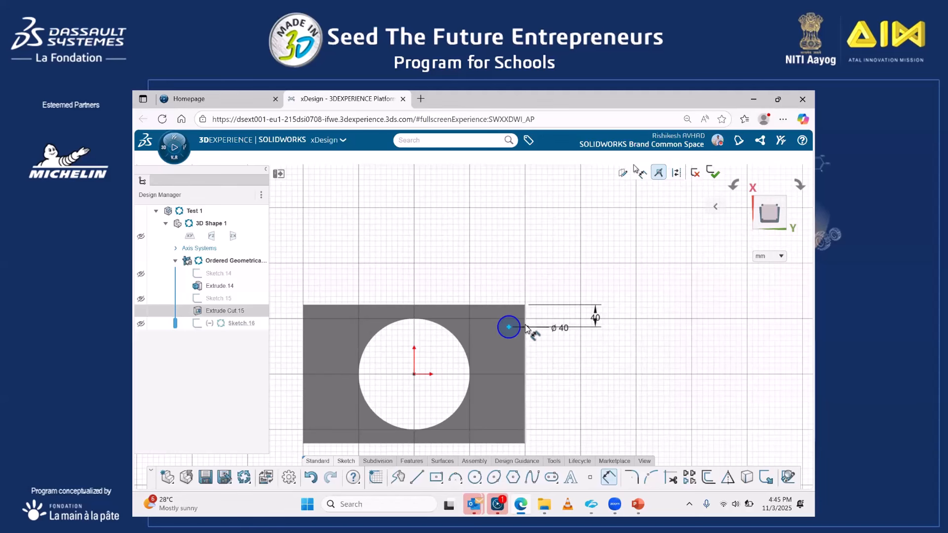
pyautogui.click(516, 278)
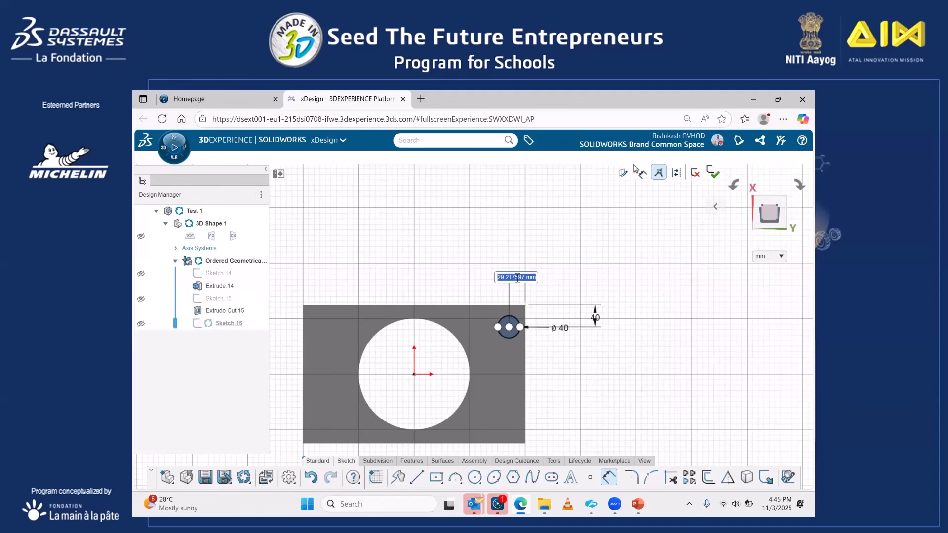
pyautogui.write('40mm')
pyautogui.press('Return')
pyautogui.scroll(1, 521, 339)
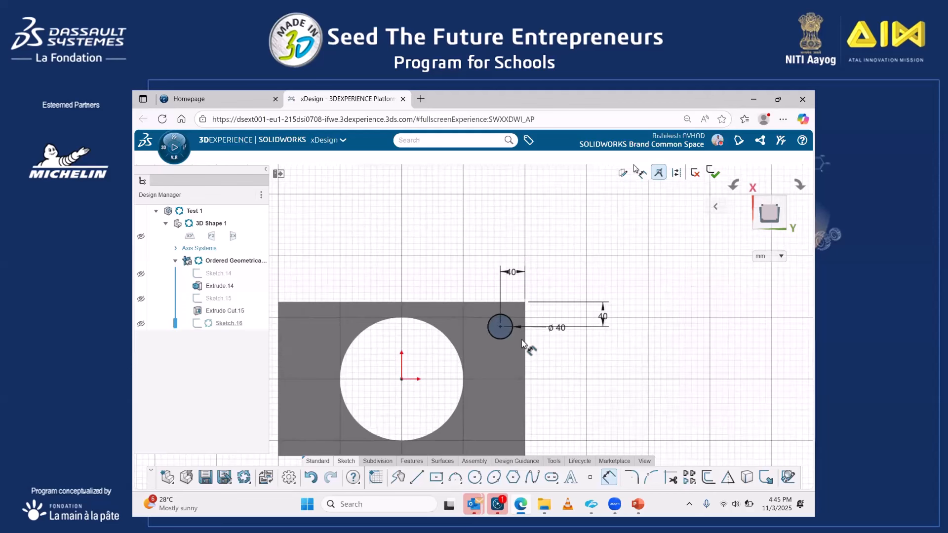
pyautogui.scroll(-1, 521, 340)
# Cut the 40 mm corner circle through the plate with a blind Extrude Cut of 25 mm.
pyautogui.click(412, 462)
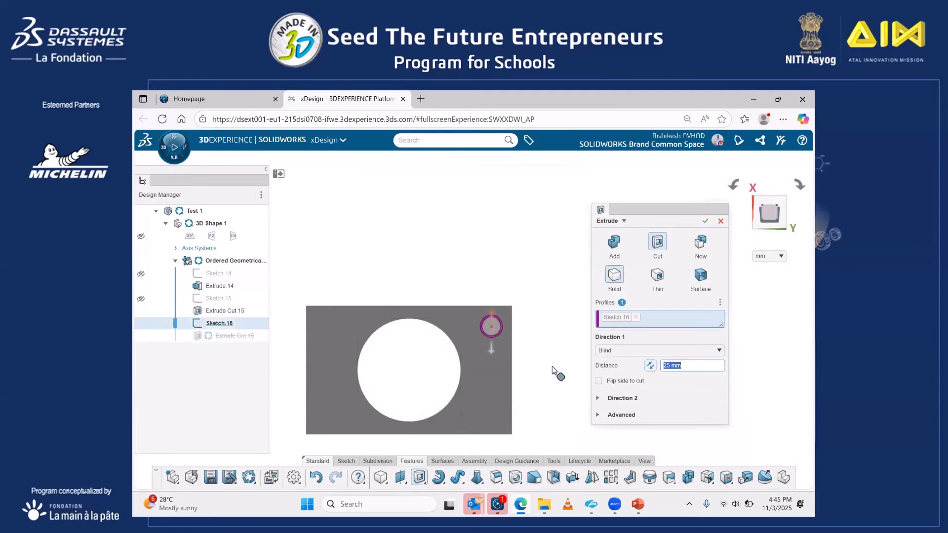
pyautogui.moveTo(547, 297); pyautogui.dragTo(698, 224, button='middle')
pyautogui.click(705, 220)
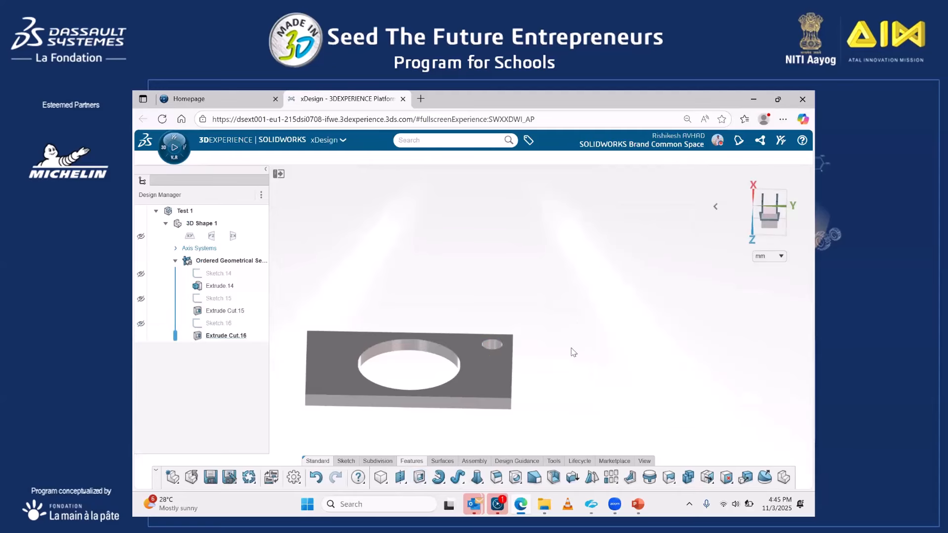
pyautogui.moveTo(571, 353); pyautogui.dragTo(557, 387, button='middle')
pyautogui.scroll(-3, 494, 356)
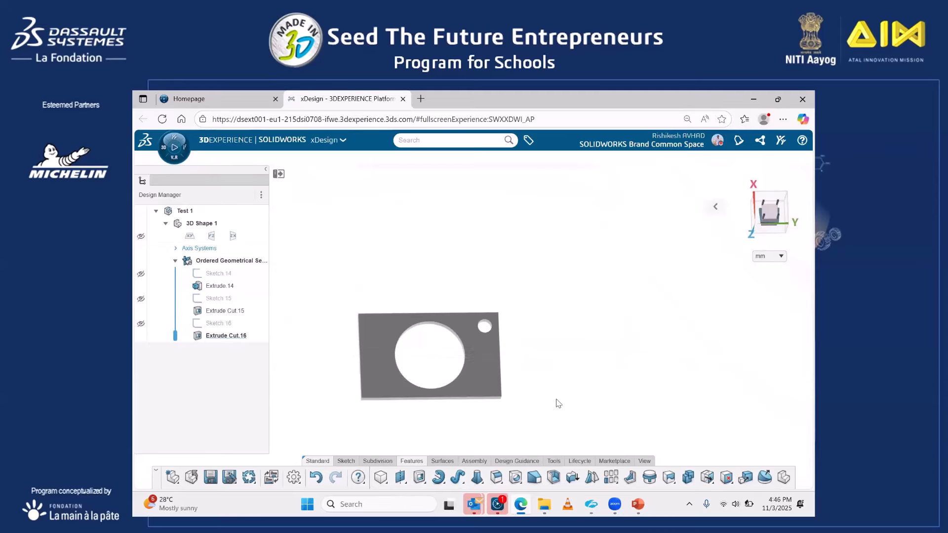
# Mirror the corner hole cut about the yz plane to the opposite corner on the same side of the plate.
pyautogui.click(592, 477)
pyautogui.click(211, 236)
pyautogui.scroll(5, 484, 311)
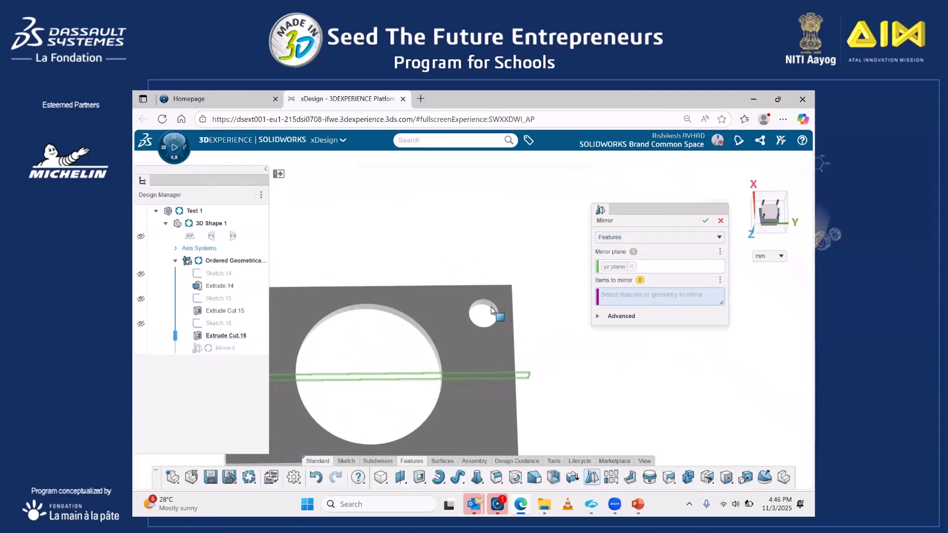
pyautogui.click(491, 309)
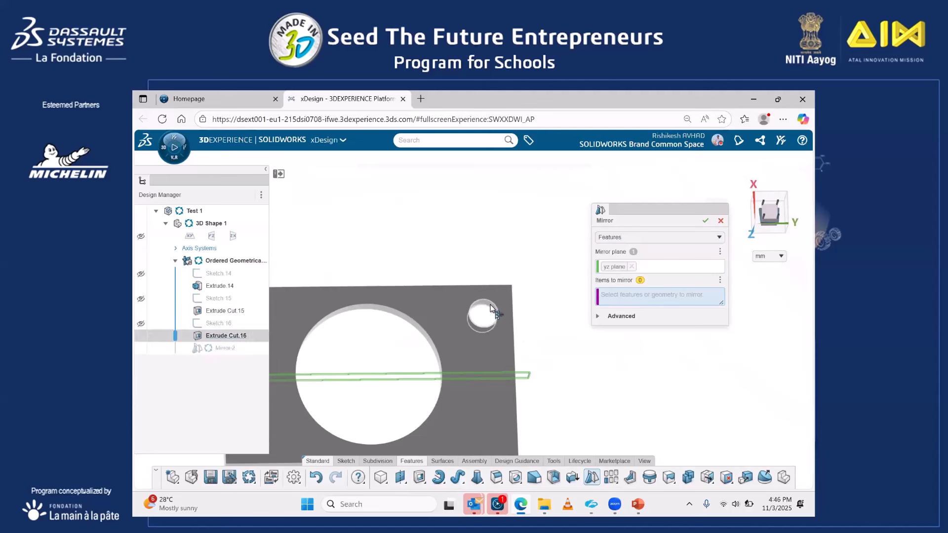
pyautogui.scroll(-3, 496, 326)
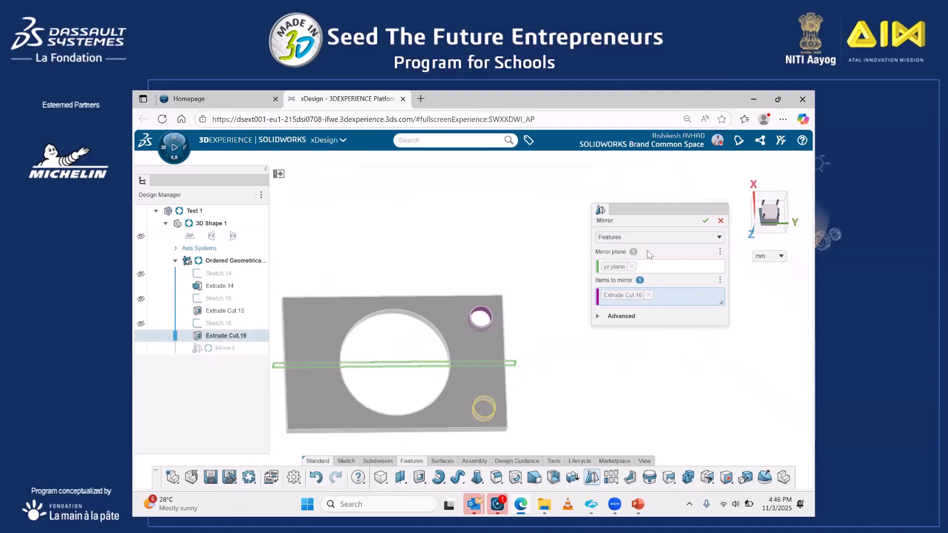
pyautogui.click(704, 221)
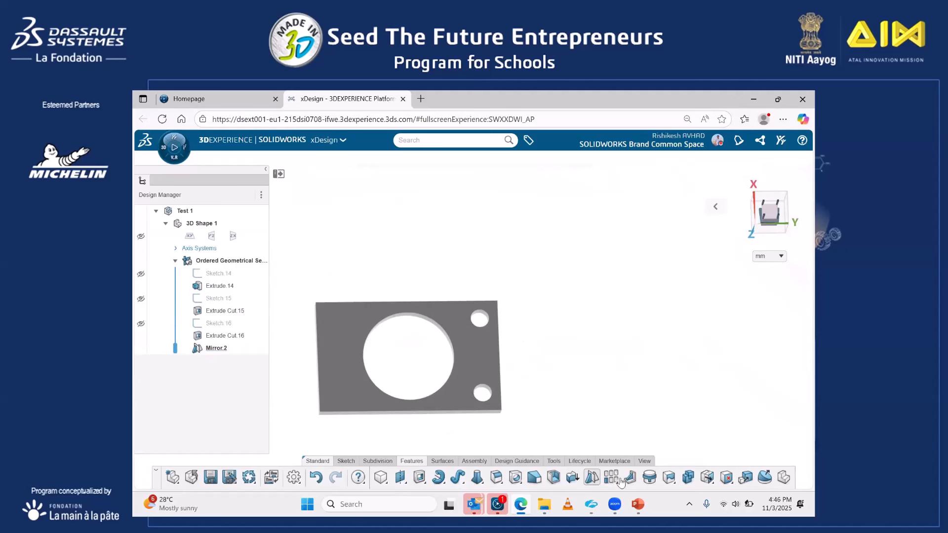
# Mirror both the corner hole cut and its mirrored copy about the zx plane to the plate's other two corners.
pyautogui.click(592, 477)
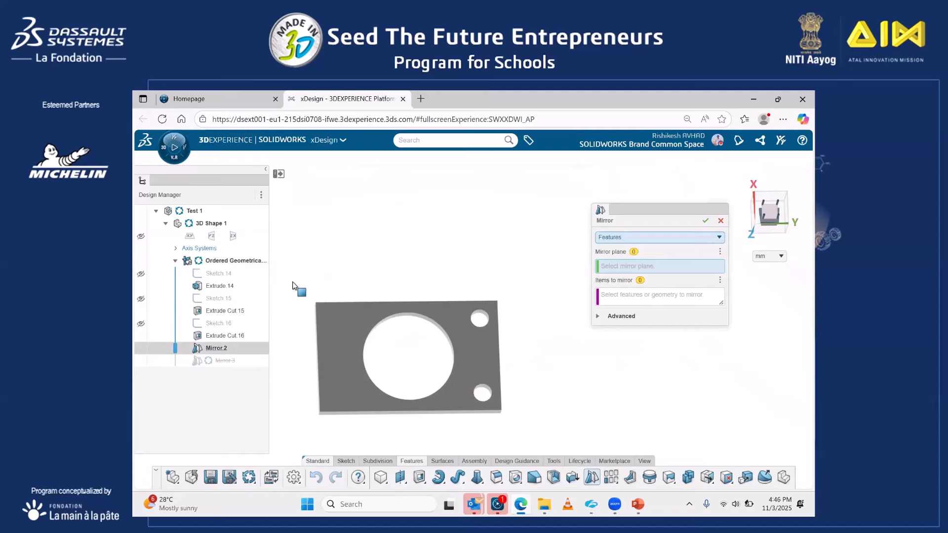
pyautogui.click(233, 236)
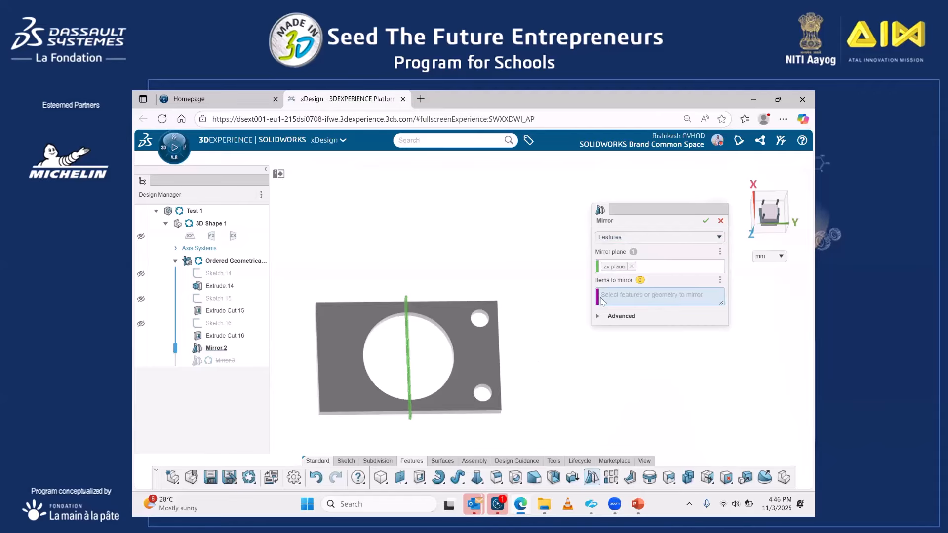
pyautogui.scroll(-3, 481, 319)
pyautogui.click(481, 320)
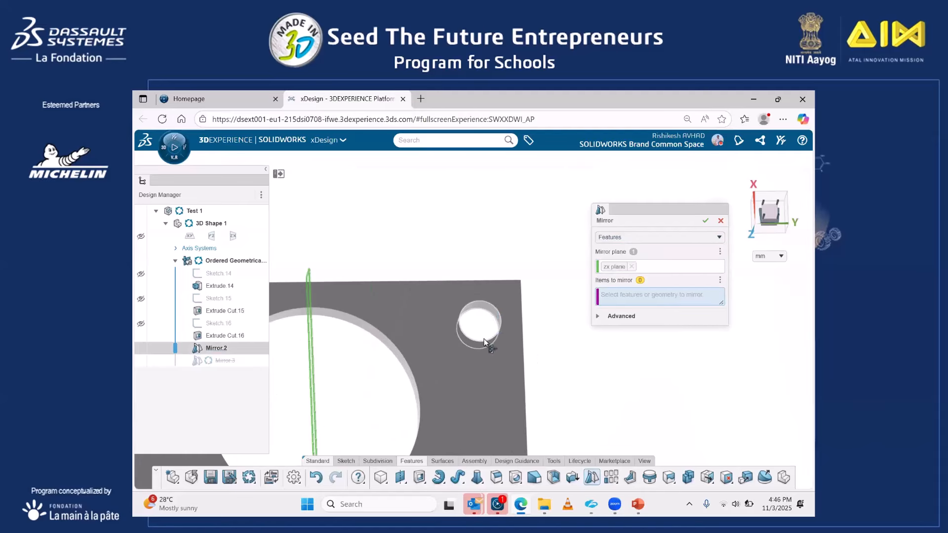
pyautogui.keyDown('ctrl'); pyautogui.moveTo(483, 365); pyautogui.dragTo(487, 296, button='middle'); pyautogui.keyUp('ctrl')
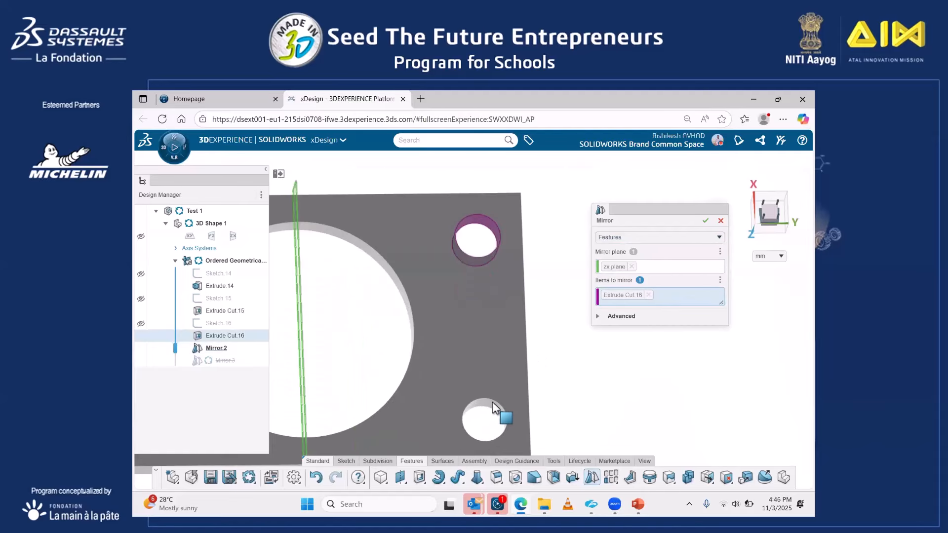
pyautogui.click(494, 410)
pyautogui.scroll(5, 621, 372)
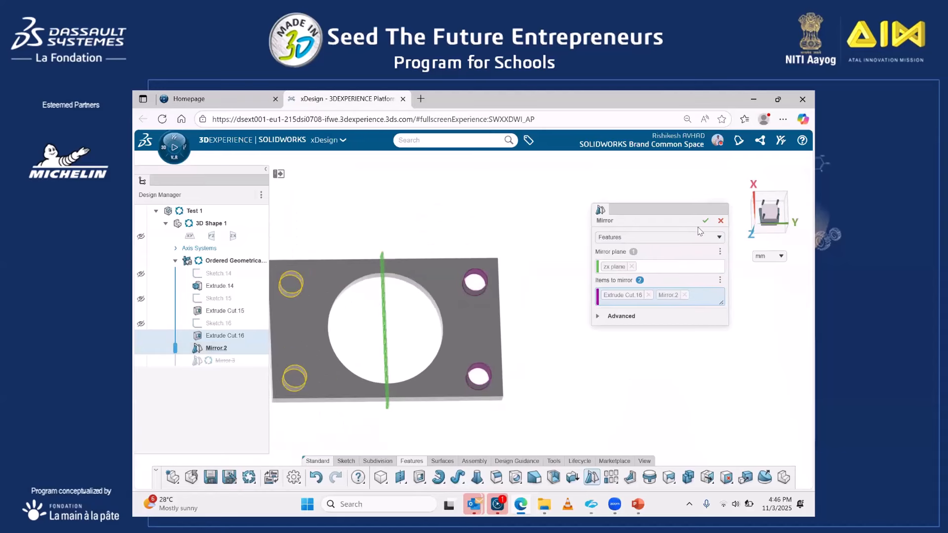
pyautogui.click(704, 222)
pyautogui.moveTo(523, 246); pyautogui.dragTo(411, 301, button='middle')
pyautogui.moveTo(567, 384); pyautogui.dragTo(489, 435, button='middle')
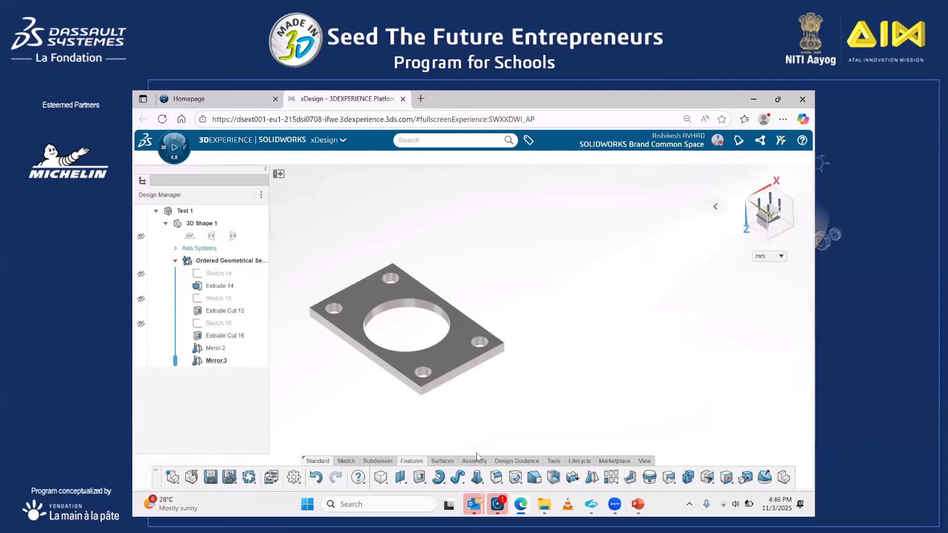
# Round the plate's four vertical corner edges with a constant fillet of 40 mm radius.
pyautogui.click(377, 463)
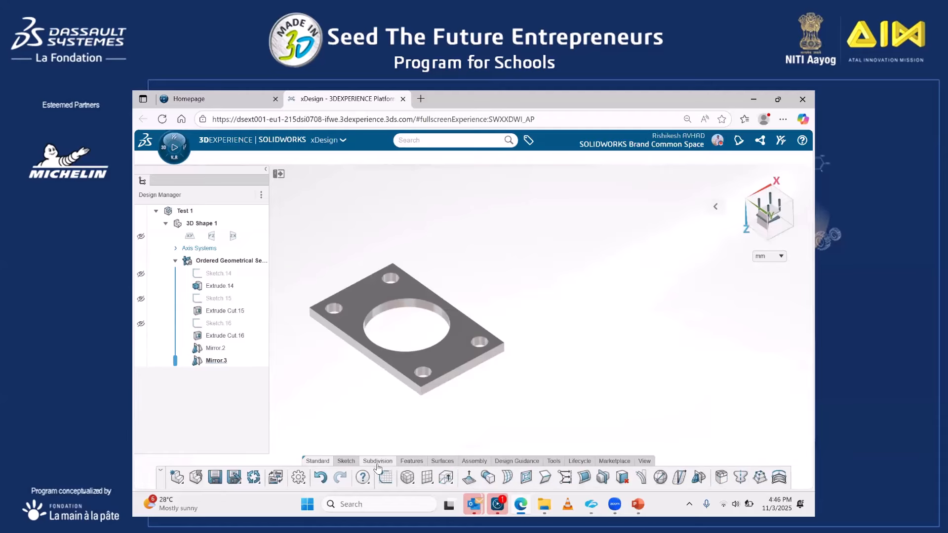
pyautogui.click(409, 462)
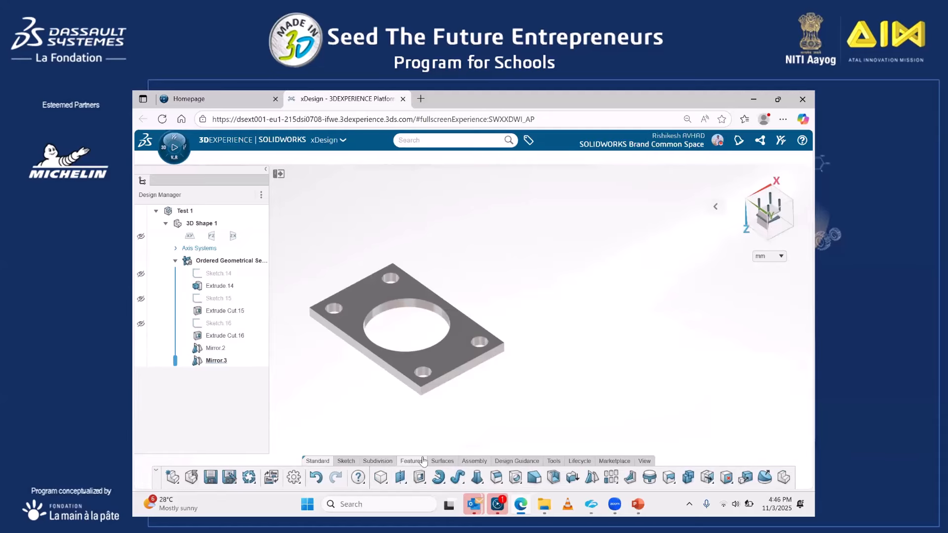
pyautogui.scroll(3, 419, 396)
pyautogui.click(419, 396)
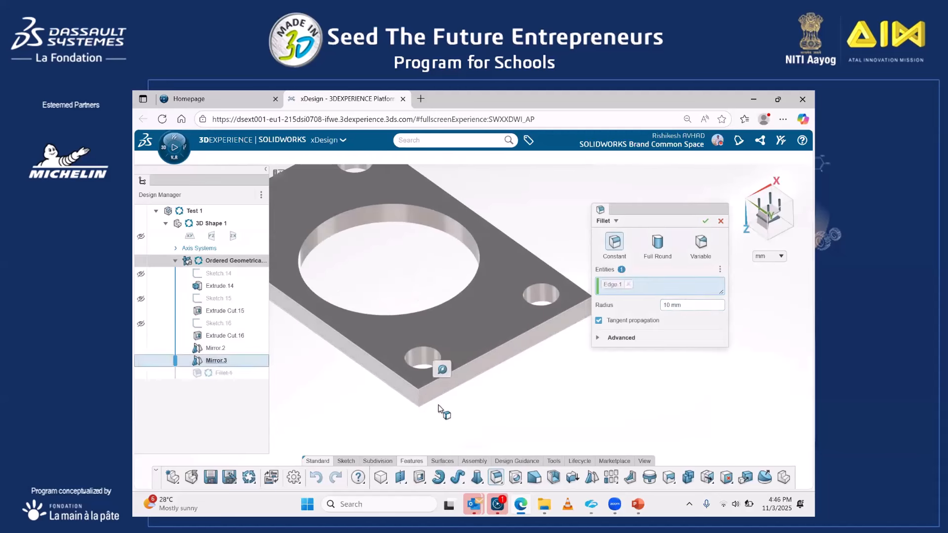
pyautogui.scroll(-3, 443, 408)
pyautogui.scroll(2, 550, 336)
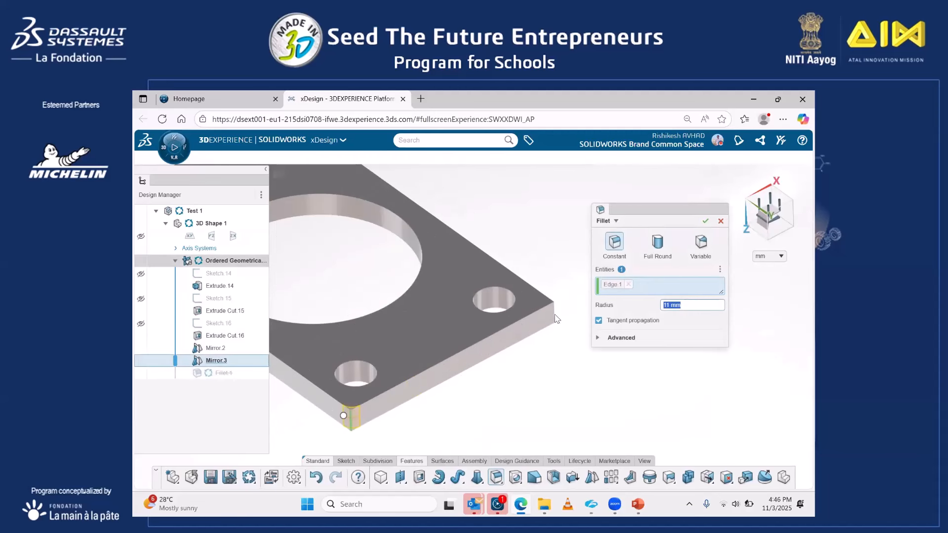
pyautogui.click(553, 319)
pyautogui.scroll(-3, 538, 414)
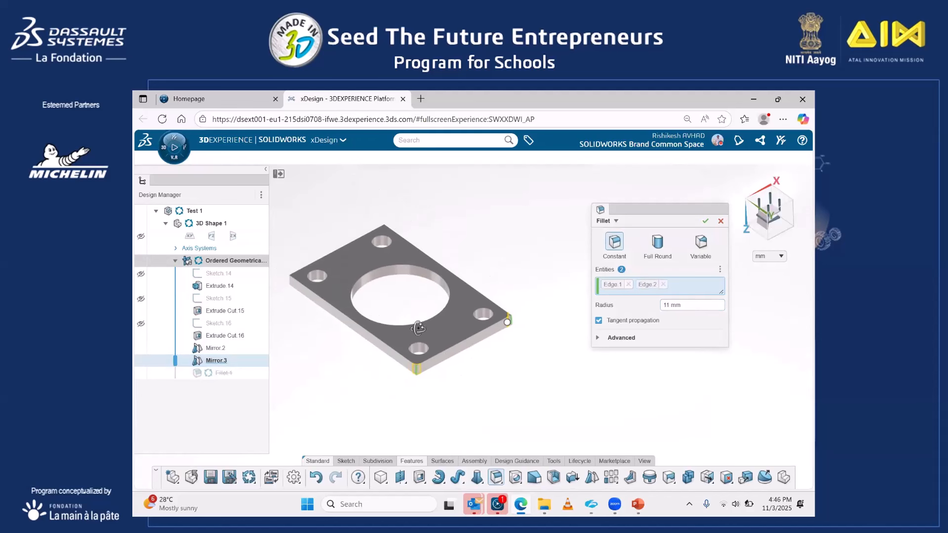
pyautogui.moveTo(538, 414); pyautogui.dragTo(472, 350, button='middle')
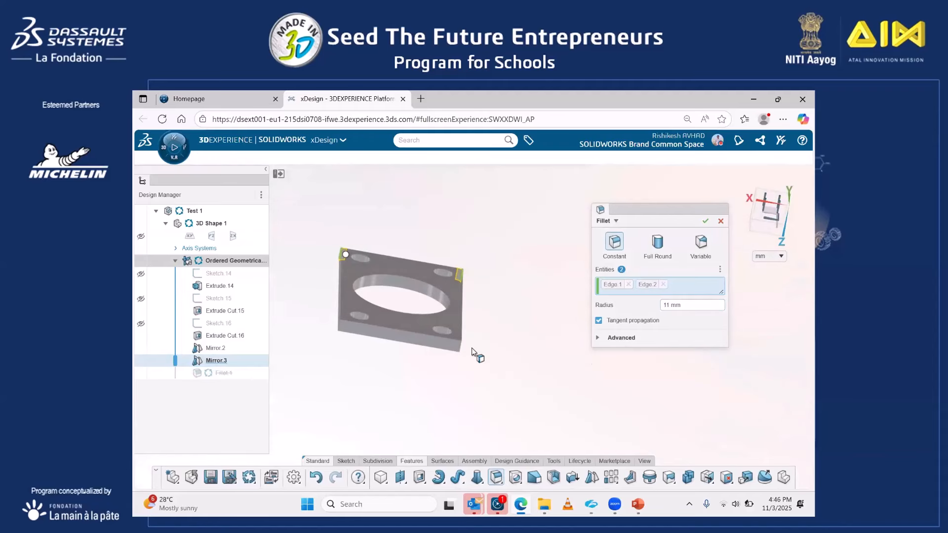
pyautogui.scroll(2, 460, 343)
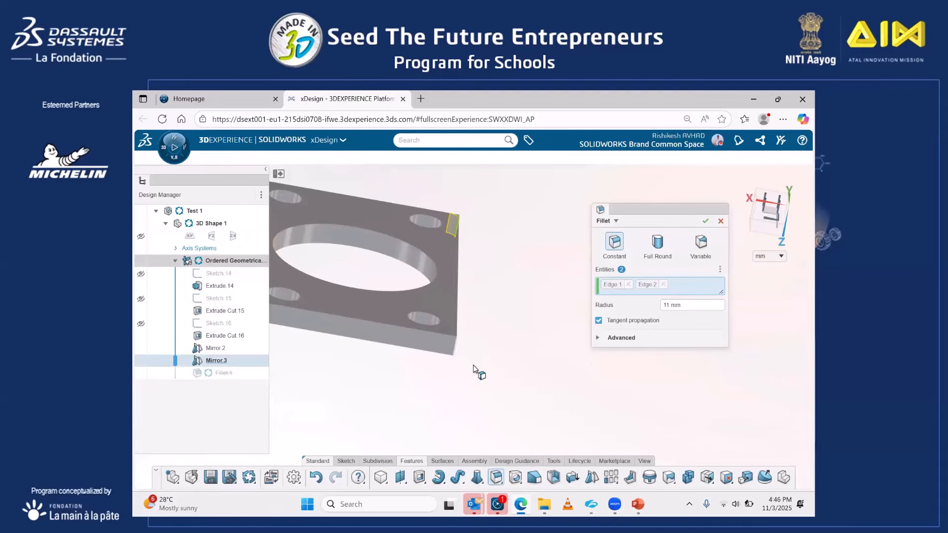
pyautogui.scroll(-1, 472, 366)
pyautogui.click(458, 342)
pyautogui.scroll(-1, 424, 345)
pyautogui.scroll(3, 349, 319)
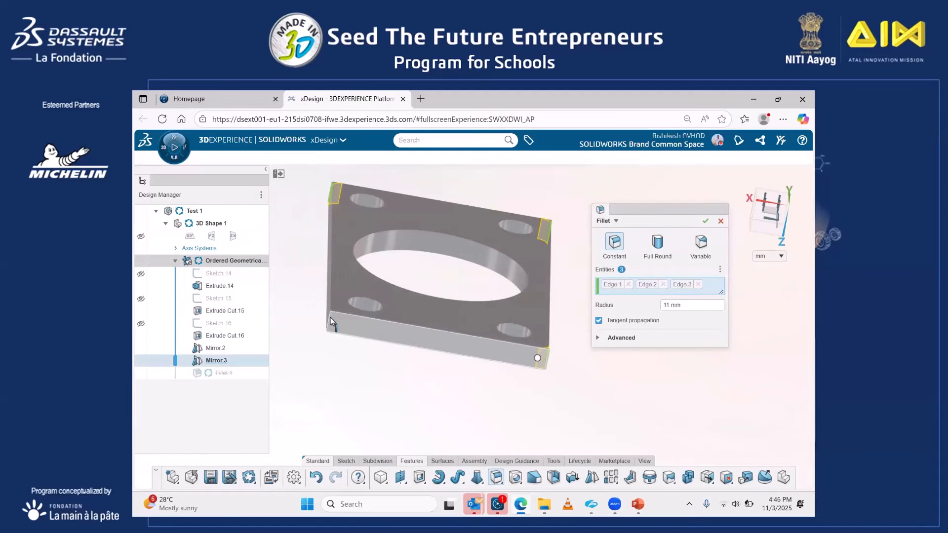
pyautogui.click(330, 318)
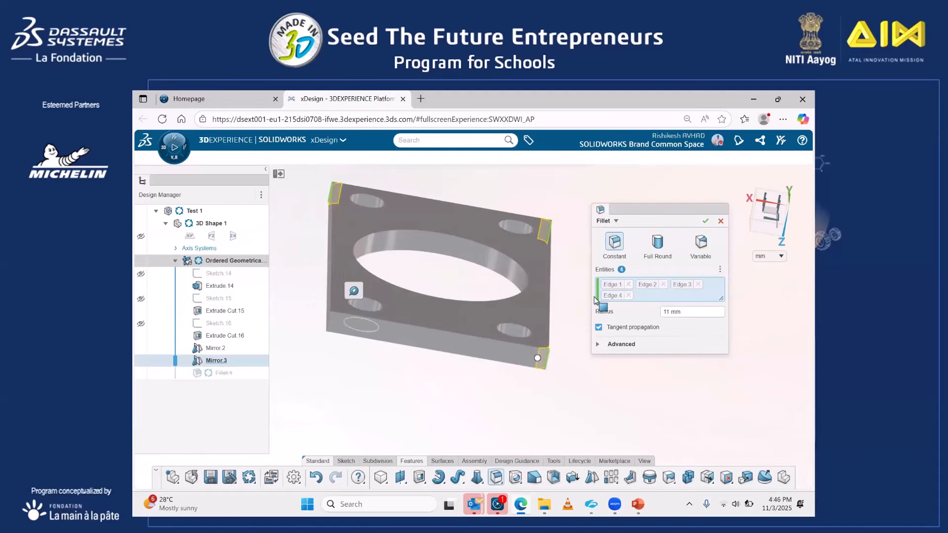
pyautogui.click(680, 315)
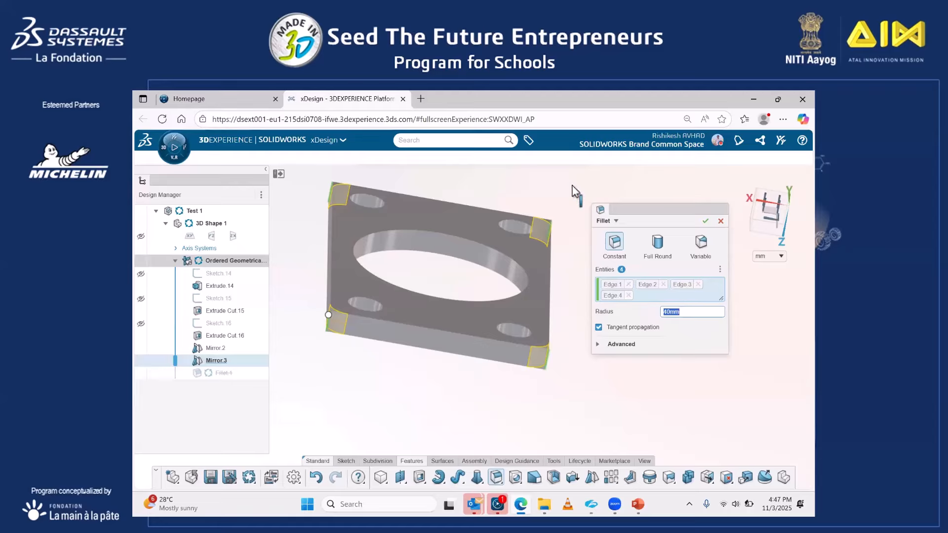
pyautogui.click(706, 223)
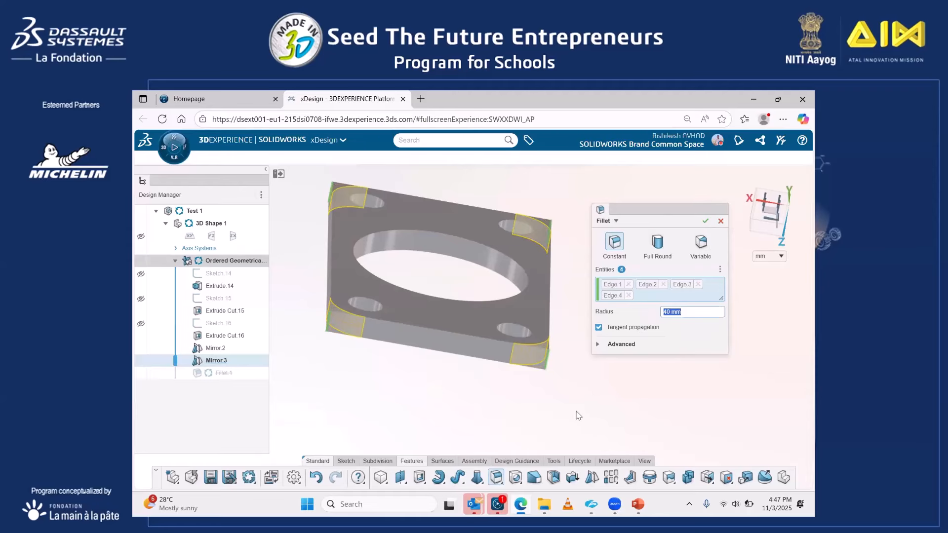
pyautogui.moveTo(580, 417); pyautogui.dragTo(649, 423, button='middle')
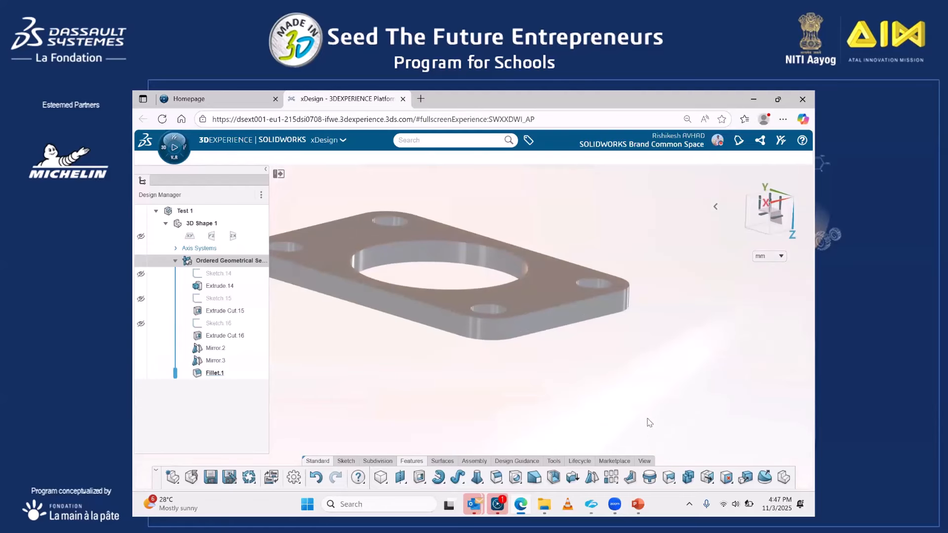
# Check the reference picture in the presentation and start a new sketch on the yz plane.
pyautogui.click(638, 503)
pyautogui.click(638, 504)
pyautogui.moveTo(472, 307)
pyautogui.mouseDown(button='middle')
pyautogui.moveTo(427, 283)
pyautogui.moveTo(469, 307)
pyautogui.moveTo(459, 296)
pyautogui.mouseUp(button='middle')
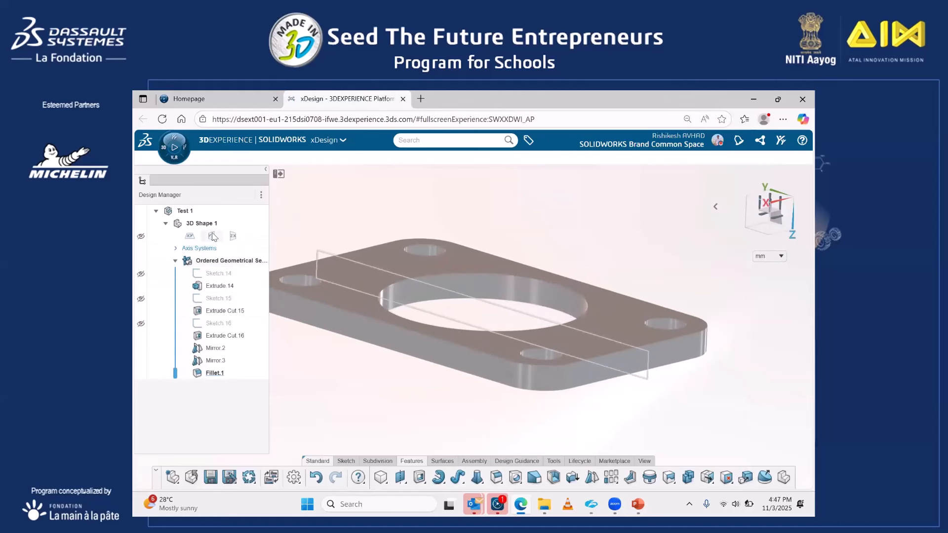
pyautogui.click(213, 237)
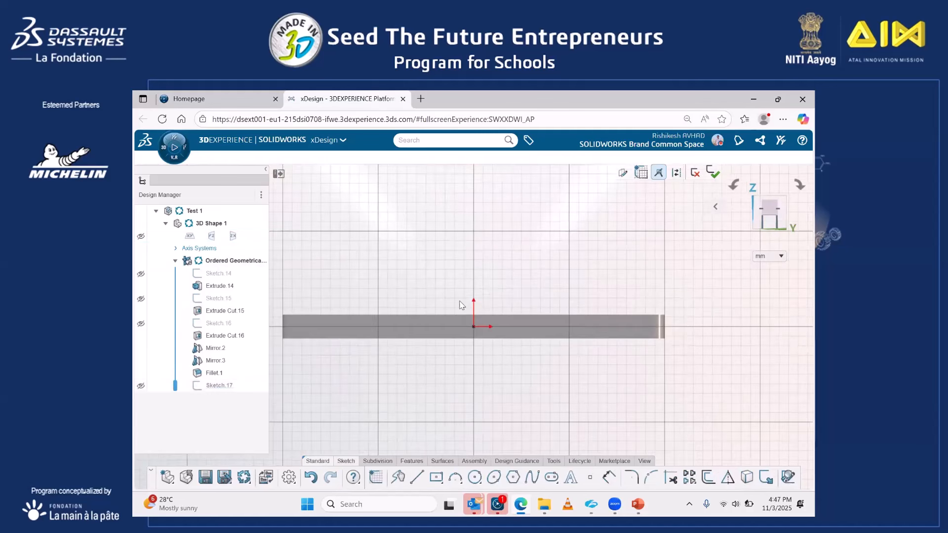
# Set the model's view mode to shaded with all edges displayed.
pyautogui.moveTo(554, 376); pyautogui.dragTo(549, 405, button='middle')
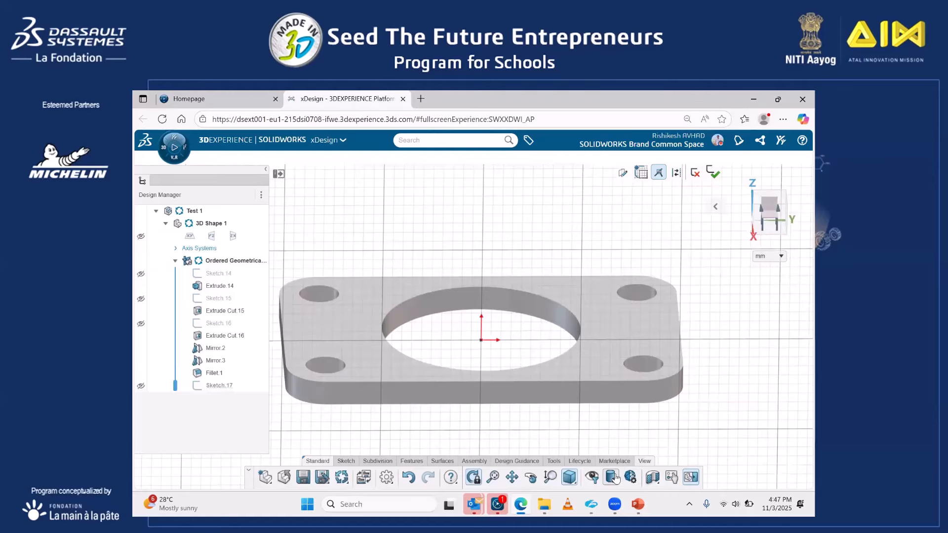
pyautogui.click(613, 478)
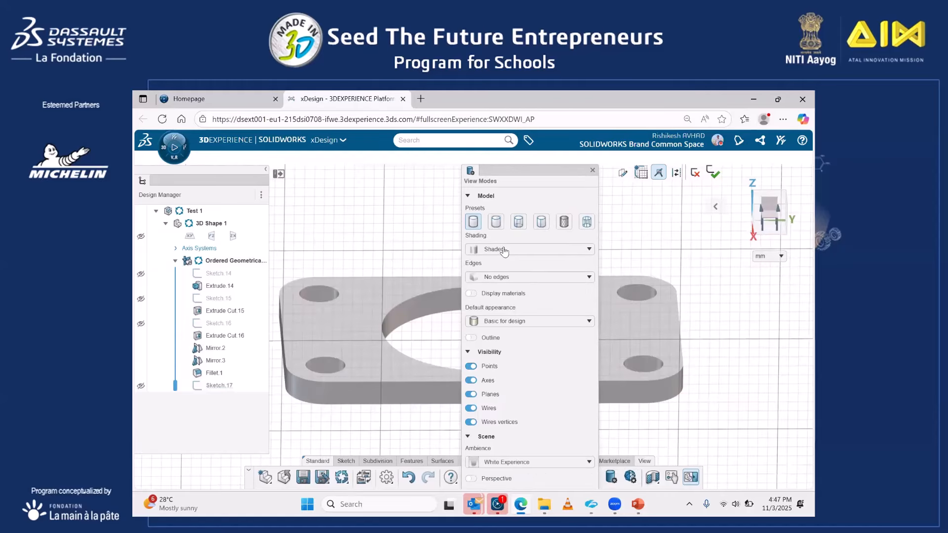
pyautogui.click(516, 279)
pyautogui.click(498, 301)
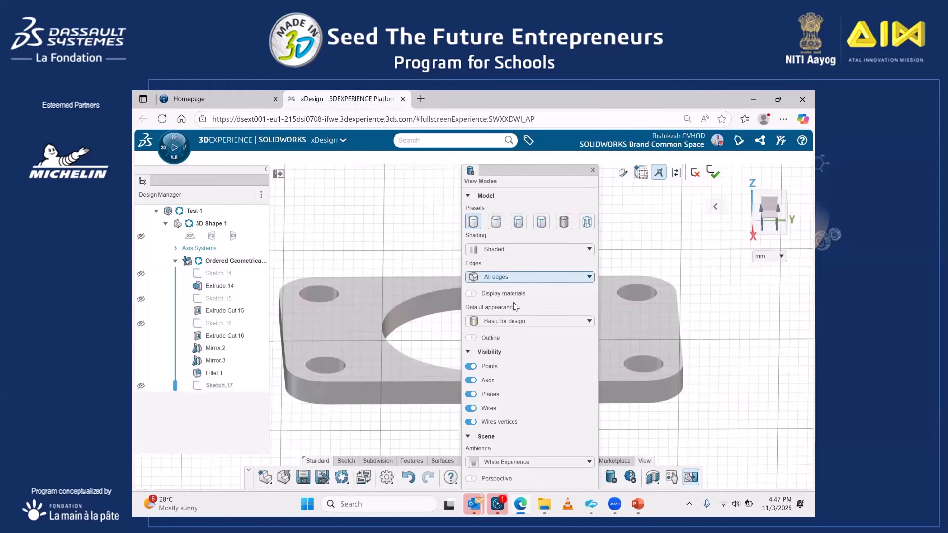
pyautogui.click(593, 170)
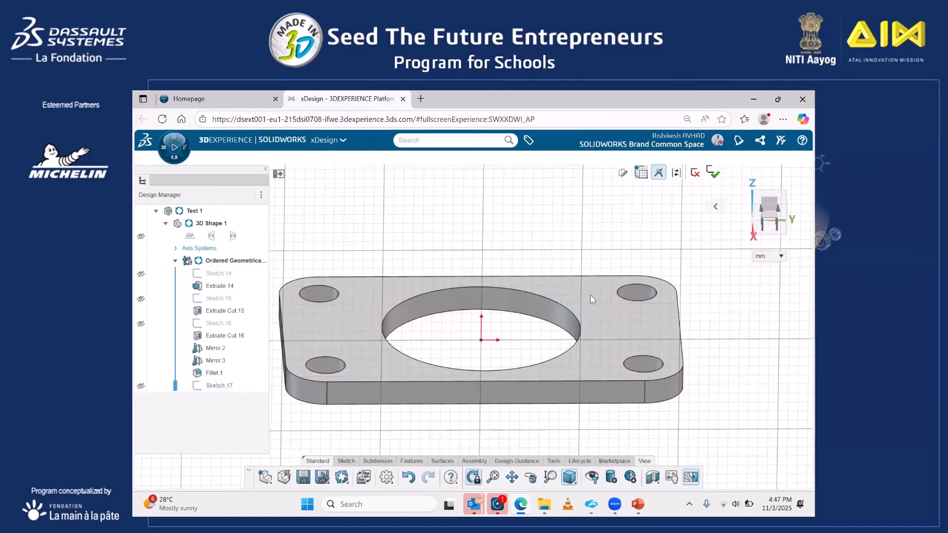
# Close the empty sketch and start a new sketch on the yz plane.
pyautogui.moveTo(590, 295); pyautogui.dragTo(584, 263, button='middle')
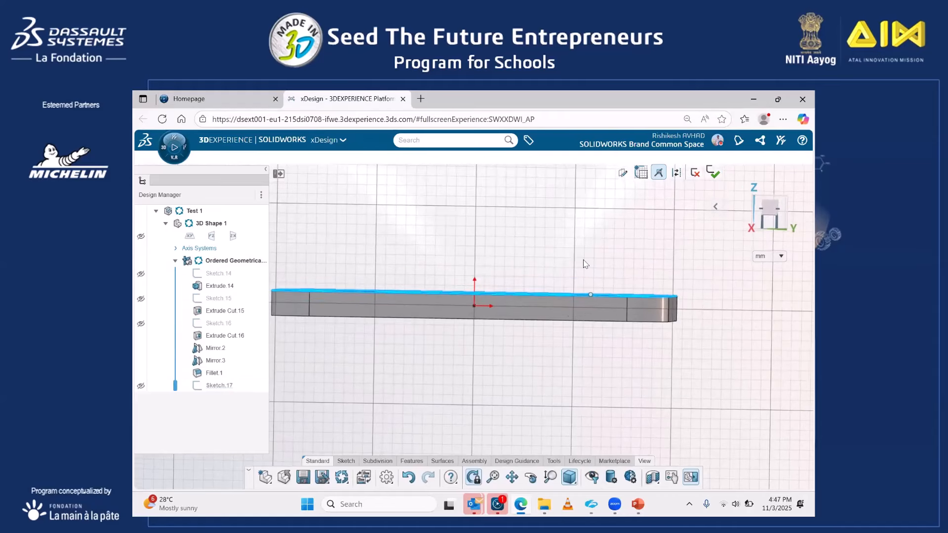
pyautogui.scroll(-2, 564, 269)
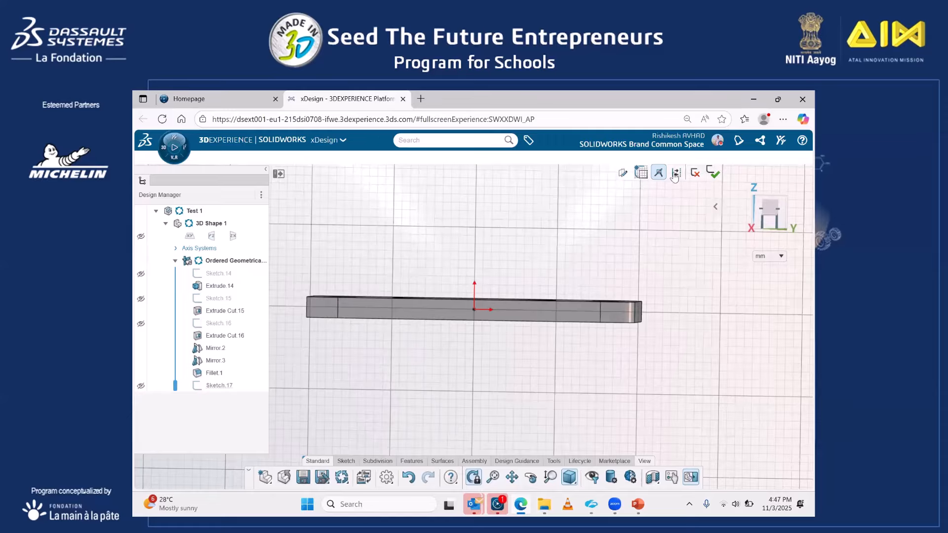
pyautogui.click(713, 172)
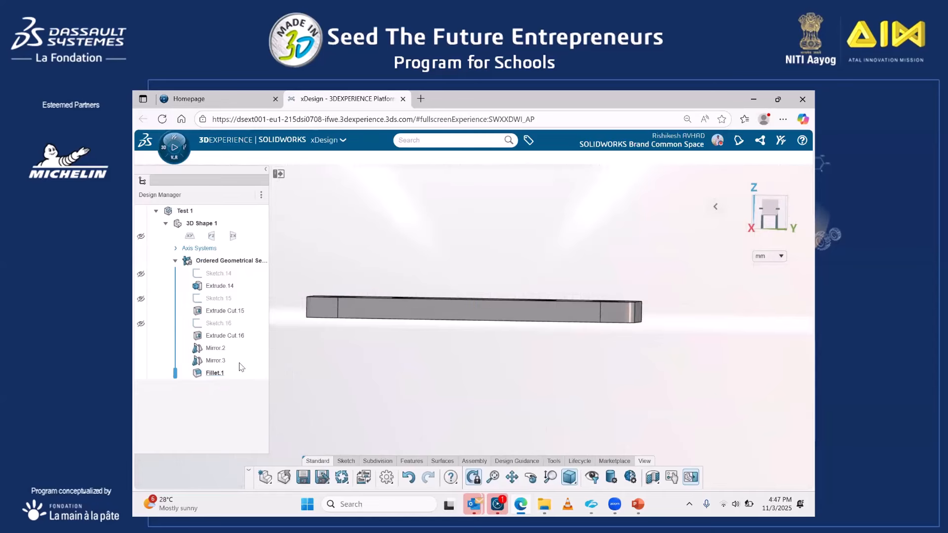
pyautogui.moveTo(478, 305); pyautogui.dragTo(474, 333, button='middle')
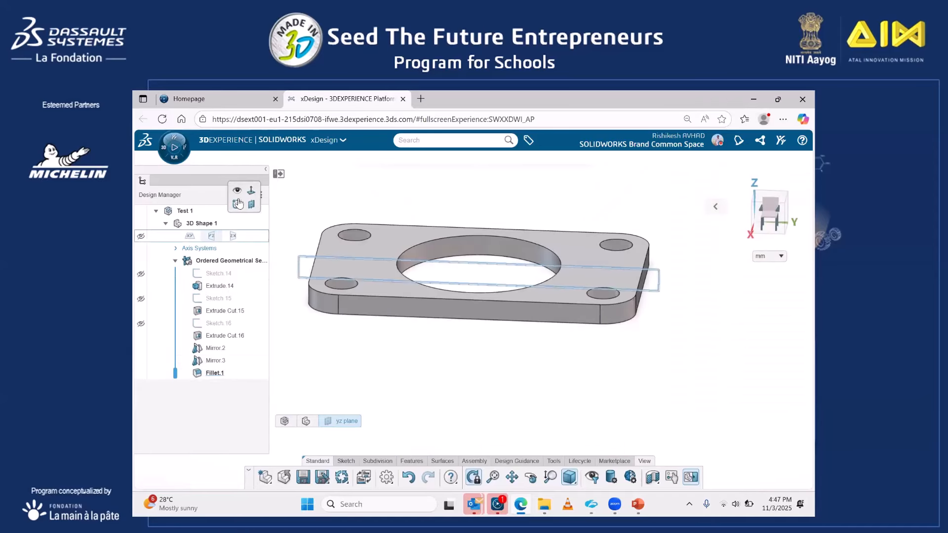
pyautogui.click(475, 267)
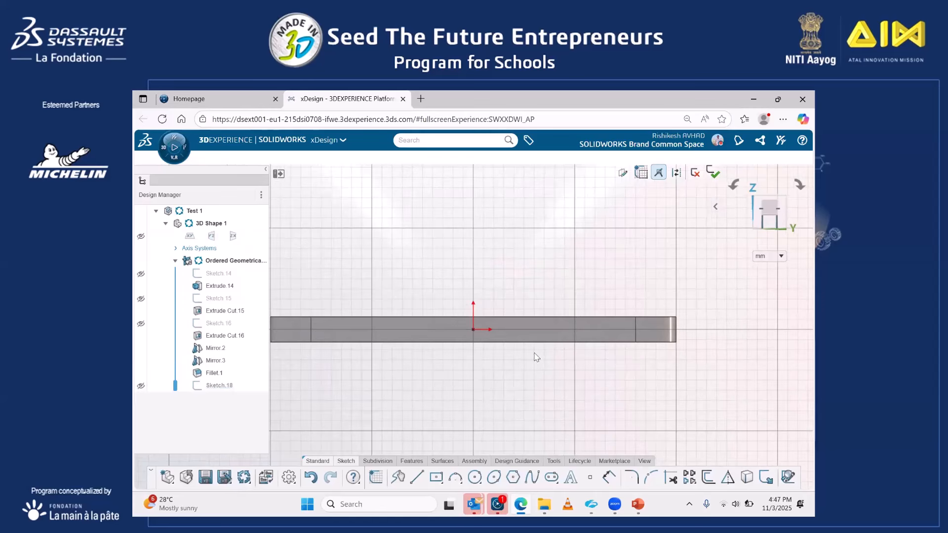
# Check the reference picture and start a spline at the opening's rim on the plate's upper edge, placing its second point slightly higher towards the centre.
pyautogui.click(636, 503)
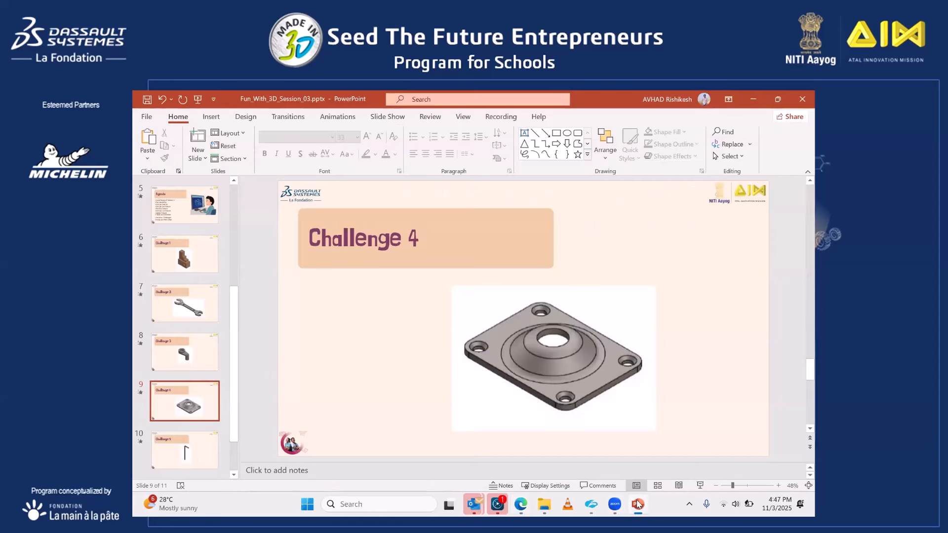
pyautogui.click(637, 503)
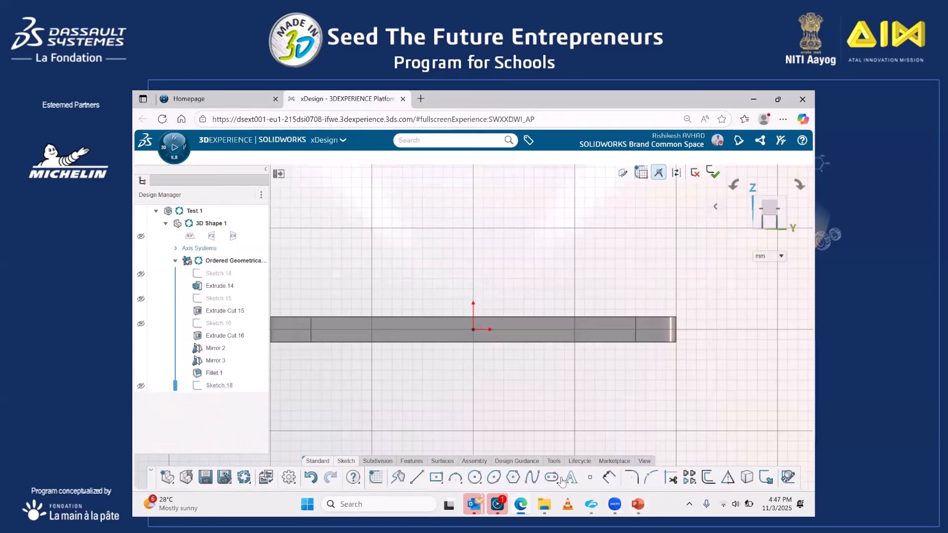
pyautogui.click(417, 477)
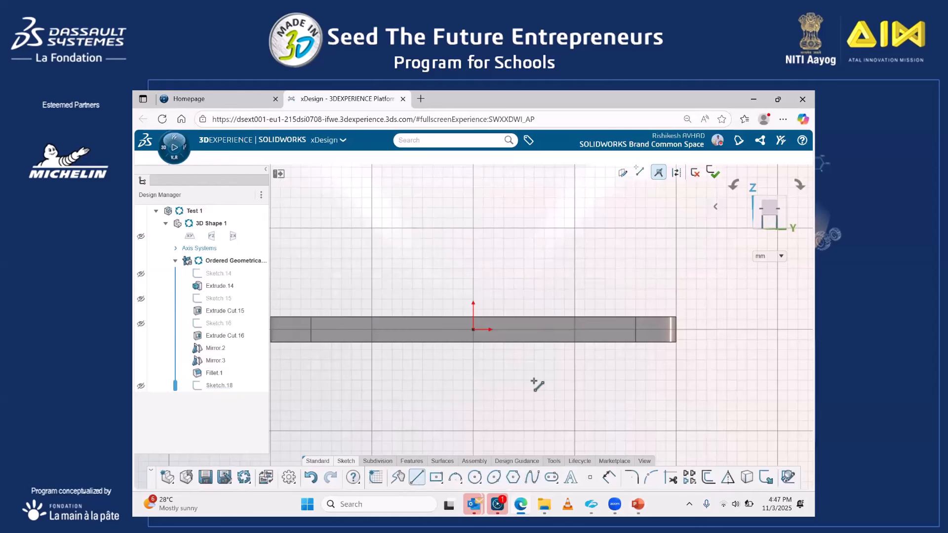
pyautogui.click(532, 477)
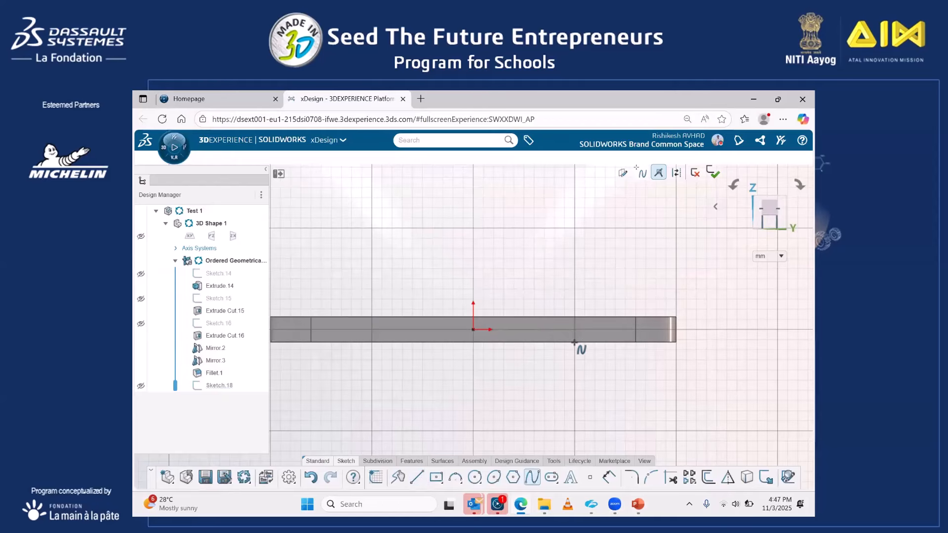
pyautogui.click(574, 315)
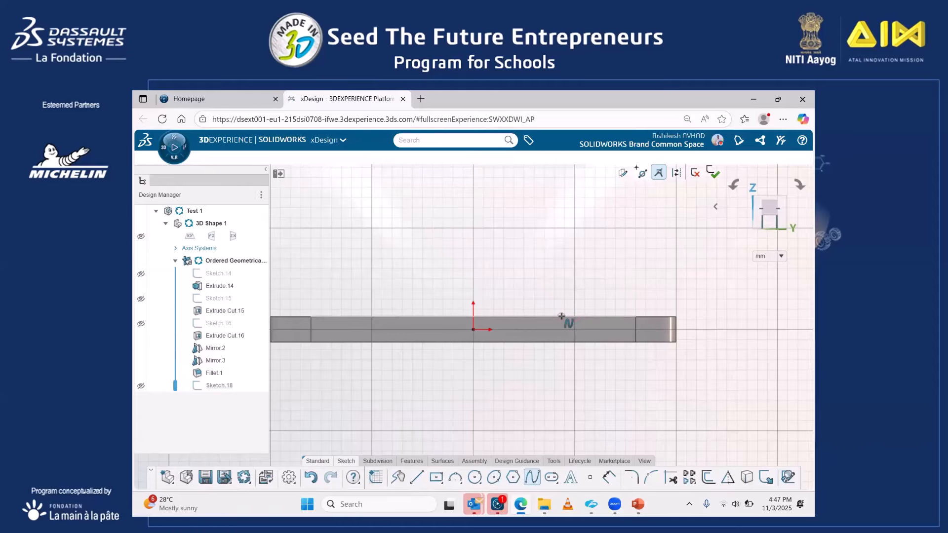
pyautogui.scroll(3, 562, 316)
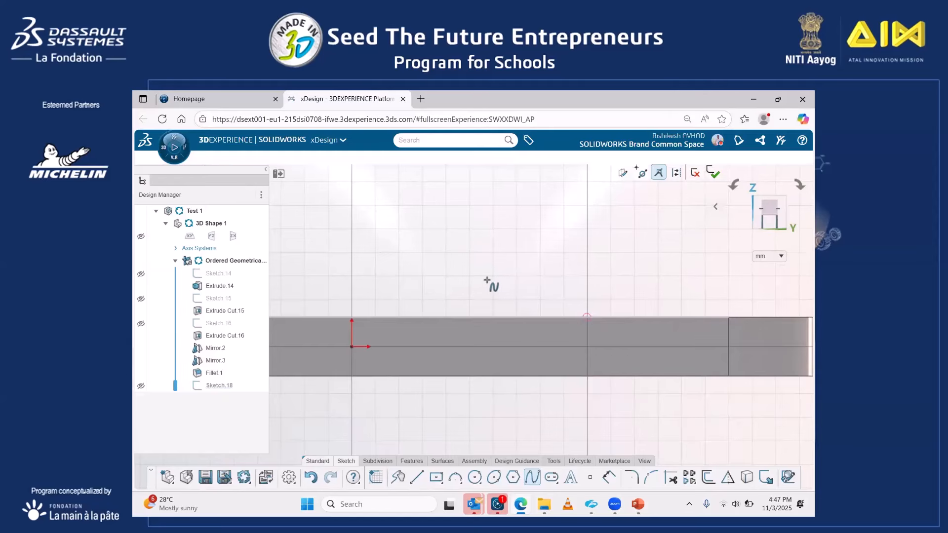
pyautogui.click(636, 503)
pyautogui.click(636, 503)
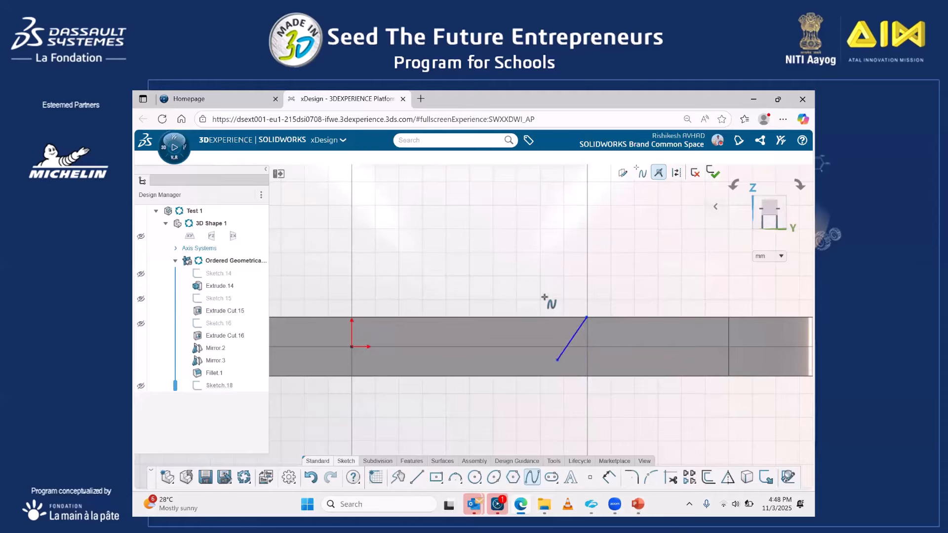
pyautogui.click(546, 302)
pyautogui.scroll(-2, 489, 262)
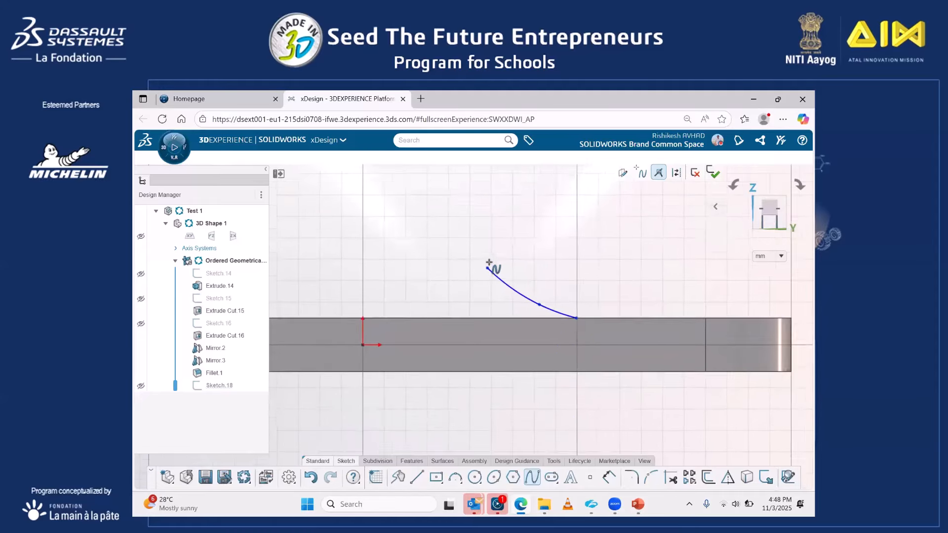
# Continue the spline up through a third point and end it near the vertical axis, forming the S-shaped outer profile of the dome.
pyautogui.moveTo(488, 262)
pyautogui.mouseDown(button='middle')
pyautogui.moveTo(483, 320)
pyautogui.moveTo(499, 296)
pyautogui.moveTo(514, 293)
pyautogui.moveTo(509, 284)
pyautogui.mouseUp(button='middle')
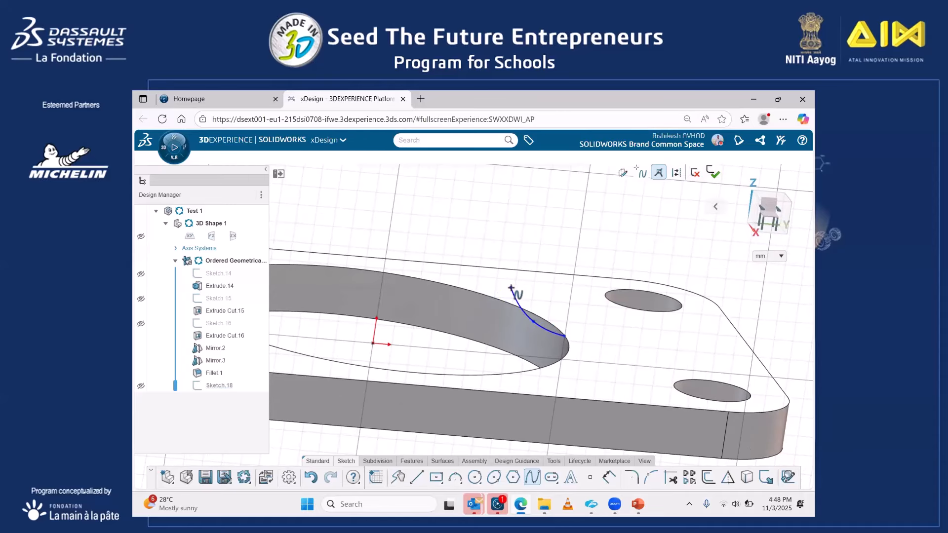
pyautogui.moveTo(501, 296); pyautogui.dragTo(477, 276, button='middle')
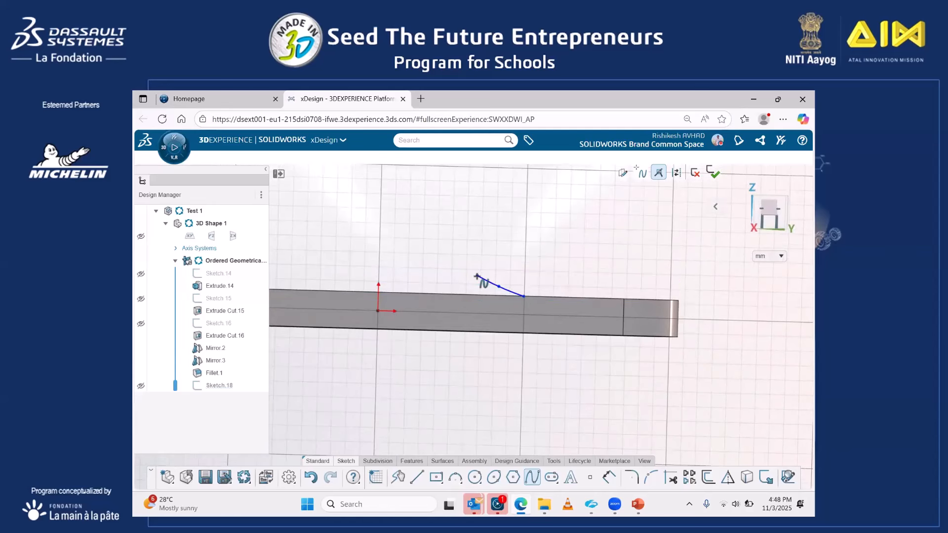
pyautogui.scroll(-3, 477, 277)
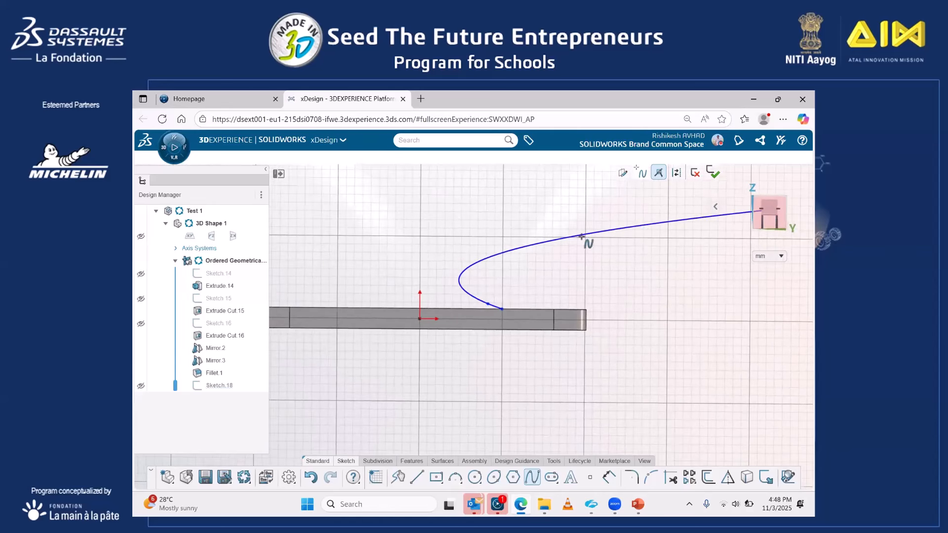
pyautogui.click(463, 283)
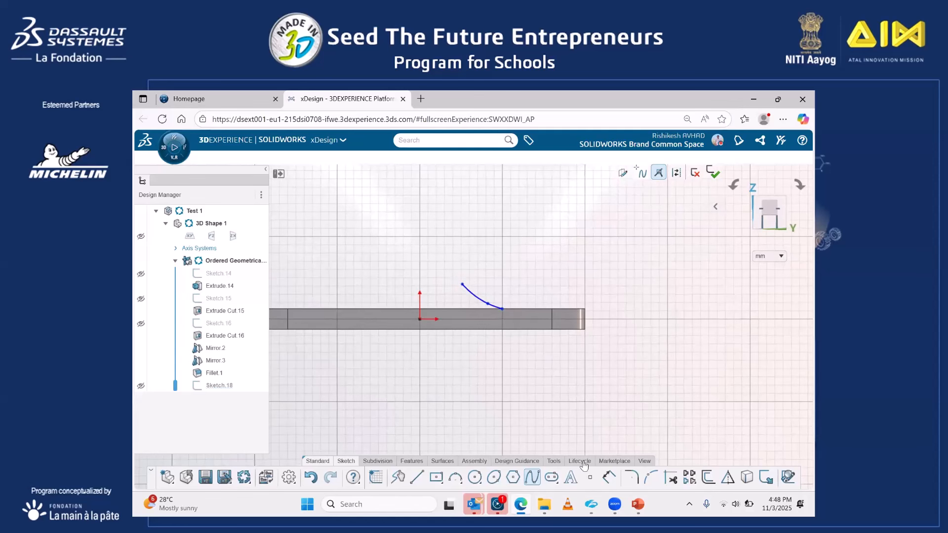
pyautogui.click(636, 503)
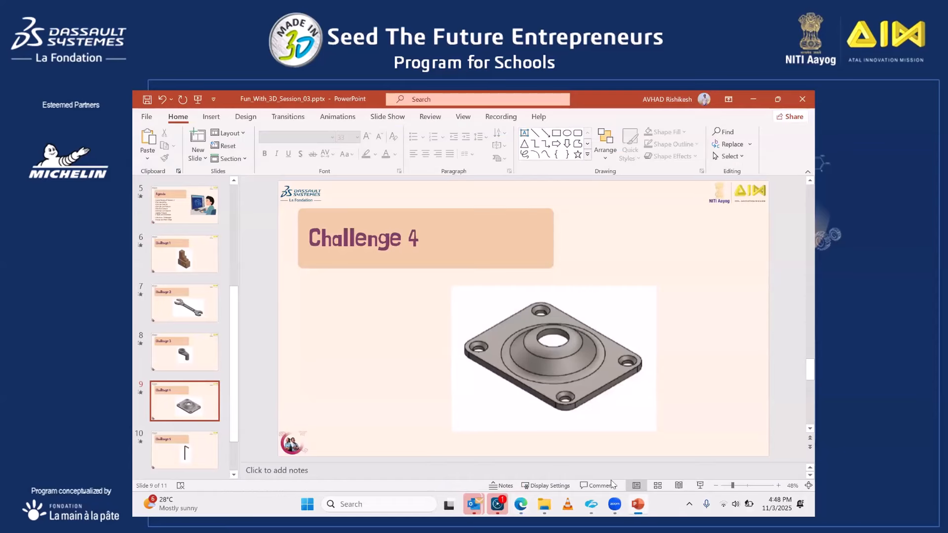
pyautogui.hotkey('alt', 'Tab')
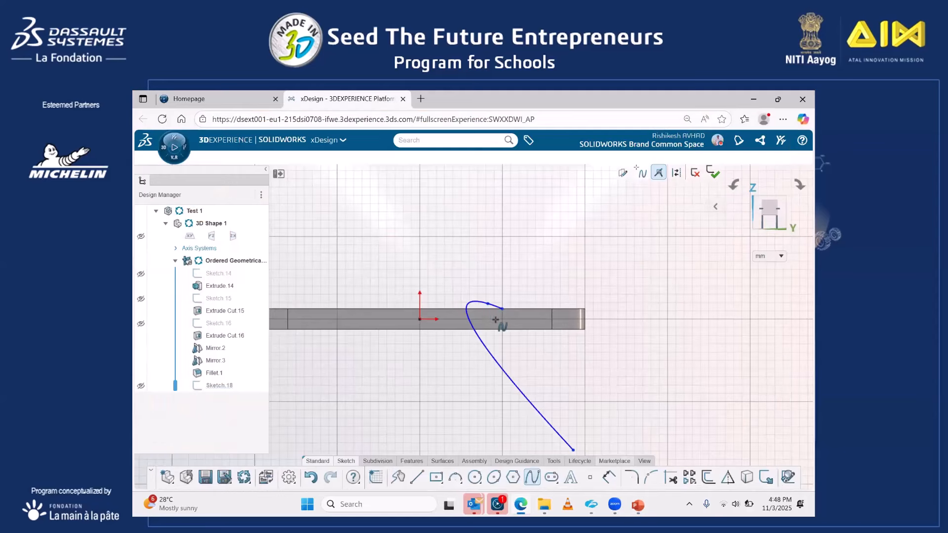
pyautogui.click(460, 280)
pyautogui.doubleClick(436, 266)
pyautogui.scroll(2, 449, 303)
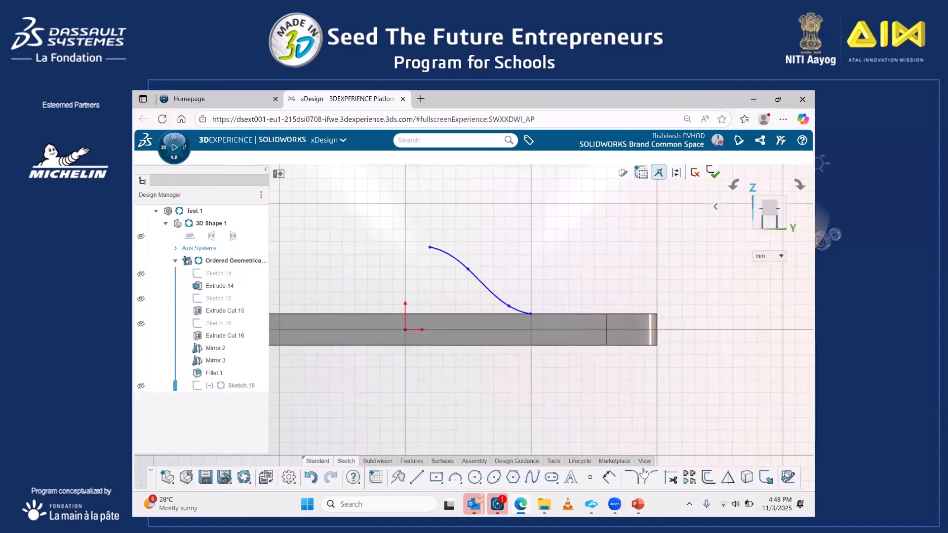
# Sketch a vertical line about 17.4 mm long downwards from the spline's upper endpoint.
pyautogui.click(638, 503)
pyautogui.click(639, 504)
pyautogui.click(416, 477)
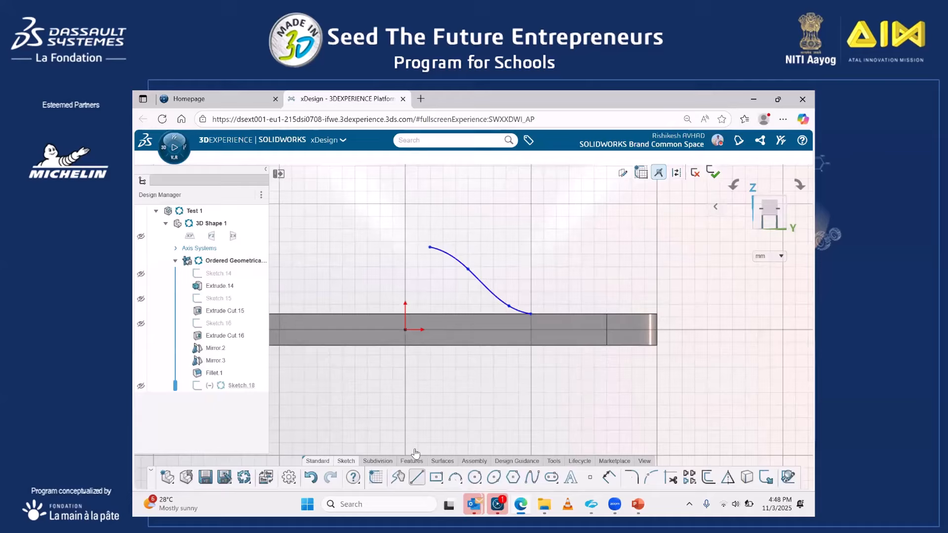
pyautogui.click(429, 248)
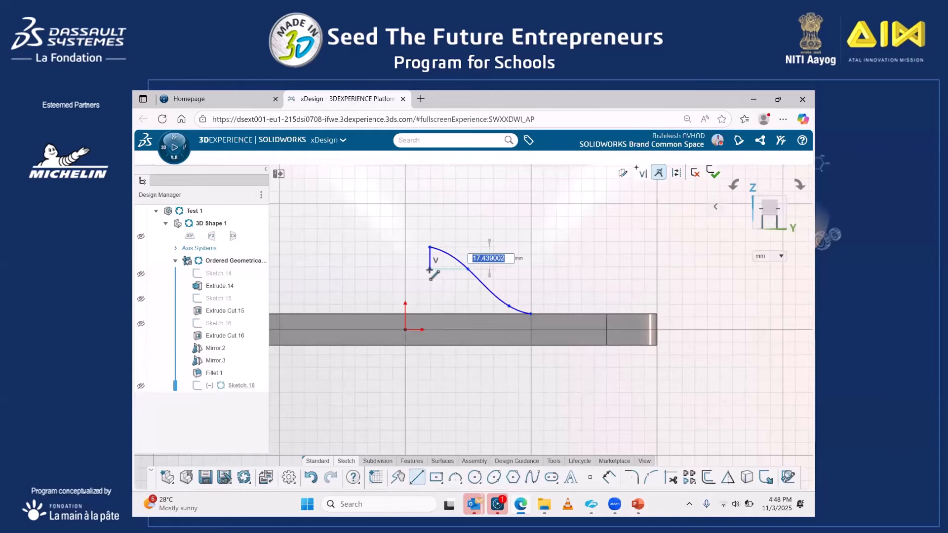
pyautogui.doubleClick(431, 269)
pyautogui.scroll(2, 469, 295)
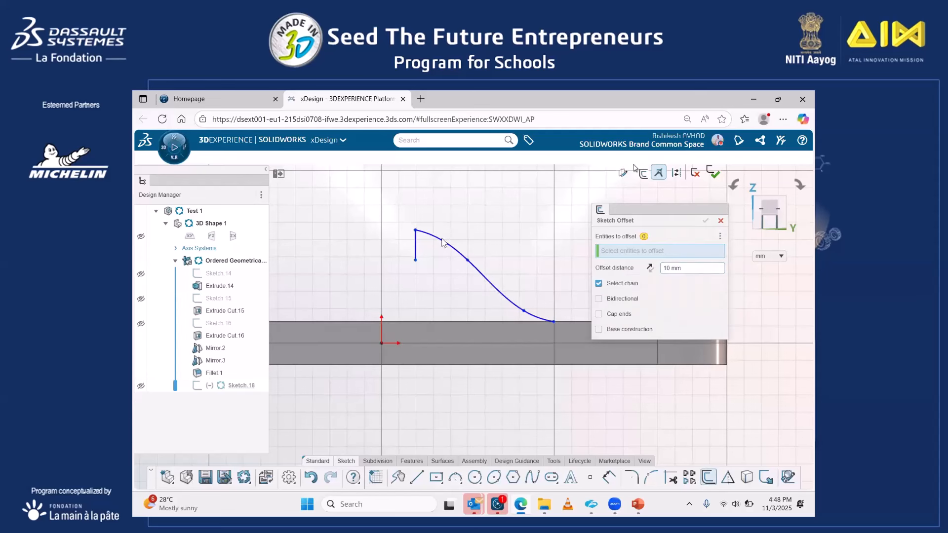
pyautogui.moveTo(661, 215); pyautogui.dragTo(710, 277)
pyautogui.click(648, 346)
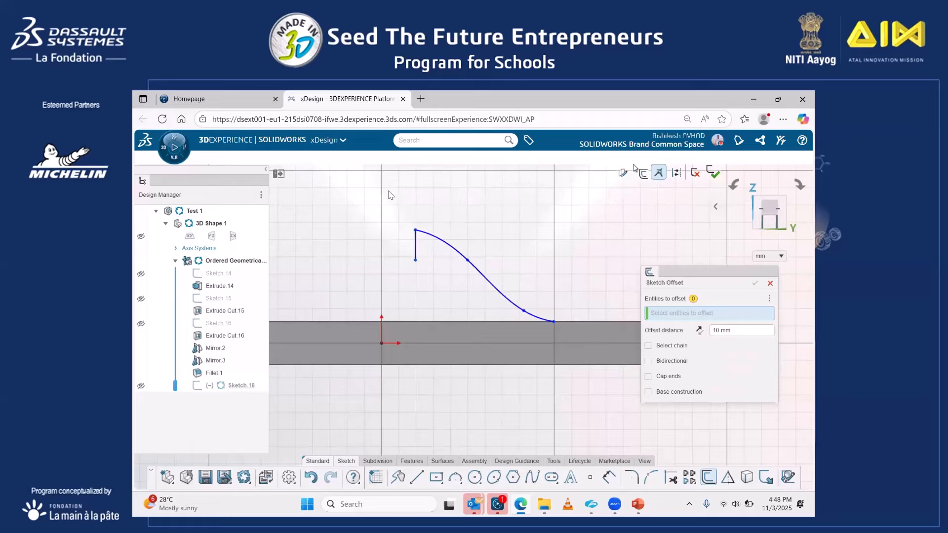
pyautogui.moveTo(388, 192); pyautogui.dragTo(576, 328)
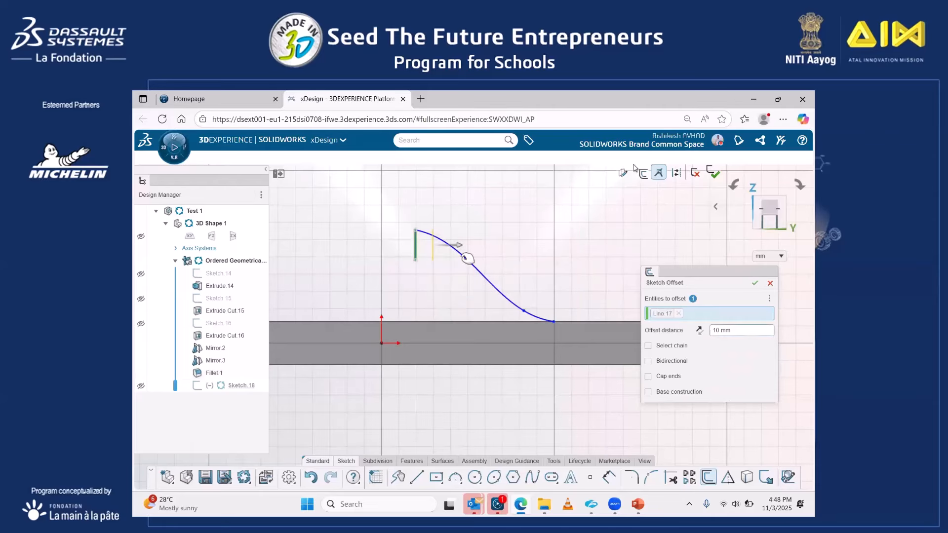
pyautogui.press('Escape')
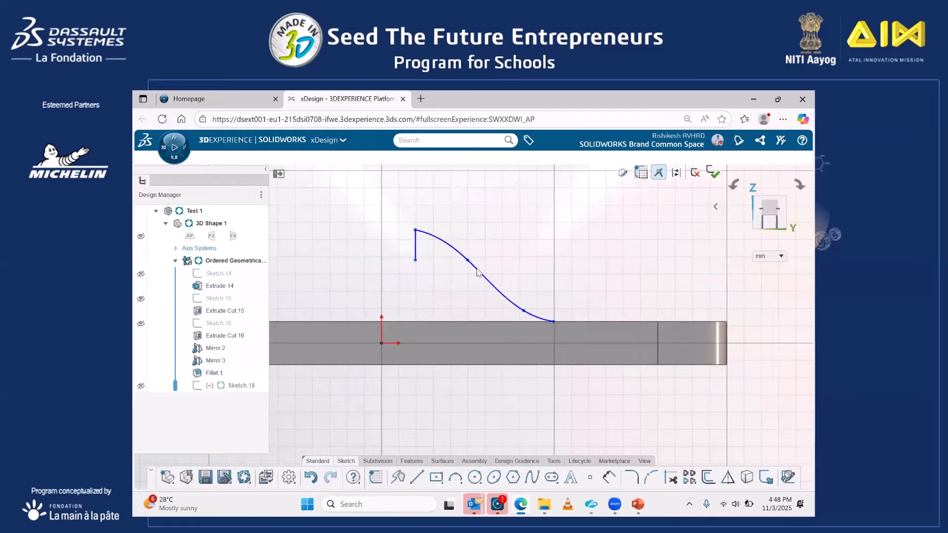
pyautogui.click(546, 312)
pyautogui.click(708, 477)
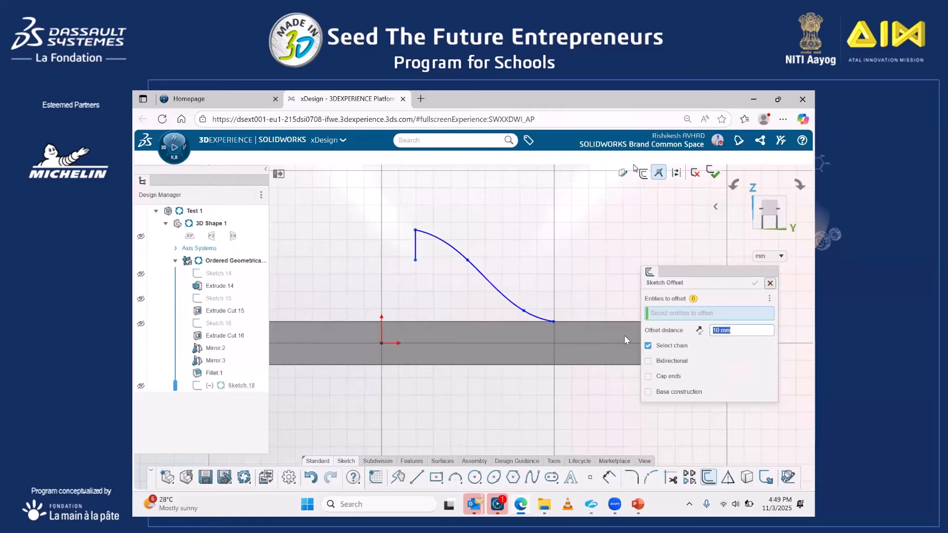
pyautogui.press('Escape')
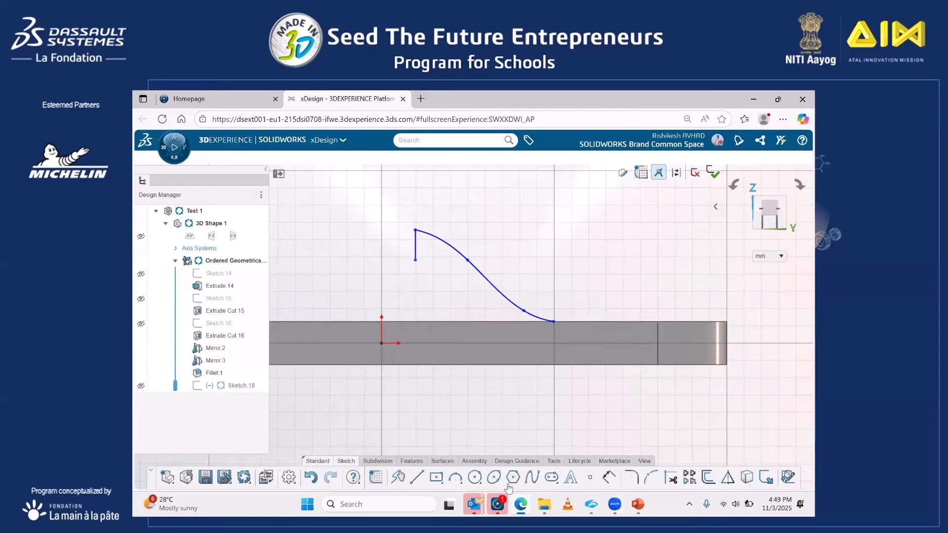
# Sketch a second spline from the opening's rim on the plate's lower edge through two points to the short vertical line's lower endpoint.
pyautogui.click(532, 477)
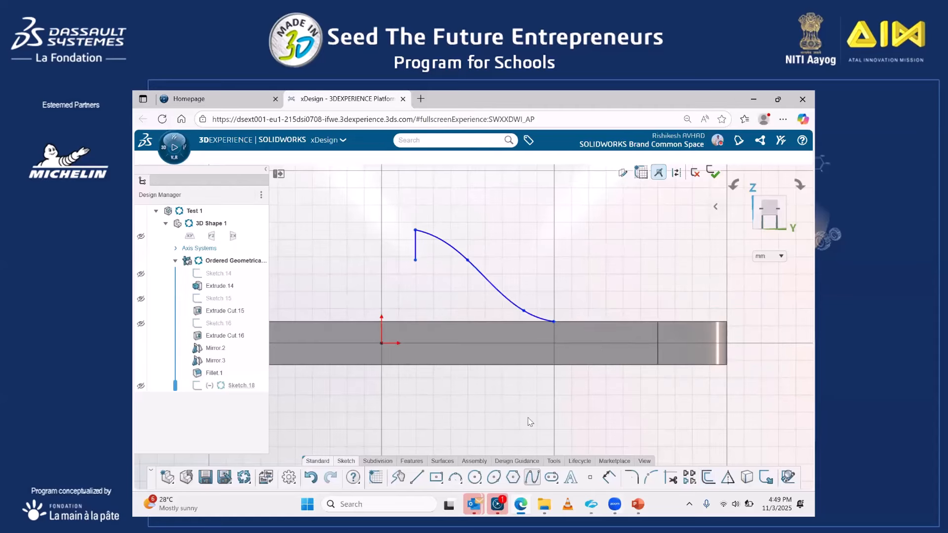
pyautogui.click(554, 365)
pyautogui.click(523, 360)
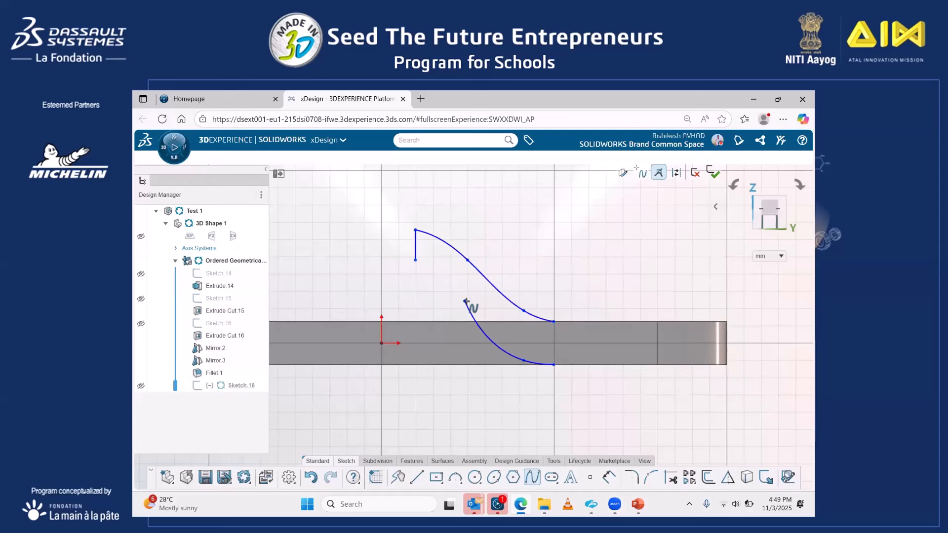
pyautogui.click(466, 300)
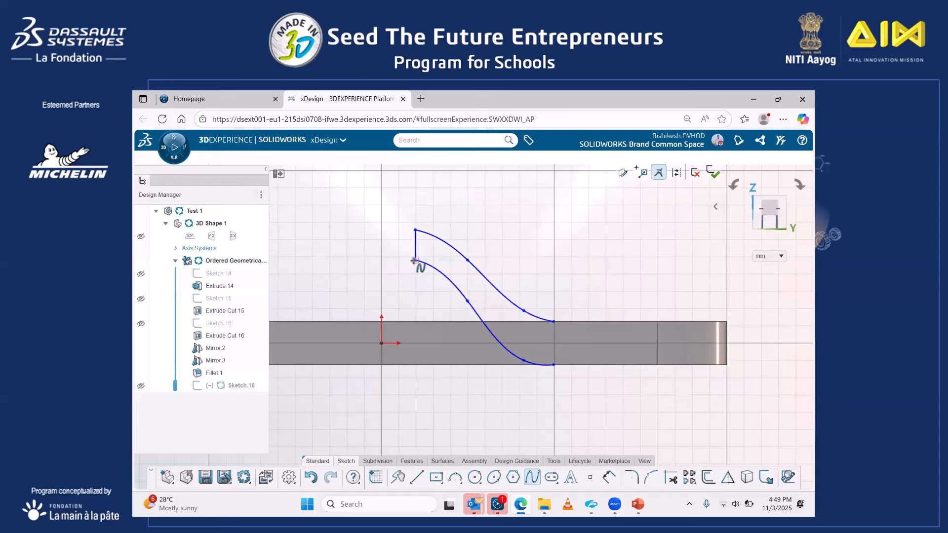
pyautogui.doubleClick(415, 260)
# Dimension the short vertical line at the top of the profile and set its length to 22 mm.
pyautogui.press('d')
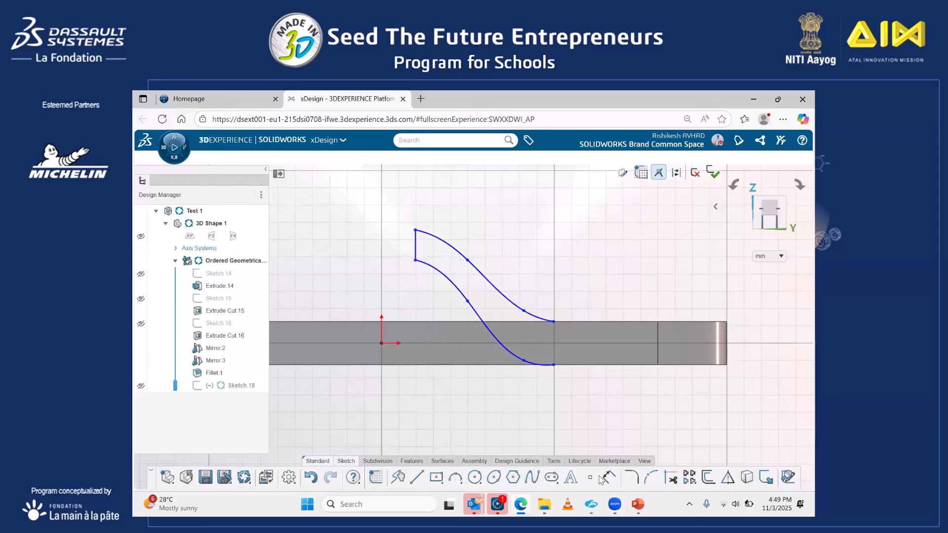
pyautogui.click(416, 250)
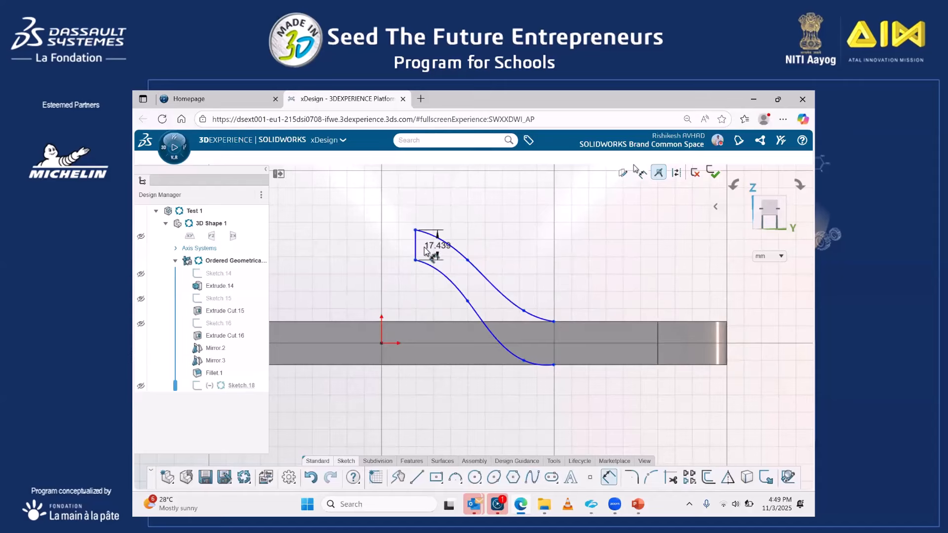
pyautogui.click(482, 247)
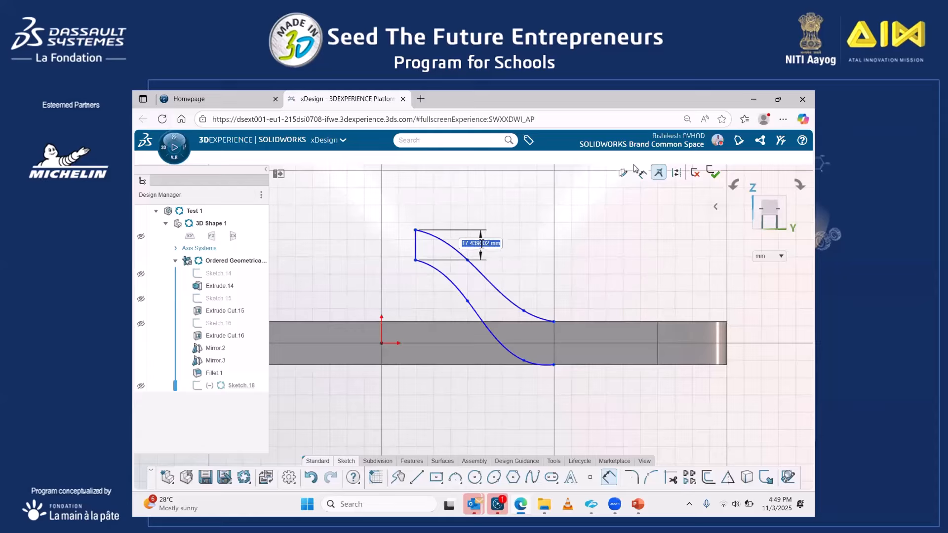
pyautogui.write('22')
pyautogui.press('Return')
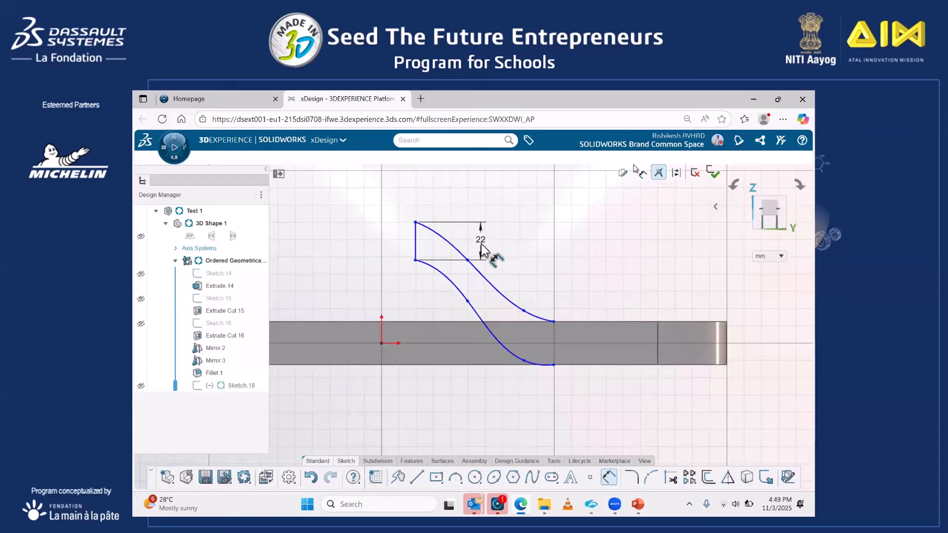
pyautogui.press('Escape')
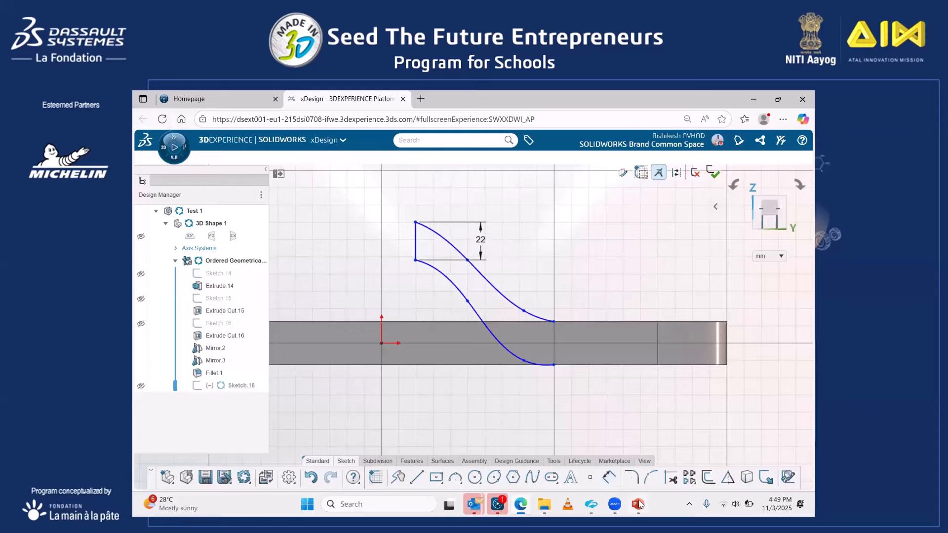
# Close the profile with a vertical line joining the two splines' outer ends at the opening's rim, and exit the sketch.
pyautogui.click(417, 477)
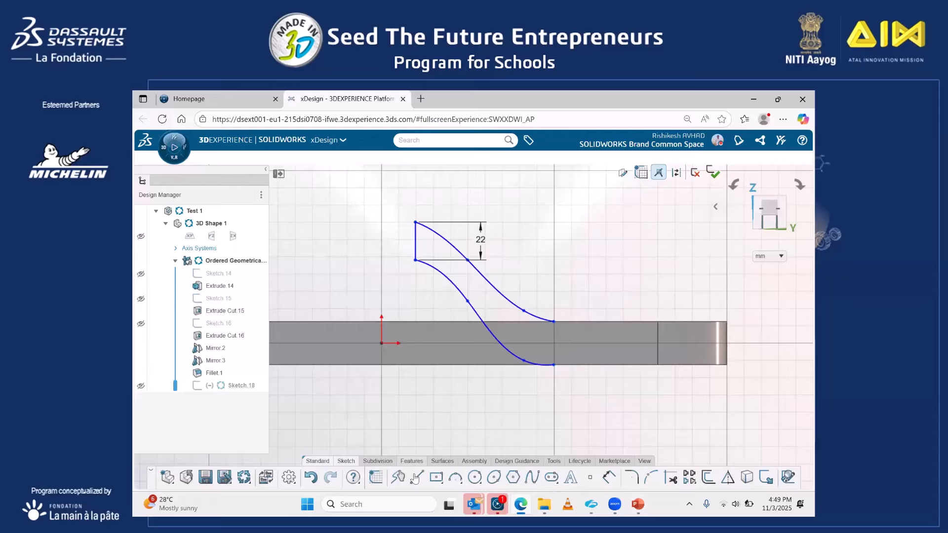
pyautogui.click(552, 321)
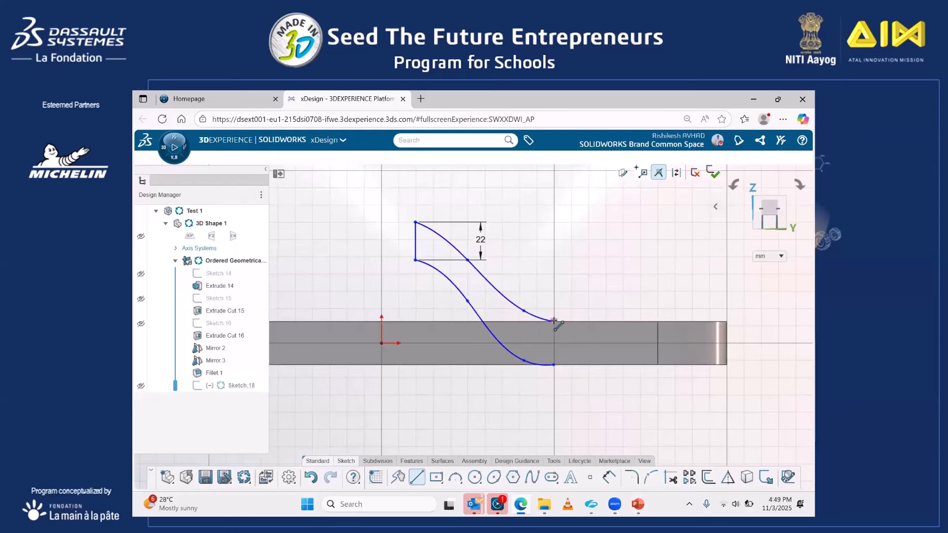
pyautogui.click(553, 364)
pyautogui.scroll(-1, 437, 360)
pyautogui.scroll(-1, 437, 359)
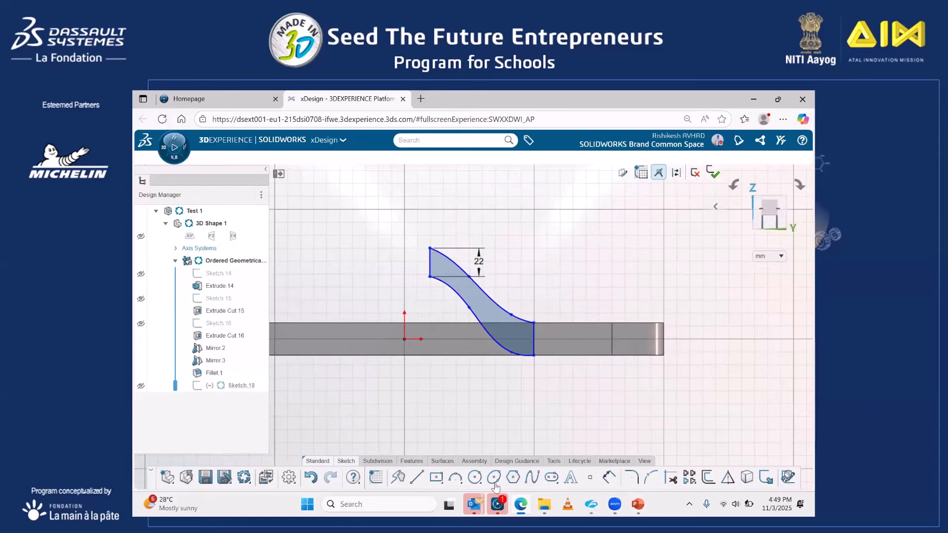
pyautogui.click(416, 477)
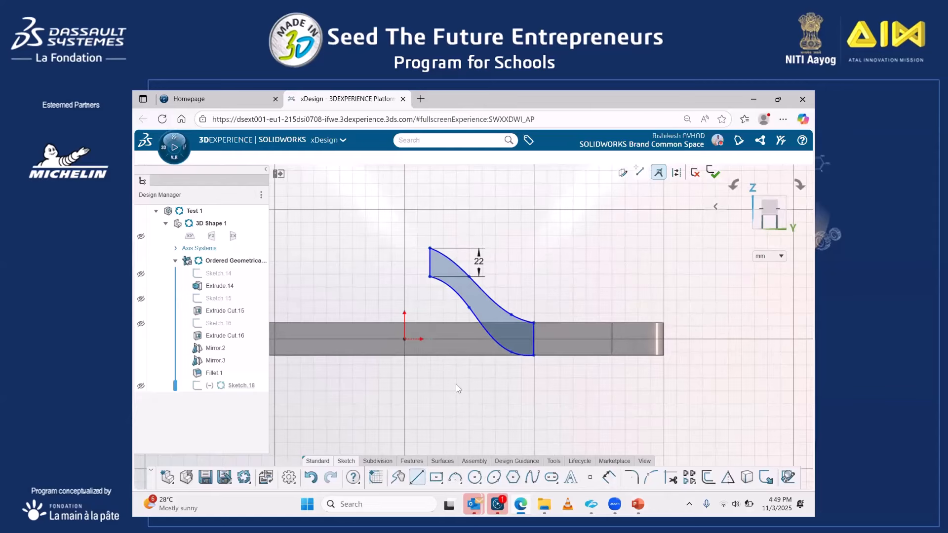
pyautogui.press('Escape')
pyautogui.moveTo(466, 400)
pyautogui.mouseDown(button='middle')
pyautogui.moveTo(475, 402)
pyautogui.moveTo(463, 410)
pyautogui.moveTo(446, 397)
pyautogui.mouseUp(button='middle')
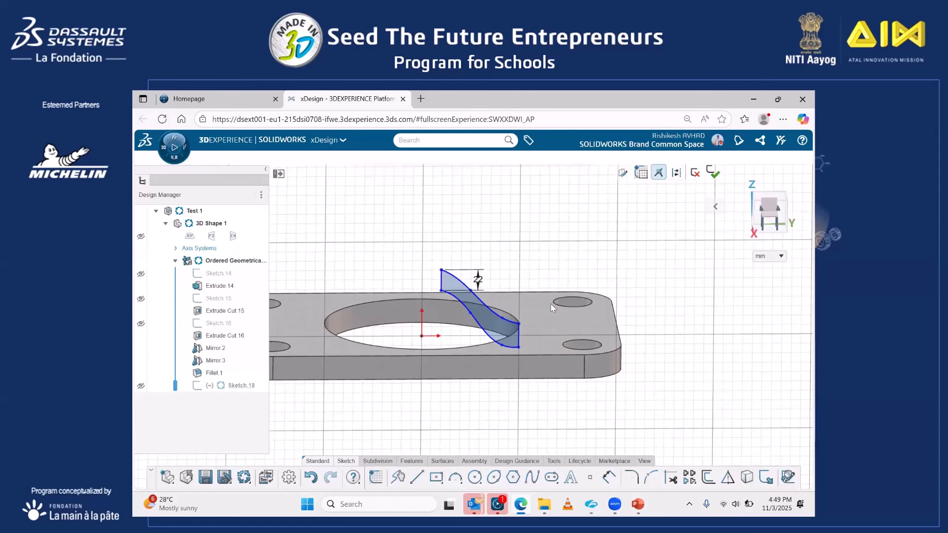
pyautogui.click(711, 178)
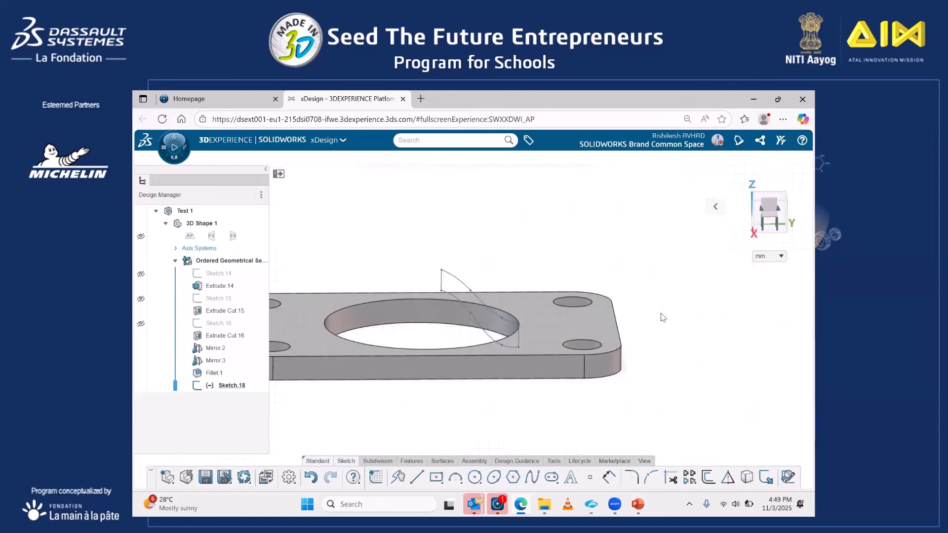
# In a new sketch on the yz plane, draw a vertical line about 76 mm long upwards from the origin and exit the sketch.
pyautogui.moveTo(662, 318)
pyautogui.mouseDown(button='middle')
pyautogui.moveTo(673, 277)
pyautogui.moveTo(660, 356)
pyautogui.mouseUp(button='middle')
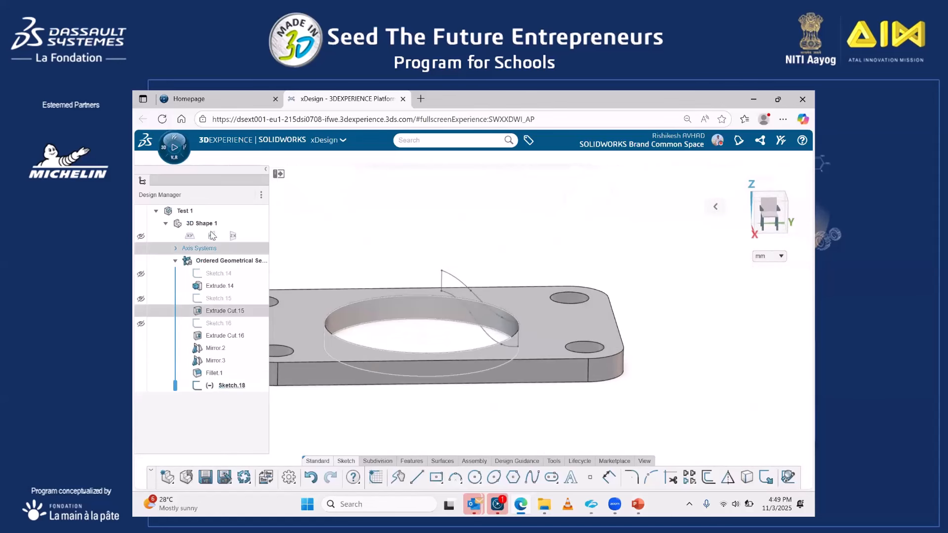
pyautogui.click(212, 236)
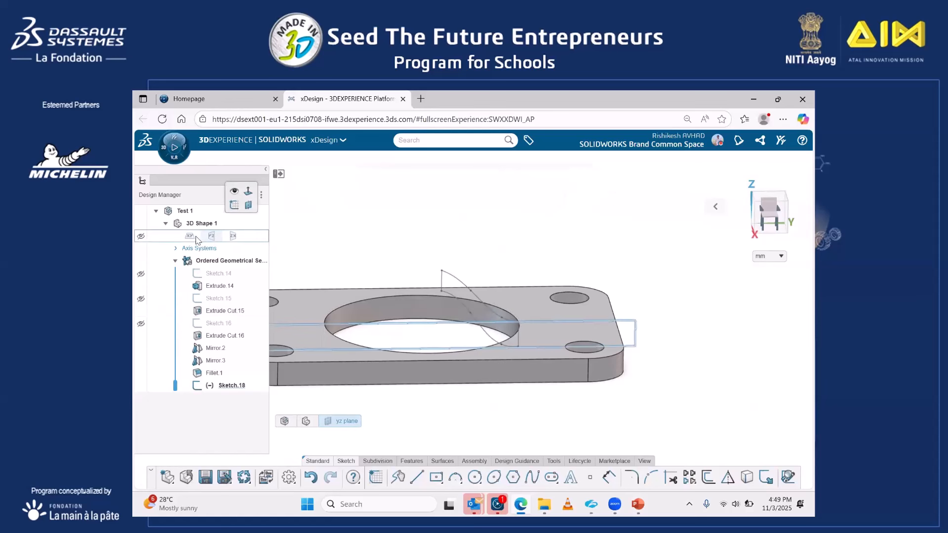
pyautogui.click(234, 205)
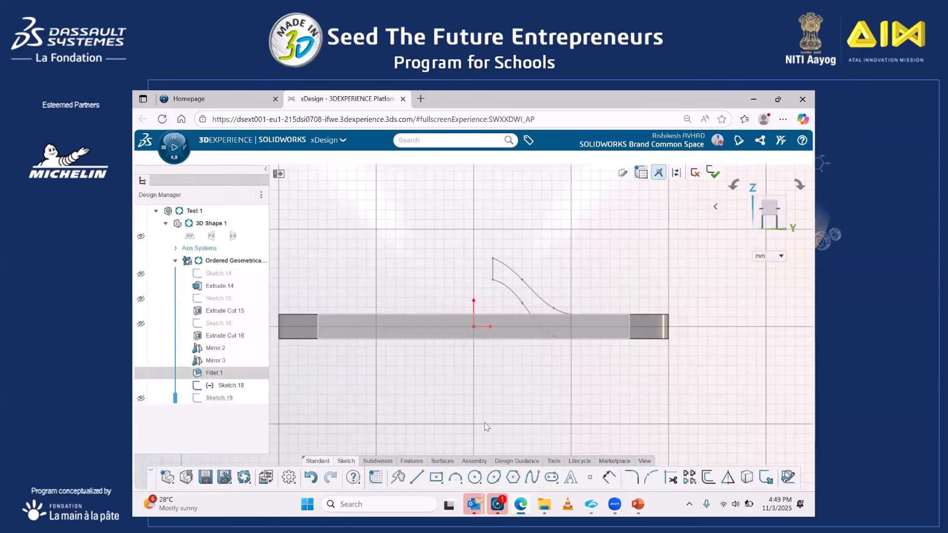
pyautogui.click(473, 327)
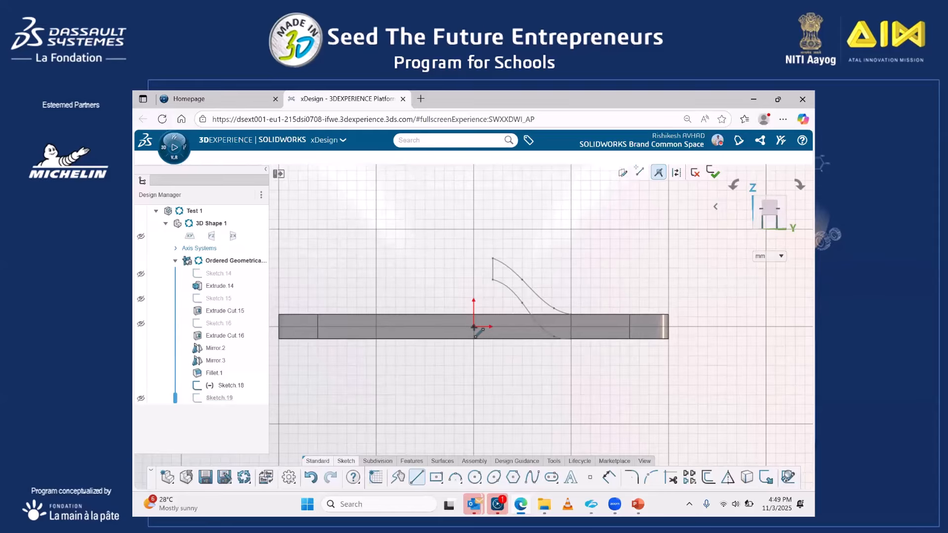
pyautogui.click(473, 253)
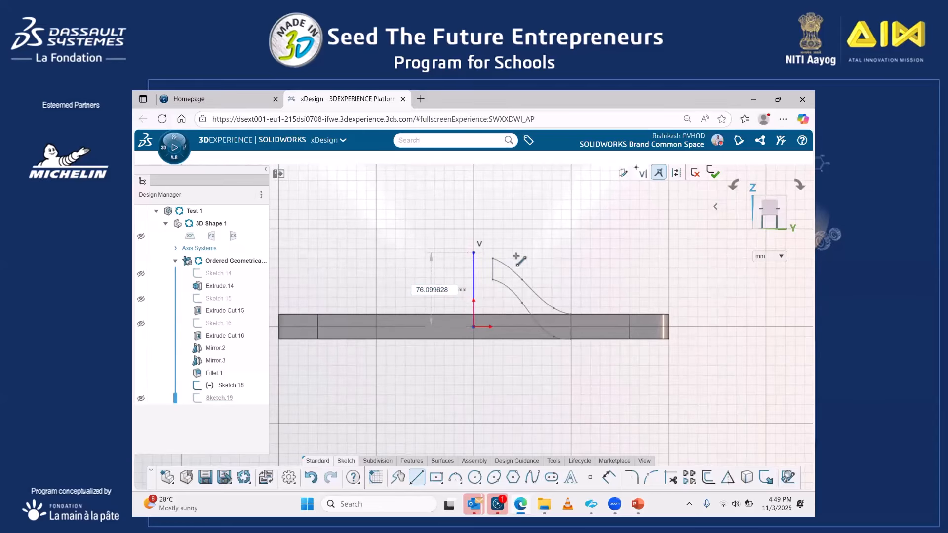
pyautogui.press('Escape')
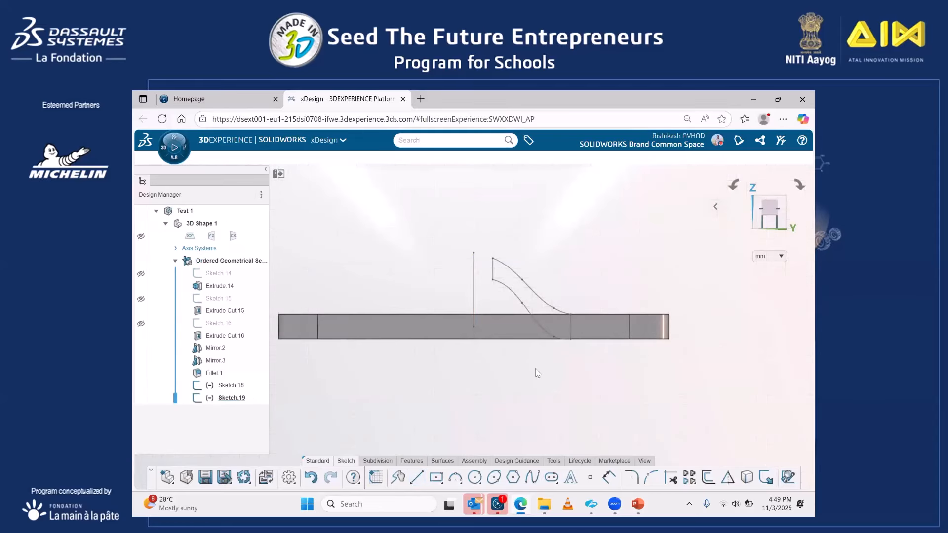
# Revolve the closed spline profile fully around the vertical line as an added solid to form the dome.
pyautogui.click(411, 461)
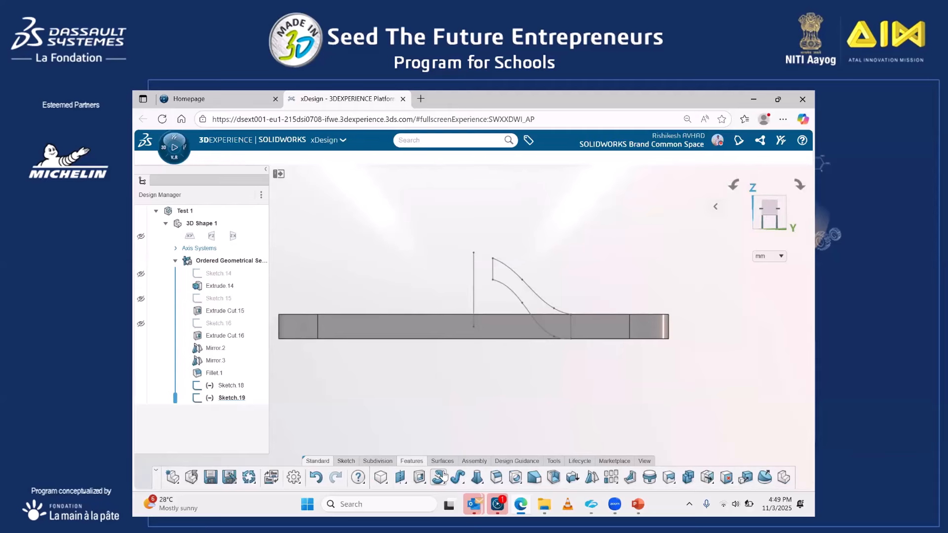
pyautogui.click(517, 299)
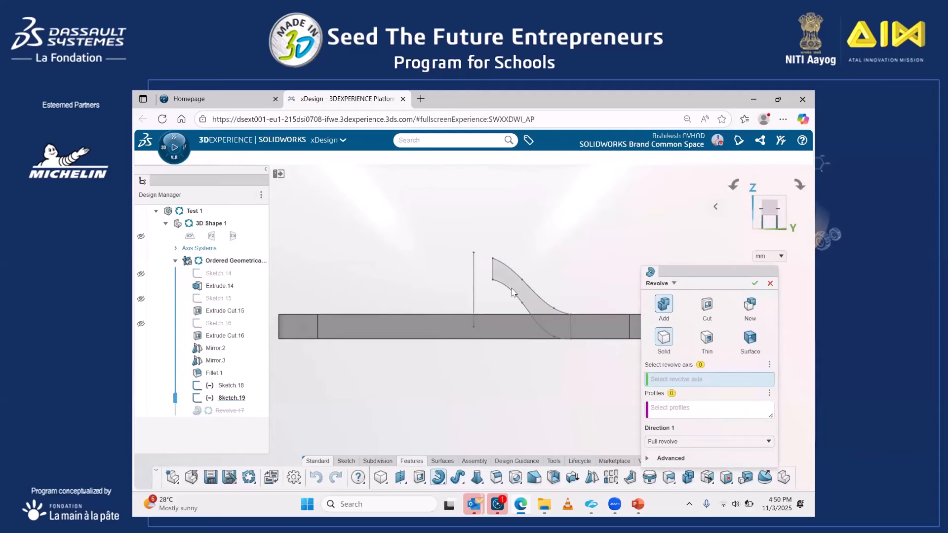
pyautogui.click(474, 289)
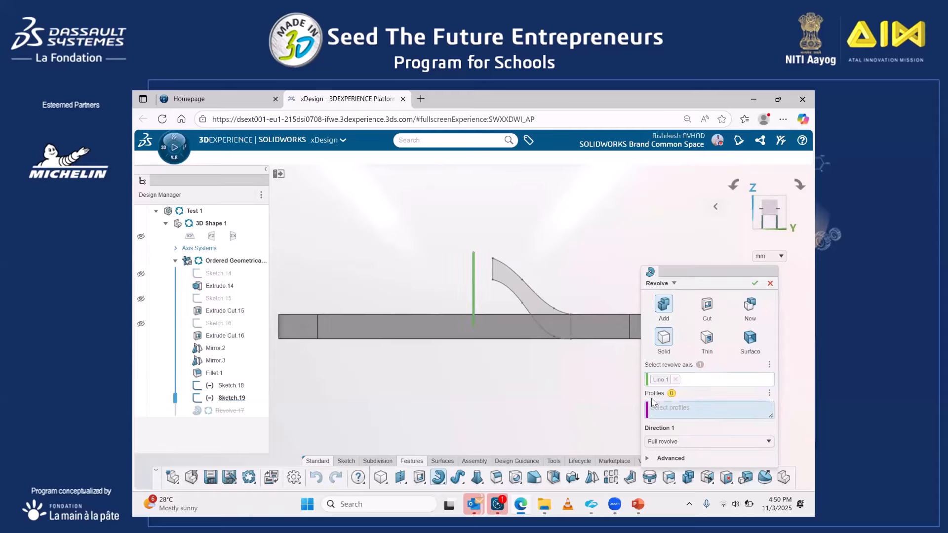
pyautogui.click(521, 303)
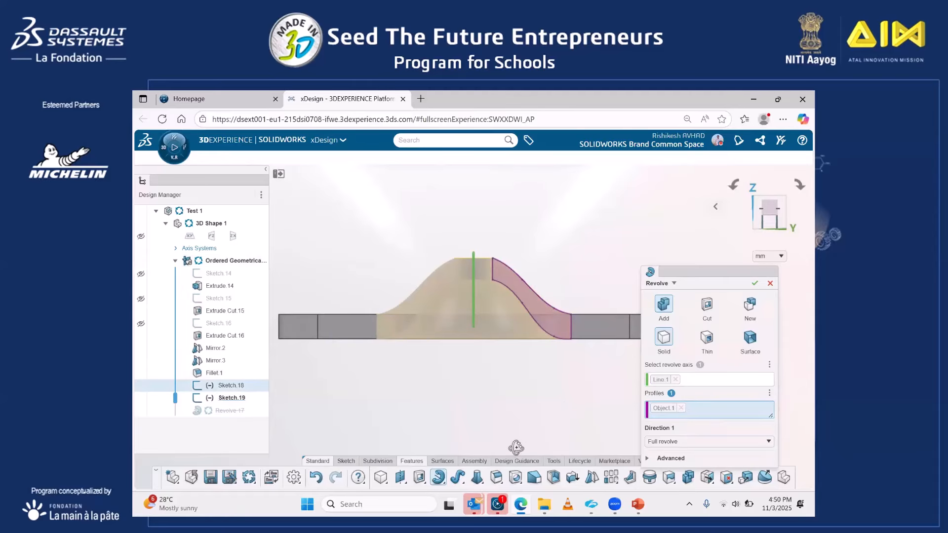
pyautogui.moveTo(513, 448); pyautogui.dragTo(664, 292, button='middle')
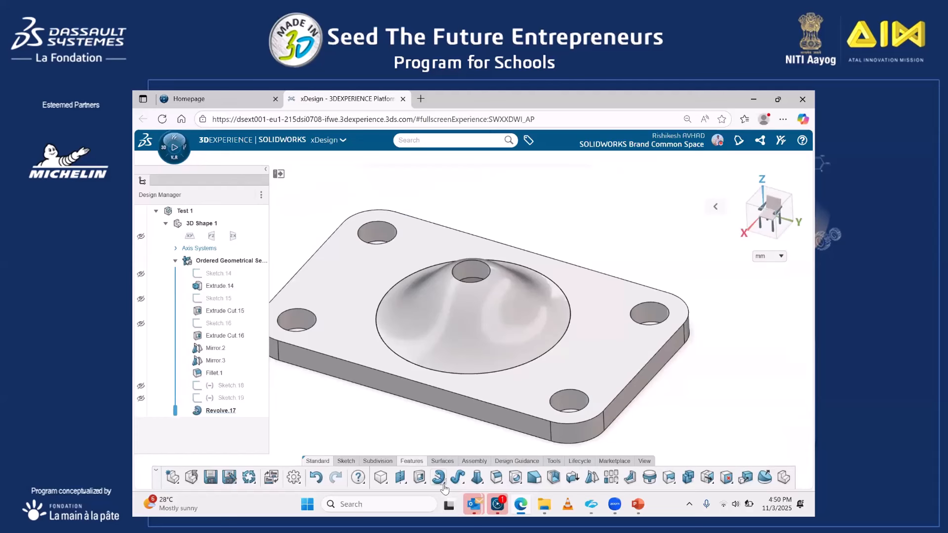
# Compare the domed flange with the Challenge 4 reference picture in PowerPoint and return to the model.
pyautogui.click(444, 486)
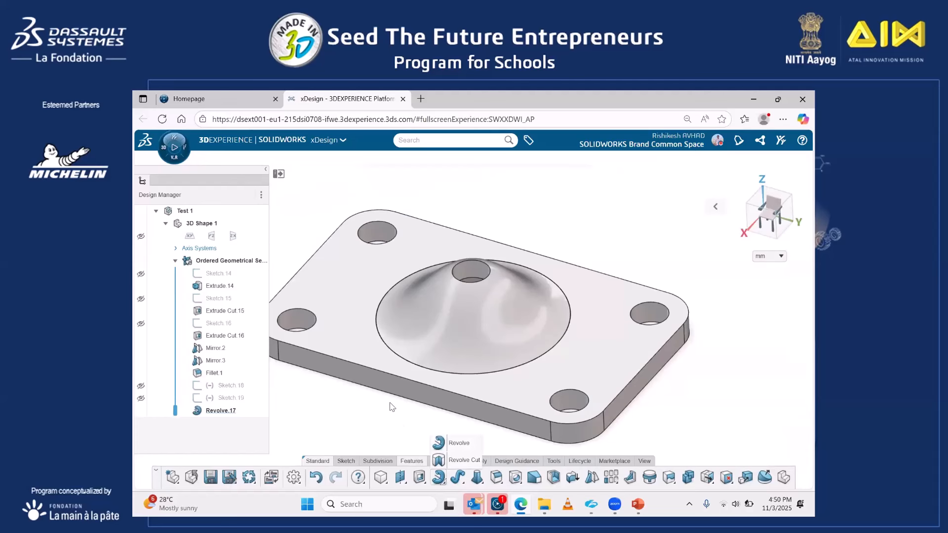
pyautogui.moveTo(392, 349)
pyautogui.mouseDown(button='middle')
pyautogui.moveTo(391, 385)
pyautogui.moveTo(391, 366)
pyautogui.mouseUp(button='middle')
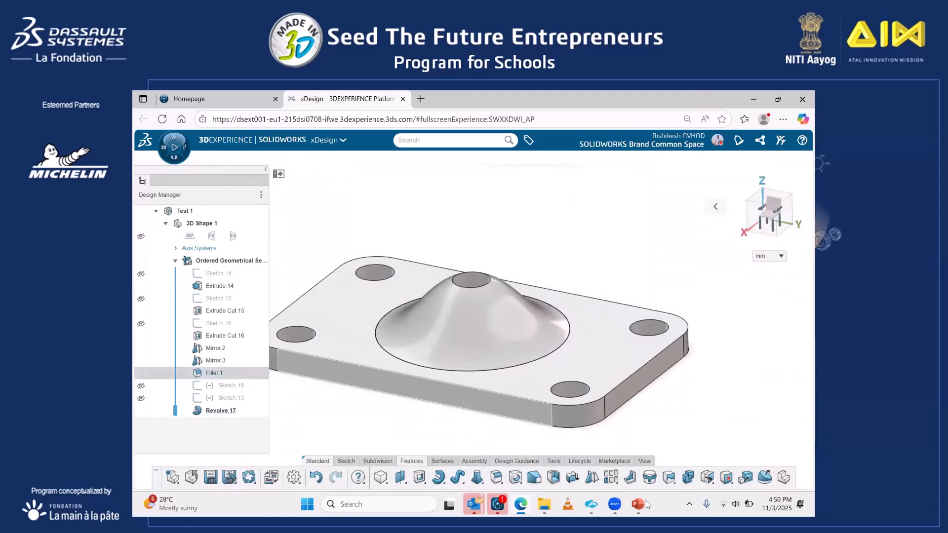
pyautogui.click(638, 504)
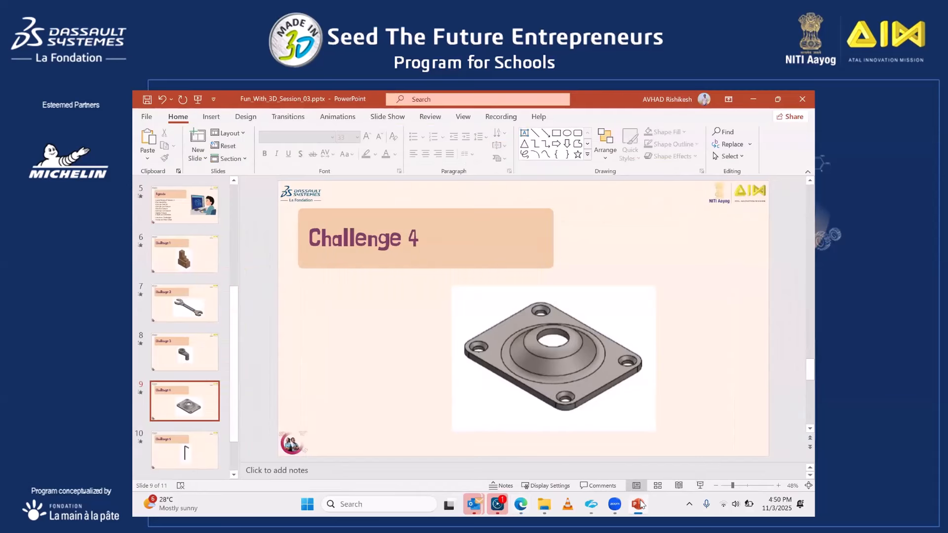
pyautogui.click(639, 504)
pyautogui.scroll(-2, 392, 286)
pyautogui.click(384, 361)
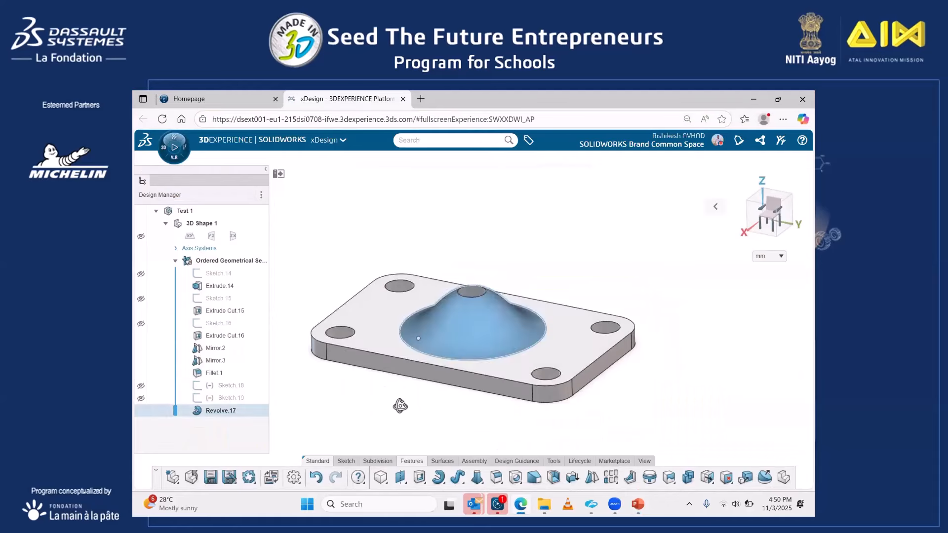
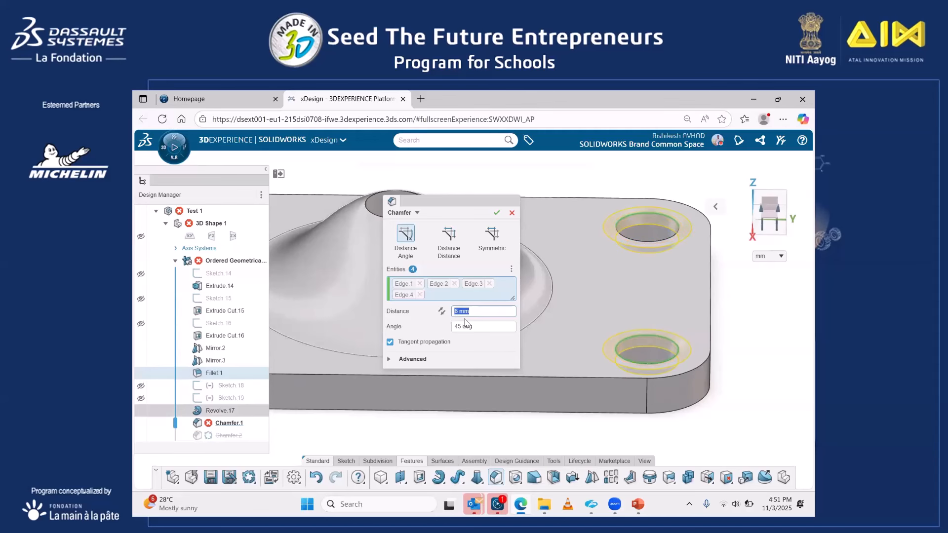
# Apply the 45-degree distance-angle chamfer to the four corner holes' edges and check the reference picture.
pyautogui.click(497, 214)
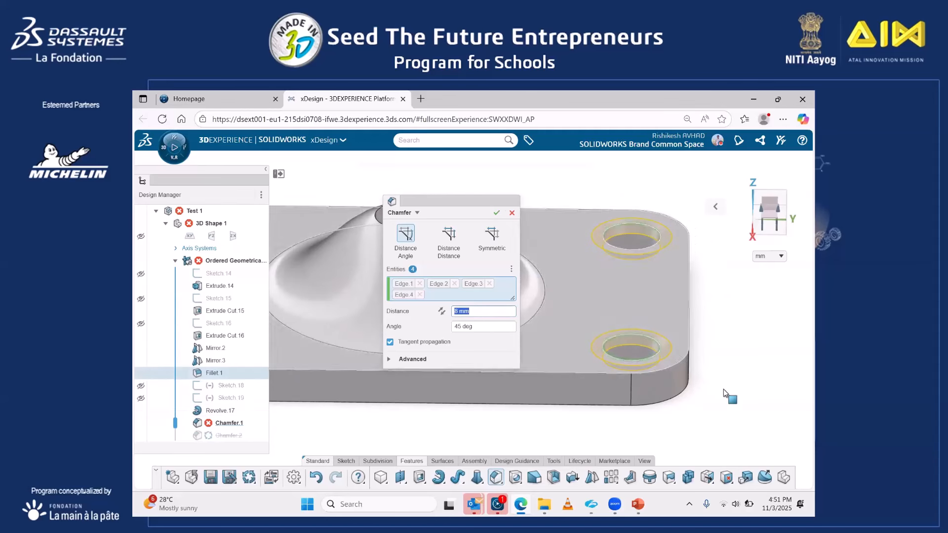
pyautogui.moveTo(677, 401); pyautogui.dragTo(637, 416, button='middle')
pyautogui.click(637, 504)
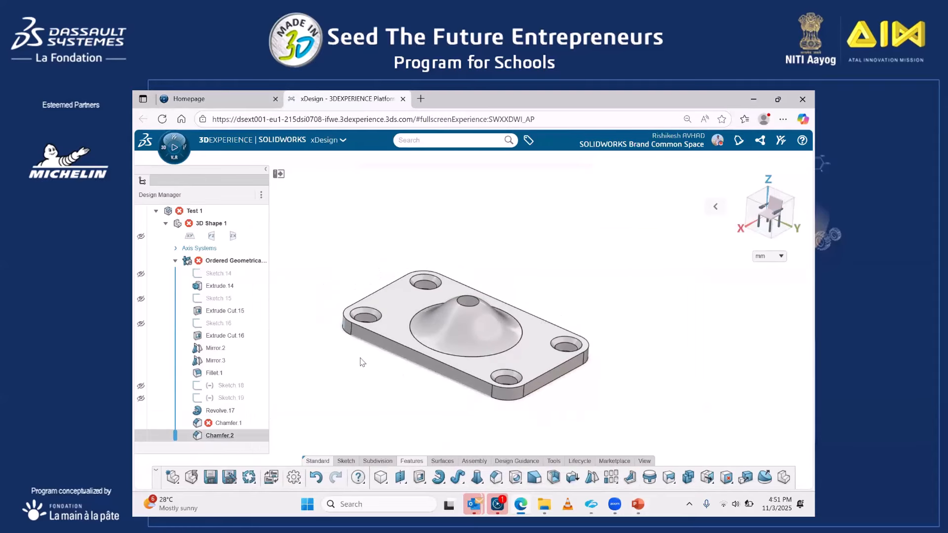
# Delete the faulty first chamfer from the model and switch to PowerPoint to view the Challenge 4 reference picture.
pyautogui.click(241, 424)
pyautogui.click(278, 399)
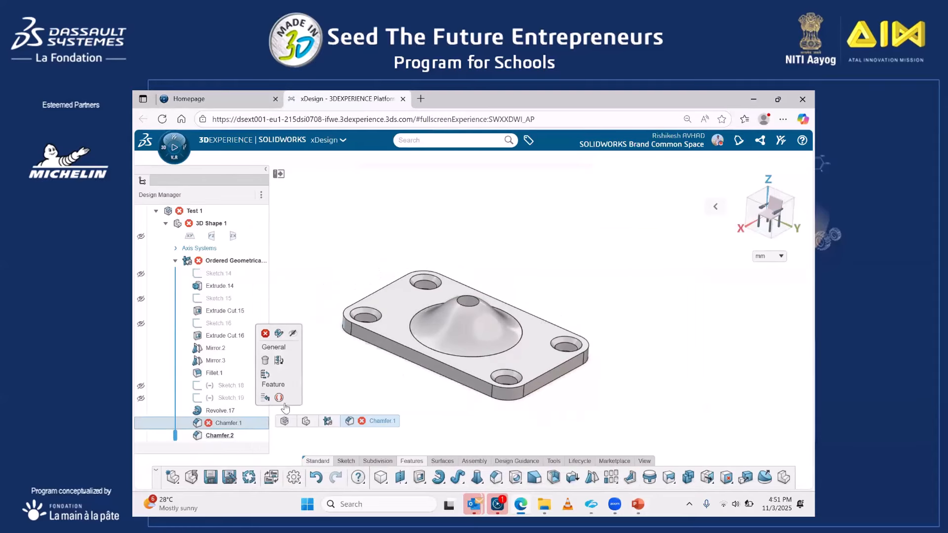
pyautogui.press('Delete')
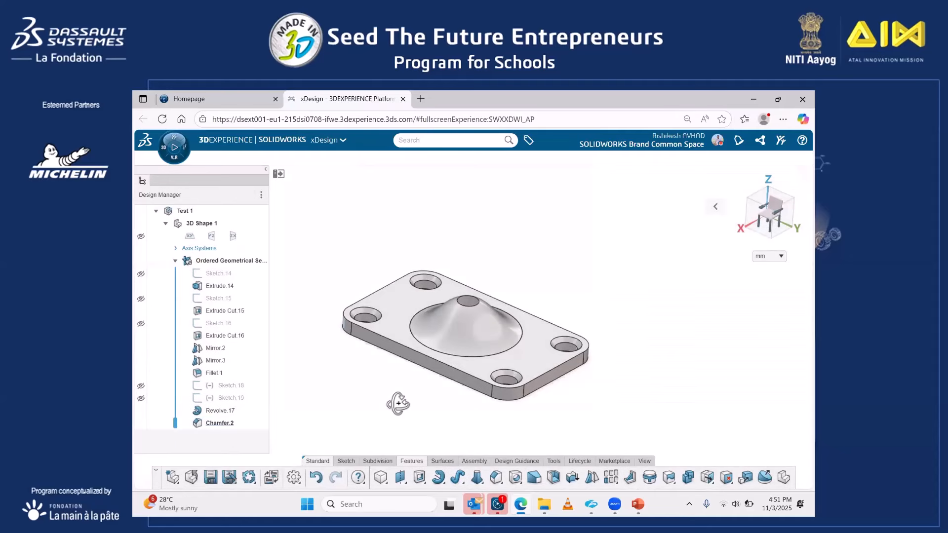
pyautogui.click(637, 504)
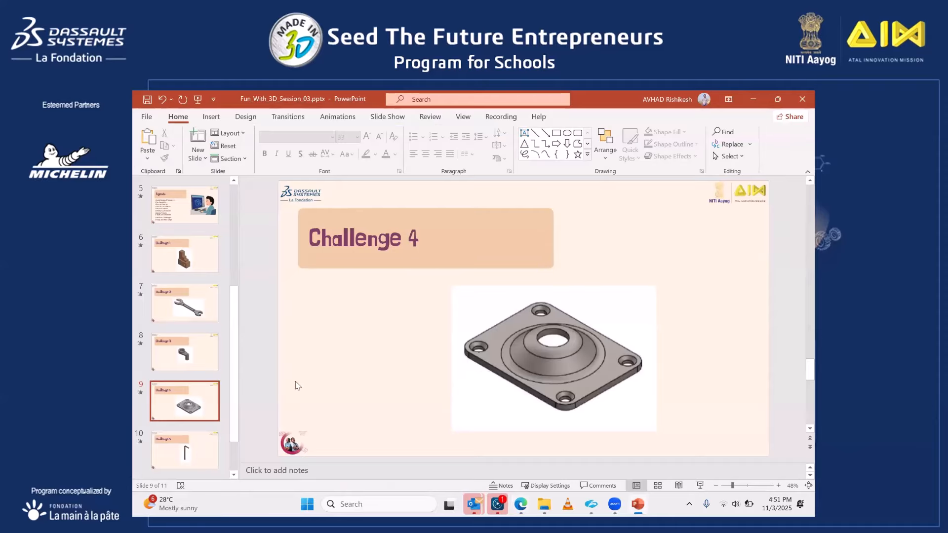
# View the Challenge 5 reference picture in PowerPoint, return to the model and delete the flange's entire ordered geometrical set.
pyautogui.scroll(-1, 192, 397)
pyautogui.click(192, 396)
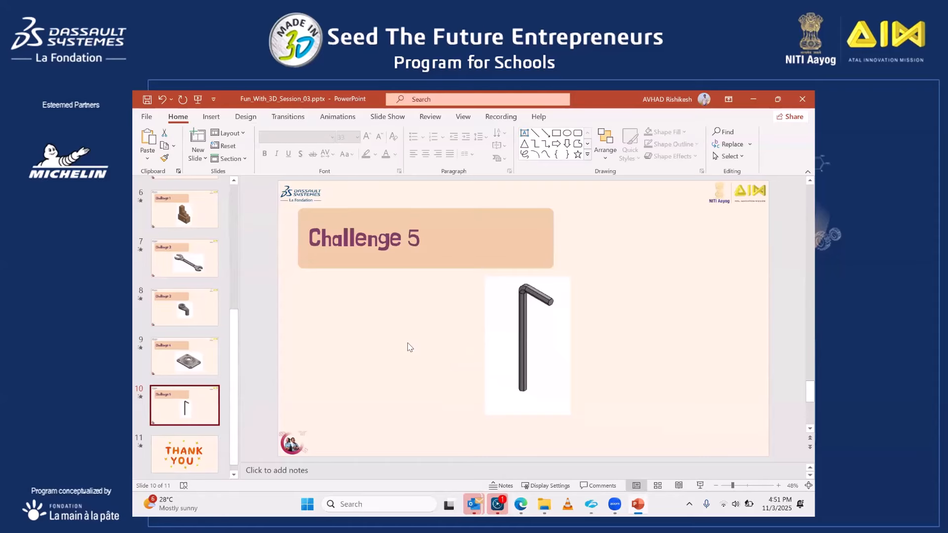
pyautogui.click(642, 503)
pyautogui.click(207, 264)
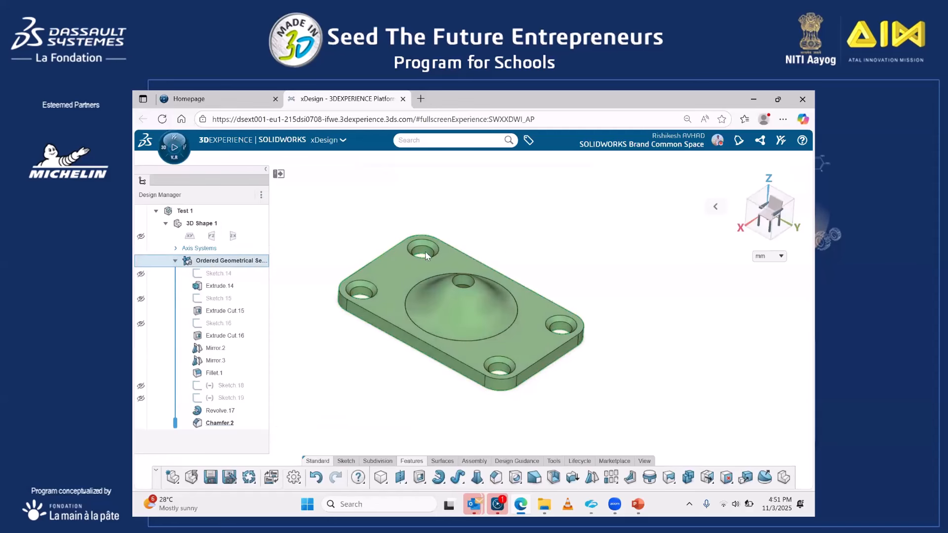
pyautogui.press('Delete')
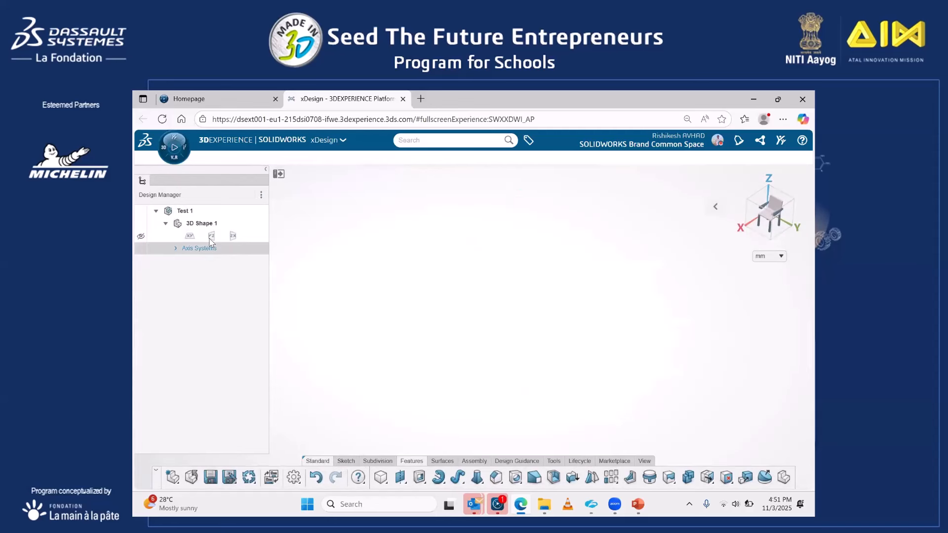
# Sketch on the yz plane a vertical line about 266 mm long up from the origin and a horizontal line from its upper end.
pyautogui.click(211, 237)
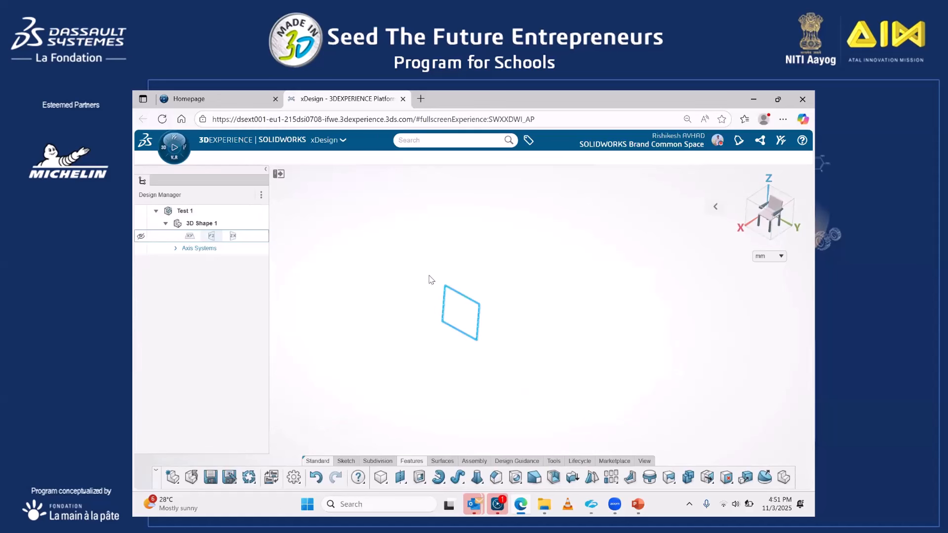
pyautogui.click(399, 477)
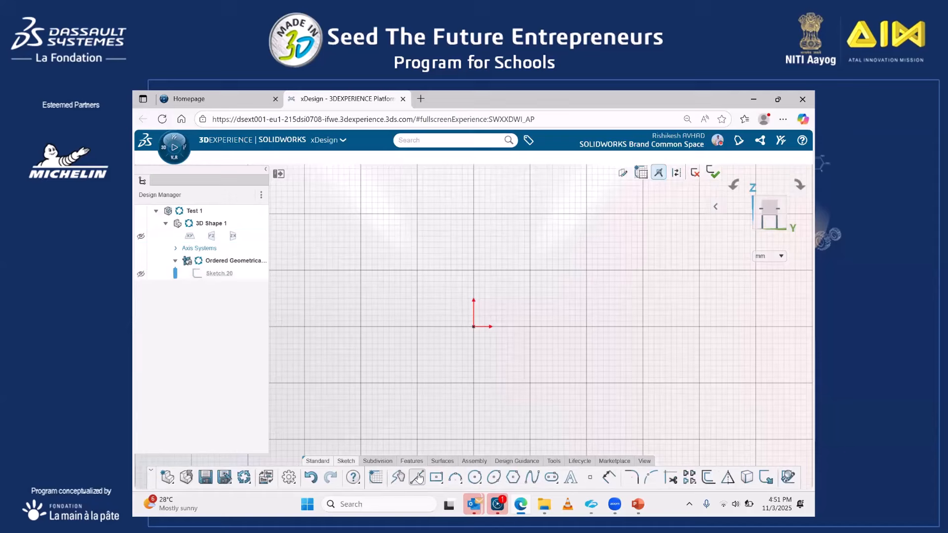
pyautogui.click(474, 327)
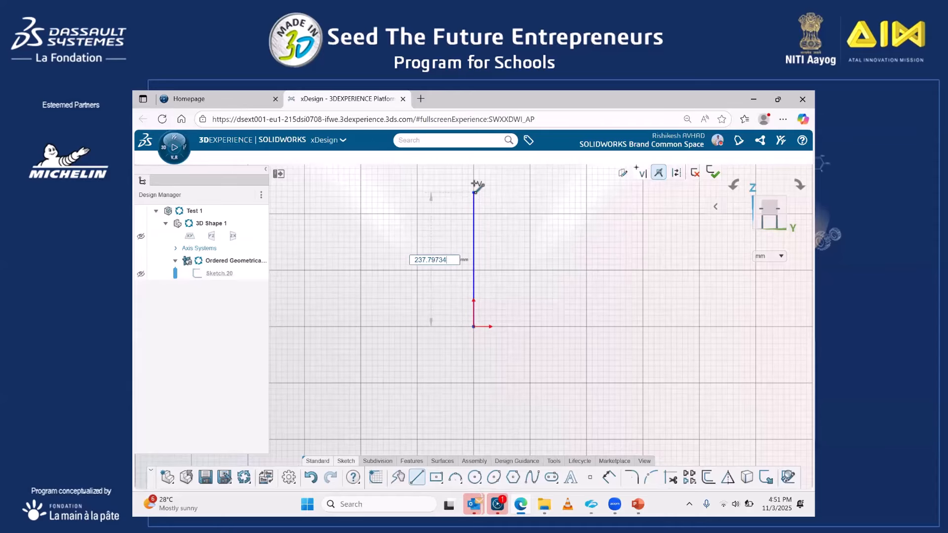
pyautogui.click(473, 177)
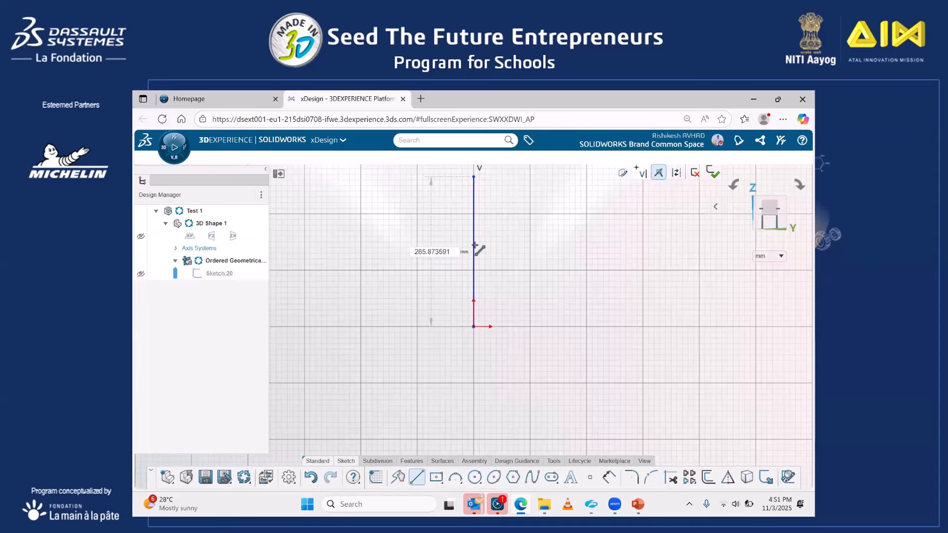
pyautogui.scroll(-2, 473, 243)
pyautogui.scroll(1, 473, 243)
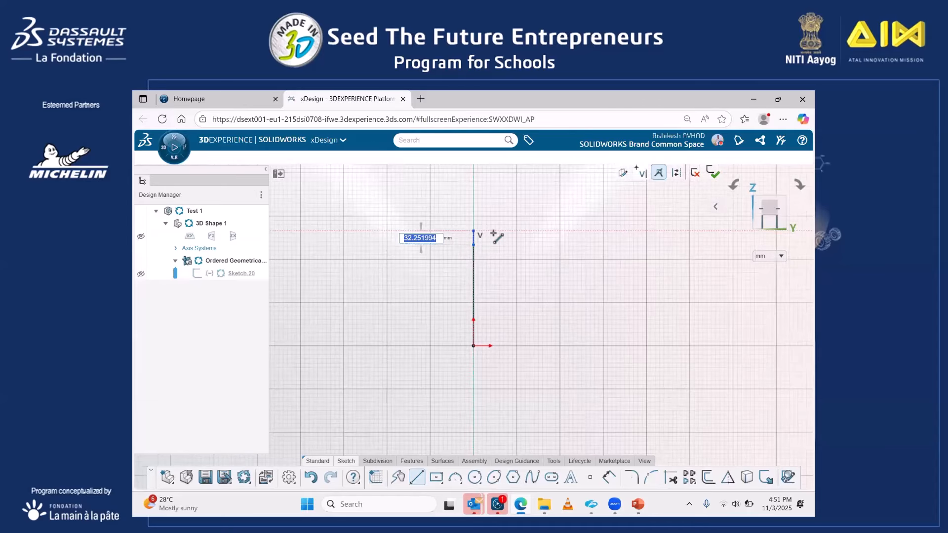
pyautogui.click(589, 227)
pyautogui.press('Escape')
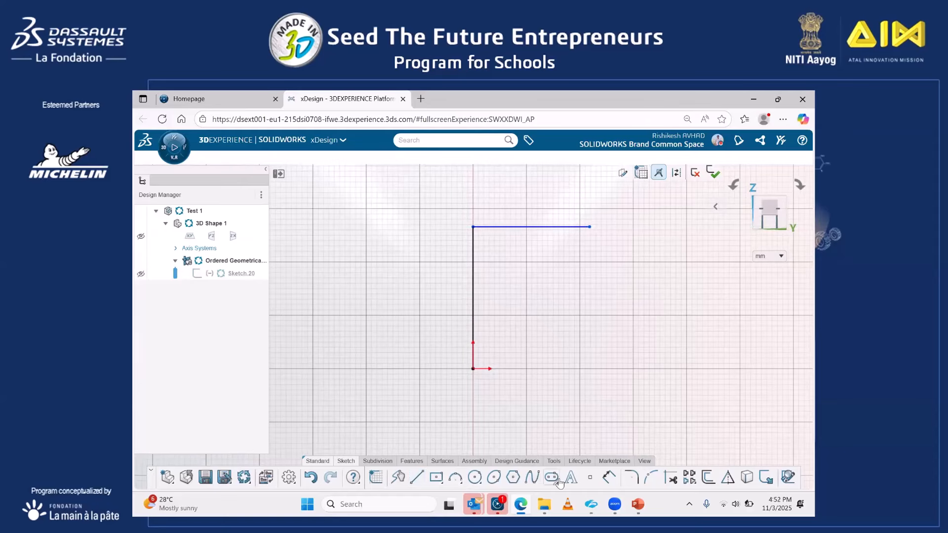
# Round the corner between the vertical and horizontal lines with a 40 mm radius sketch fillet.
pyautogui.click(637, 478)
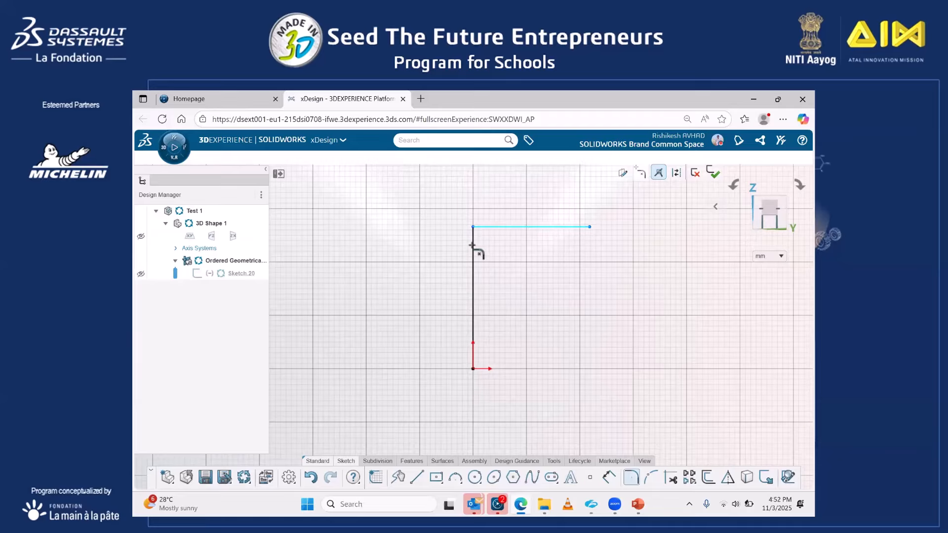
pyautogui.click(473, 228)
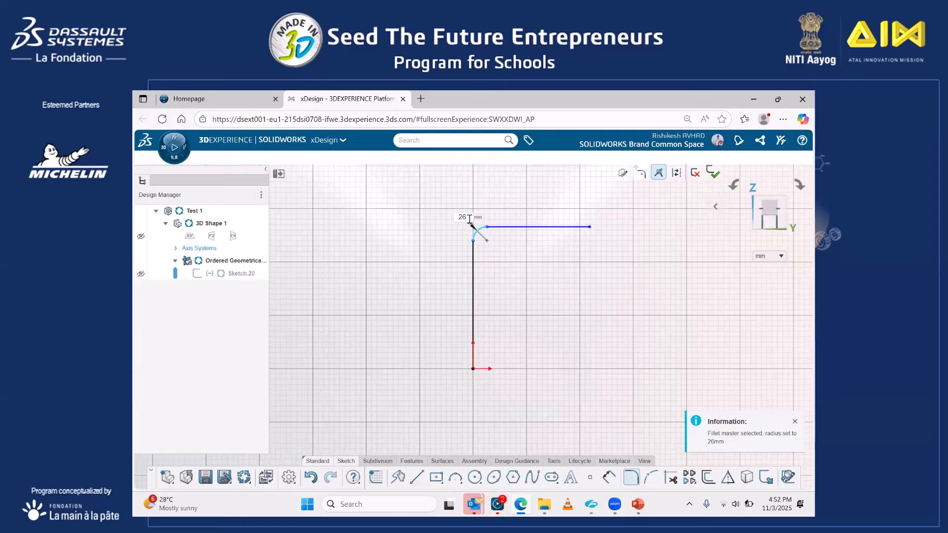
pyautogui.doubleClick(469, 219)
pyautogui.write('40mm')
pyautogui.press('Return')
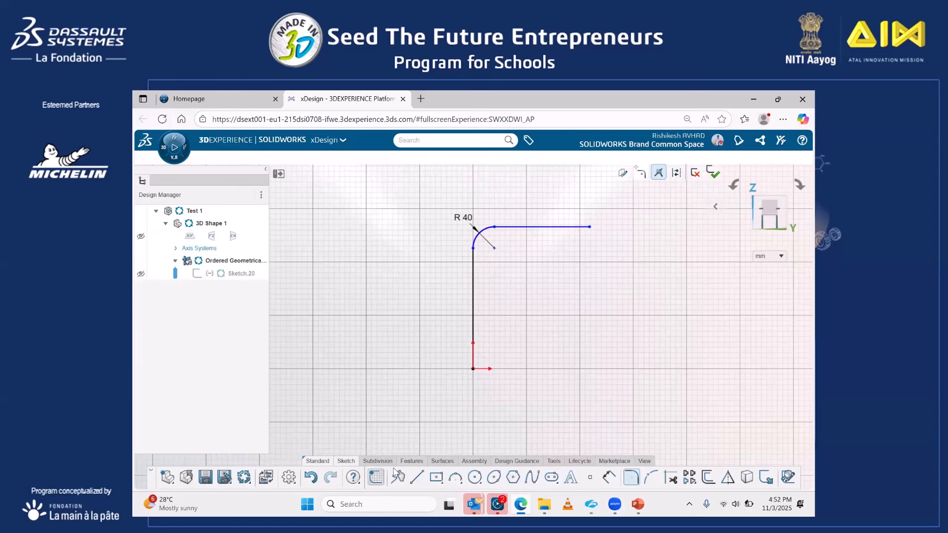
# Dimension the horizontal line's length to 150 mm.
pyautogui.click(609, 478)
pyautogui.click(544, 229)
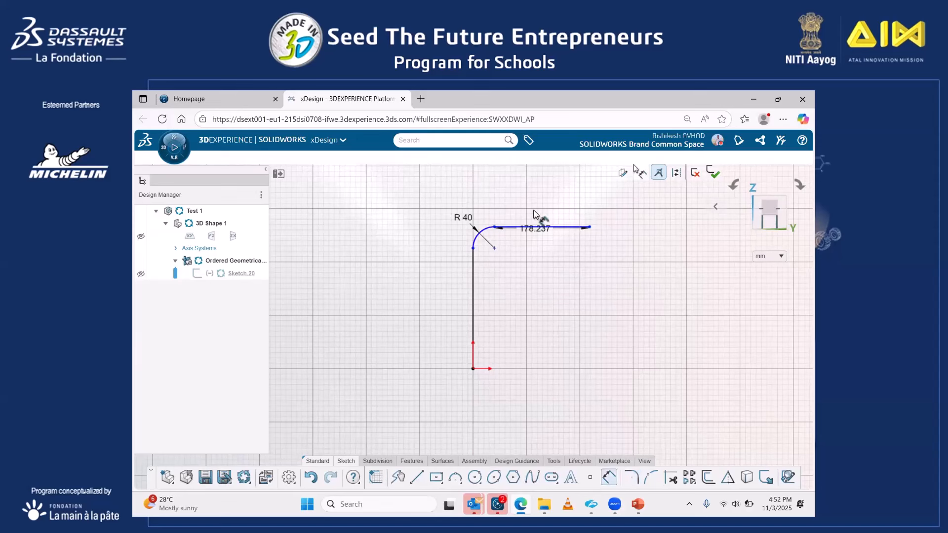
pyautogui.click(534, 209)
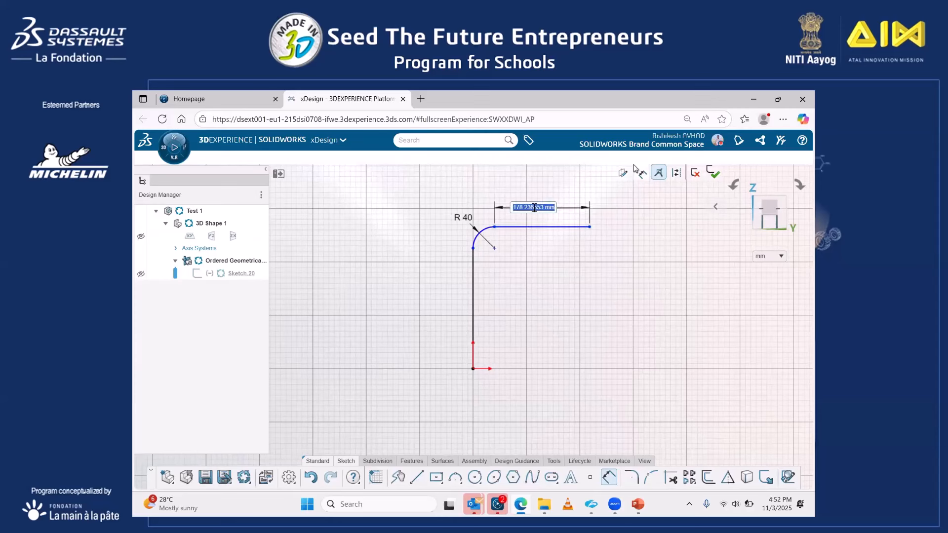
pyautogui.write('150')
pyautogui.press('Return')
# Dimension the vertical line's length to 220 mm and finish the path sketch.
pyautogui.click(472, 287)
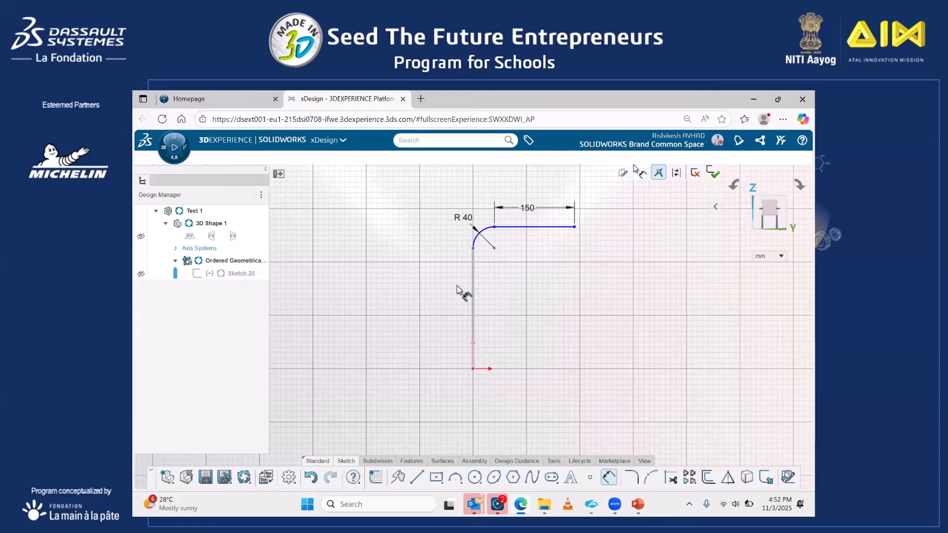
pyautogui.click(457, 285)
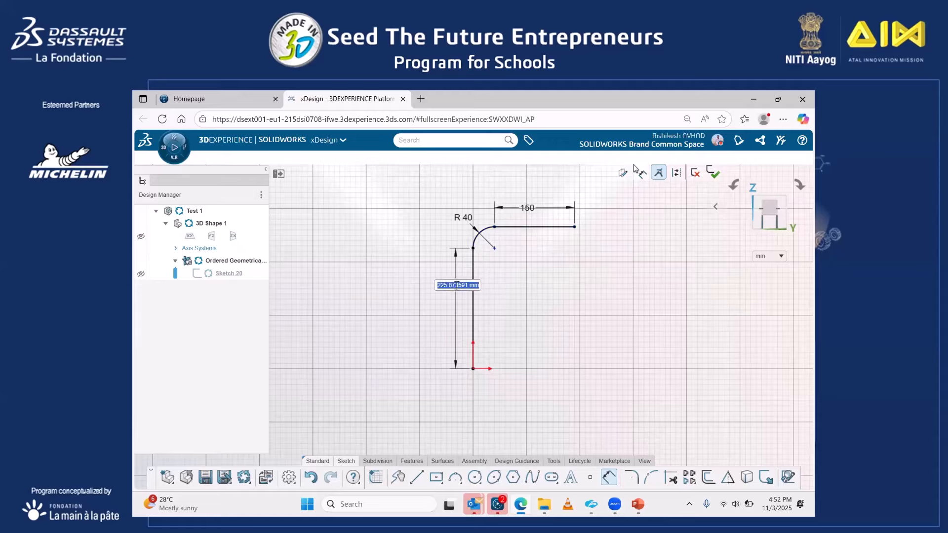
pyautogui.write('220')
pyautogui.press('Return')
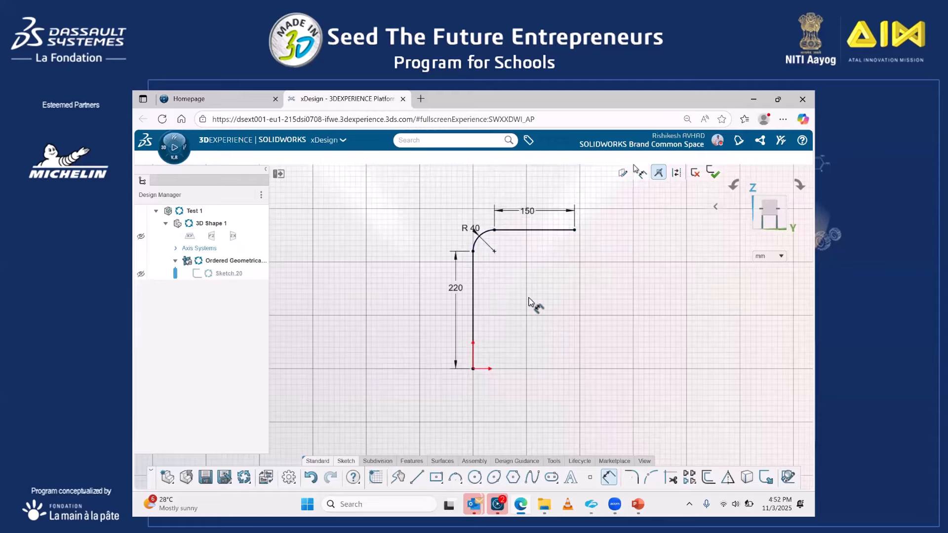
pyautogui.press('Escape')
pyautogui.scroll(-3, 518, 325)
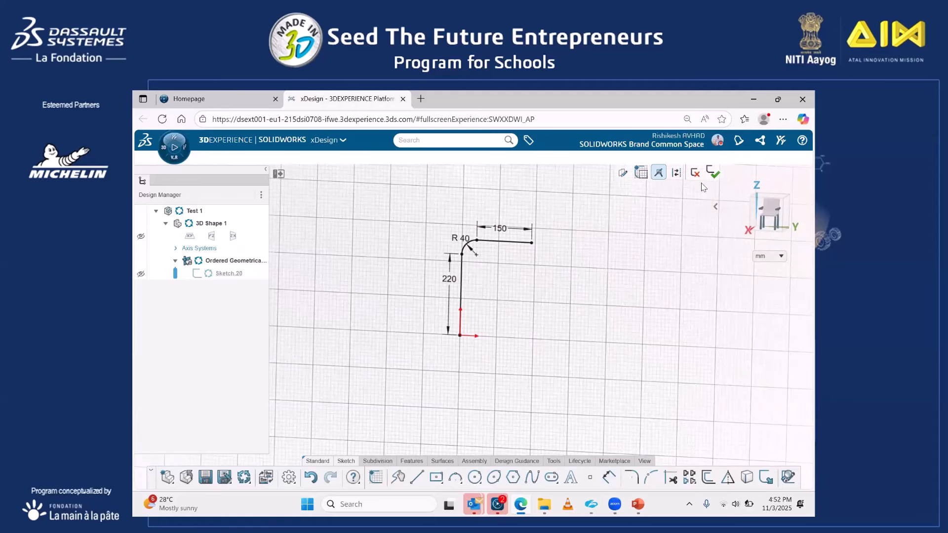
pyautogui.click(714, 172)
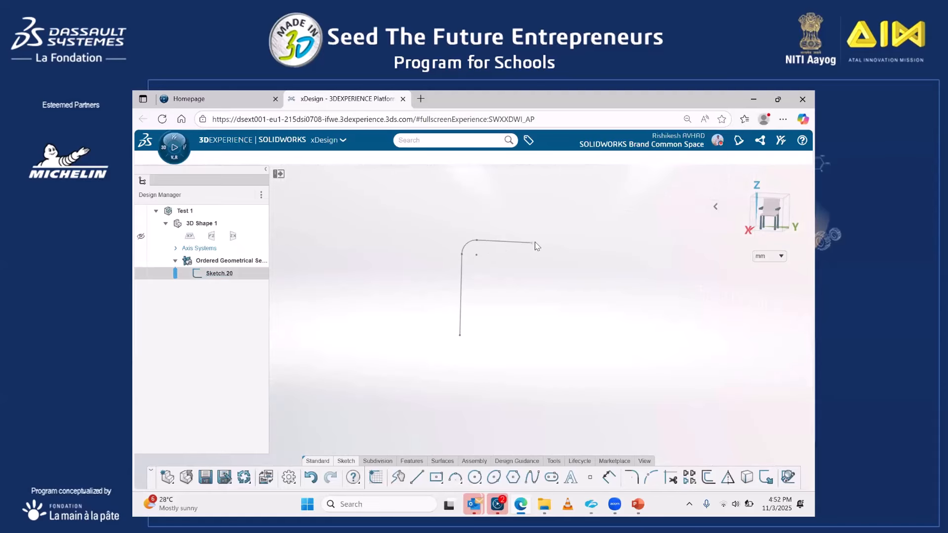
# Show the xy, yz and zx reference planes in the model.
pyautogui.click(190, 236)
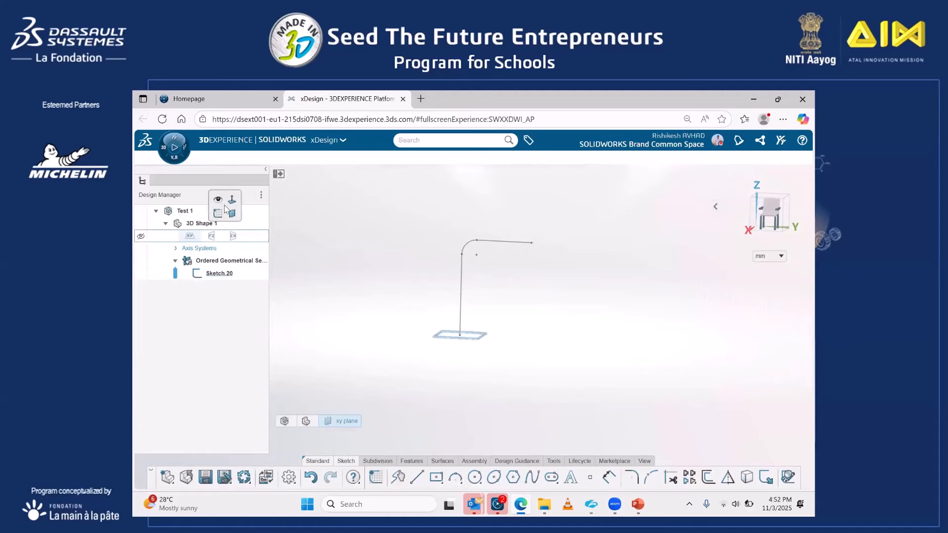
pyautogui.click(218, 213)
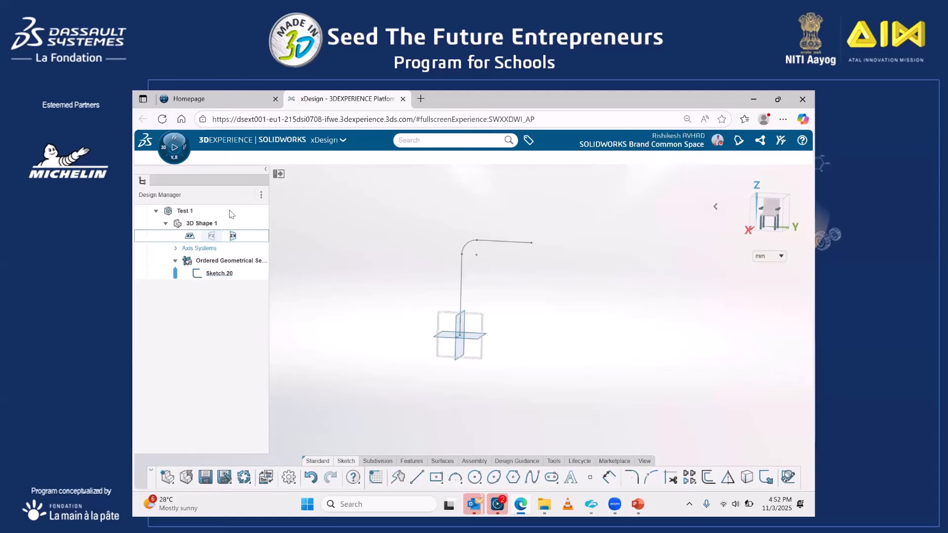
pyautogui.click(236, 197)
pyautogui.click(521, 318)
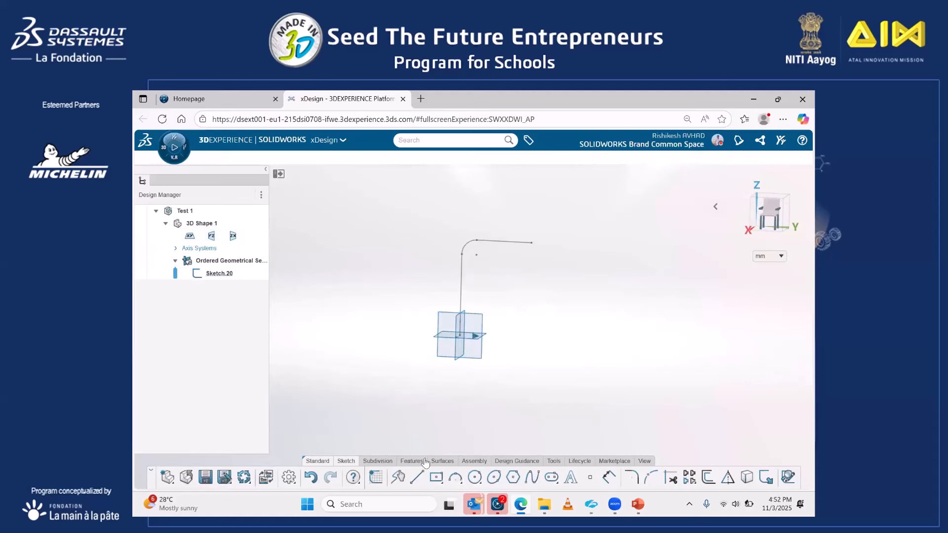
# Create a reference plane parallel to the zx plane through the free end point of the path's horizontal line.
pyautogui.click(415, 461)
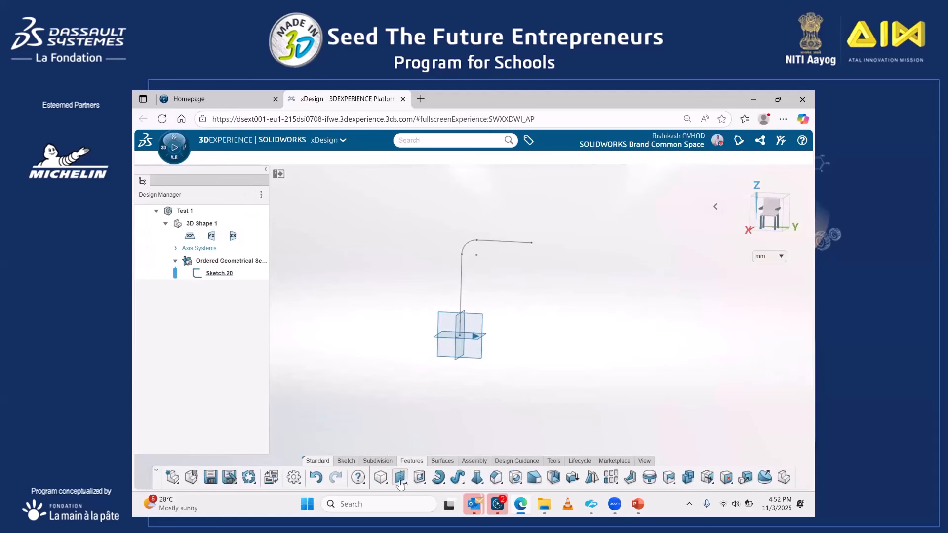
pyautogui.click(401, 477)
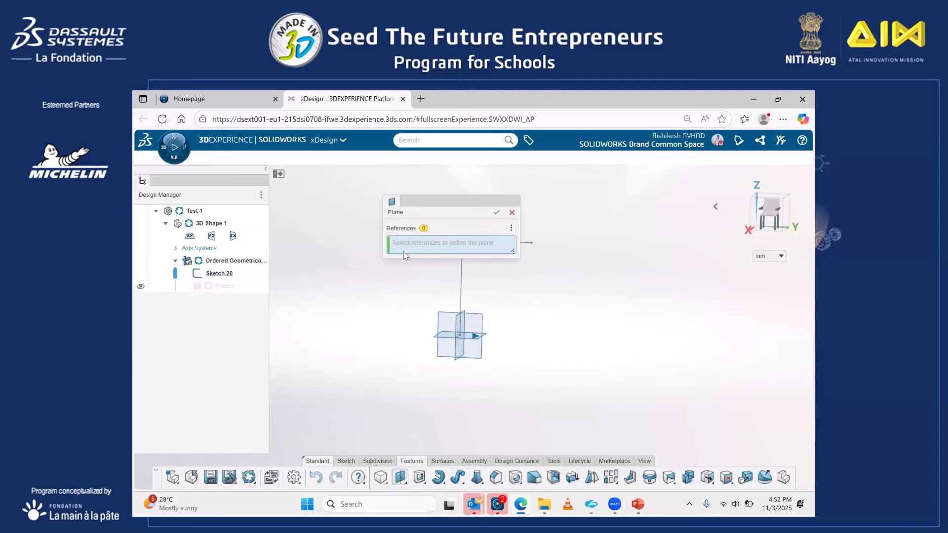
pyautogui.click(455, 321)
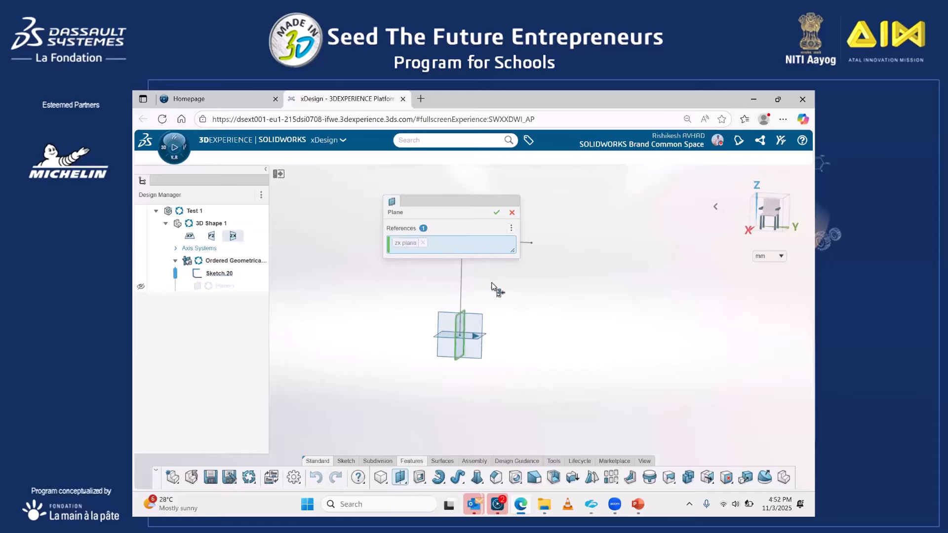
pyautogui.click(540, 257)
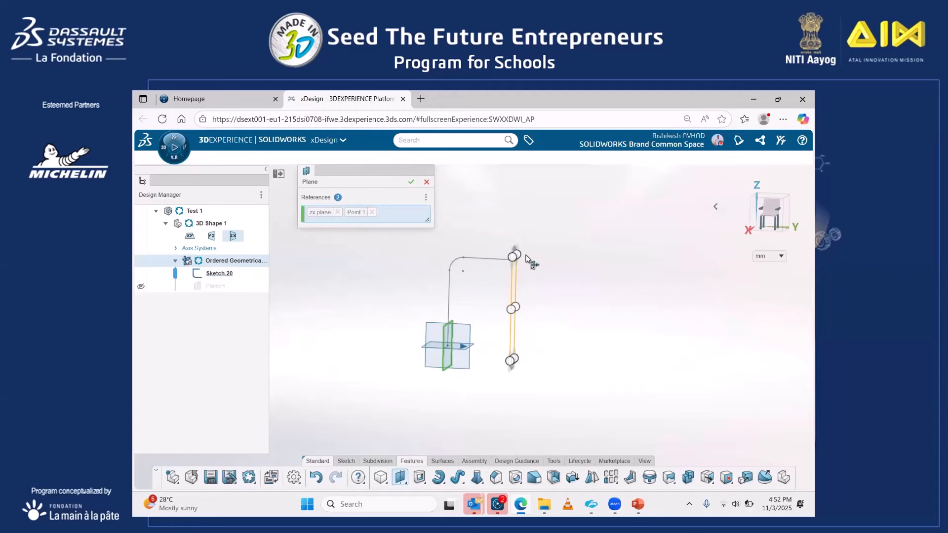
pyautogui.moveTo(555, 281)
pyautogui.mouseDown(button='middle')
pyautogui.moveTo(563, 279)
pyautogui.moveTo(542, 309)
pyautogui.moveTo(549, 239)
pyautogui.mouseUp(button='middle')
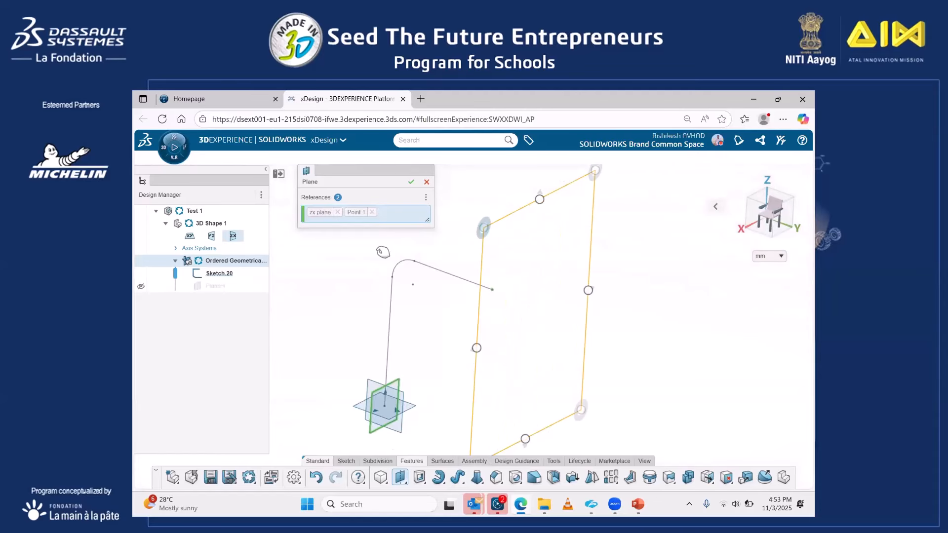
pyautogui.click(411, 183)
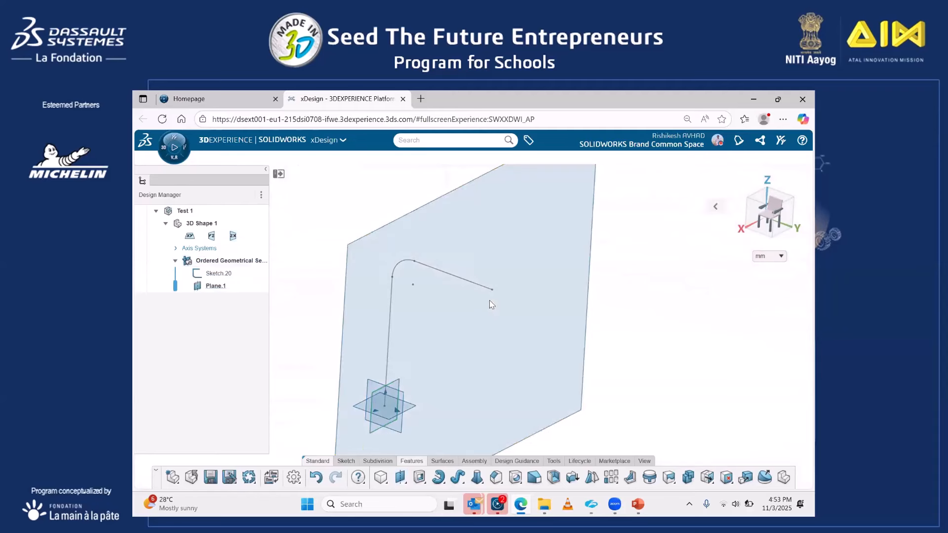
# Start a sketch on the new plane and draw a six-sided inscribed polygon centred on the path's end point.
pyautogui.scroll(-3, 503, 330)
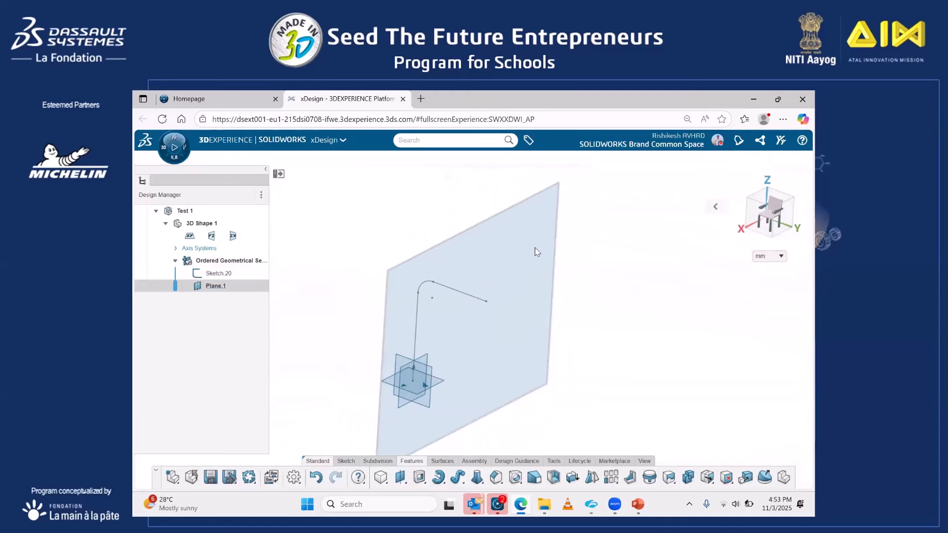
pyautogui.click(537, 251)
pyautogui.click(564, 210)
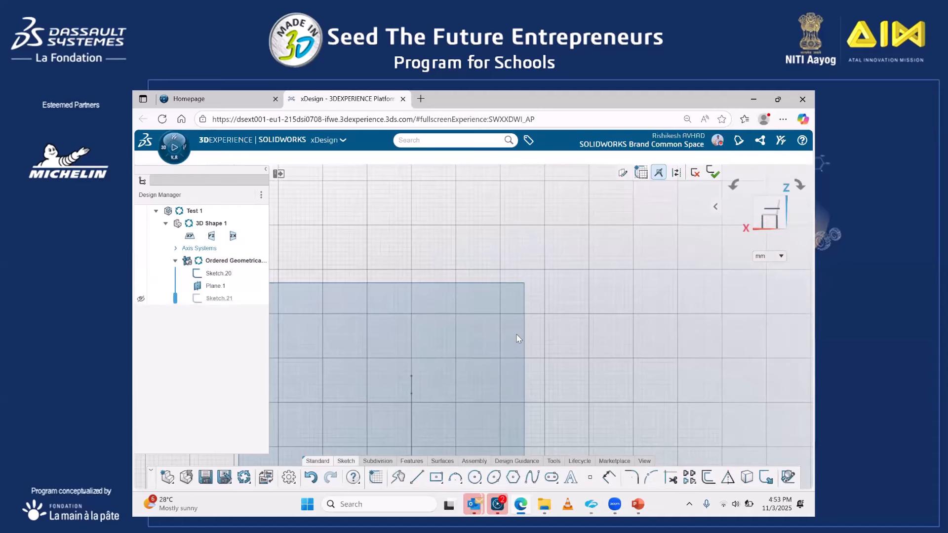
pyautogui.click(518, 476)
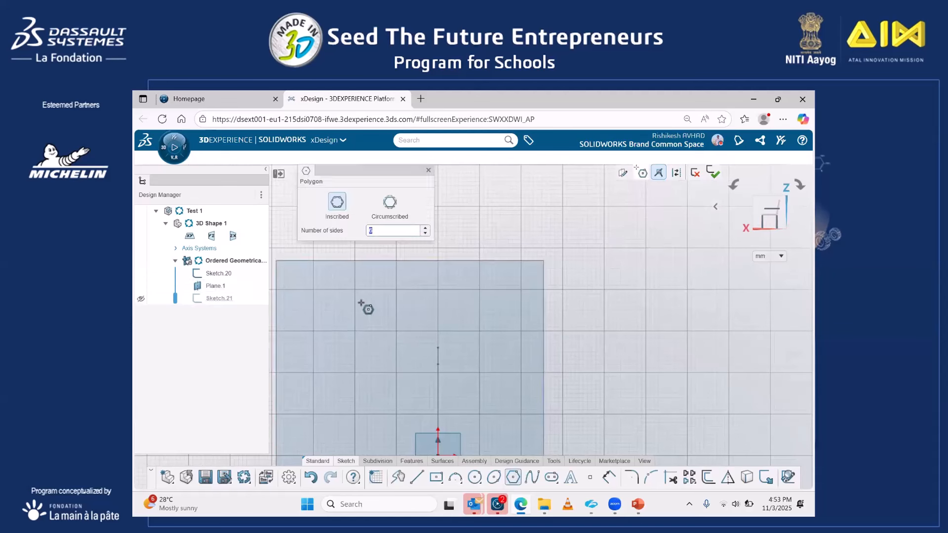
pyautogui.click(438, 348)
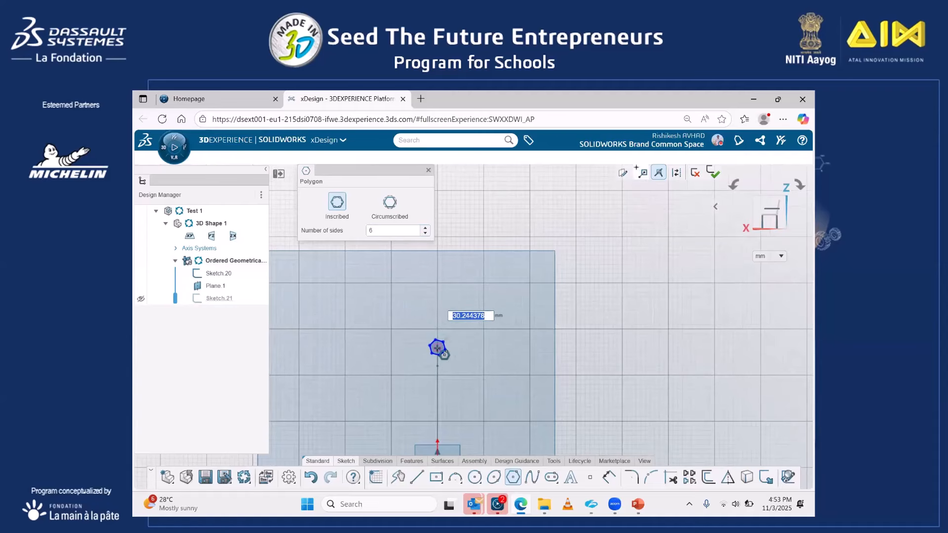
pyautogui.scroll(5, 444, 345)
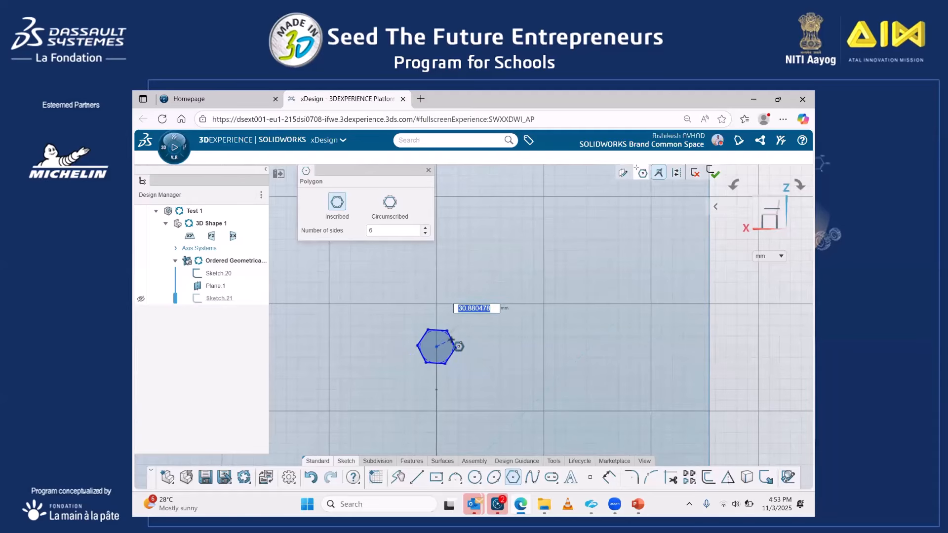
pyautogui.click(458, 345)
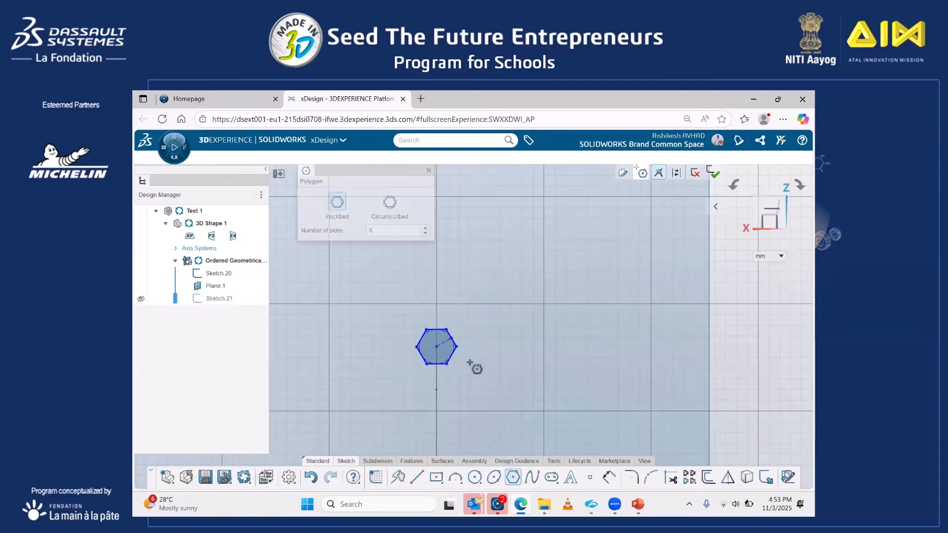
# Dimension the hexagon's upper edge to 18 mm and finish the profile sketch.
pyautogui.click(438, 329)
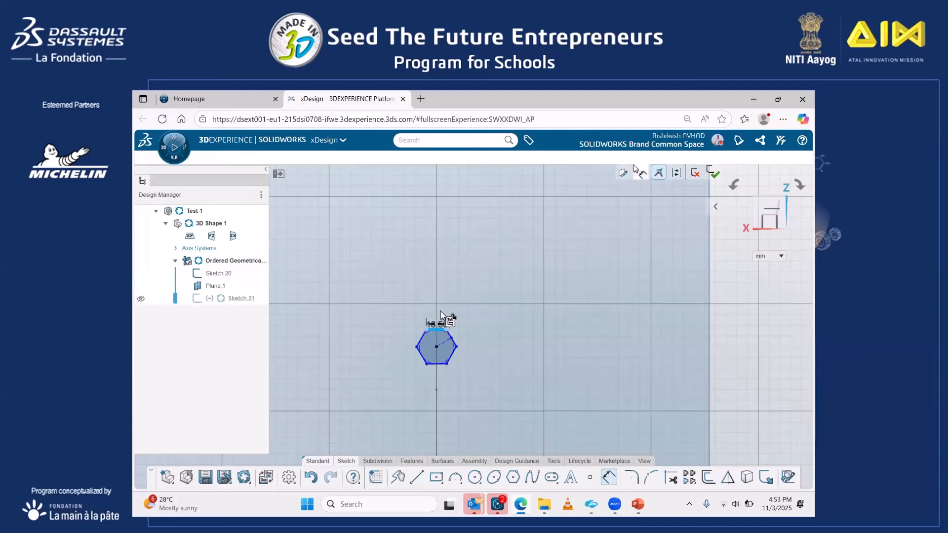
pyautogui.click(440, 311)
pyautogui.write('18mm')
pyautogui.press('Return')
pyautogui.scroll(1, 451, 376)
pyautogui.scroll(-3, 449, 365)
pyautogui.press('Escape')
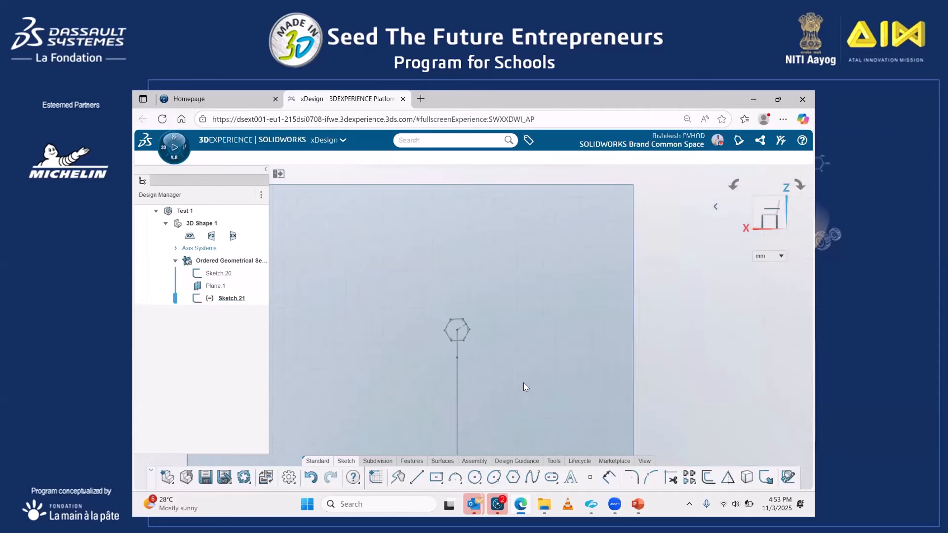
# Start a solid sweep and set the L-shaped line with the rounded bend as its path, replacing the wrongly picked hexagon edge.
pyautogui.moveTo(523, 383)
pyautogui.mouseDown(button='middle')
pyautogui.moveTo(548, 412)
pyautogui.moveTo(514, 387)
pyautogui.moveTo(563, 338)
pyautogui.moveTo(582, 392)
pyautogui.moveTo(596, 390)
pyautogui.mouseUp(button='middle')
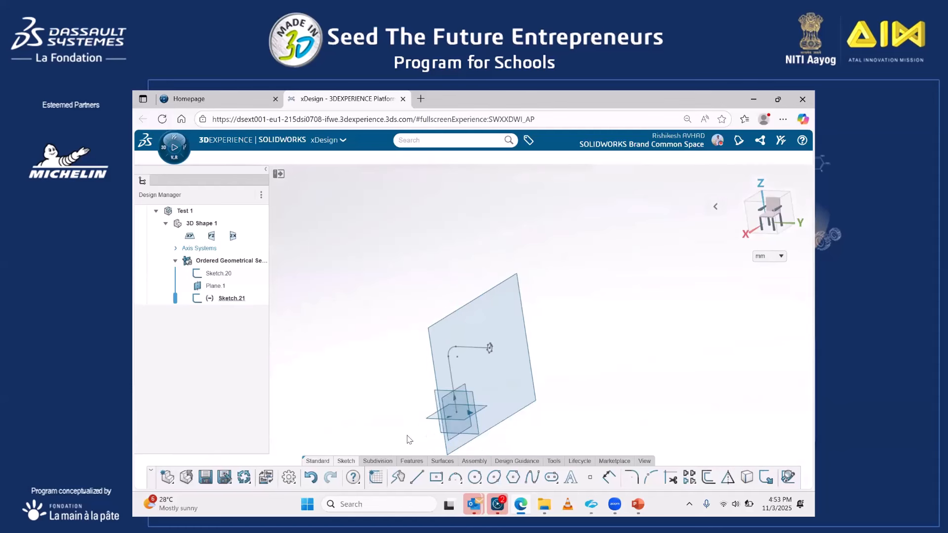
pyautogui.click(411, 461)
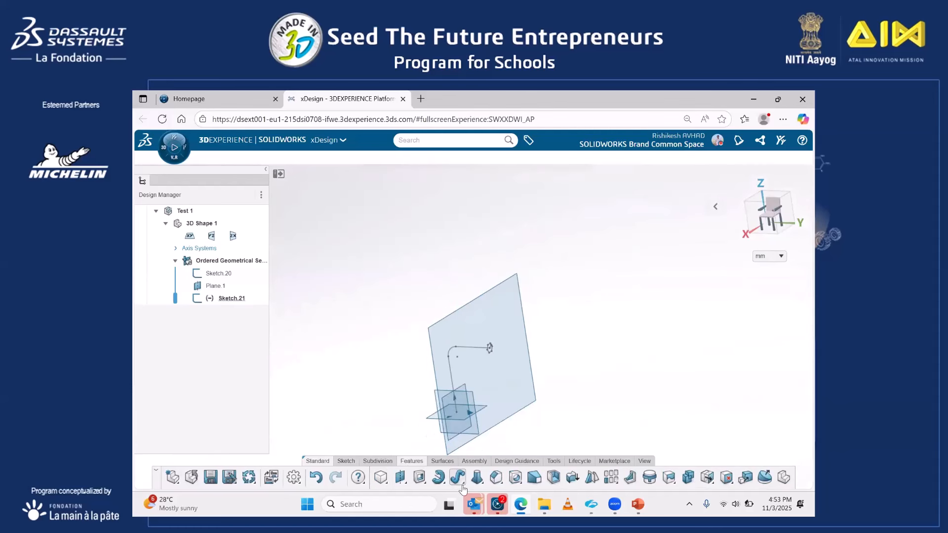
pyautogui.click(457, 477)
pyautogui.scroll(3, 475, 352)
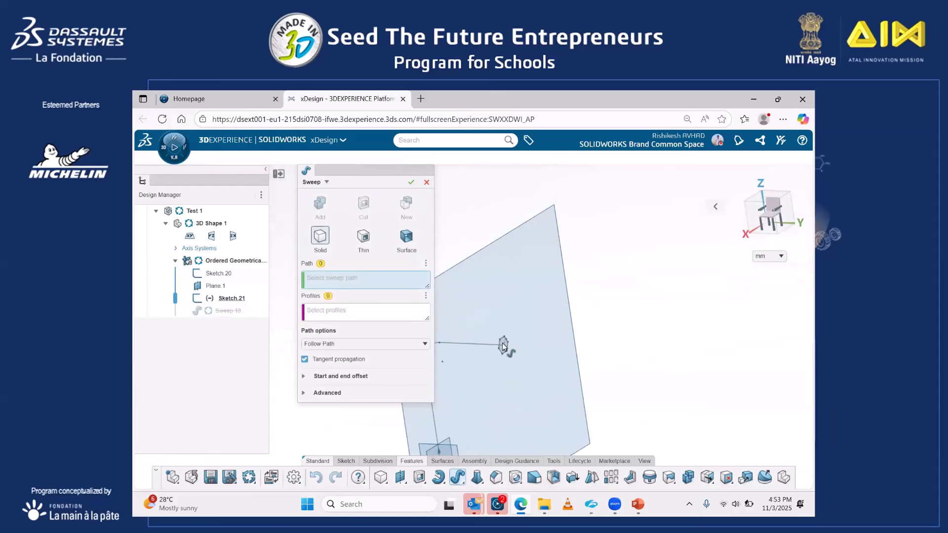
pyautogui.scroll(3, 502, 343)
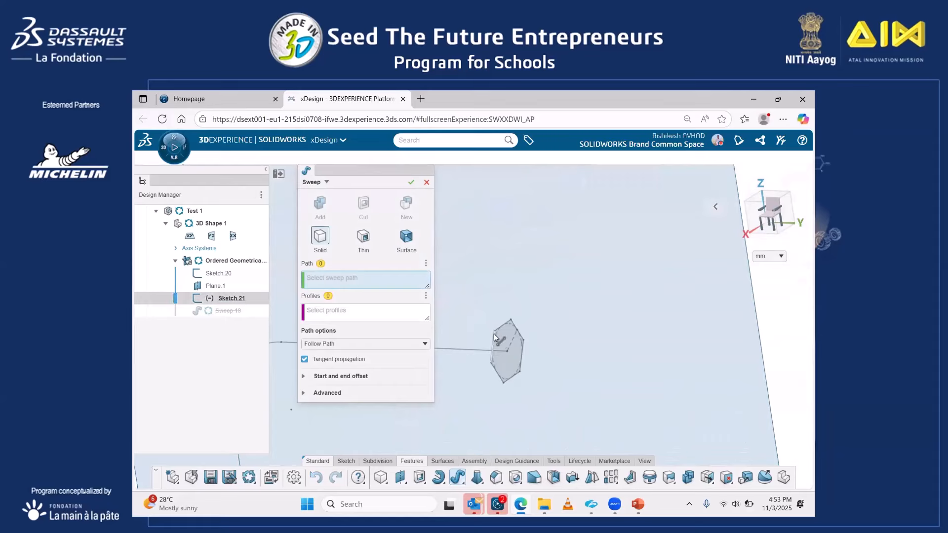
pyautogui.click(493, 340)
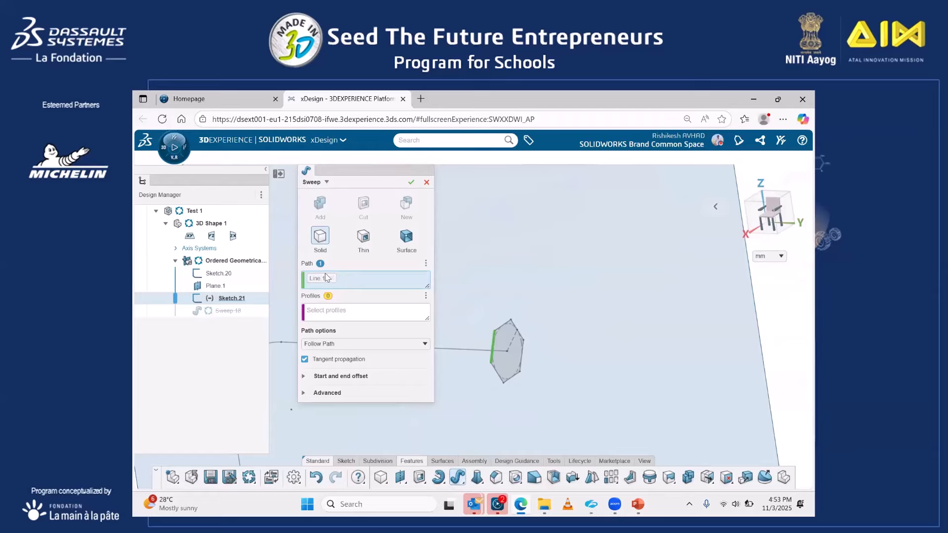
pyautogui.click(331, 279)
pyautogui.click(437, 348)
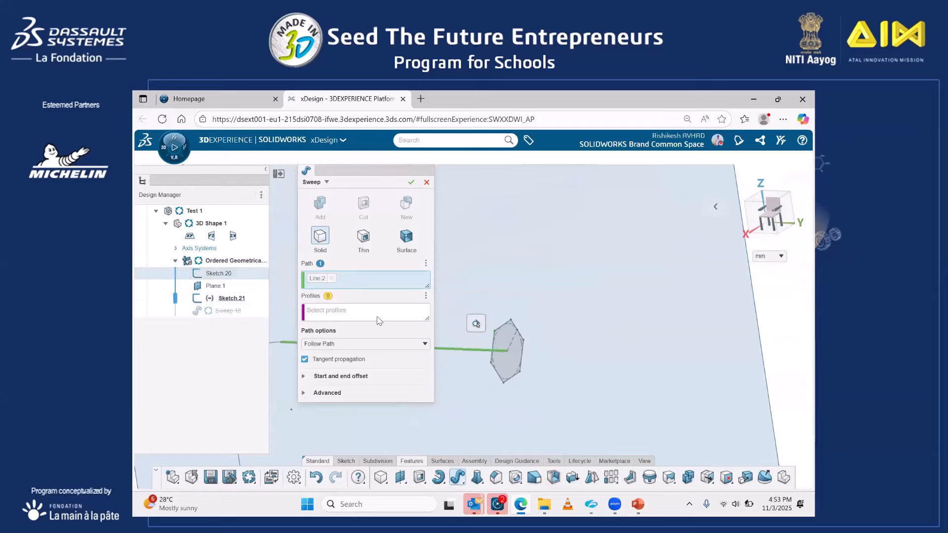
# Use the hexagon as the sweep profile and complete the sweep with tangent propagation.
pyautogui.click(403, 319)
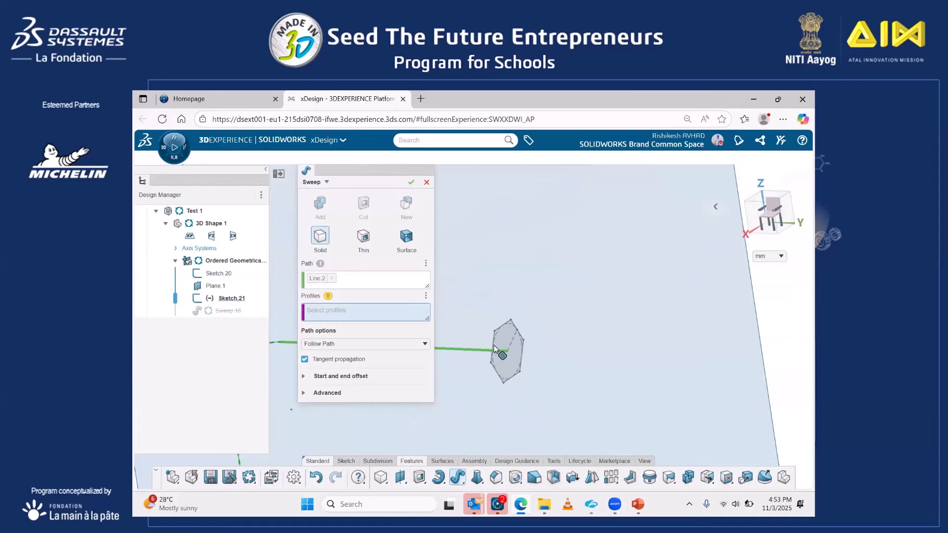
pyautogui.scroll(3, 496, 341)
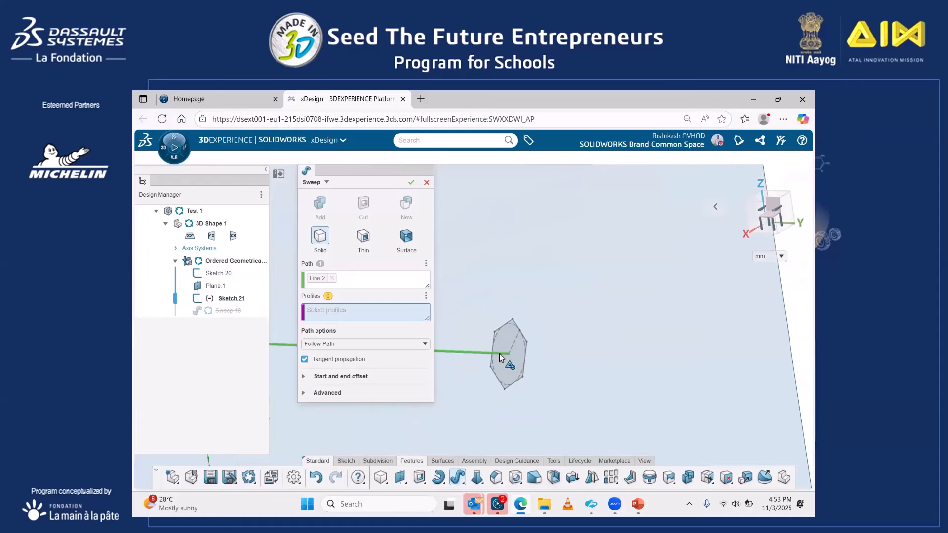
pyautogui.click(517, 331)
pyautogui.scroll(-3, 494, 341)
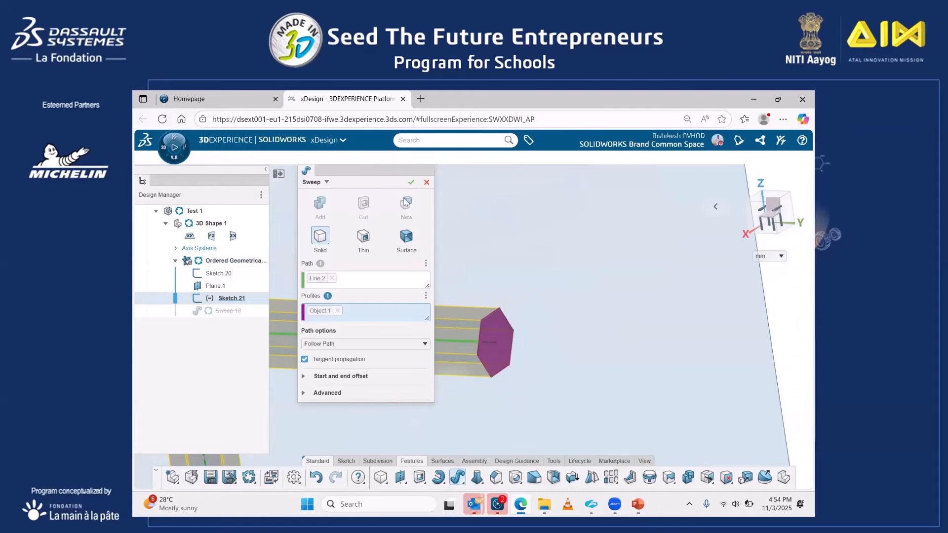
pyautogui.click(412, 182)
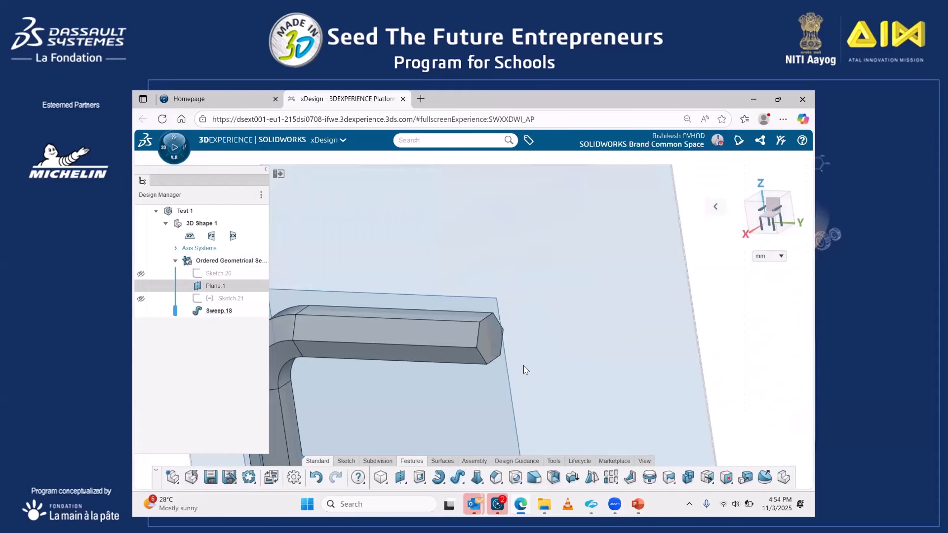
# Compare the finished hex key with the Challenge 5 picture in the PowerPoint presentation.
pyautogui.scroll(-2, 528, 368)
pyautogui.moveTo(562, 363); pyautogui.dragTo(580, 329, button='middle')
pyautogui.click(638, 503)
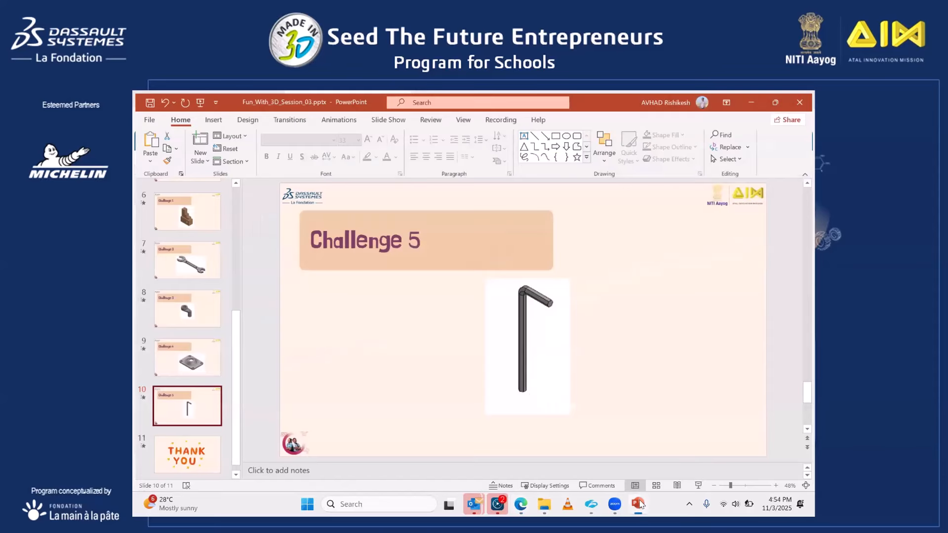
pyautogui.click(638, 503)
pyautogui.moveTo(518, 366); pyautogui.dragTo(612, 492, button='middle')
# Switch to PowerPoint and present the closing Thank You slide in full screen.
pyautogui.click(638, 503)
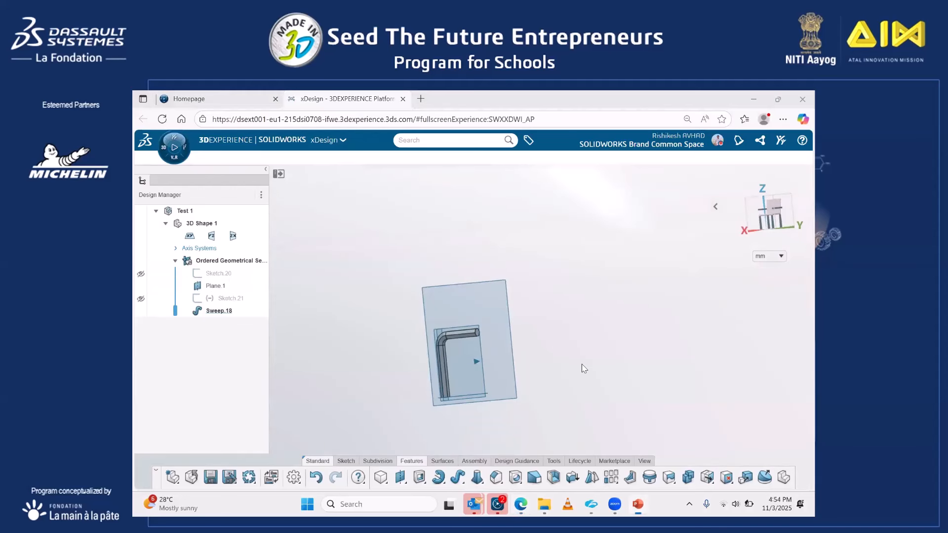
pyautogui.scroll(-1, 597, 373)
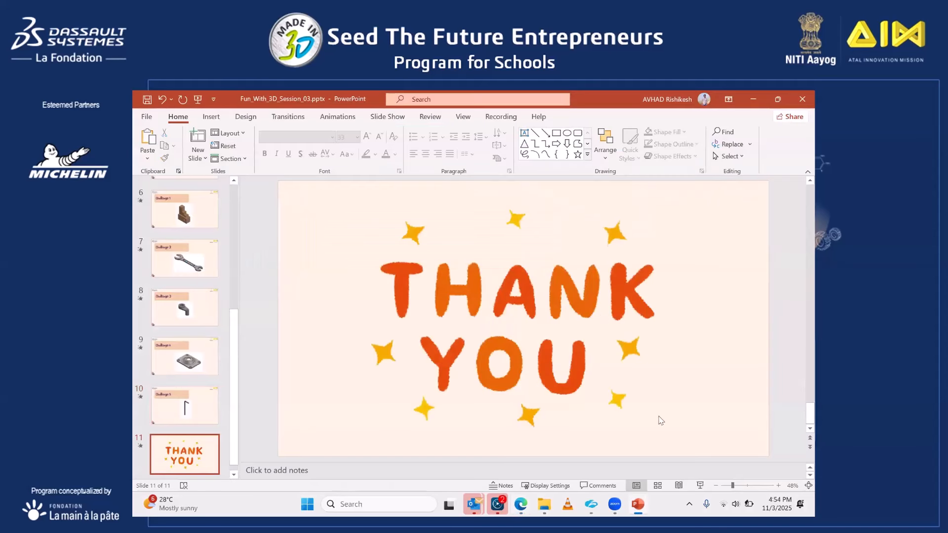
pyautogui.click(700, 486)
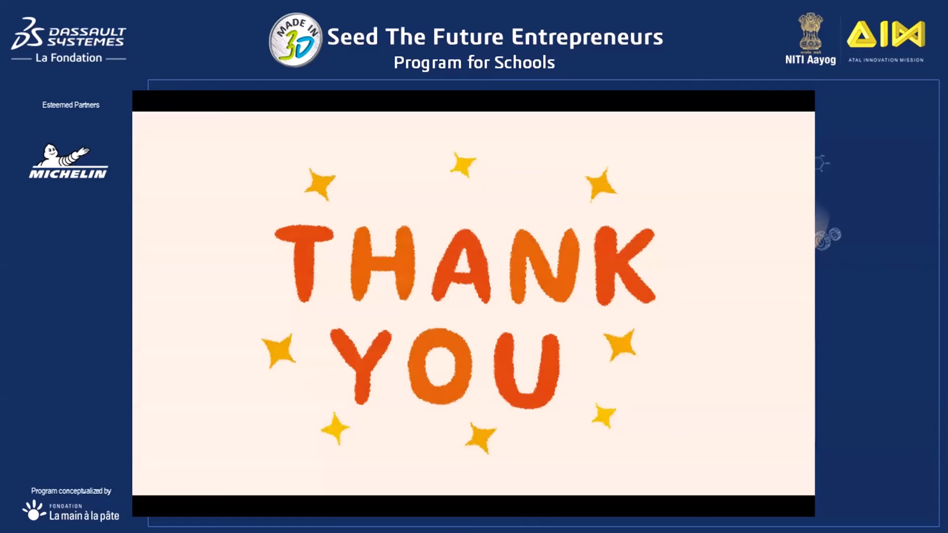
pyautogui.moveTo(133, 498)
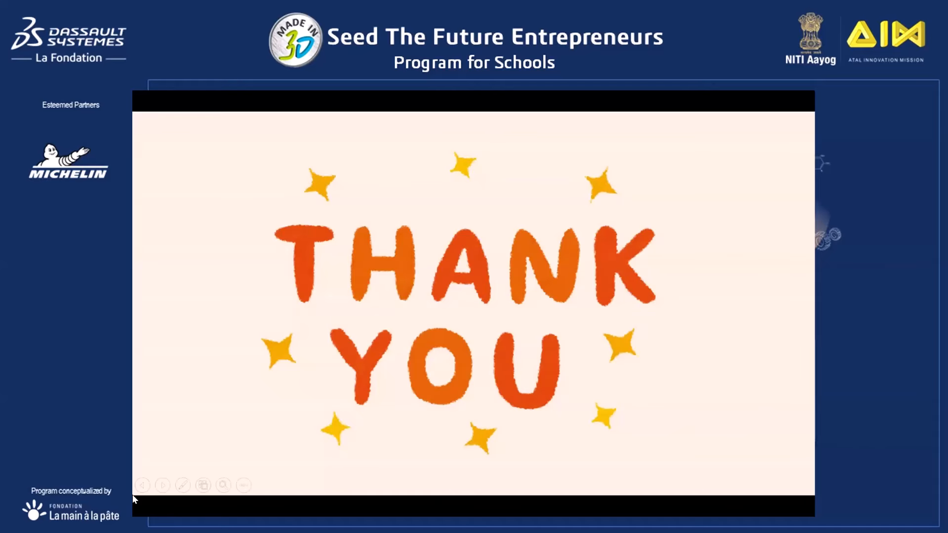
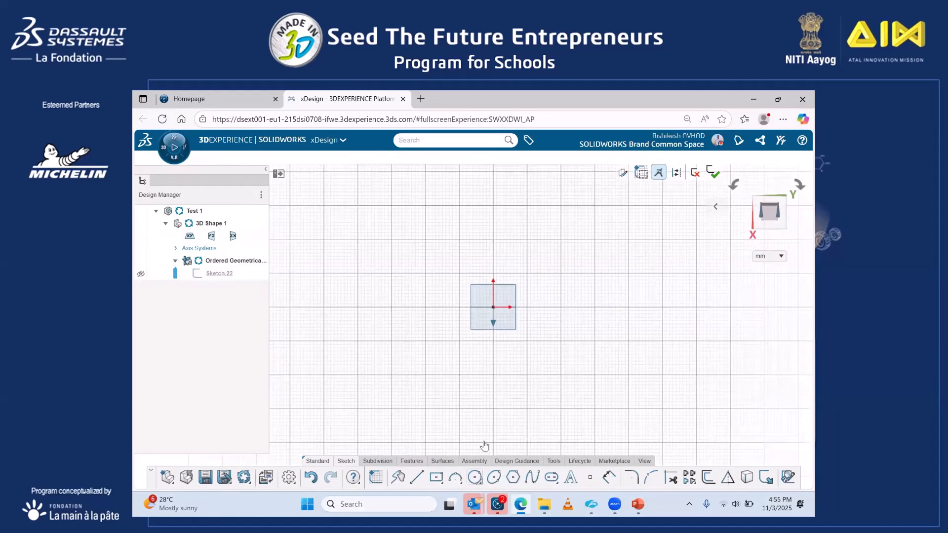
# Draw a circle centred on the sketch origin and dimension its diameter to 250 mm.
pyautogui.click(492, 307)
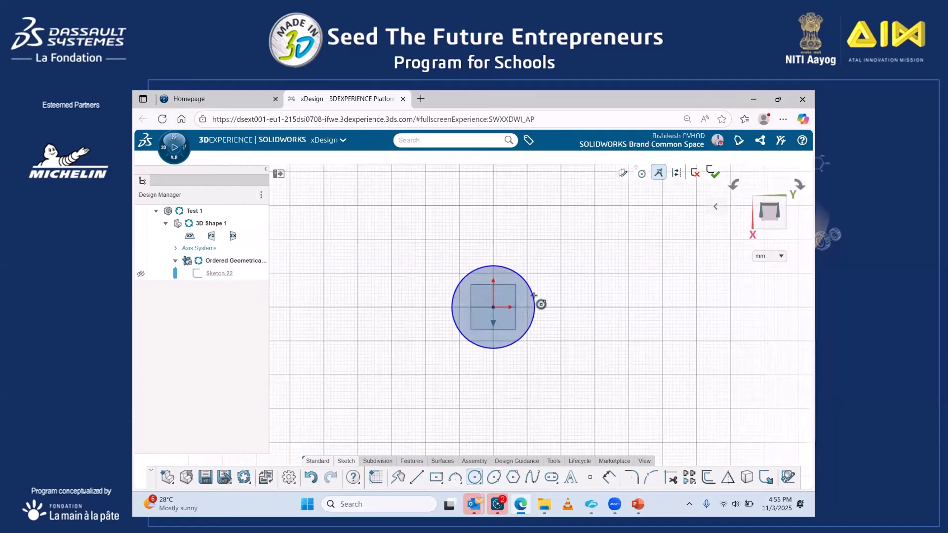
pyautogui.click(608, 477)
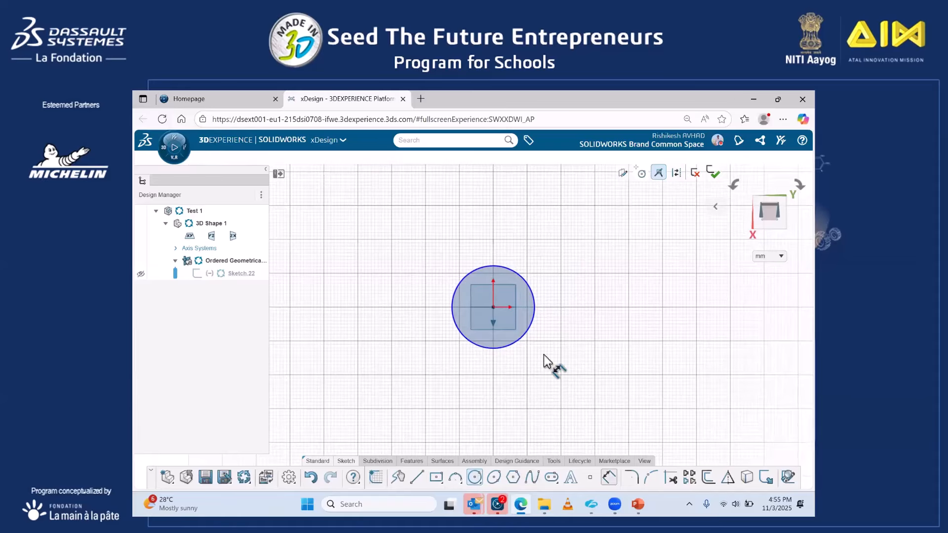
pyautogui.click(537, 314)
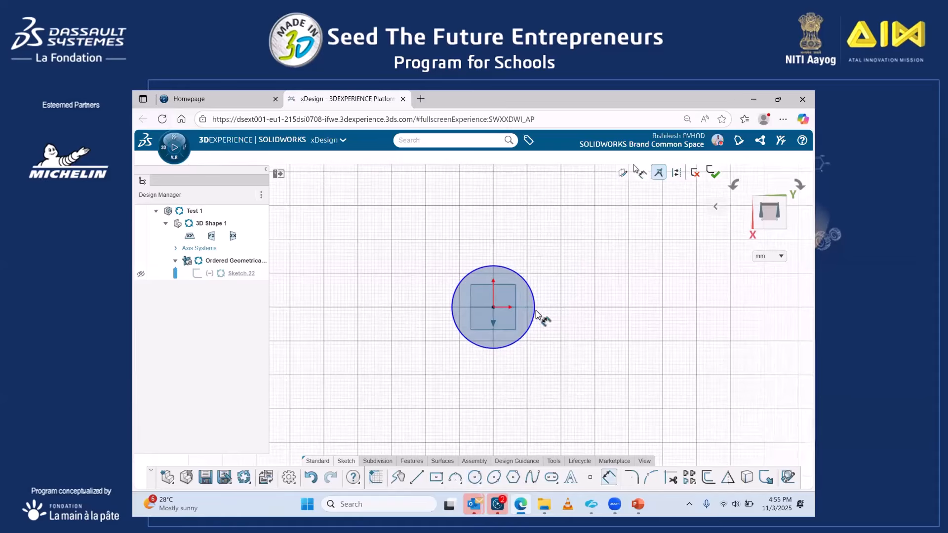
pyautogui.click(539, 363)
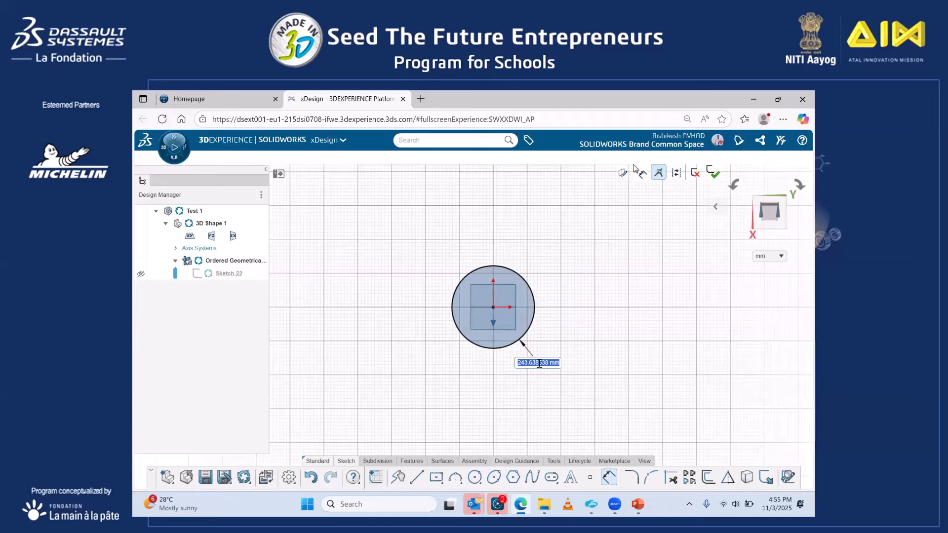
pyautogui.write('250mm')
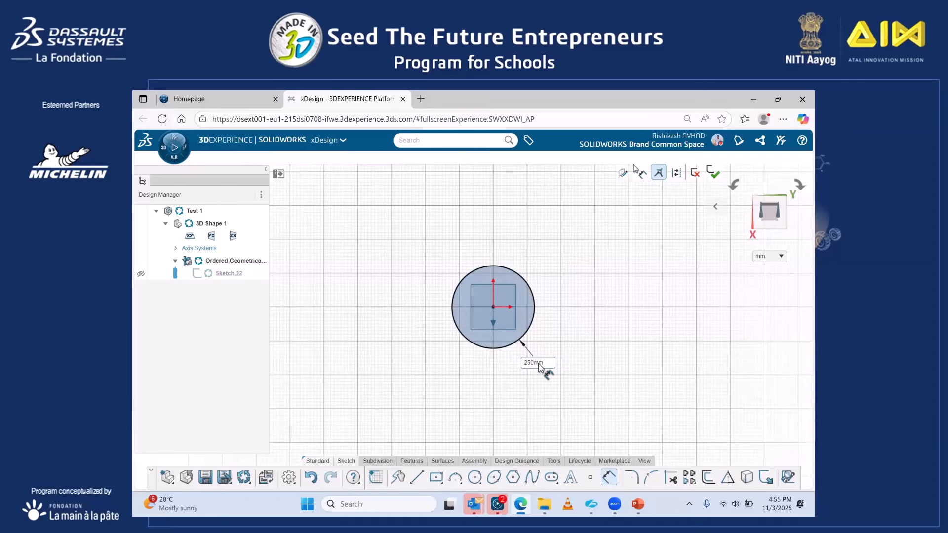
pyautogui.press('Return')
# Draw a through-point spline with four points, starting on the circle's upper edge and waving away along the positive Y direction.
pyautogui.click(532, 479)
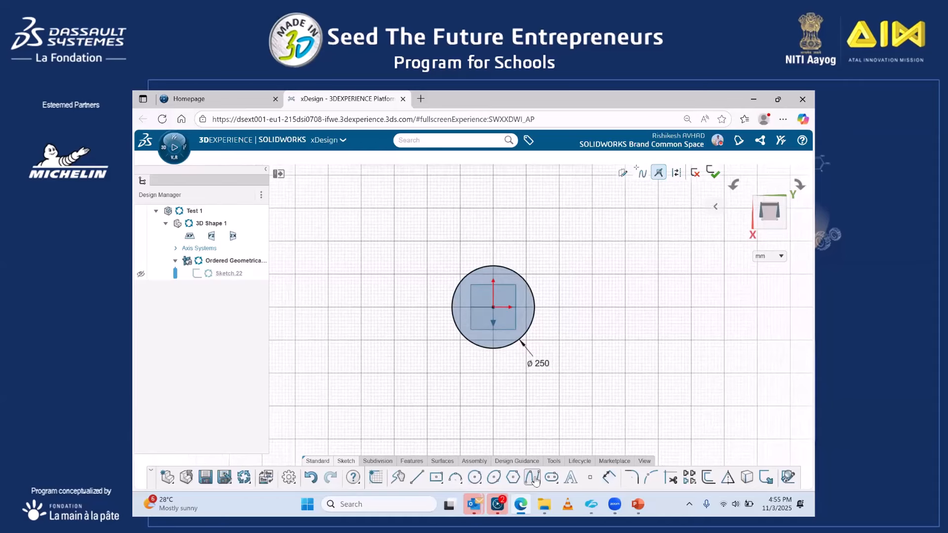
pyautogui.rightClick(534, 479)
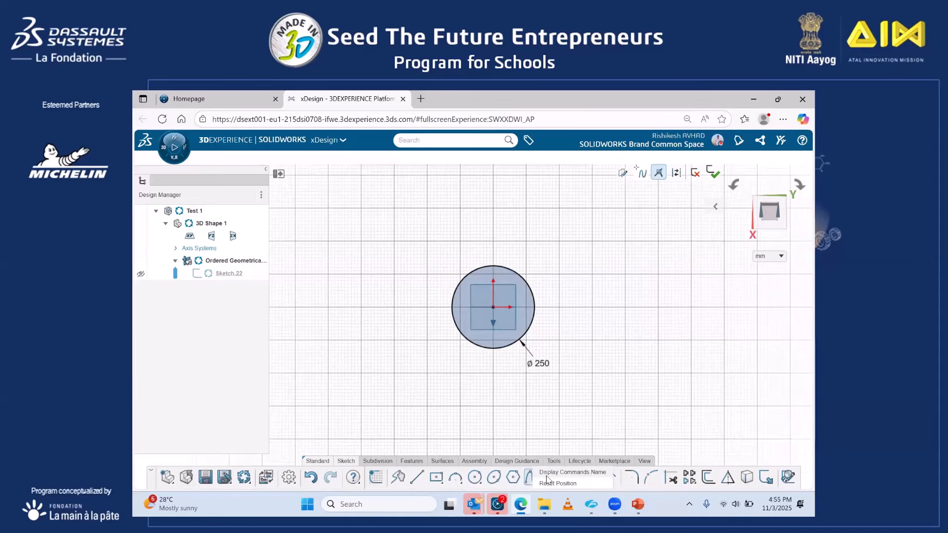
pyautogui.click(533, 480)
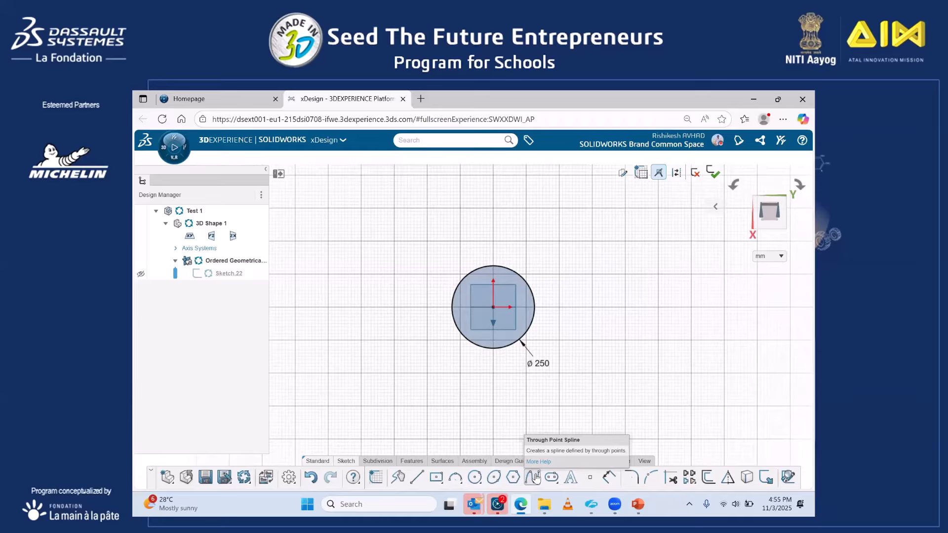
pyautogui.click(521, 277)
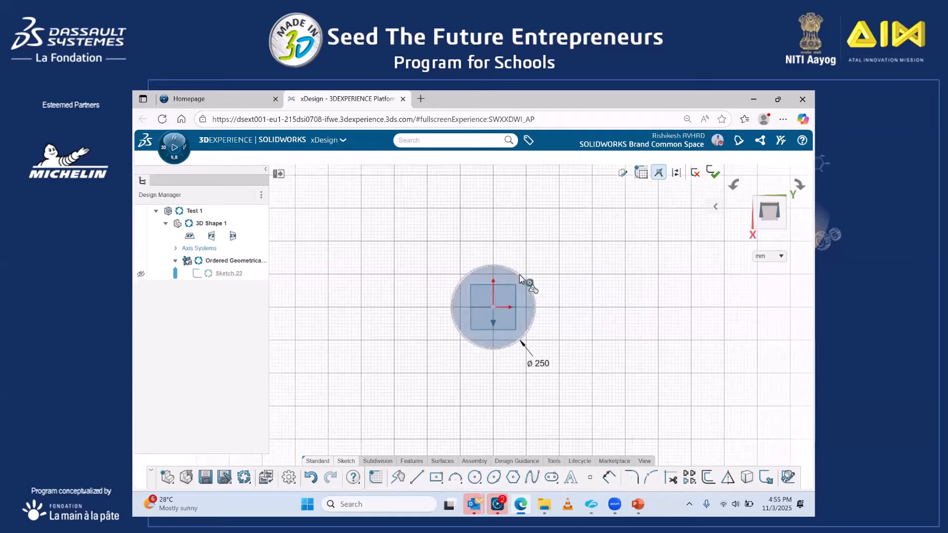
pyautogui.click(532, 480)
pyautogui.click(507, 268)
pyautogui.click(547, 293)
pyautogui.click(570, 296)
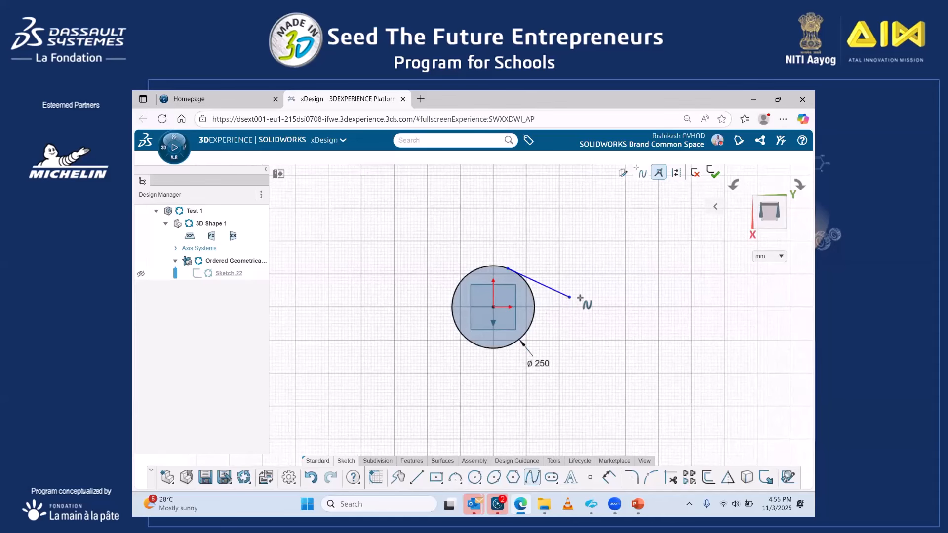
pyautogui.click(632, 284)
pyautogui.click(667, 258)
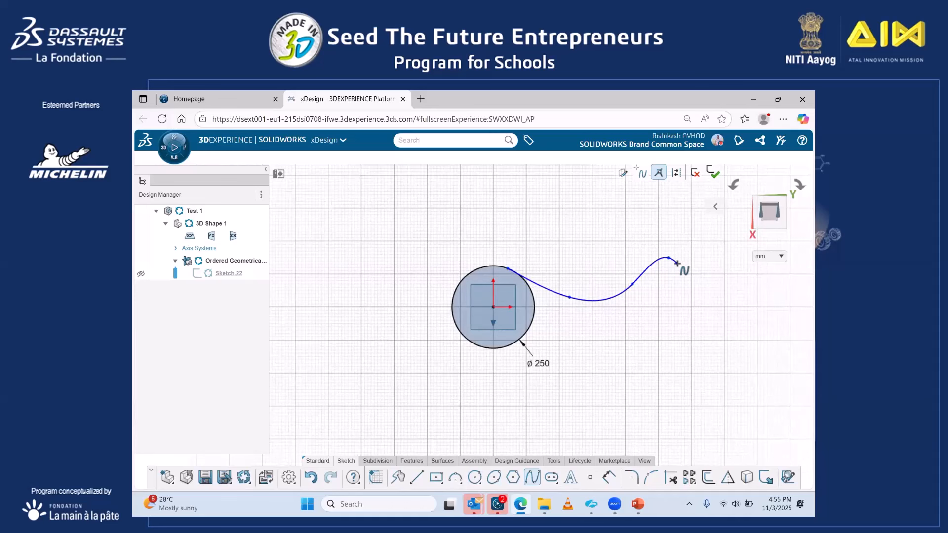
pyautogui.press('Escape')
# Remove the circle's diameter dimension and add it again at 250 mm.
pyautogui.scroll(3, 514, 306)
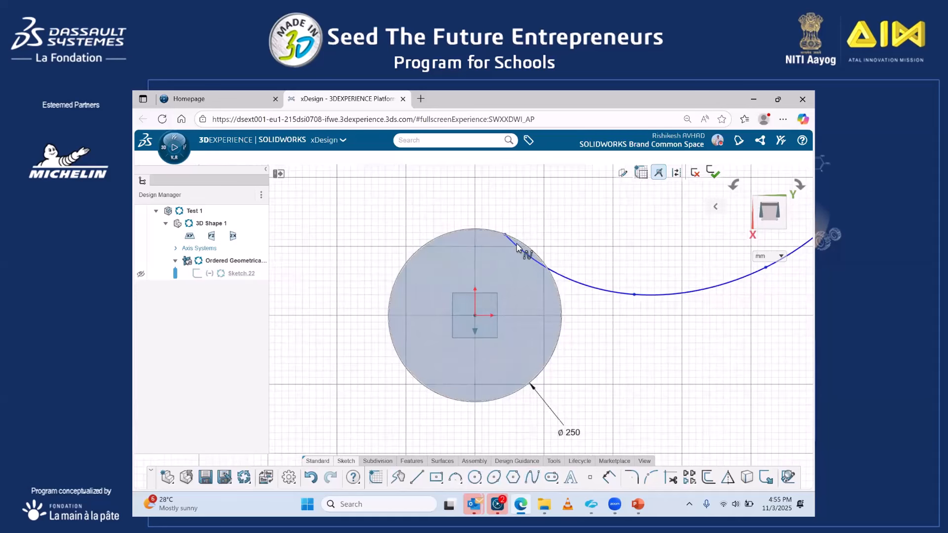
pyautogui.click(505, 237)
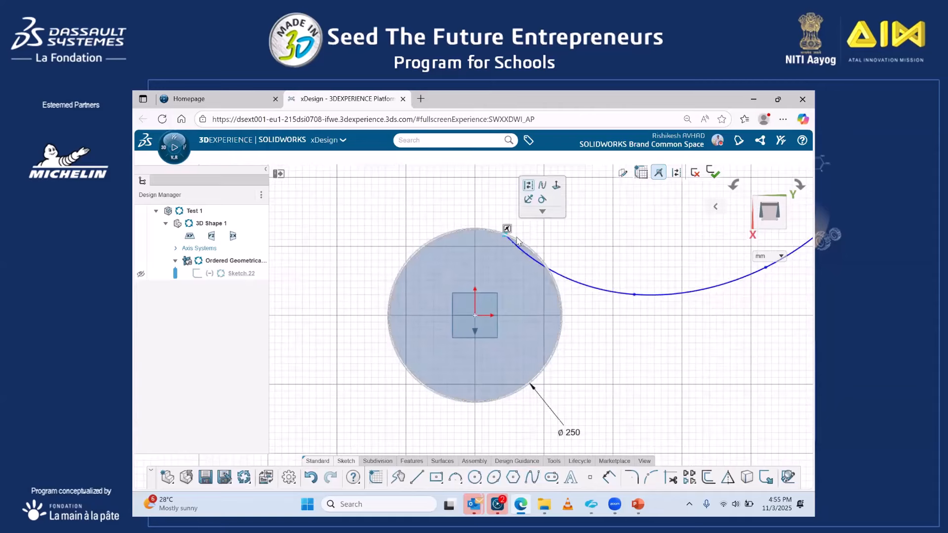
pyautogui.click(520, 243)
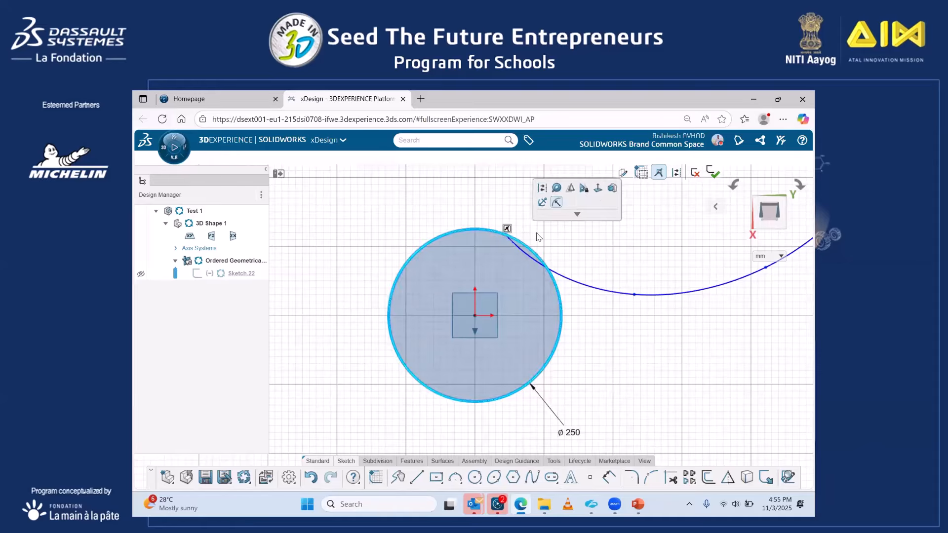
pyautogui.click(555, 202)
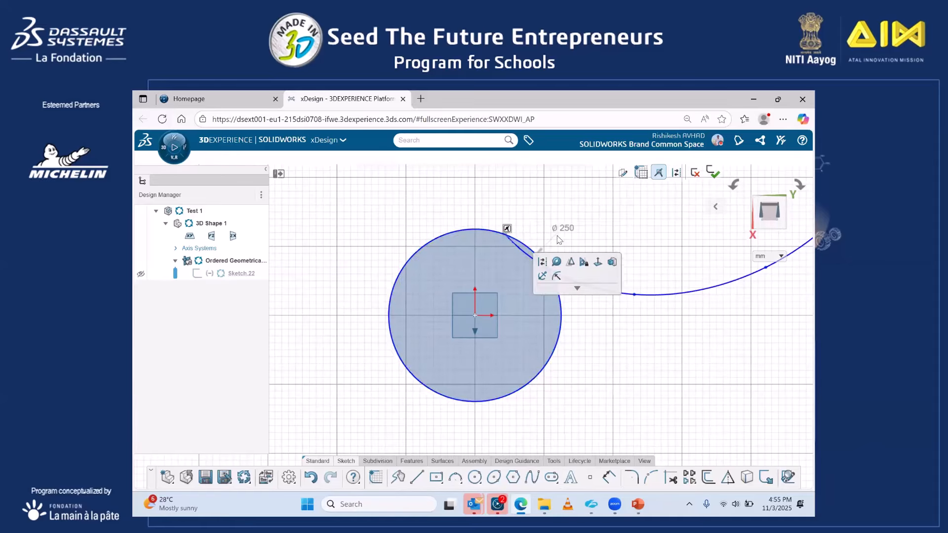
pyautogui.click(556, 275)
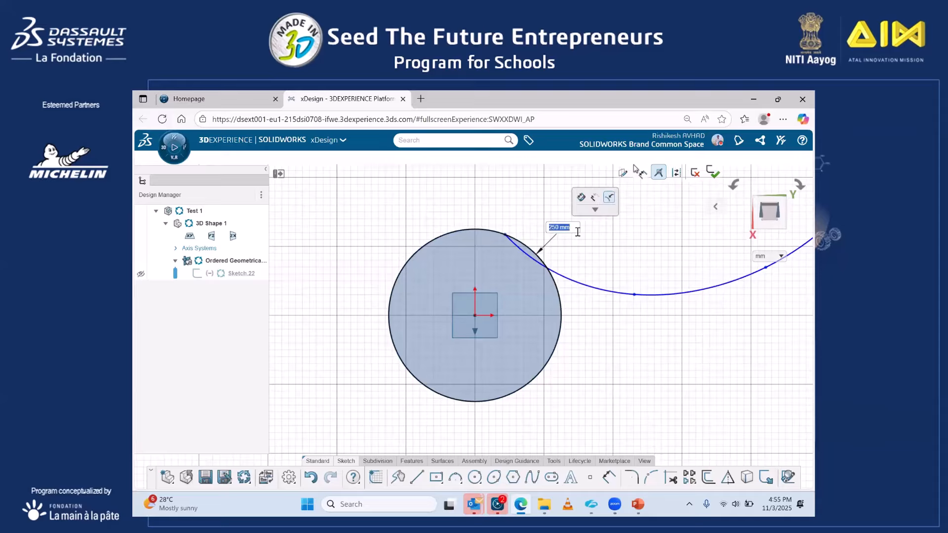
pyautogui.press('Escape')
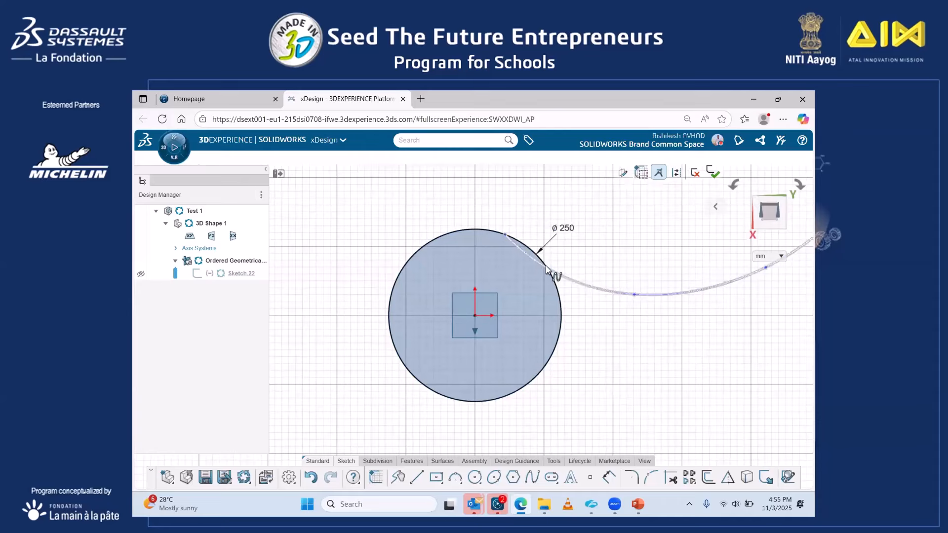
# Pull the spline closer to the circle and make it tangent to the circle at its starting point.
pyautogui.press('Escape')
pyautogui.moveTo(570, 258); pyautogui.dragTo(587, 221)
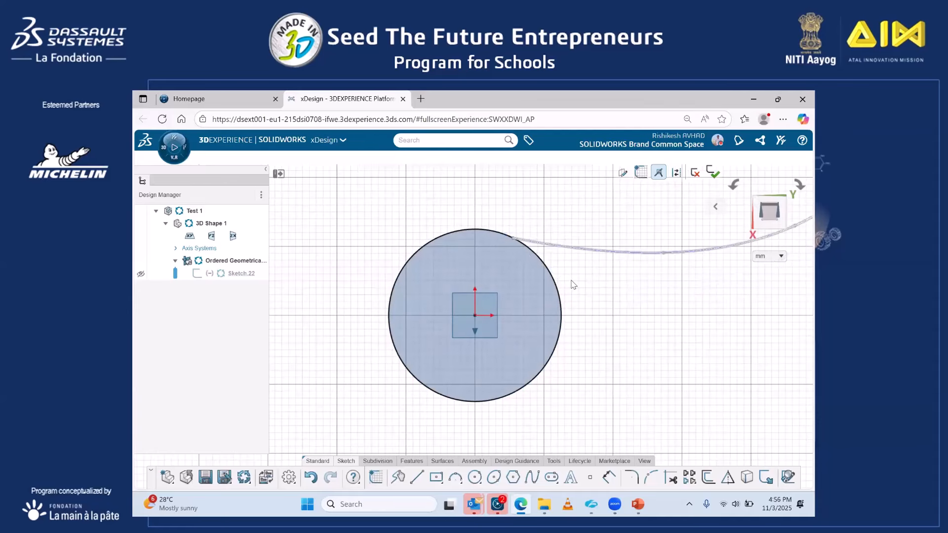
pyautogui.click(535, 260)
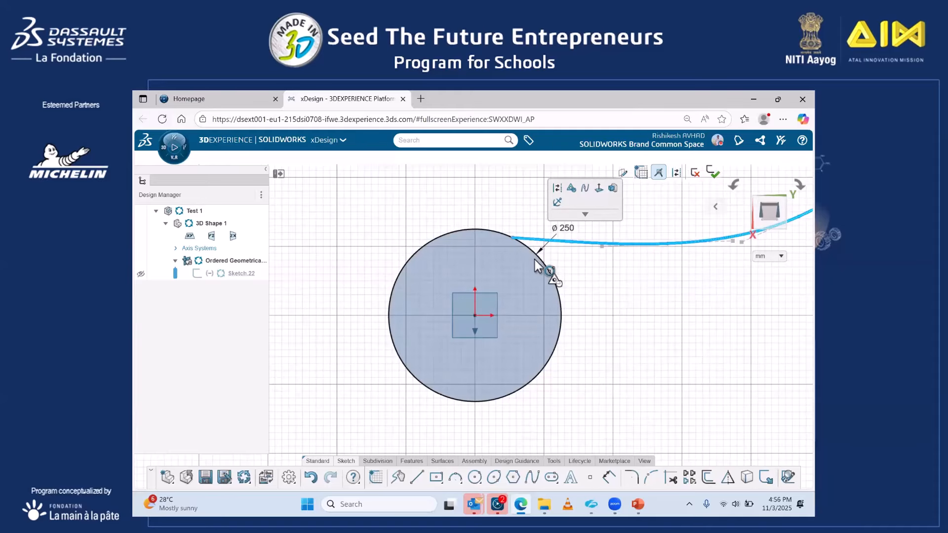
pyautogui.click(536, 262)
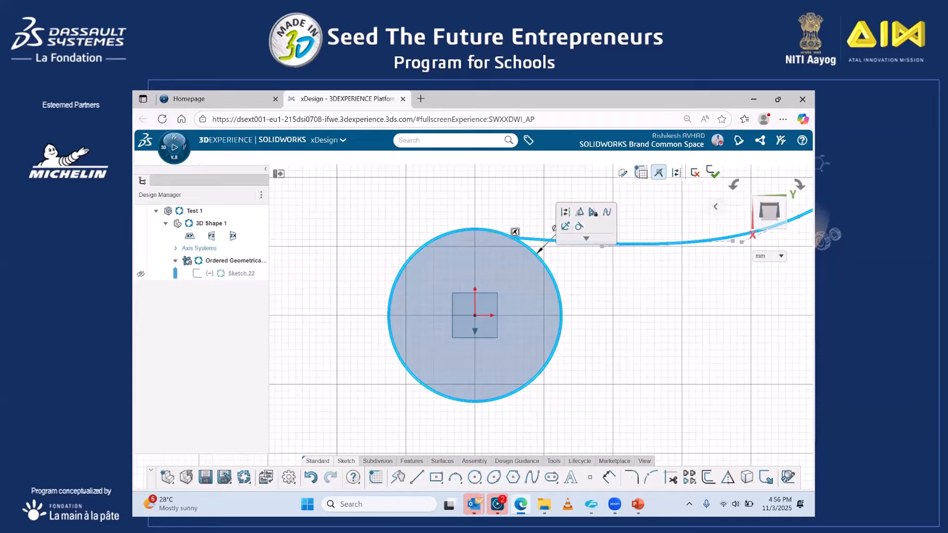
pyautogui.click(579, 225)
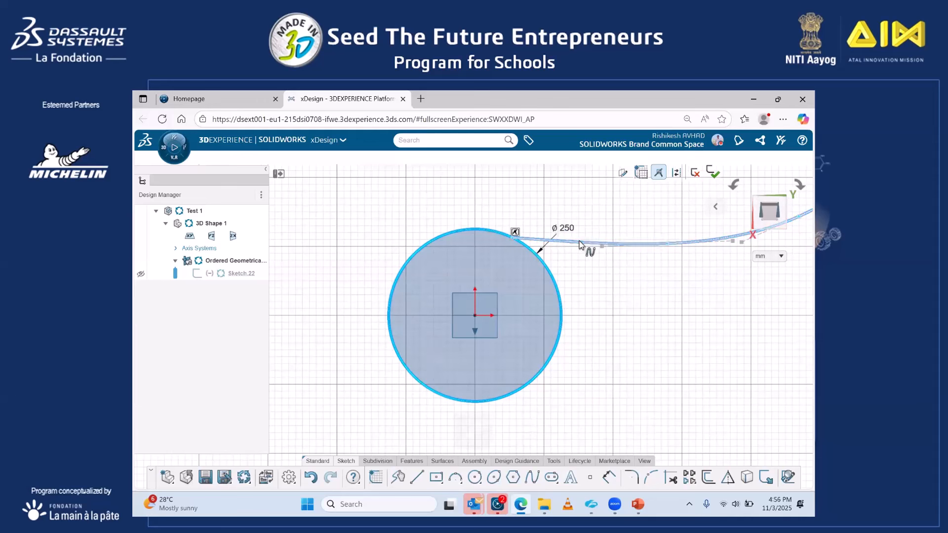
pyautogui.click(554, 278)
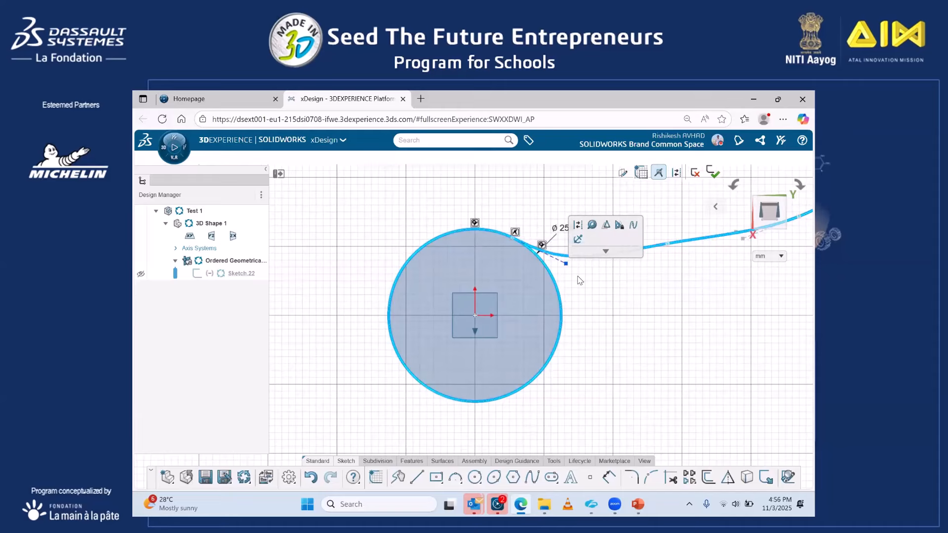
pyautogui.click(582, 305)
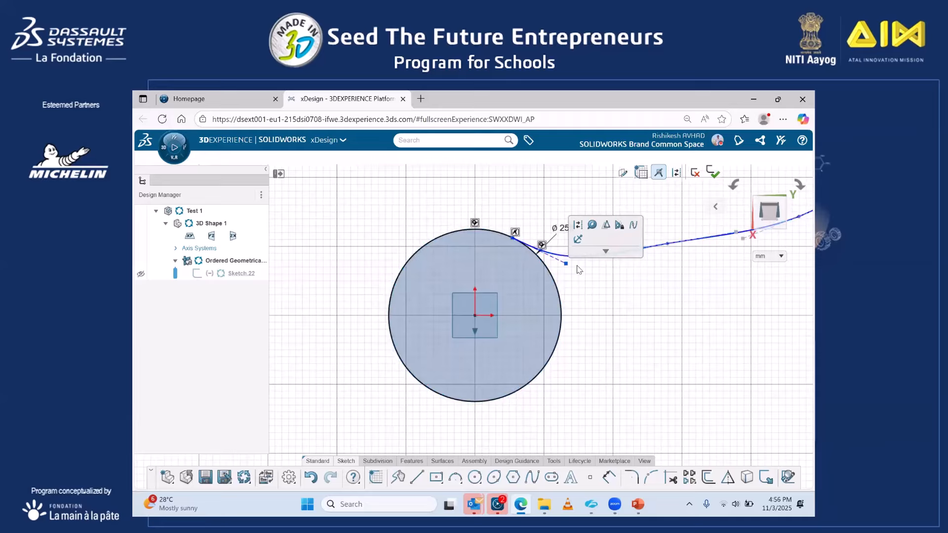
# Reshape the spline by moving its two intermediate points and its free end into a gentle upward curve.
pyautogui.moveTo(667, 245)
pyautogui.mouseDown()
pyautogui.moveTo(667, 286)
pyautogui.moveTo(666, 235)
pyautogui.moveTo(664, 245)
pyautogui.mouseUp()
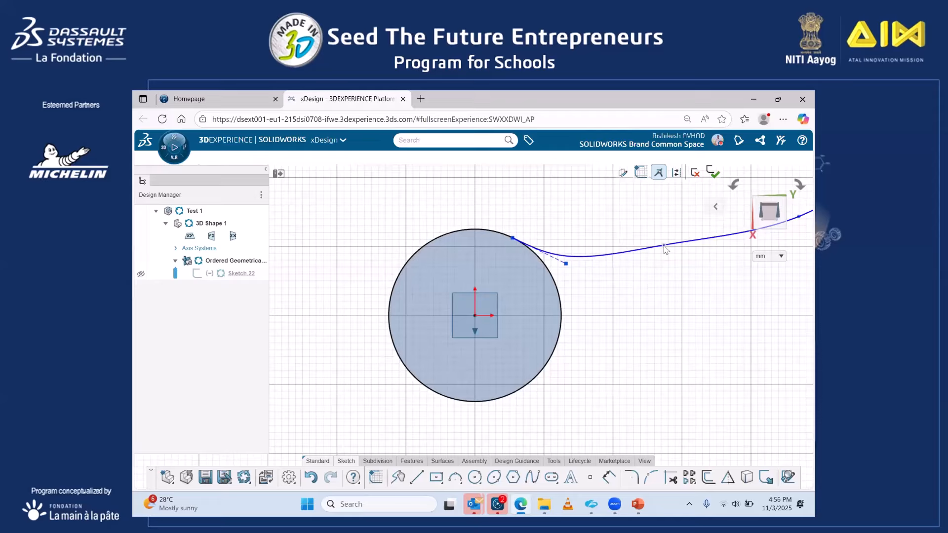
pyautogui.moveTo(663, 246); pyautogui.dragTo(644, 295)
pyautogui.scroll(2, 654, 347)
pyautogui.scroll(2, 643, 271)
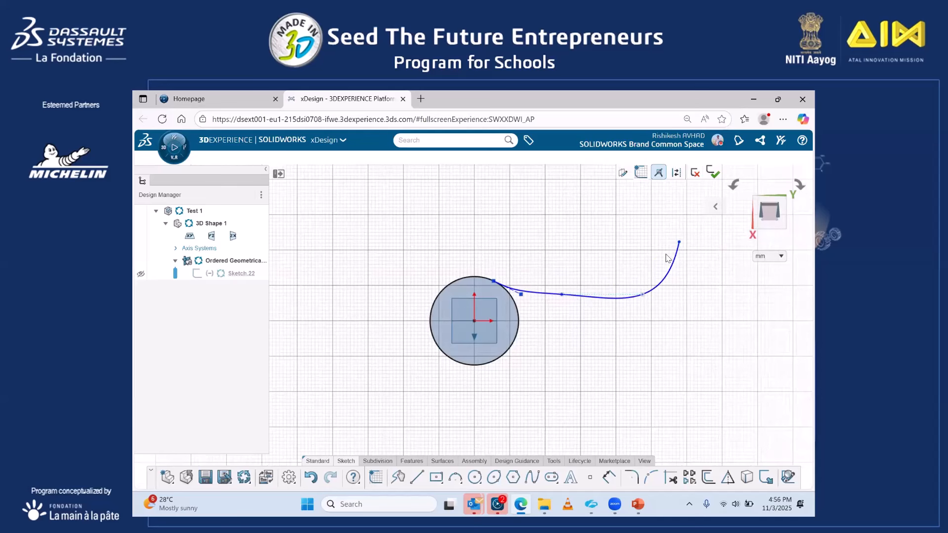
pyautogui.moveTo(679, 242); pyautogui.dragTo(692, 261)
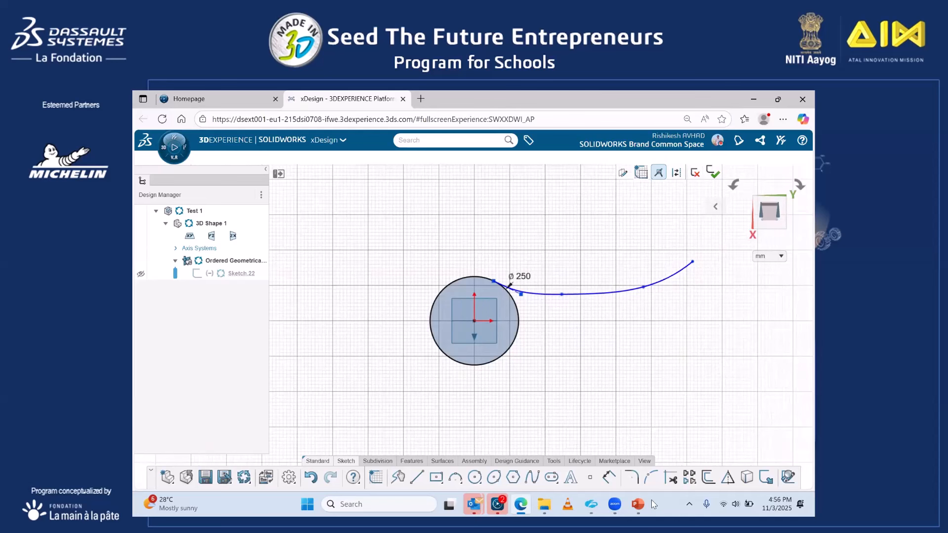
pyautogui.click(638, 504)
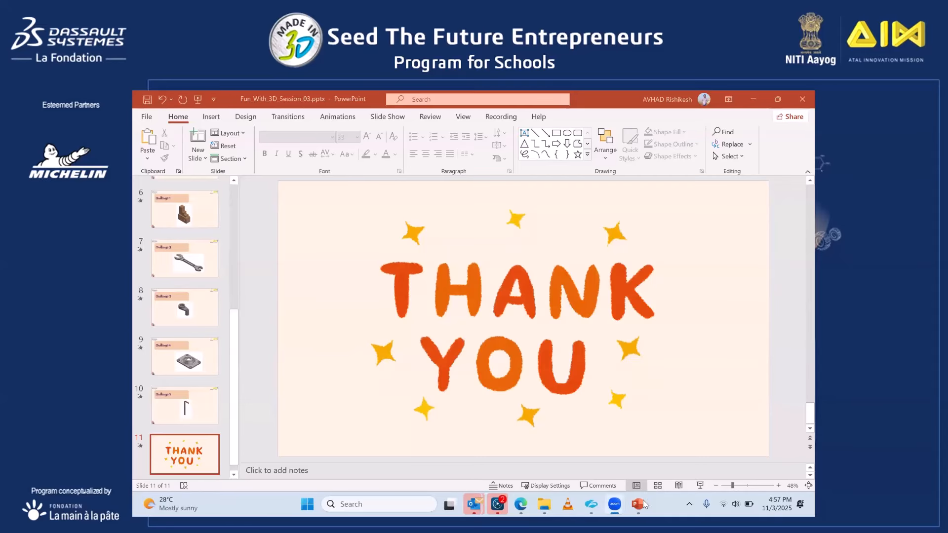
pyautogui.click(521, 503)
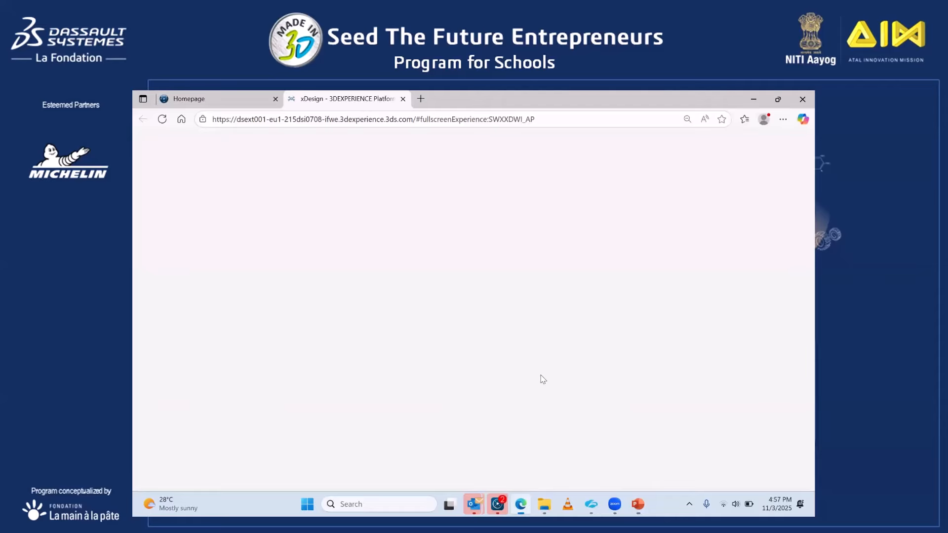
# Exit the circle-and-spline sketch and bring up the feature modelling tools.
pyautogui.click(714, 172)
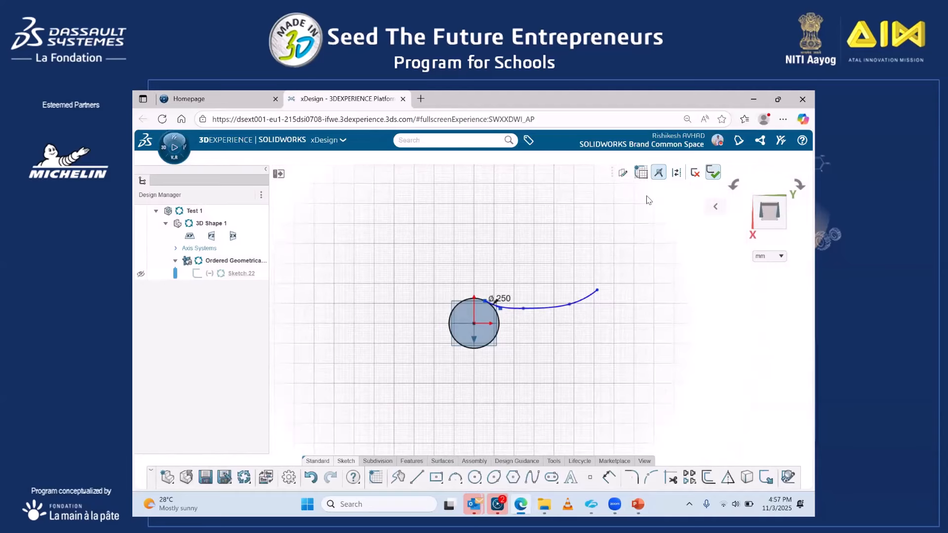
pyautogui.moveTo(540, 291); pyautogui.dragTo(586, 333, button='middle')
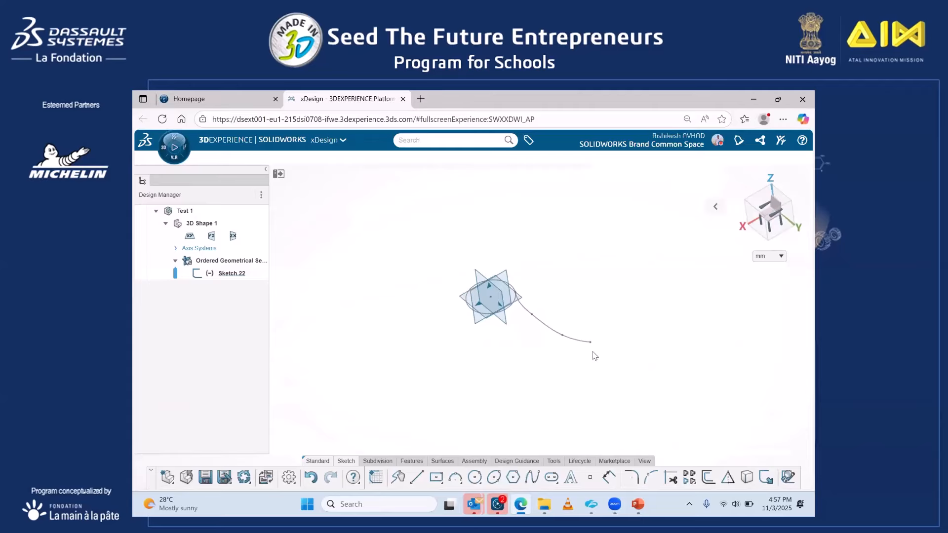
pyautogui.scroll(2, 596, 354)
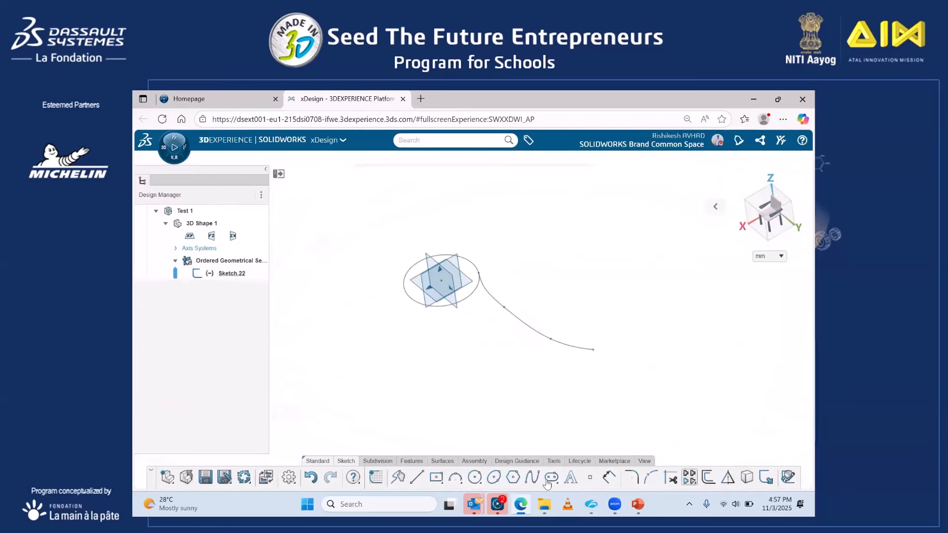
pyautogui.click(411, 461)
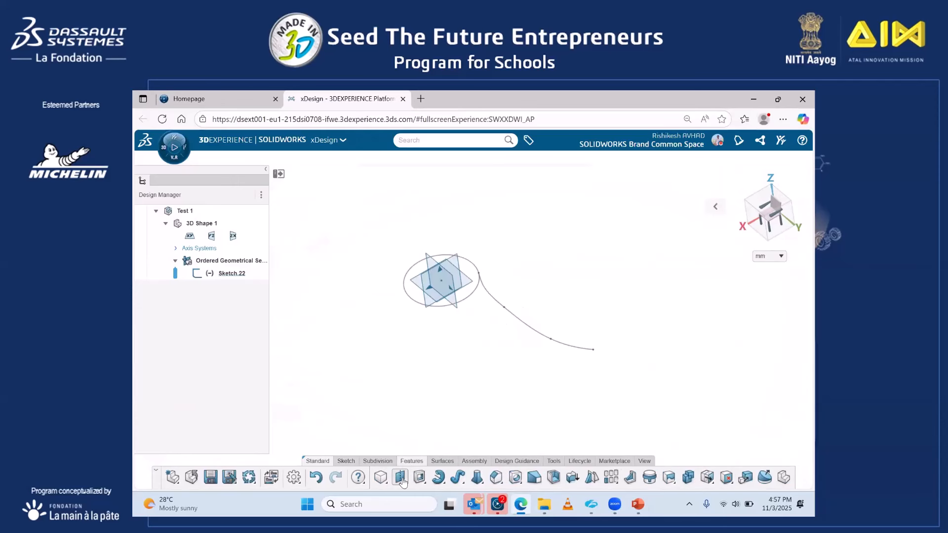
pyautogui.click(401, 478)
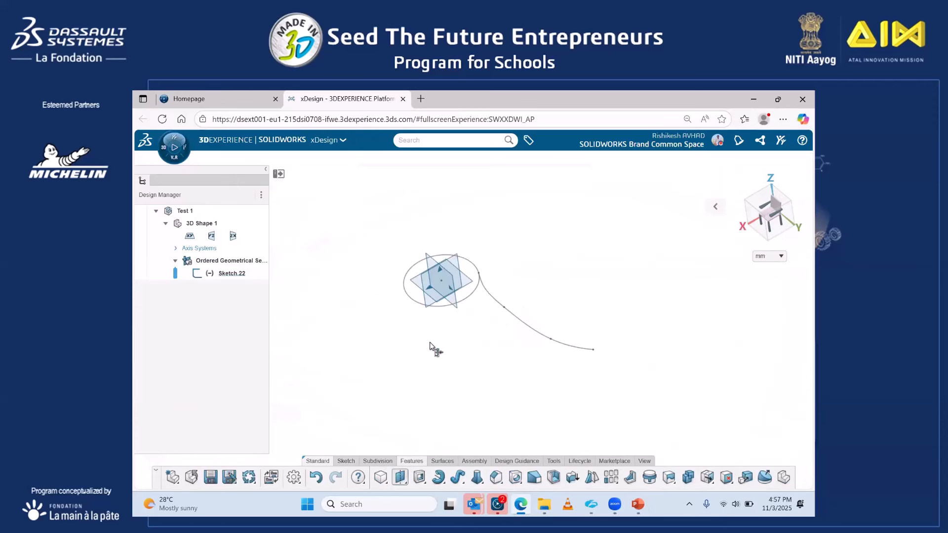
pyautogui.click(404, 486)
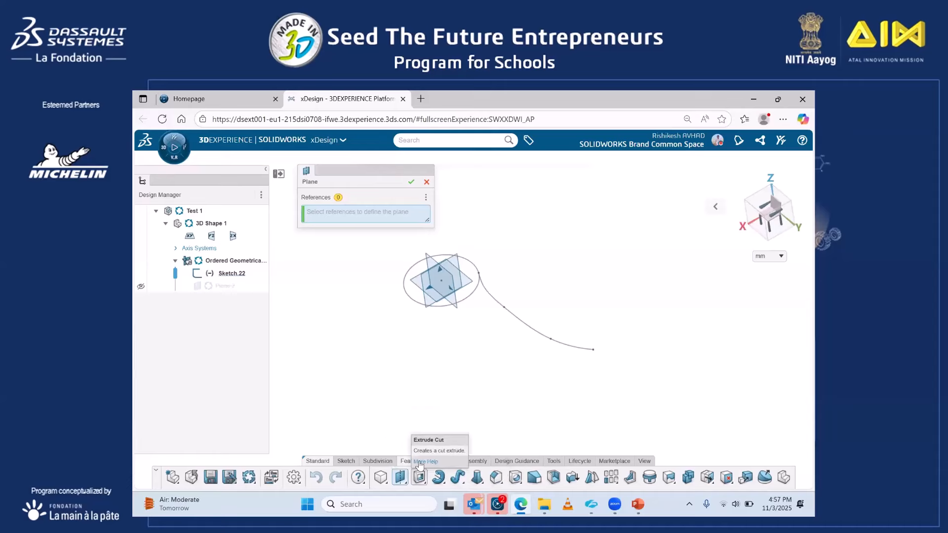
pyautogui.moveTo(400, 479)
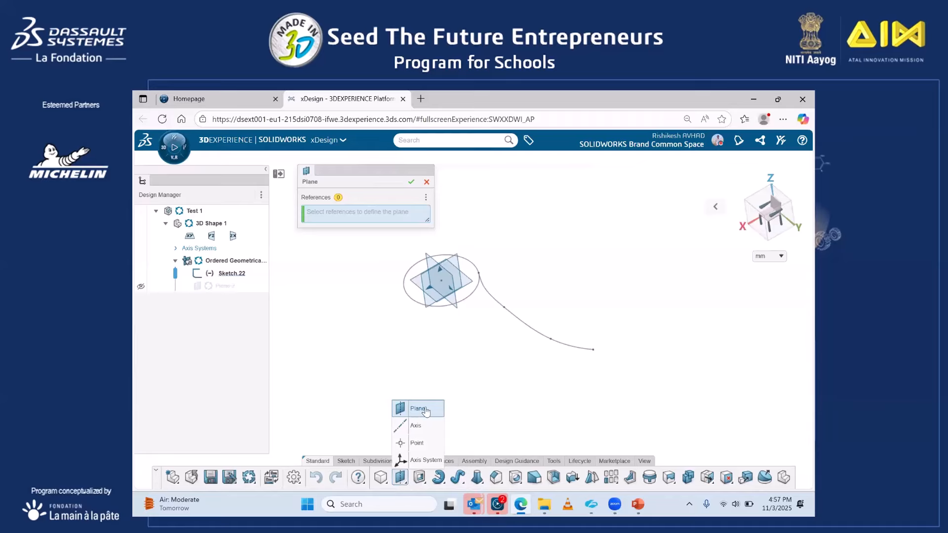
pyautogui.press('Escape')
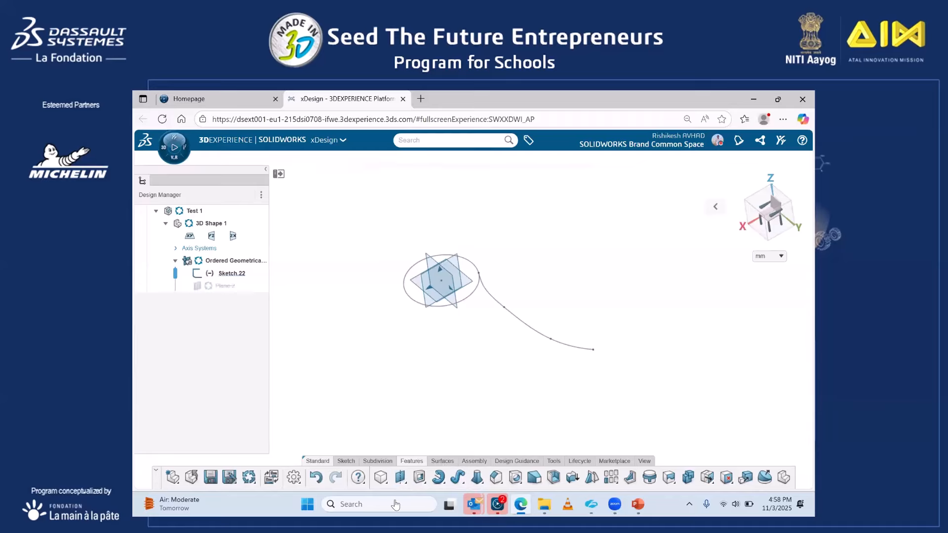
# Create a reference plane parallel to the ZX plane through the spline's free end point, and enlarge its outline.
pyautogui.click(399, 479)
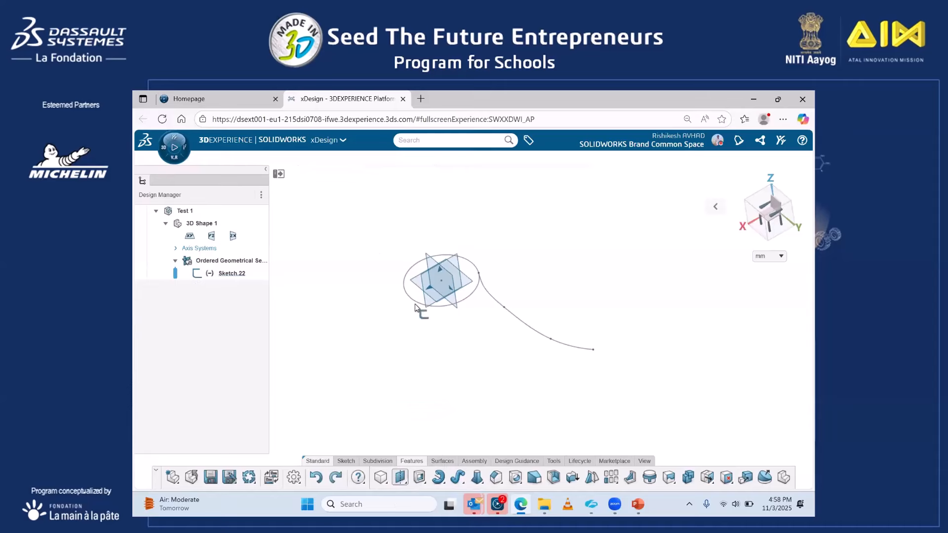
pyautogui.click(427, 275)
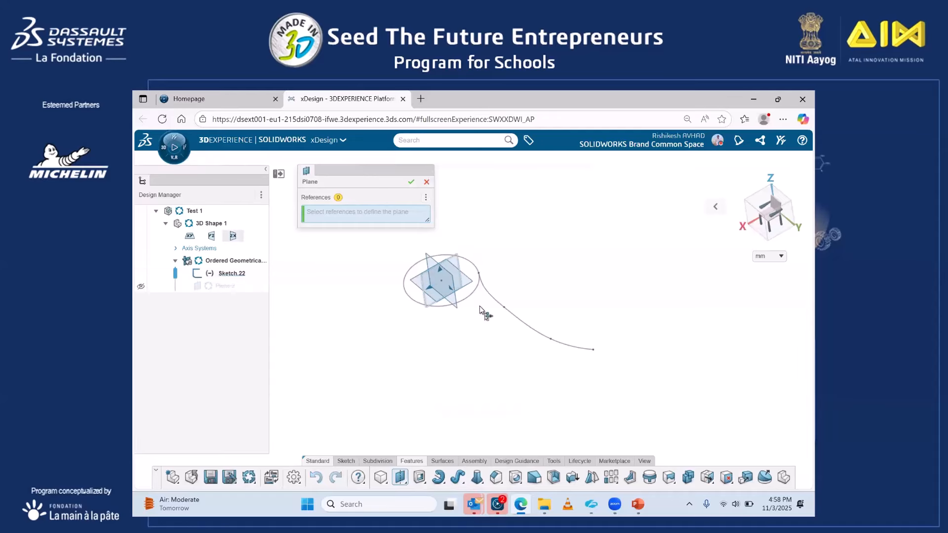
pyautogui.click(593, 350)
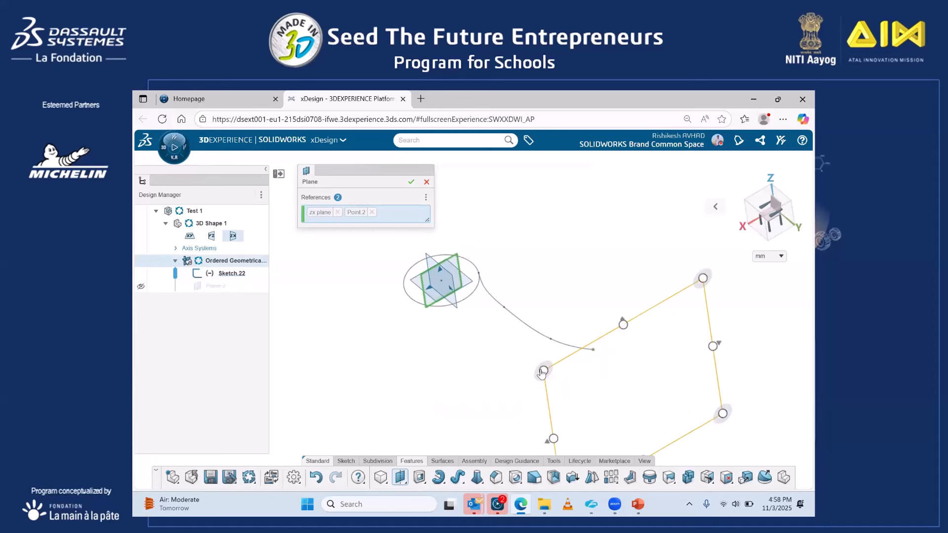
pyautogui.moveTo(462, 312); pyautogui.dragTo(441, 297)
pyautogui.scroll(-5, 571, 328)
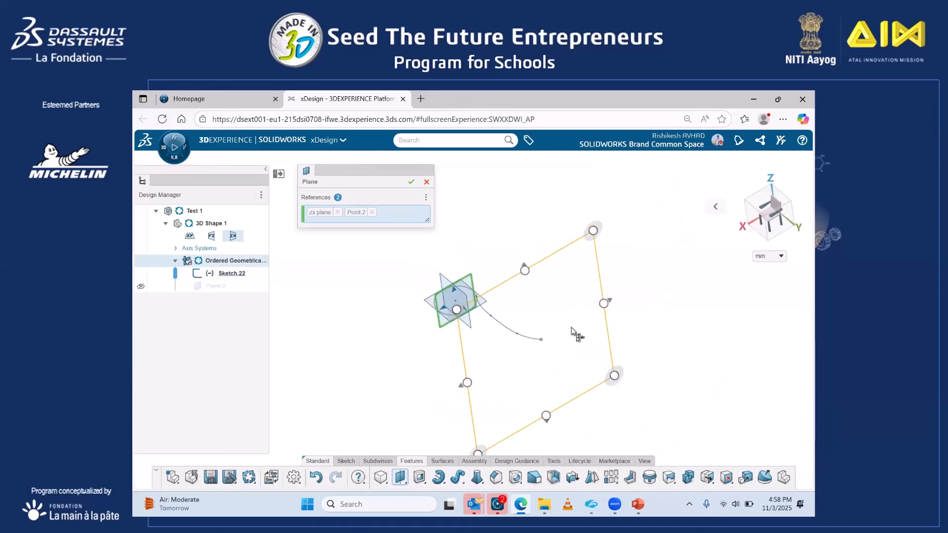
pyautogui.moveTo(571, 328); pyautogui.dragTo(583, 290, button='middle')
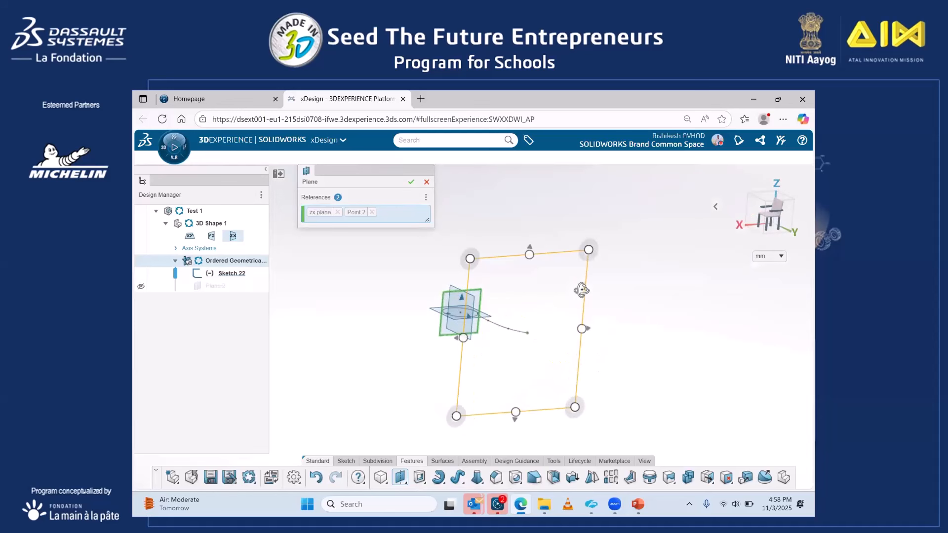
pyautogui.click(410, 182)
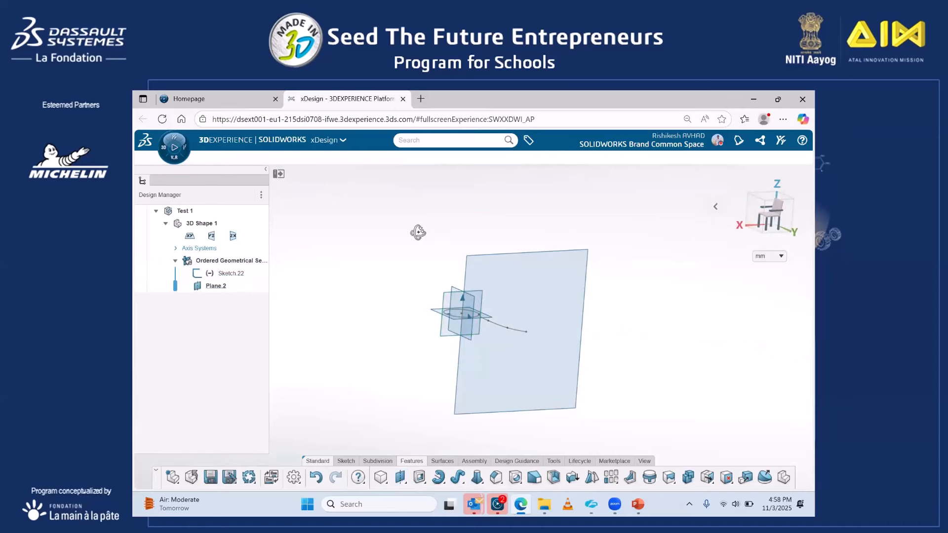
# Extrude the circle as a solid with a blind distance of 75 mm.
pyautogui.moveTo(419, 232)
pyautogui.mouseDown(button='middle')
pyautogui.moveTo(393, 232)
pyautogui.moveTo(425, 220)
pyautogui.moveTo(485, 230)
pyautogui.moveTo(516, 316)
pyautogui.mouseUp(button='middle')
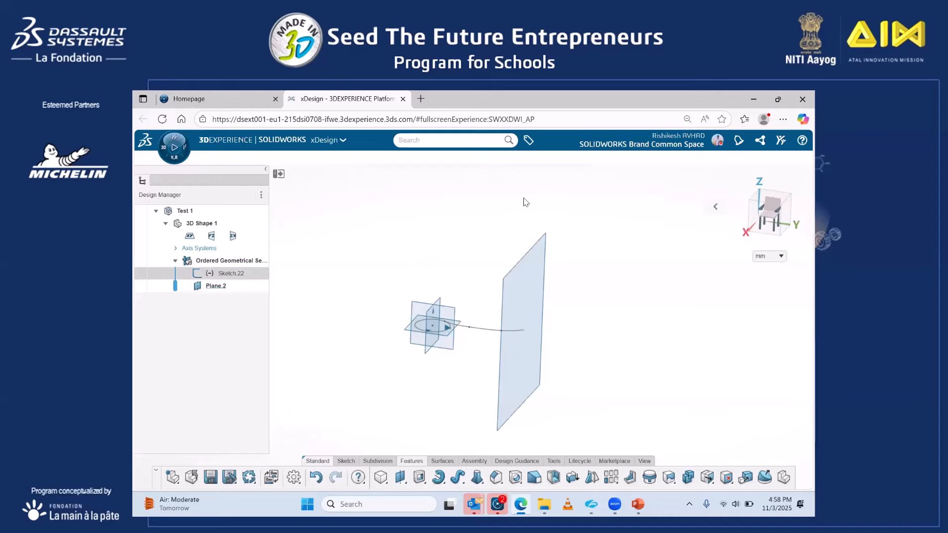
pyautogui.moveTo(459, 289); pyautogui.dragTo(425, 310, button='middle')
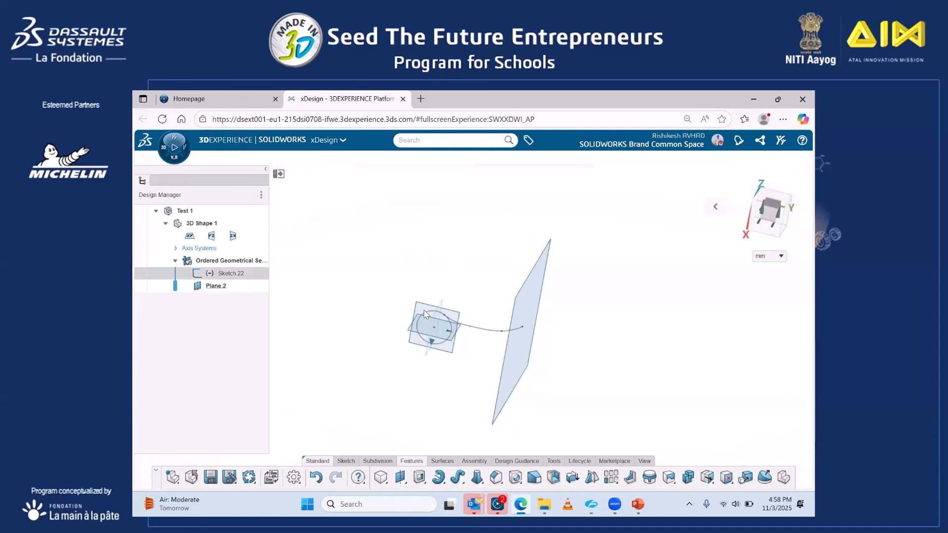
pyautogui.click(428, 315)
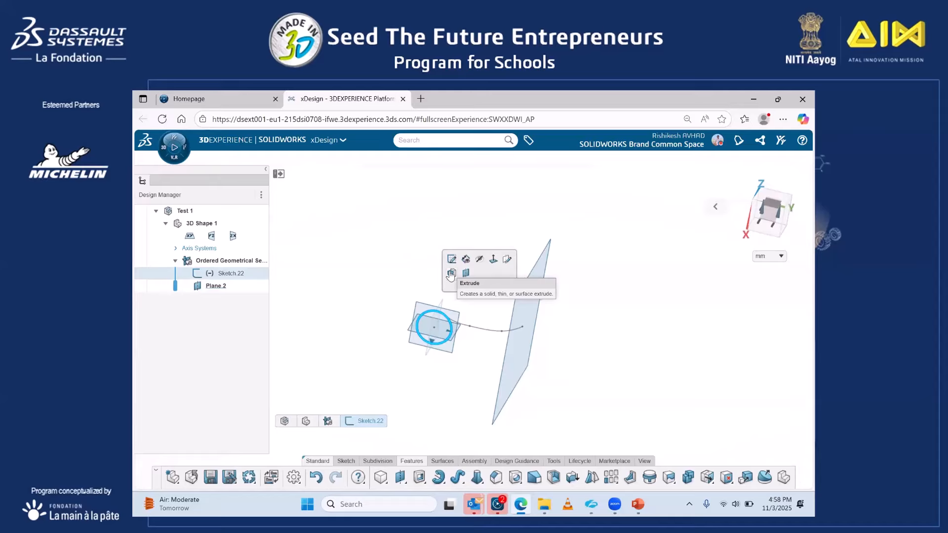
pyautogui.click(420, 477)
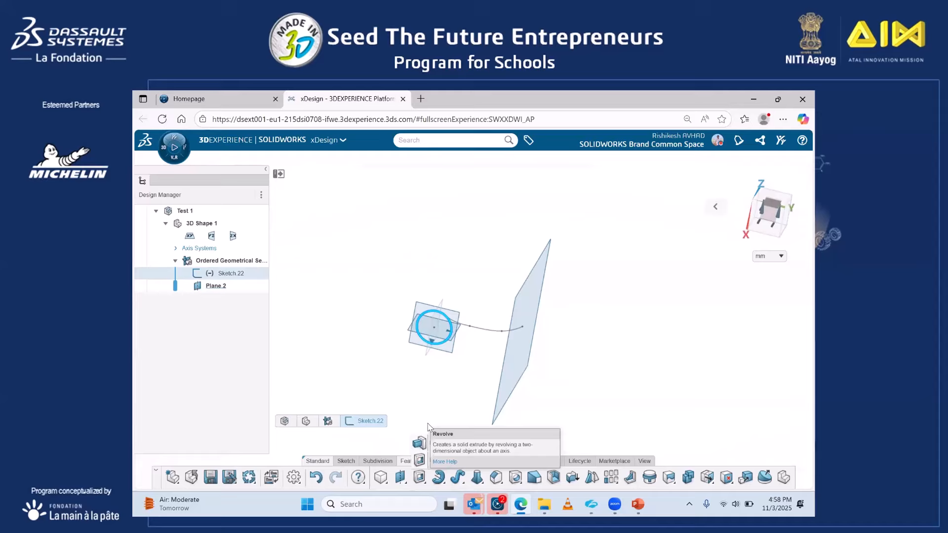
pyautogui.click(451, 346)
pyautogui.click(429, 316)
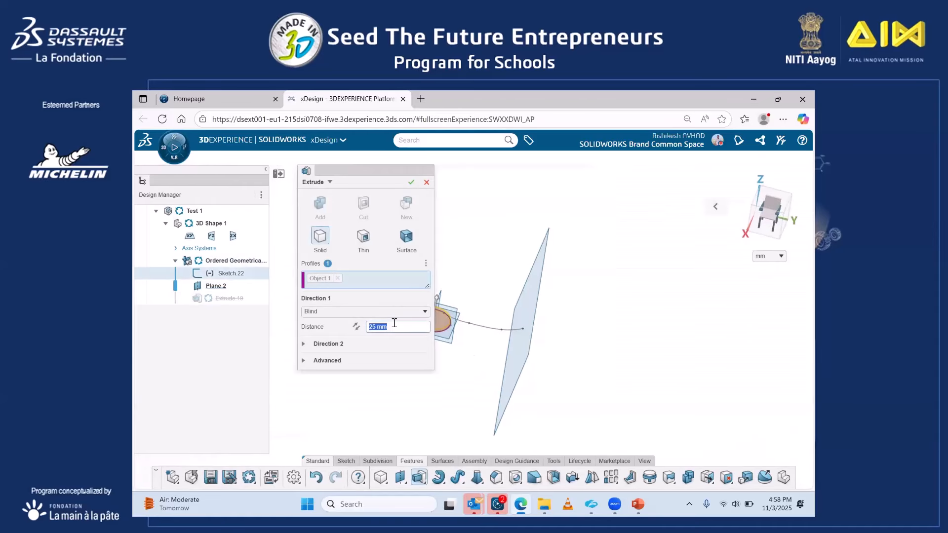
pyautogui.write('75mm')
pyautogui.press('Return')
pyautogui.click(412, 186)
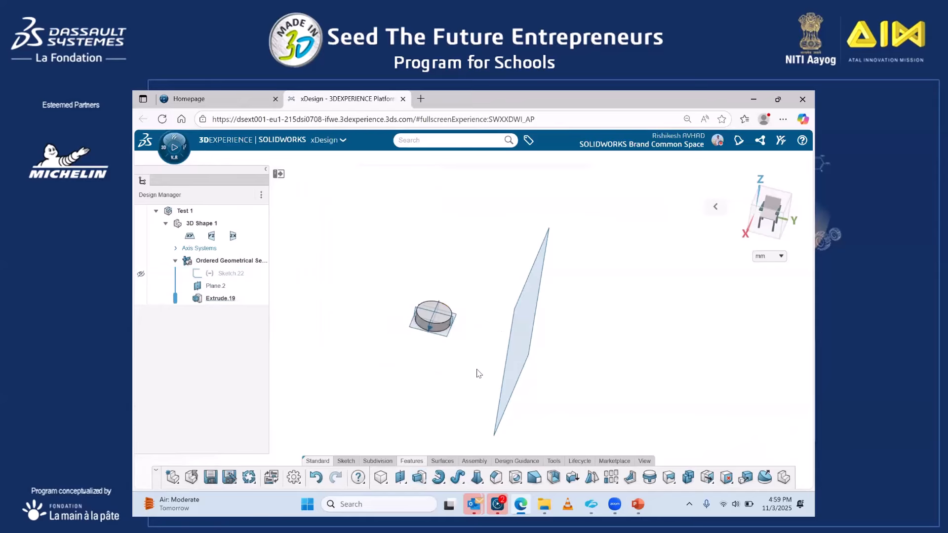
# Create a sketch on the disc's top face and convert the face's circular edge into sketch geometry.
pyautogui.moveTo(428, 367); pyautogui.dragTo(435, 332, button='middle')
pyautogui.scroll(3, 437, 331)
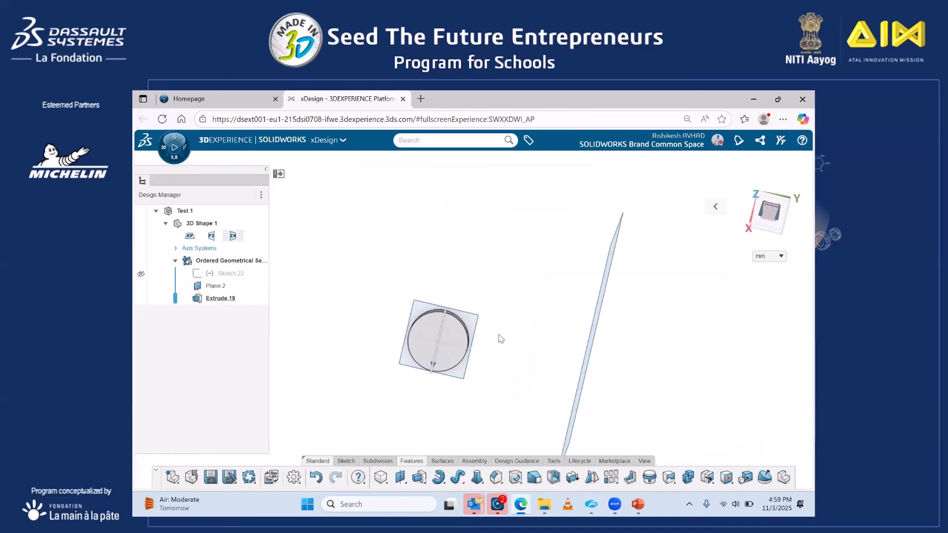
pyautogui.click(454, 334)
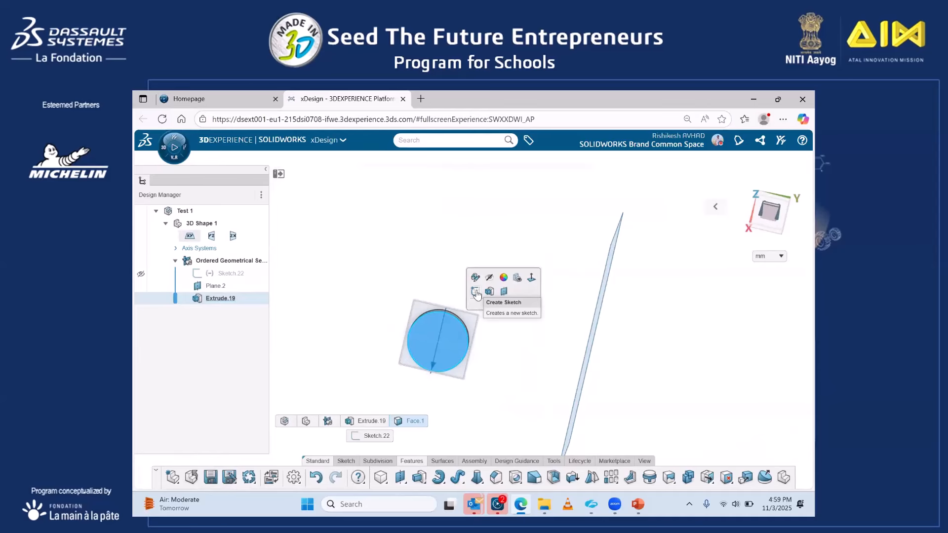
pyautogui.click(475, 292)
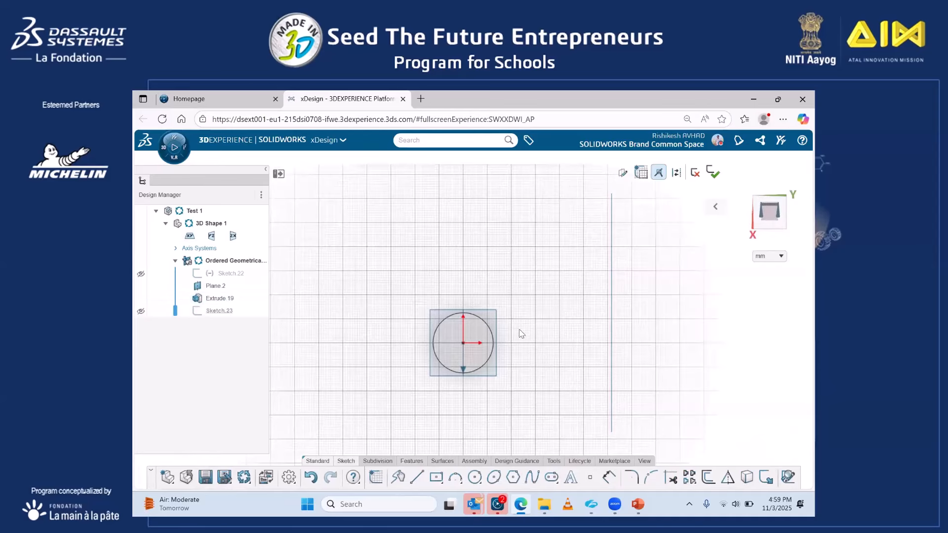
pyautogui.scroll(3, 485, 334)
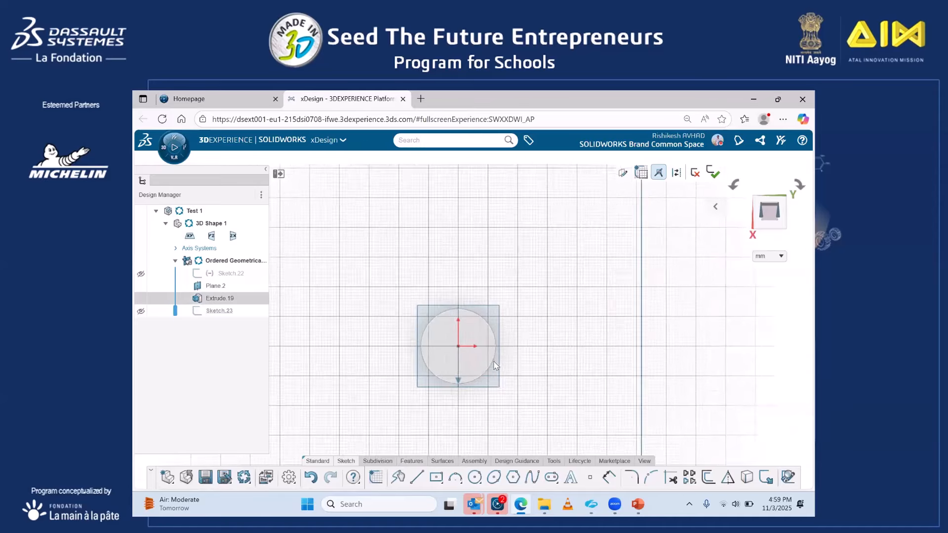
pyautogui.click(492, 328)
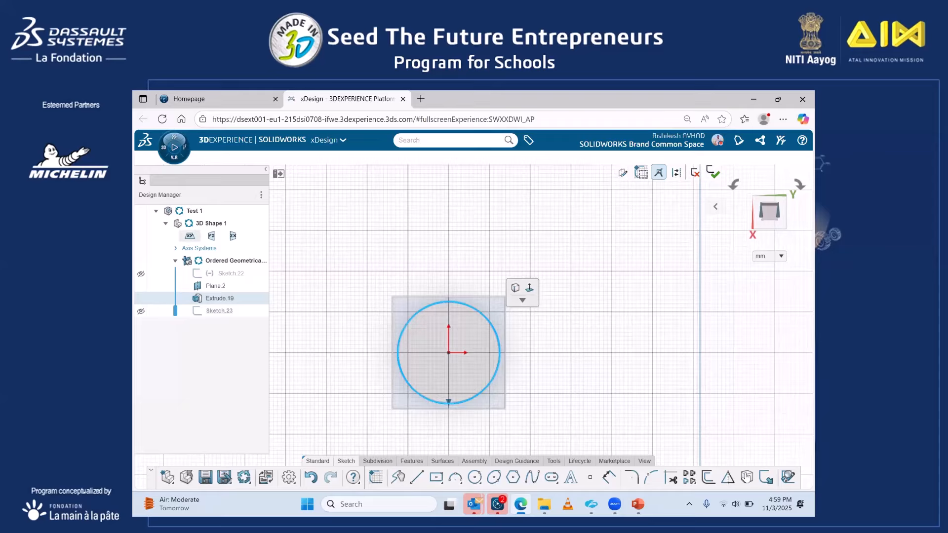
pyautogui.click(344, 460)
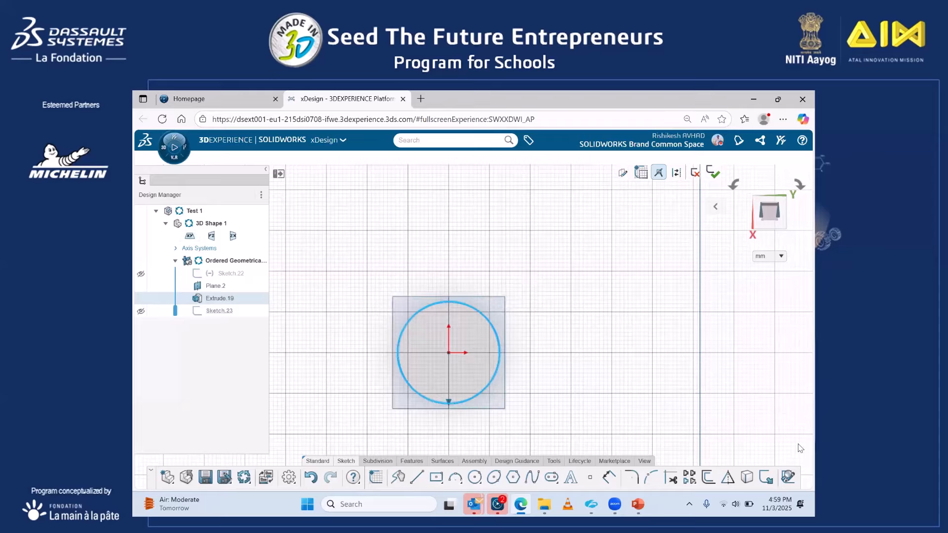
pyautogui.click(747, 477)
pyautogui.moveTo(542, 392); pyautogui.dragTo(546, 300, button='middle')
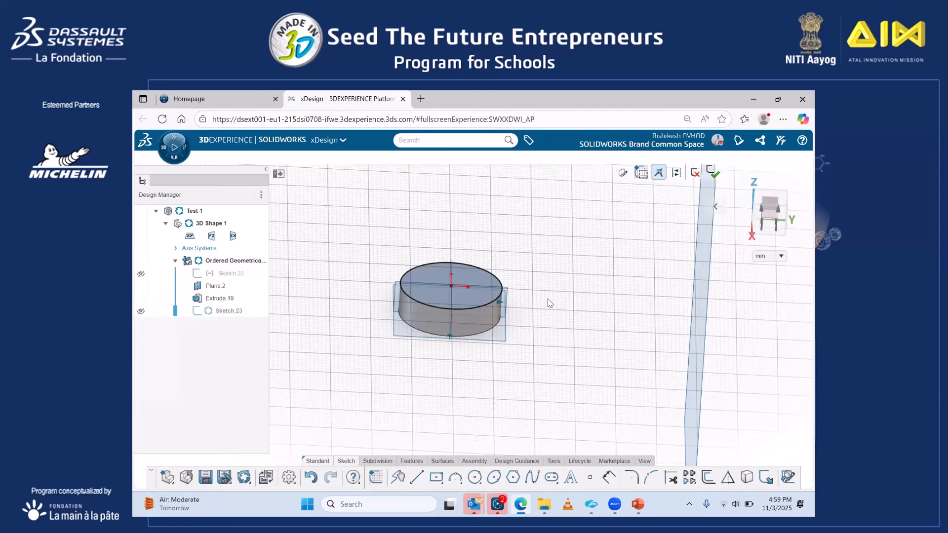
# Extrude the converted circle upward as an added solid with a blind distance of 75 mm.
pyautogui.click(419, 462)
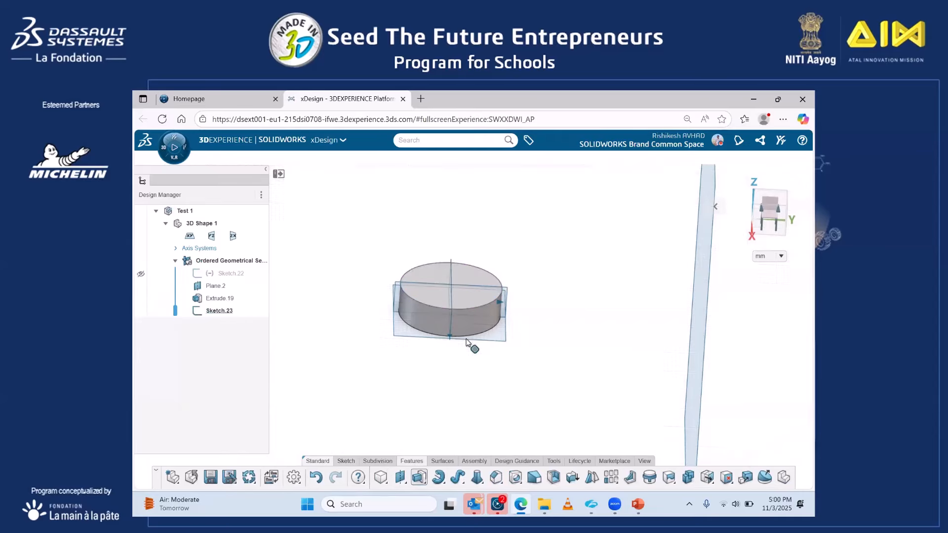
pyautogui.click(467, 339)
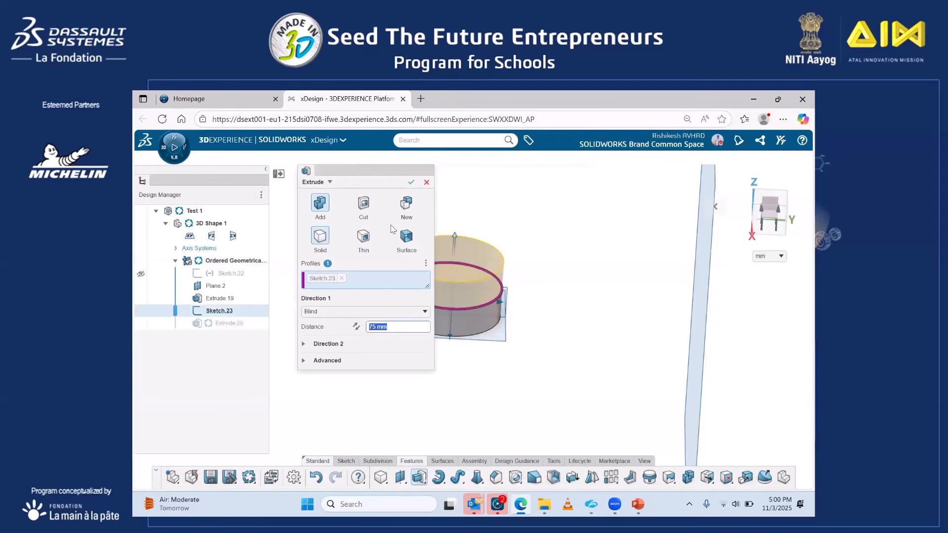
pyautogui.click(411, 182)
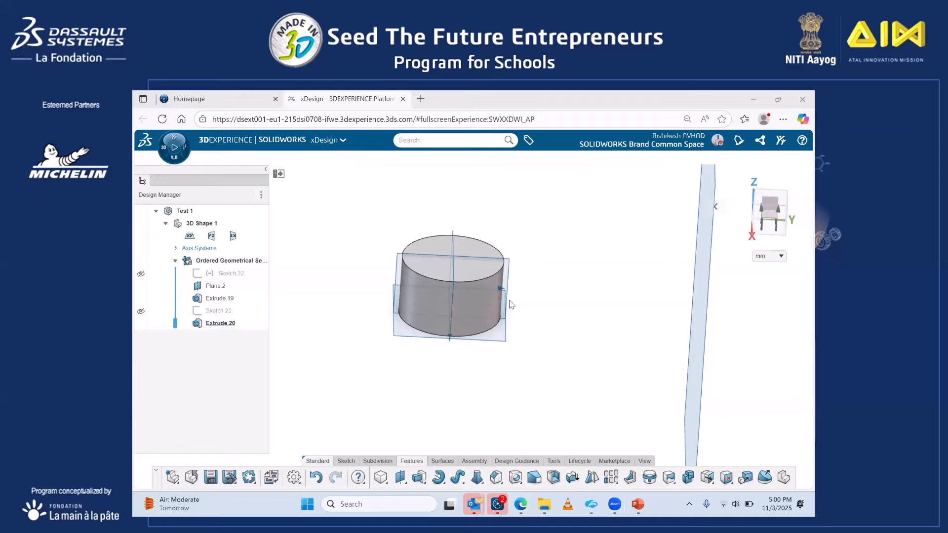
pyautogui.scroll(-5, 502, 302)
pyautogui.scroll(5, 502, 303)
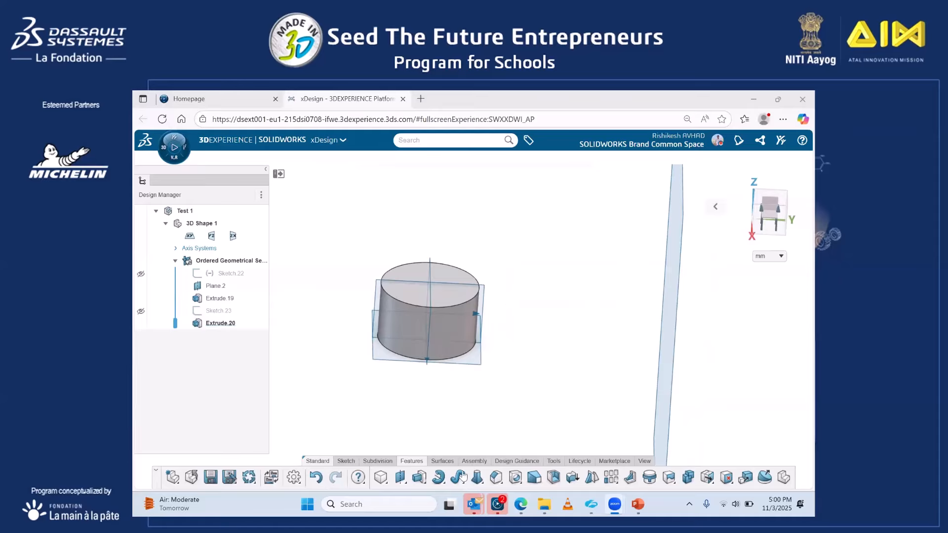
pyautogui.click(442, 485)
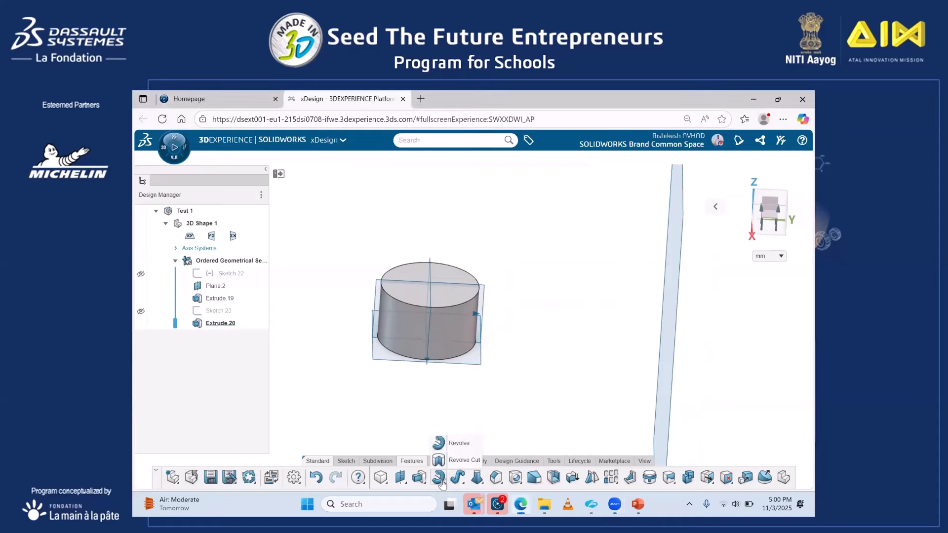
pyautogui.scroll(3, 490, 265)
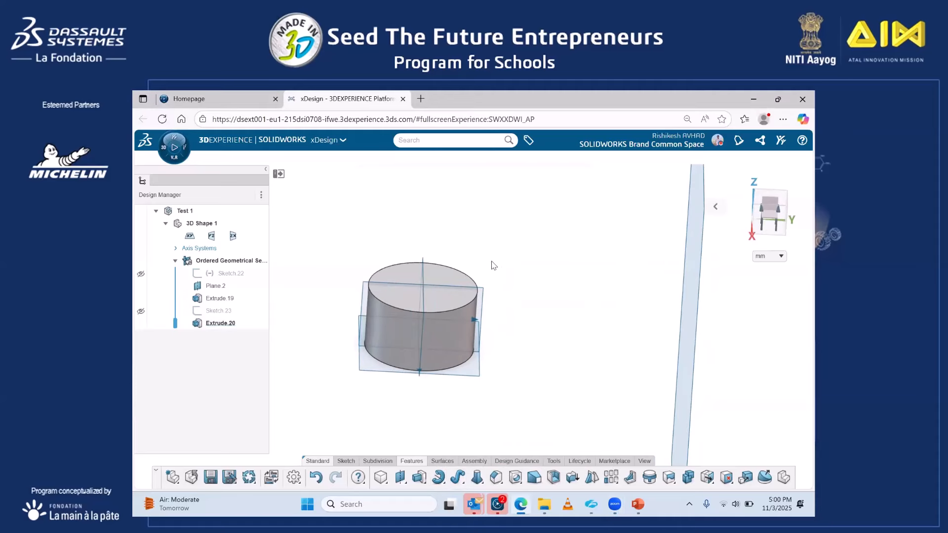
pyautogui.scroll(-4, 464, 318)
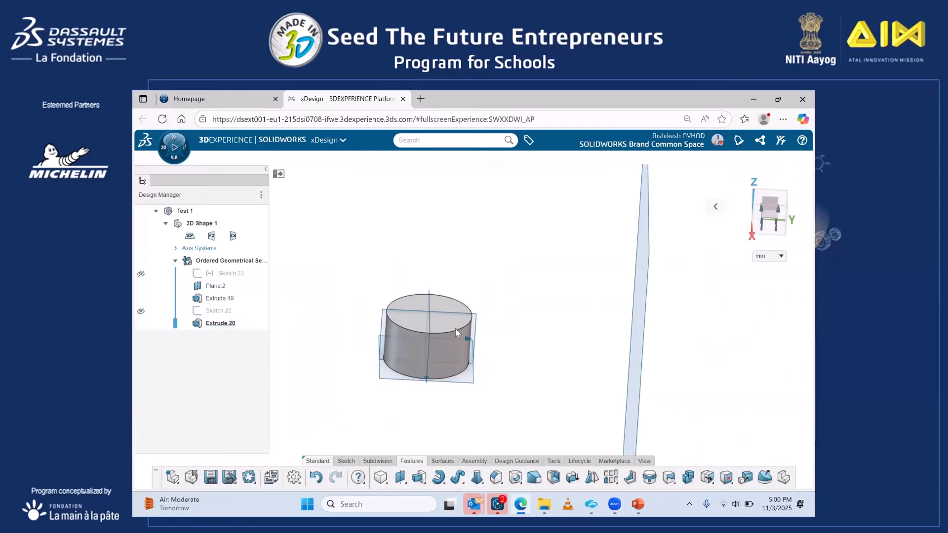
# In a new sketch on the YZ plane, draw a spline from the cylinder's top outer corner upward and outward through two intermediate points.
pyautogui.click(474, 357)
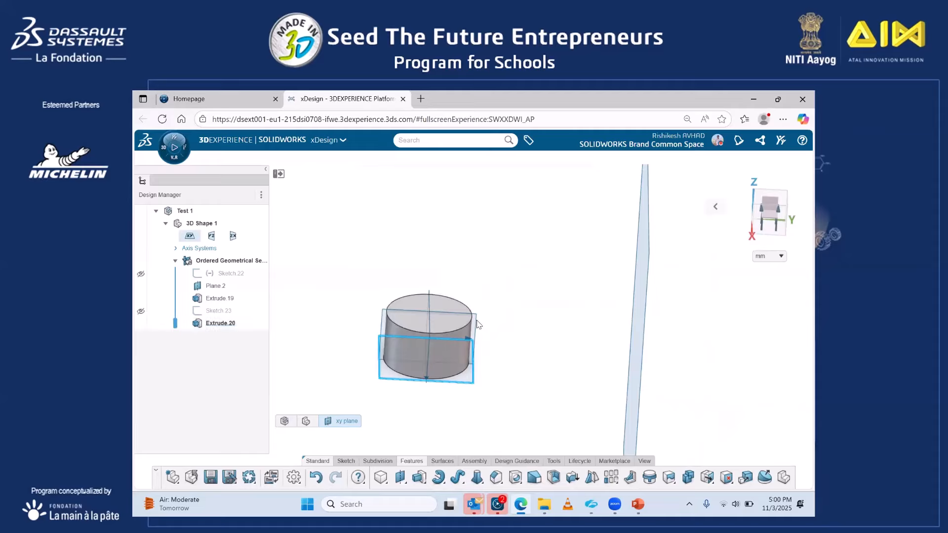
pyautogui.press('s')
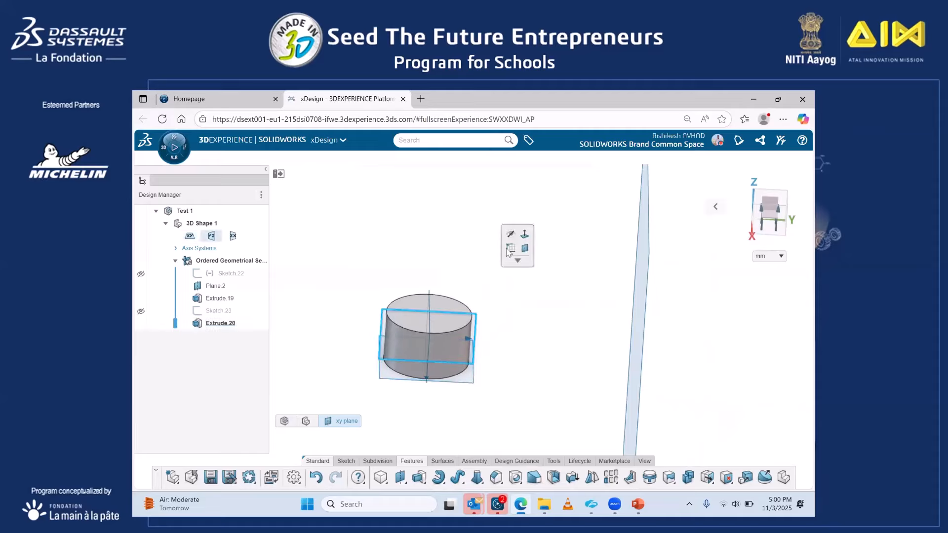
pyautogui.click(509, 252)
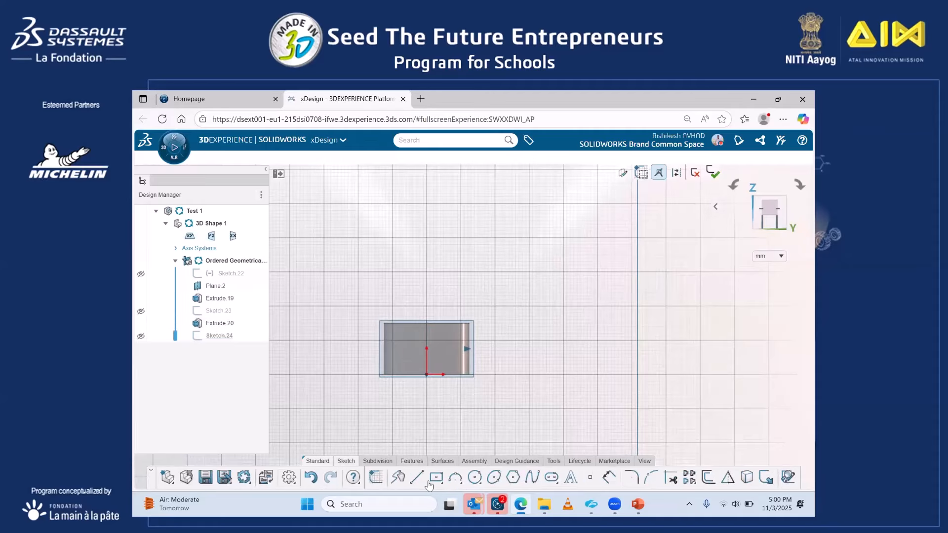
pyautogui.click(532, 477)
pyautogui.scroll(1, 469, 324)
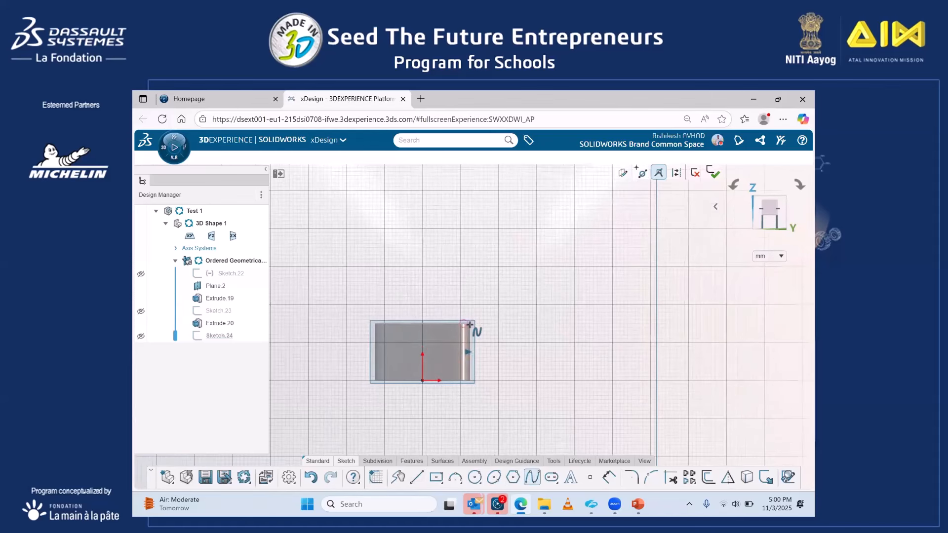
pyautogui.scroll(4, 470, 324)
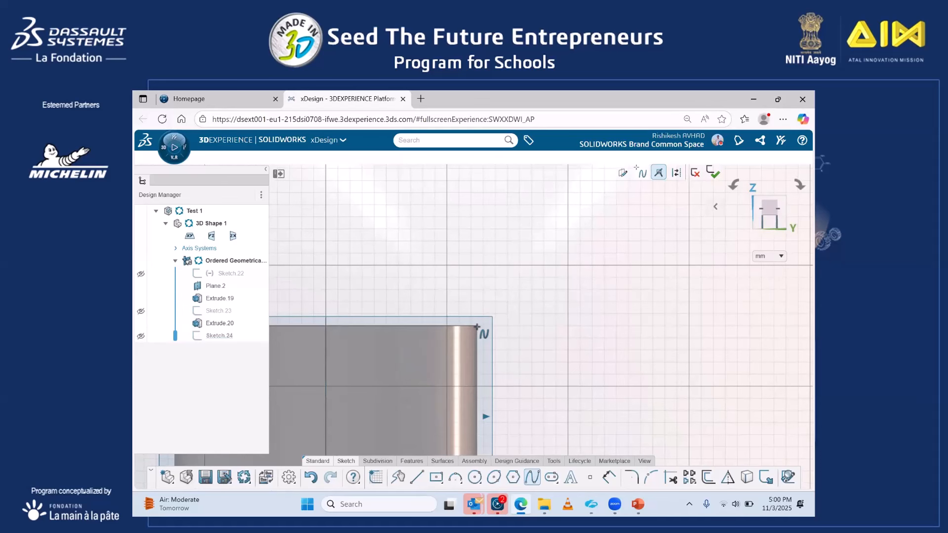
pyautogui.click(477, 325)
pyautogui.click(522, 255)
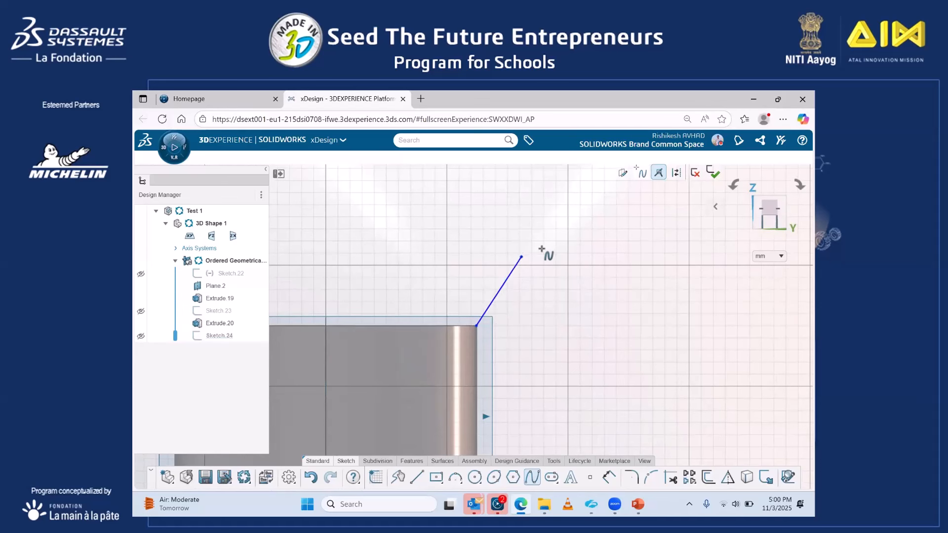
pyautogui.scroll(-5, 542, 248)
pyautogui.click(531, 233)
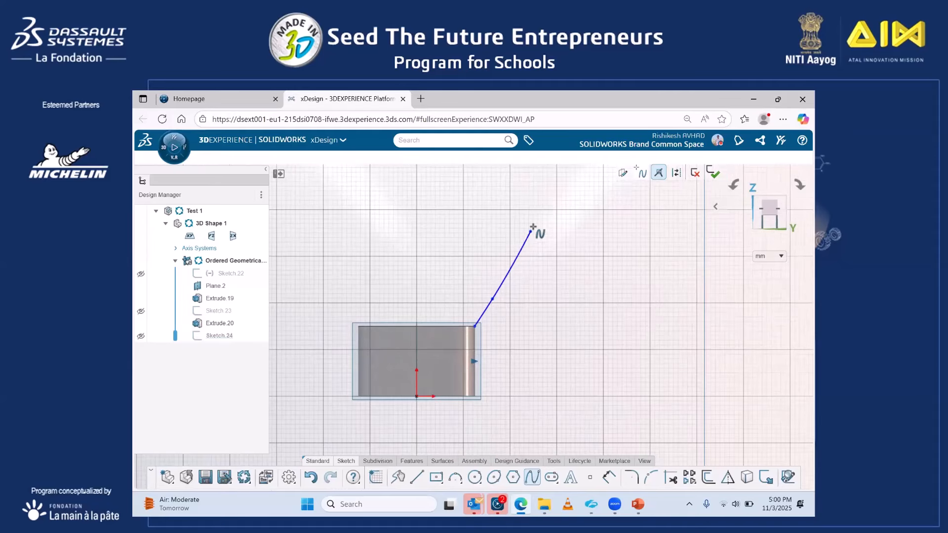
pyautogui.click(538, 204)
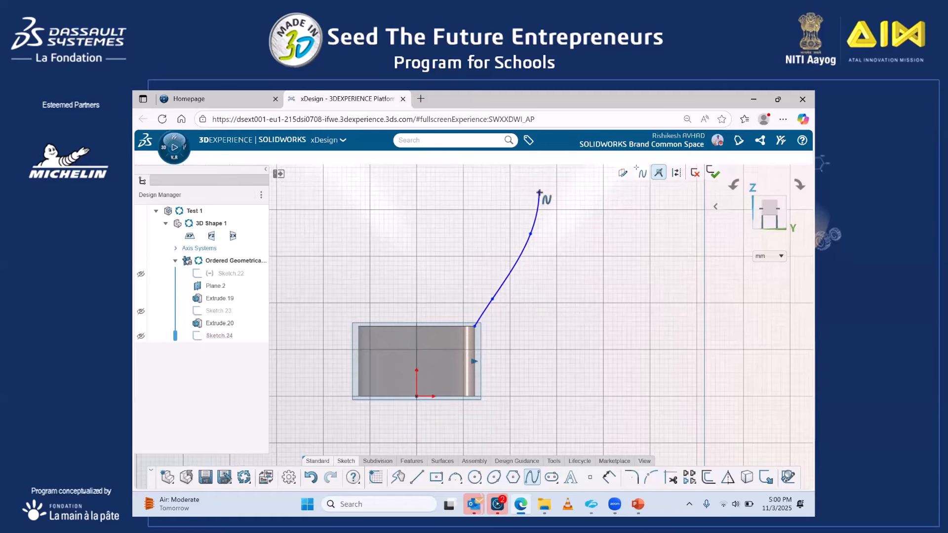
pyautogui.doubleClick(539, 192)
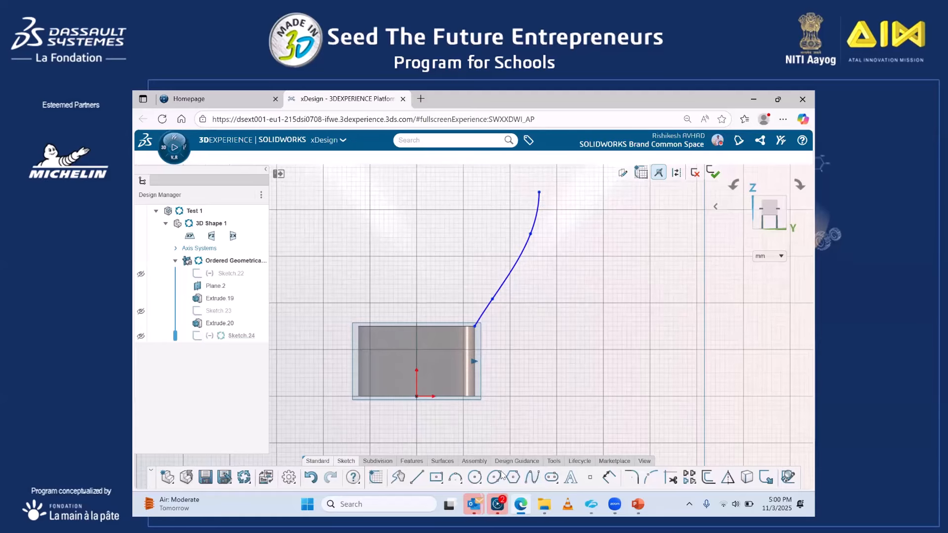
# Close the spline profile with a horizontal top line about 120 mm long, a slanted inner line and a base line about 76 mm long, finishing the sketch.
pyautogui.click(416, 477)
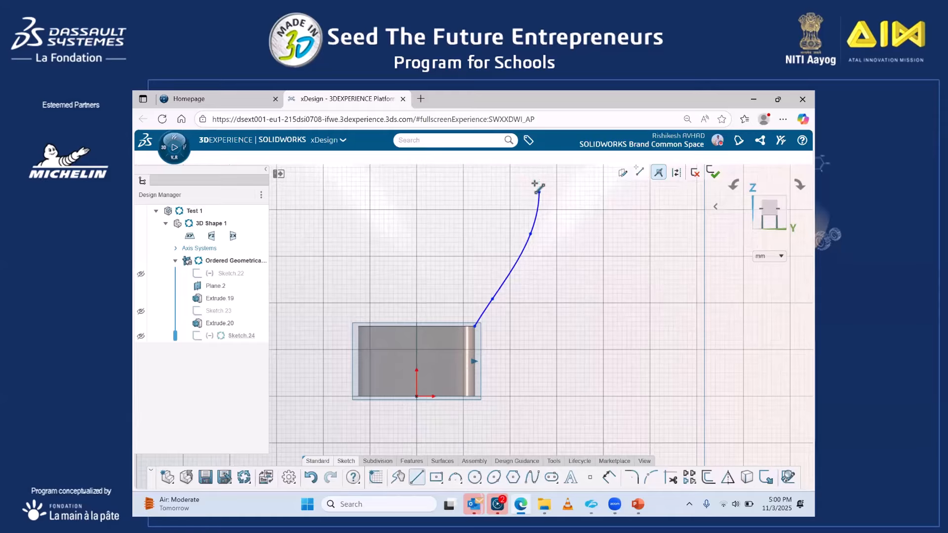
pyautogui.click(539, 192)
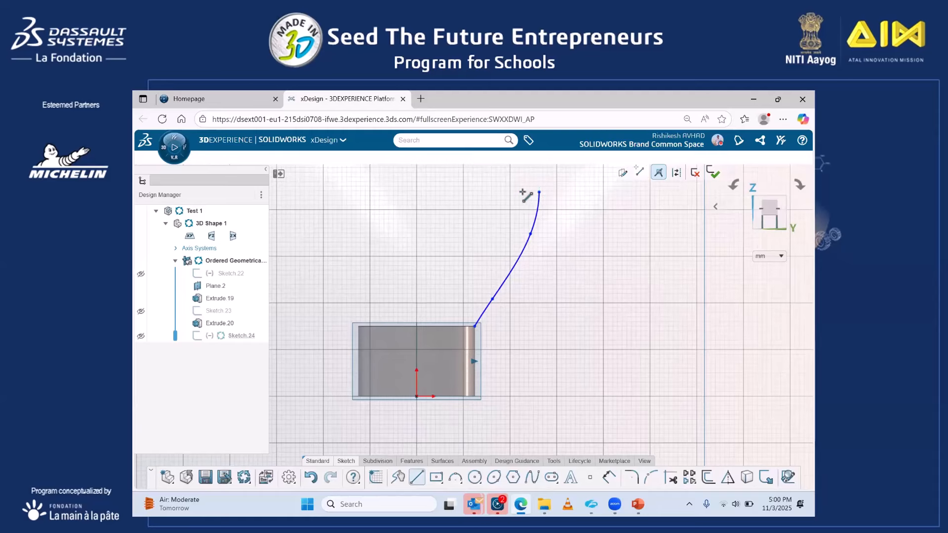
pyautogui.click(484, 193)
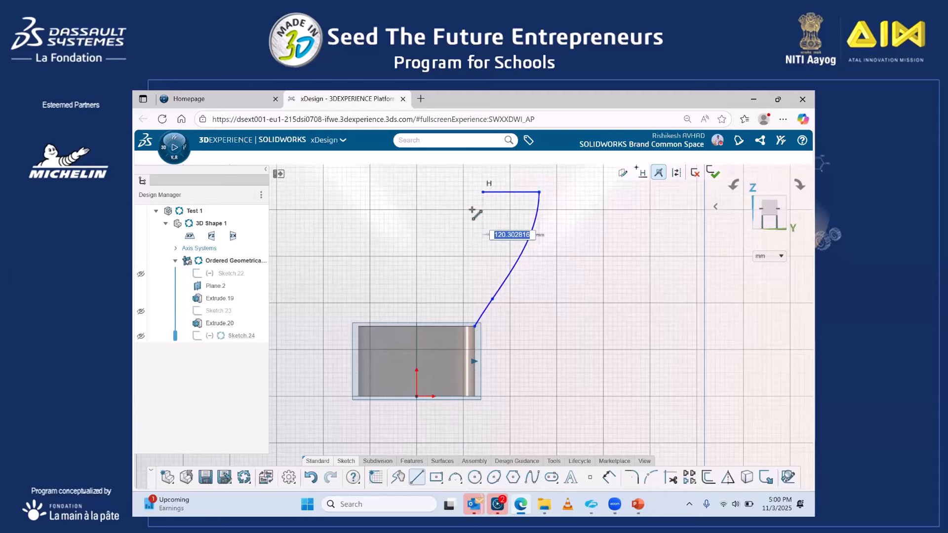
pyautogui.click(440, 326)
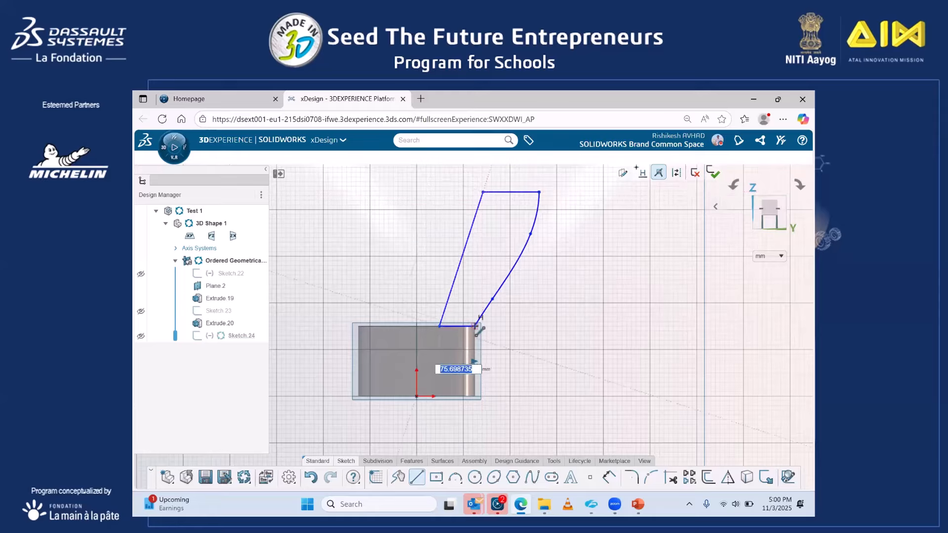
pyautogui.click(475, 326)
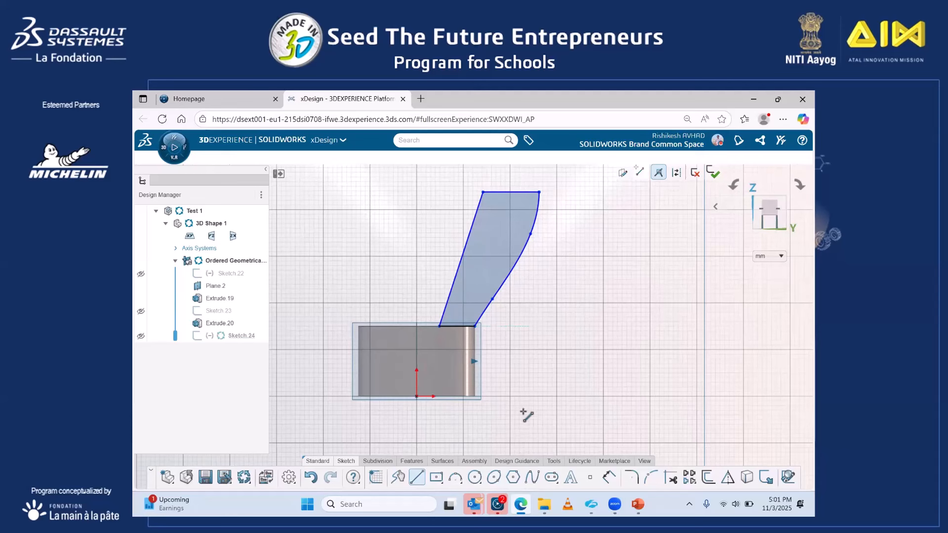
pyautogui.press('Escape')
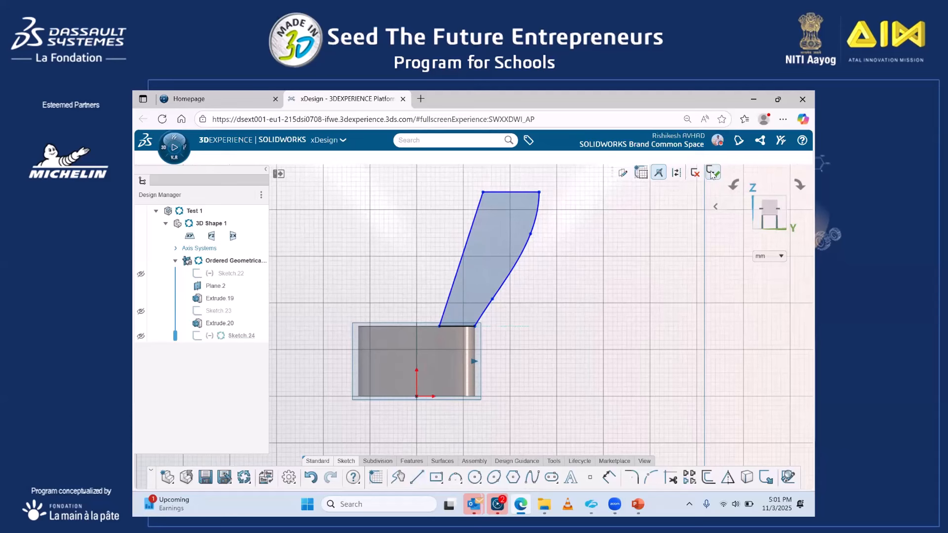
pyautogui.click(712, 173)
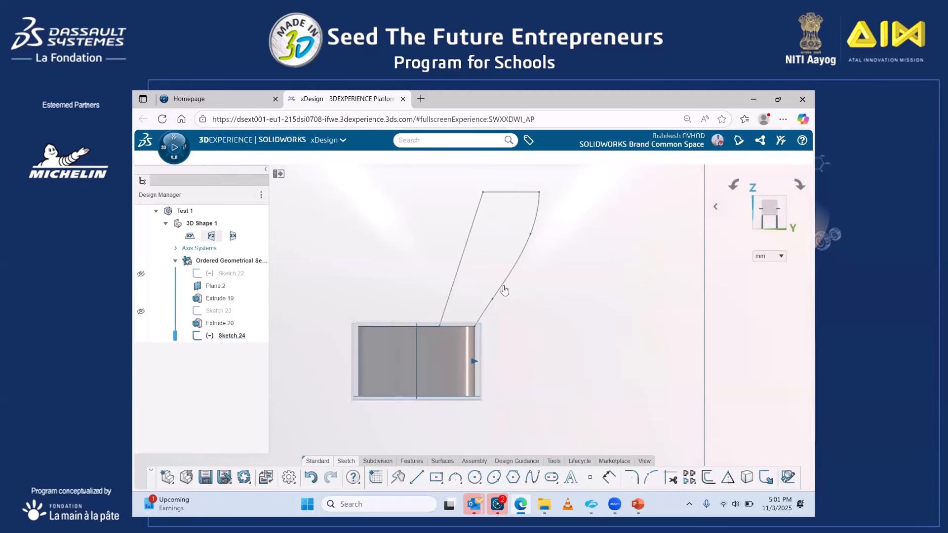
# Create a new sketch on the YZ plane for the revolve axis.
pyautogui.click(475, 354)
pyautogui.click(503, 305)
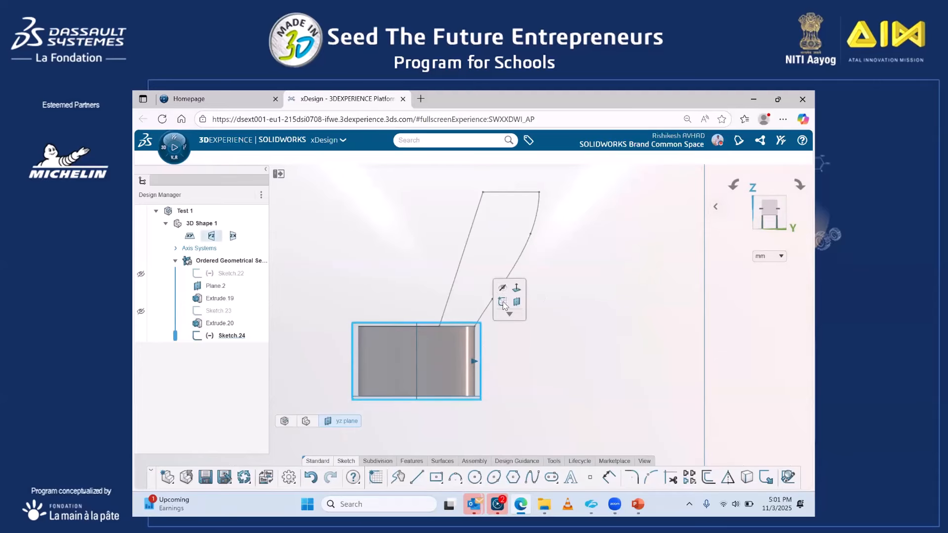
pyautogui.click(417, 478)
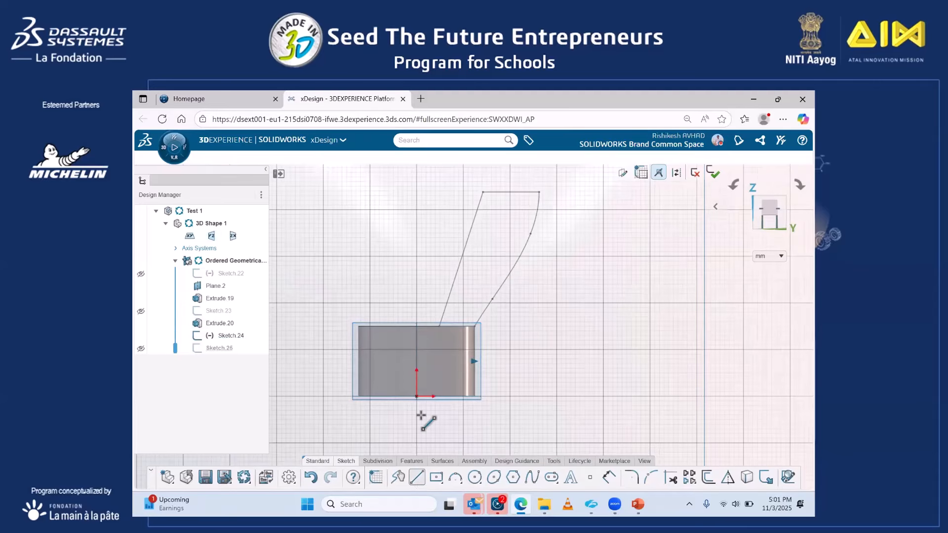
pyautogui.click(416, 327)
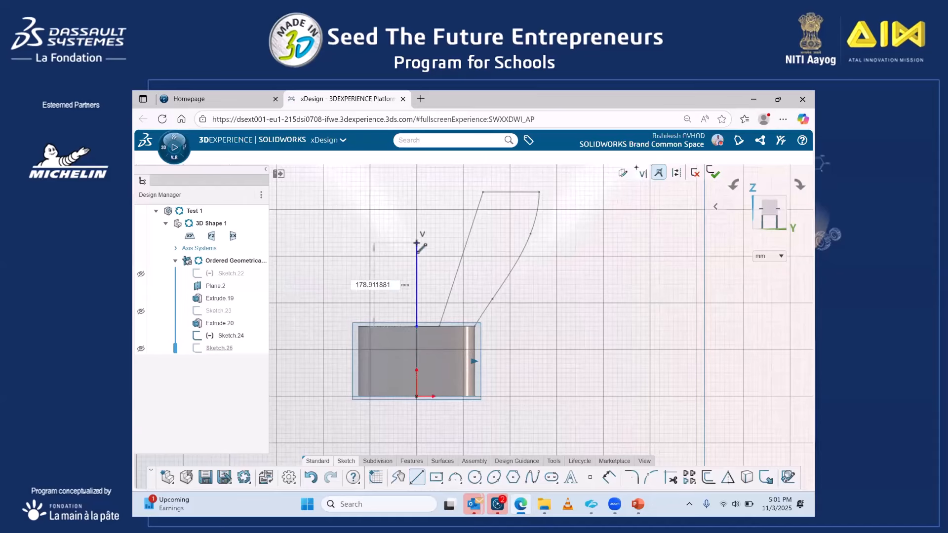
pyautogui.press('Escape')
# Draw a vertical line along the cylinder's central axis from just below its top face upward beside the profile, and finish the sketch.
pyautogui.click(417, 477)
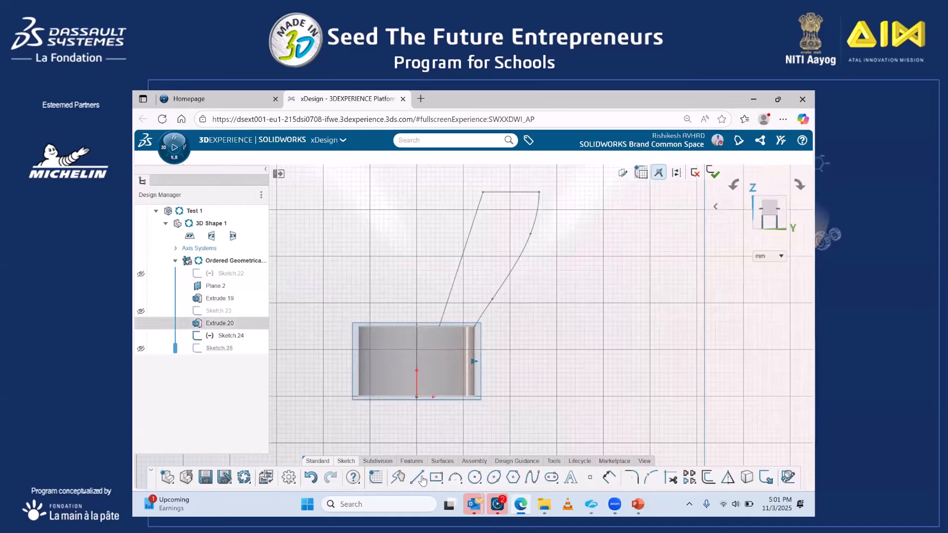
pyautogui.click(416, 340)
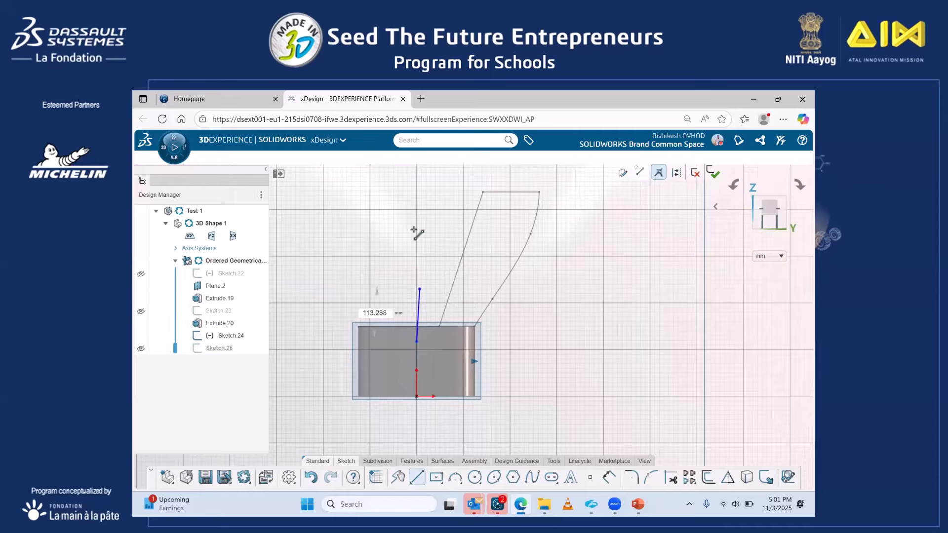
pyautogui.click(417, 212)
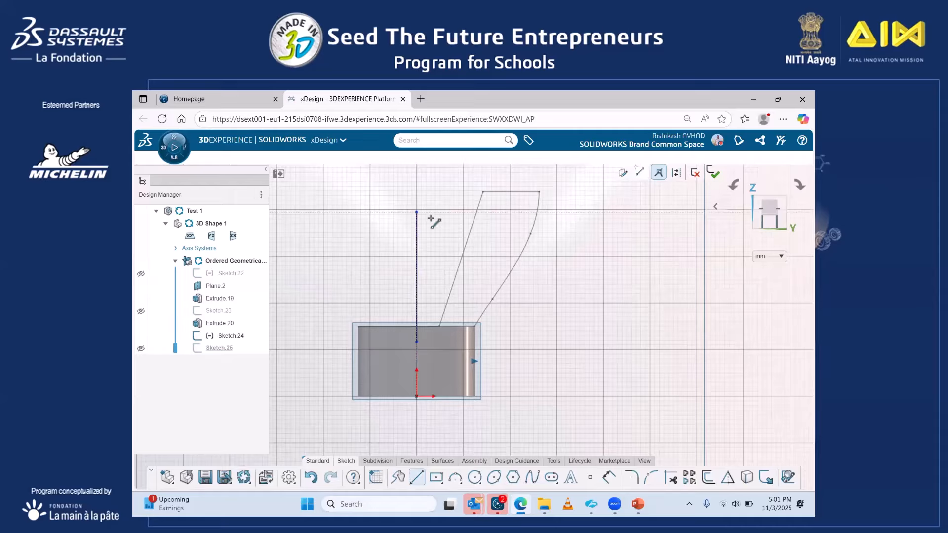
pyautogui.click(712, 173)
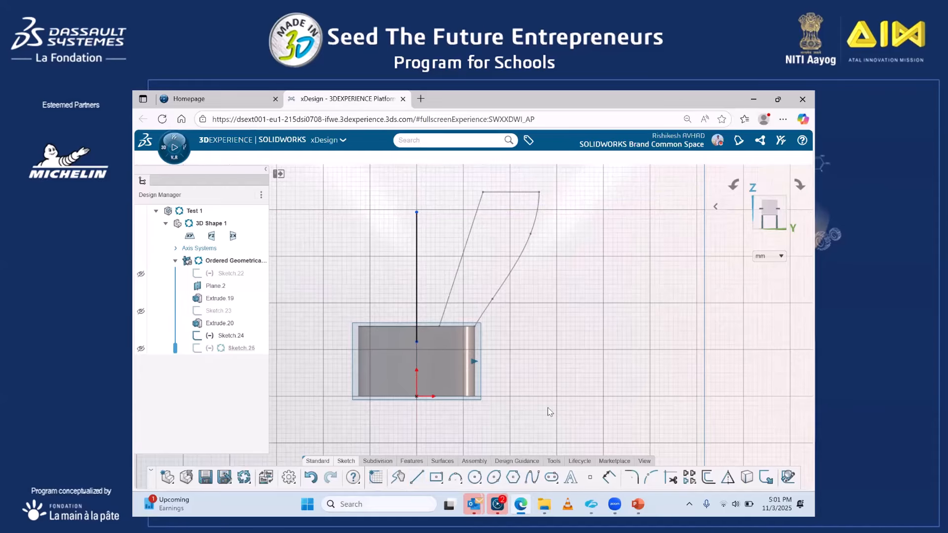
# Set up an added solid Revolve with the vertical centre line as the revolve axis.
pyautogui.click(412, 460)
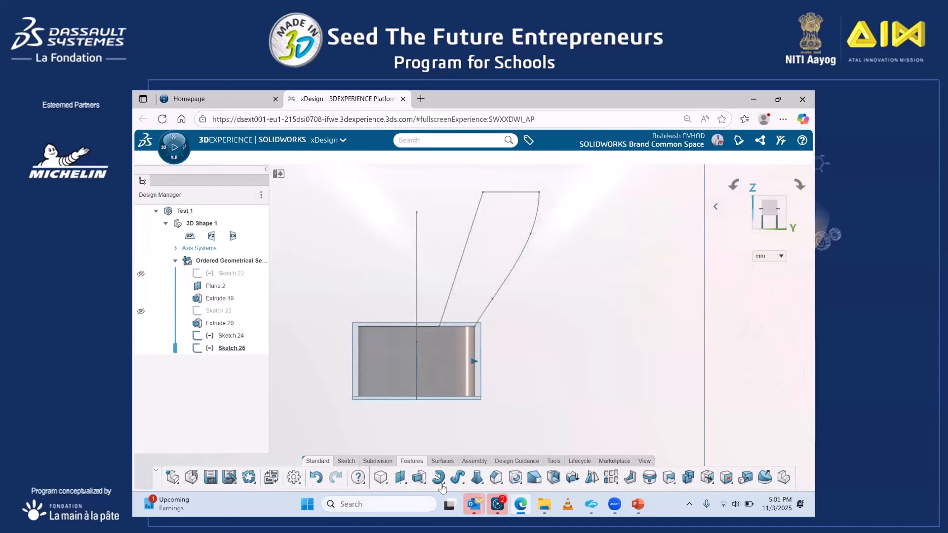
pyautogui.click(439, 477)
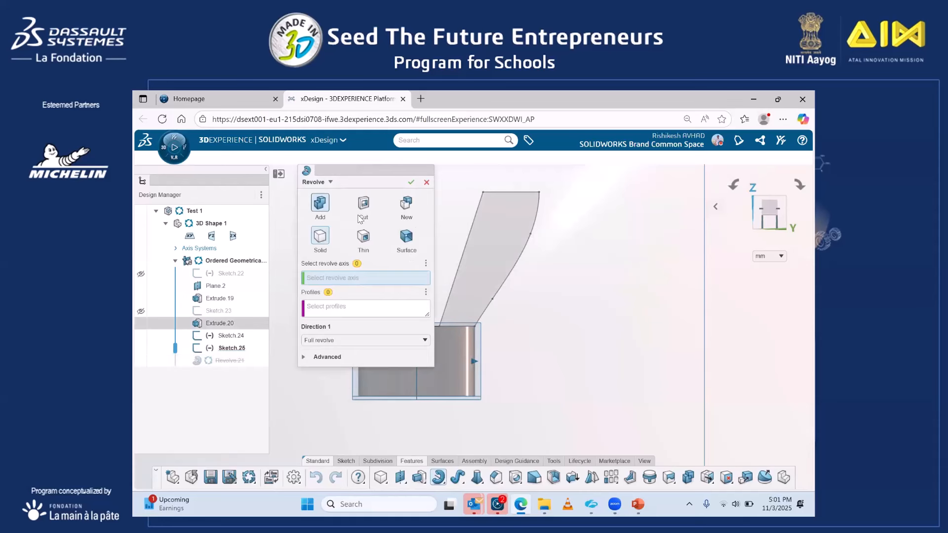
pyautogui.moveTo(370, 172); pyautogui.dragTo(289, 202)
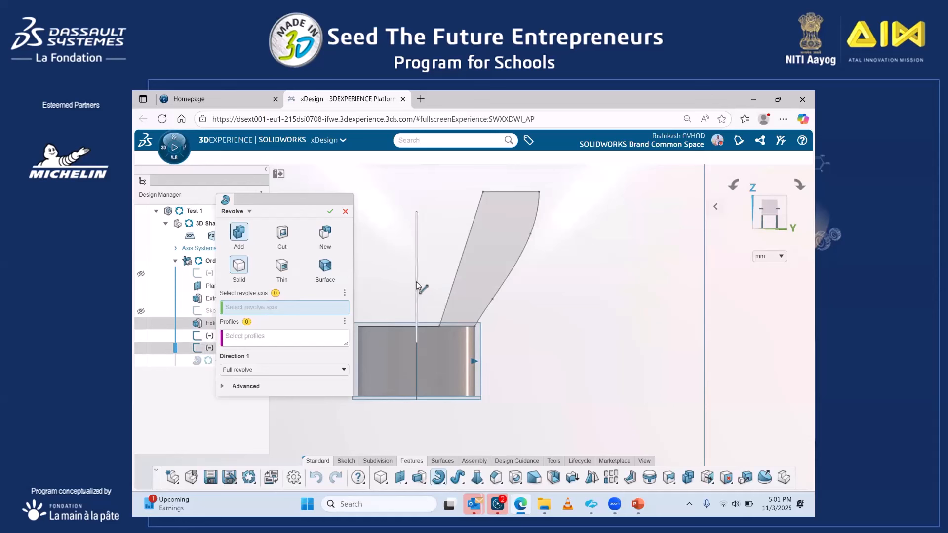
pyautogui.click(417, 286)
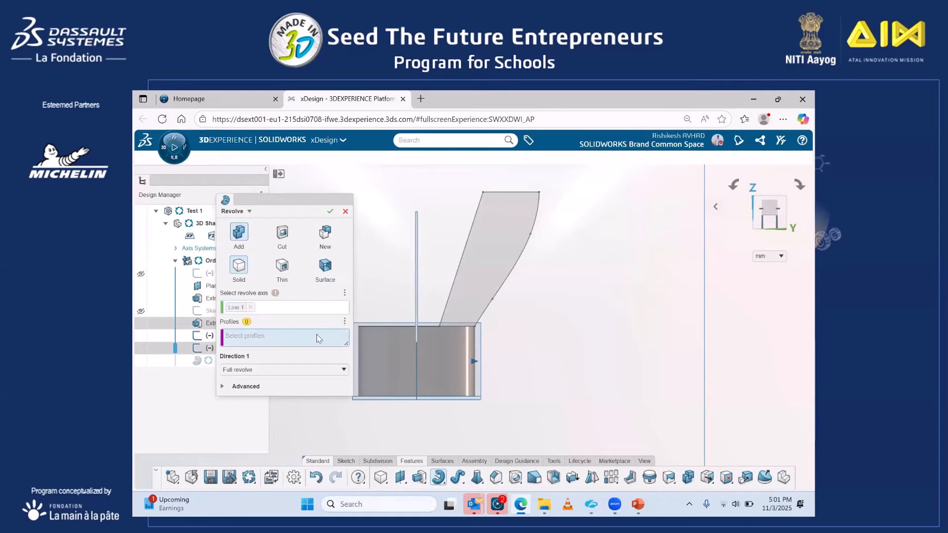